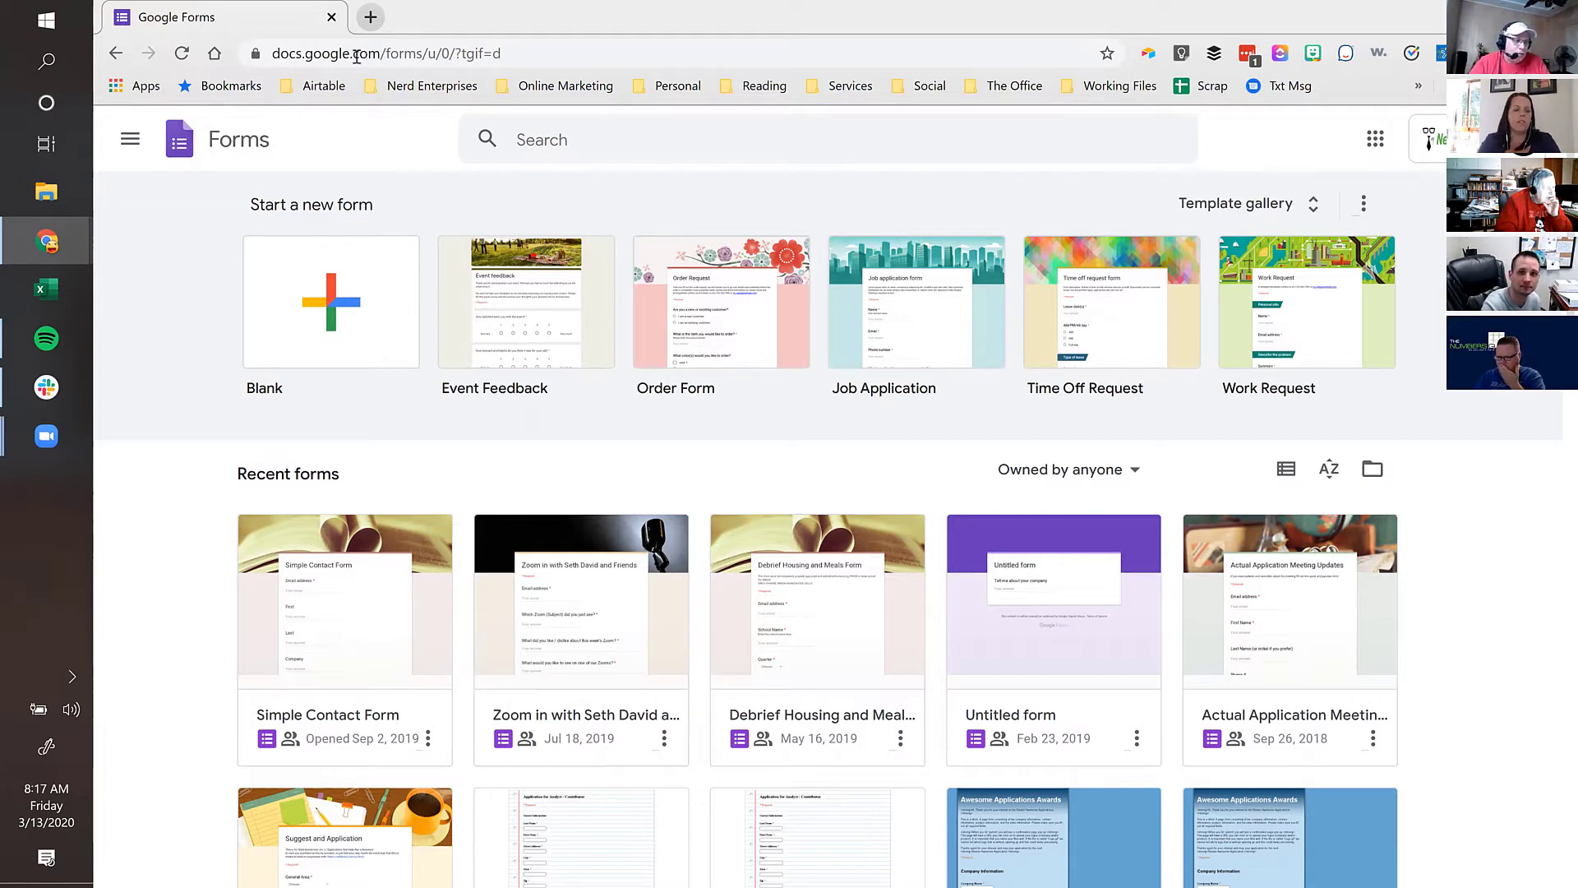
Search Google for 'g suite security' in a new tab and open the G Suite Security result
key("ctrl+t")
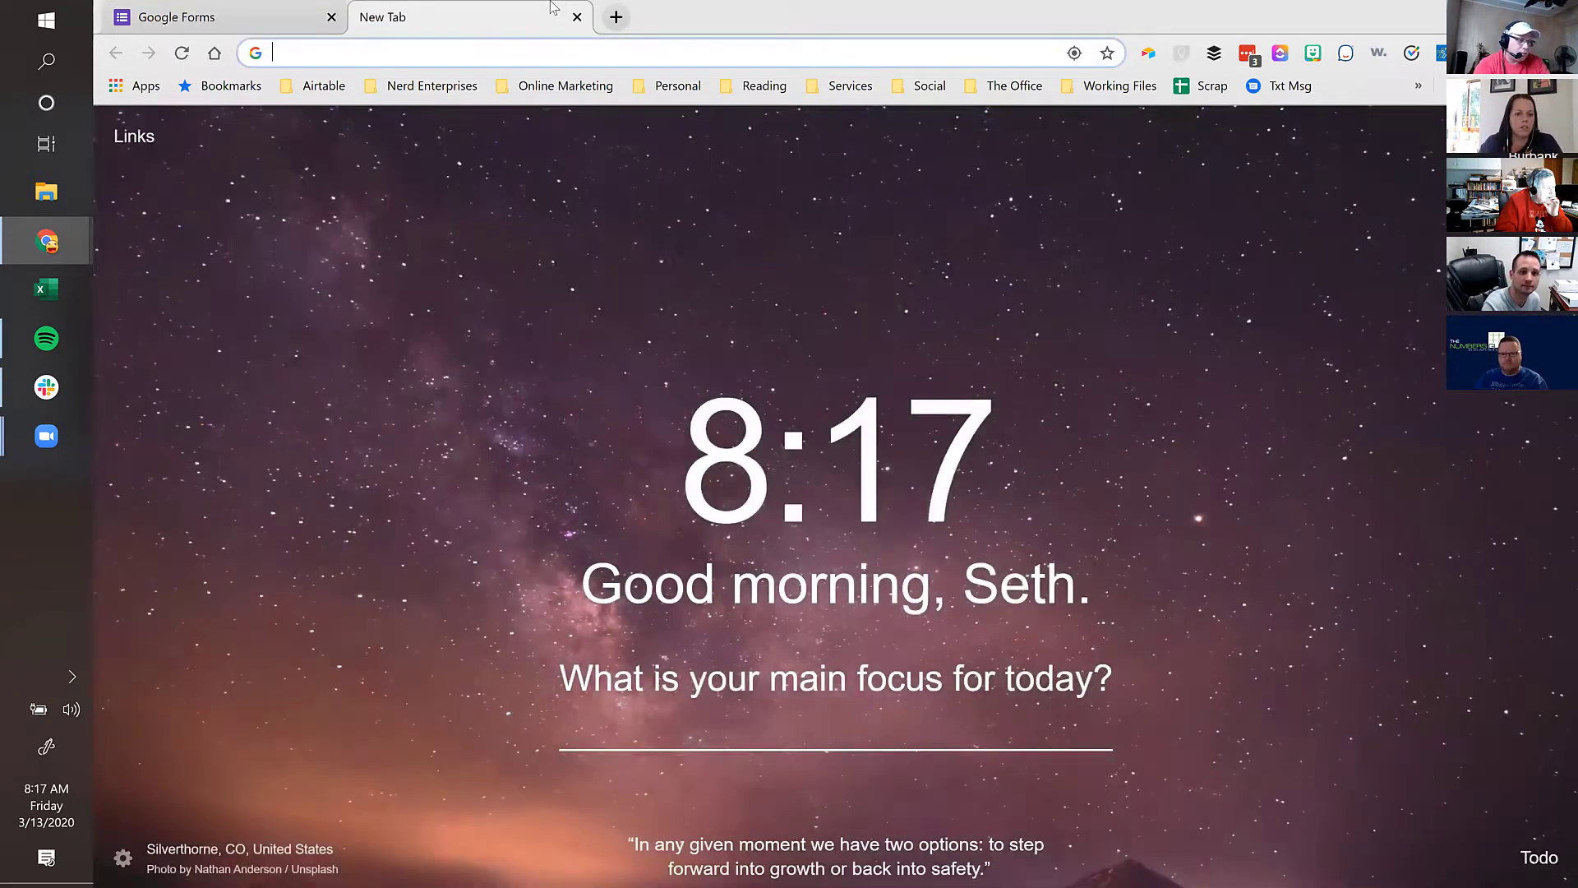
type("G sui")
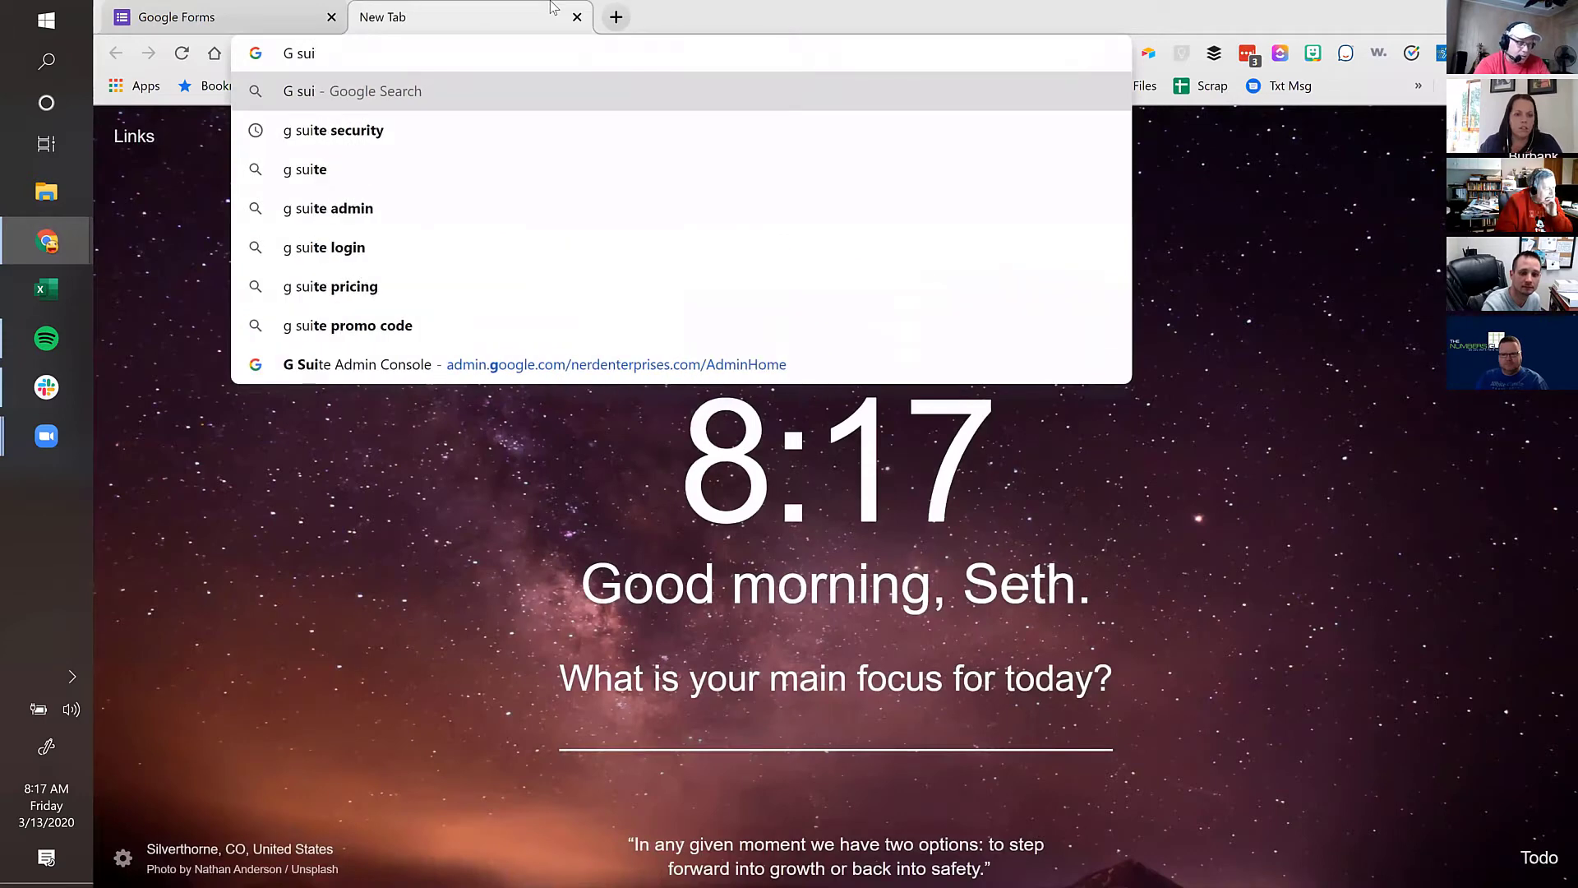
type("te")
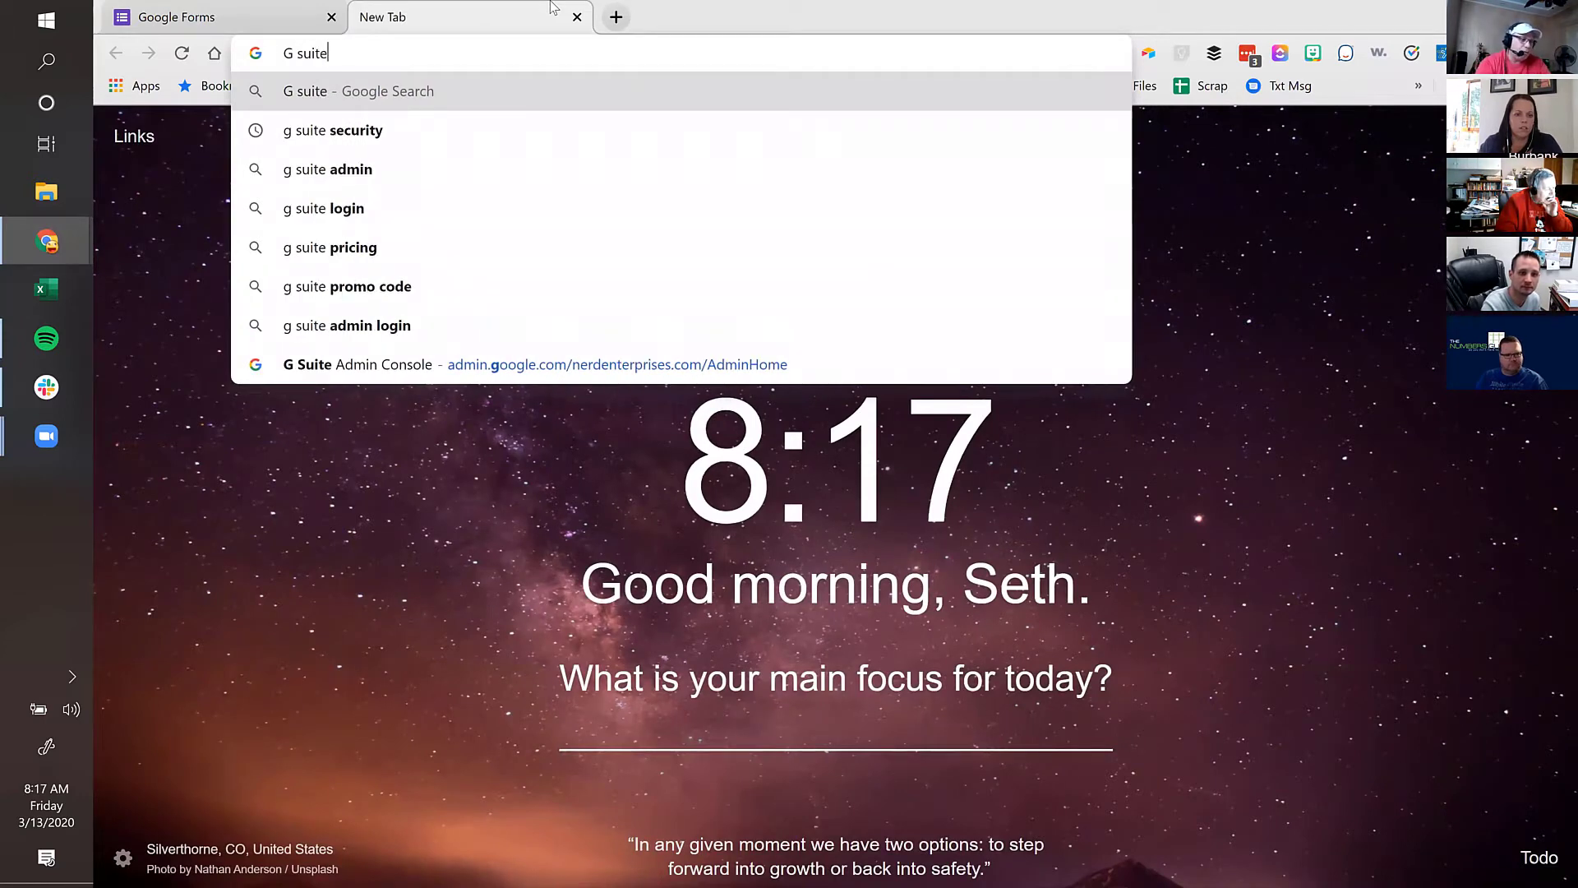
key("Down")
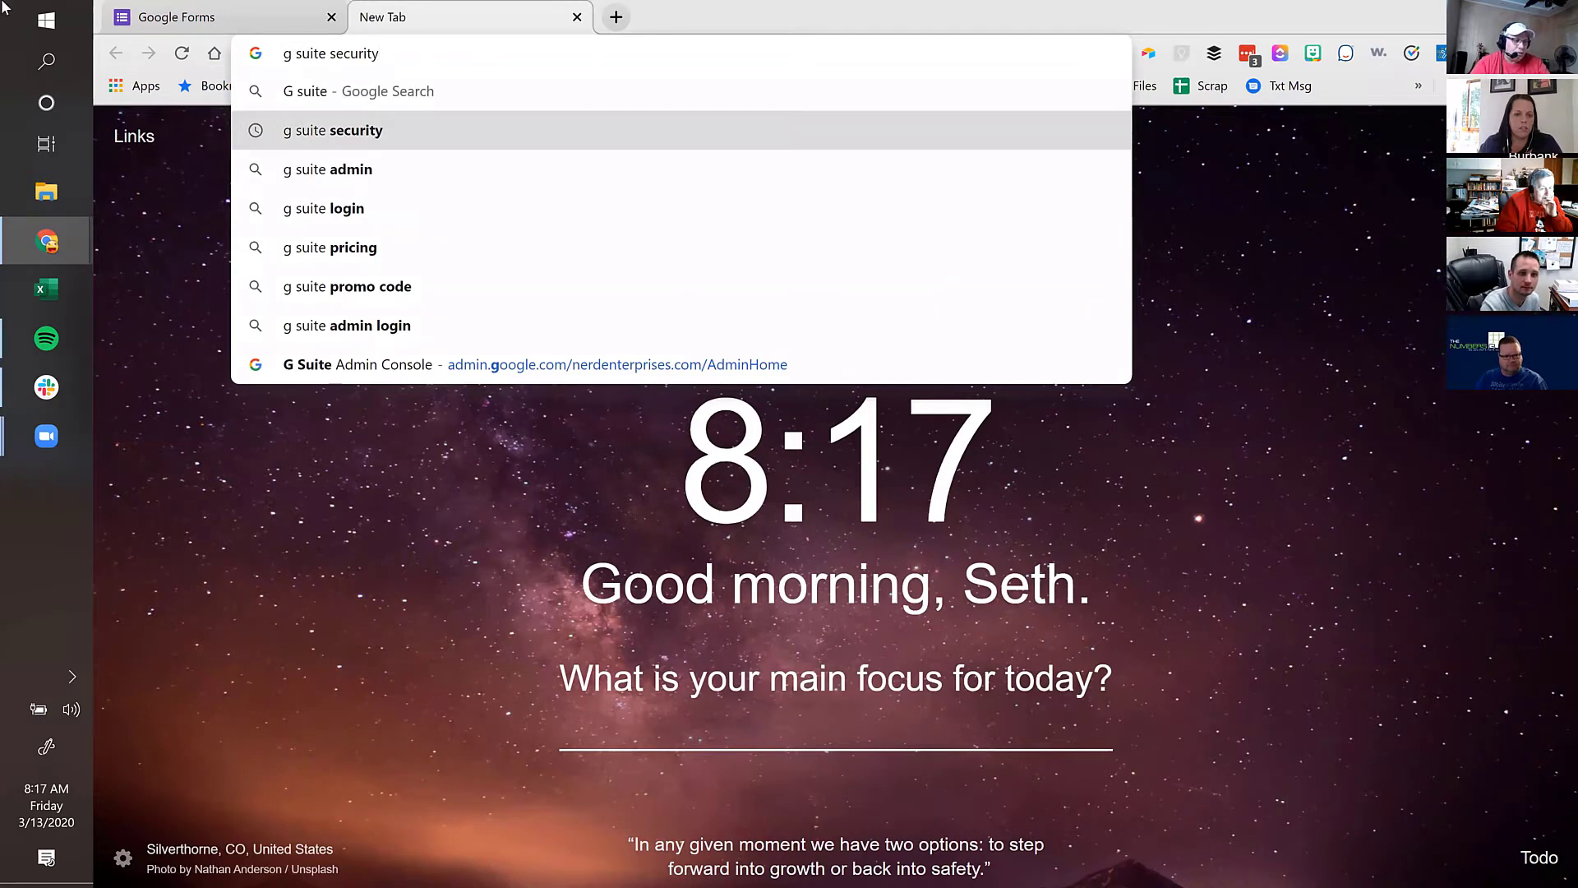
left_click(346, 131)
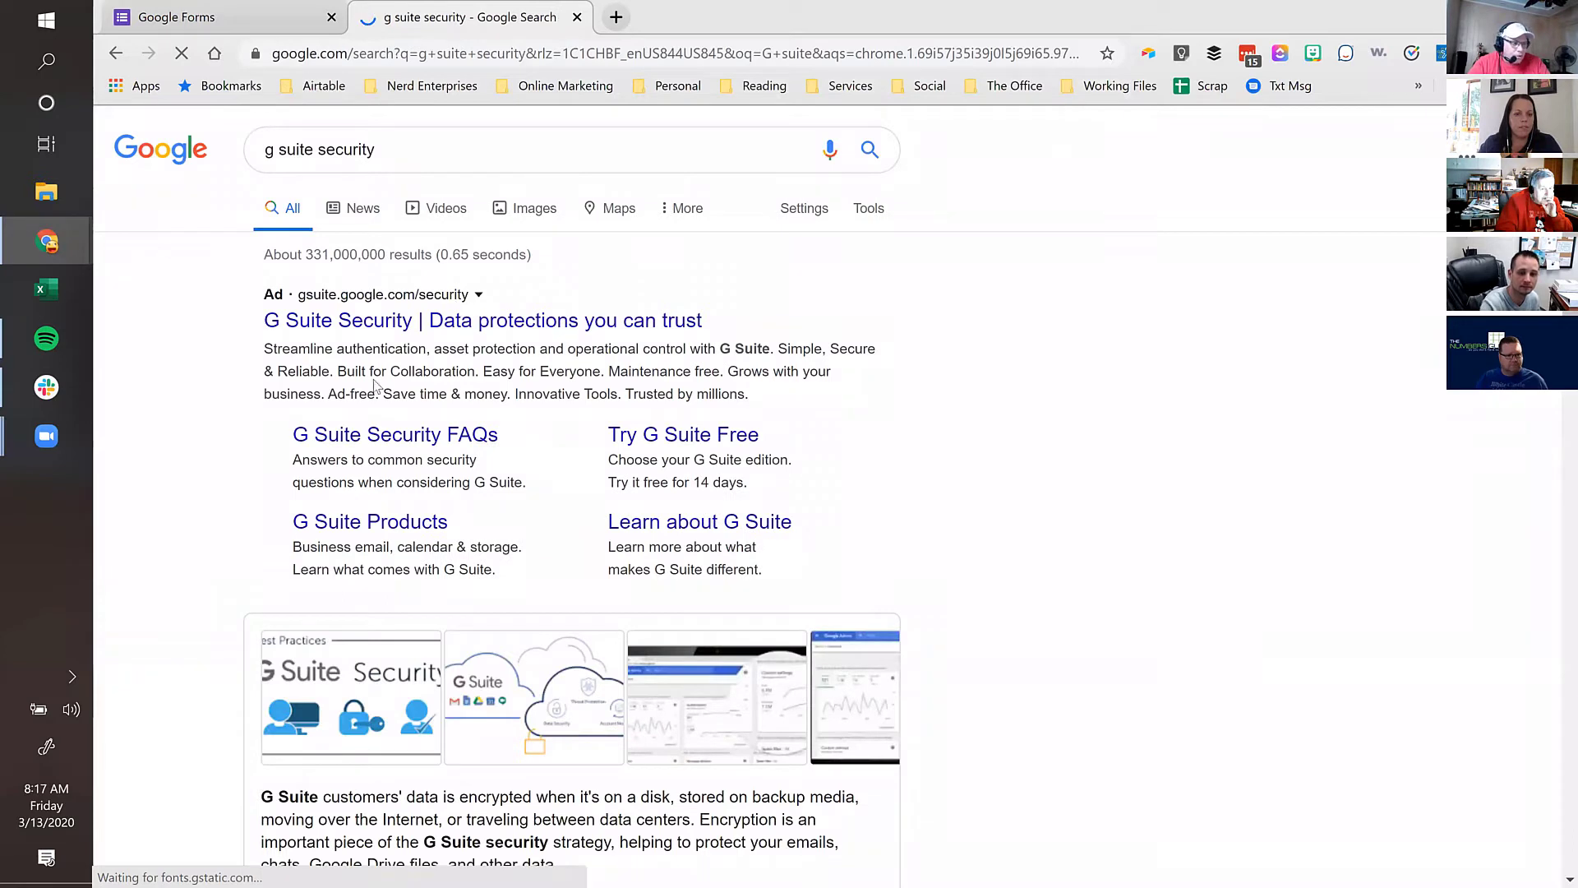
left_click(380, 332)
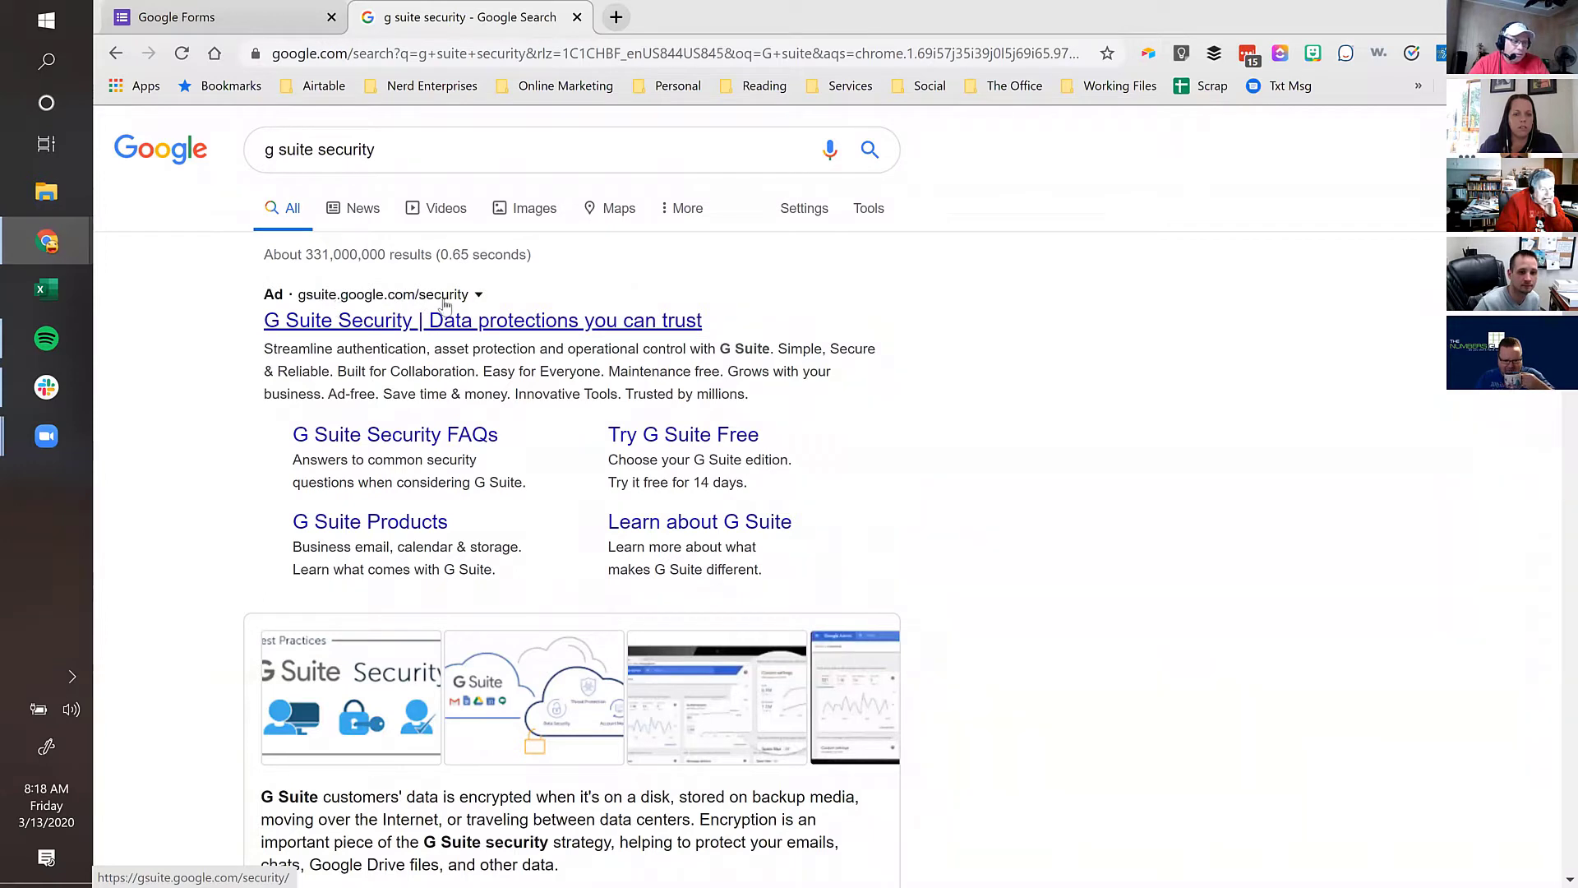
Open the G Suite Security & Trust page and scroll down to its compliance certifications
left_click(367, 326)
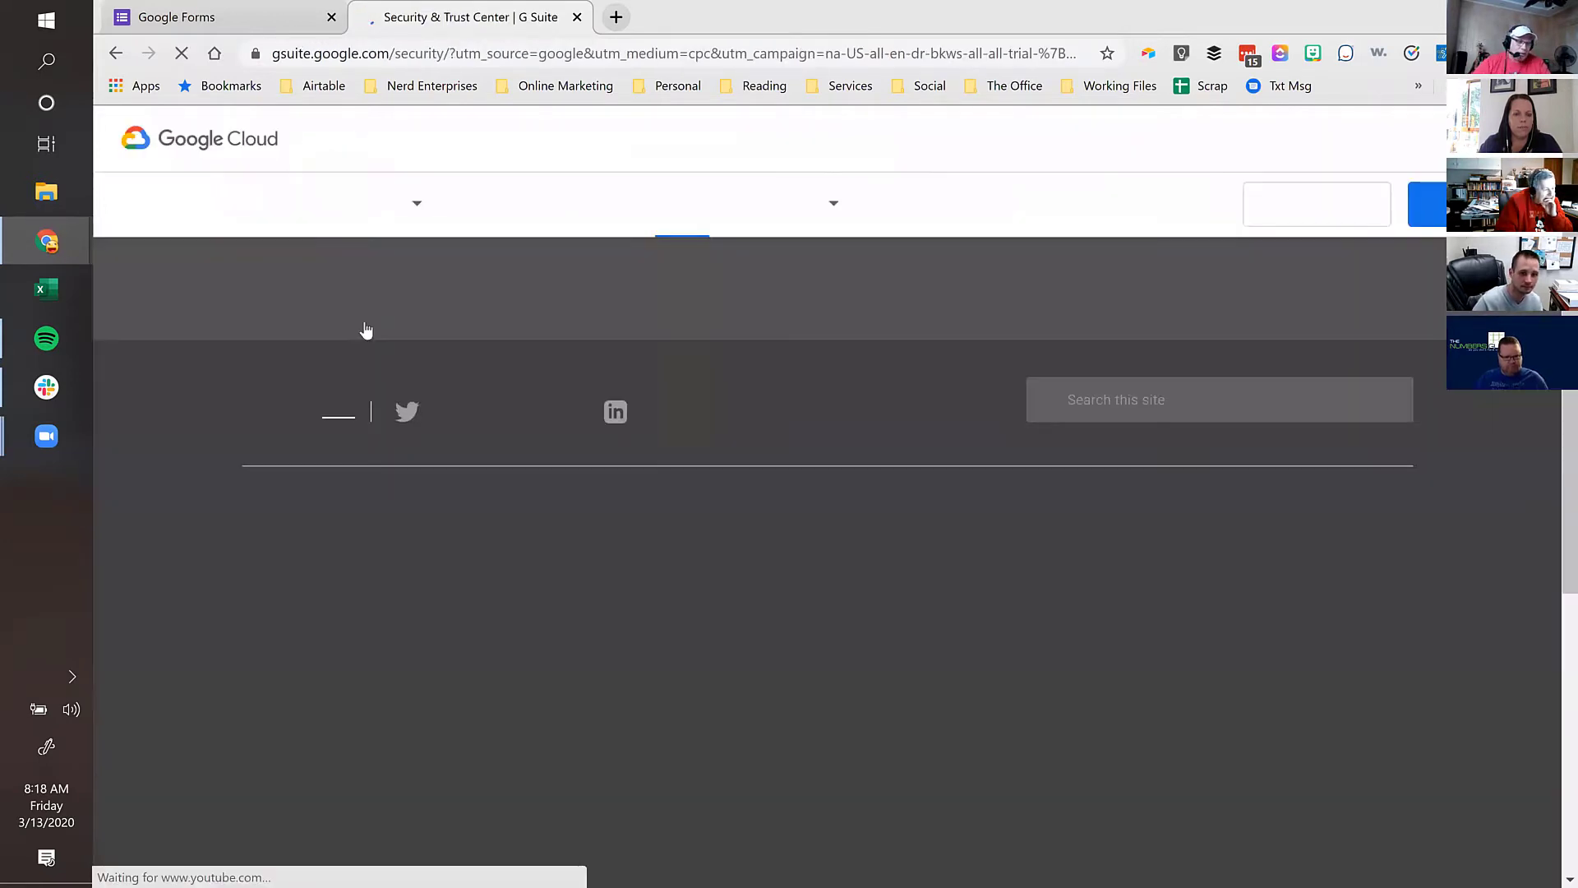
scroll(615, 500, "down", 10)
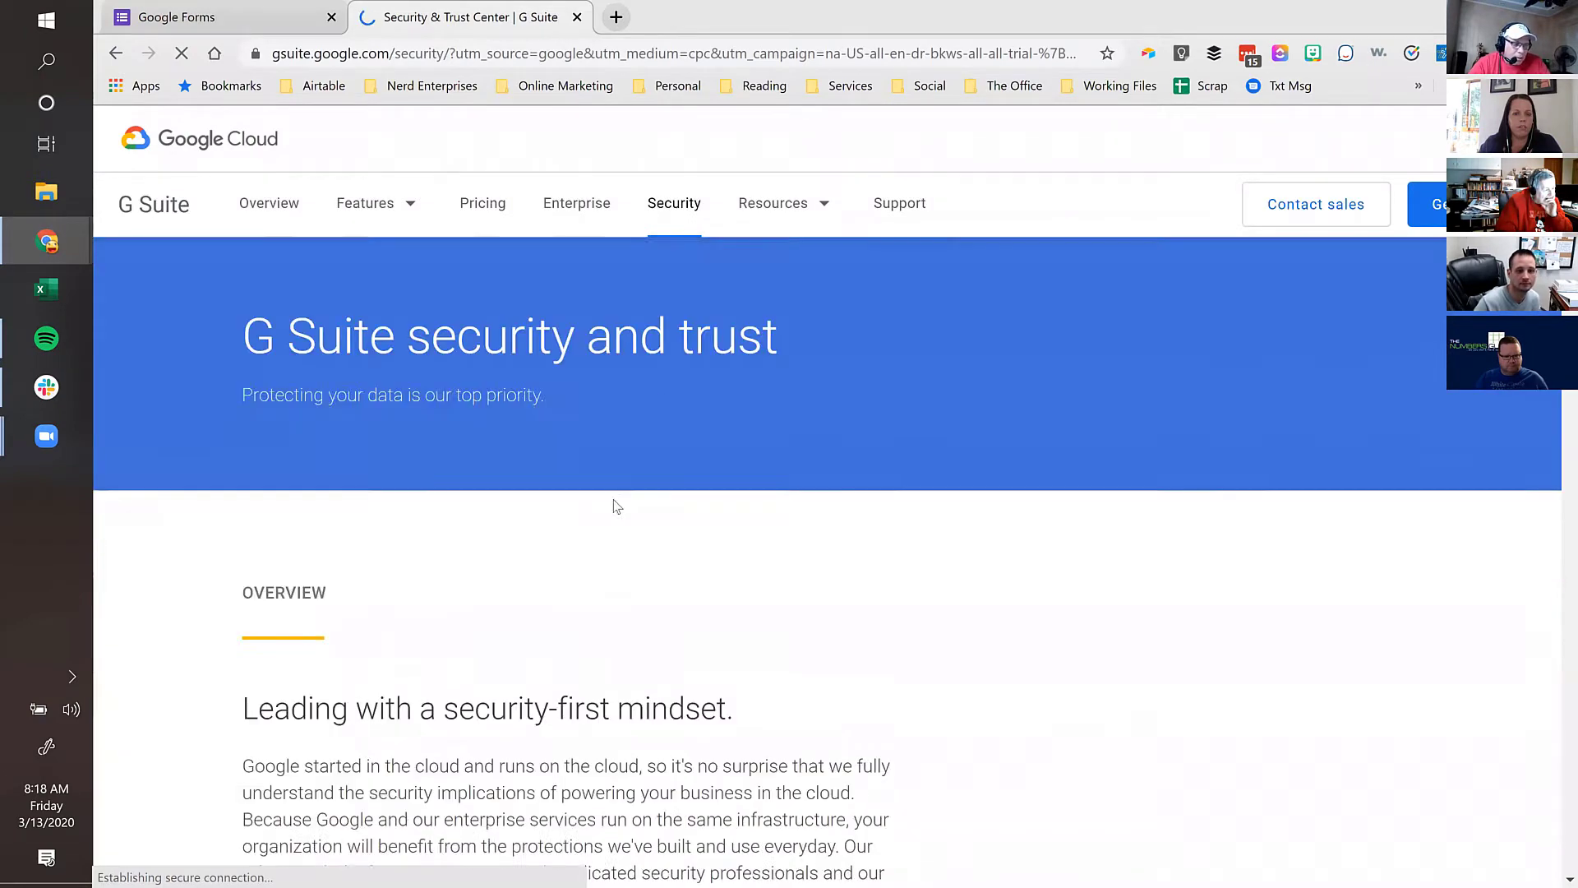
scroll(617, 503, "down", 10)
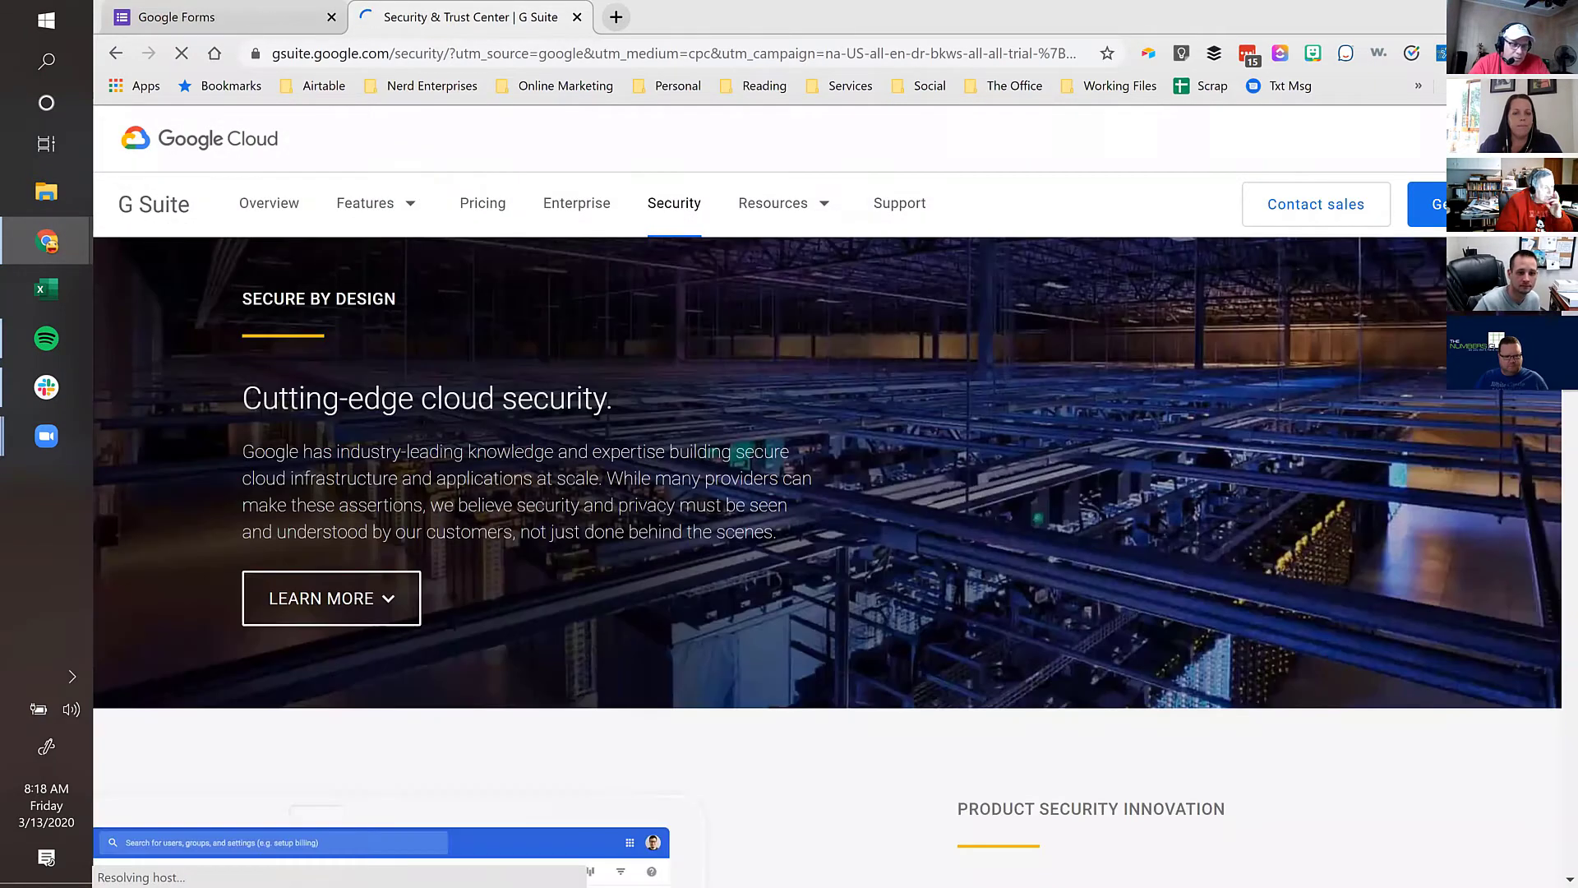
scroll(936, 535, "down", 5)
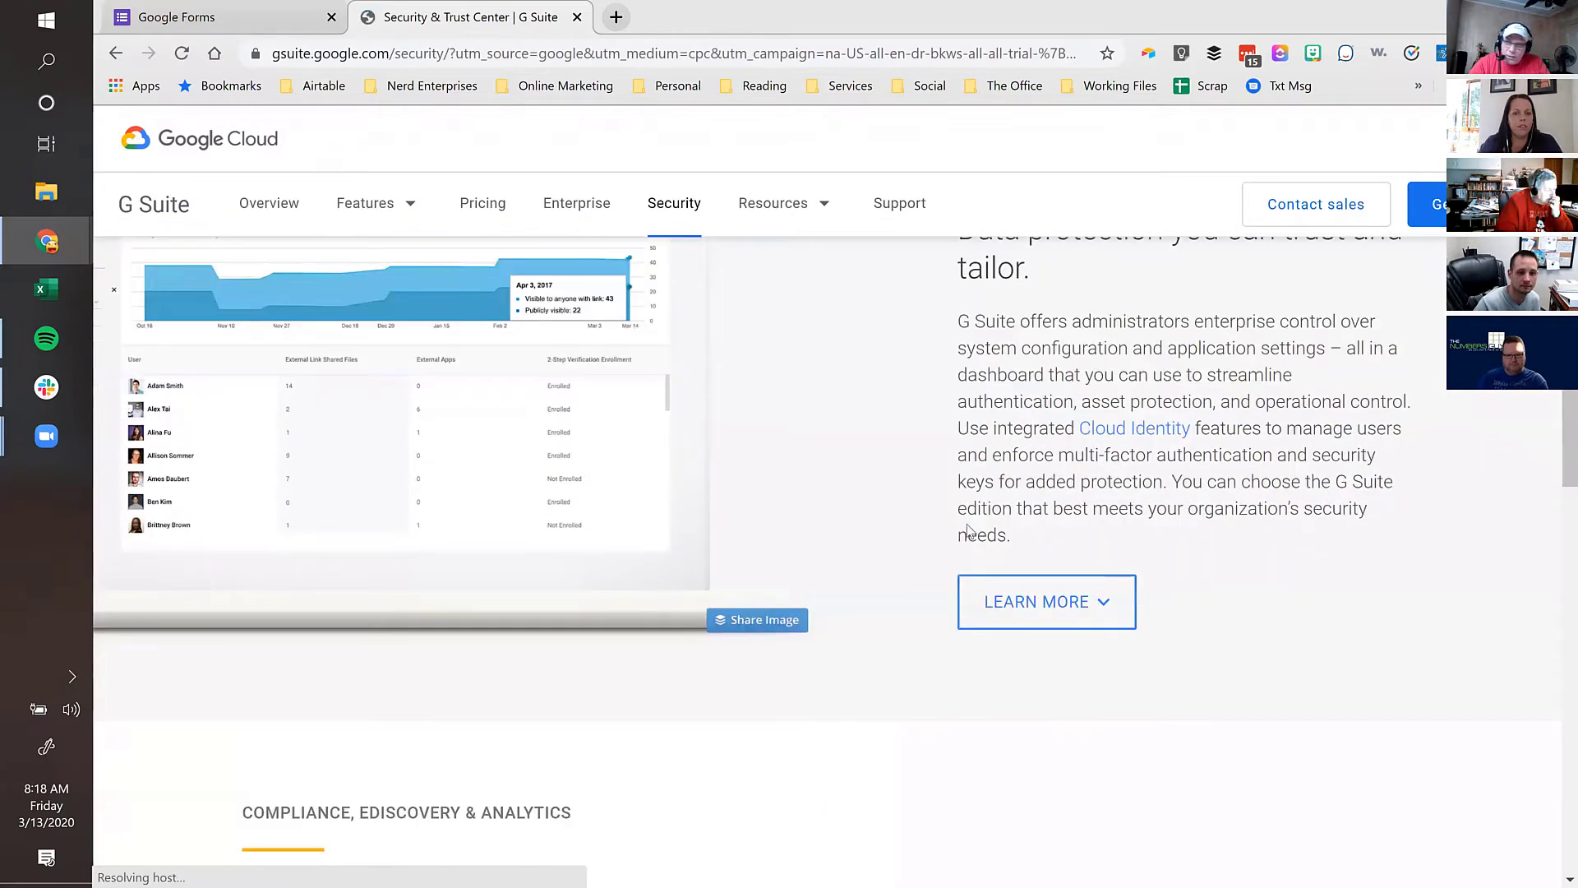
scroll(940, 536, "down", 1)
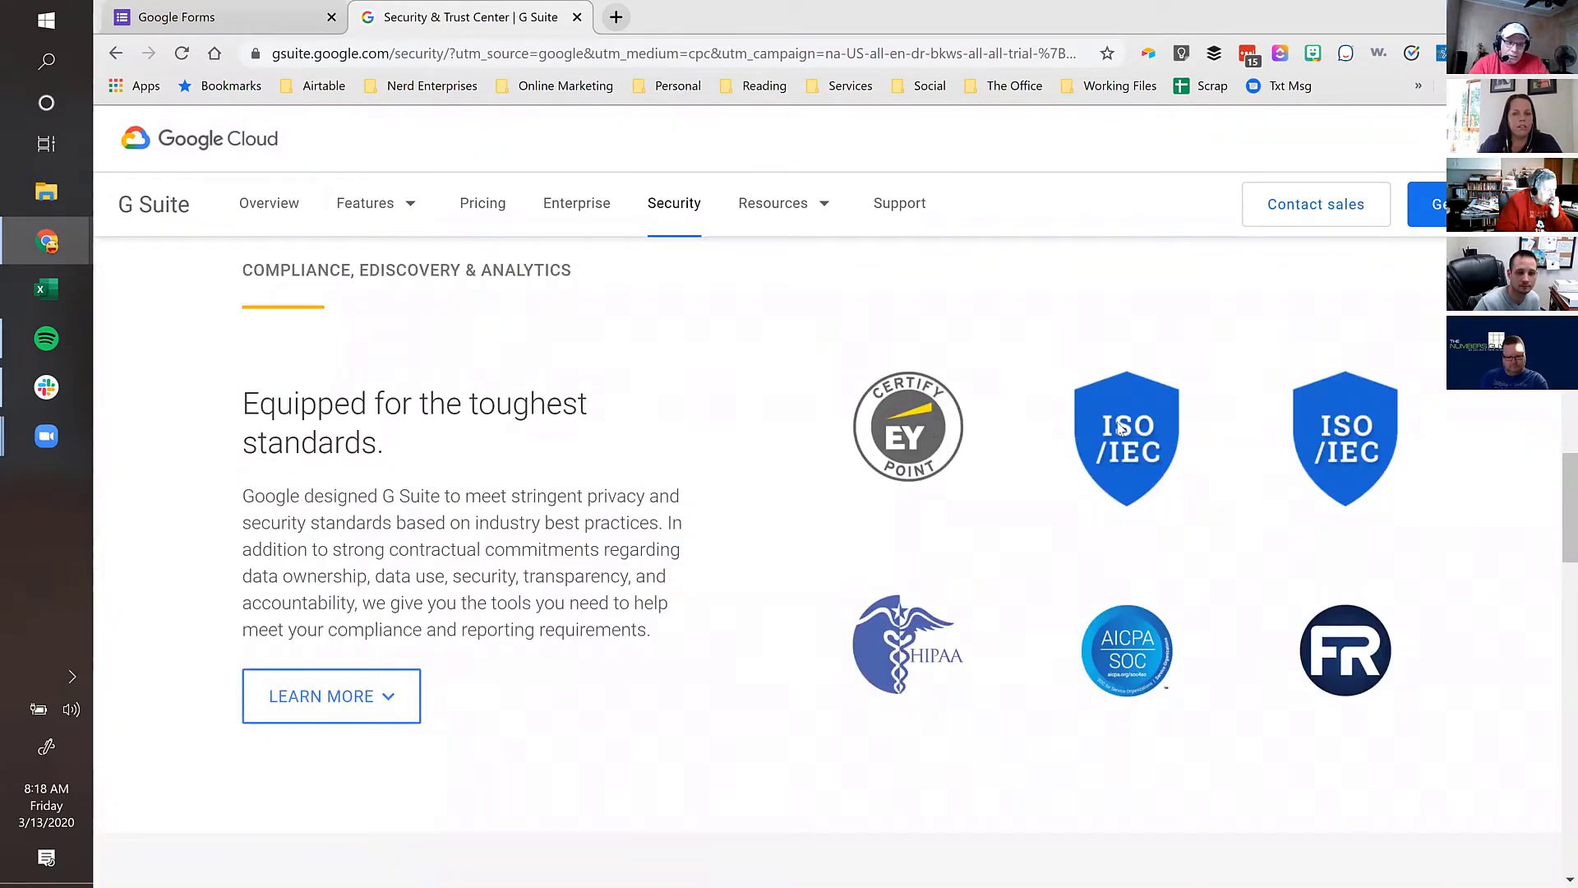
scroll(898, 552, "down", 1)
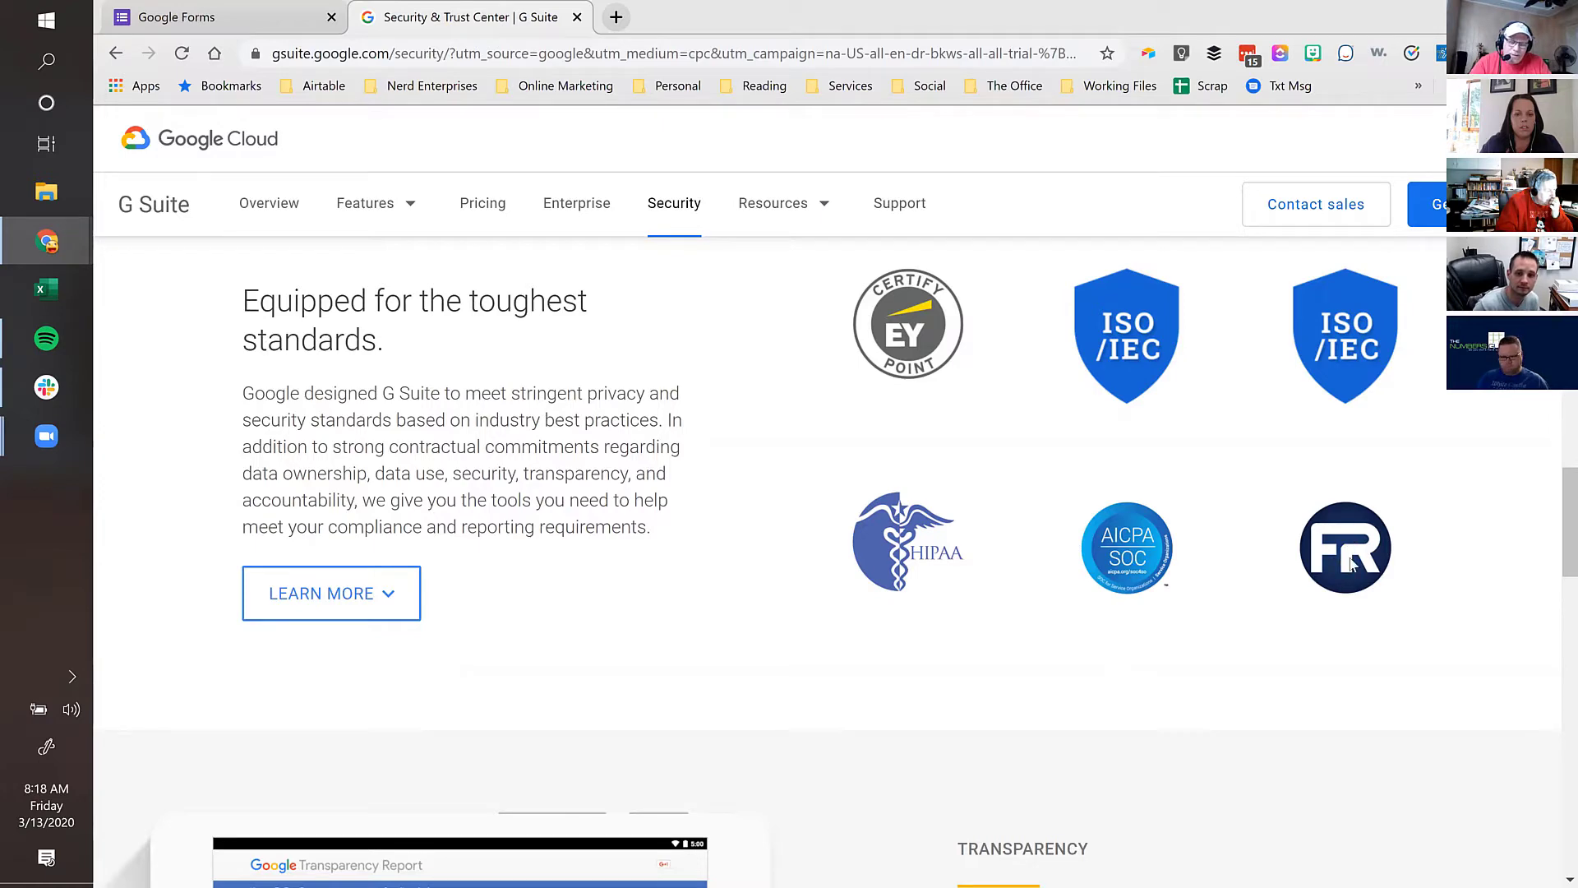
scroll(1356, 609, "down", 3)
scroll(1358, 615, "down", 3)
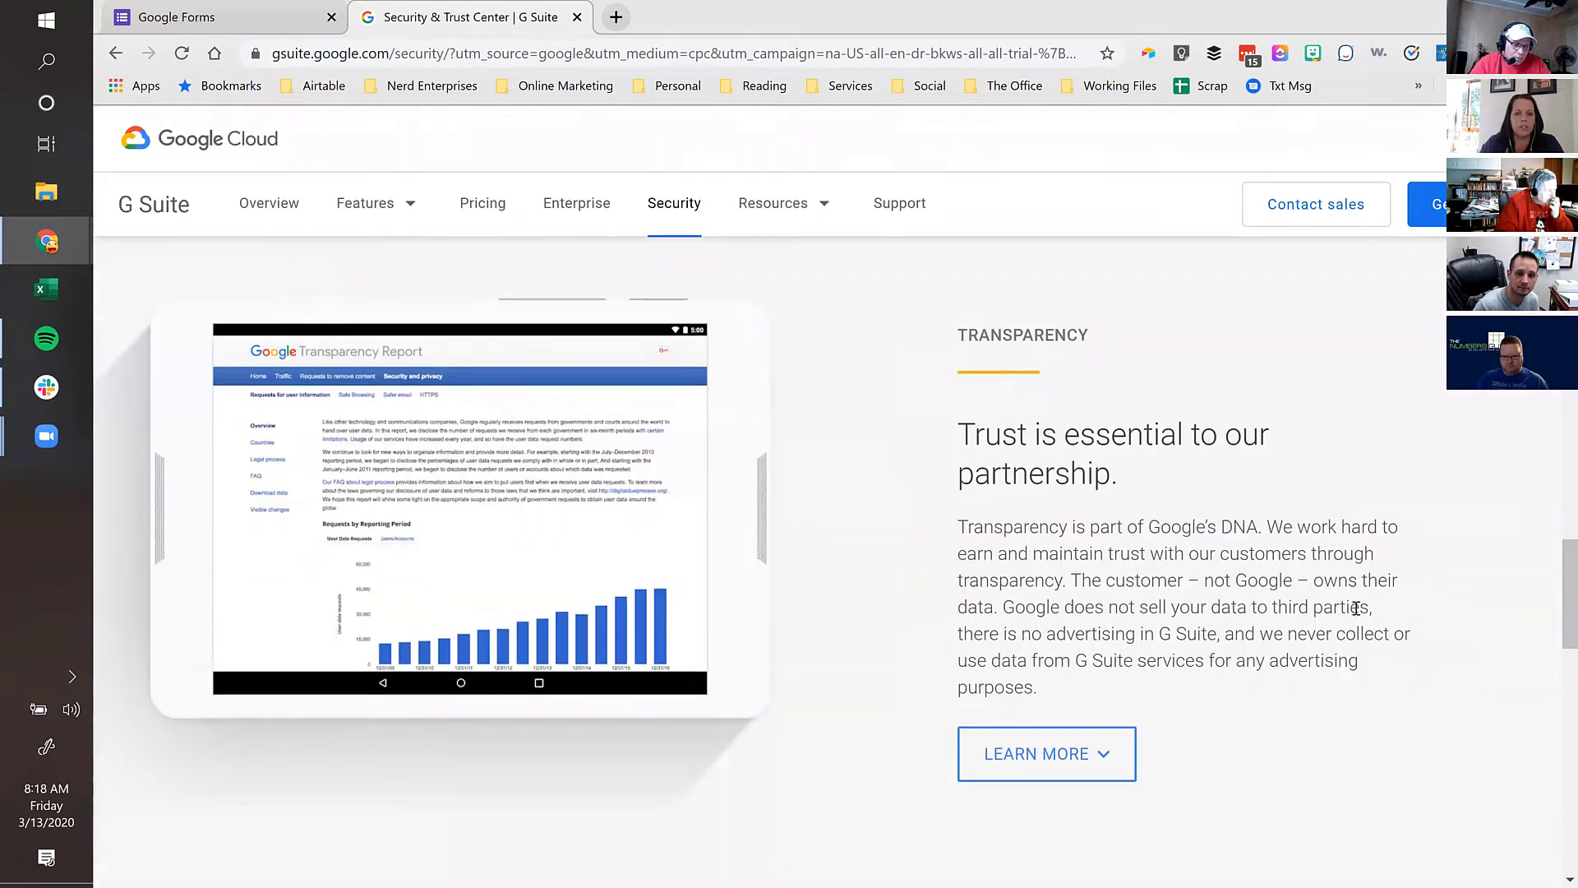
scroll(1304, 670, "down", 1)
scroll(1304, 681, "down", 13)
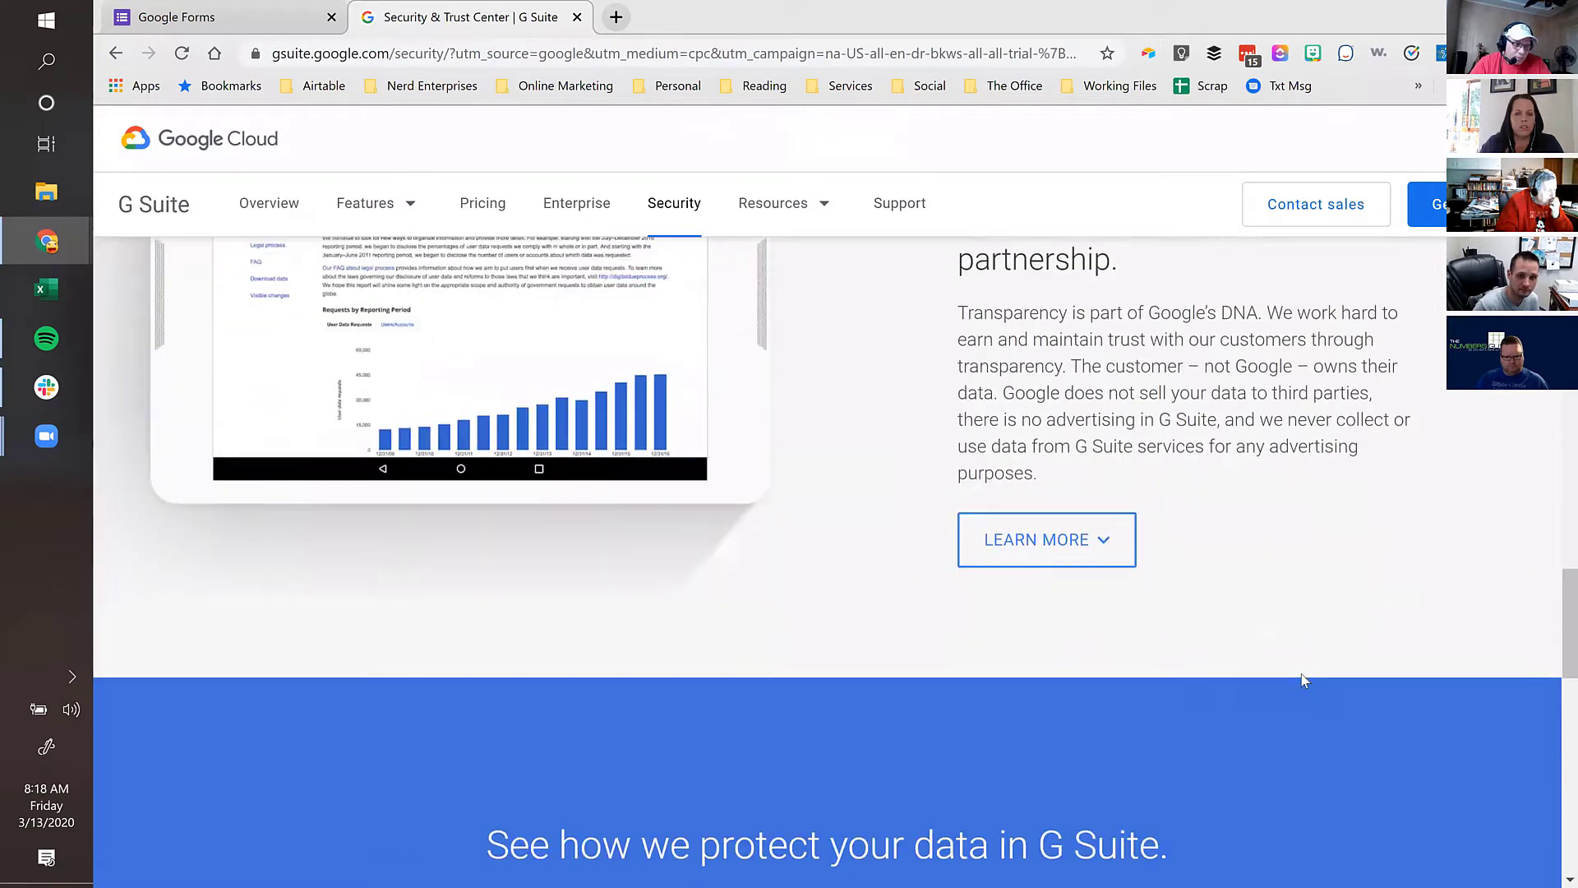
scroll(1294, 707, "up", 5)
scroll(1295, 713, "up", 15)
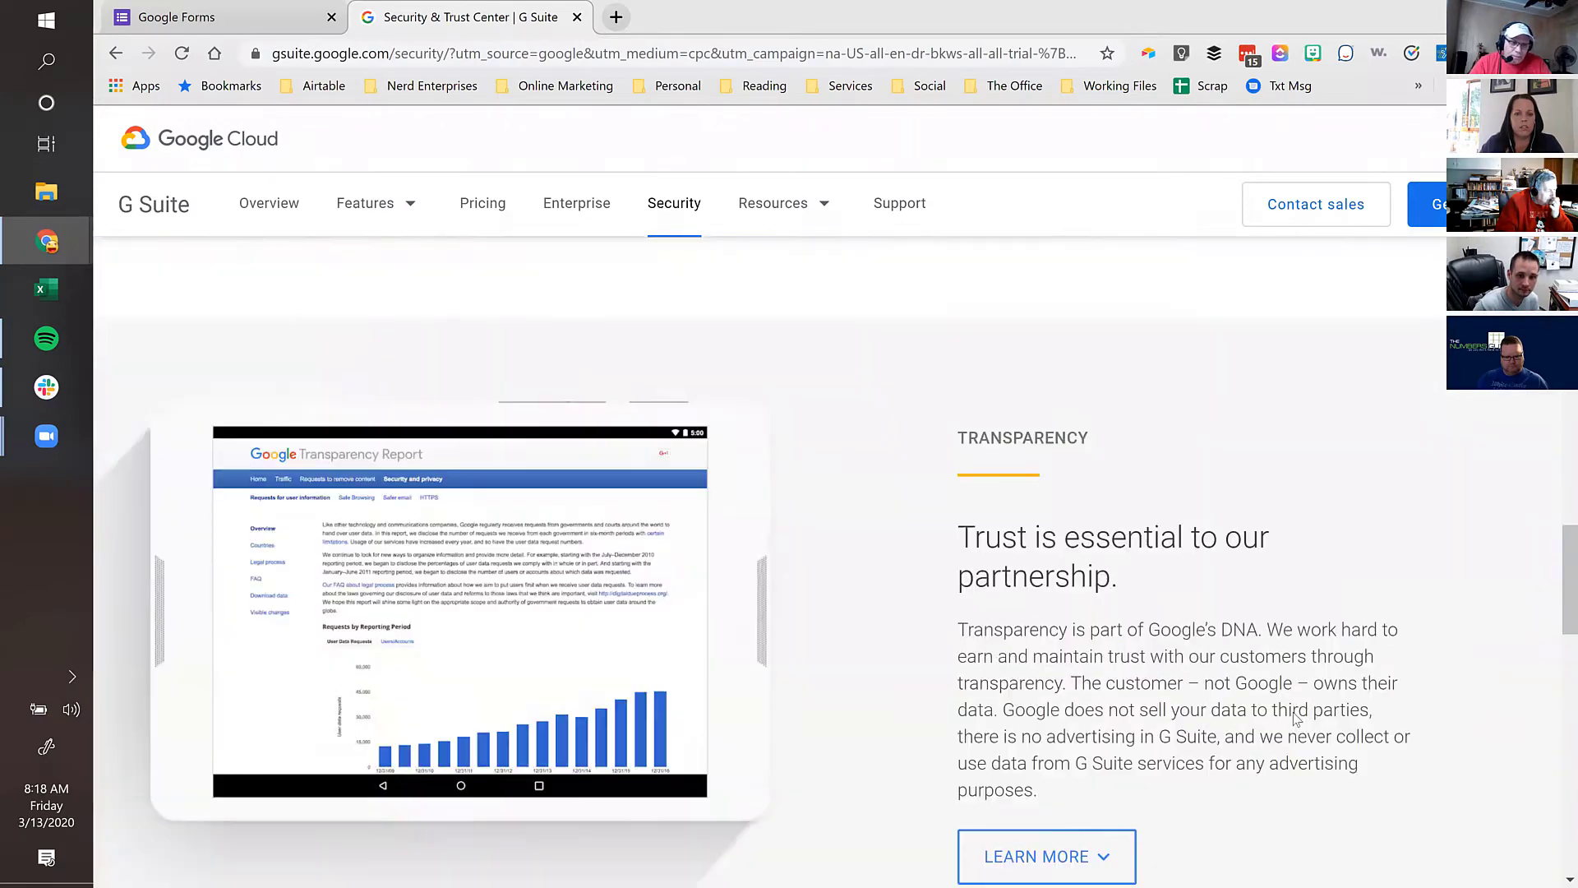
scroll(1297, 719, "down", 2)
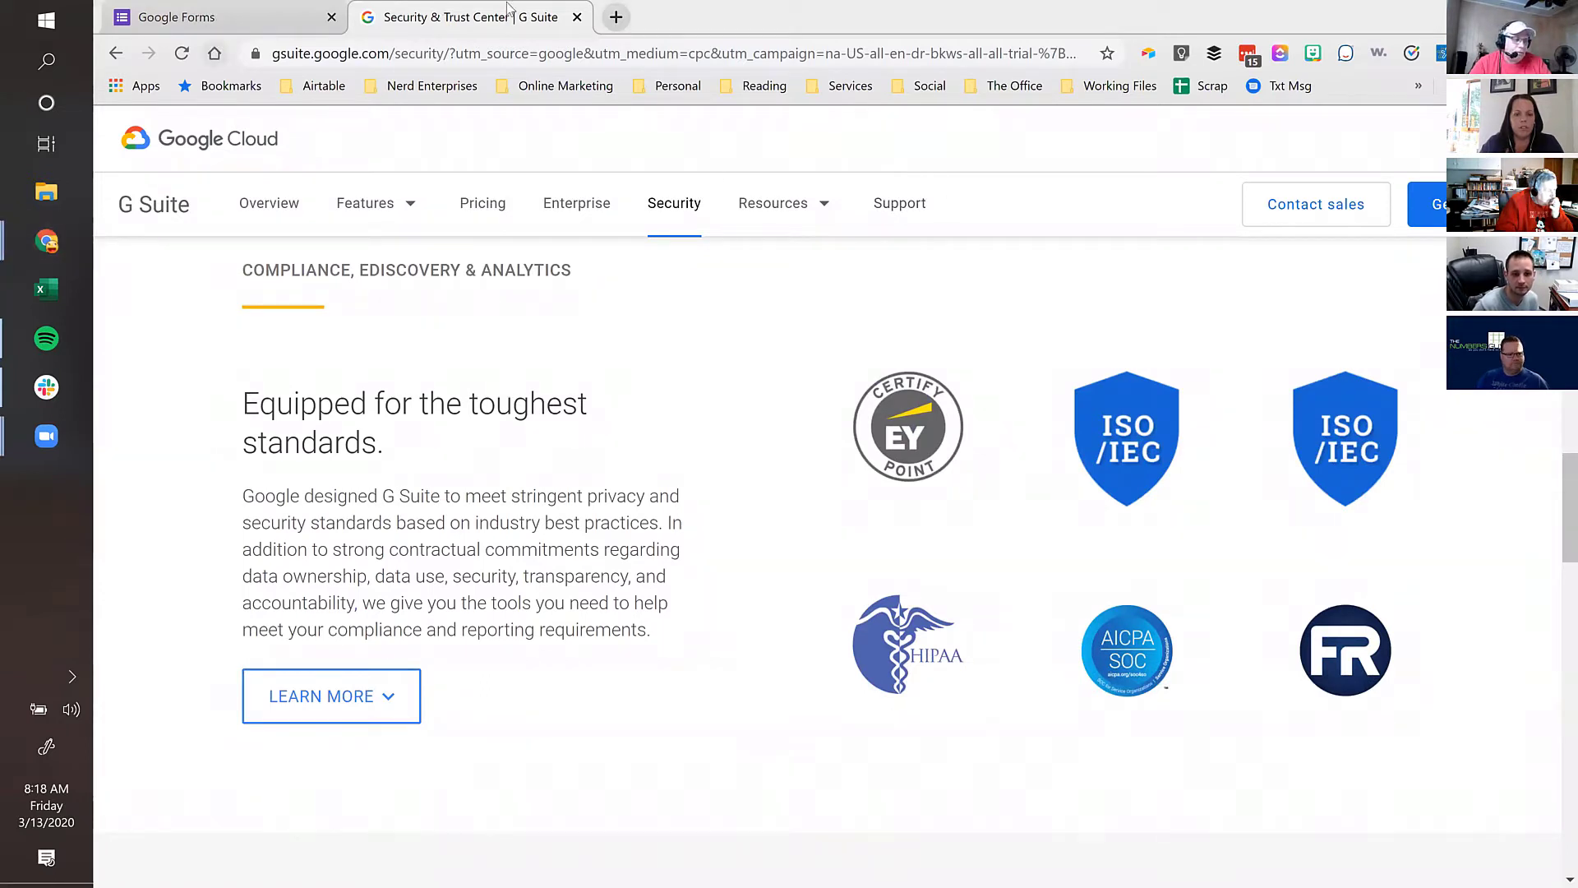
Close the G Suite security and Google Forms tabs, leaving only an empty new tab
left_click(578, 18)
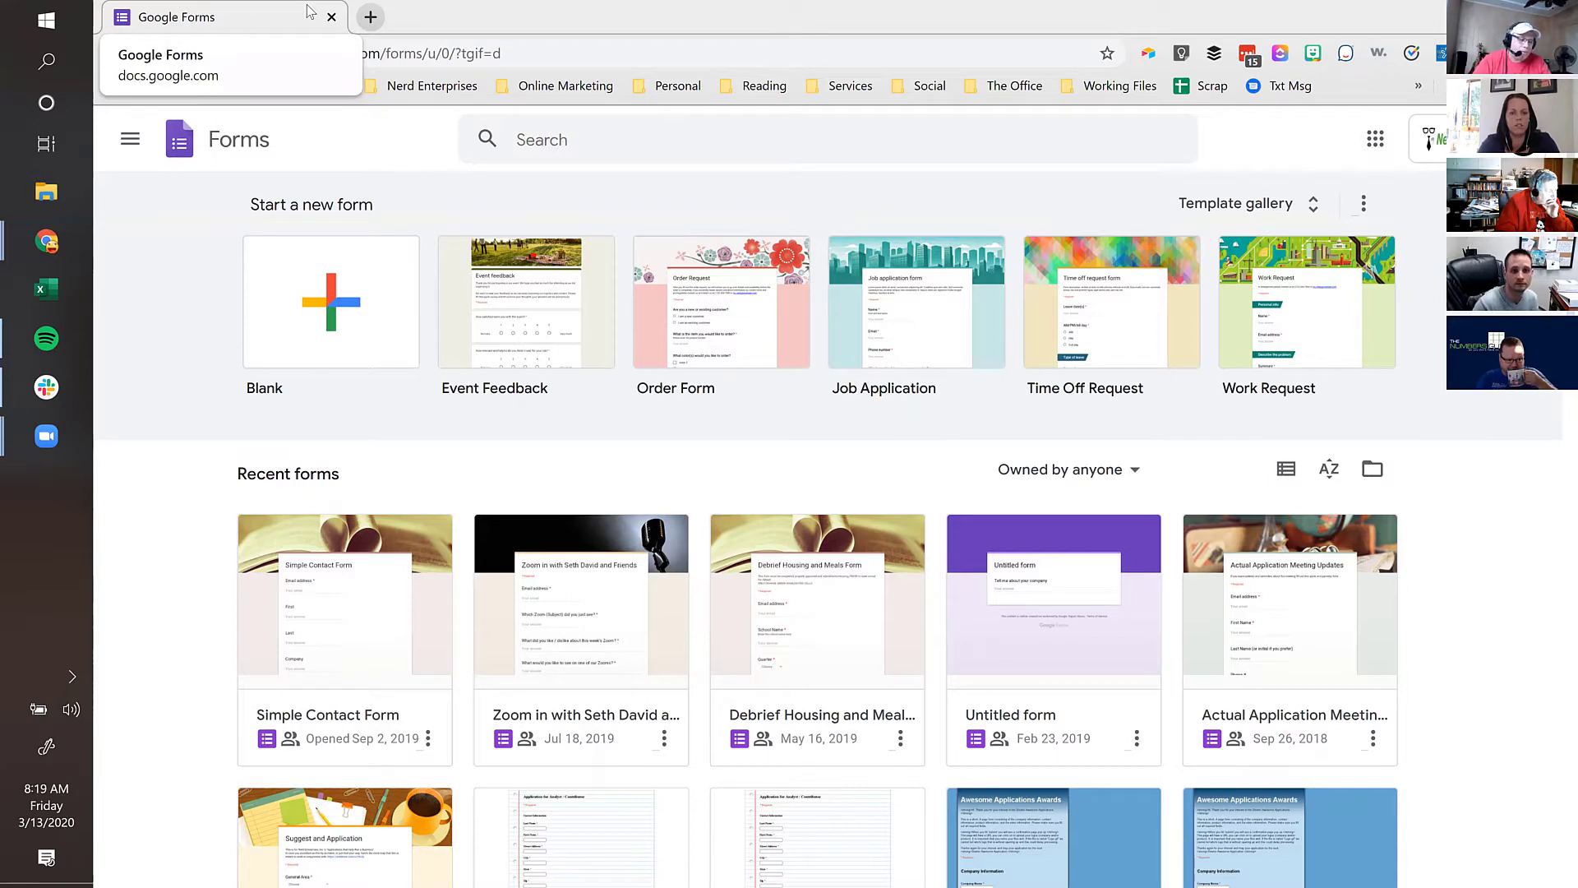
left_click(463, 4)
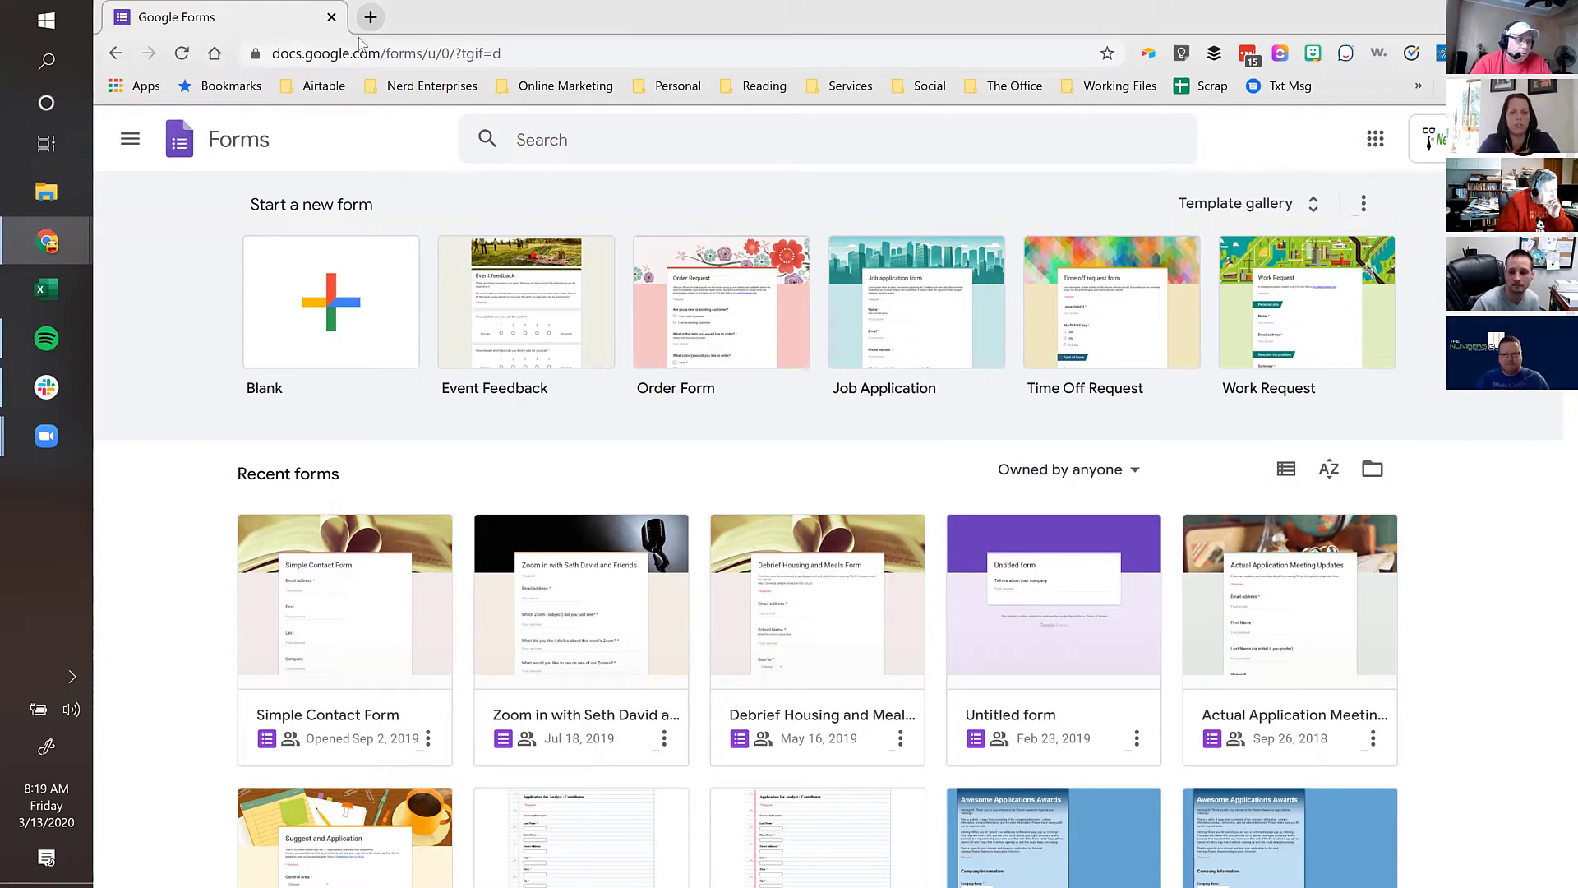
key("ctrl+t")
left_click(332, 16)
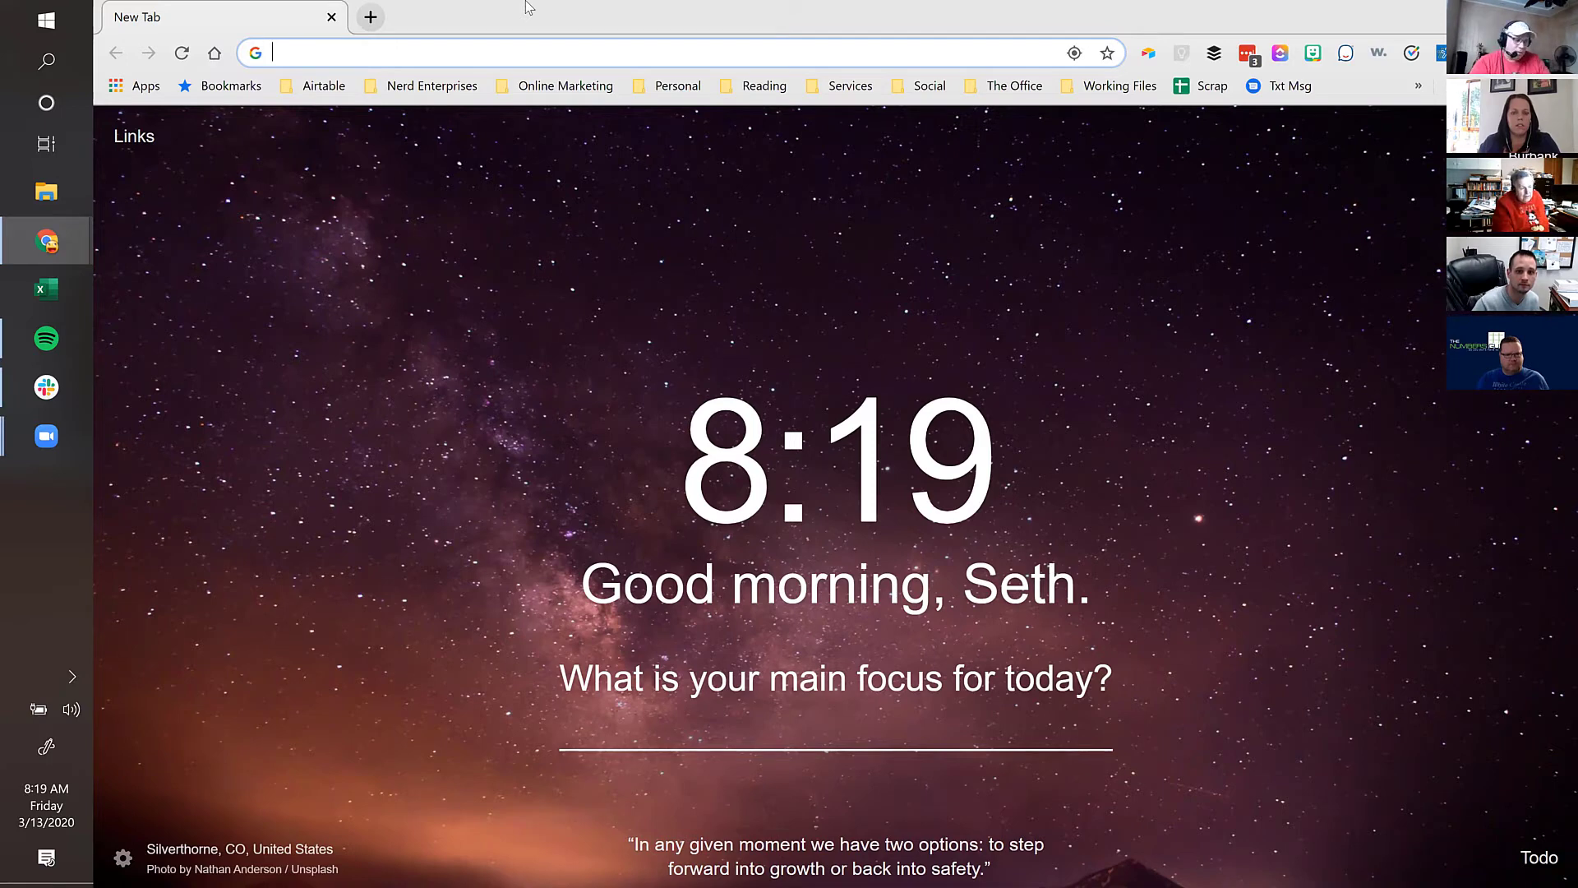
Go to forms.new to create a blank 'Untitled form'
type("forms.")
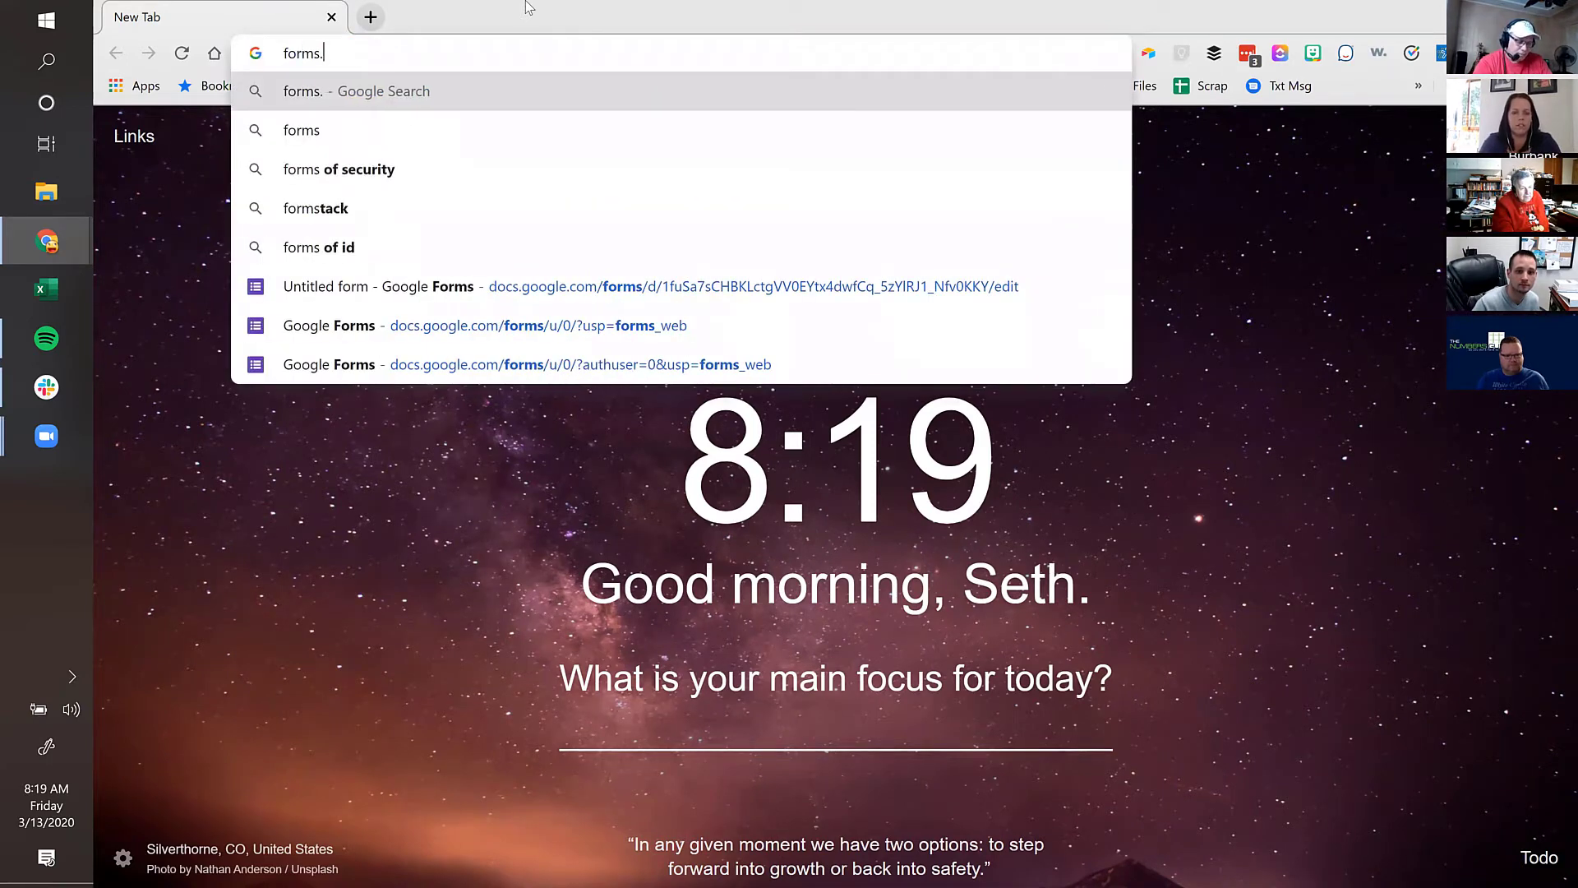
type("new")
key("Return")
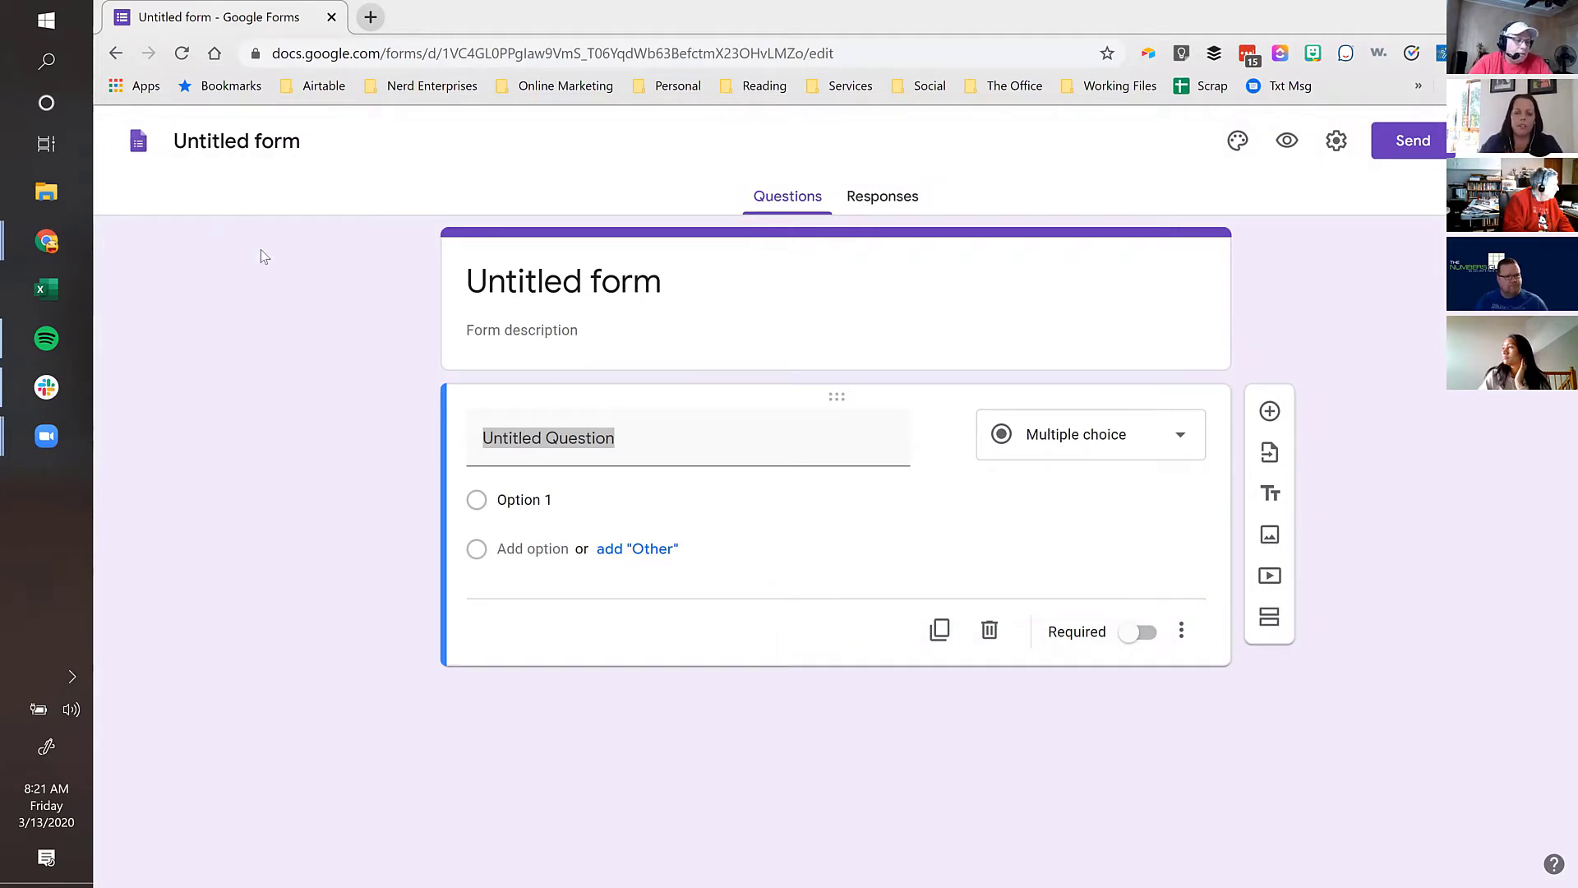
Rename the form title from 'Untitled form' to 'Client Intake'
left_click(353, 261)
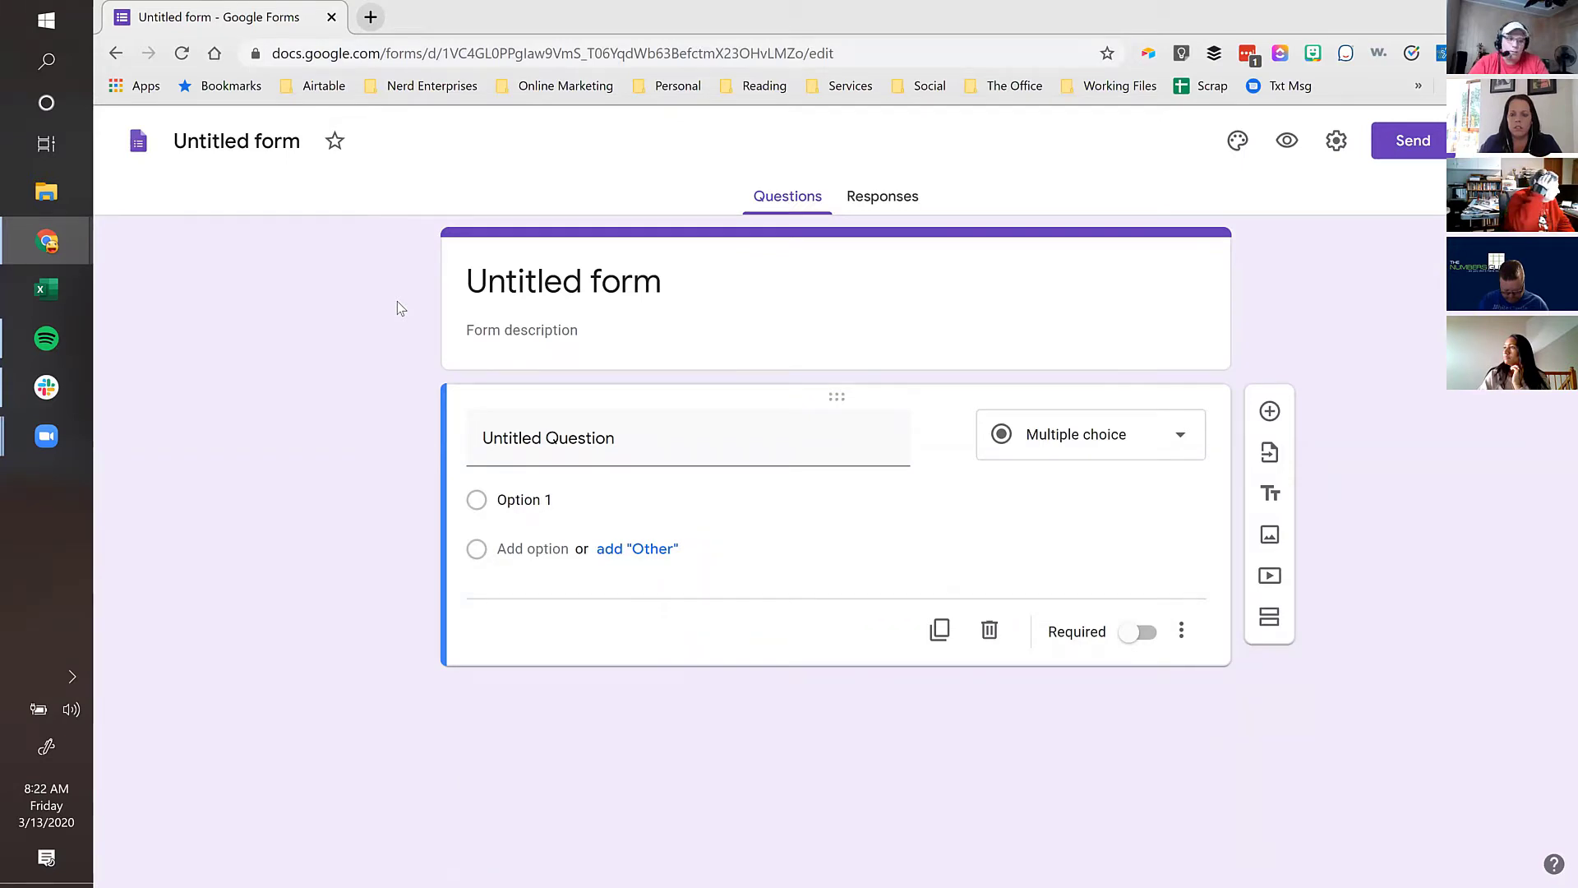
left_click(545, 294)
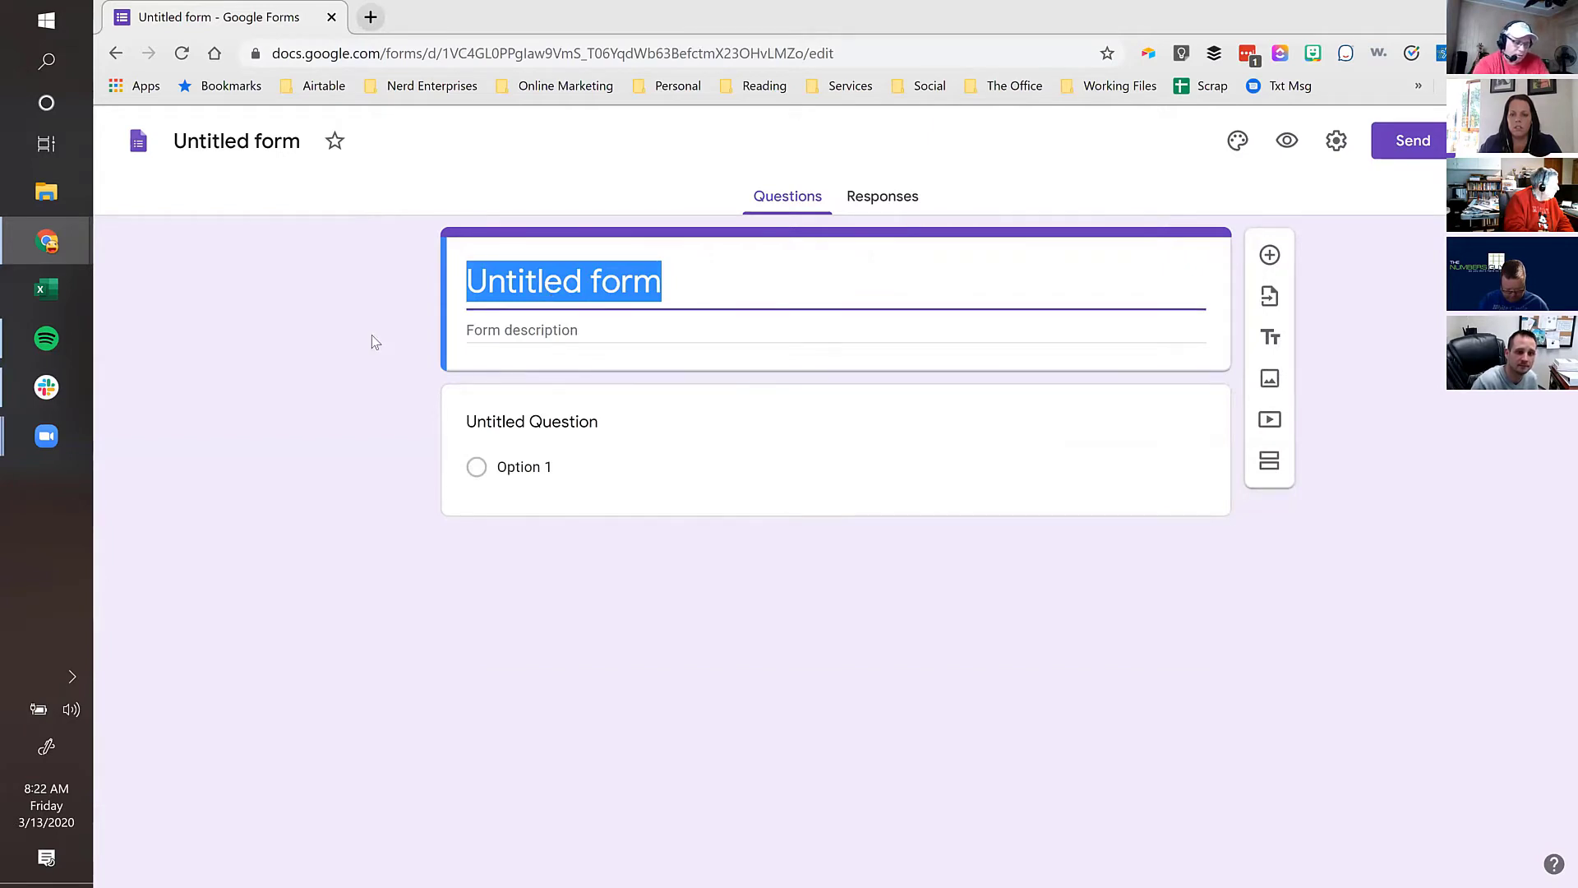
type("Client Intake")
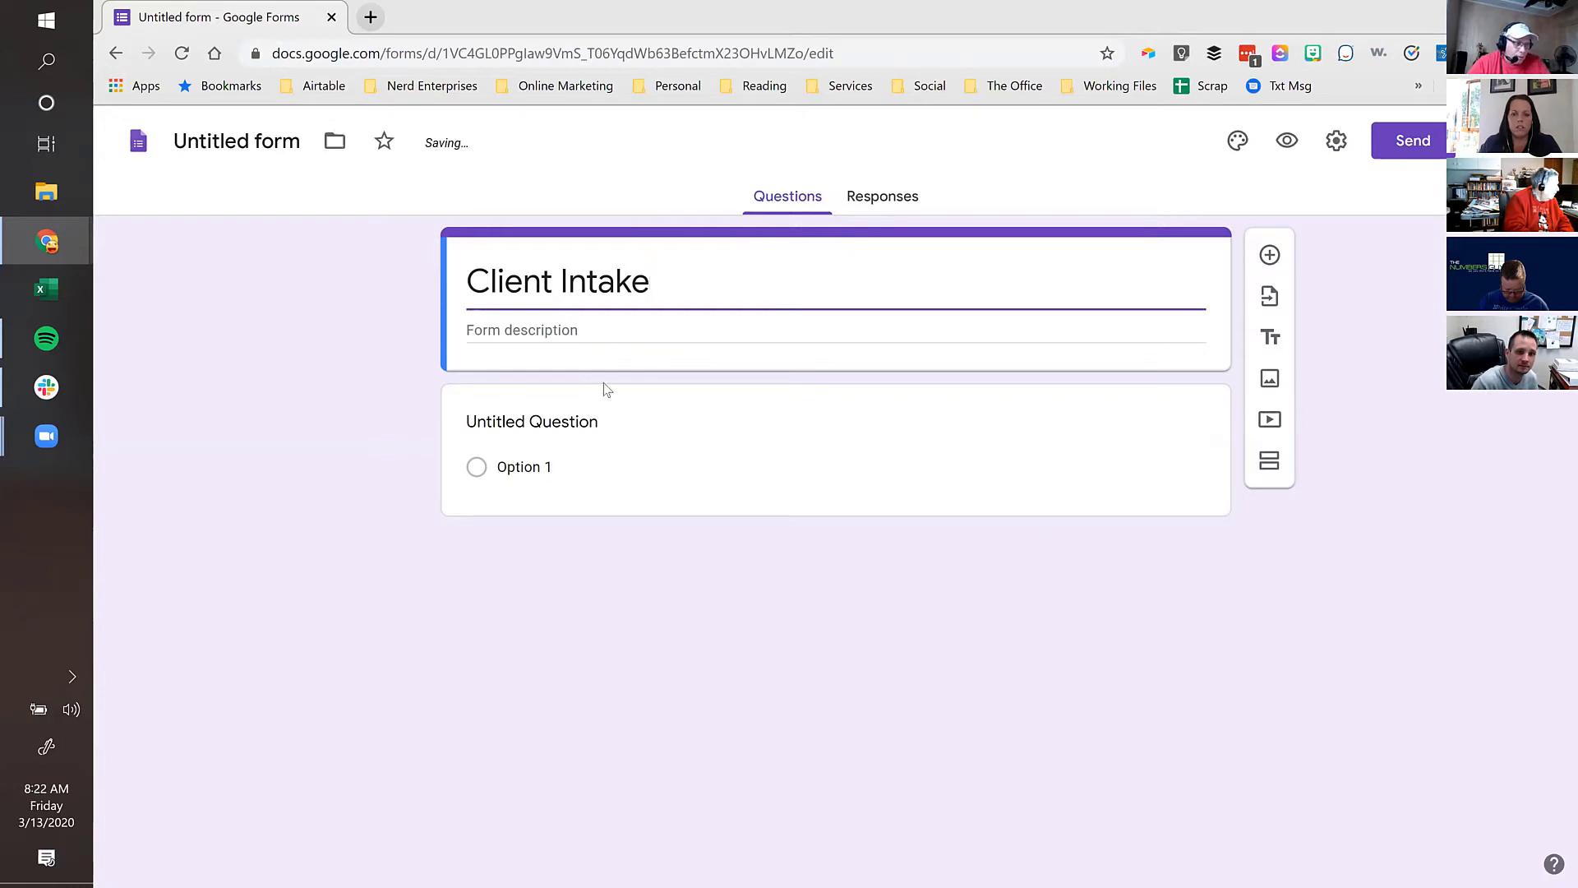
left_click(536, 331)
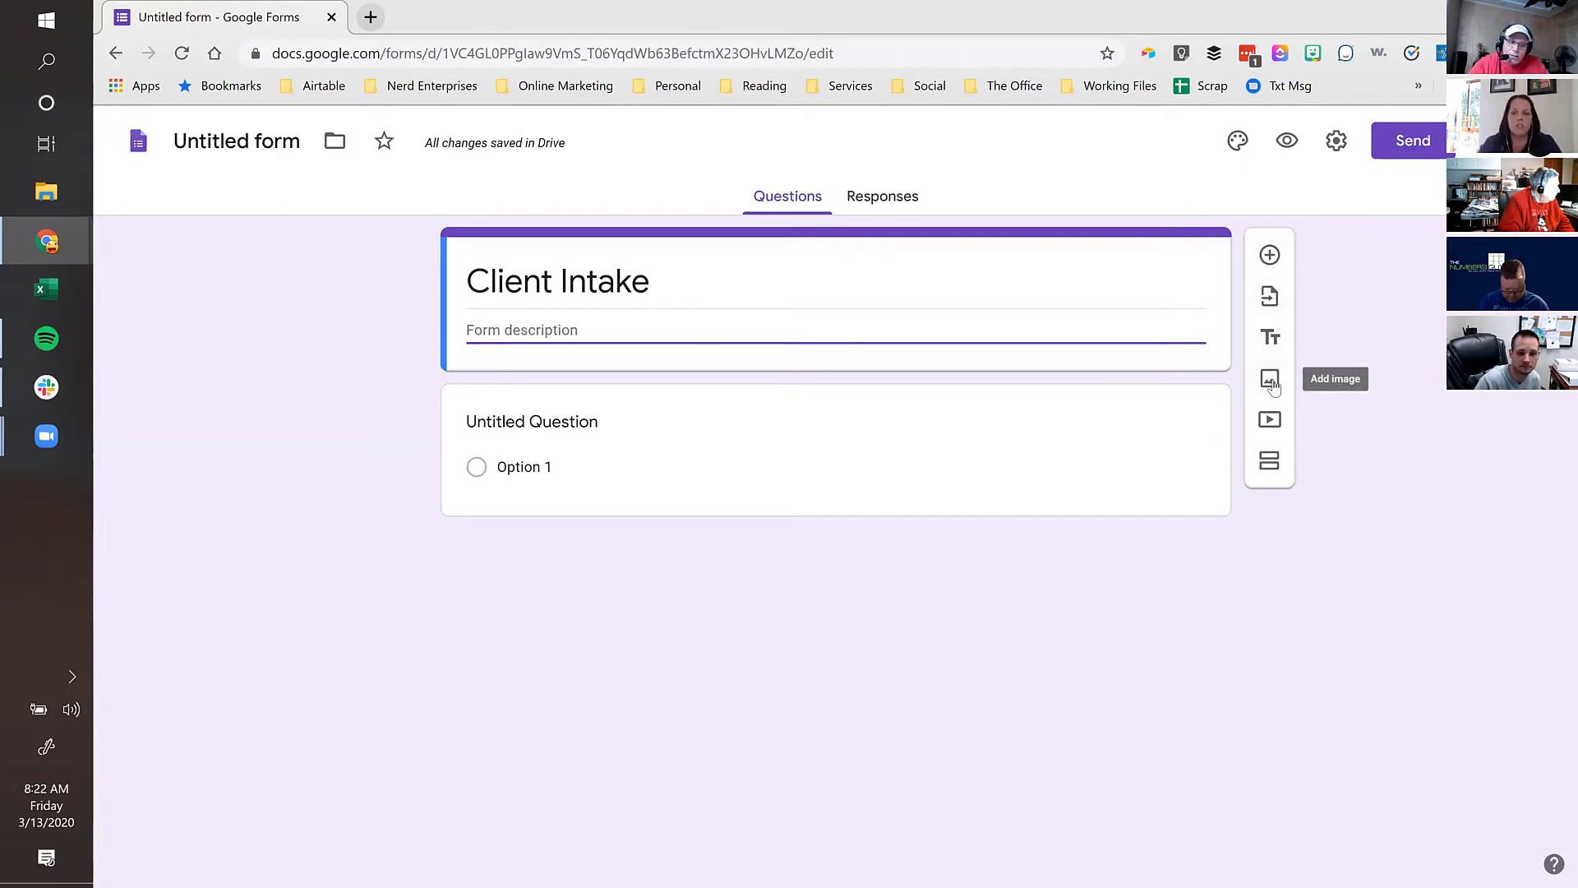
Add sections titled Contact Info, Entity Info and Stakeholders after Client Intake
left_click(1268, 466)
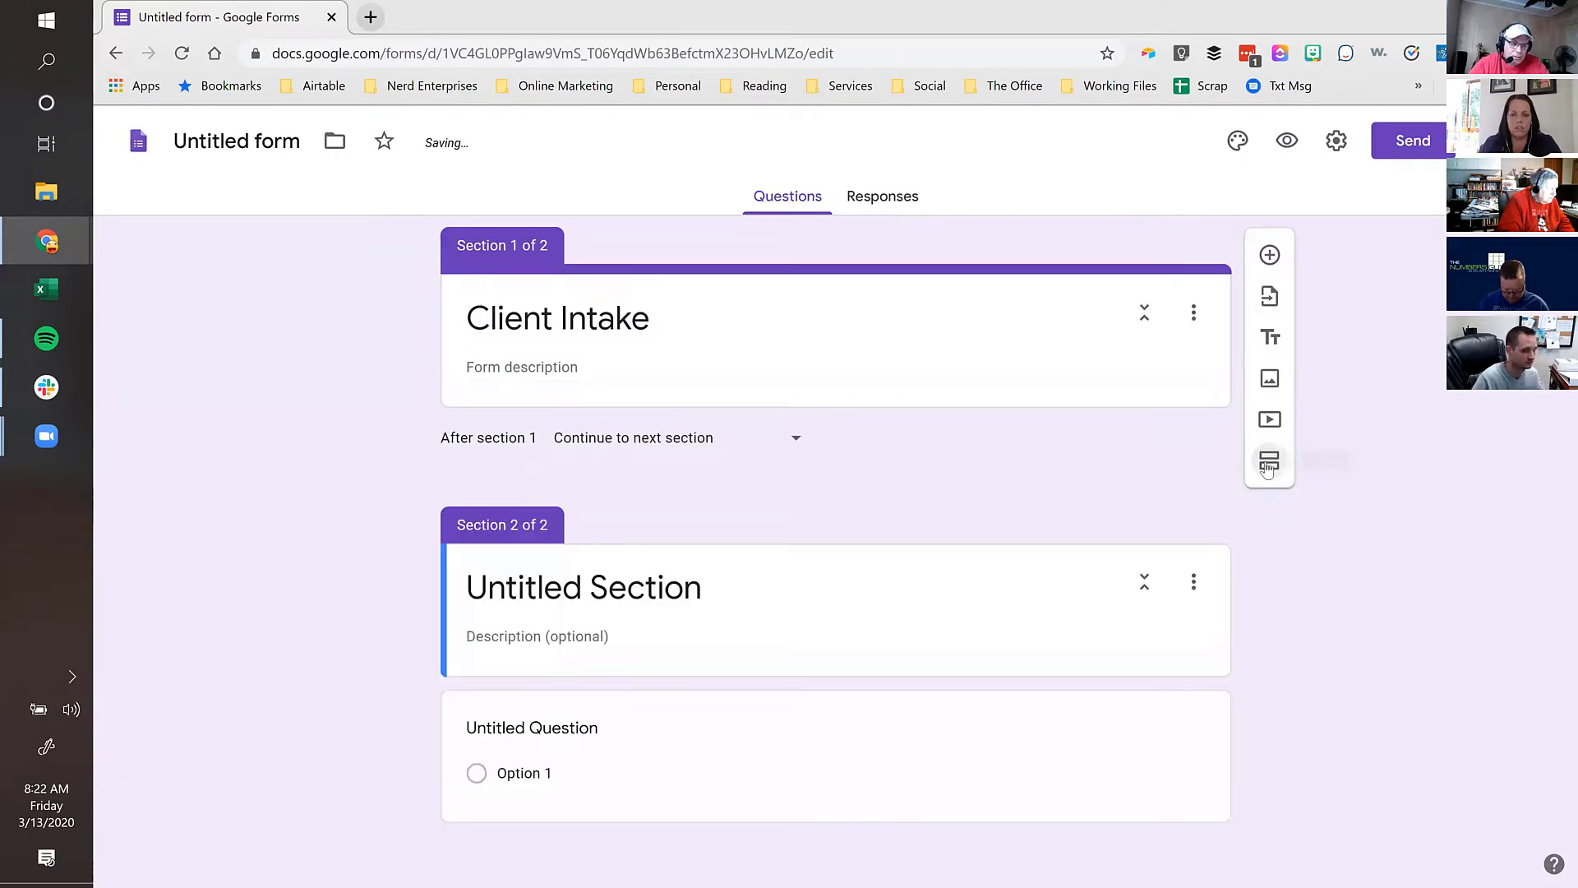
left_click(771, 586)
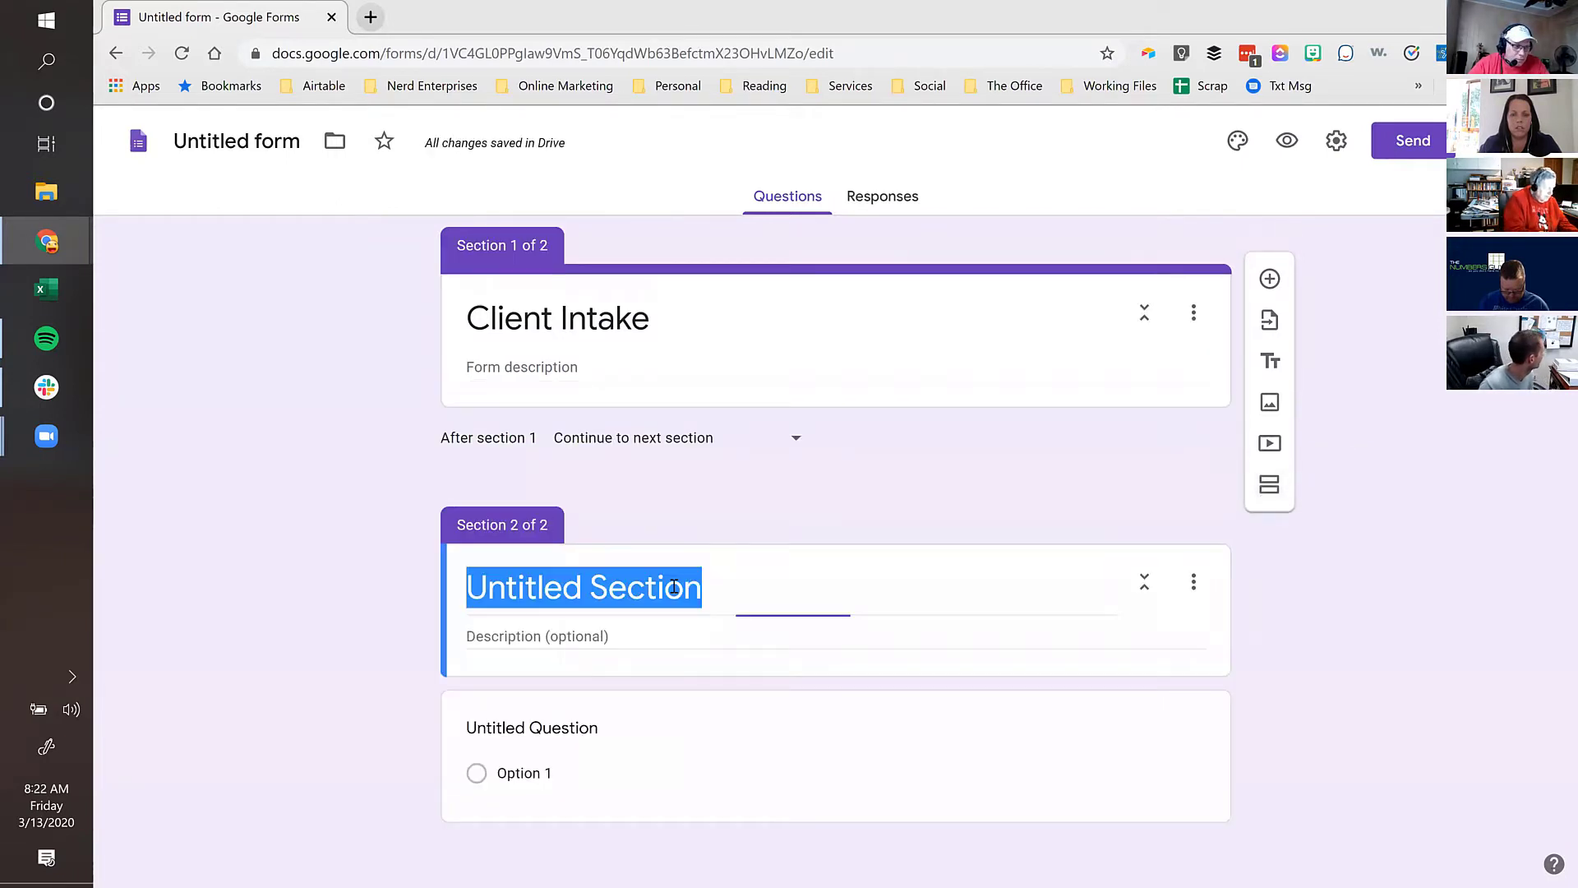
type("C")
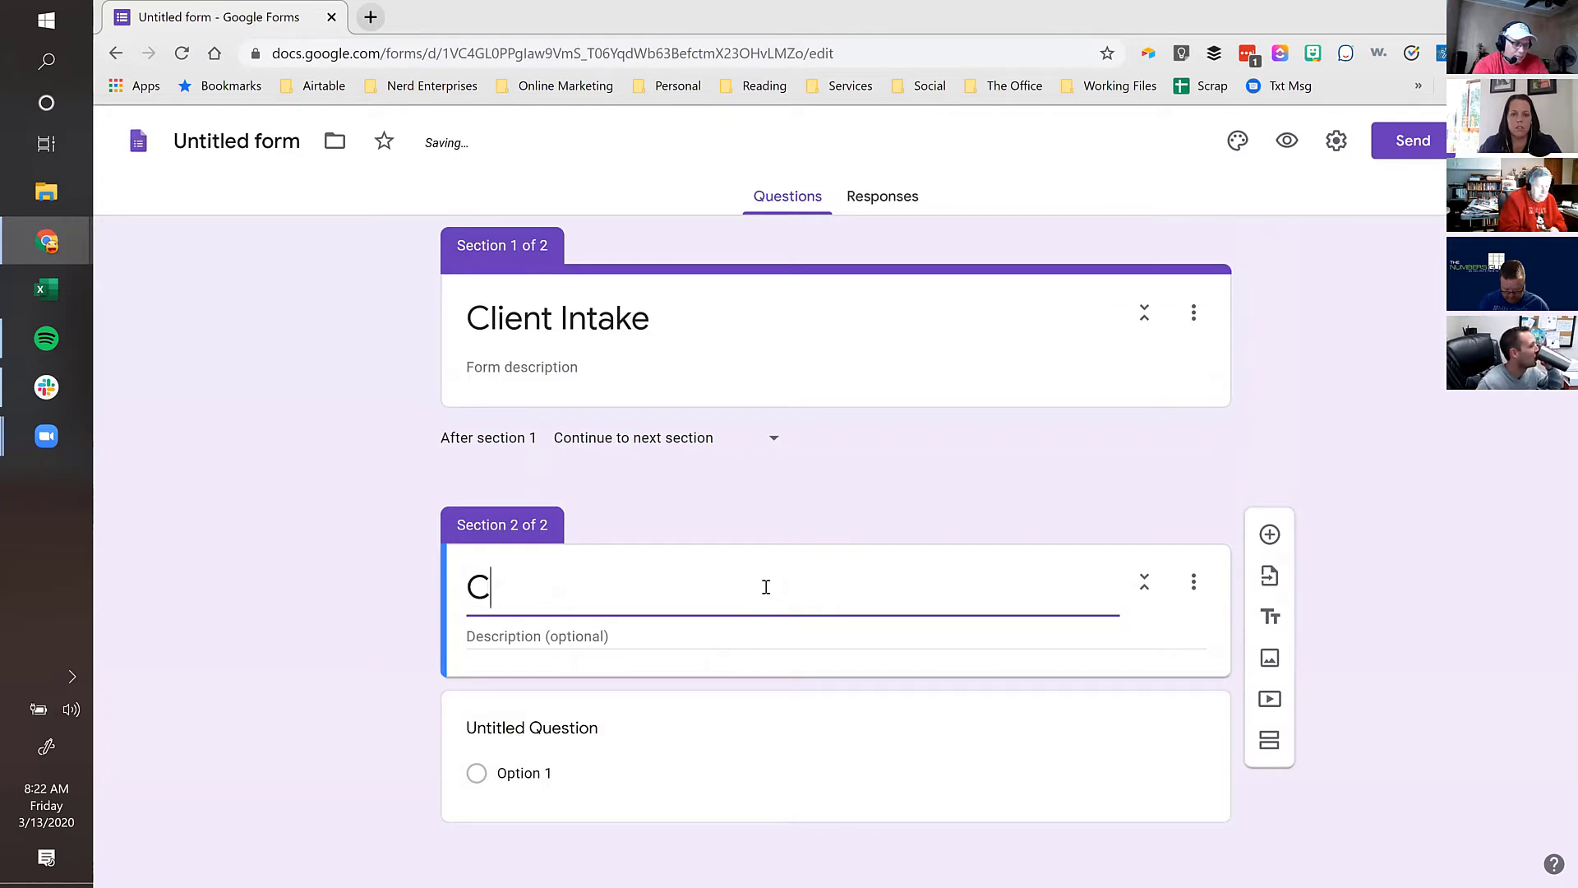
type("ontact Info")
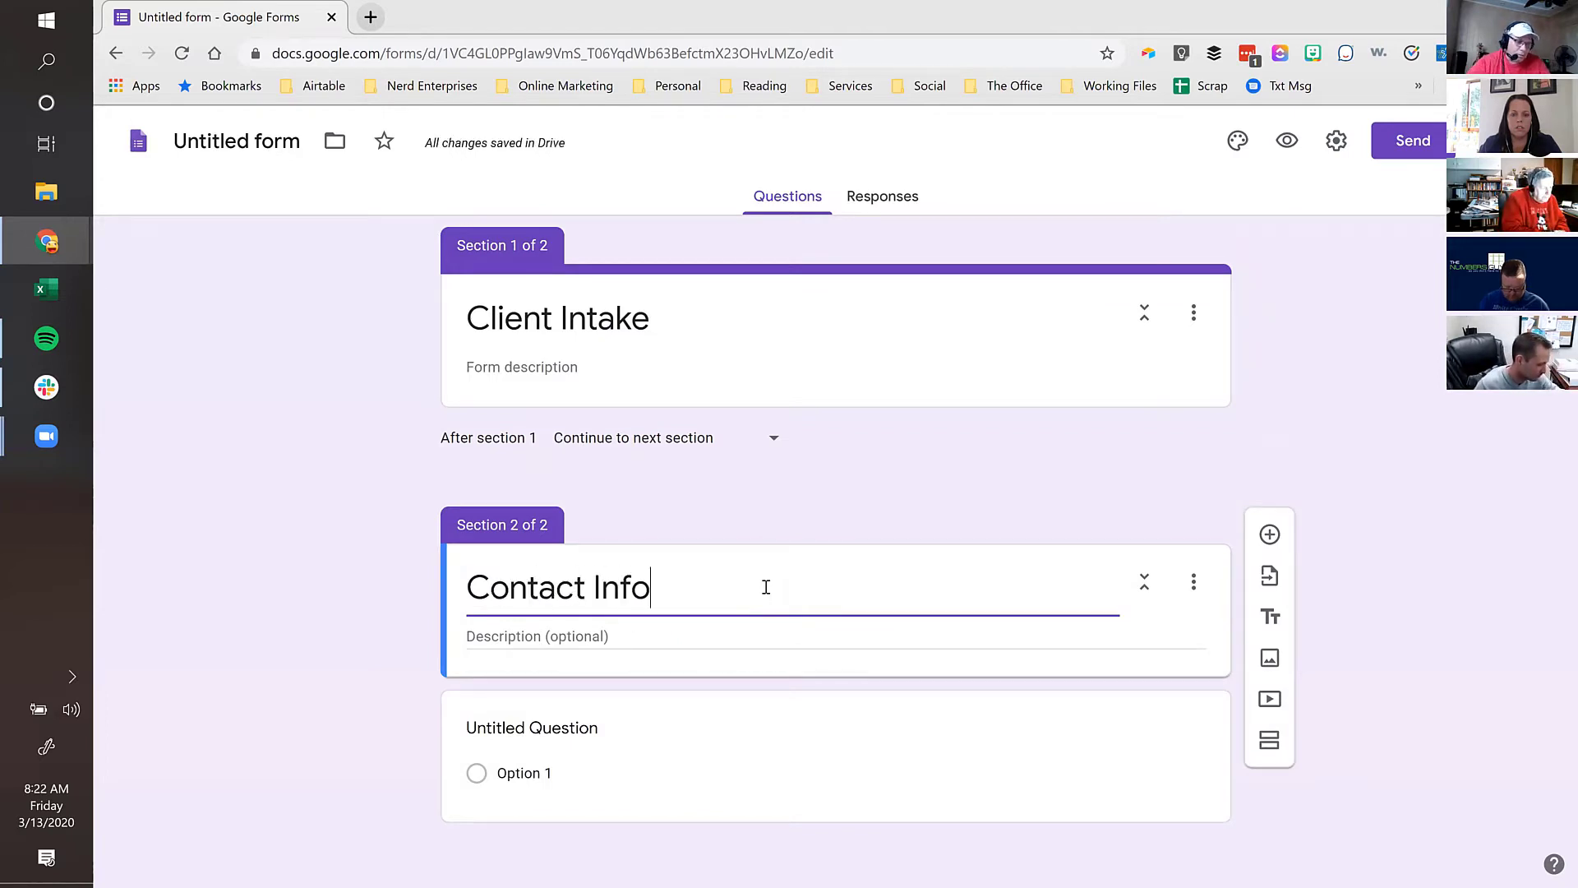
left_click(1453, 616)
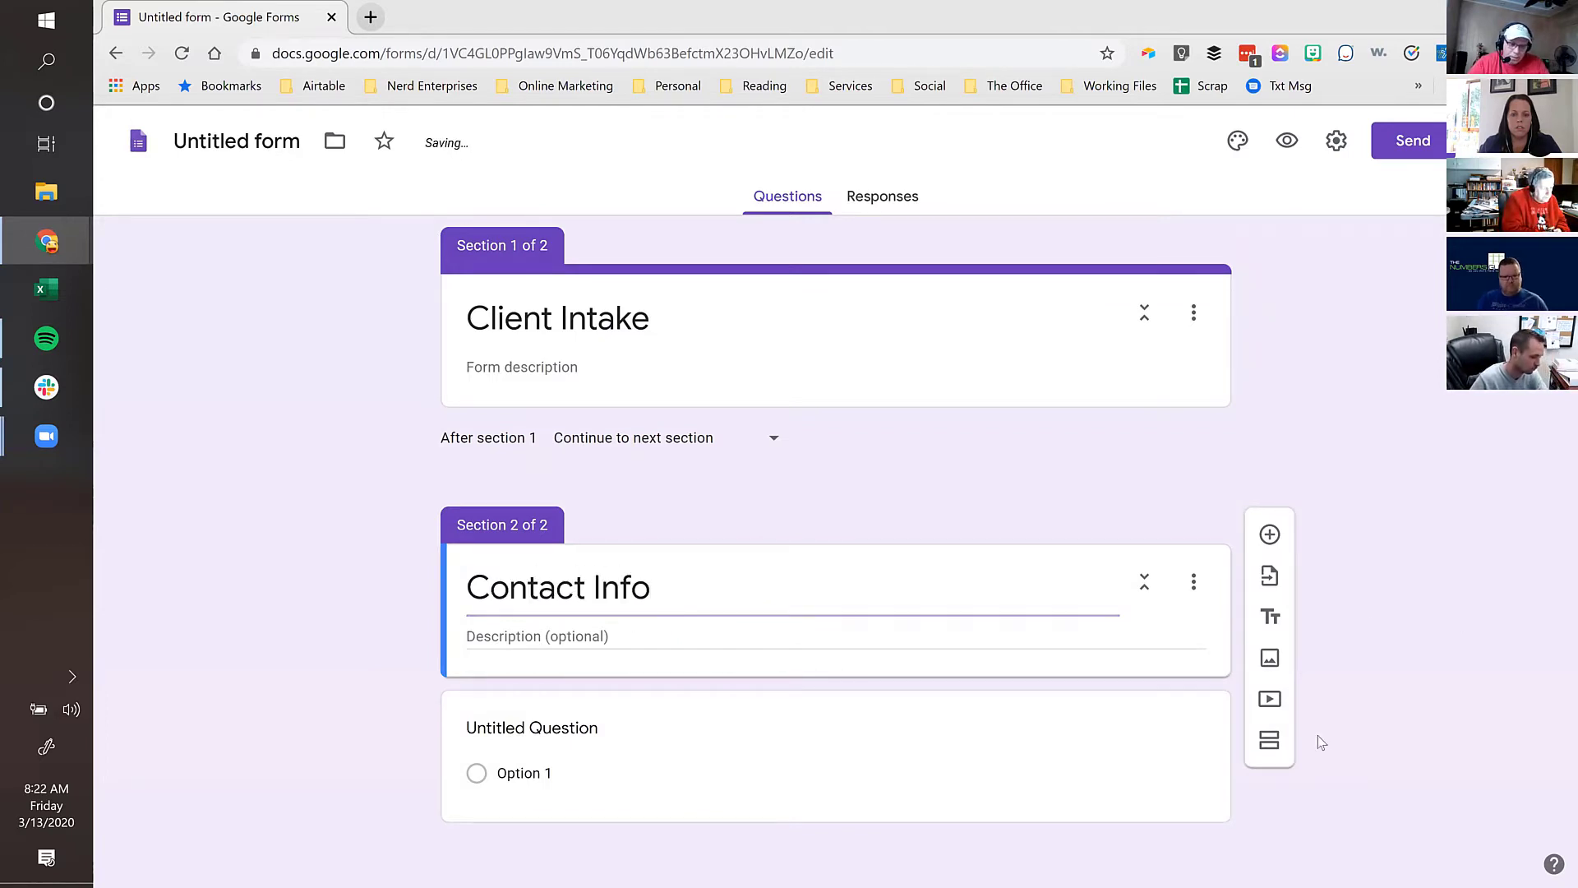
left_click(1270, 747)
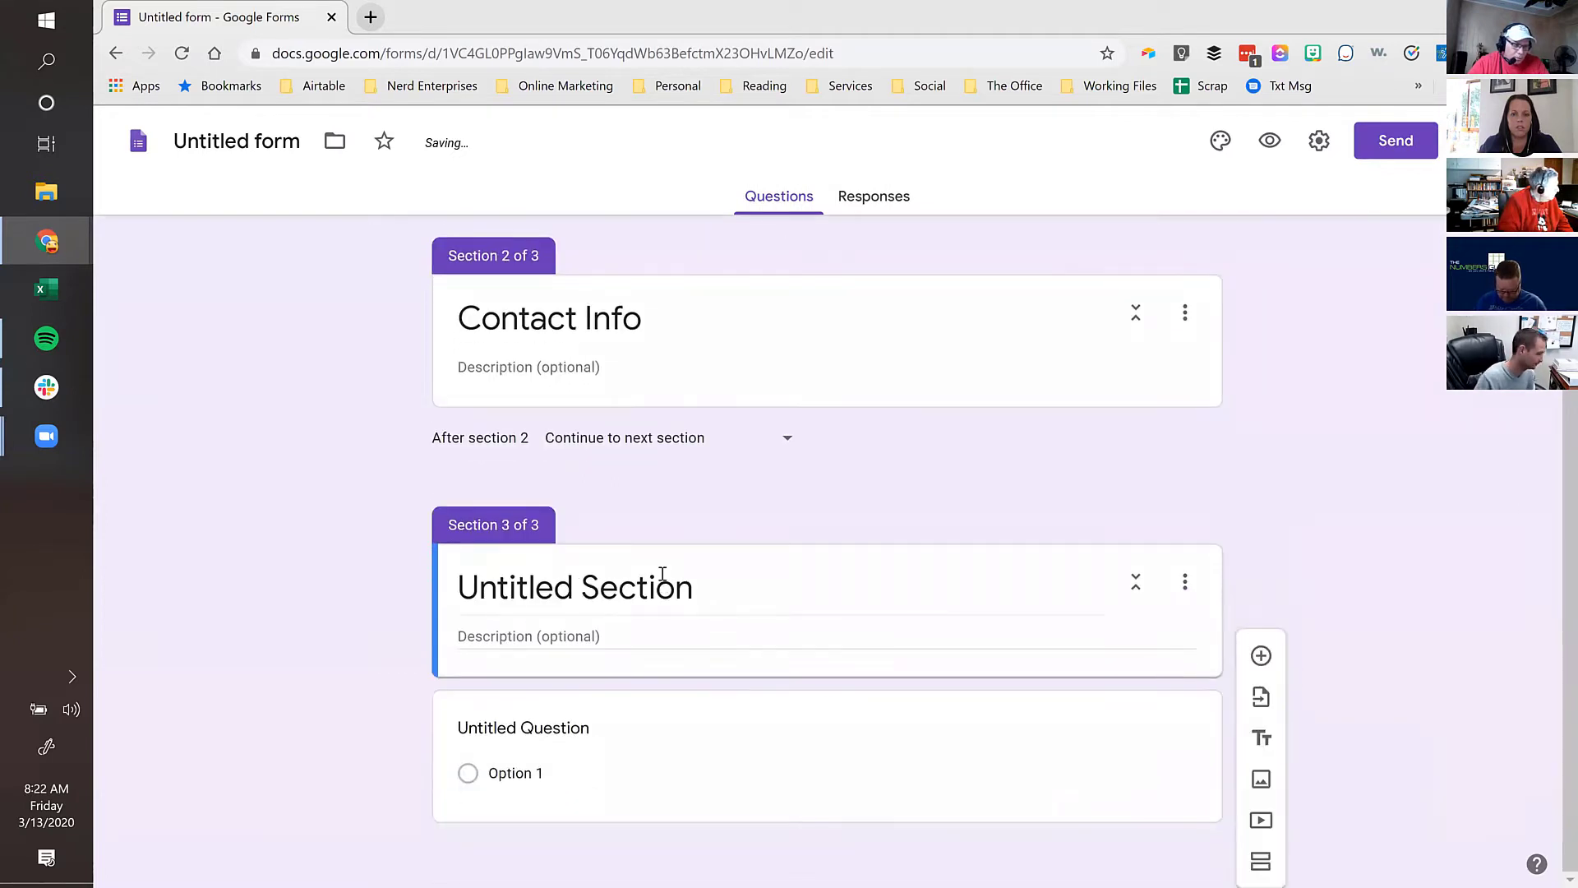
type("Entity ")
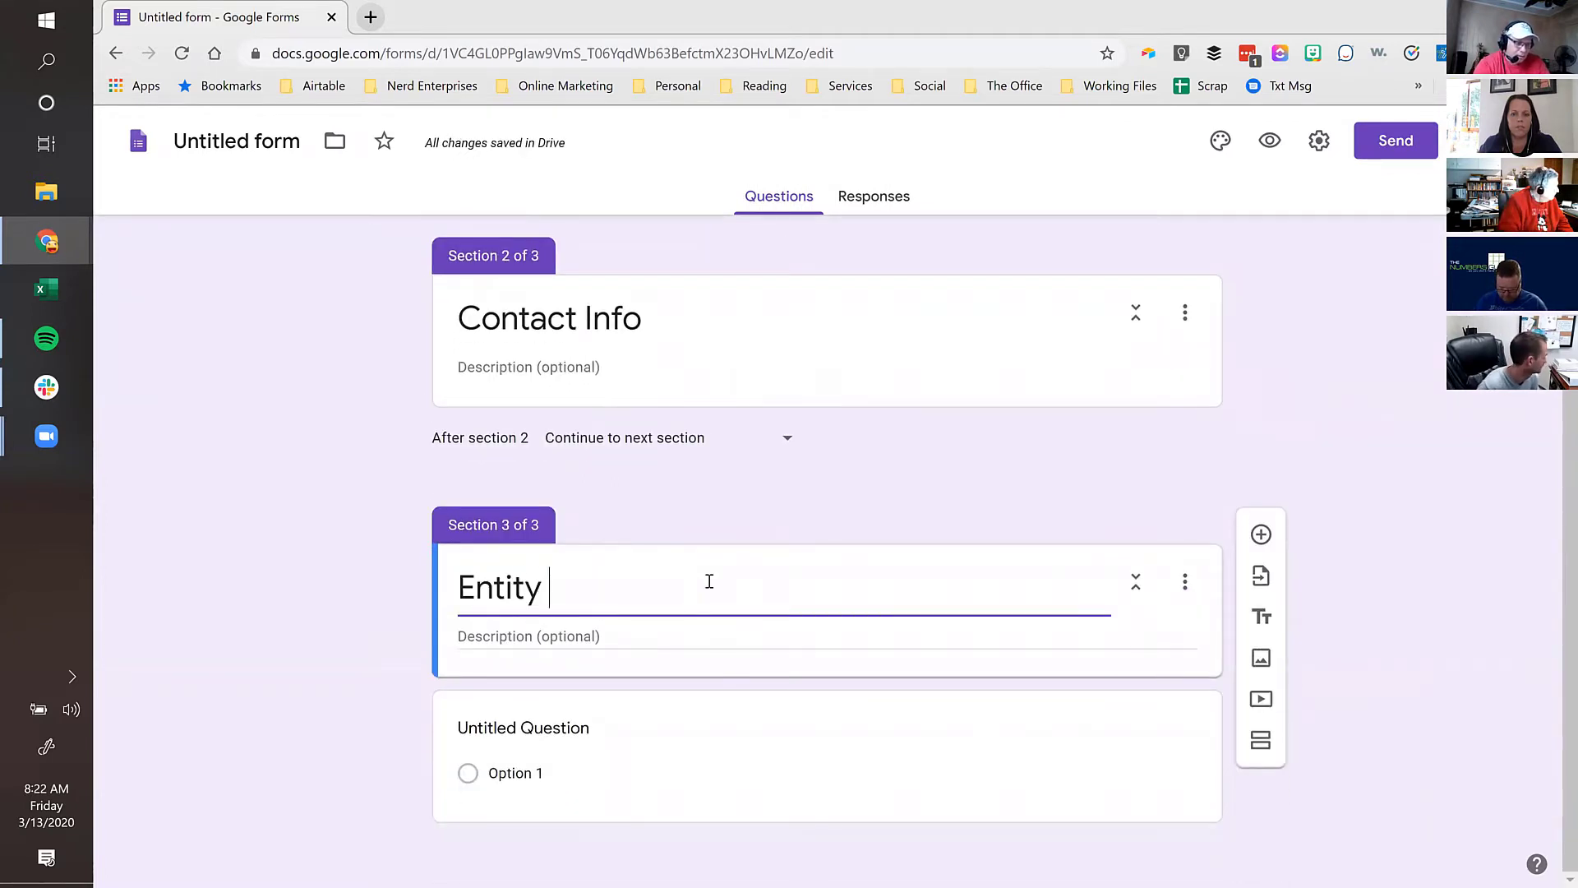
type("Info")
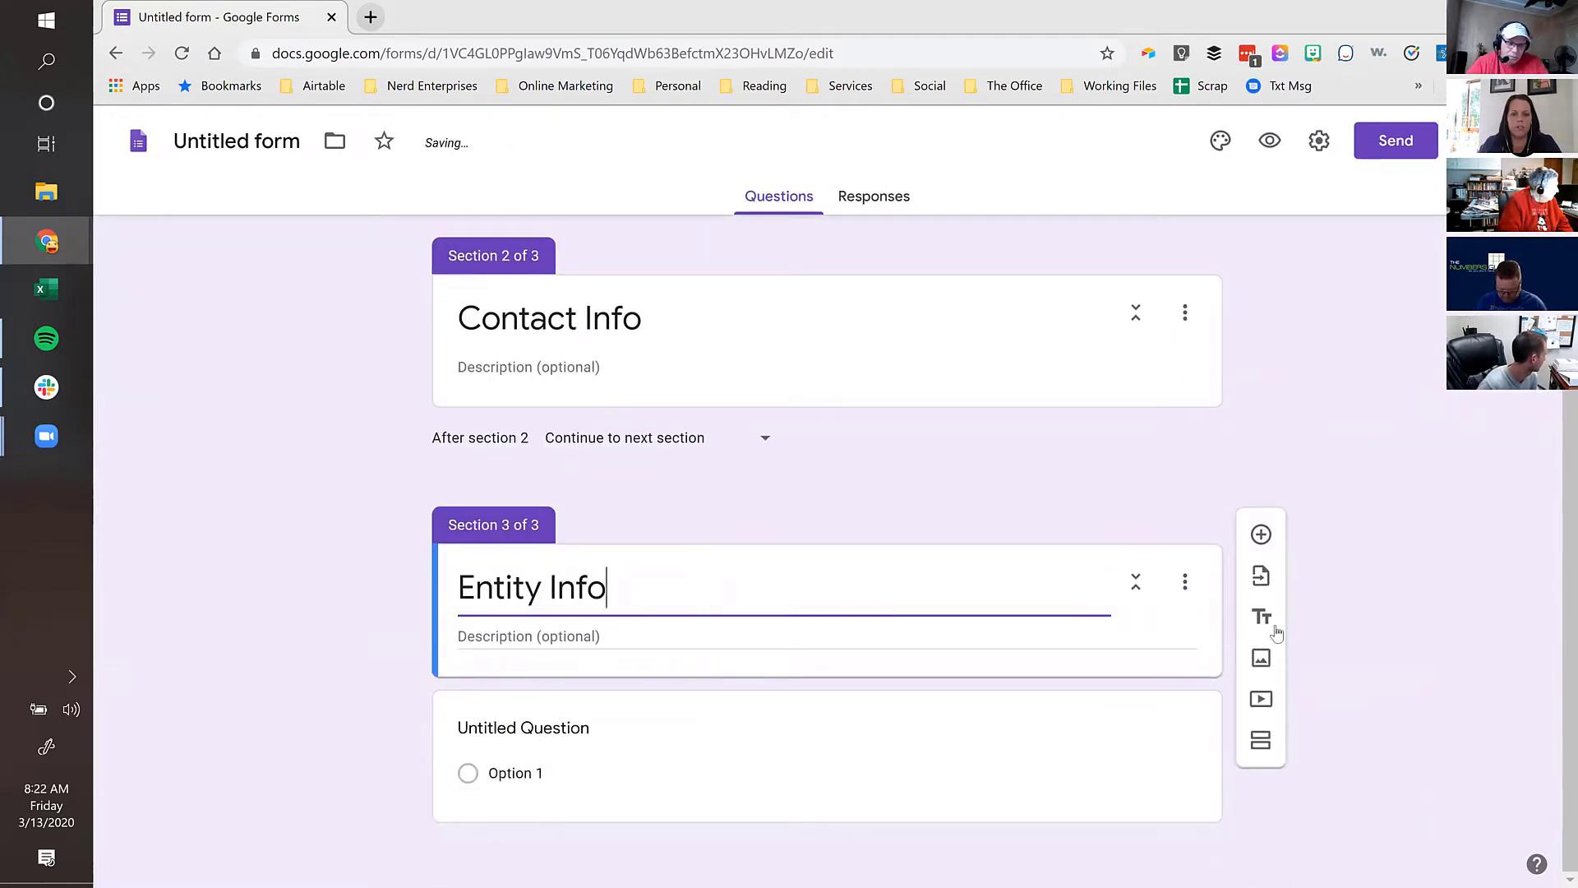
left_click(1259, 744)
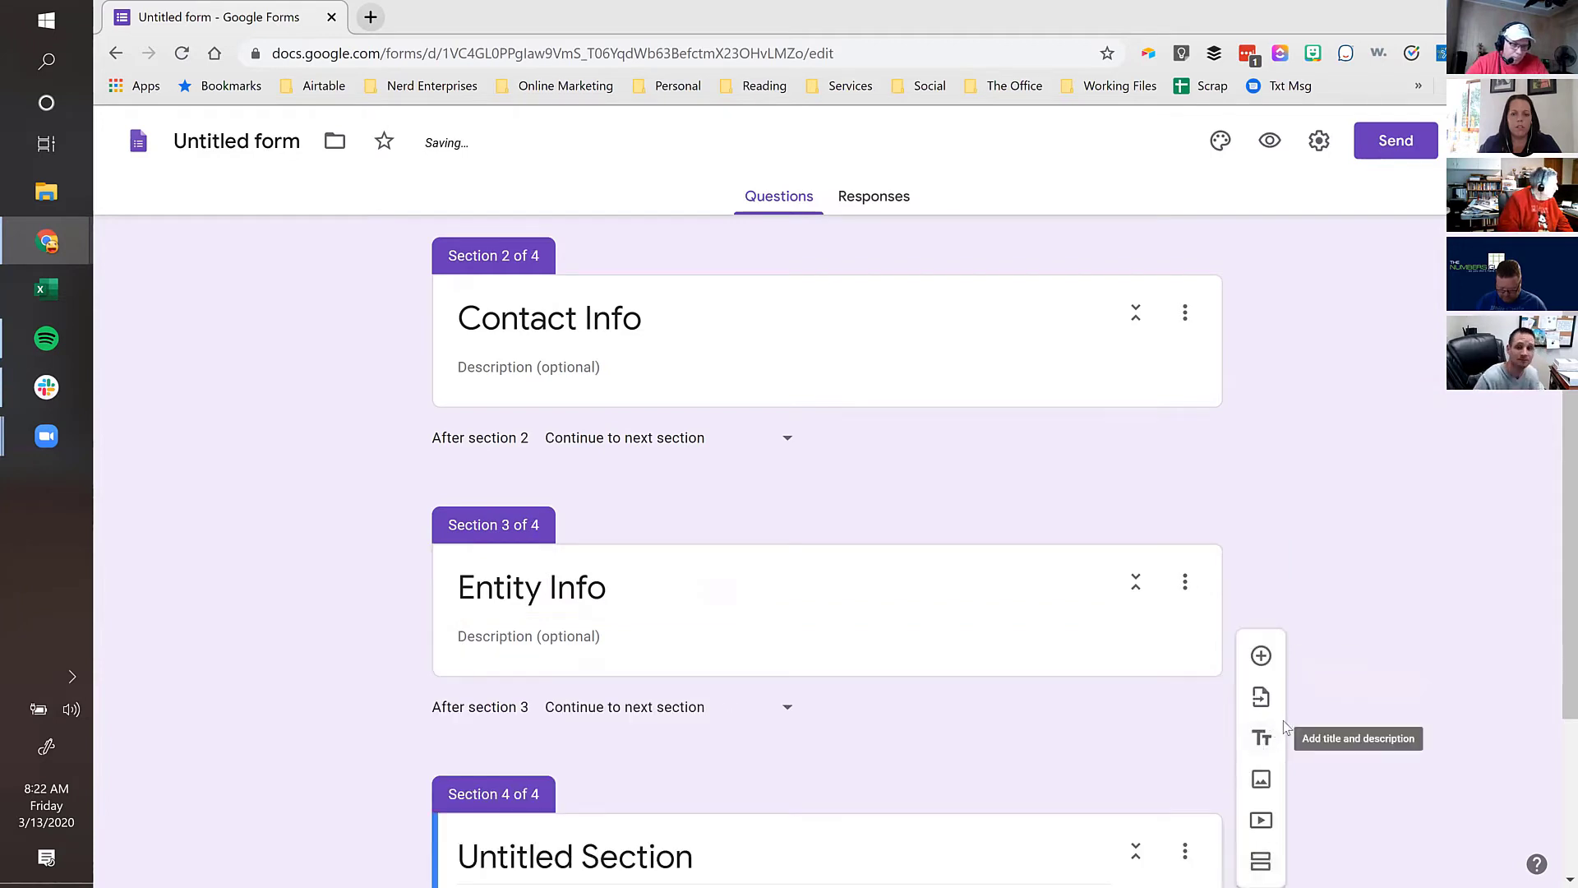
left_click(776, 607)
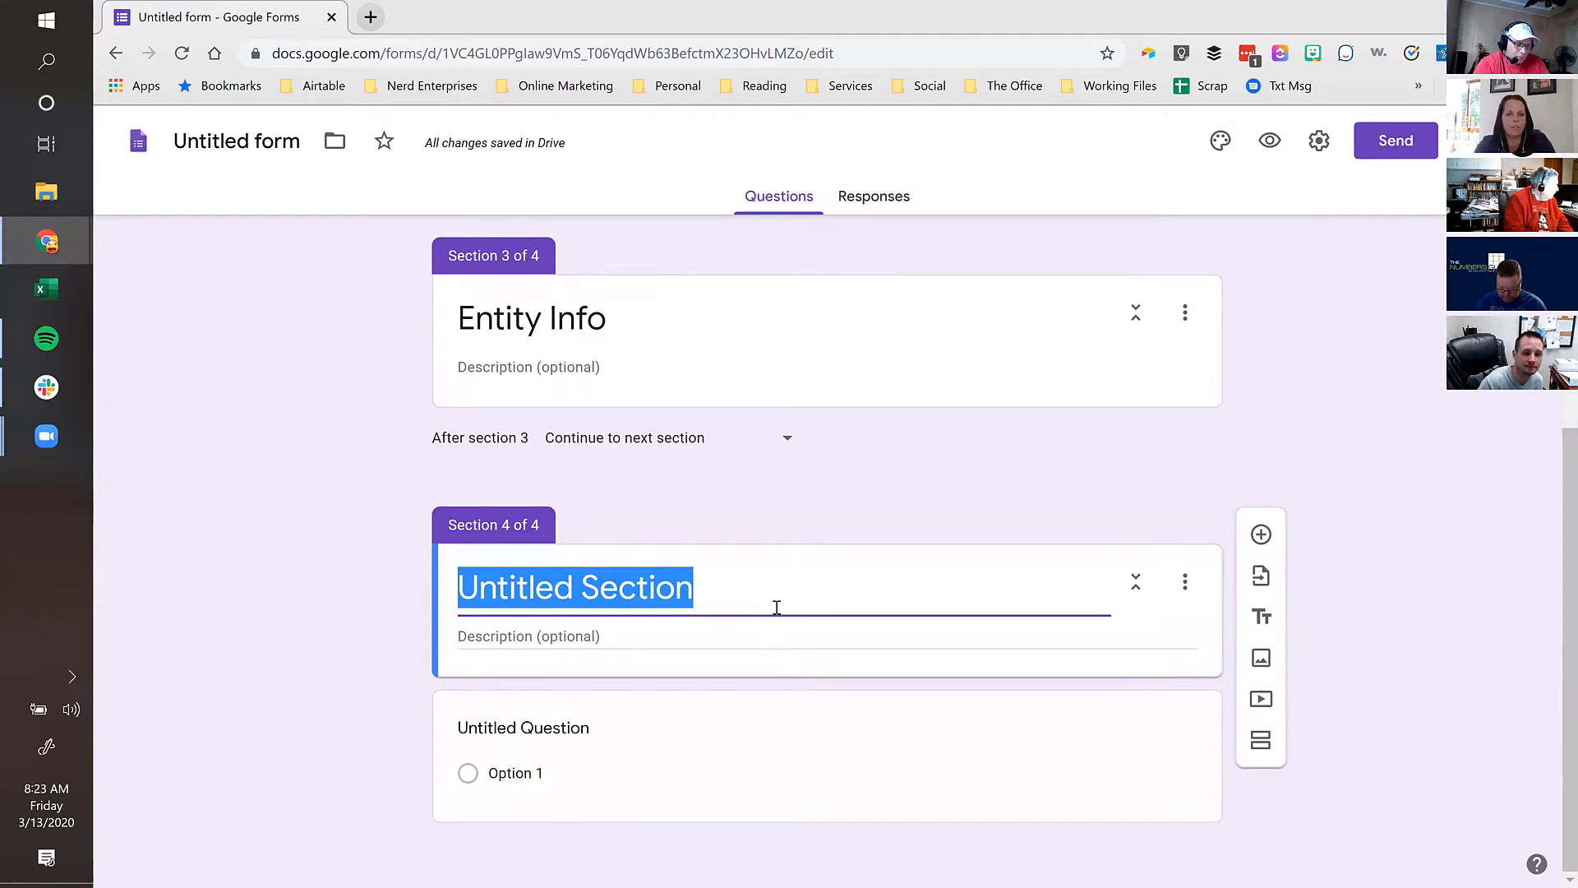
type("Stakeho")
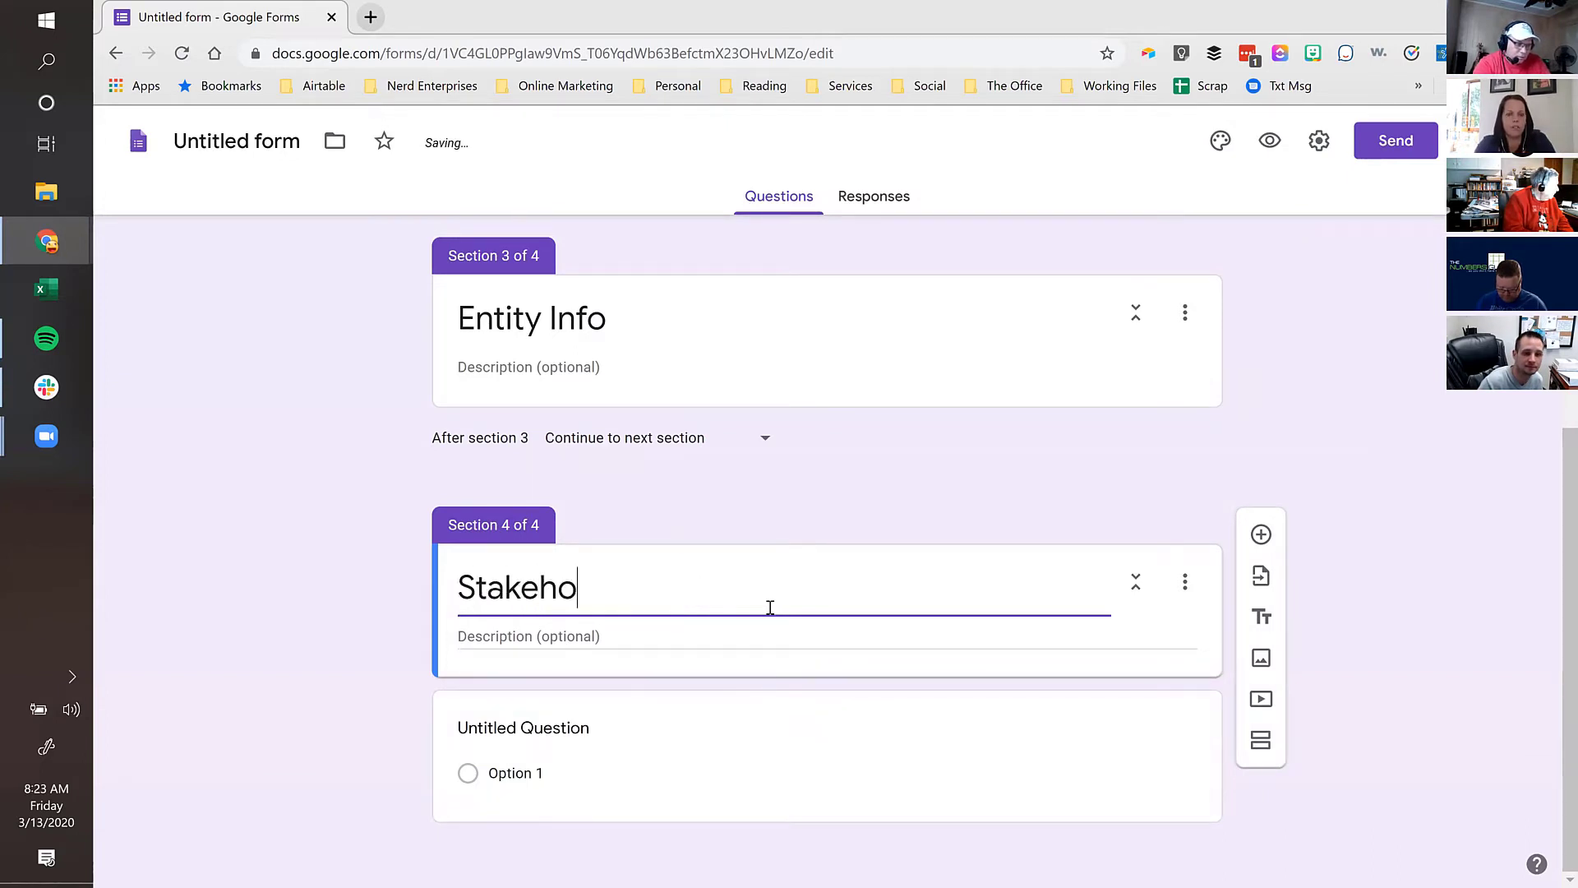
type("lders")
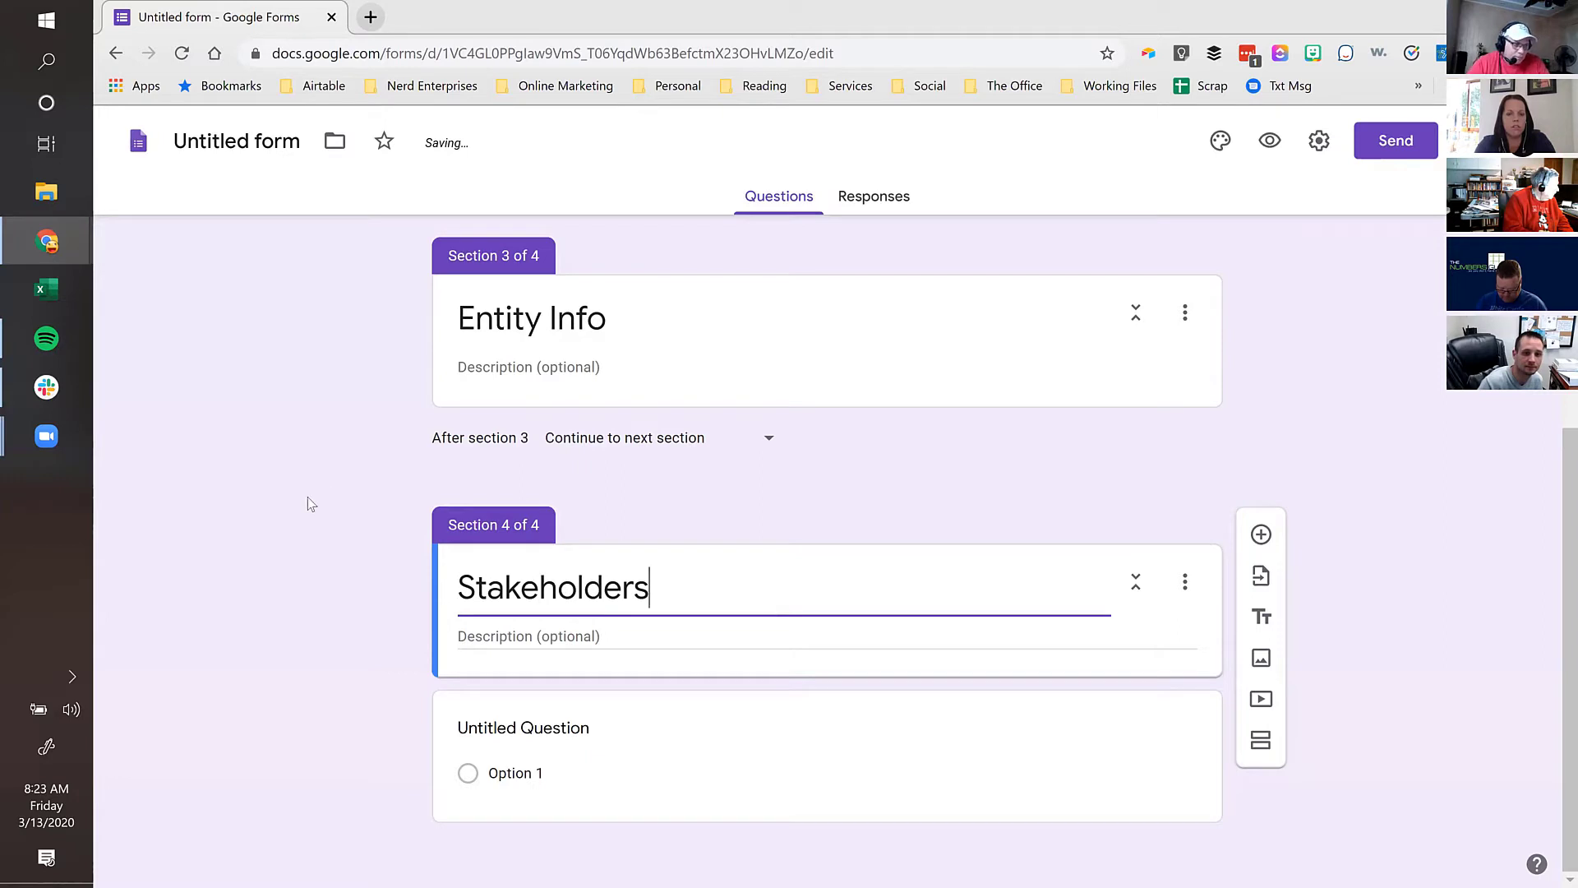
scroll(927, 451, "up", 6)
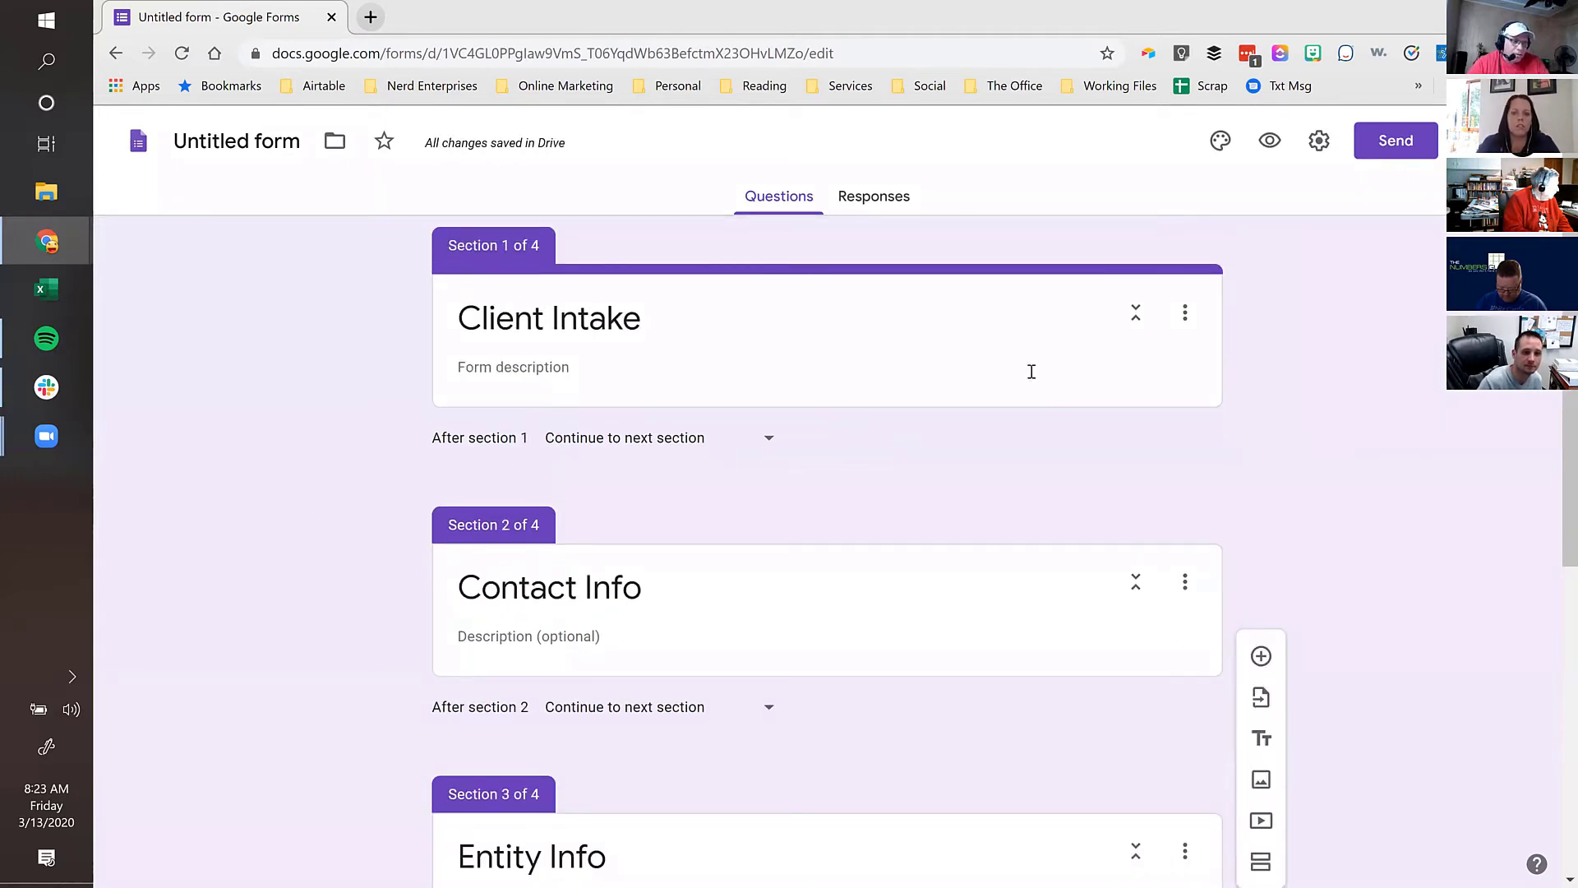
Add a 'First Name' question to the Client Intake section
left_click(500, 320)
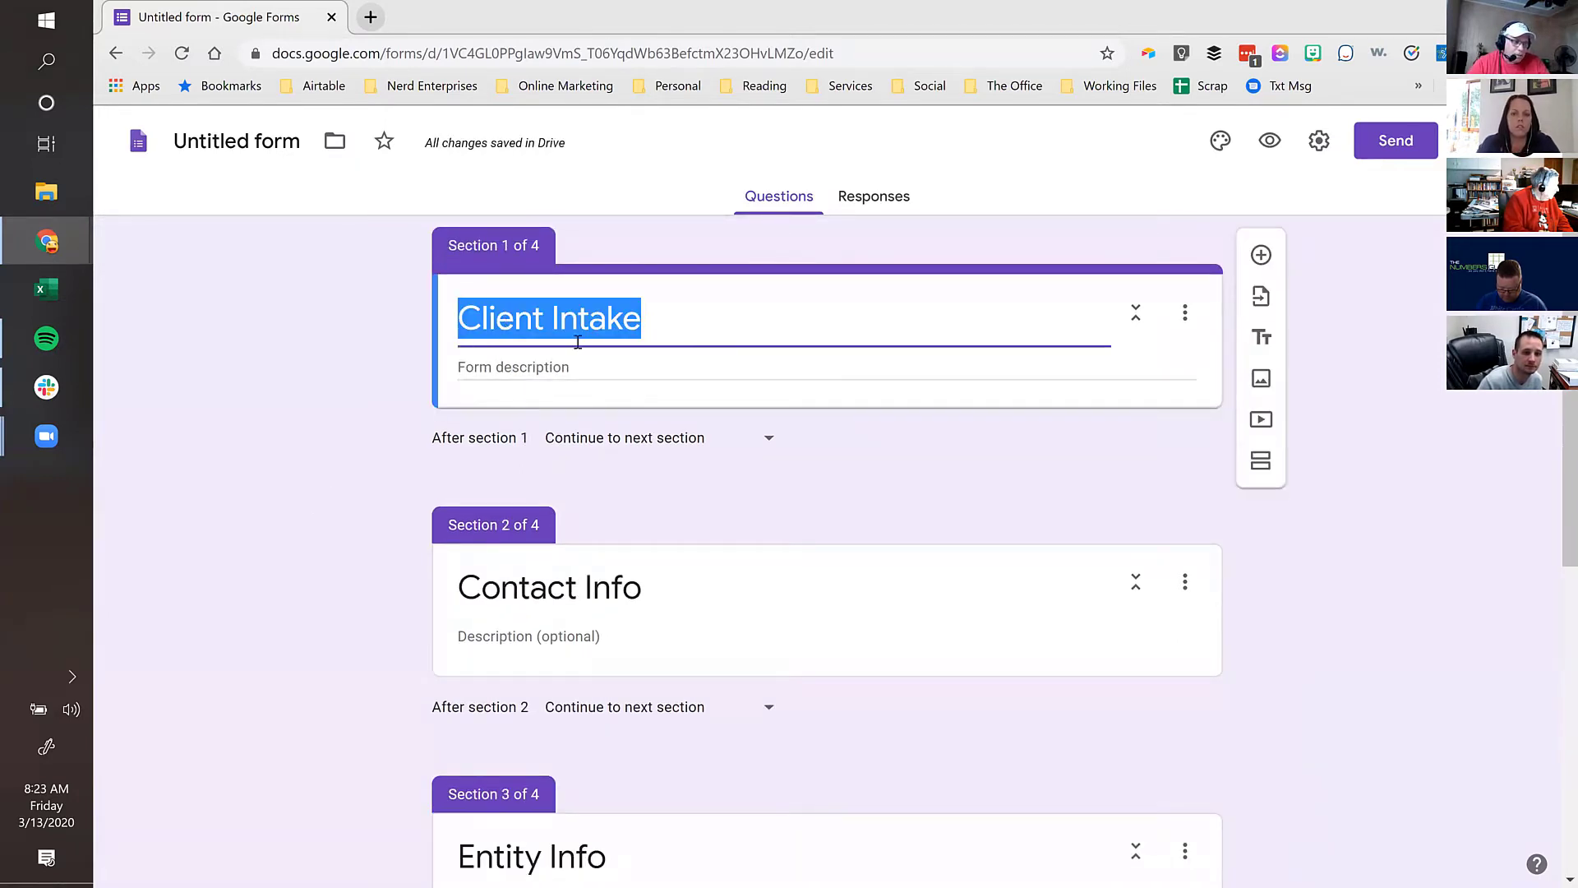
left_click(1262, 256)
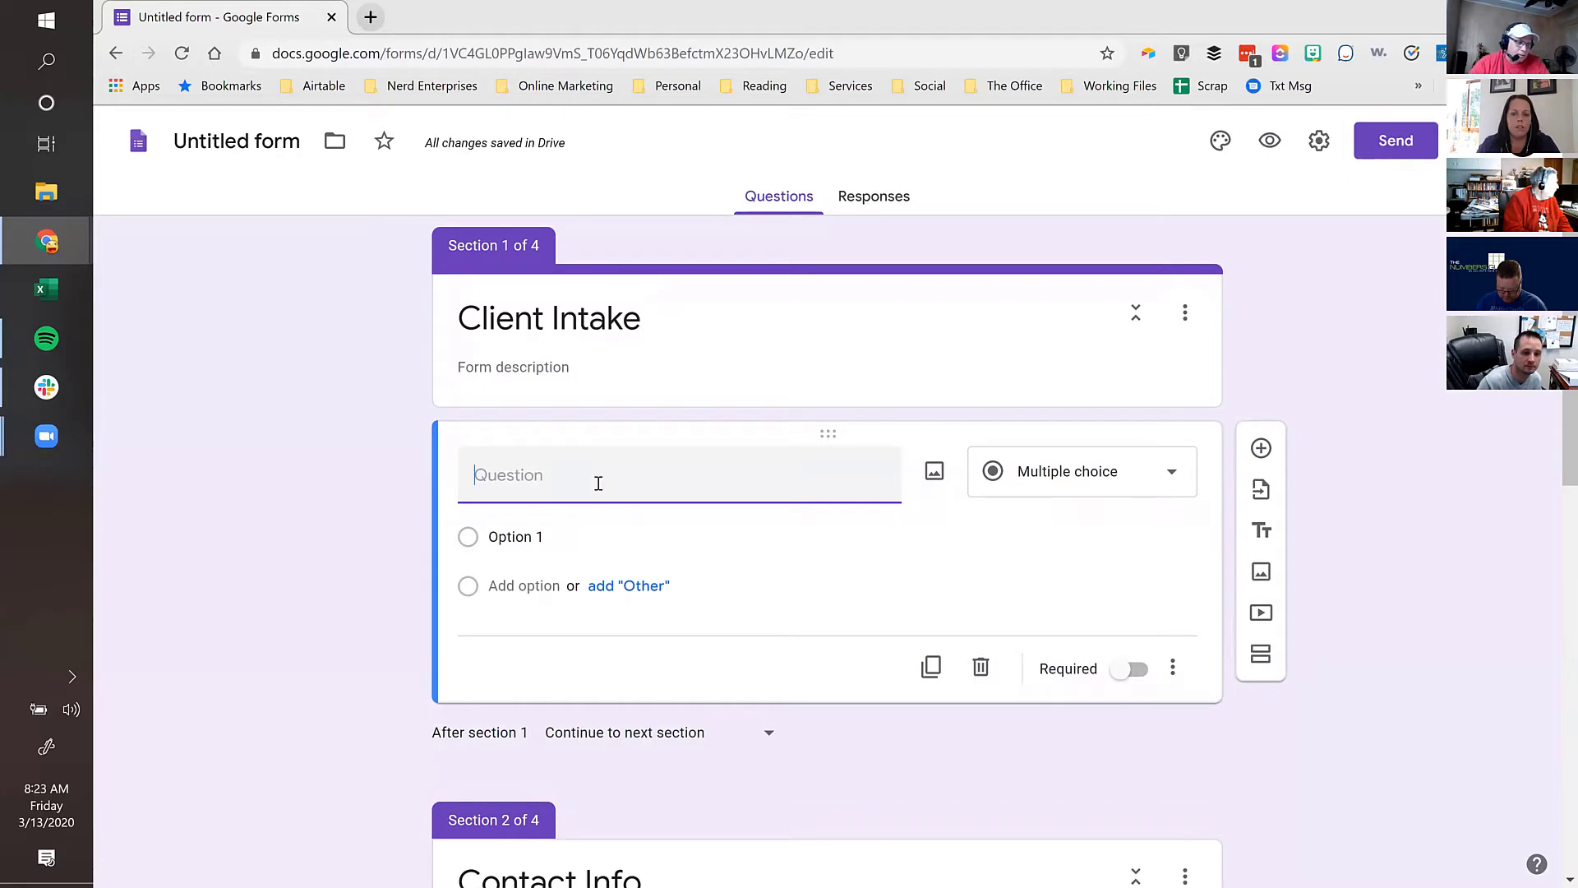
type("First Name")
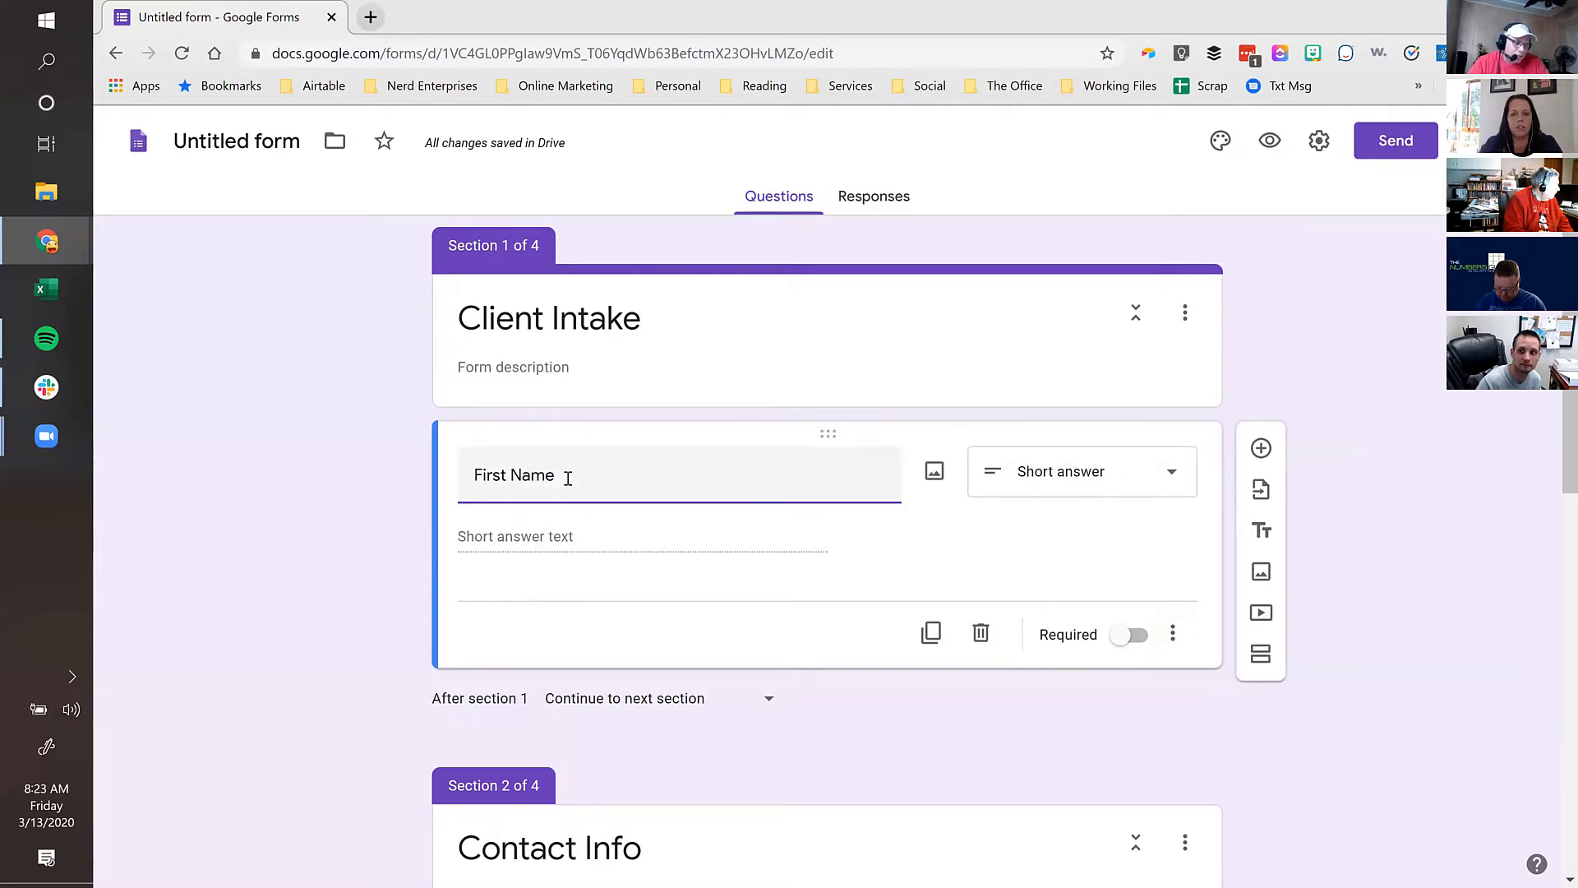
scroll(560, 366, "down", 1)
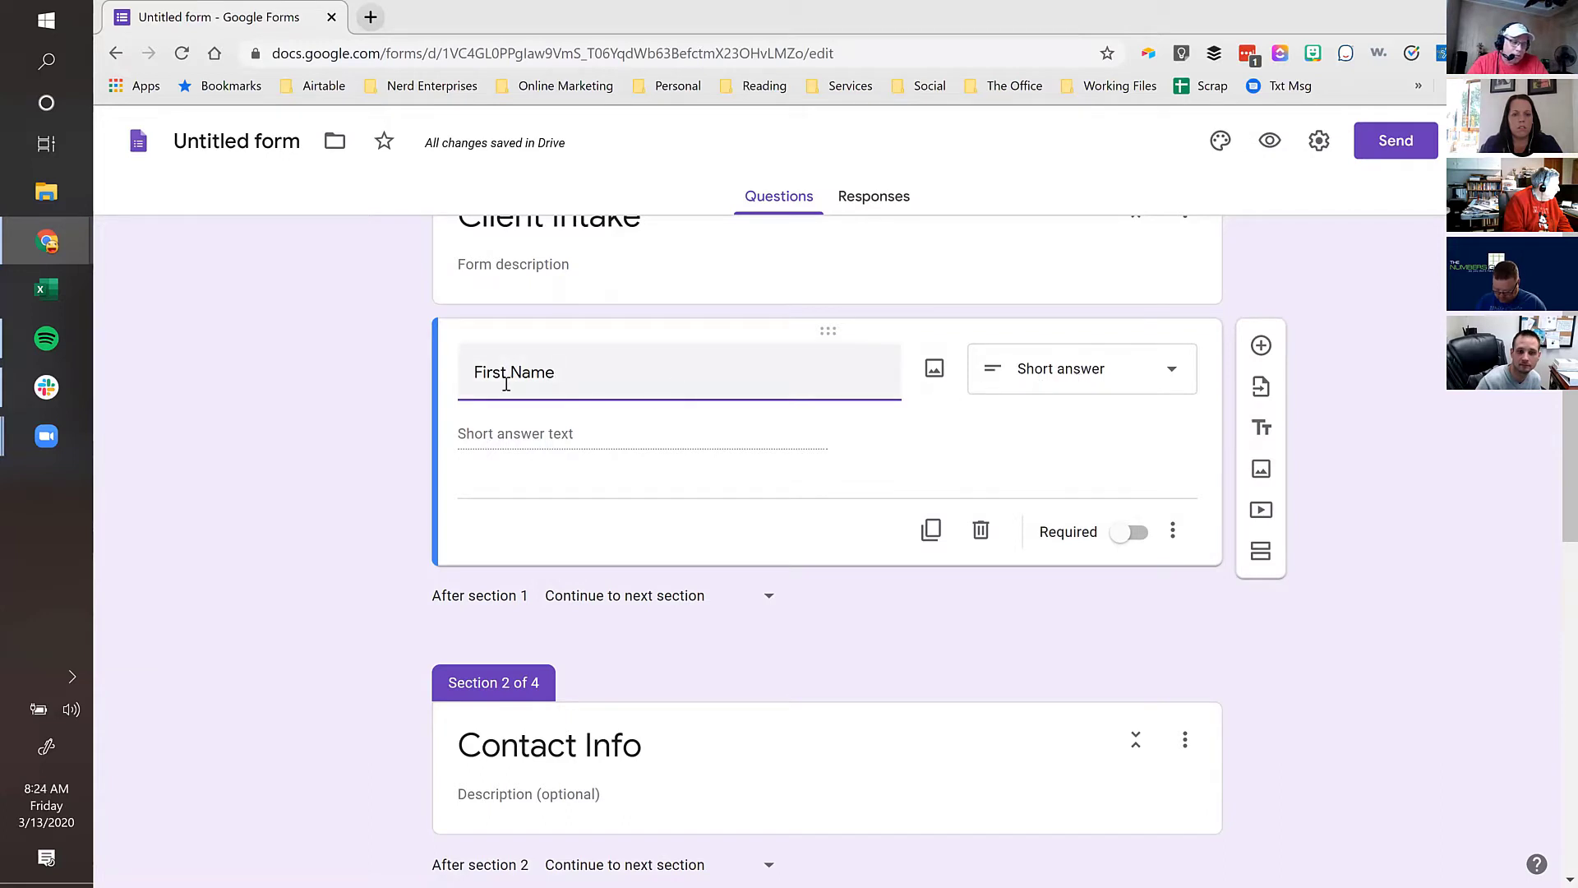
Make First Name a required short-answer question
left_click(1050, 383)
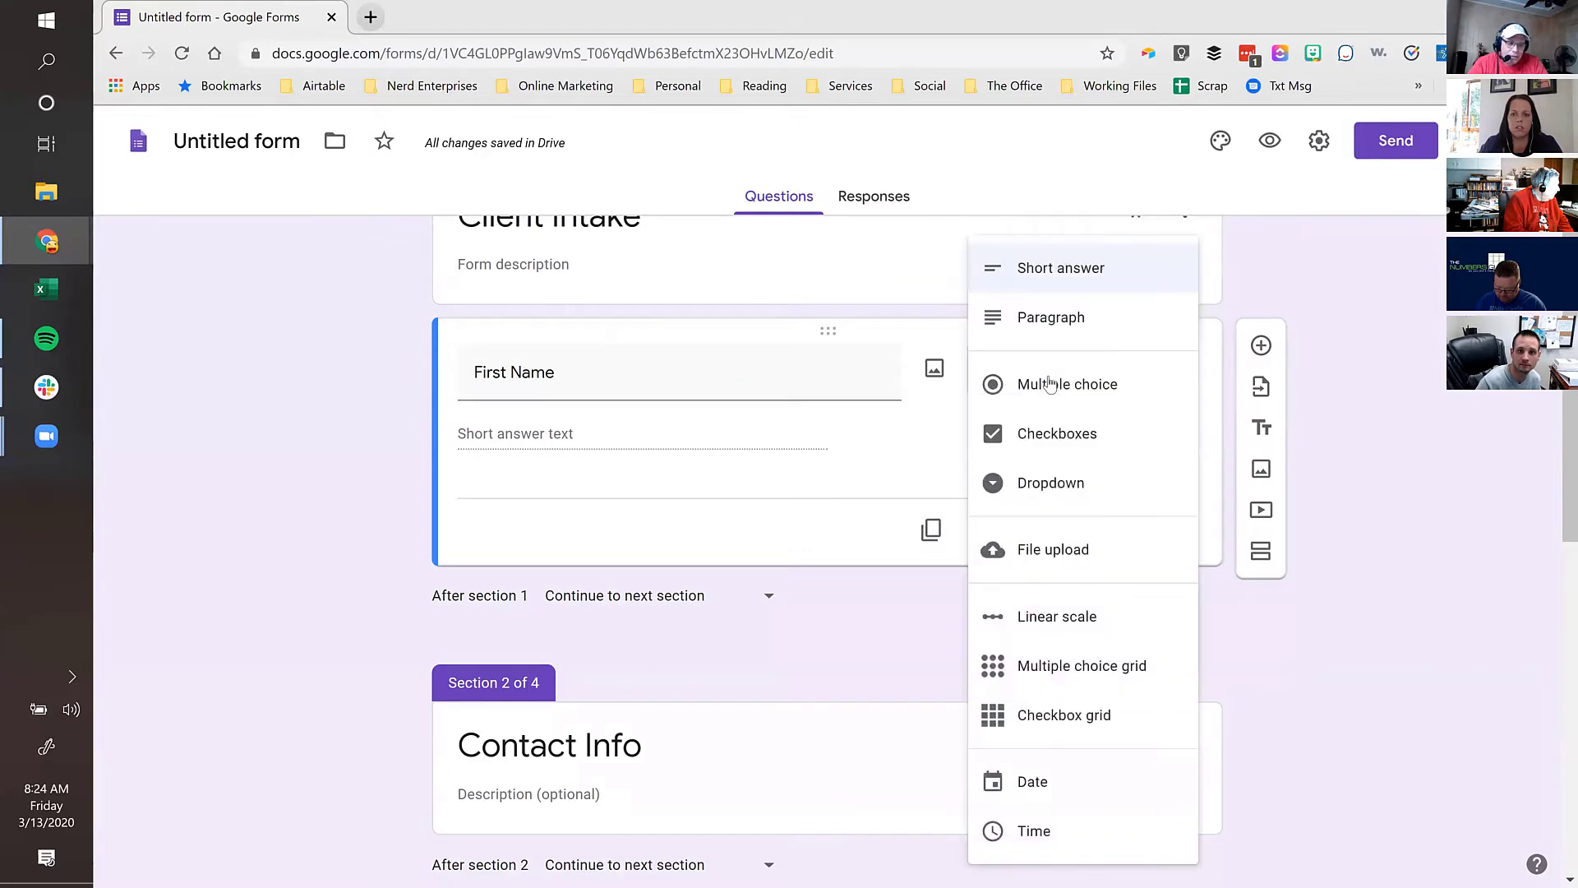
left_click(1038, 274)
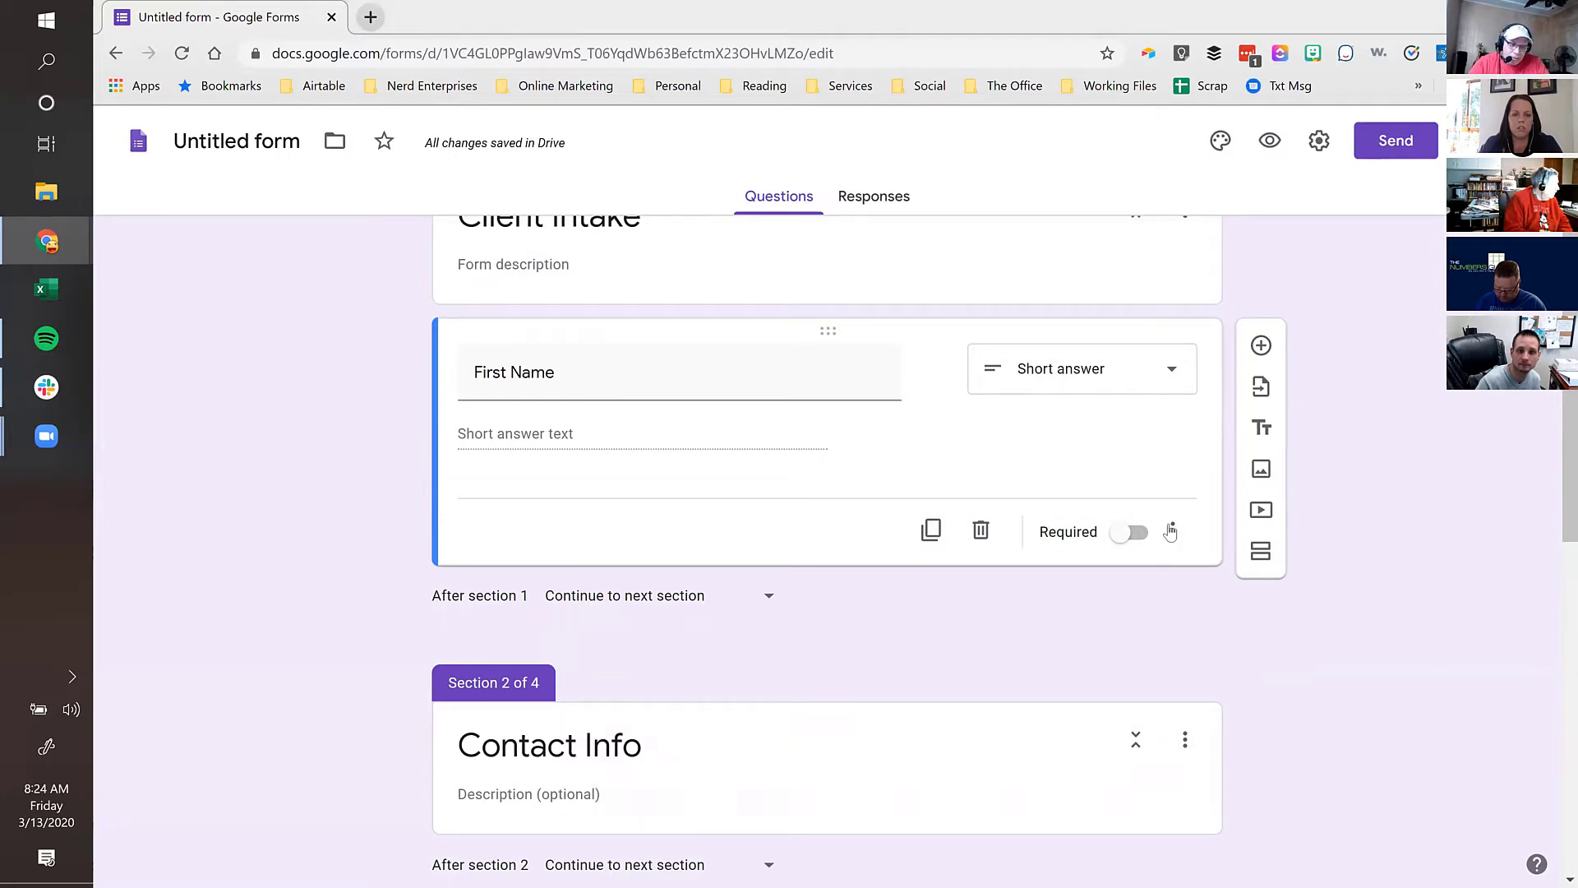
left_click(1133, 532)
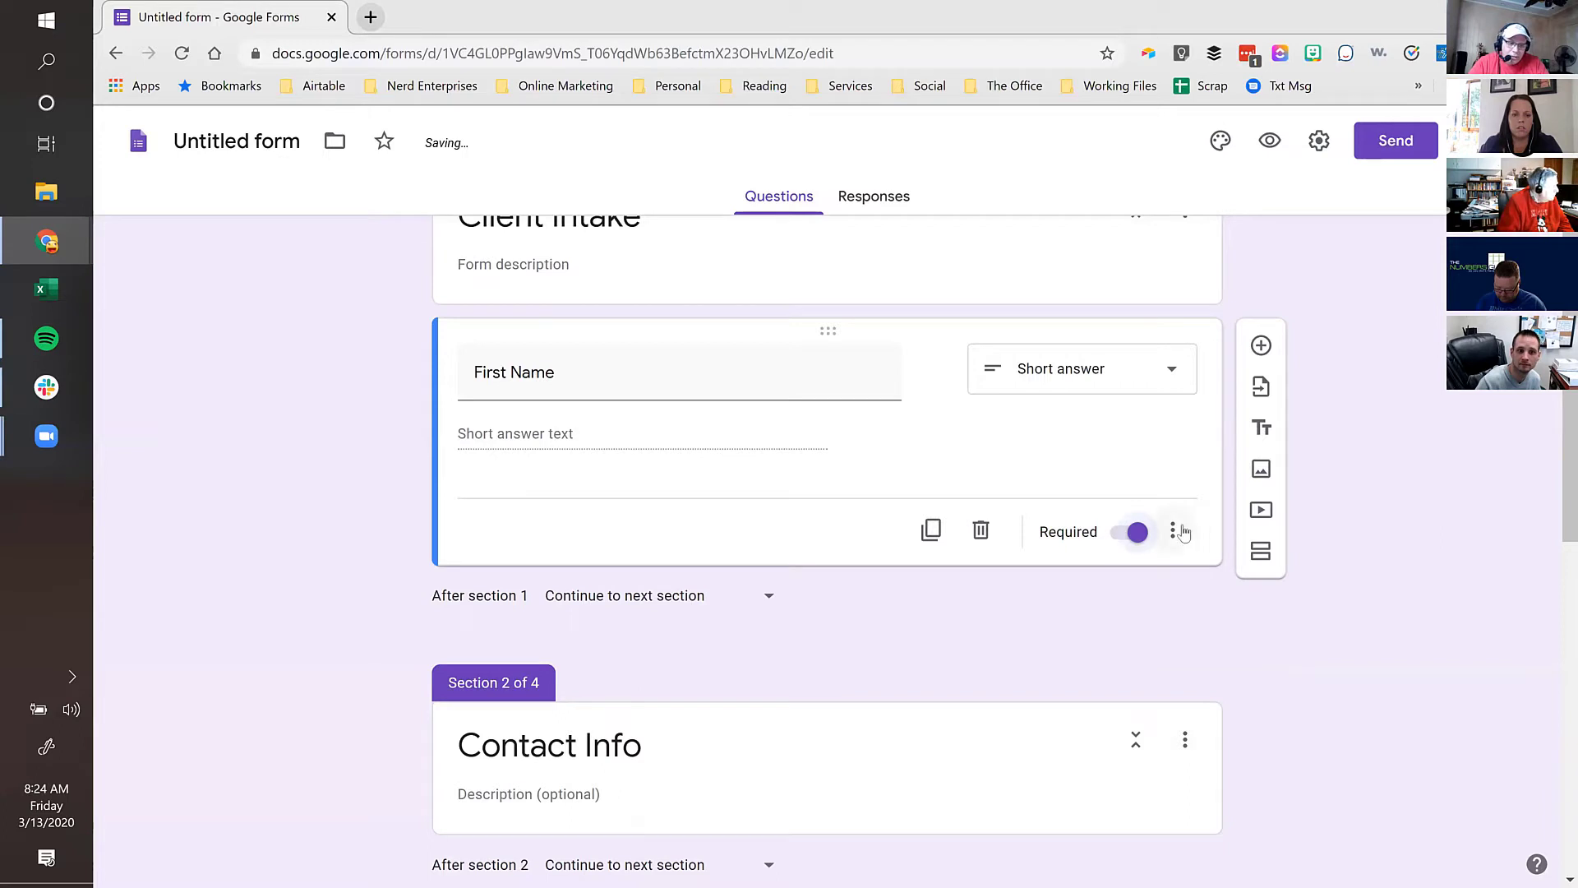
Duplicate First Name and retitle the copy 'Last Name'
left_click(931, 530)
left_click(530, 540)
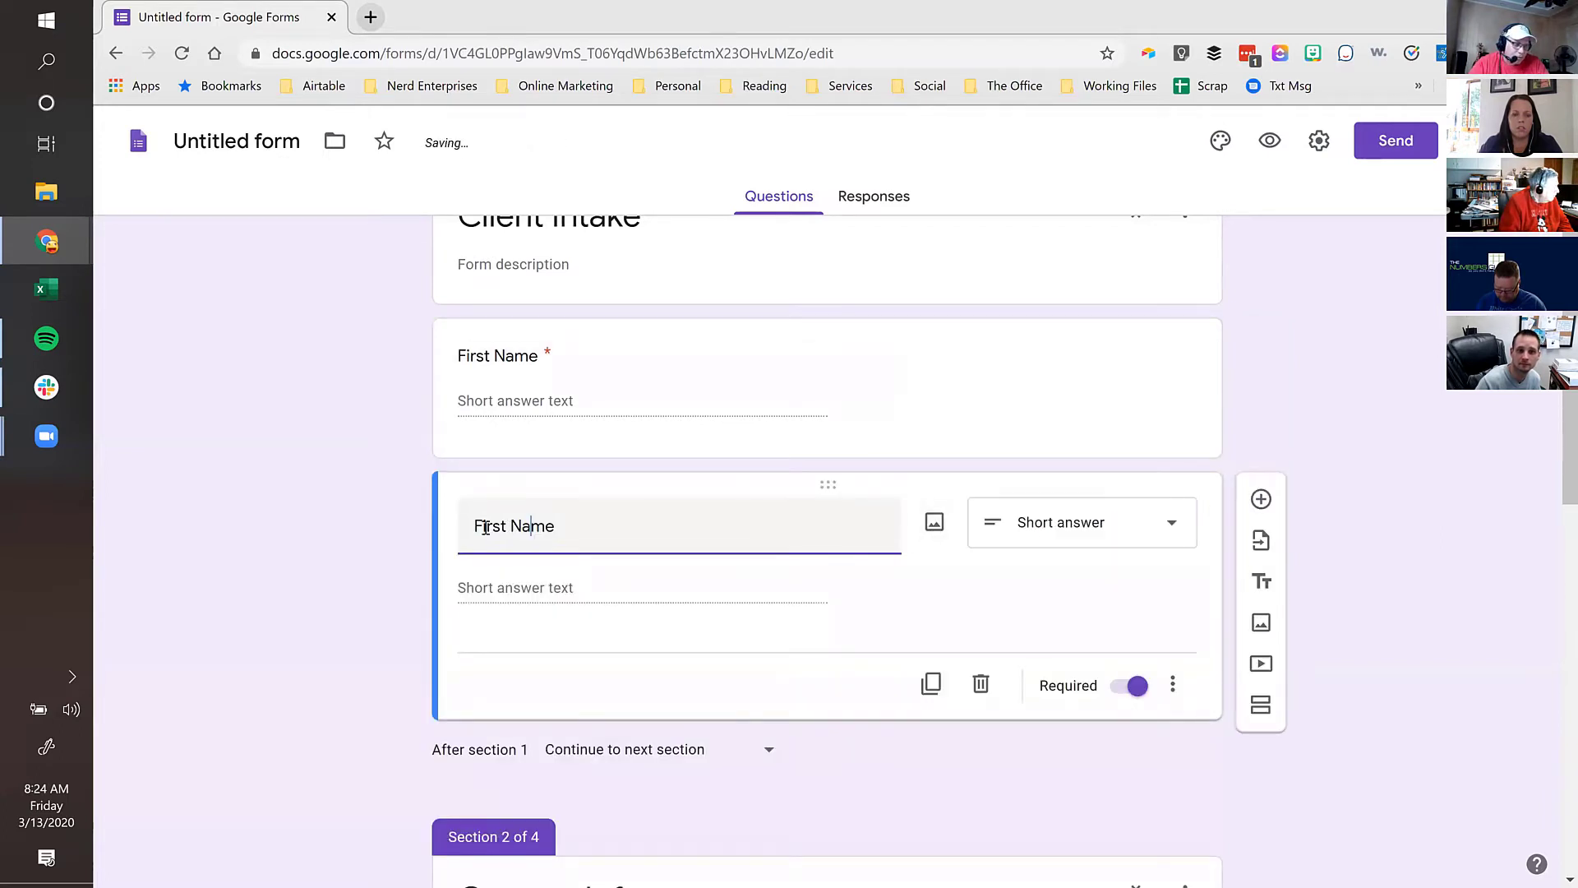
double_click(485, 527)
type("Last")
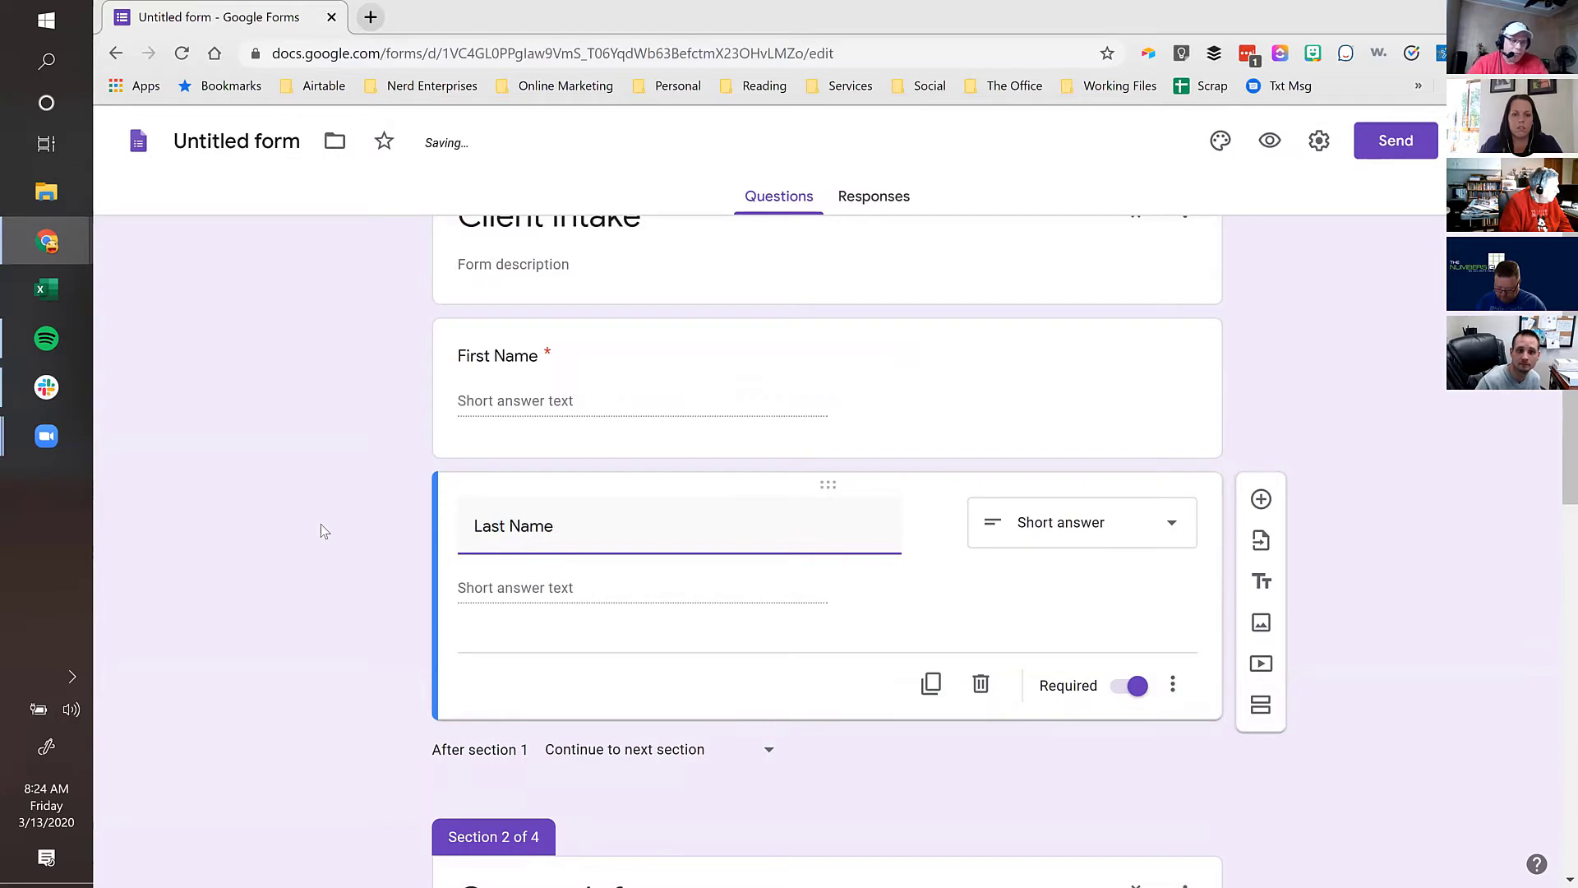
scroll(887, 556, "down", 3)
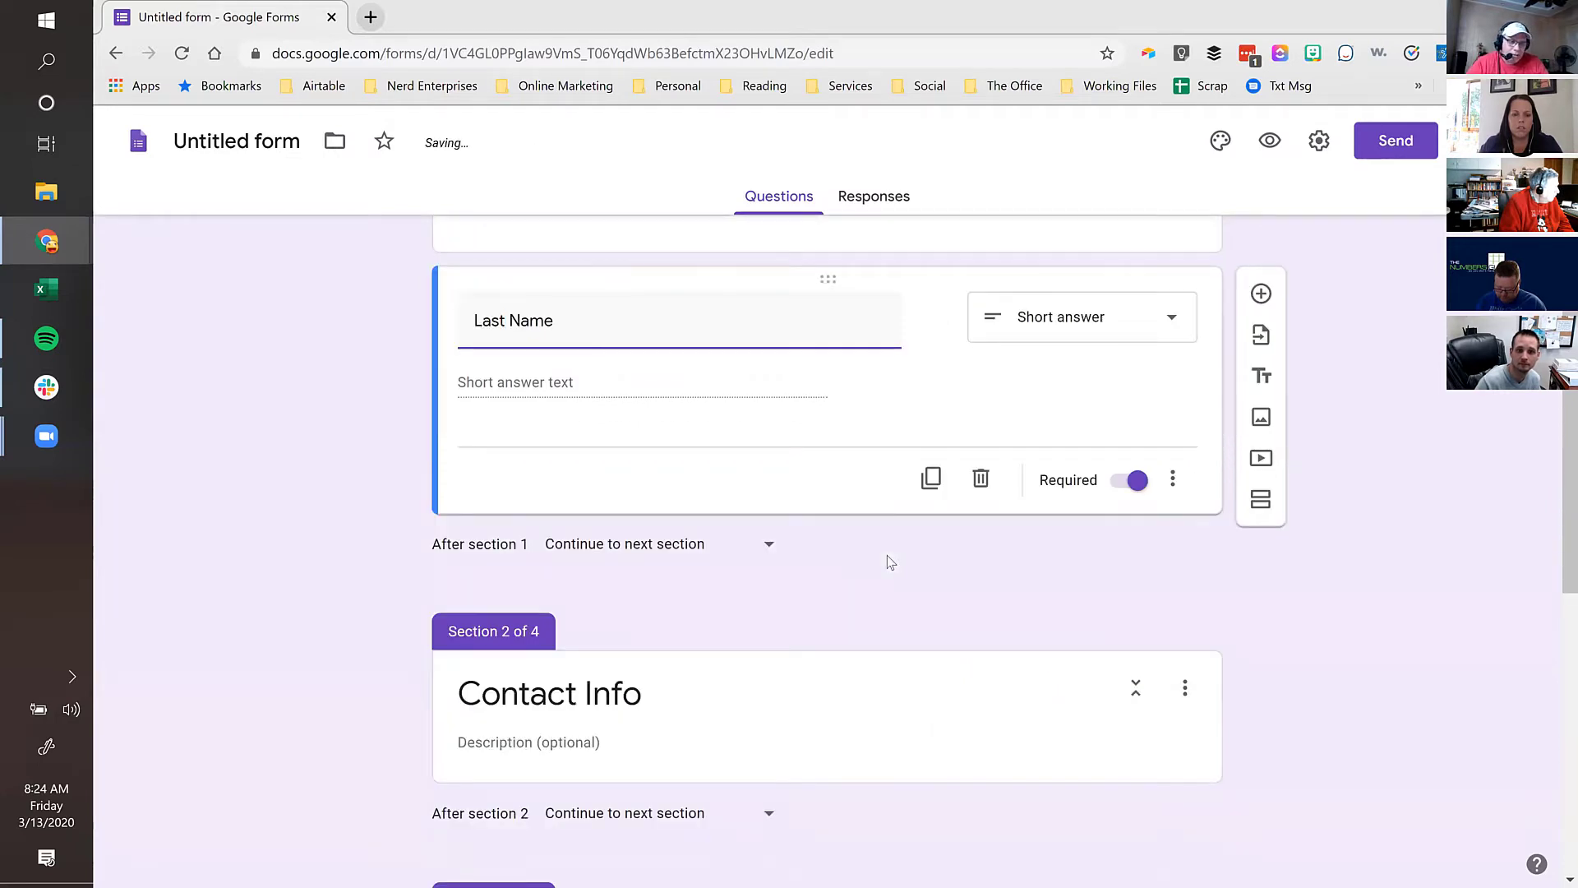
scroll(934, 615, "up", 4)
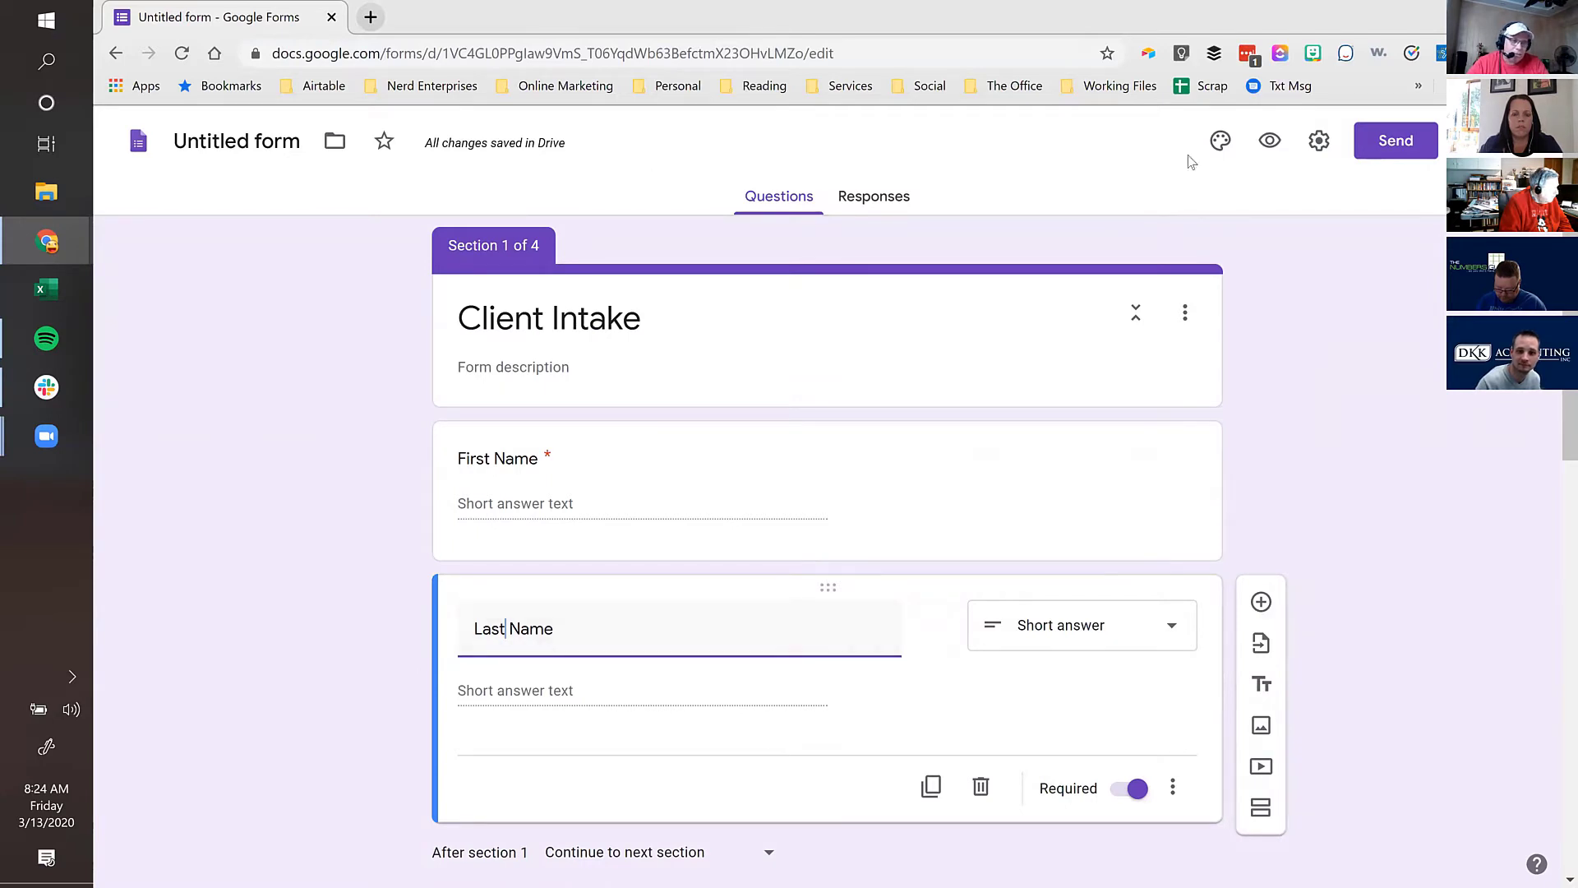
Enable Collect email addresses, response receipts and Edit after submit in Settings, then save
left_click(1325, 143)
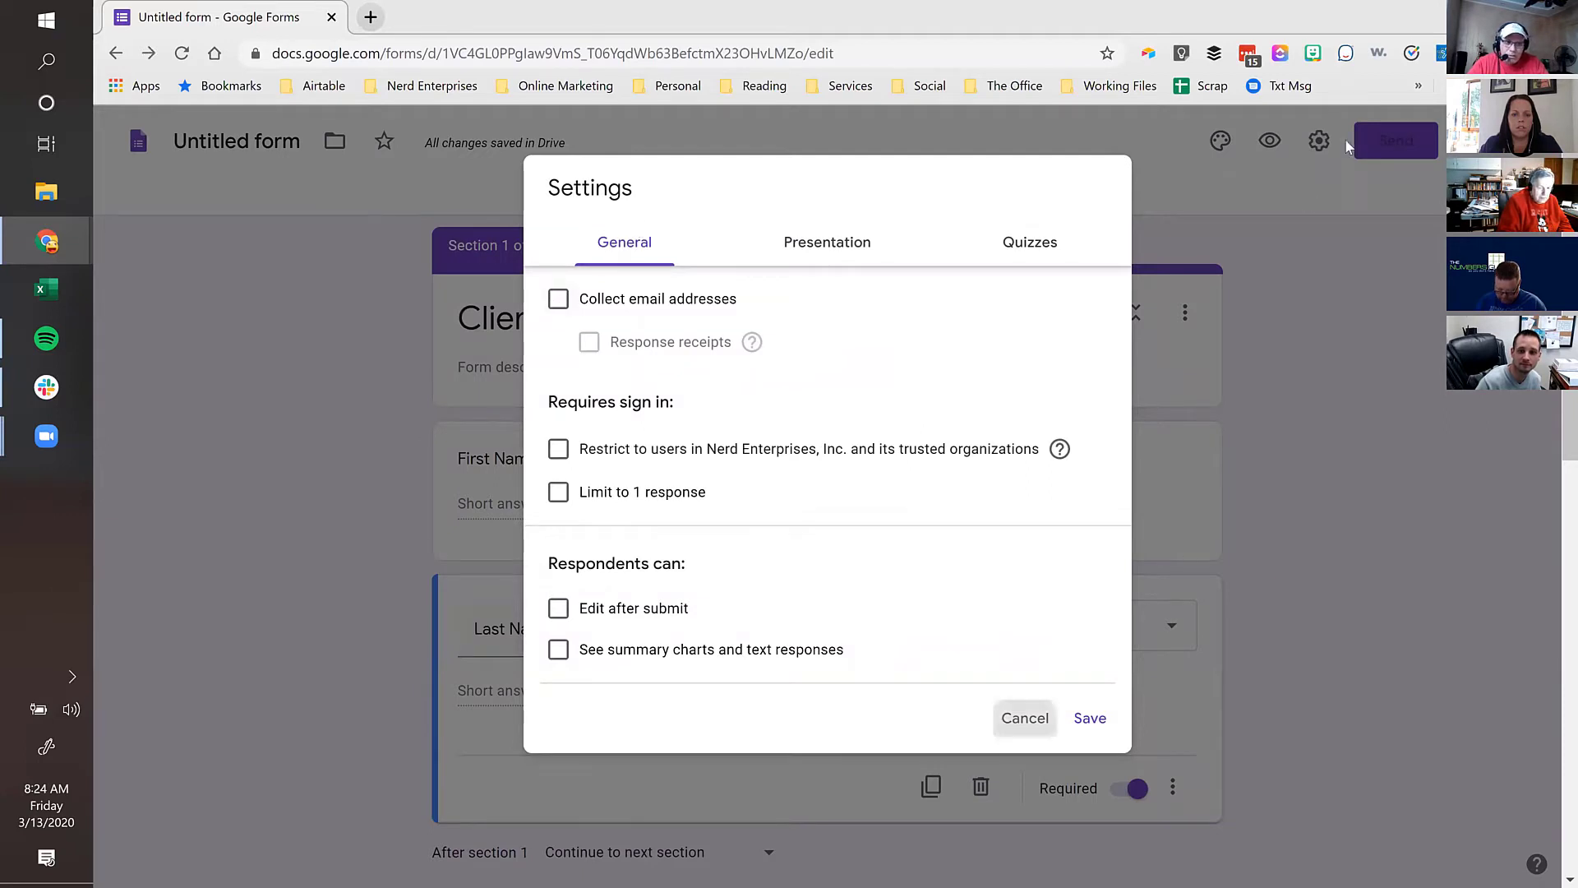
left_click(1024, 719)
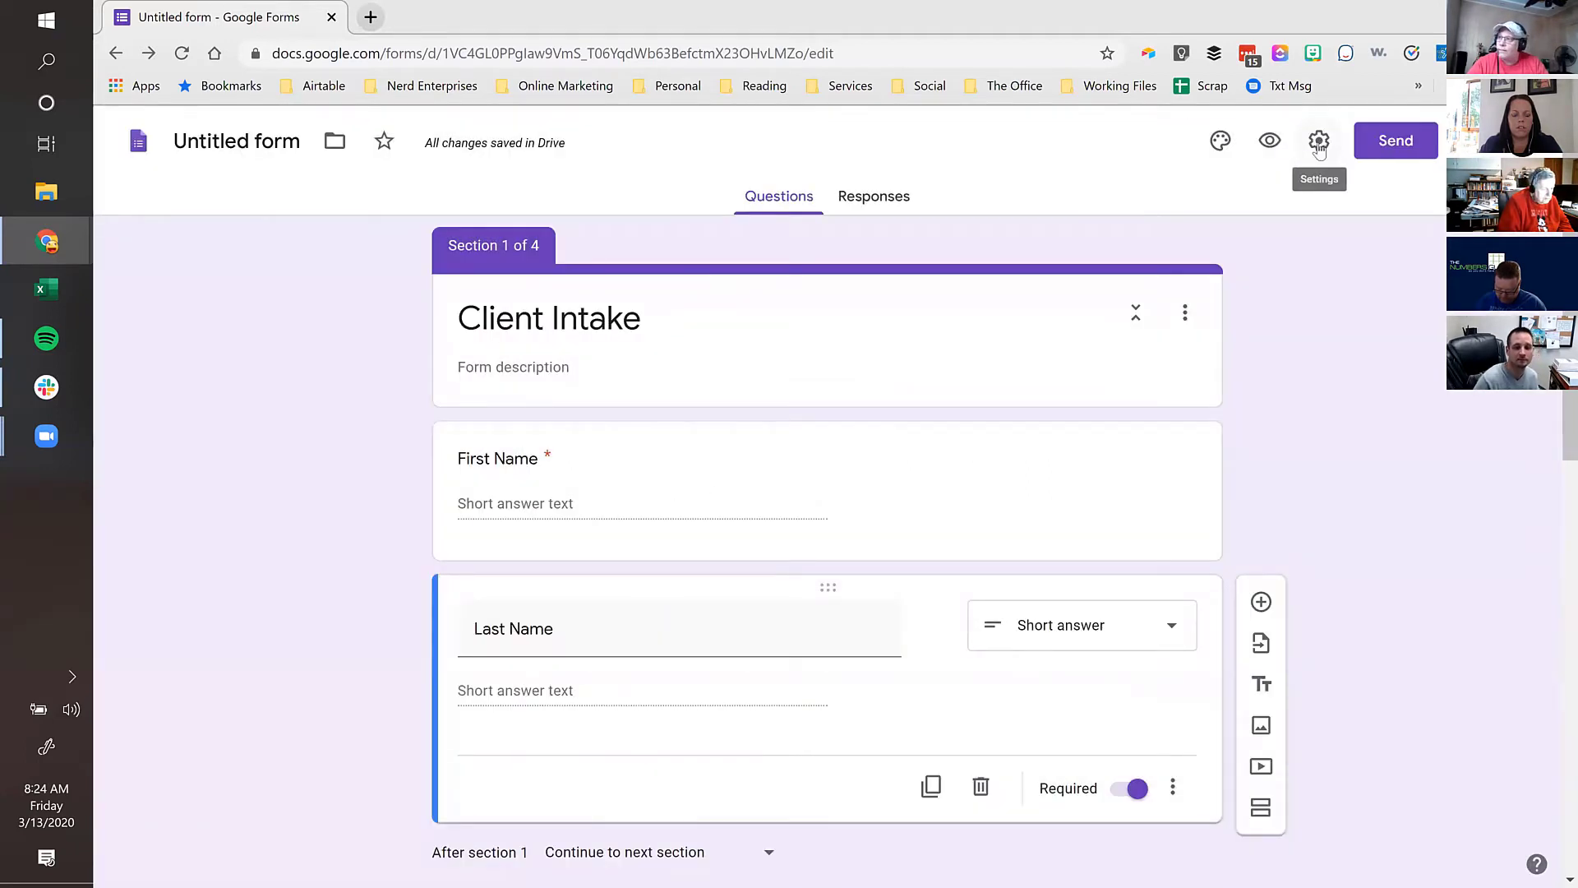
left_click(1320, 147)
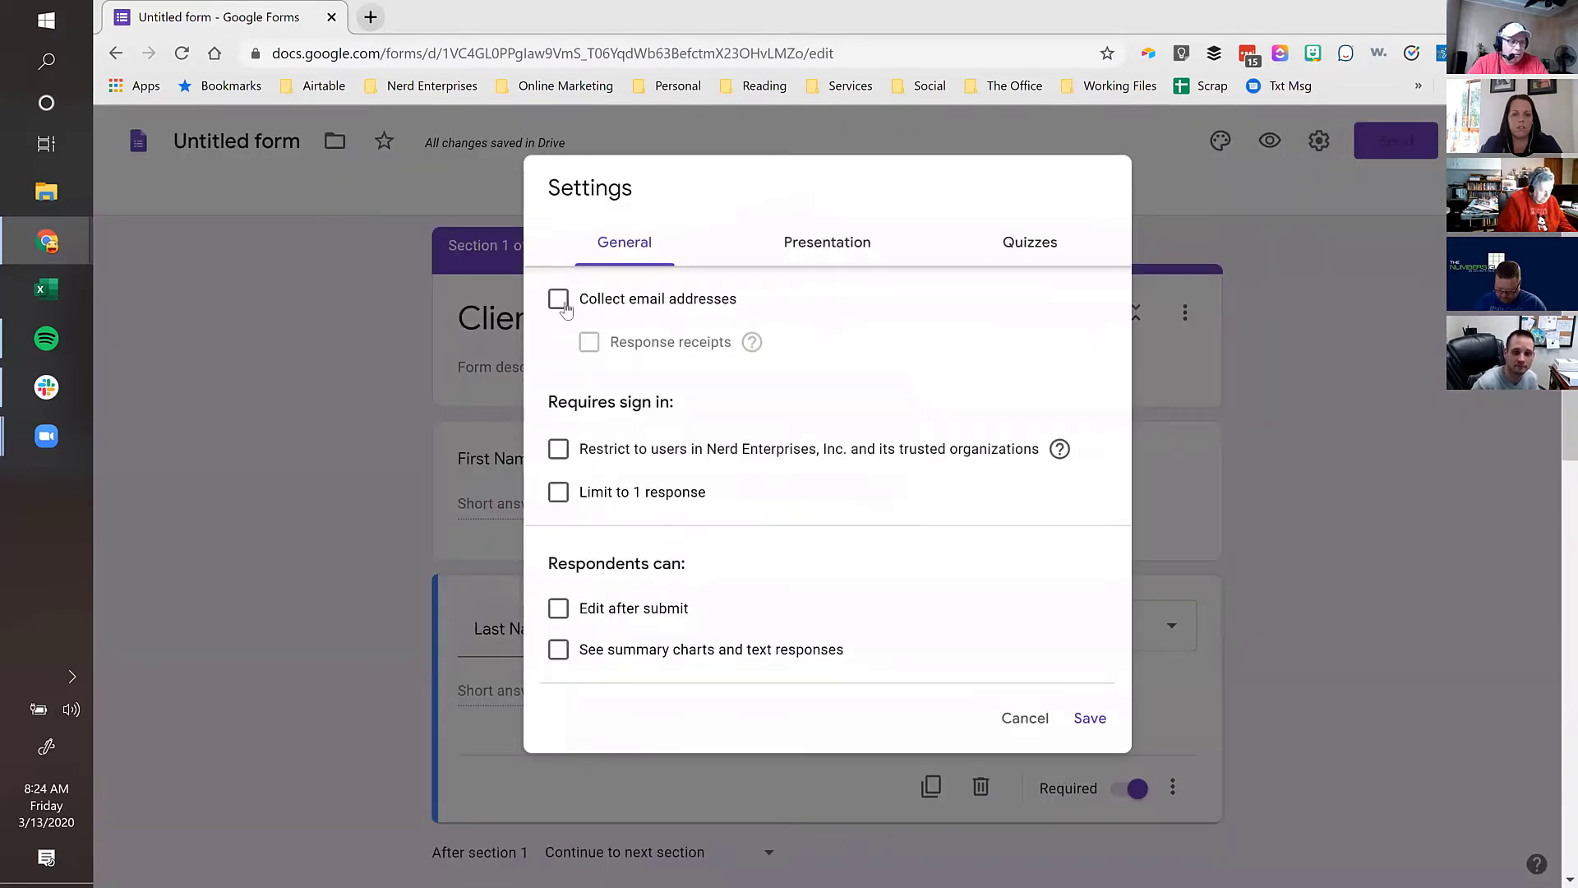
left_click(641, 302)
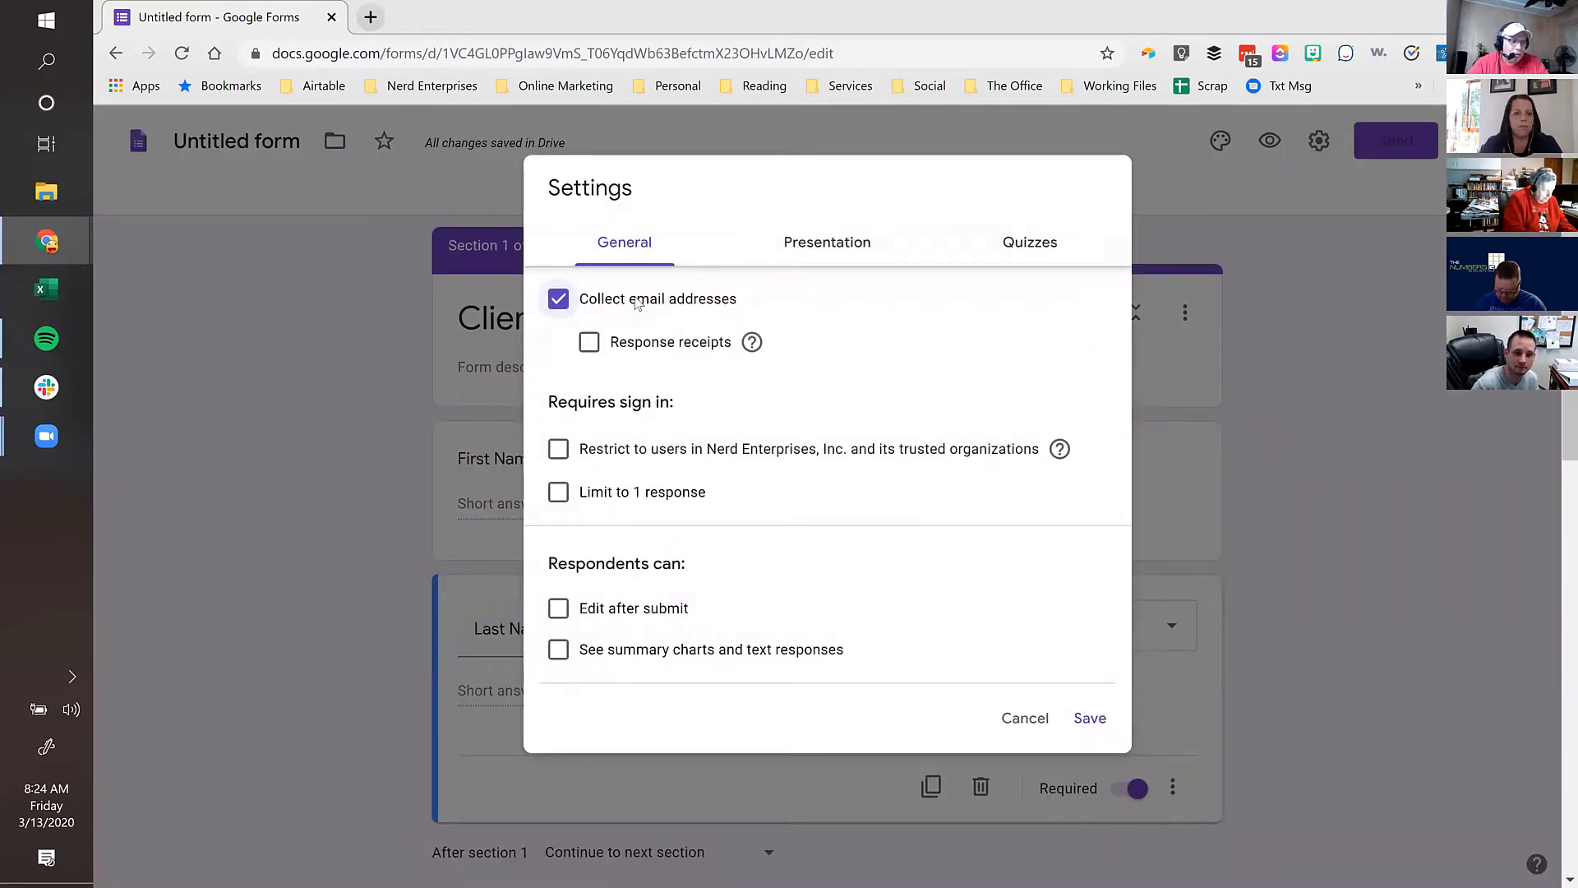
left_click(588, 344)
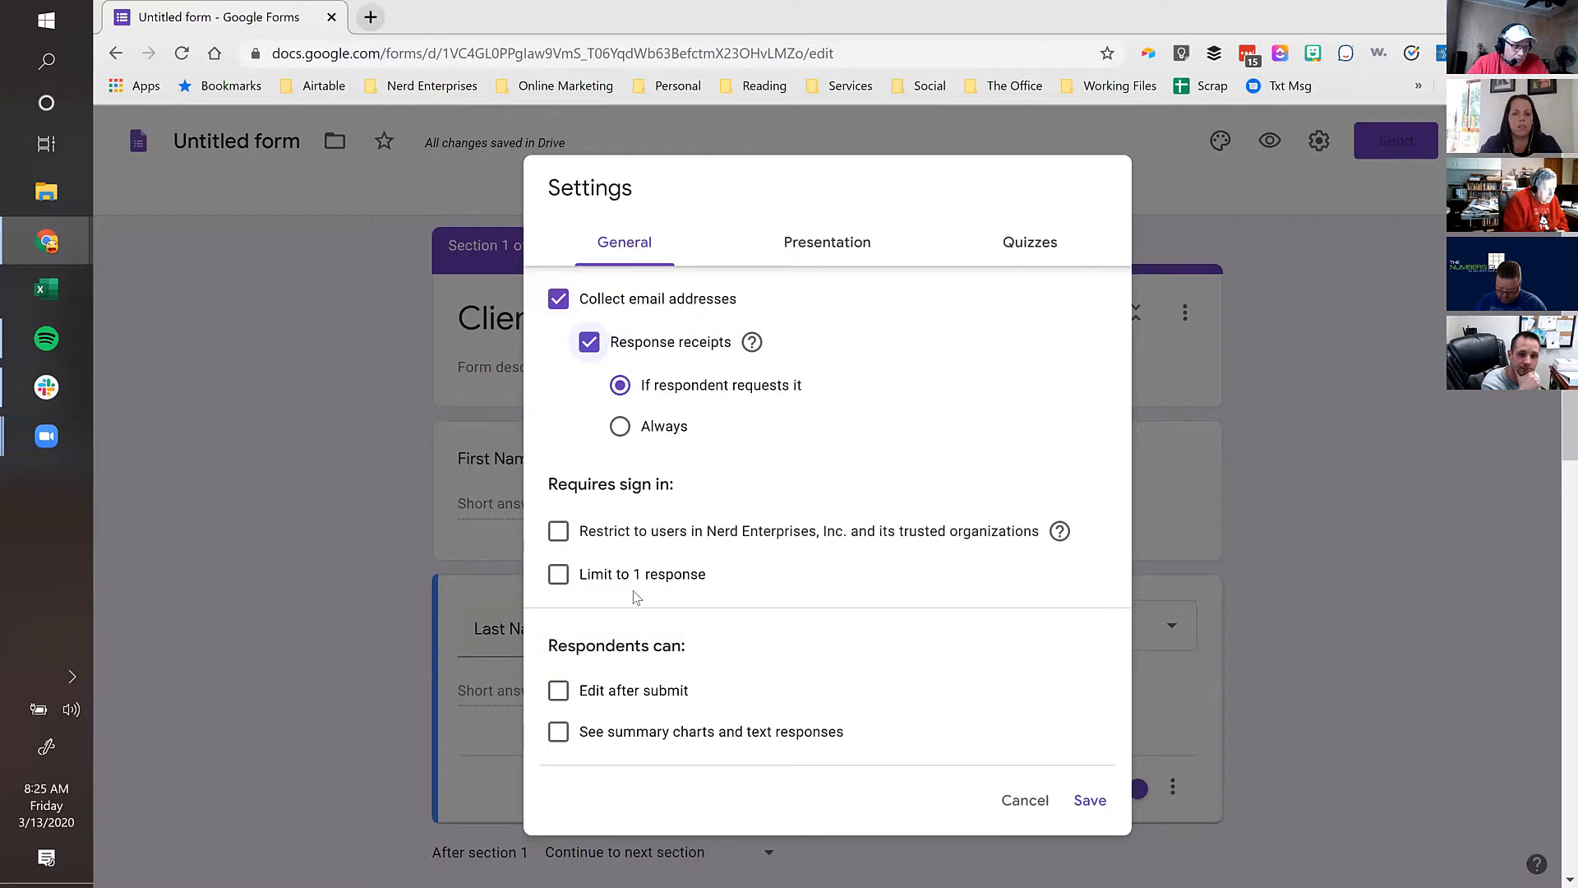
left_click(557, 699)
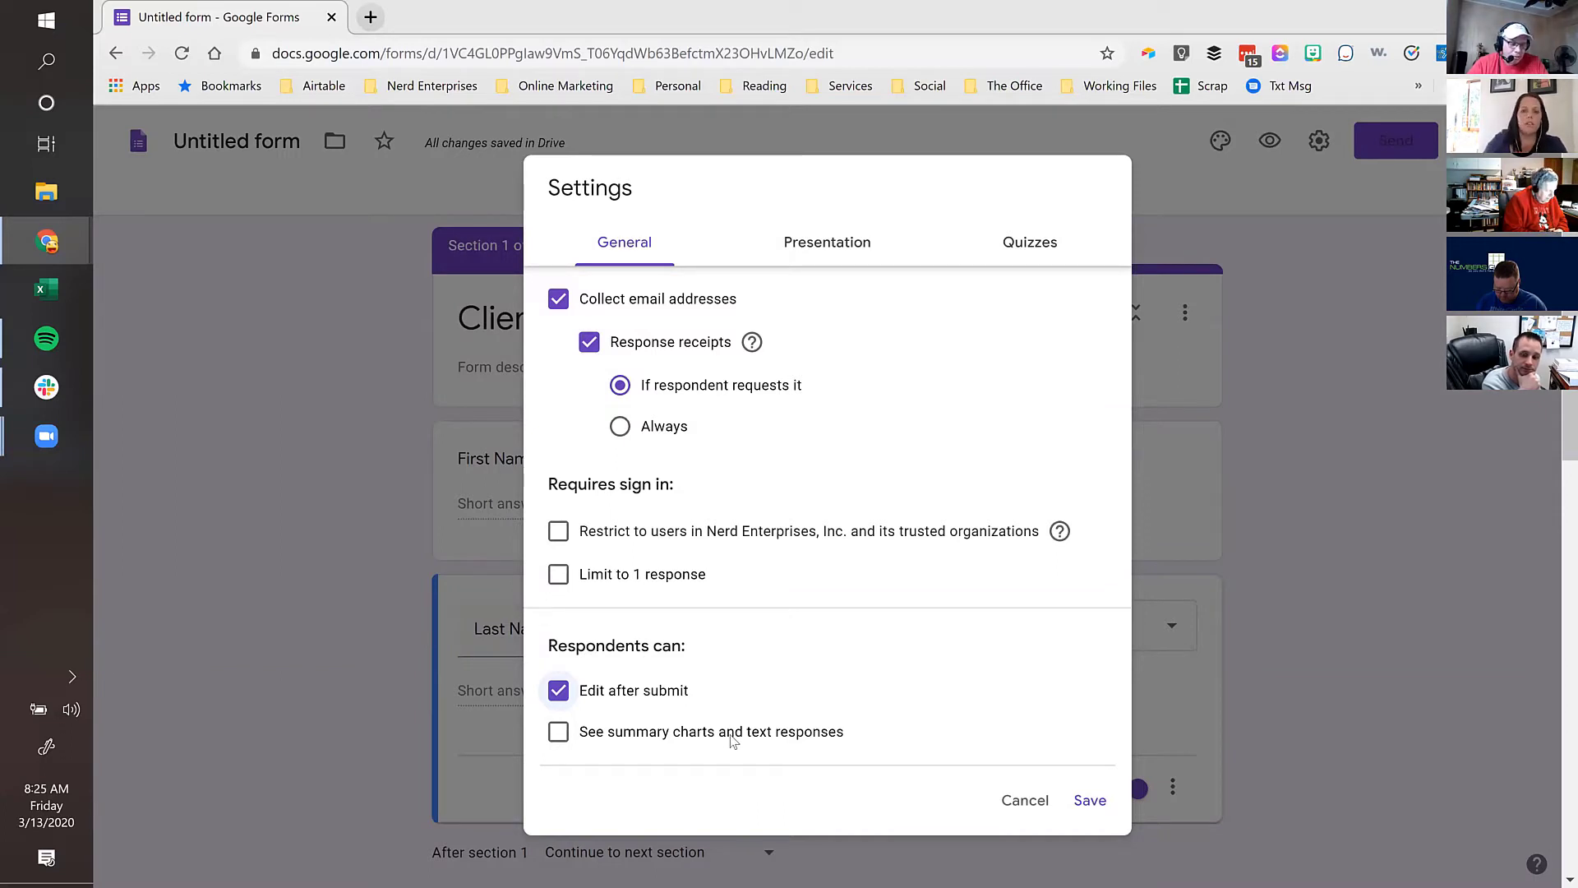
left_click(1096, 804)
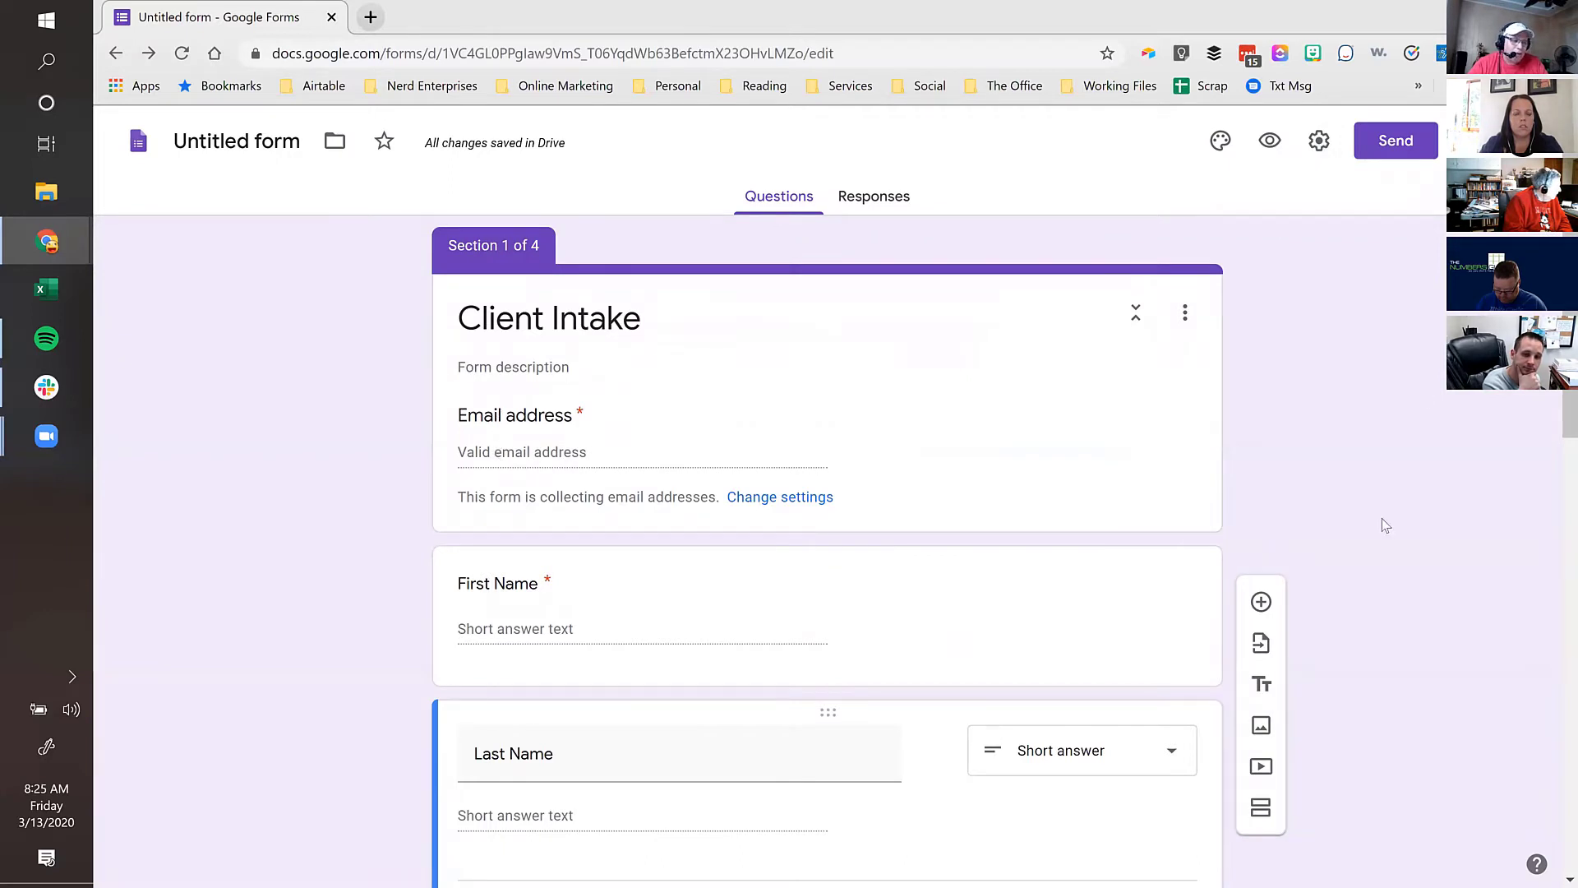
scroll(1385, 526, "down", 4)
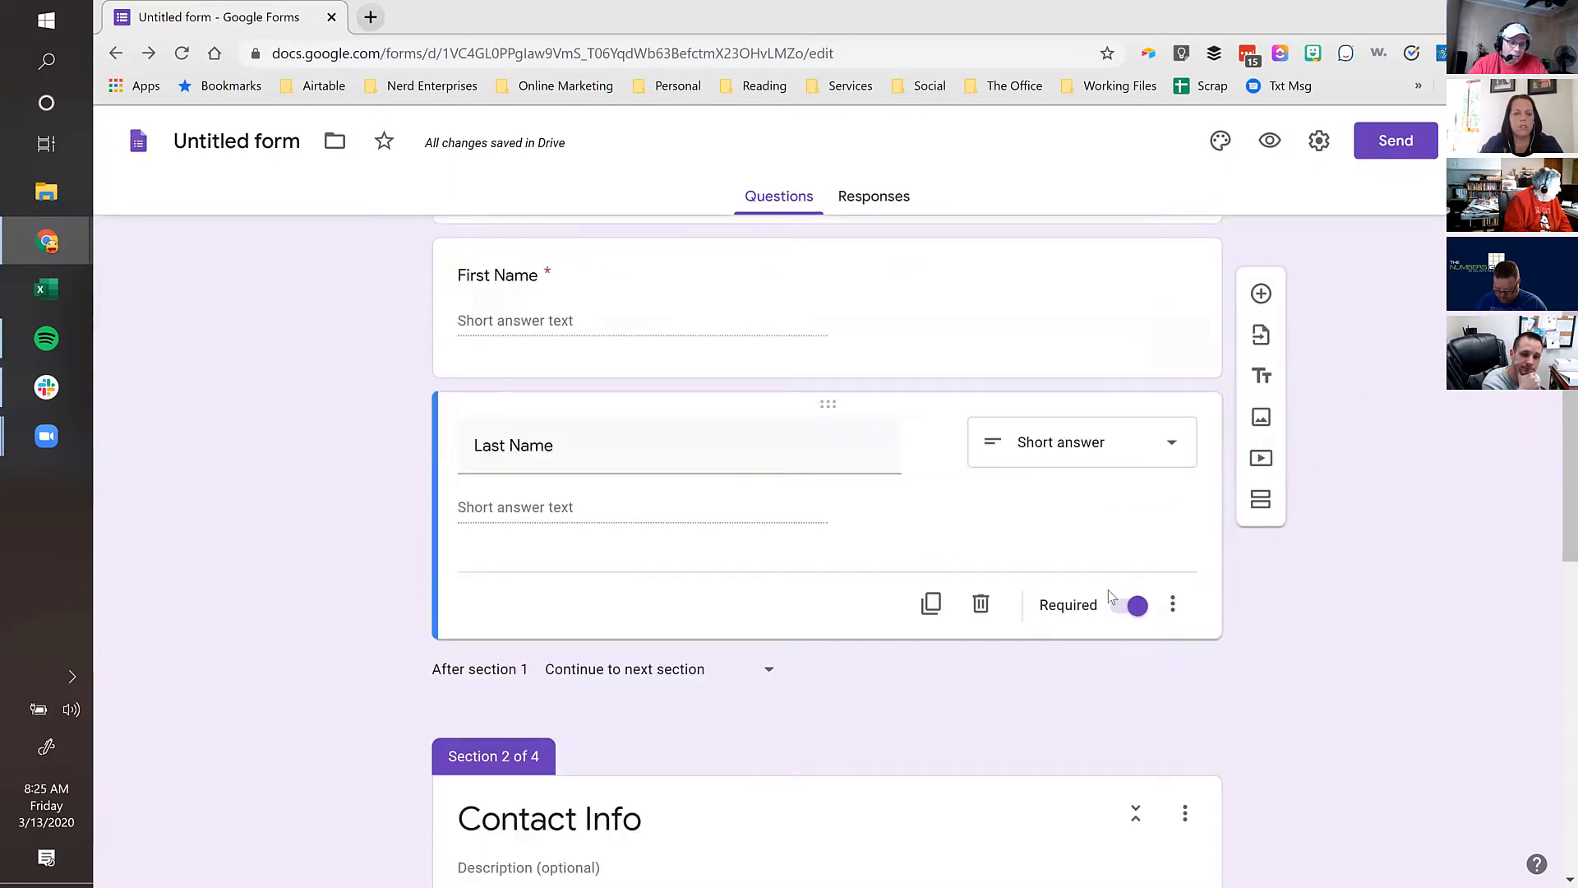
scroll(1110, 596, "up", 3)
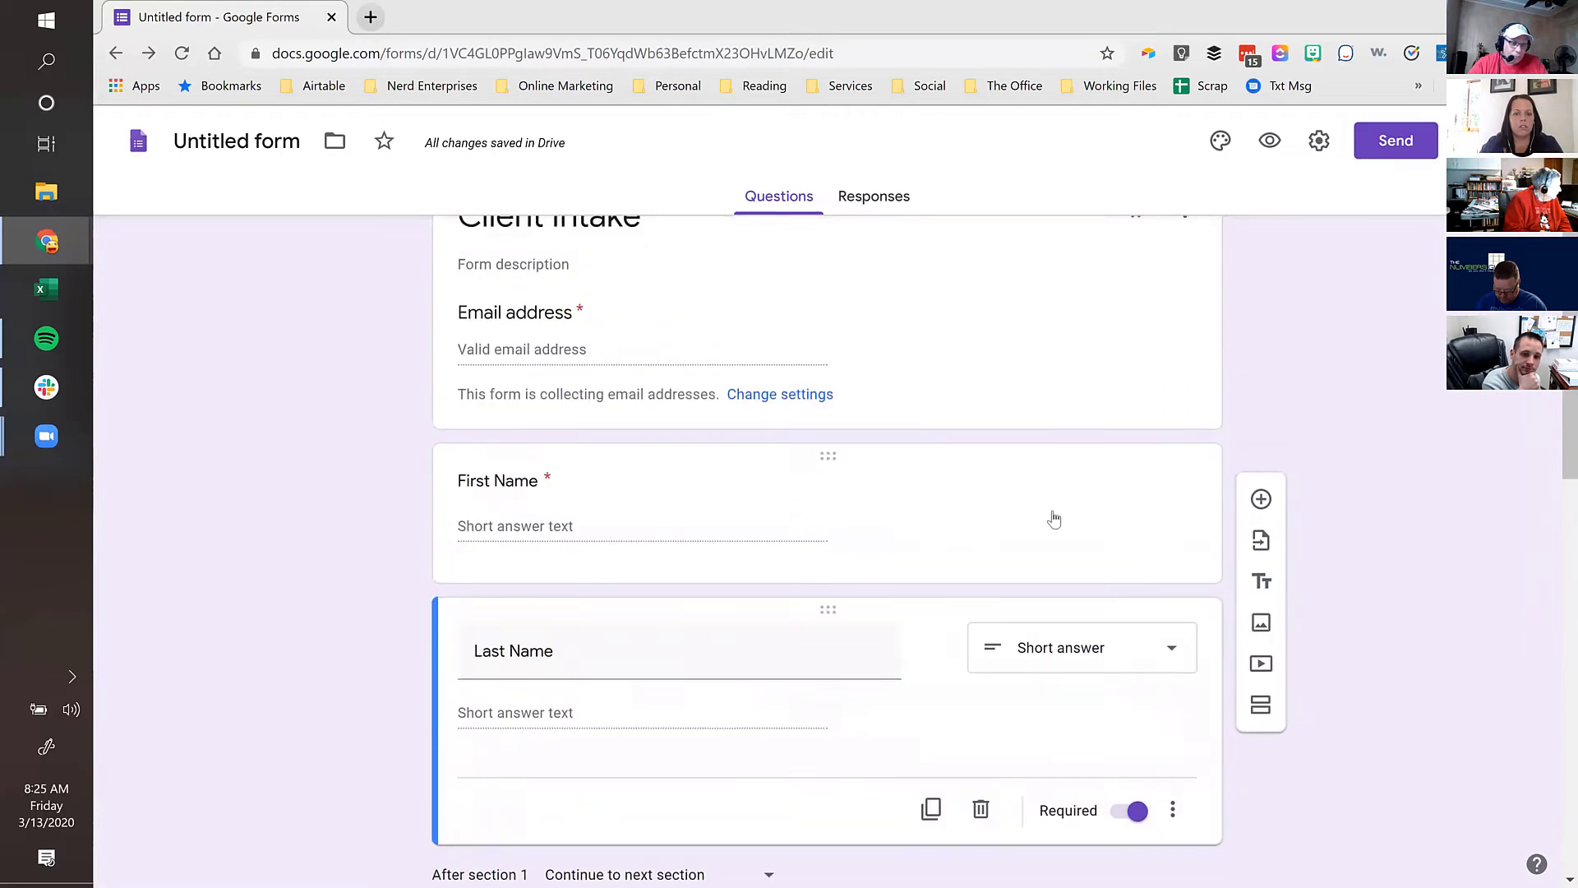
left_click(1117, 526)
scroll(1002, 589, "down", 3)
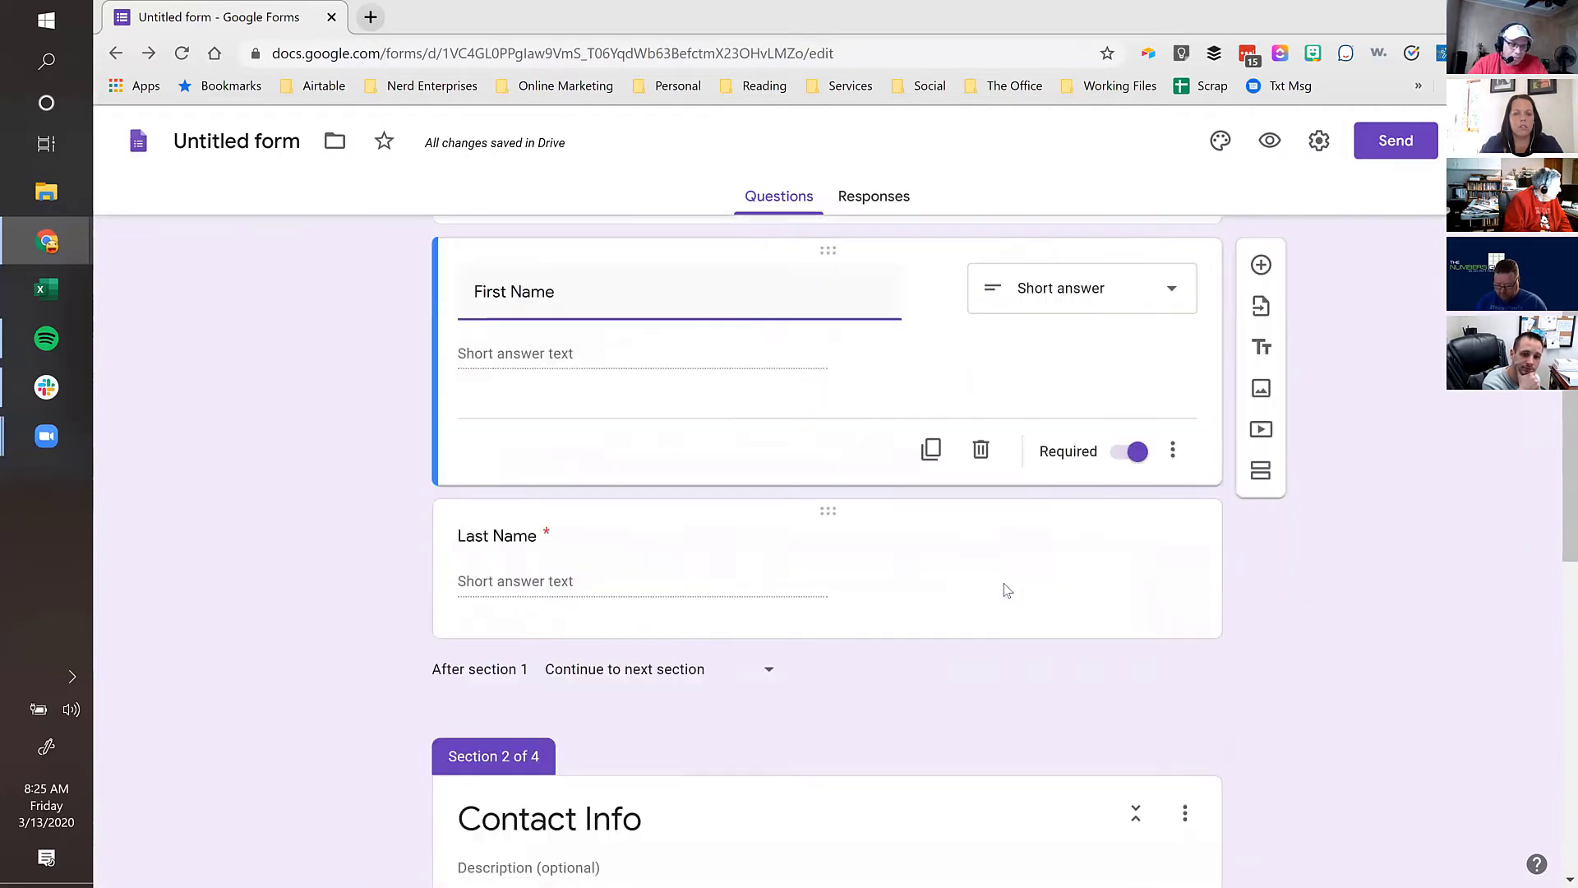
left_click(997, 567)
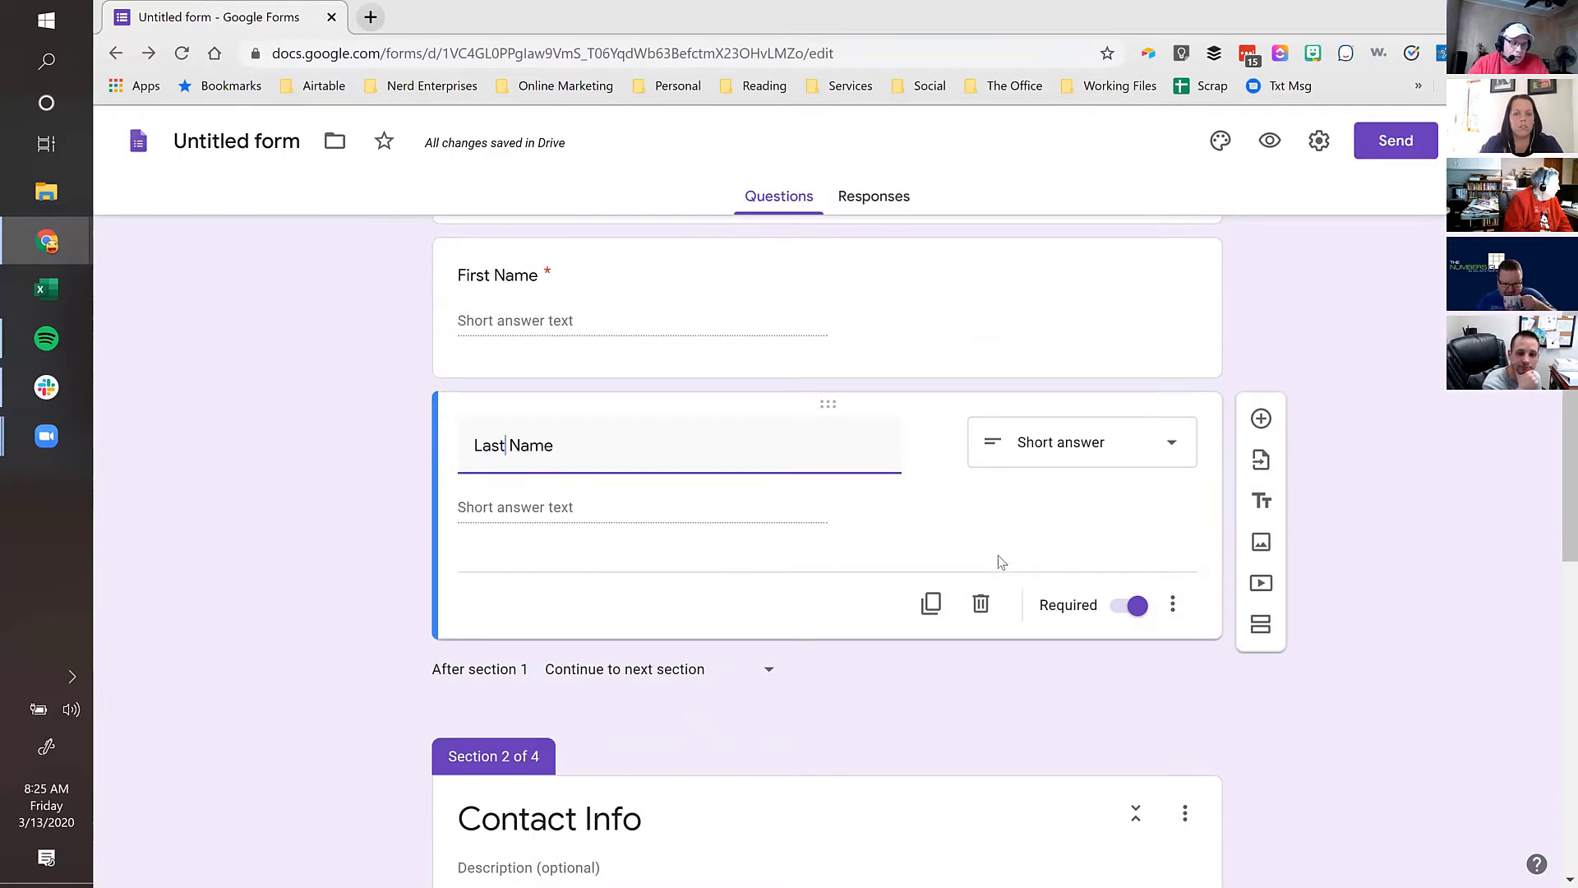
scroll(832, 627, "down", 1)
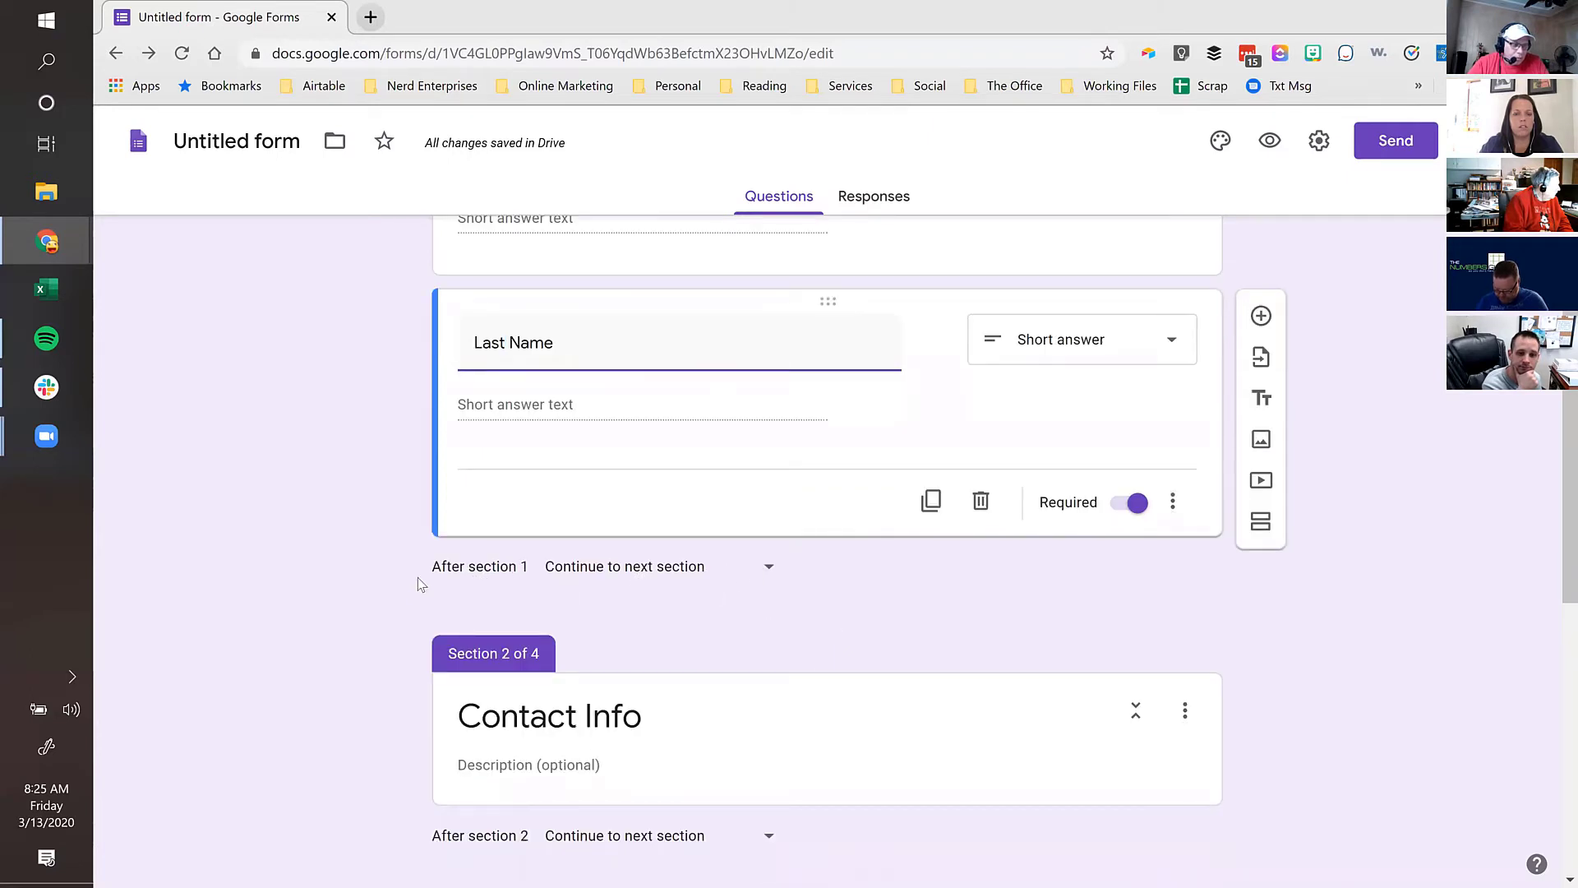
left_click(767, 571)
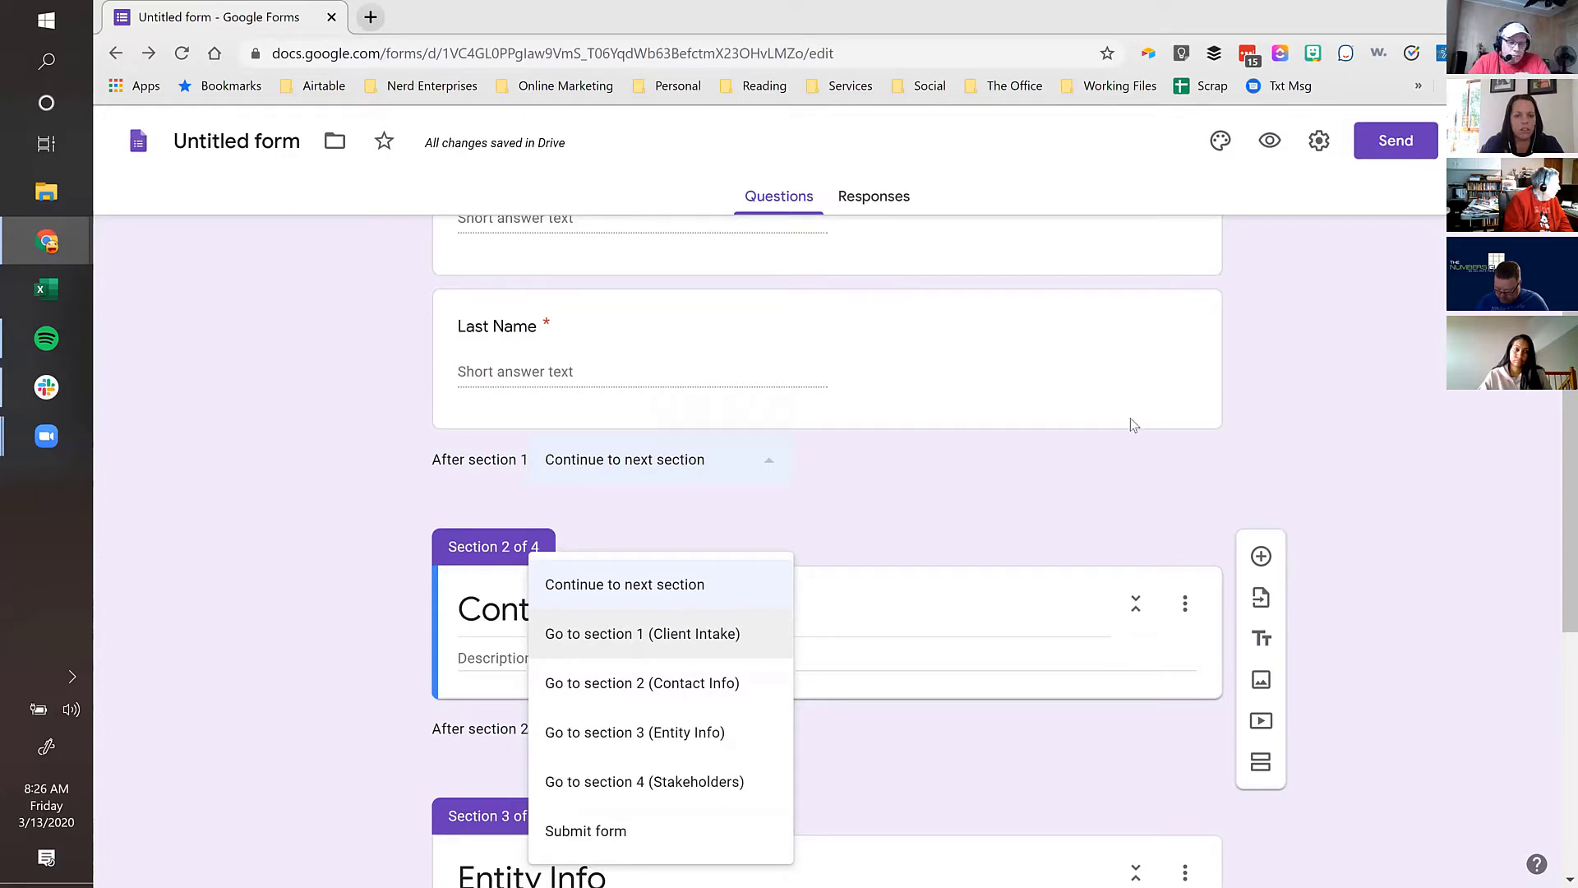
left_click(1342, 419)
scroll(1348, 442, "down", 2)
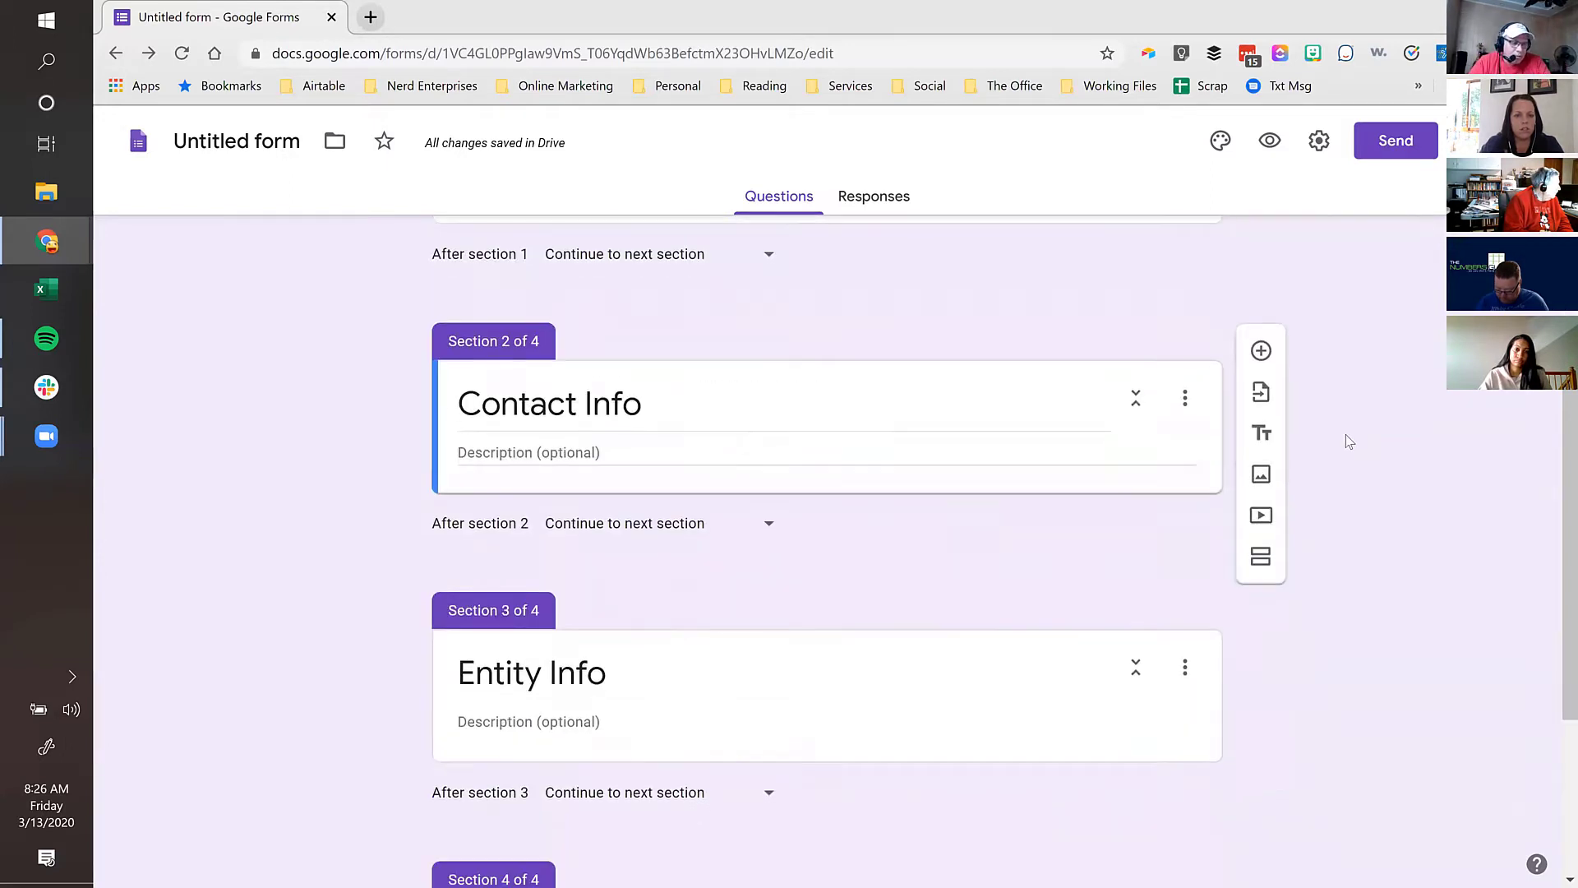
scroll(1348, 442, "down", 2)
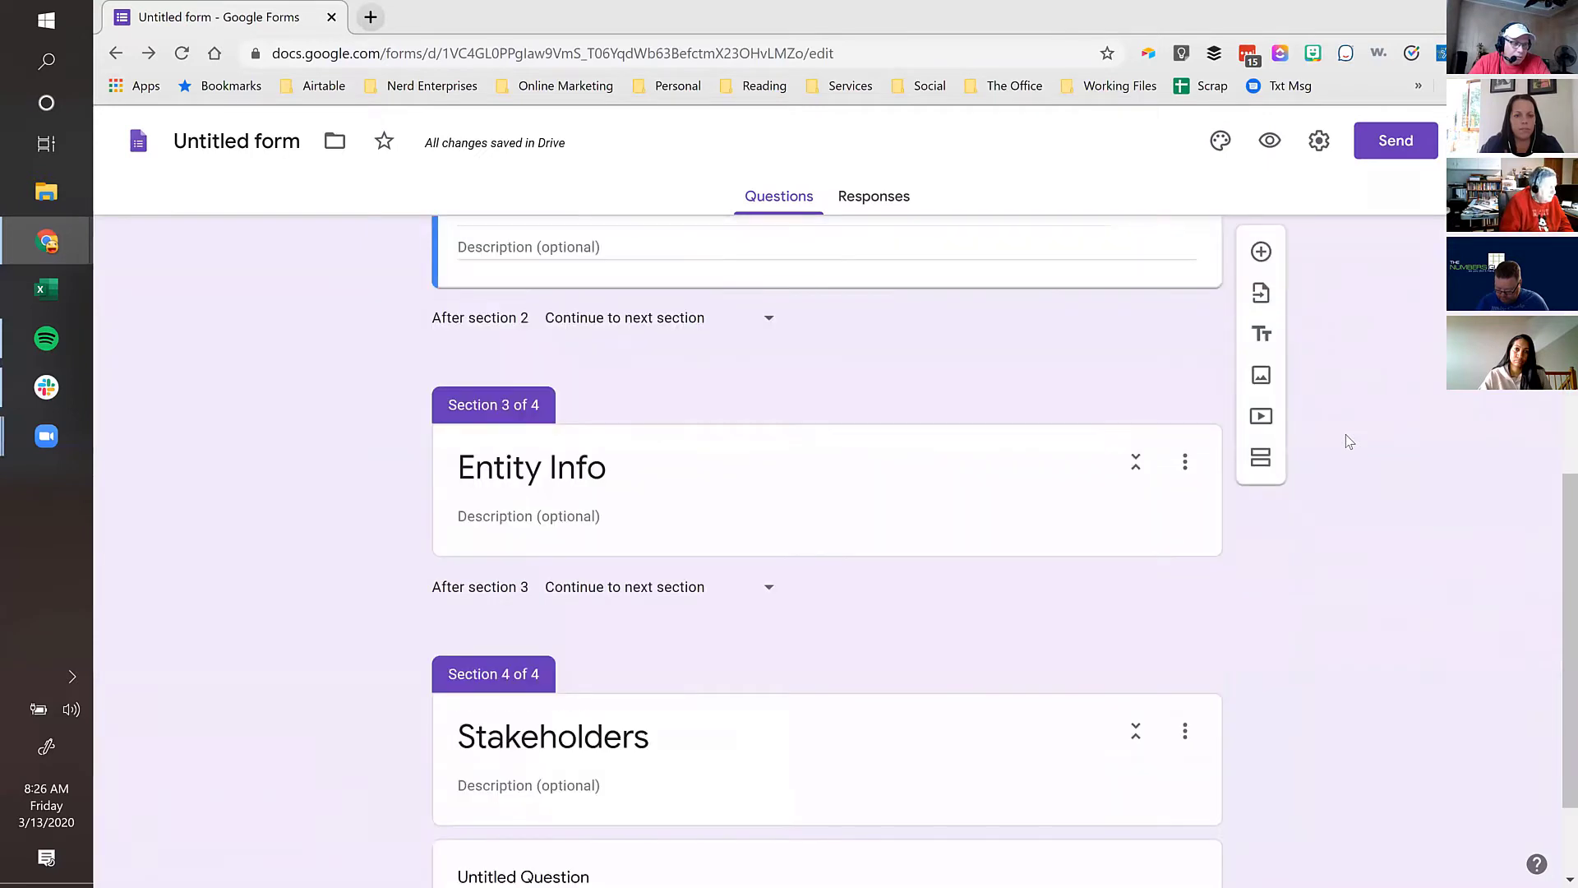
scroll(1350, 419, "up", 2)
triple_click(585, 403)
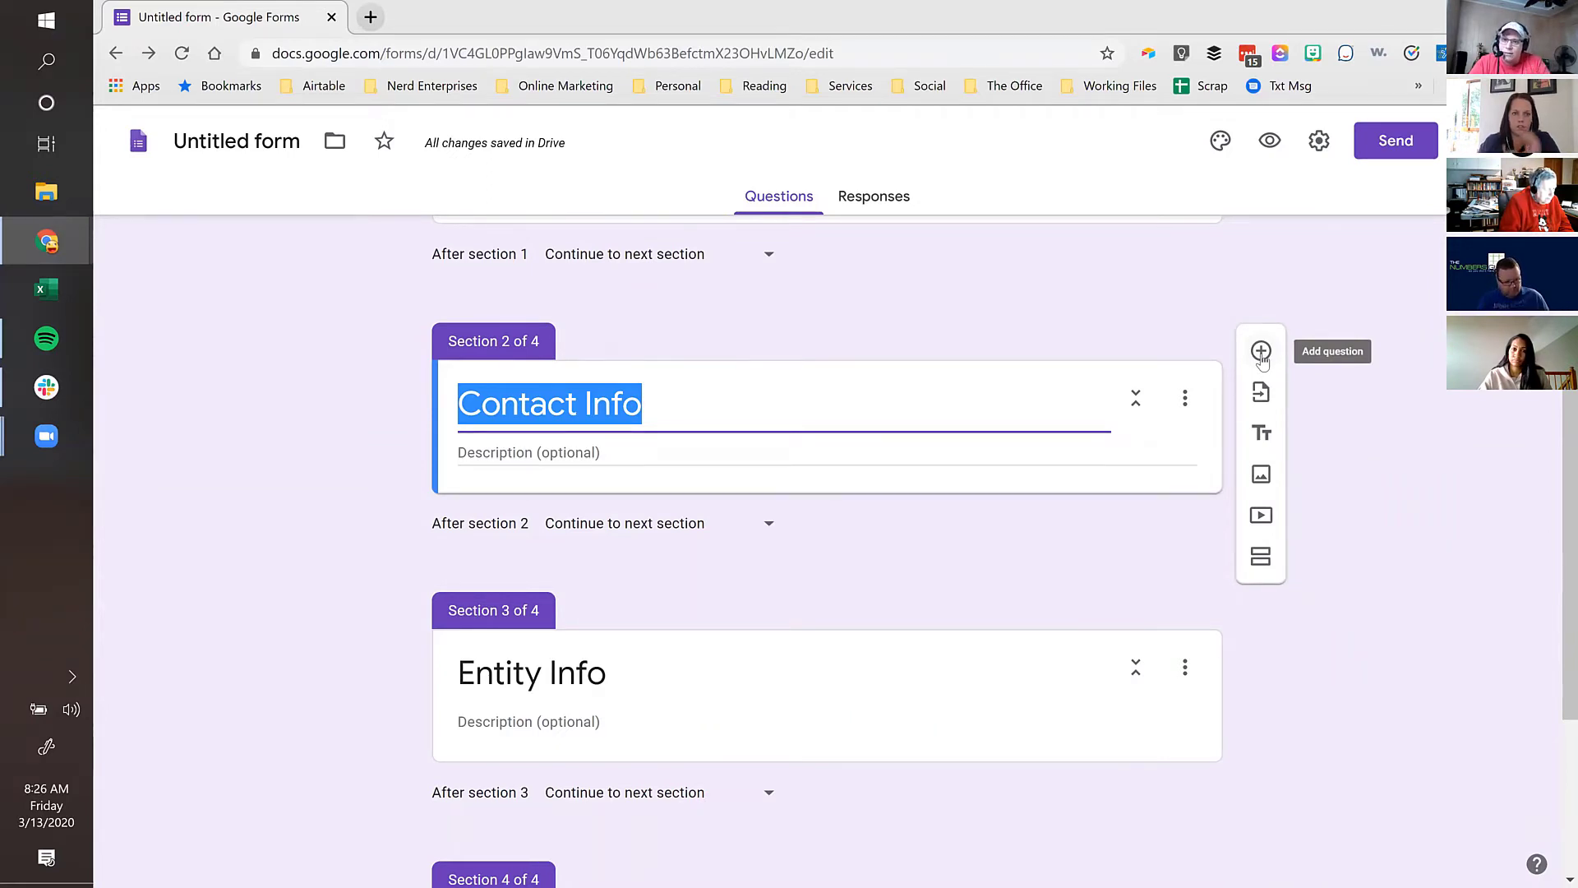
Add the question 'What kind of Entity Are you?' to the Entity Info section
scroll(1258, 370, "down", 1)
scroll(1257, 370, "down", 3)
left_click(609, 387)
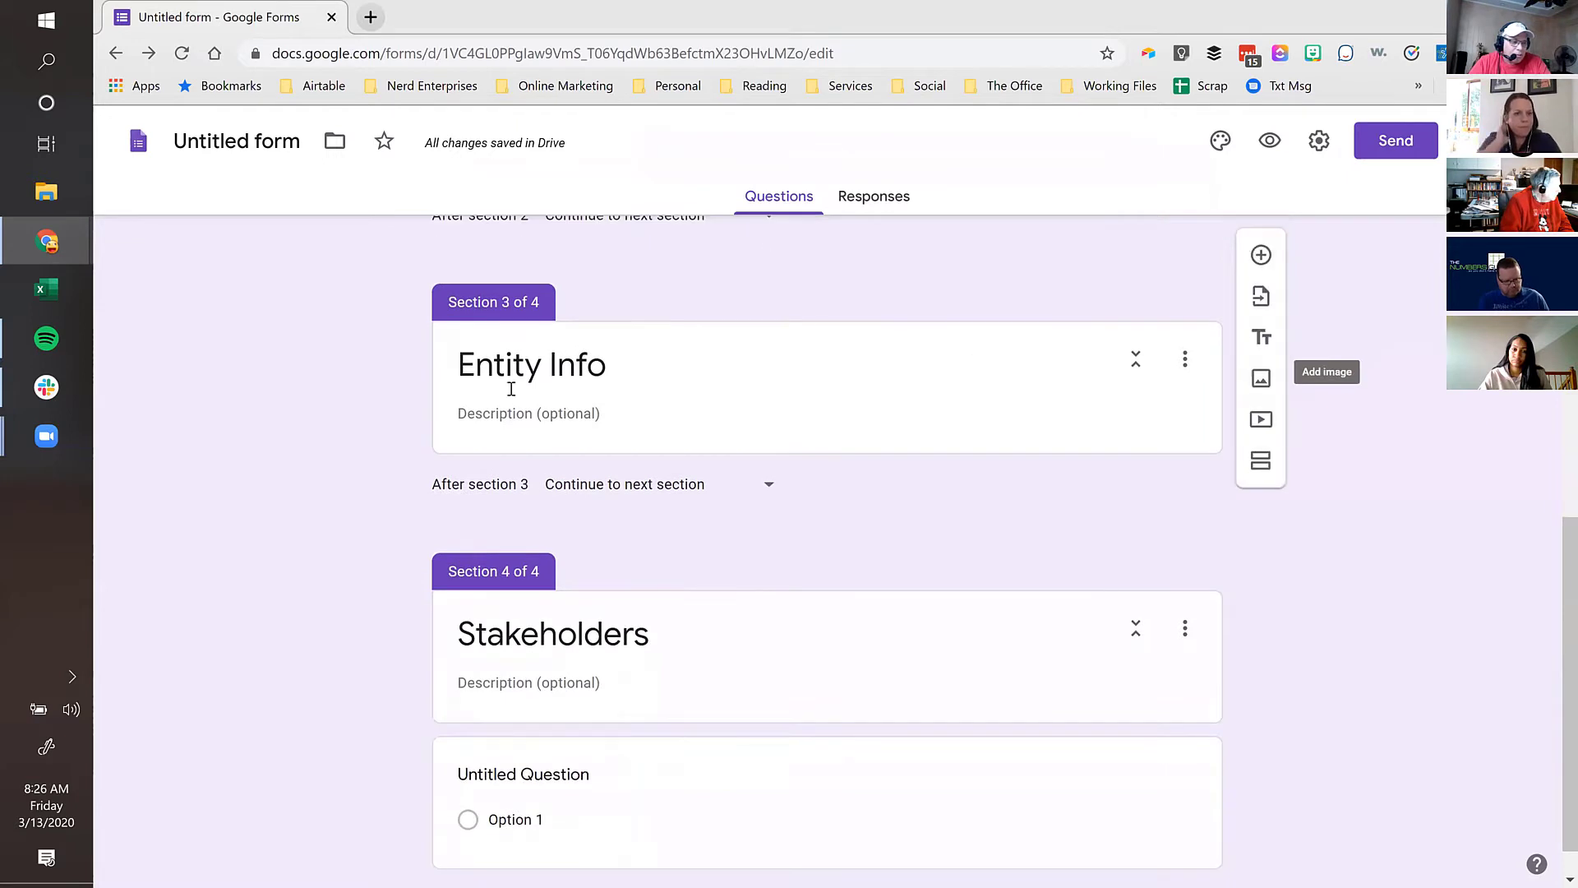
triple_click(511, 372)
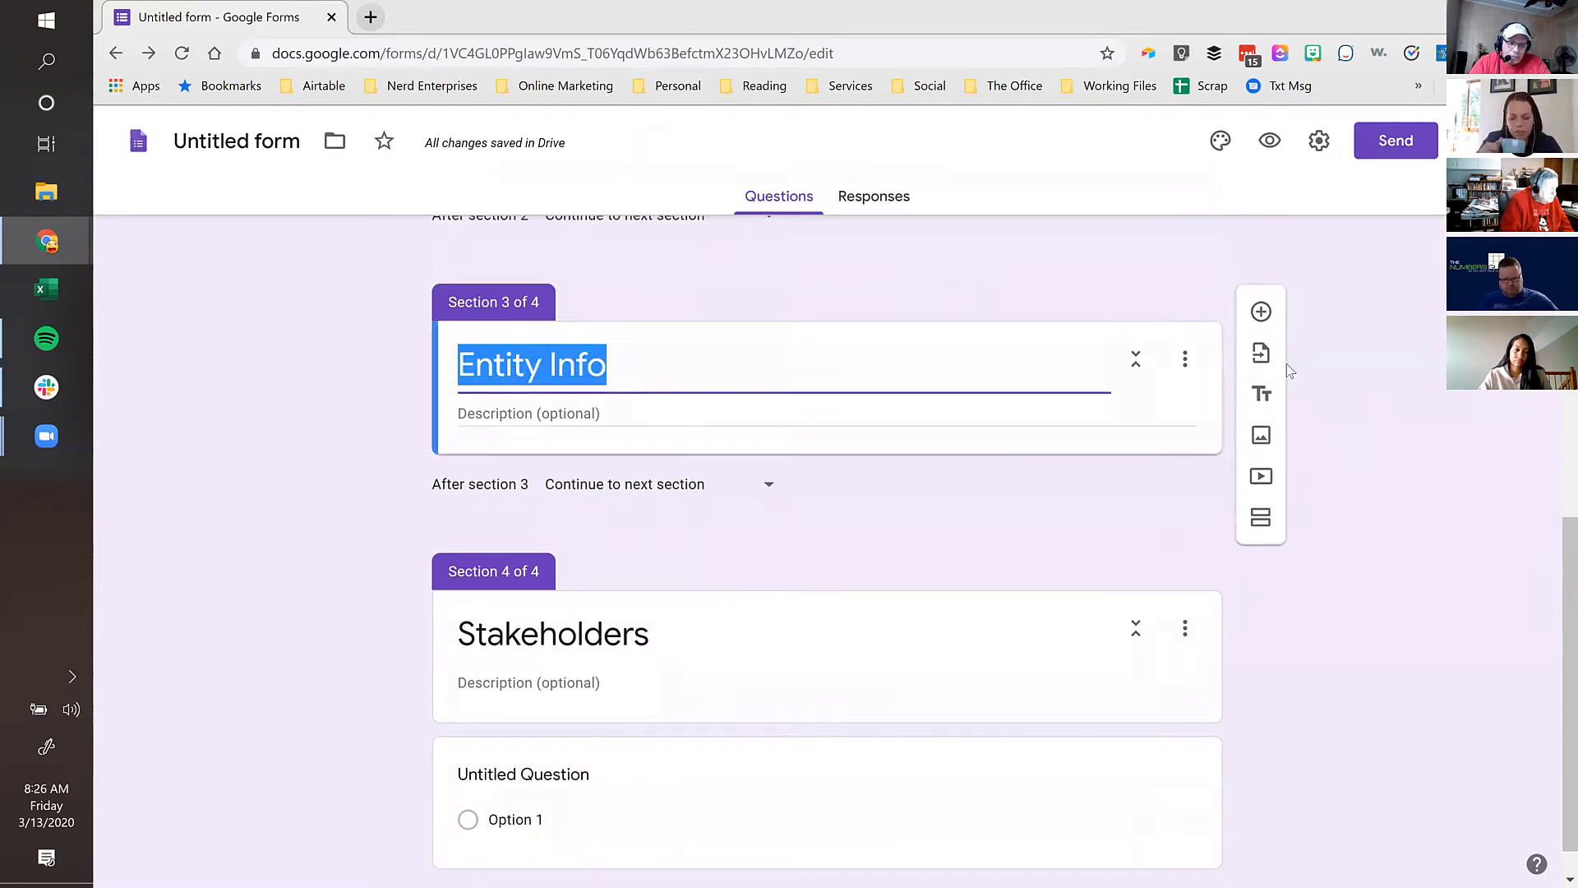
left_click(1260, 314)
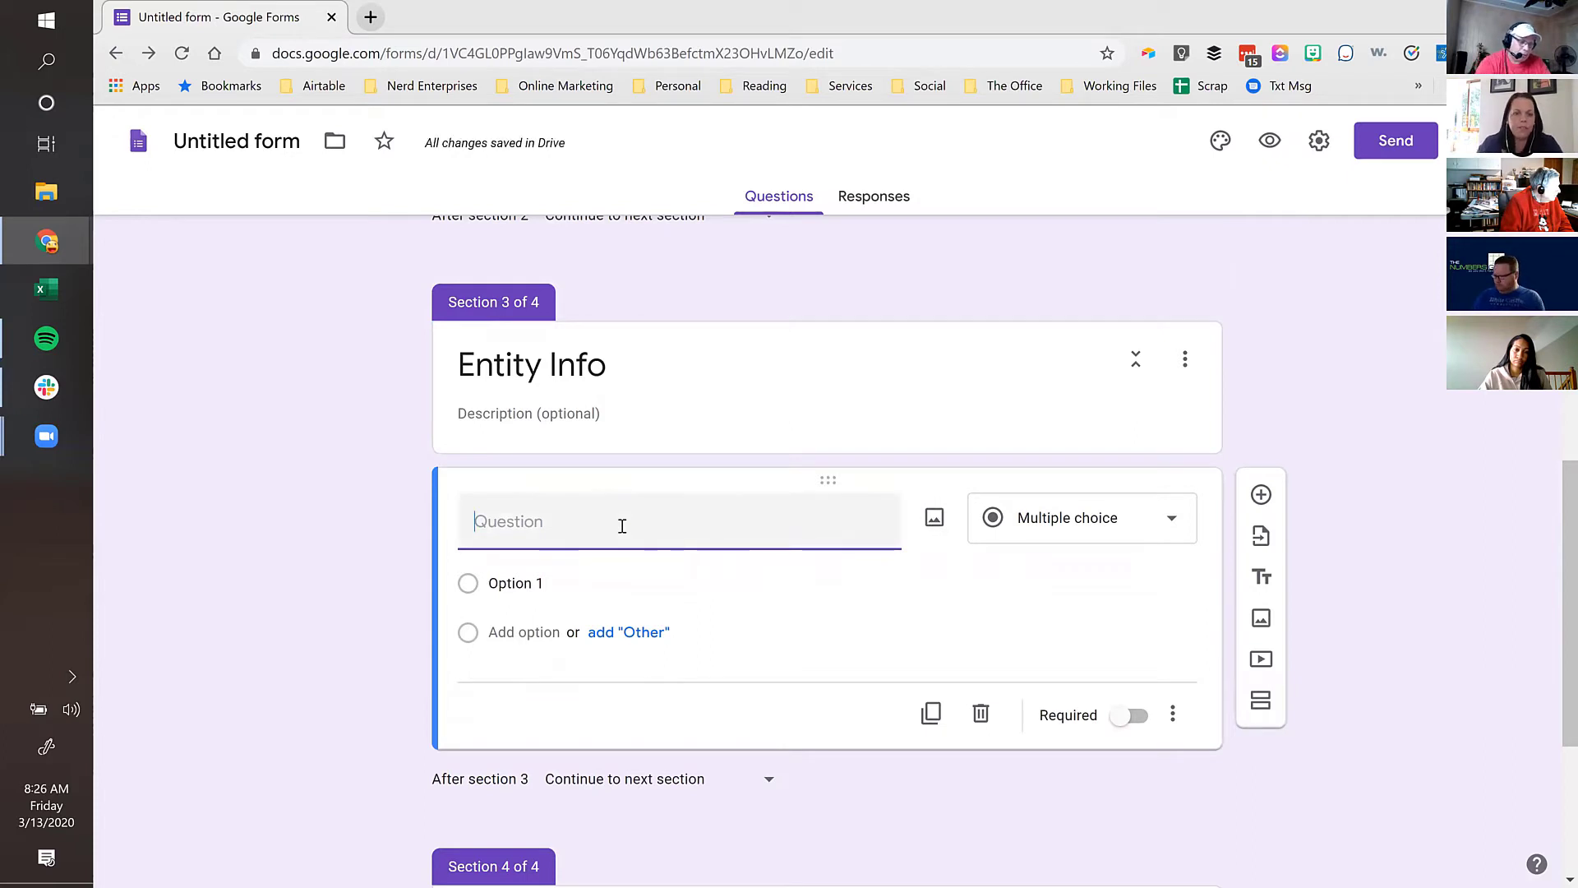
type("W")
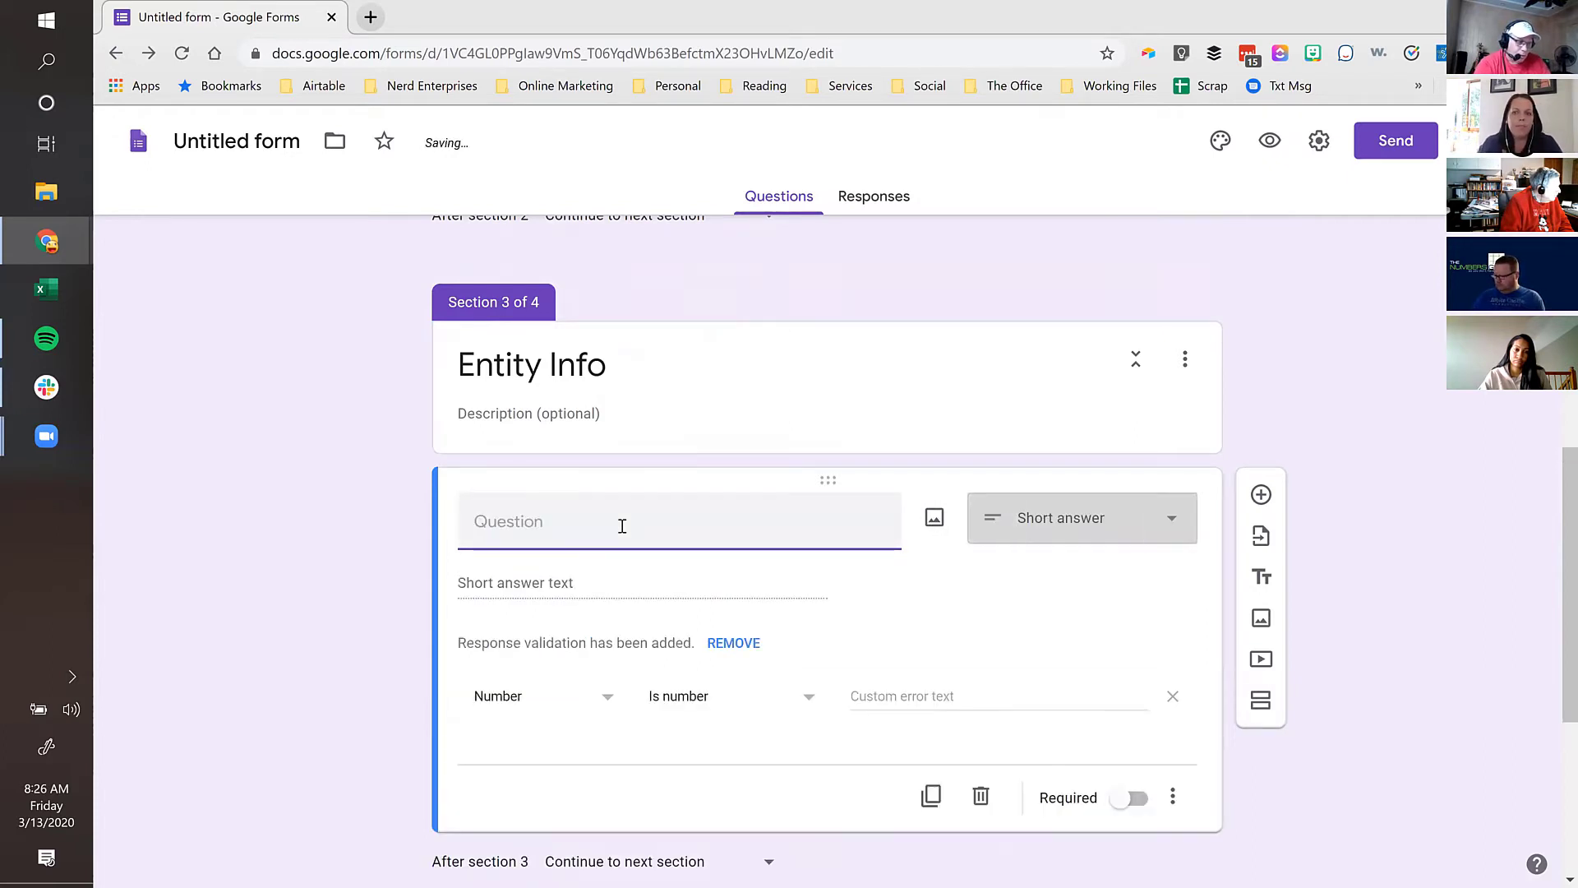
type("hat k")
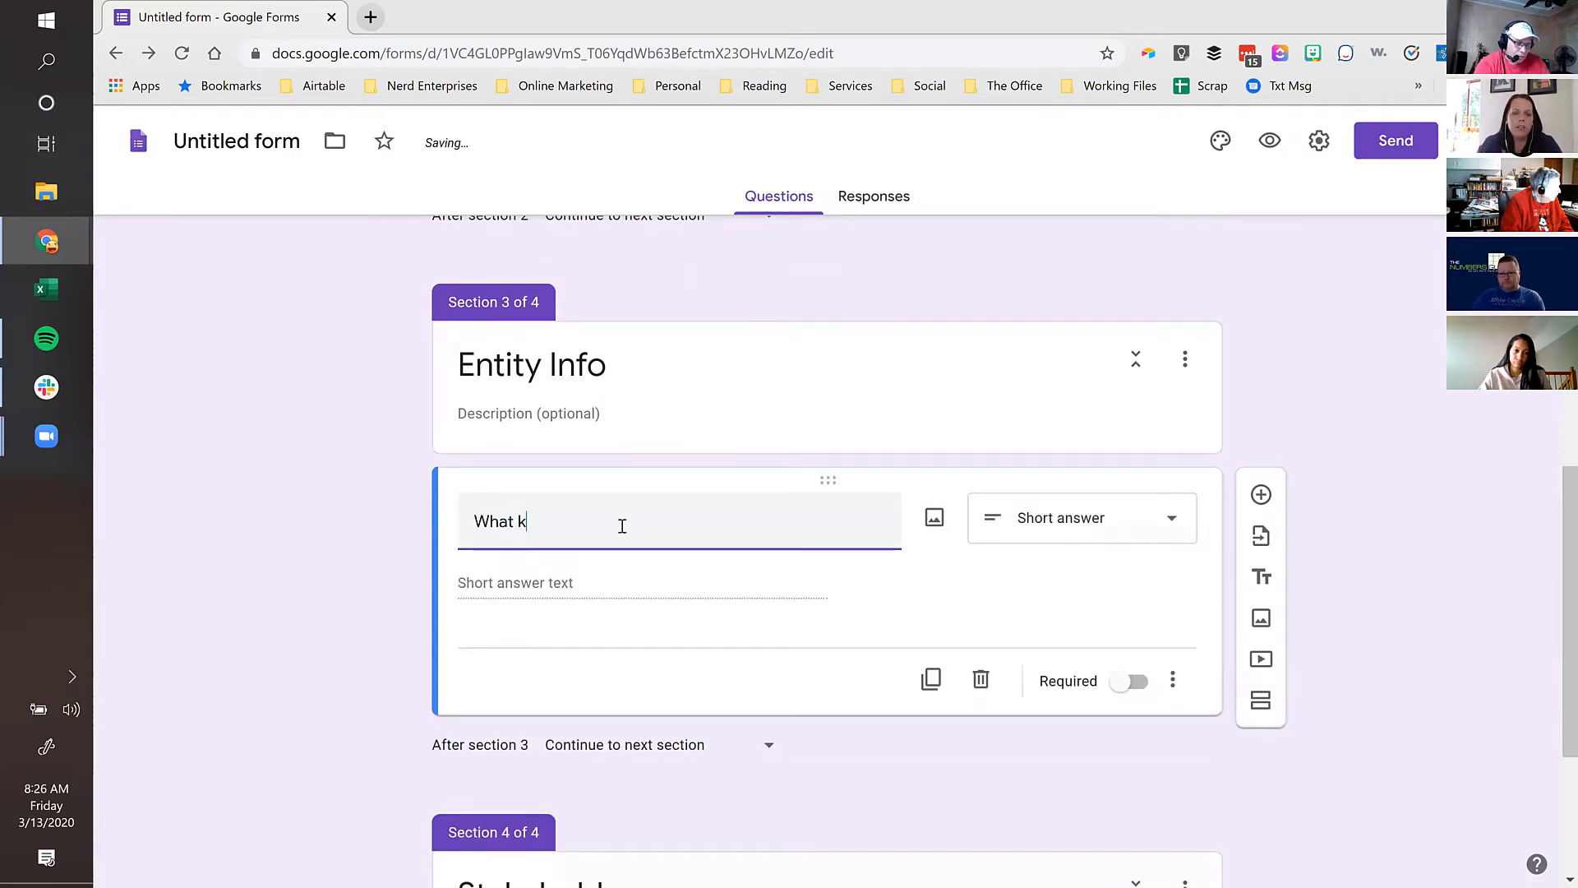
type("ind of Entit")
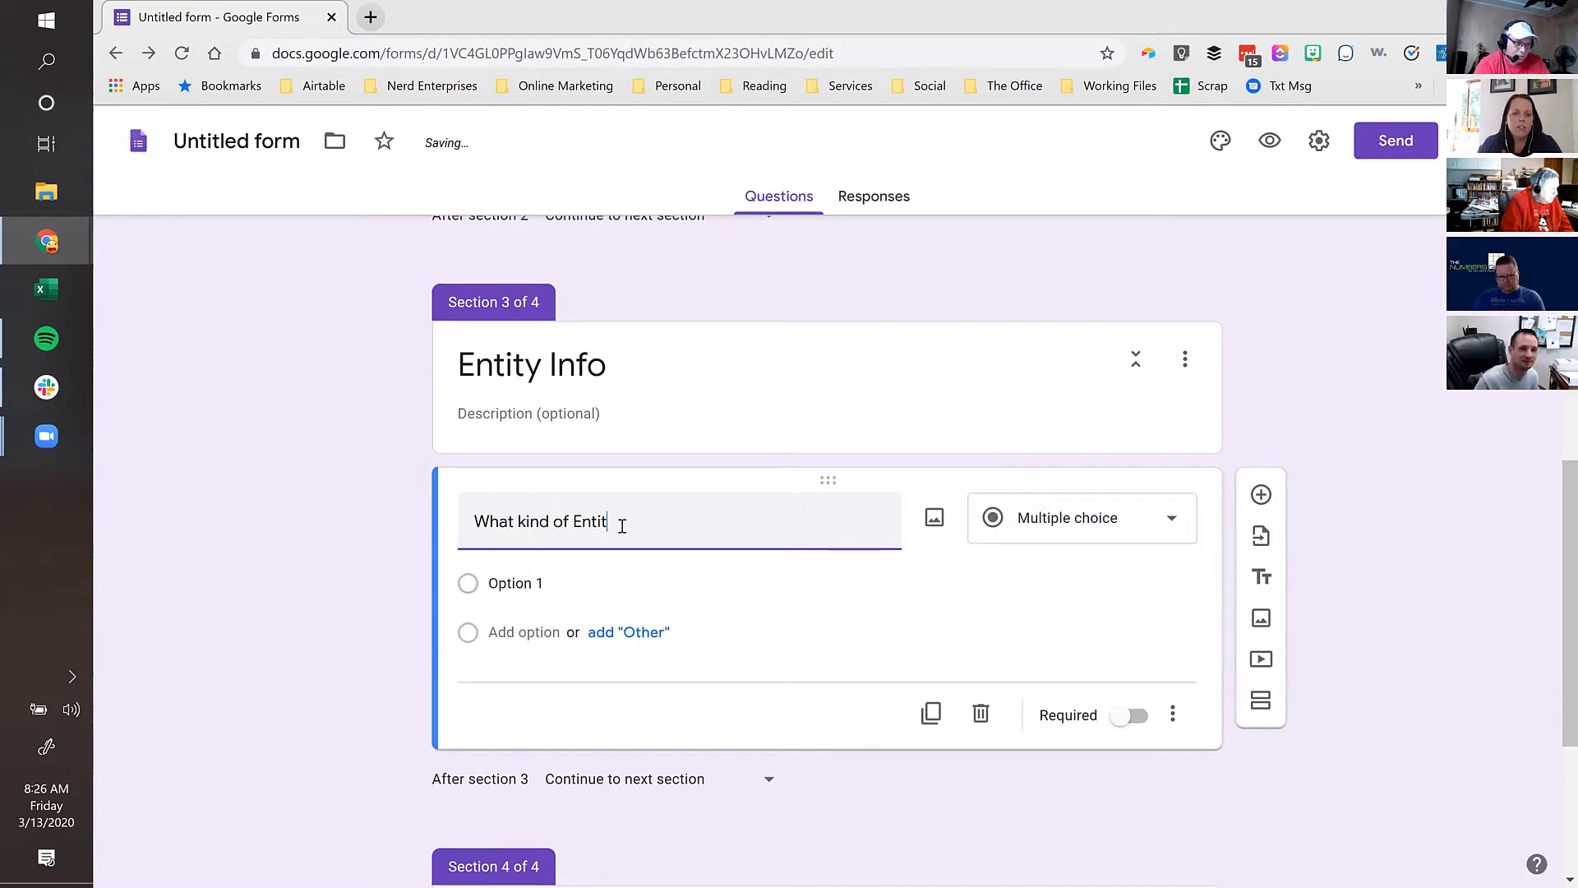
type("y Are you?")
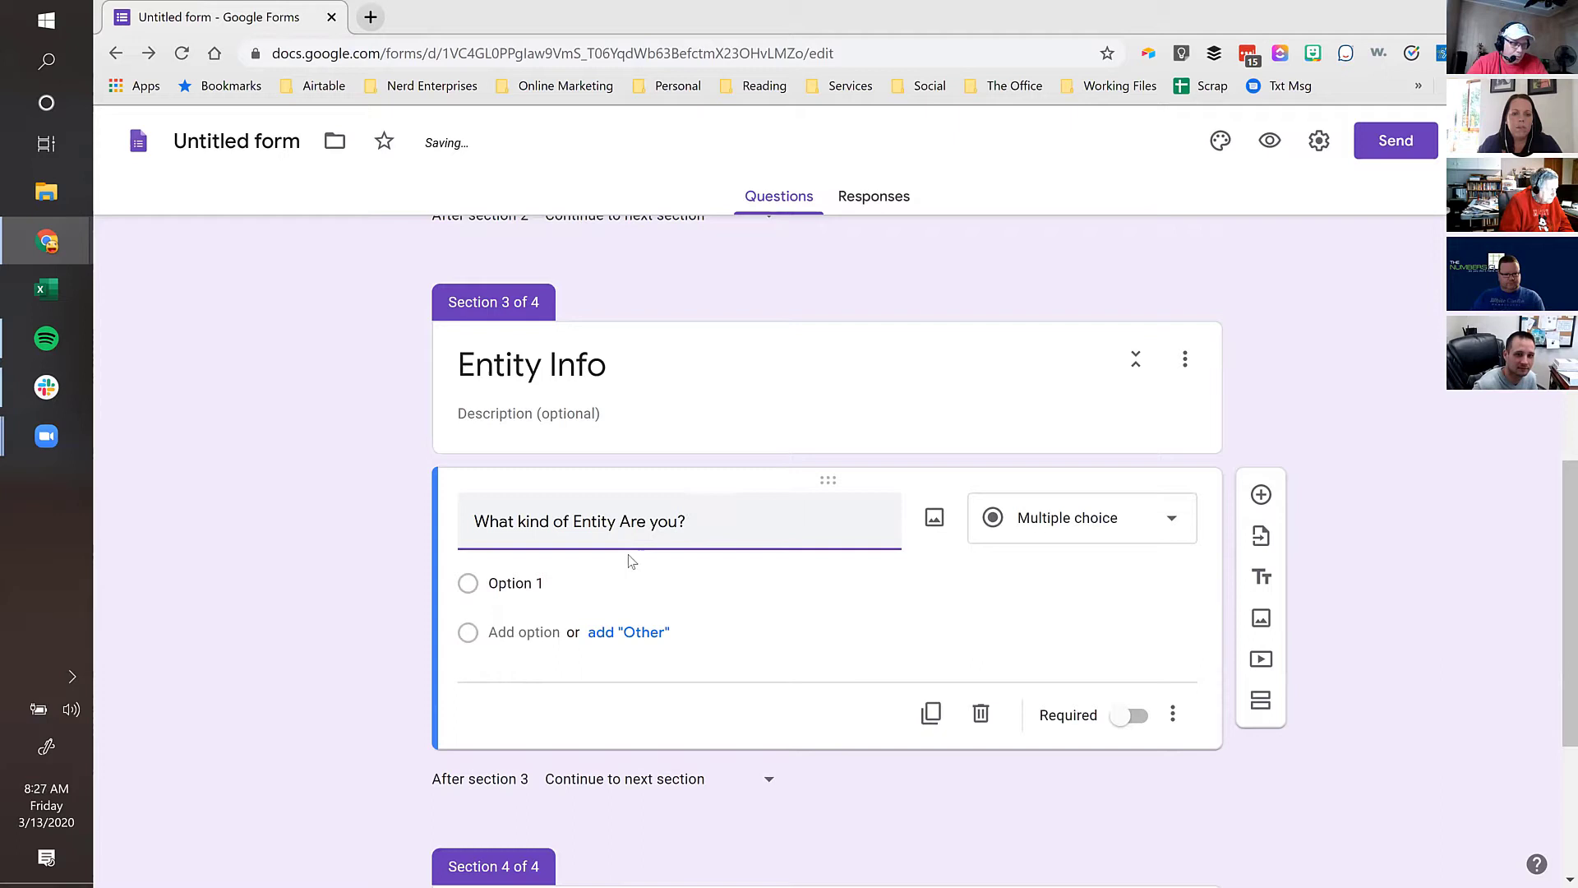
Enter answer options S-Corp, C-Corp and Partnership
left_click(550, 583)
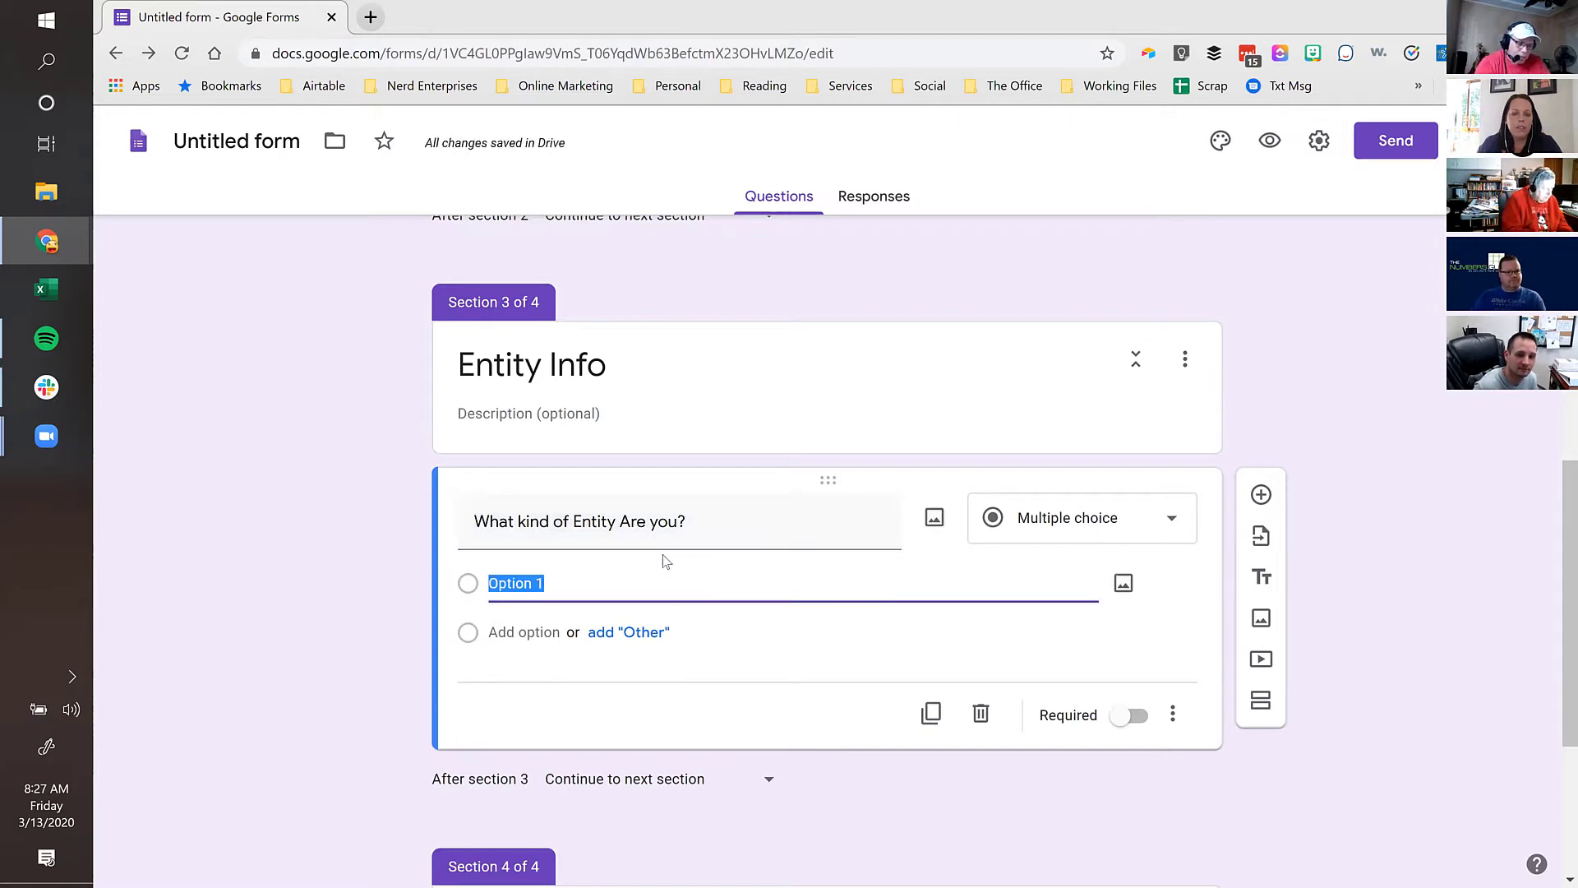
type("S-Corp")
key("Return")
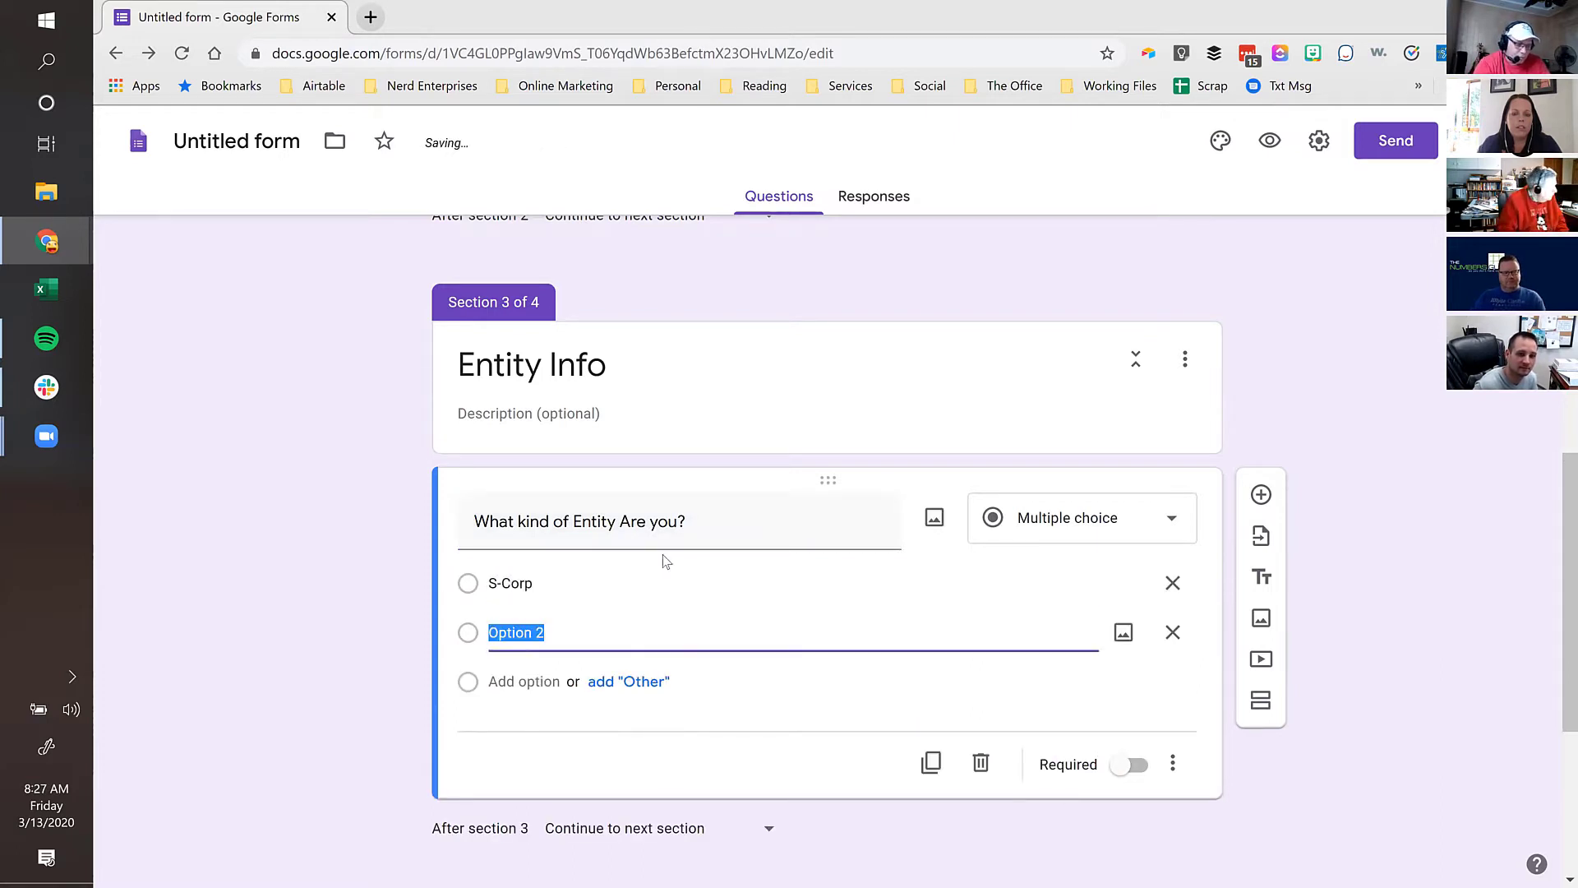
type("C-Corp")
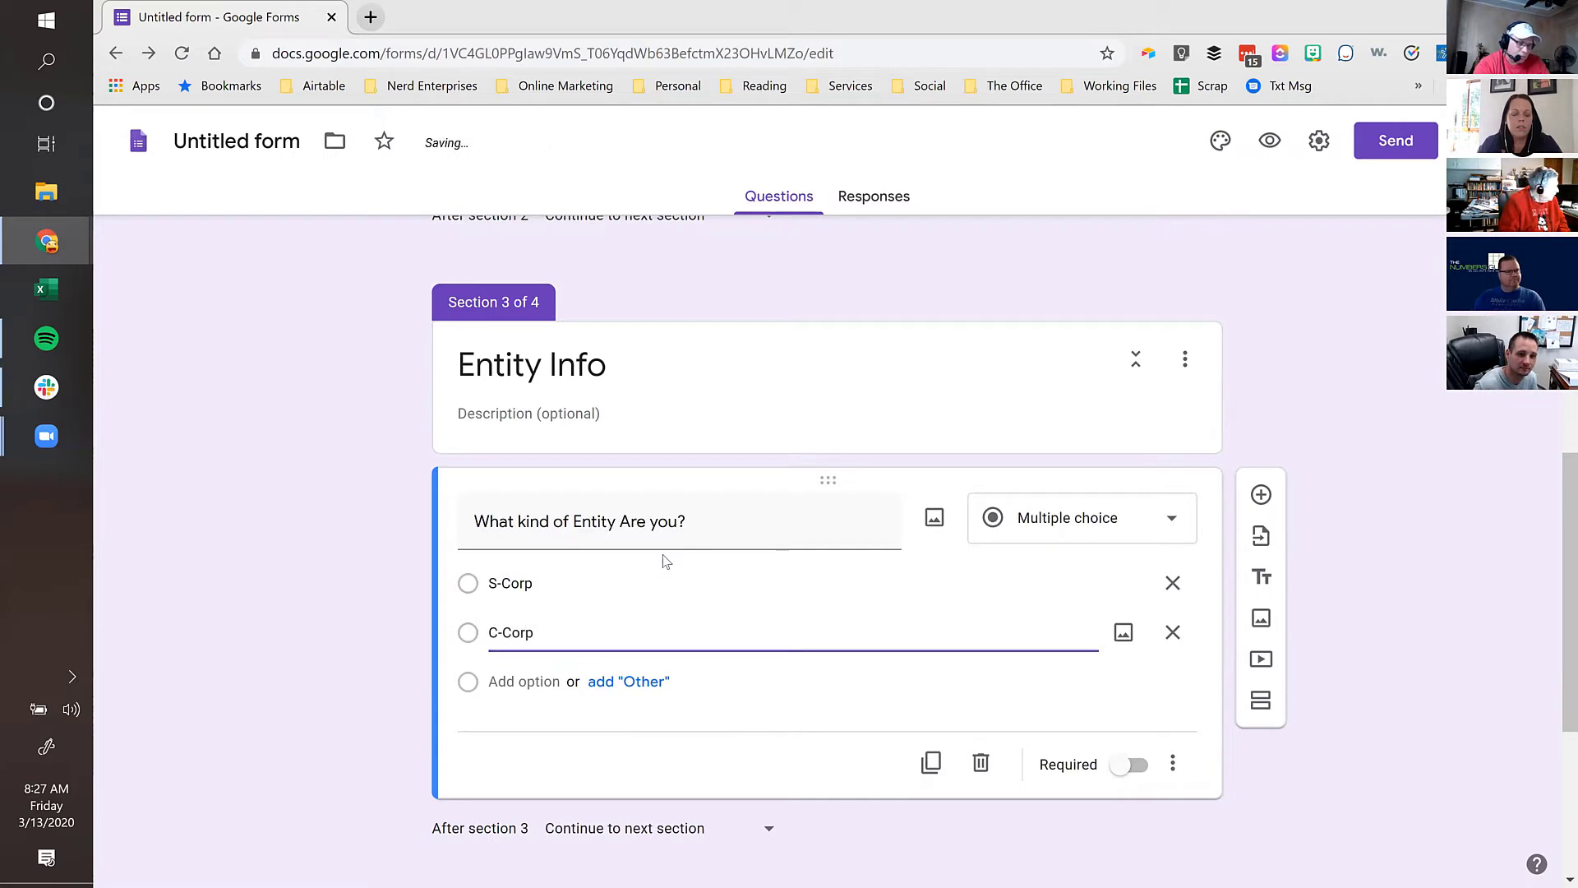
key("Return")
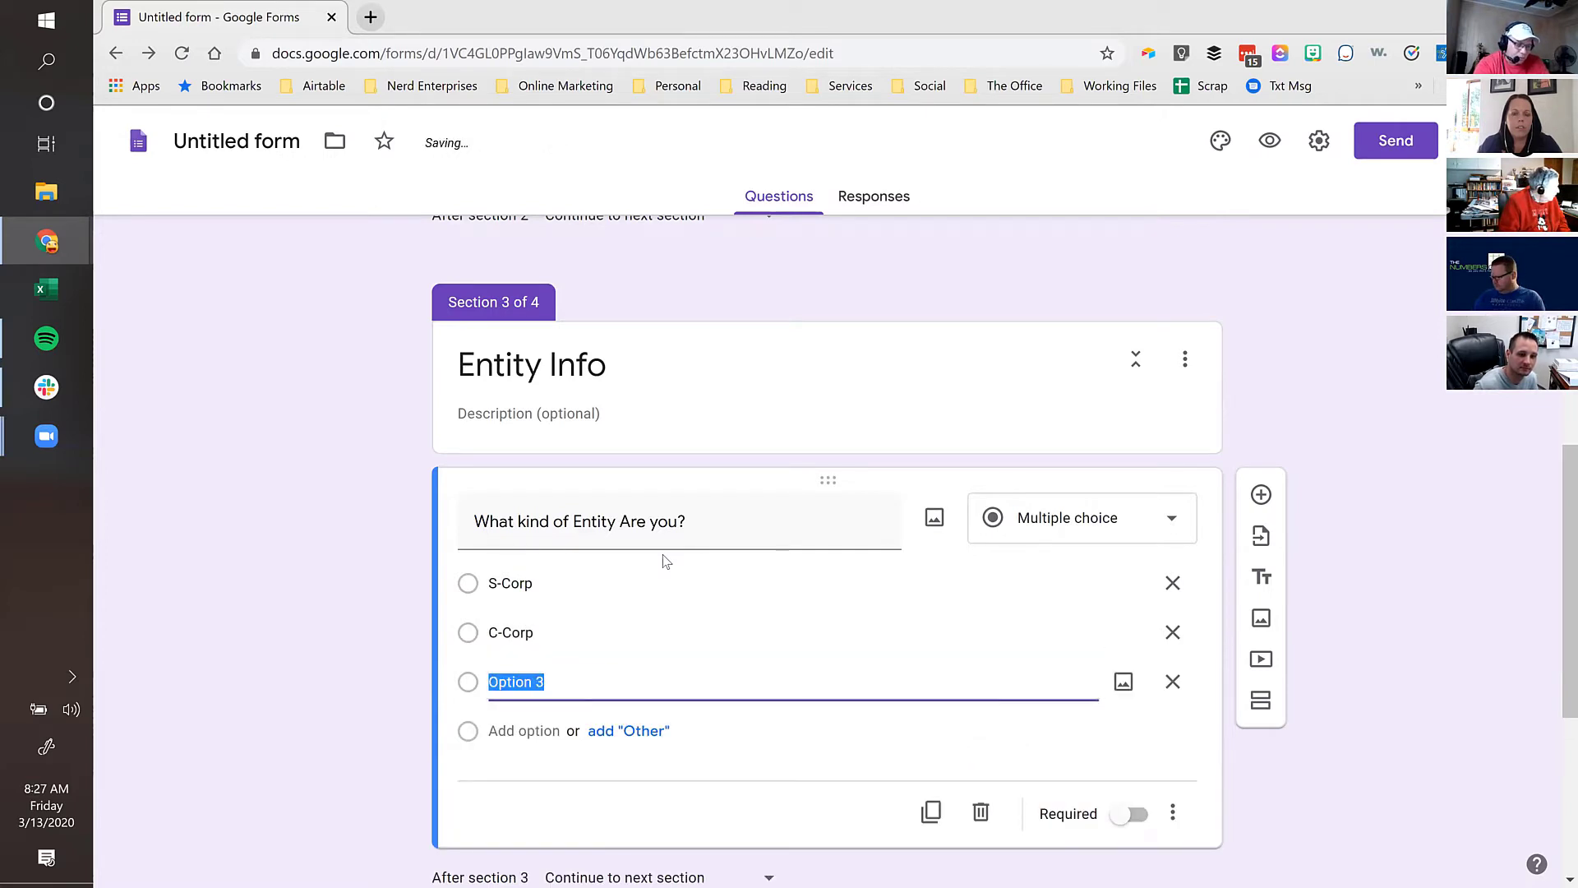
type("Partnership")
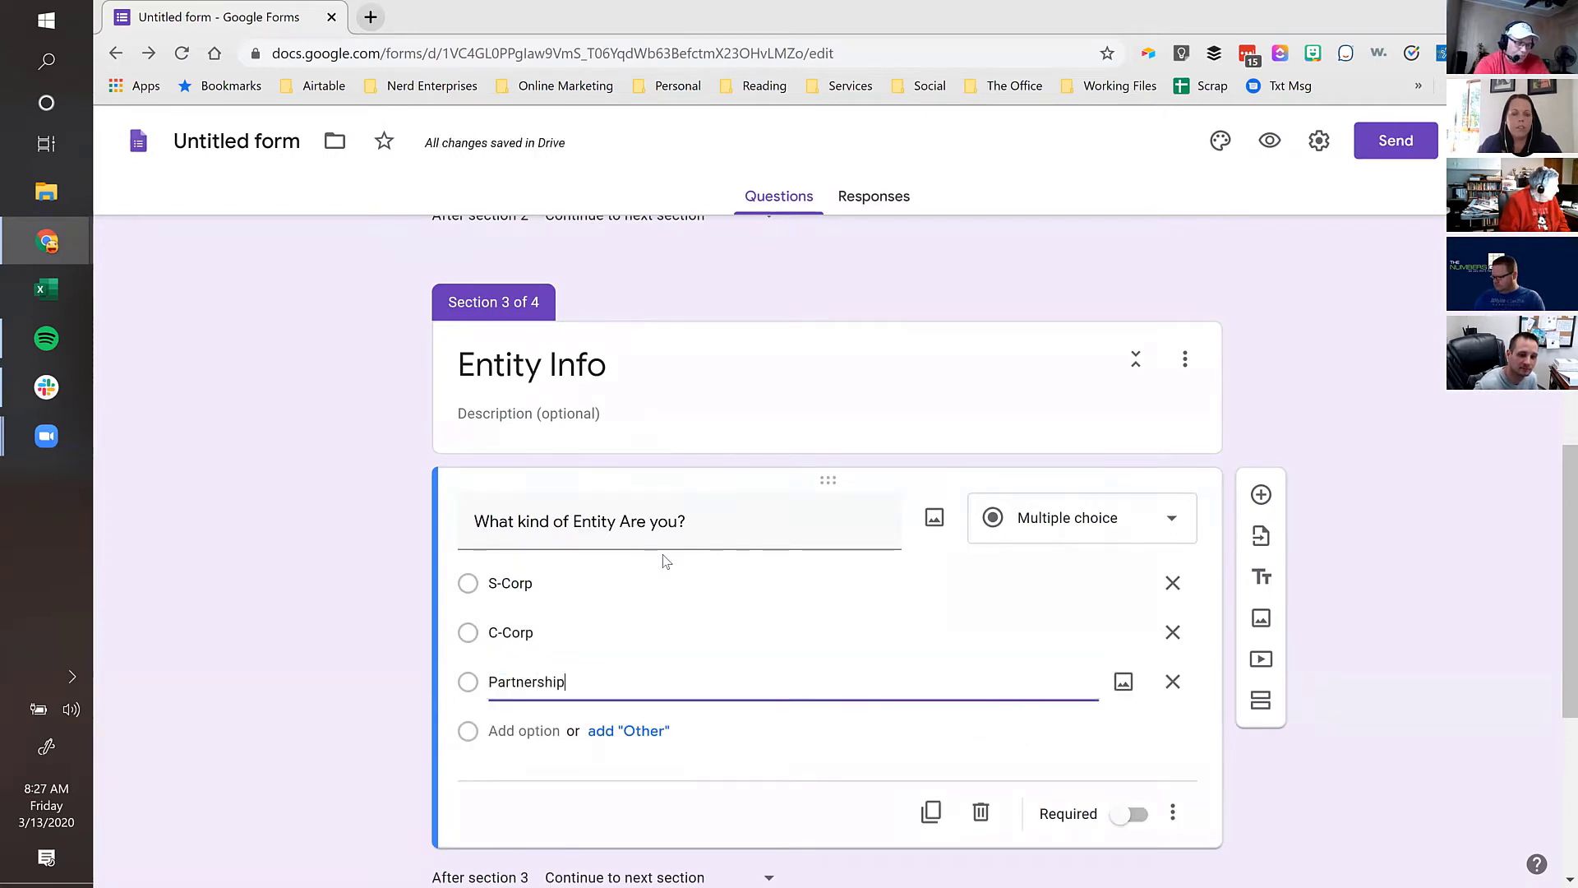
Append form numbers to the options: S-Corp 1120S, C-Corp 1120, Partnership 1065
left_click(553, 583)
left_click(556, 584)
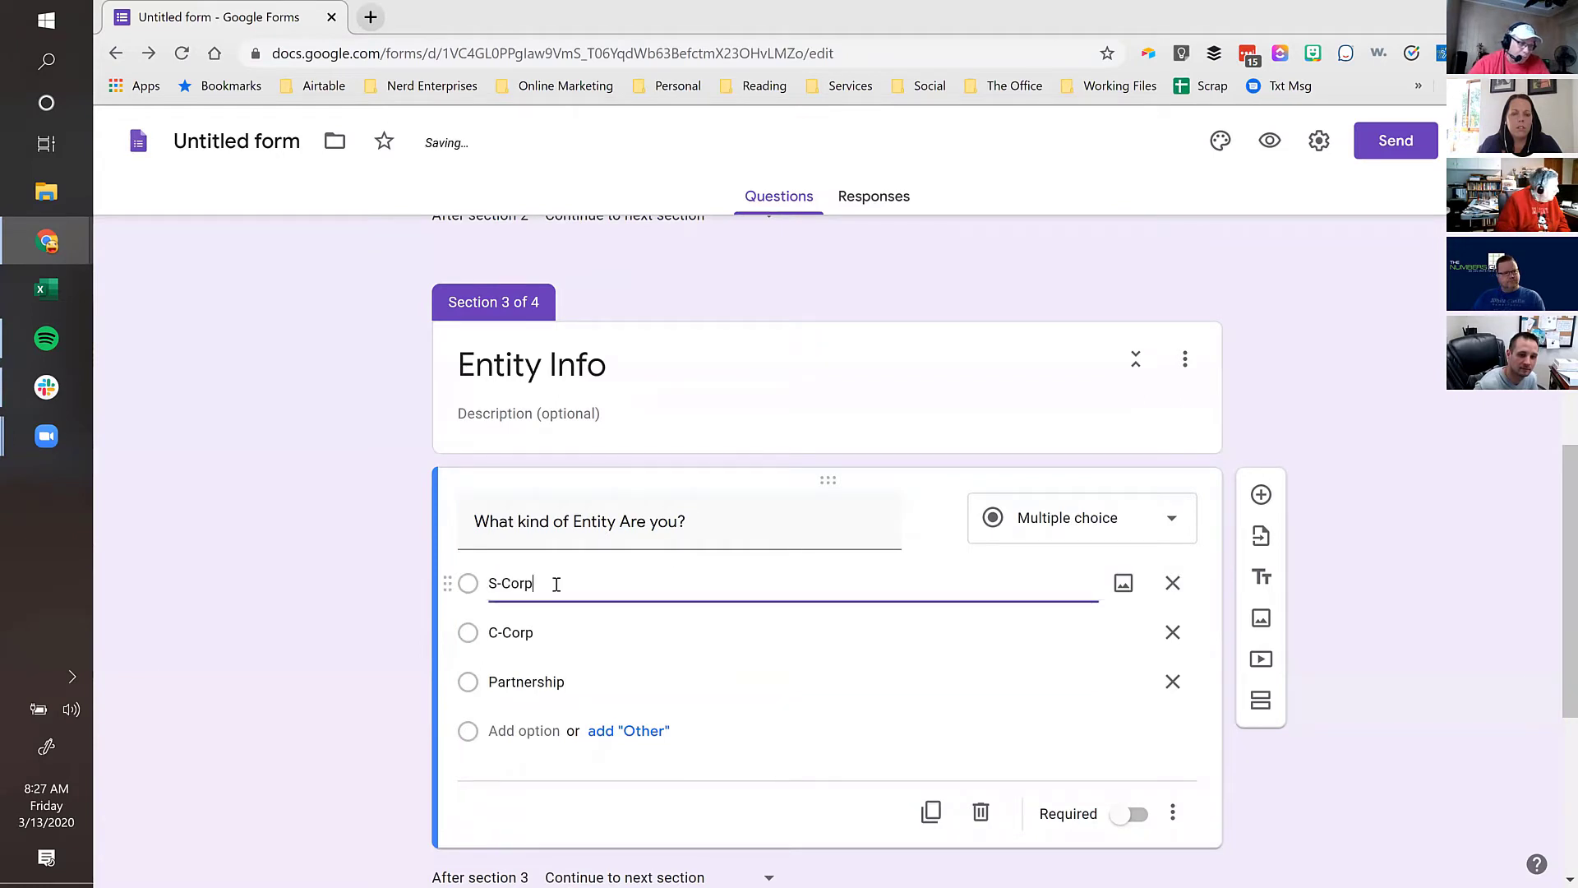
type("11")
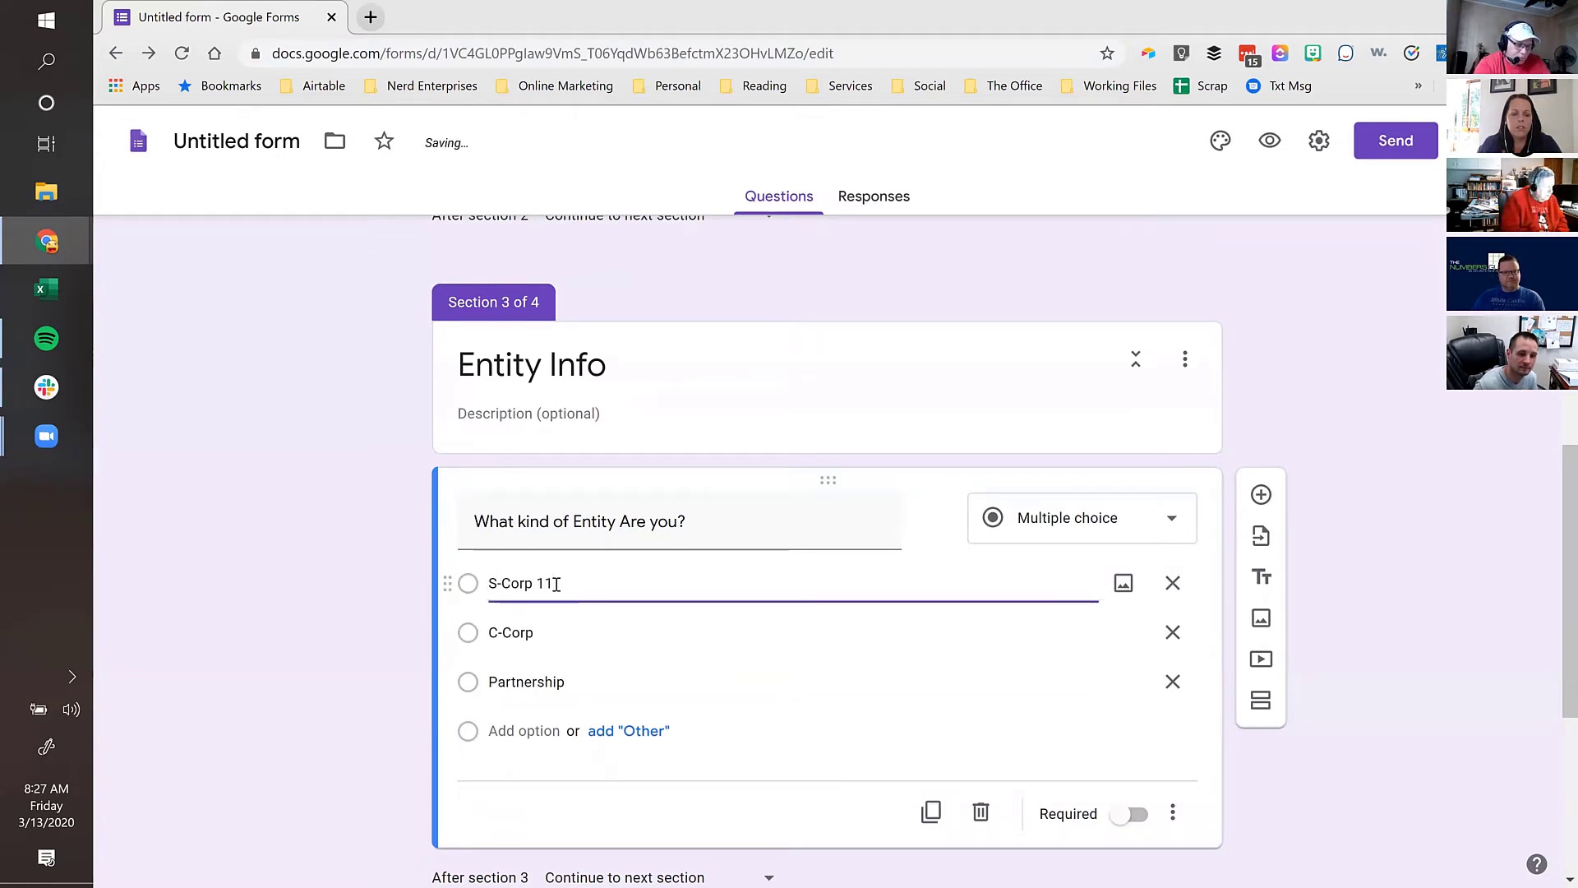
type("20S")
left_click(574, 632)
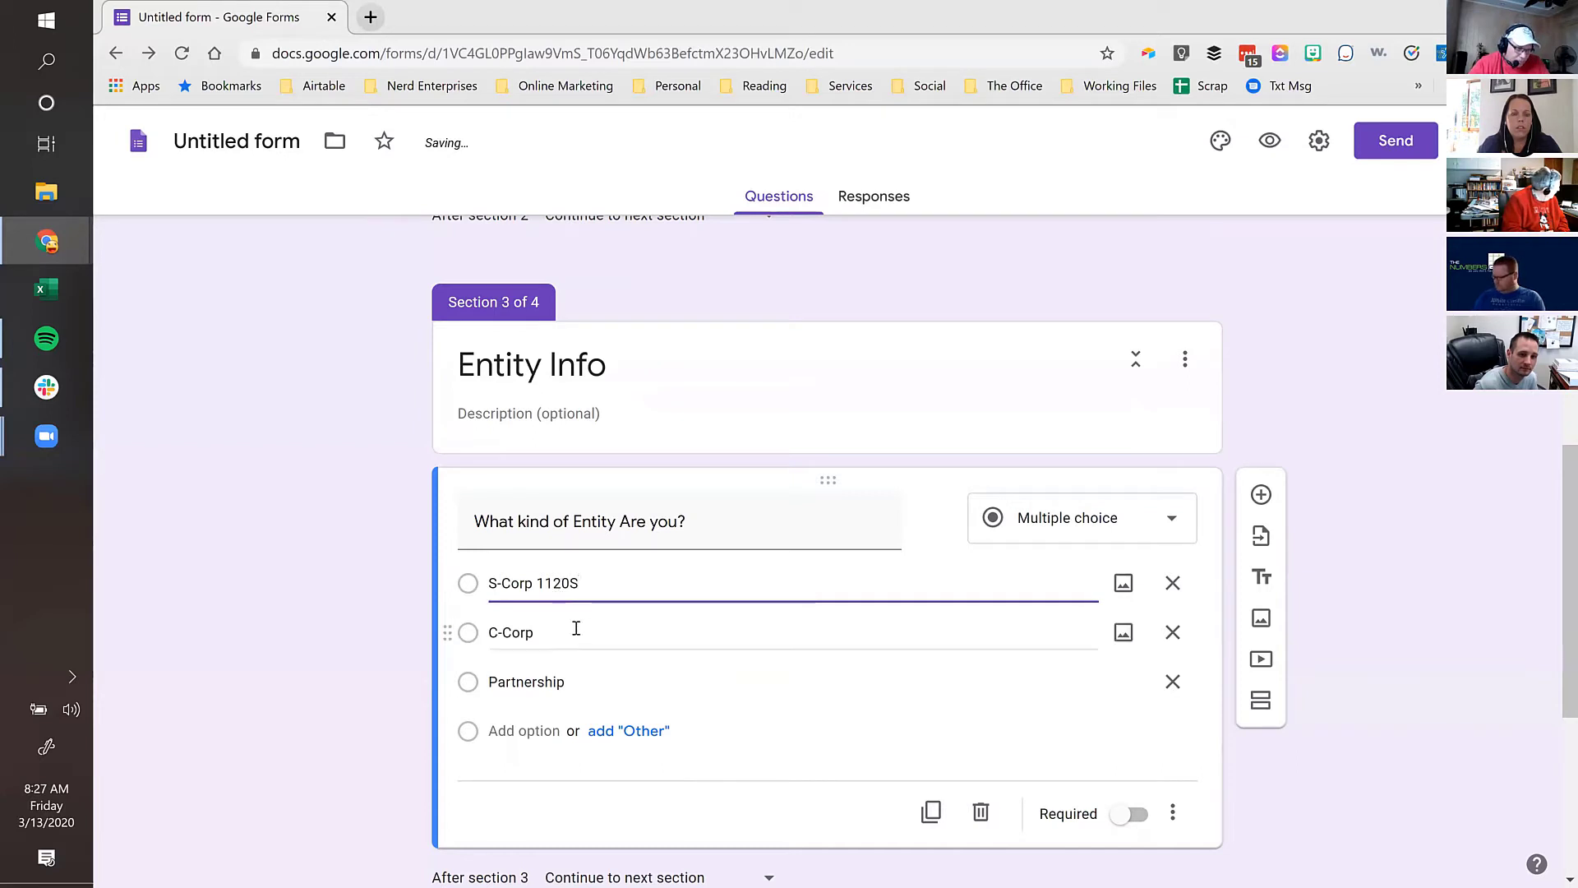
key("BackSpace")
key("ctrl+z")
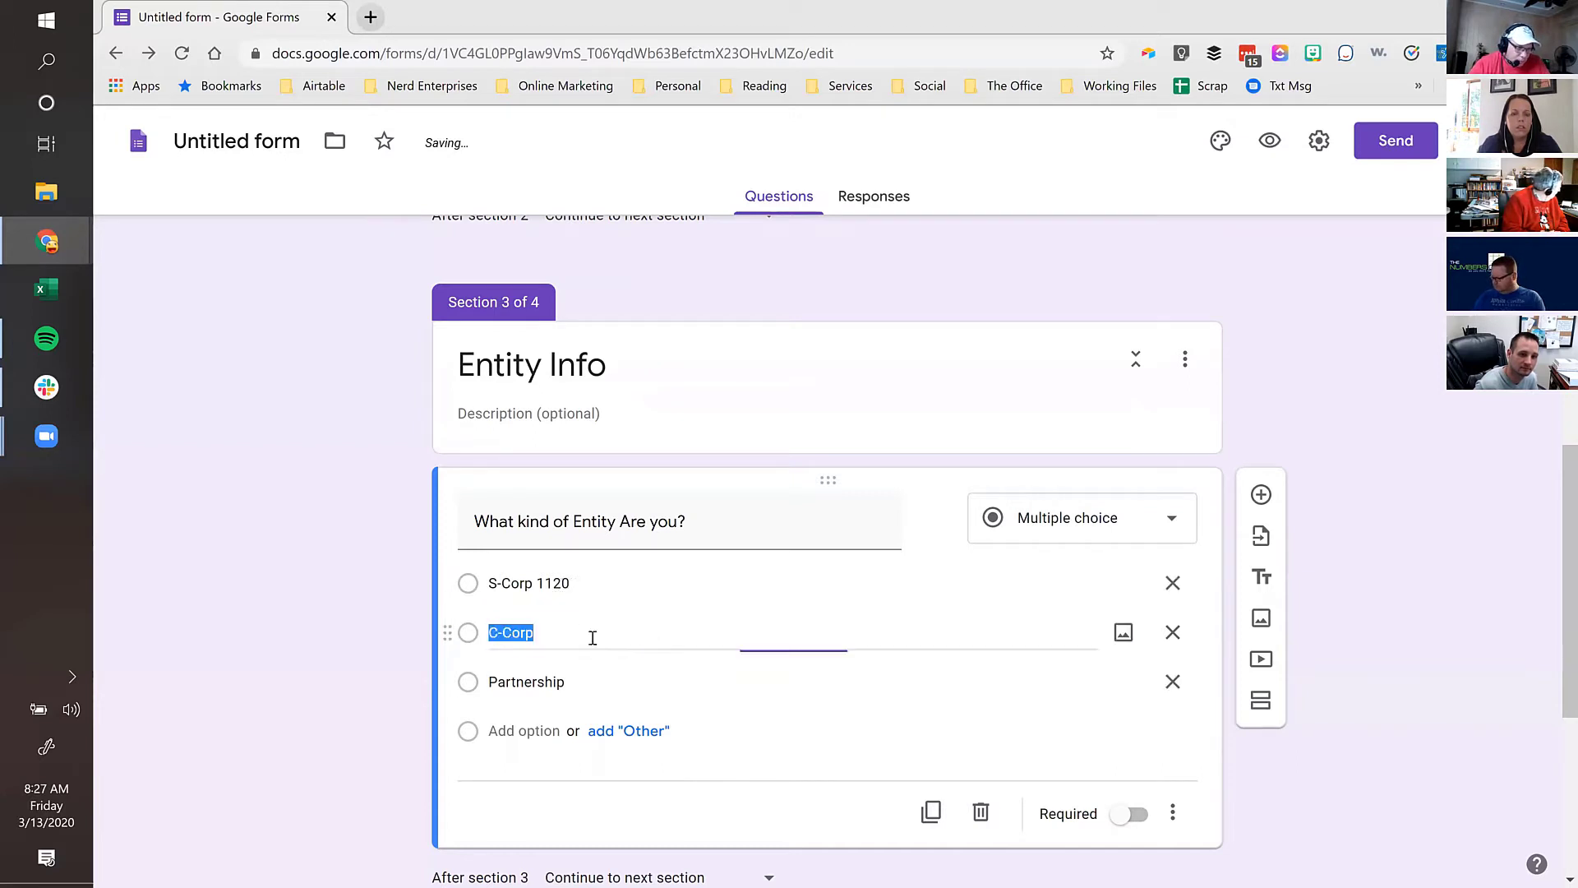
left_click(603, 632)
type("11")
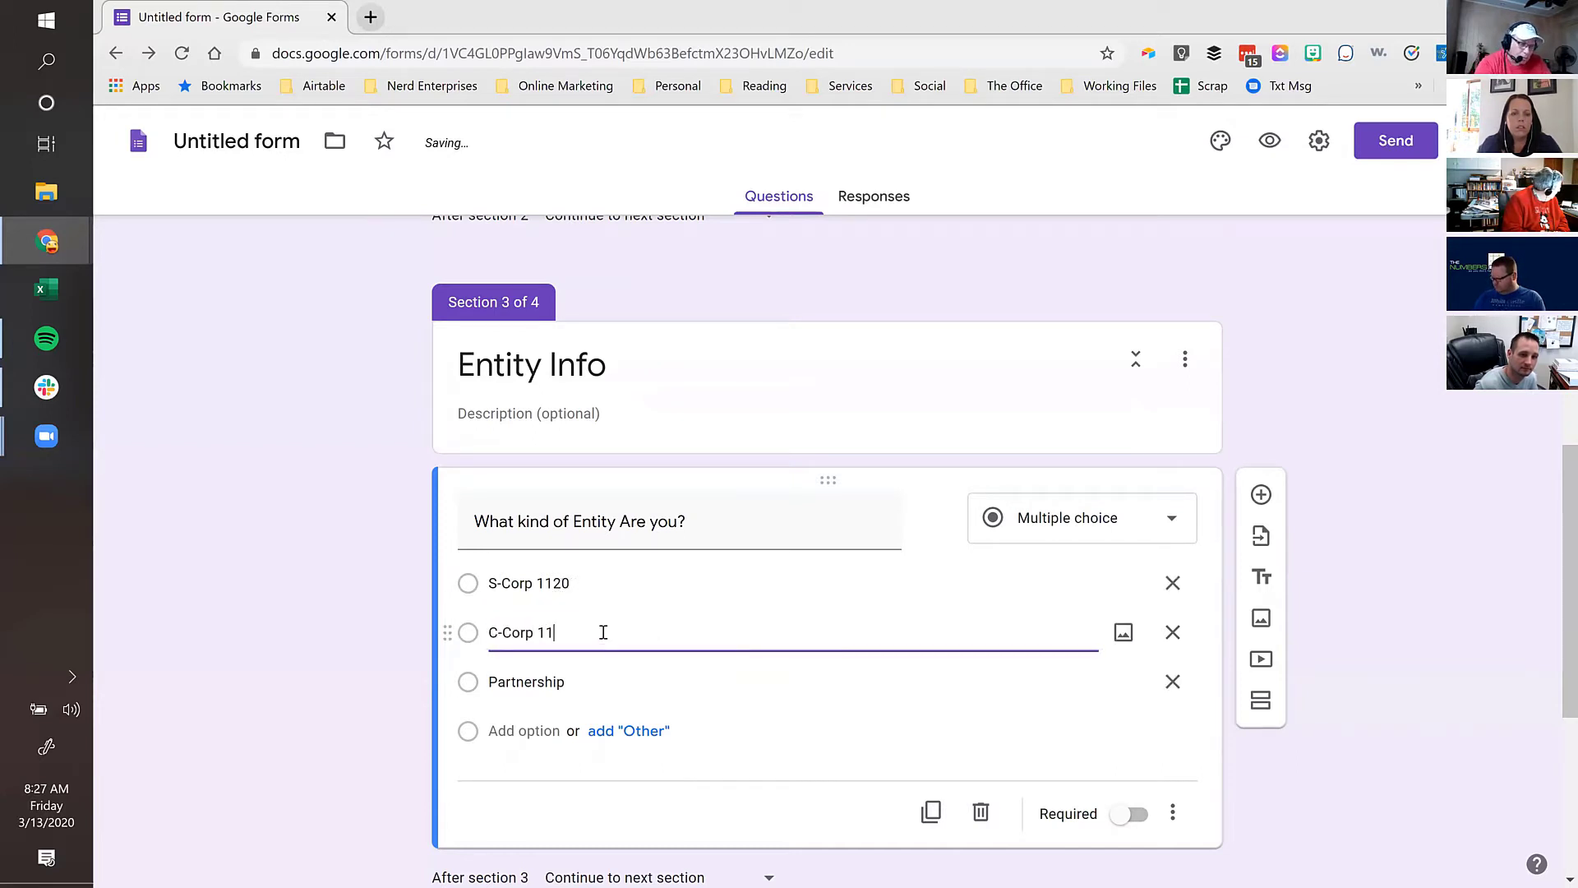
type("20")
key("Tab")
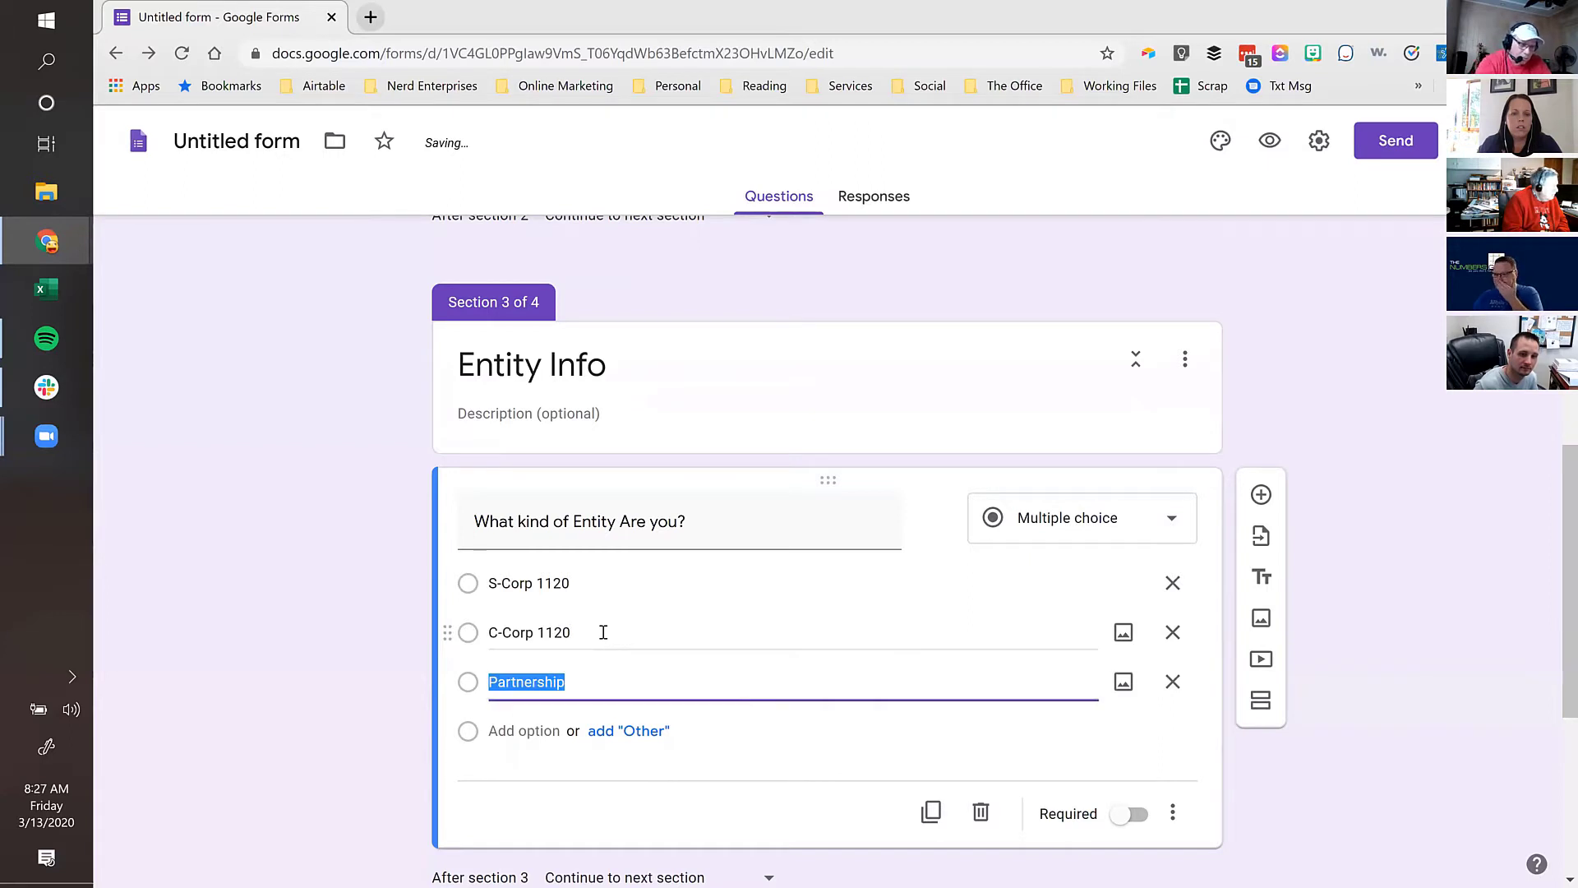
key("End")
type("1065")
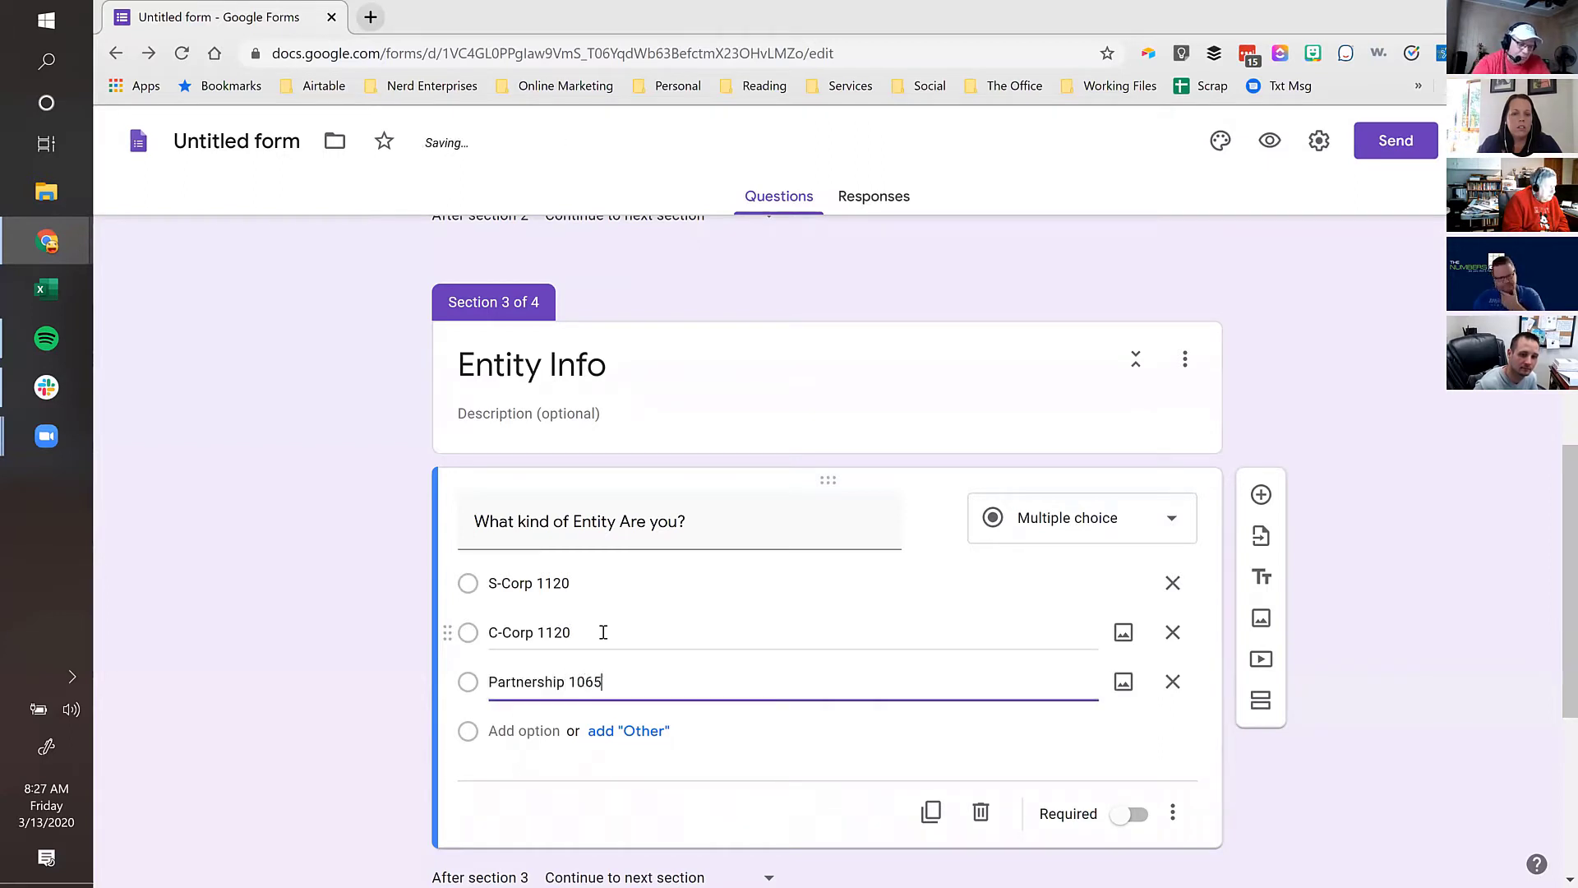
Add a fourth option, 'Sole Proprietor Form 1040'
key("Return")
type("Sole")
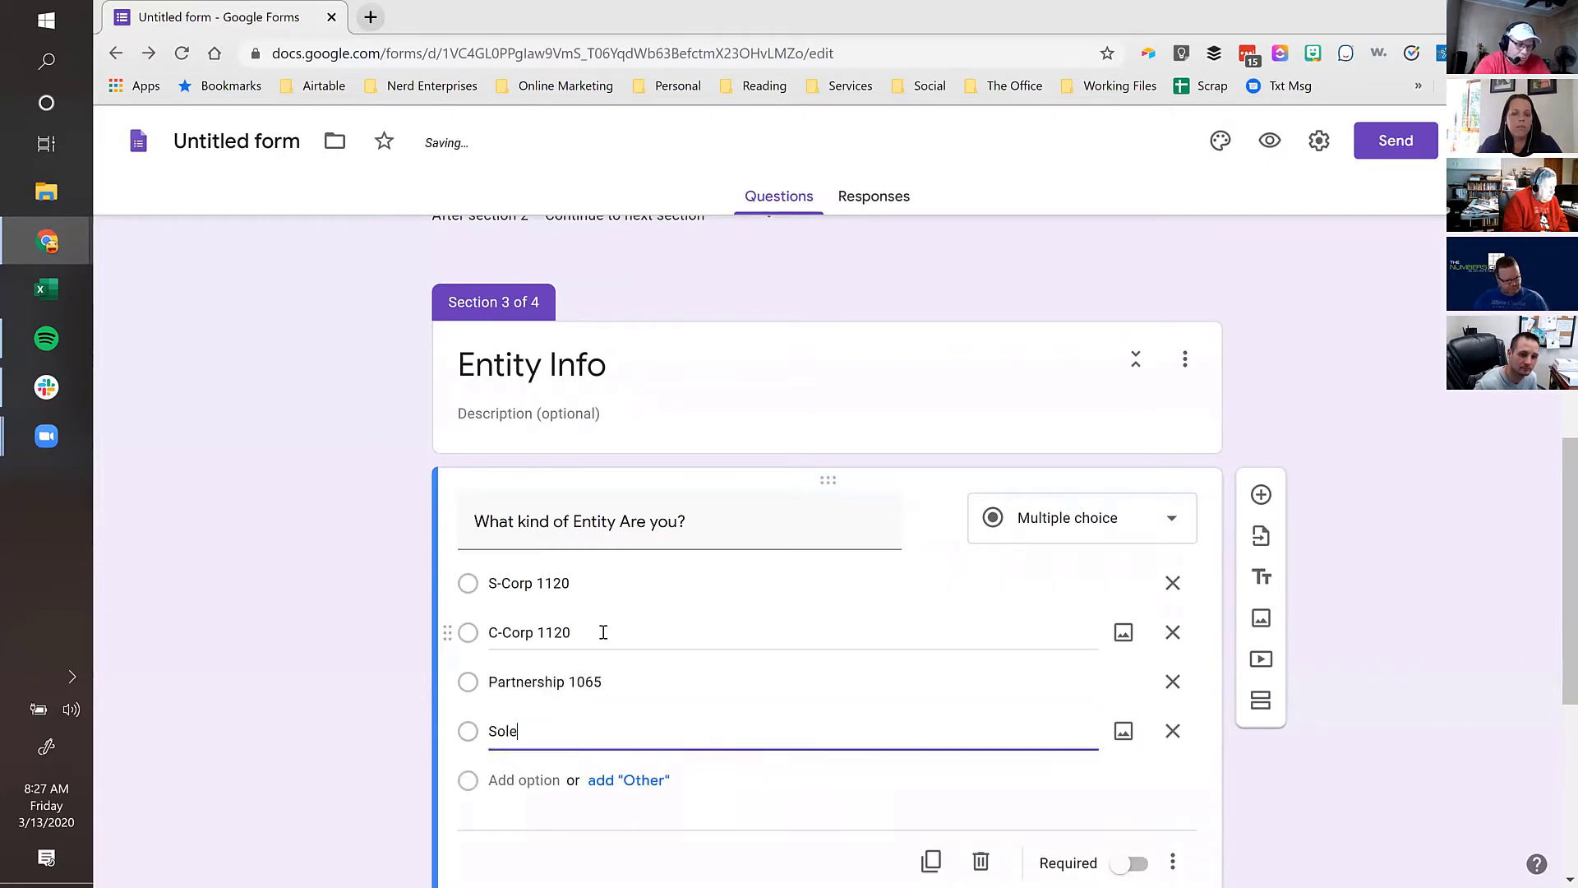
type(" Proor")
key("BackSpace")
key("BackSpace")
key("BackSpace")
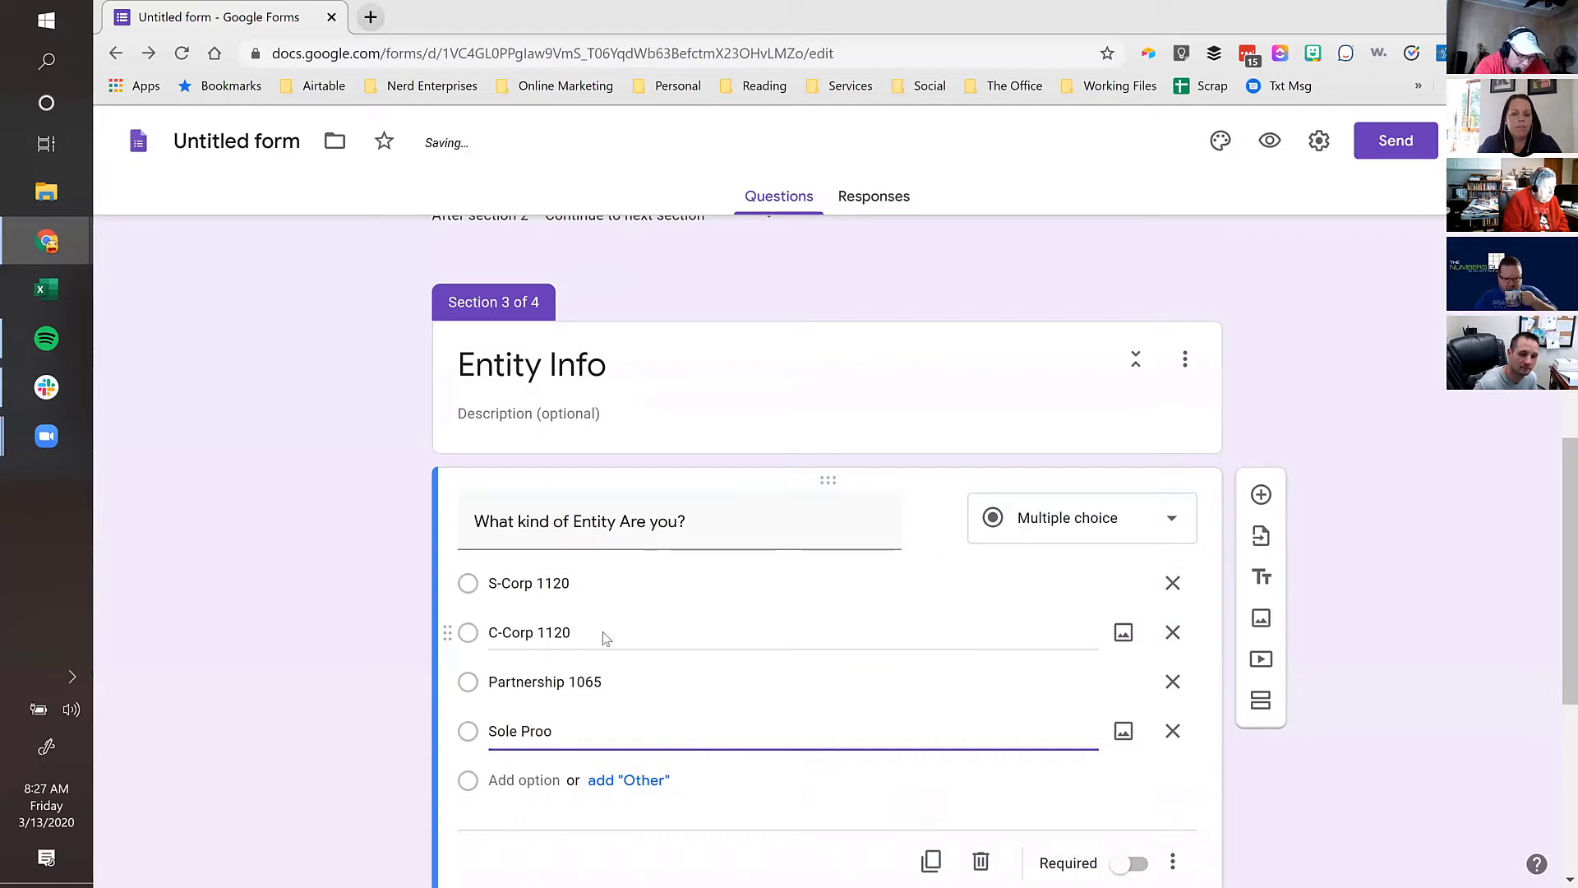
type("oprietor")
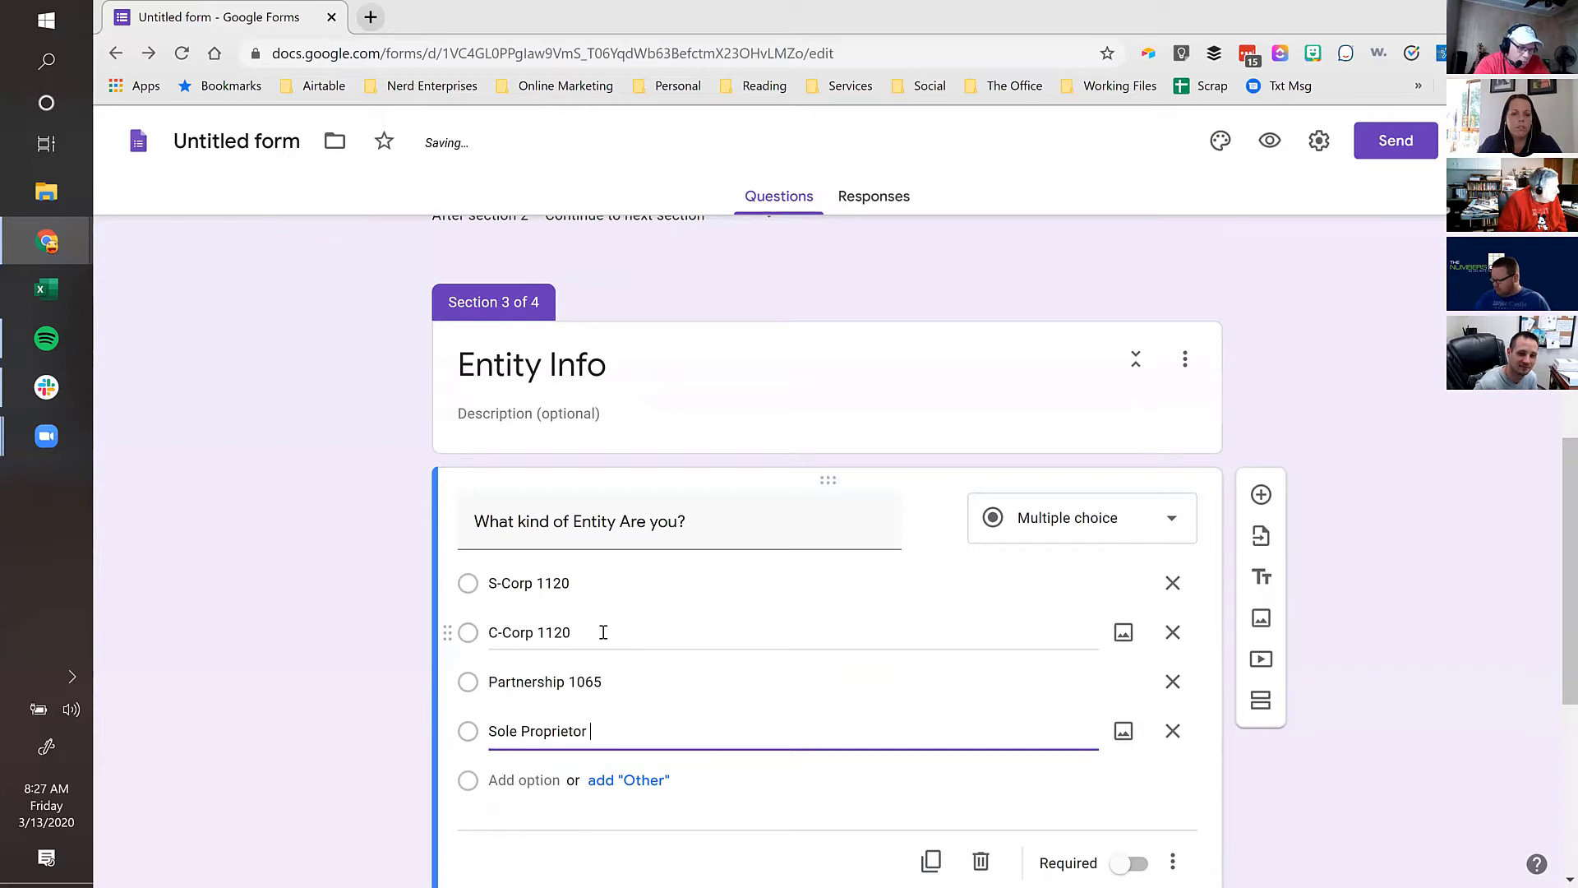
type(" Form 1040")
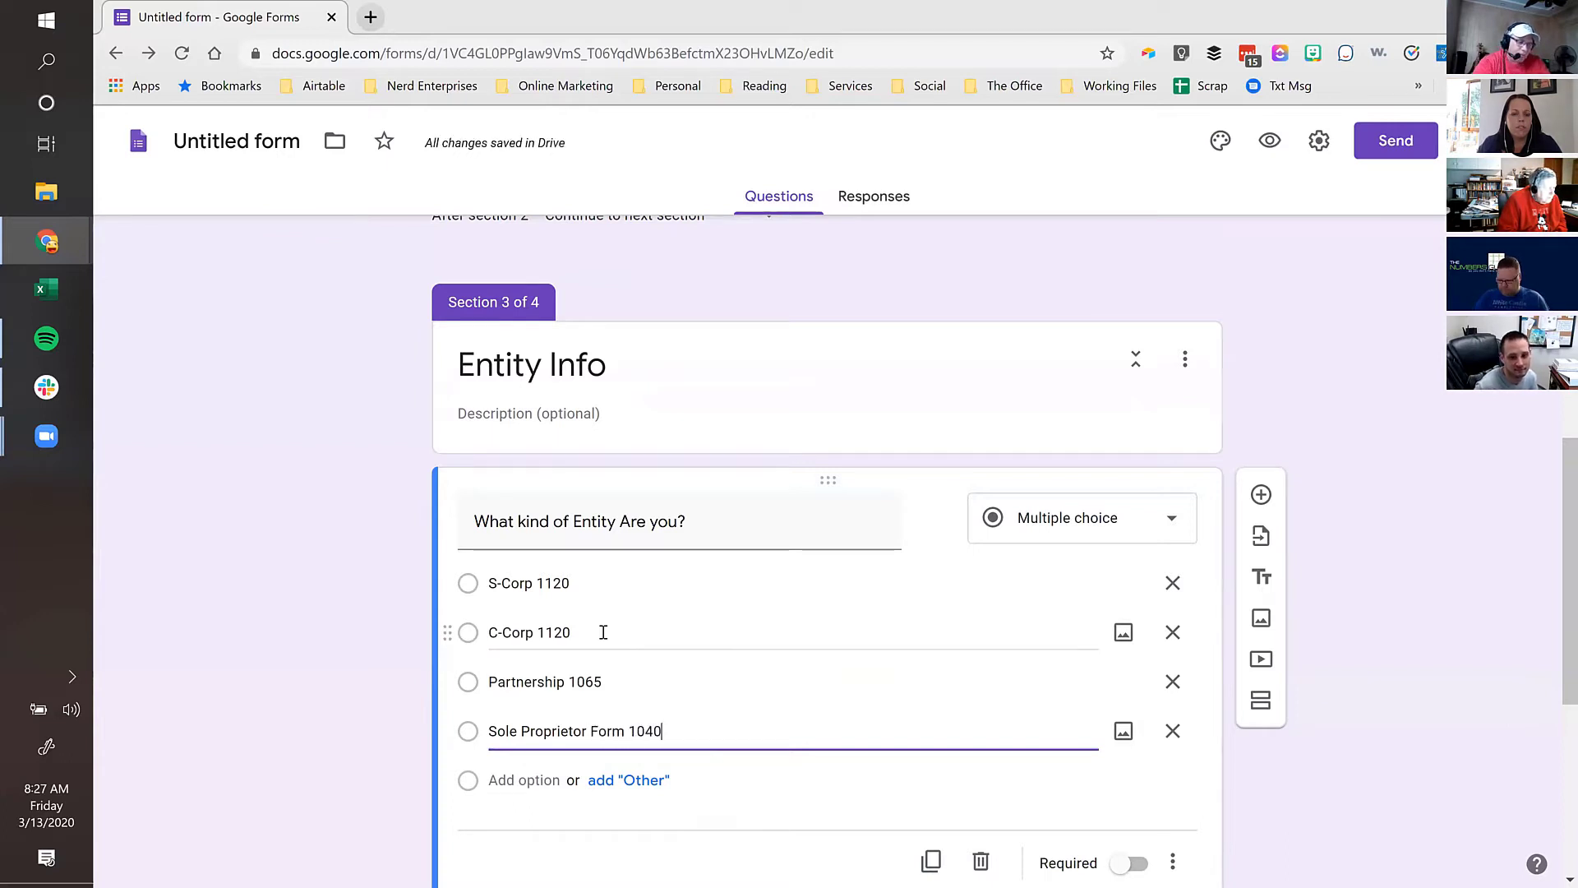
left_click(264, 550)
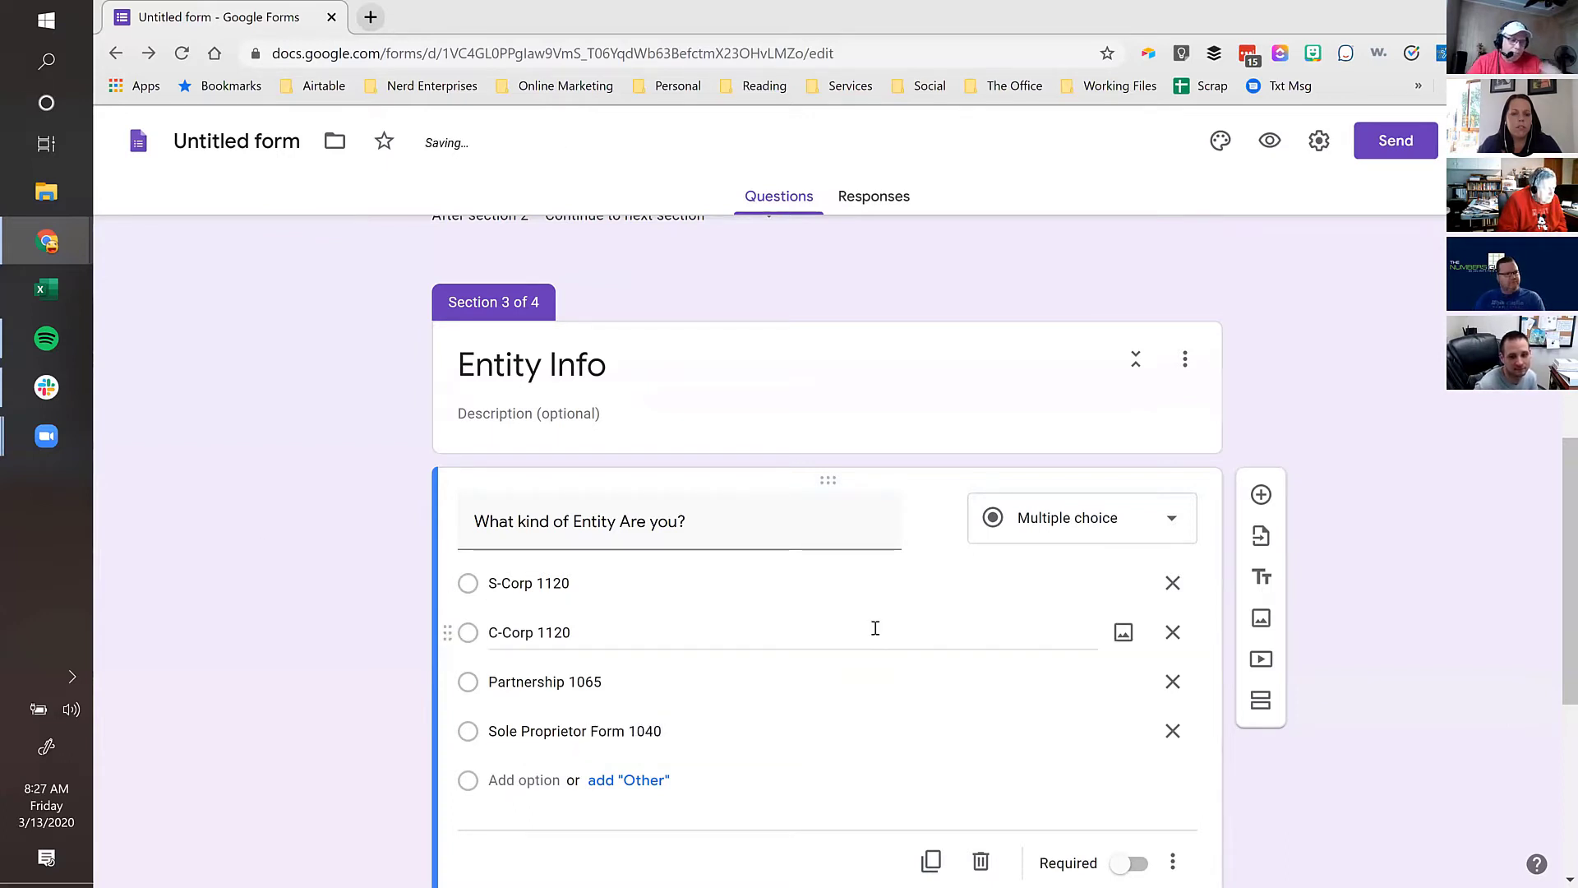
Make the entity question required and add an Other choice
scroll(846, 641, "down", 2)
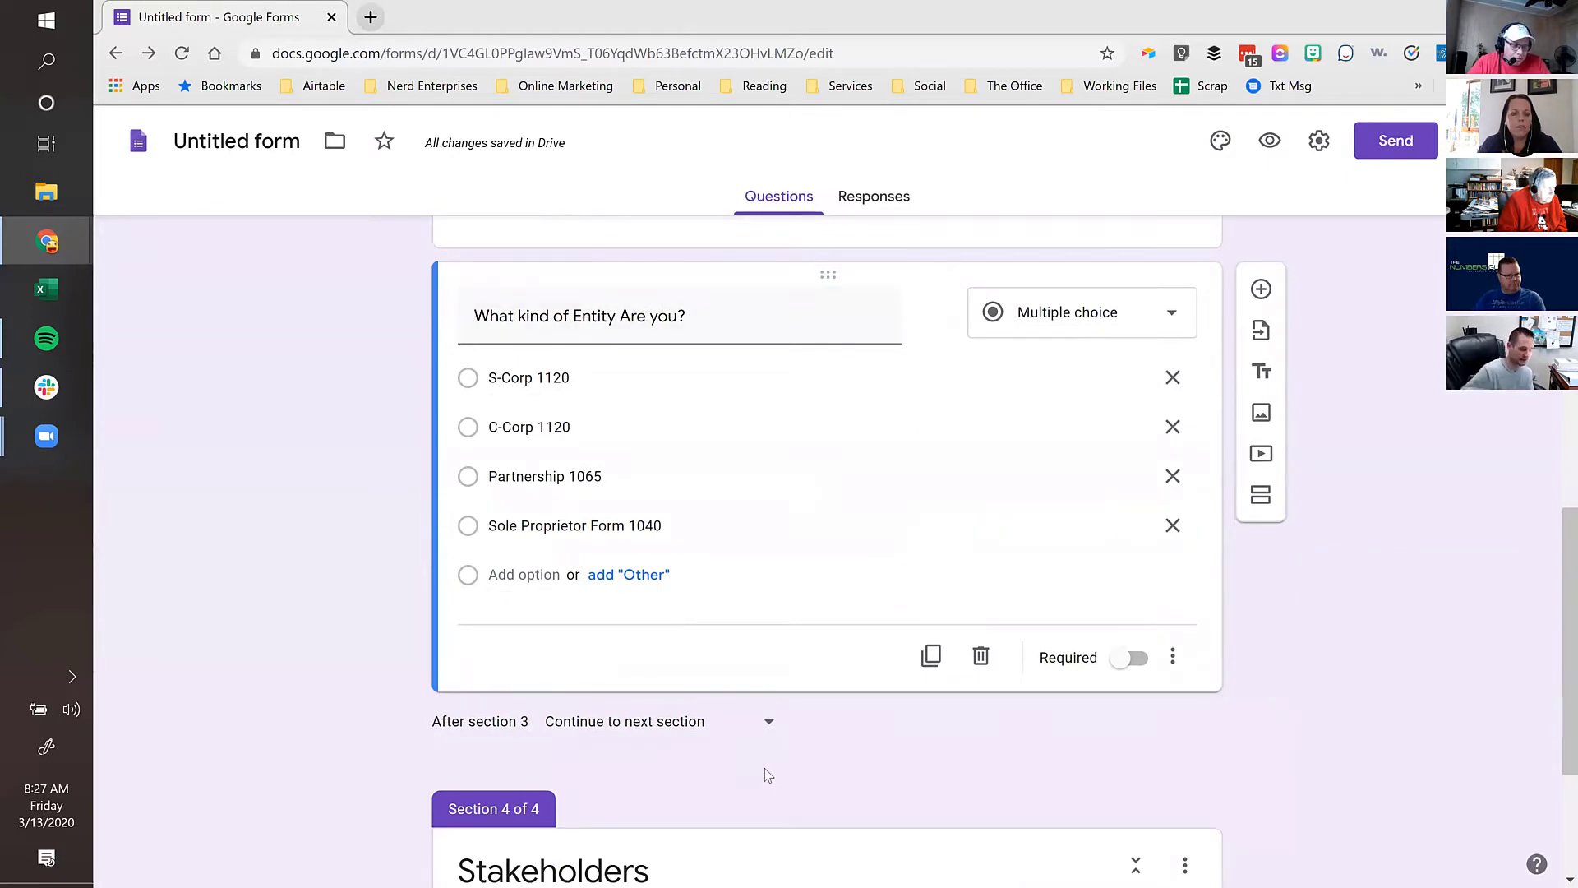
left_click(1141, 662)
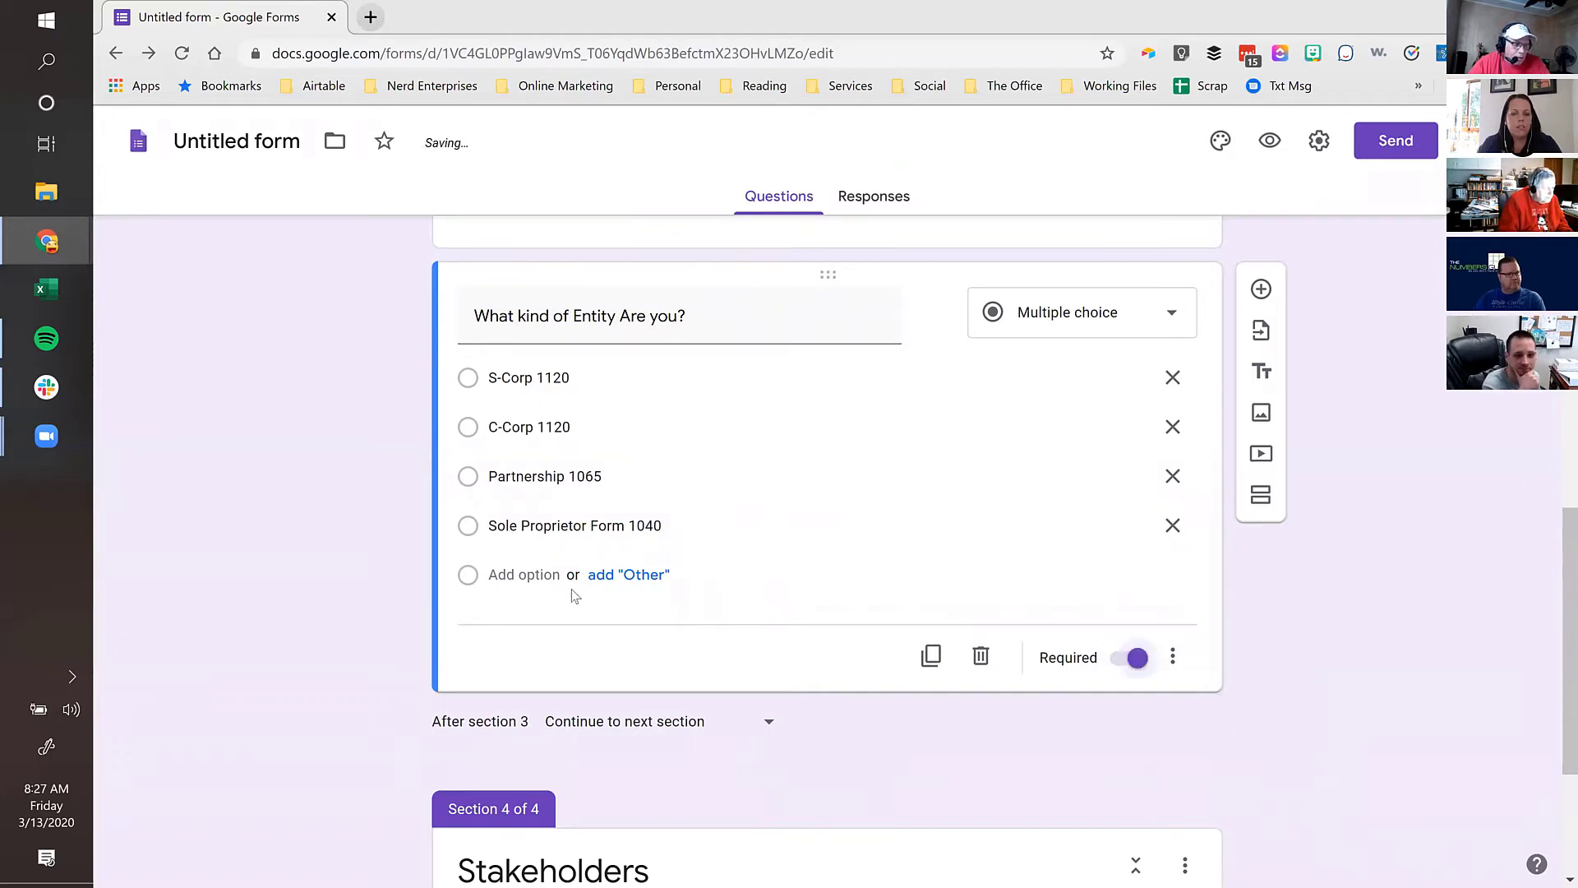
left_click(634, 575)
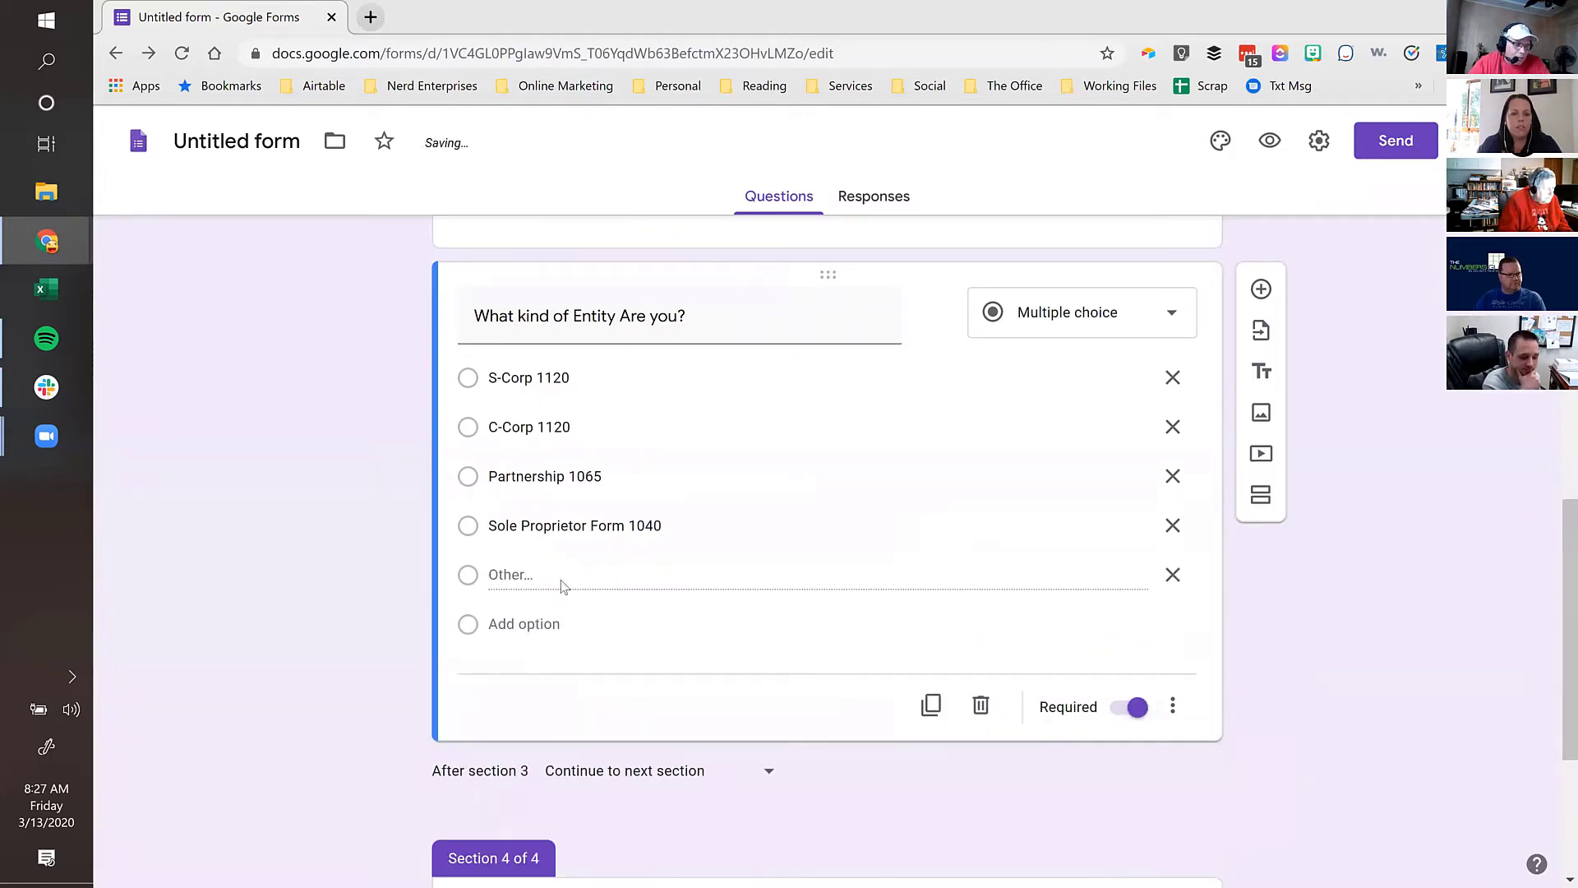
Insert a 'Not Sure' choice right after Sole Proprietor Form 1040
left_click(539, 525)
left_click(519, 580)
left_click(684, 519)
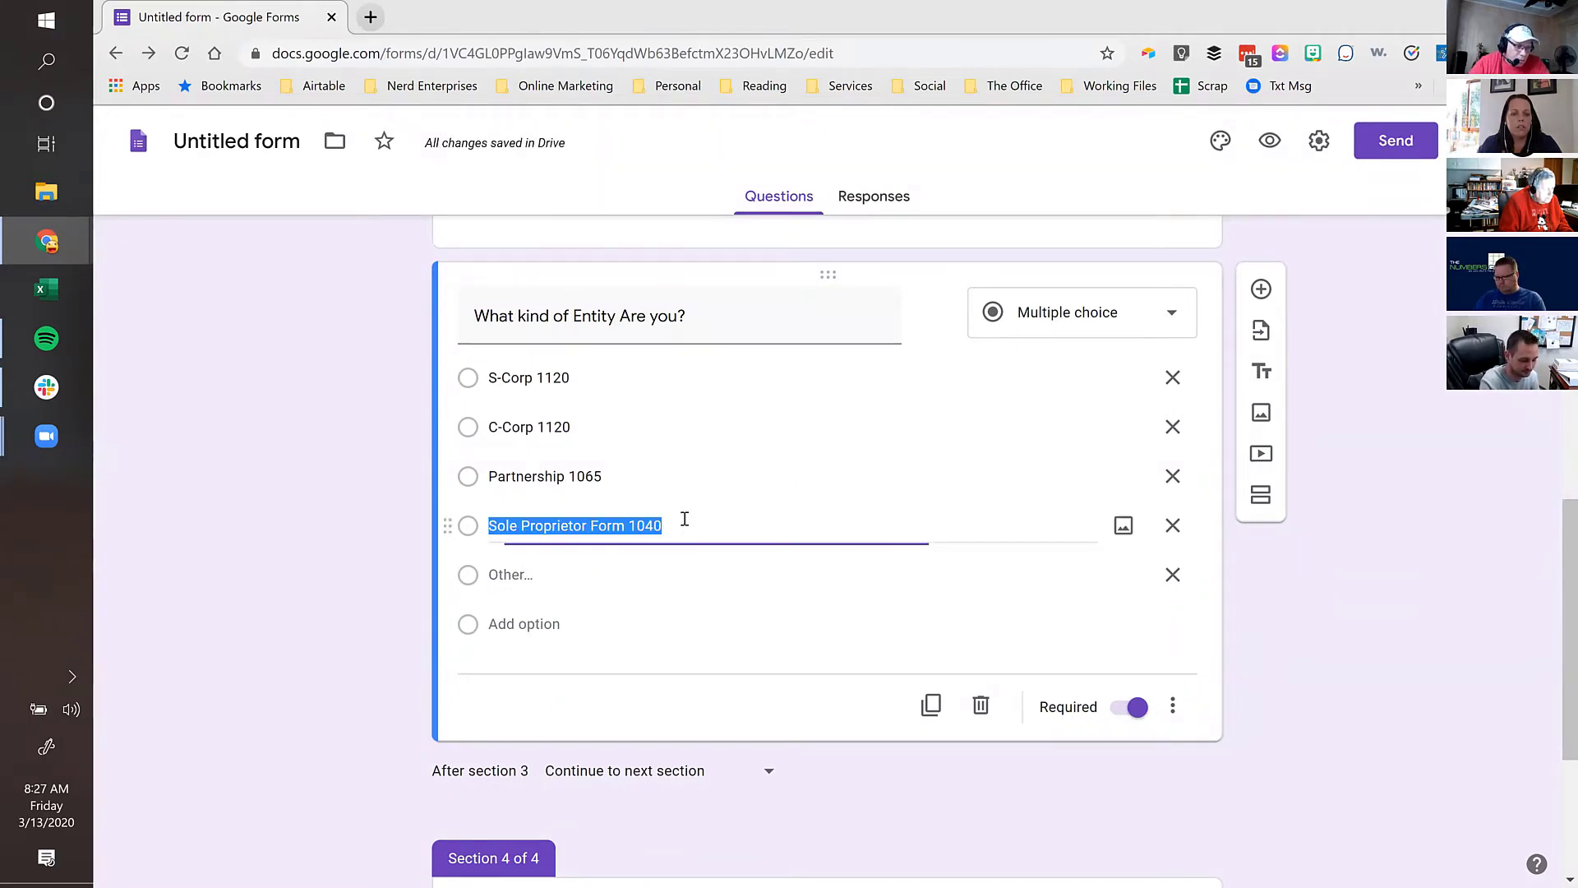
key("Return")
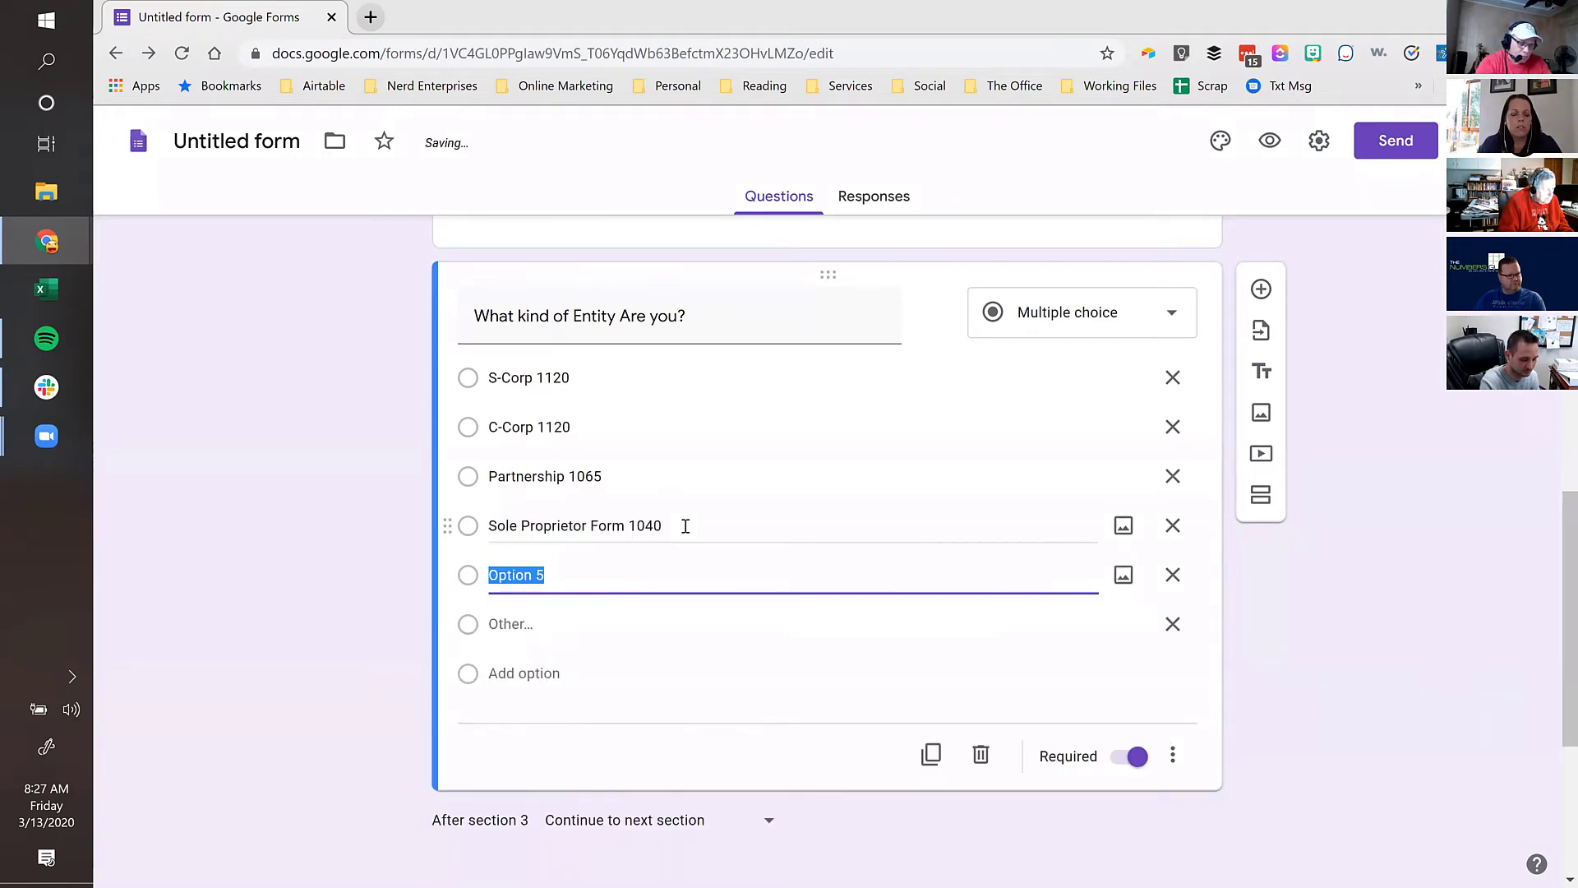
type("Not Sure")
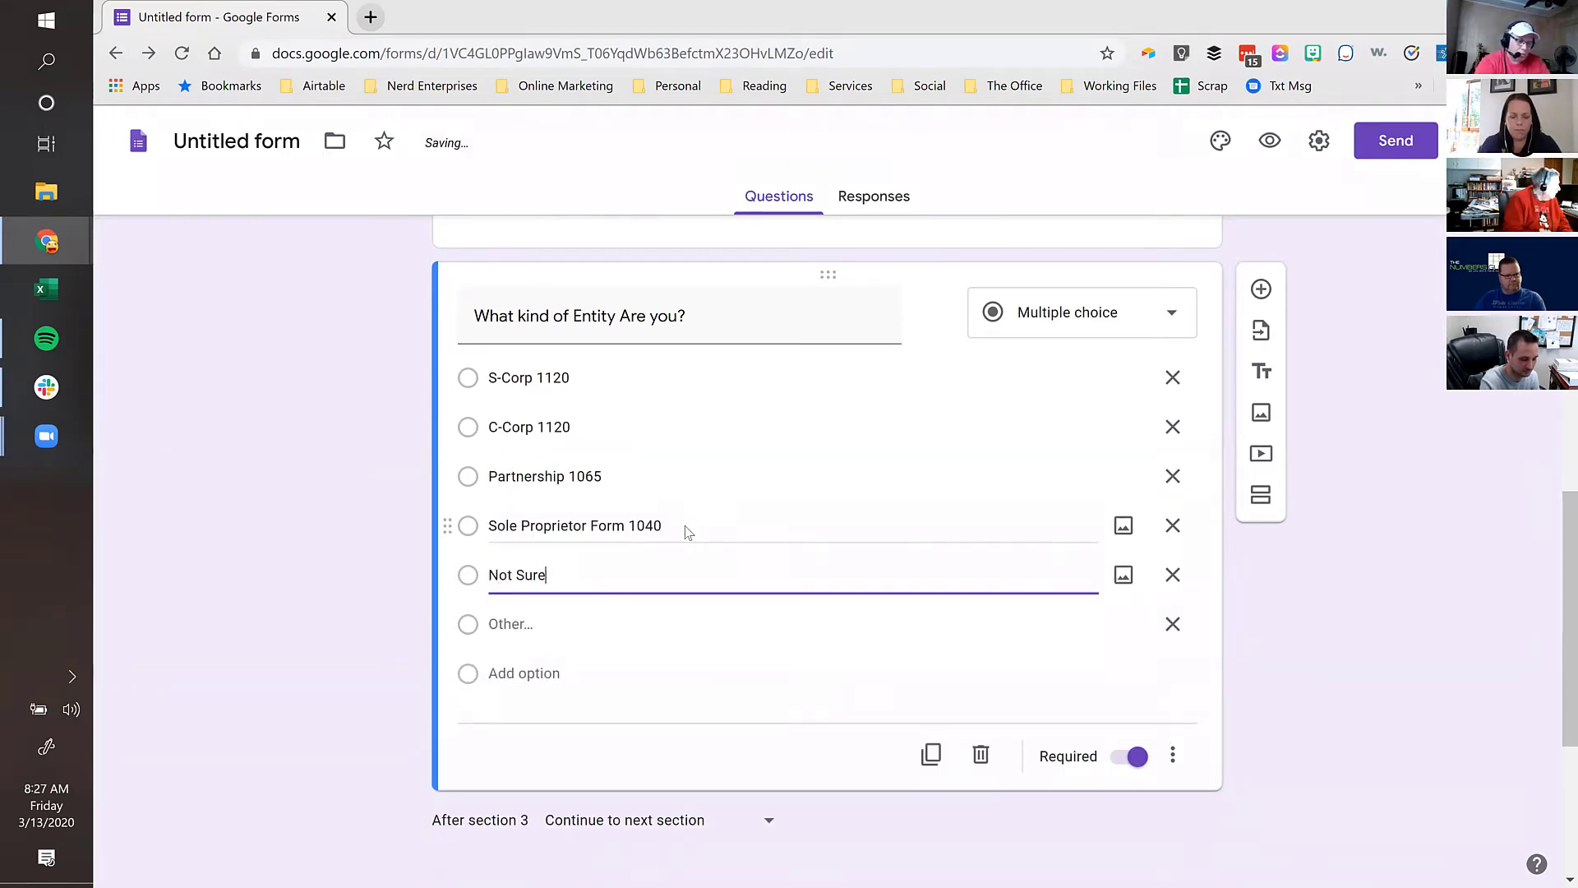
left_click(1427, 599)
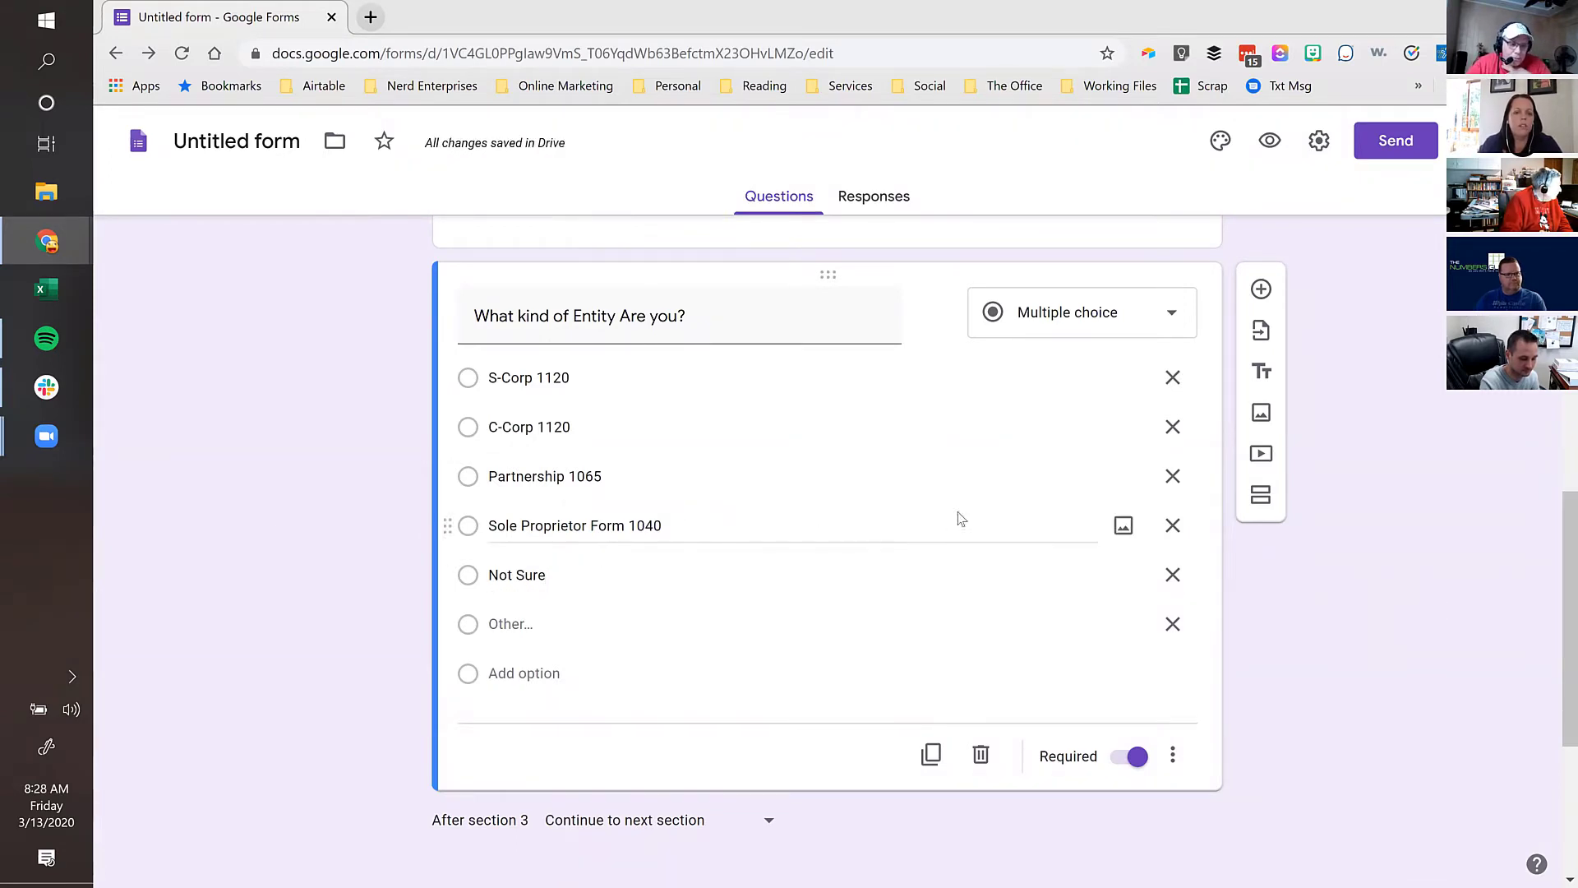
Turn on 'Go to section based on answer' for the entity question
left_click(1173, 760)
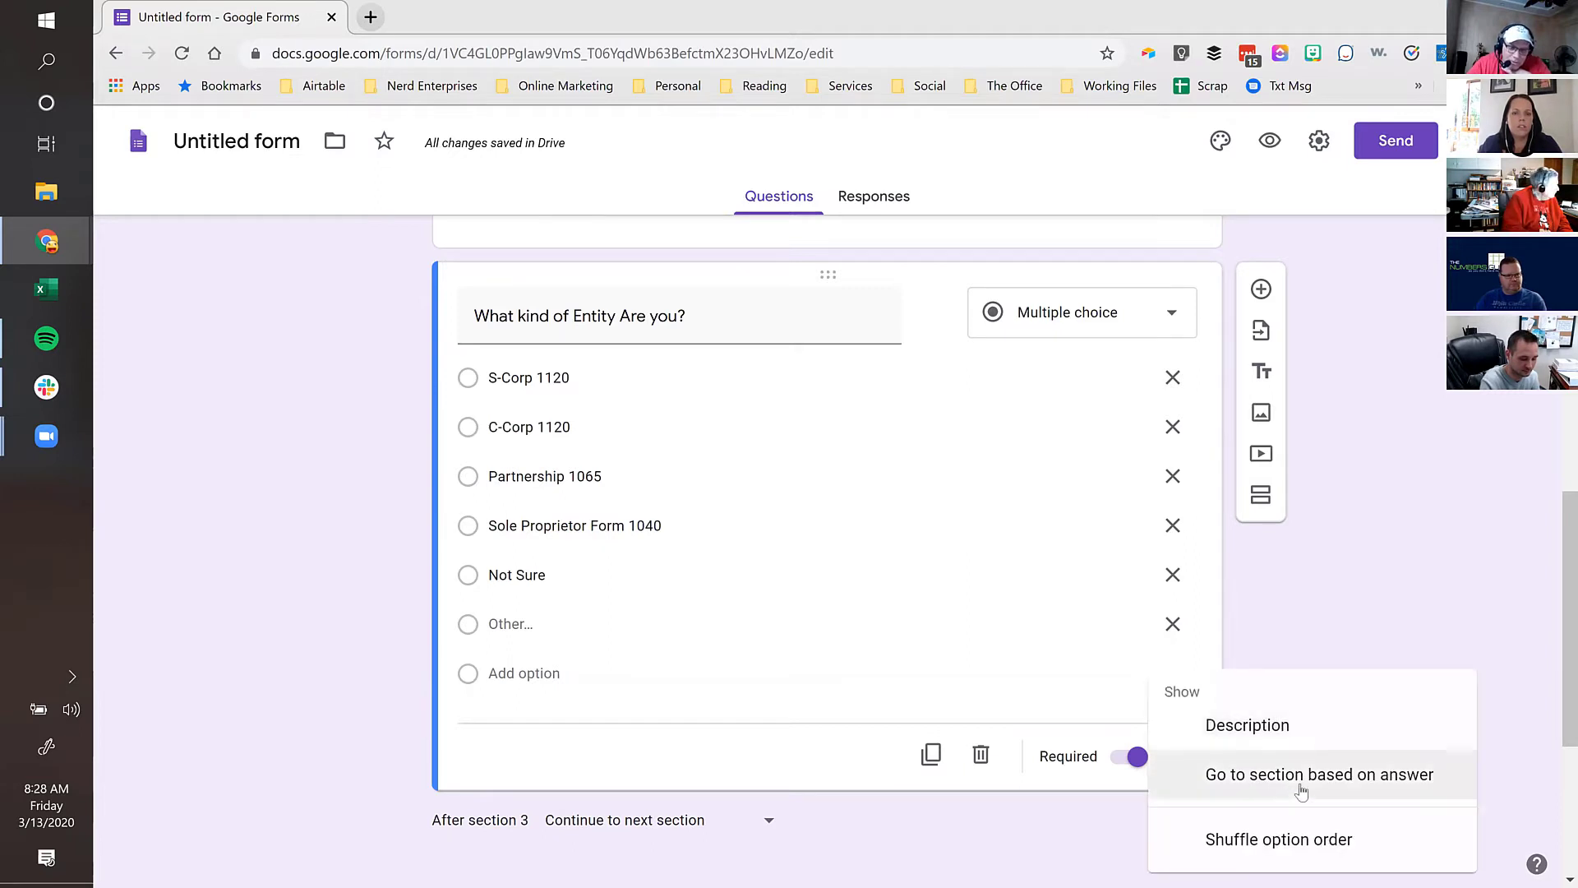
left_click(1221, 643)
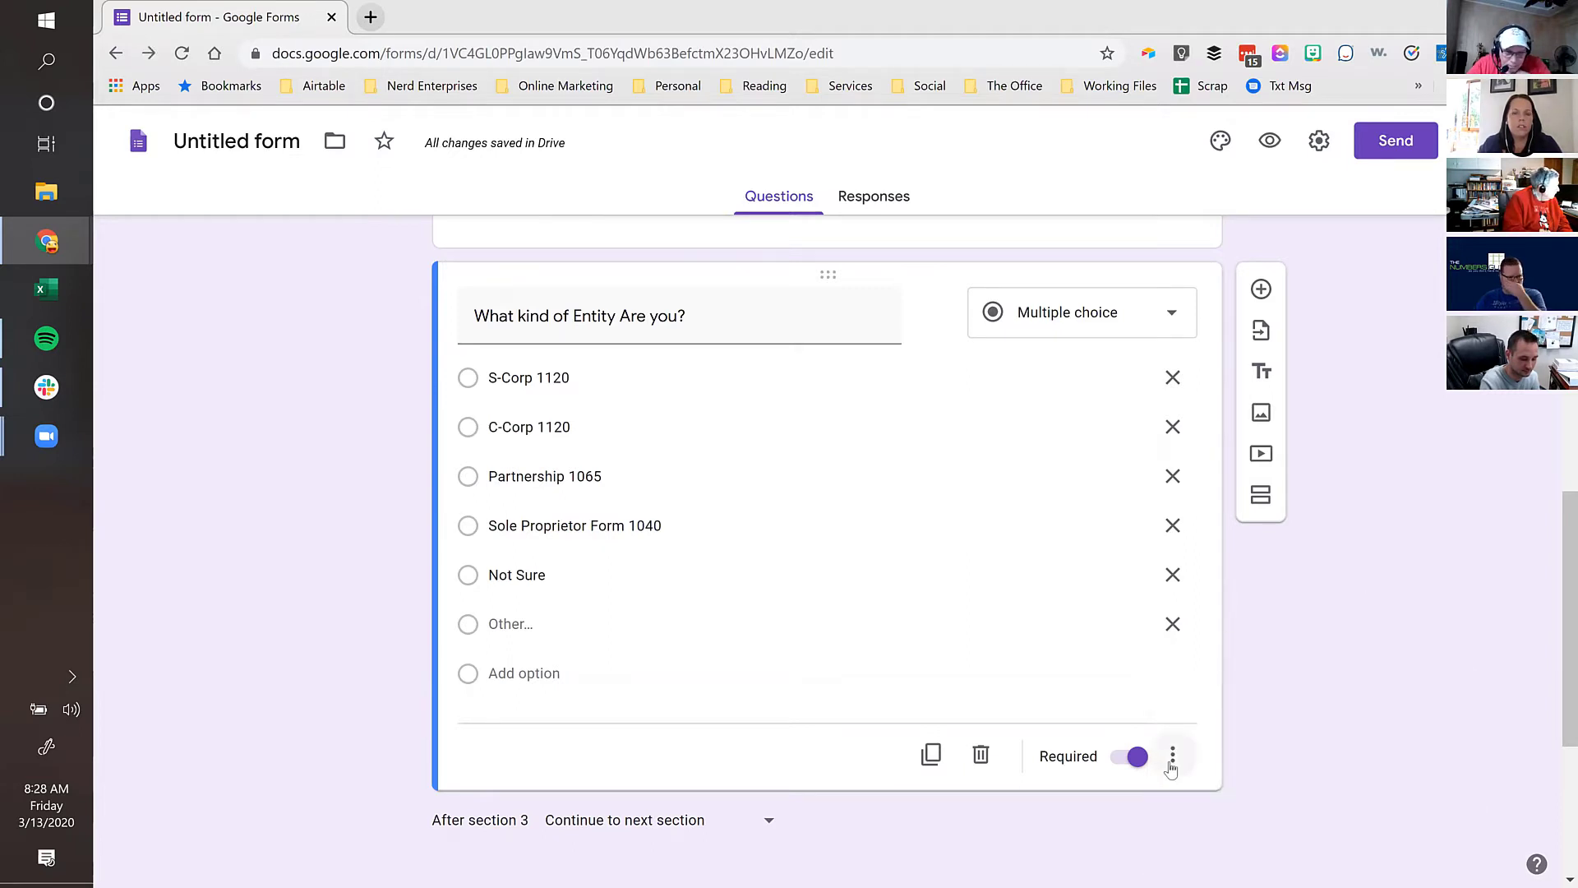
scroll(1184, 658, "down", 3)
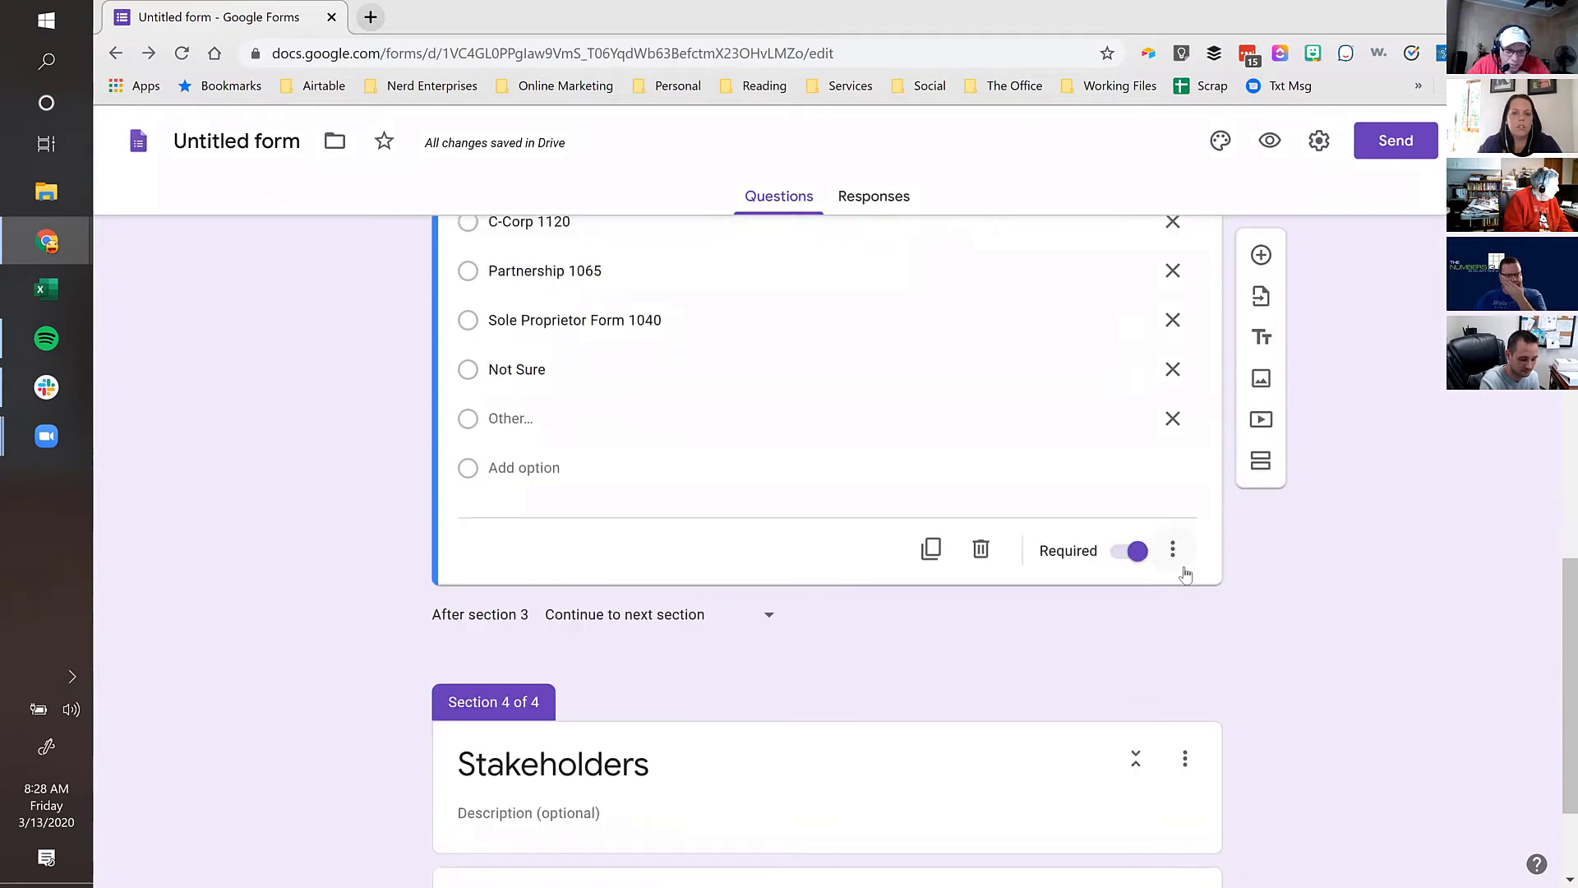
left_click(1173, 550)
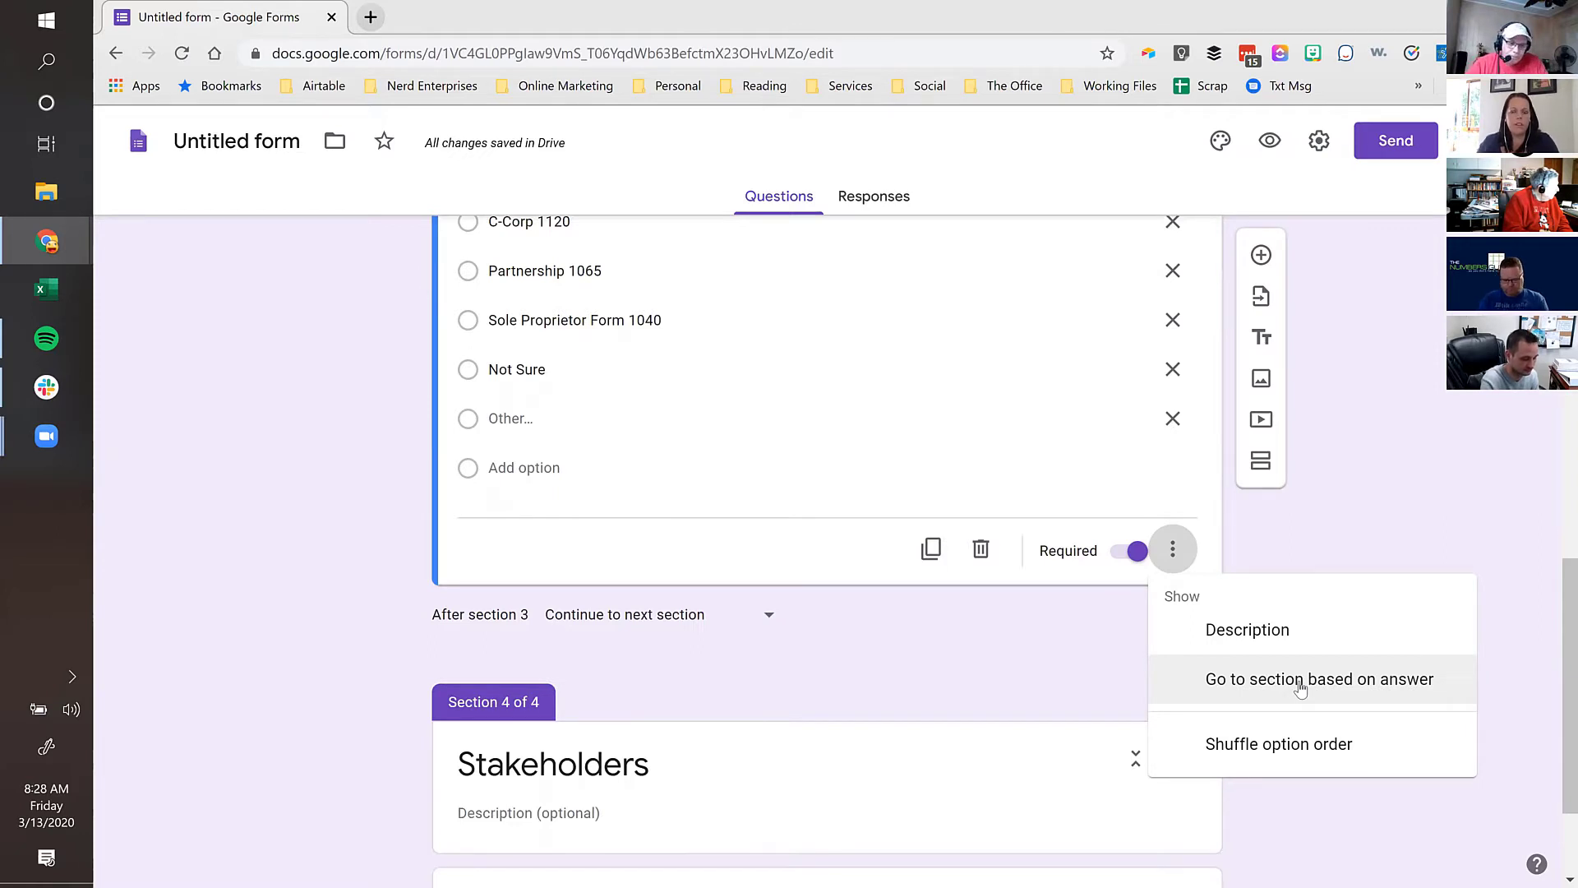
left_click(1299, 688)
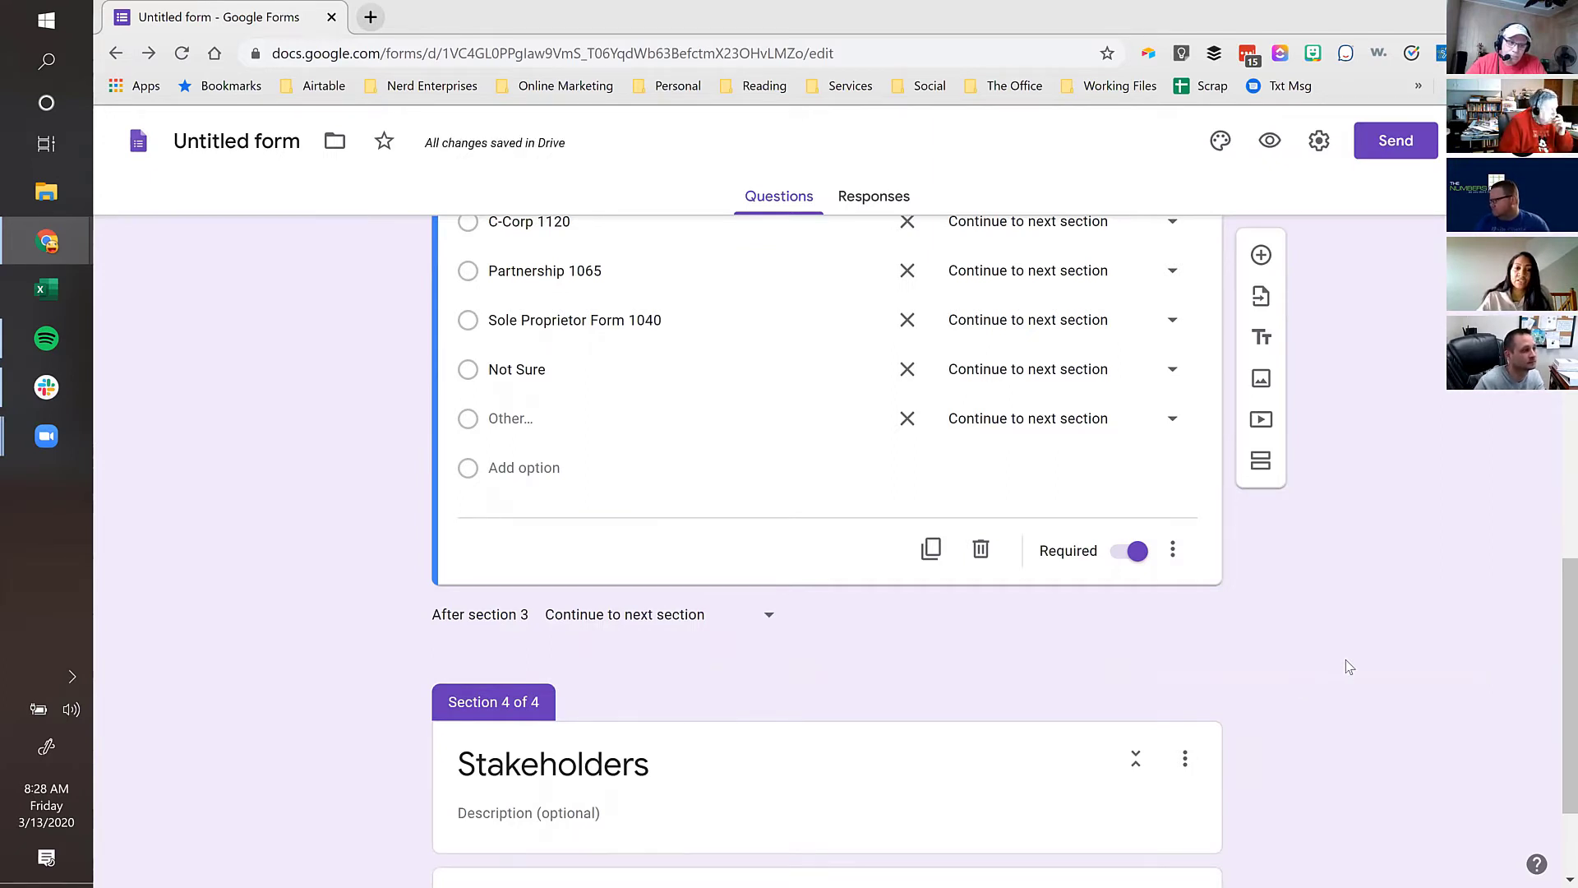
scroll(1349, 667, "up", 1)
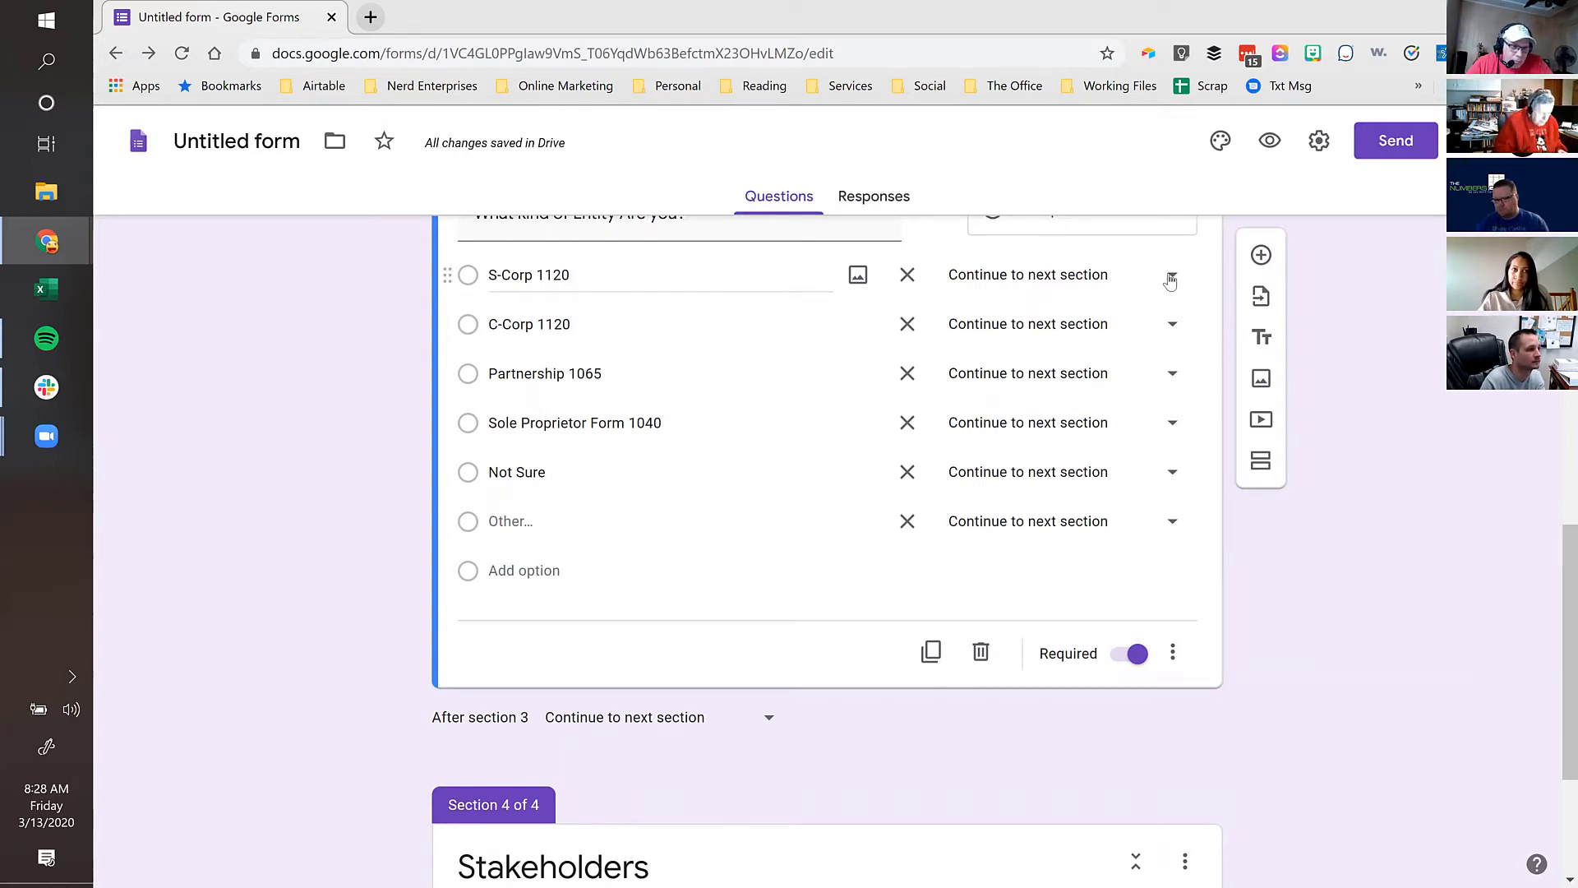
Route both S-Corp 1120 and C-Corp 1120 answers to section 4 (Stakeholders)
left_click(1170, 280)
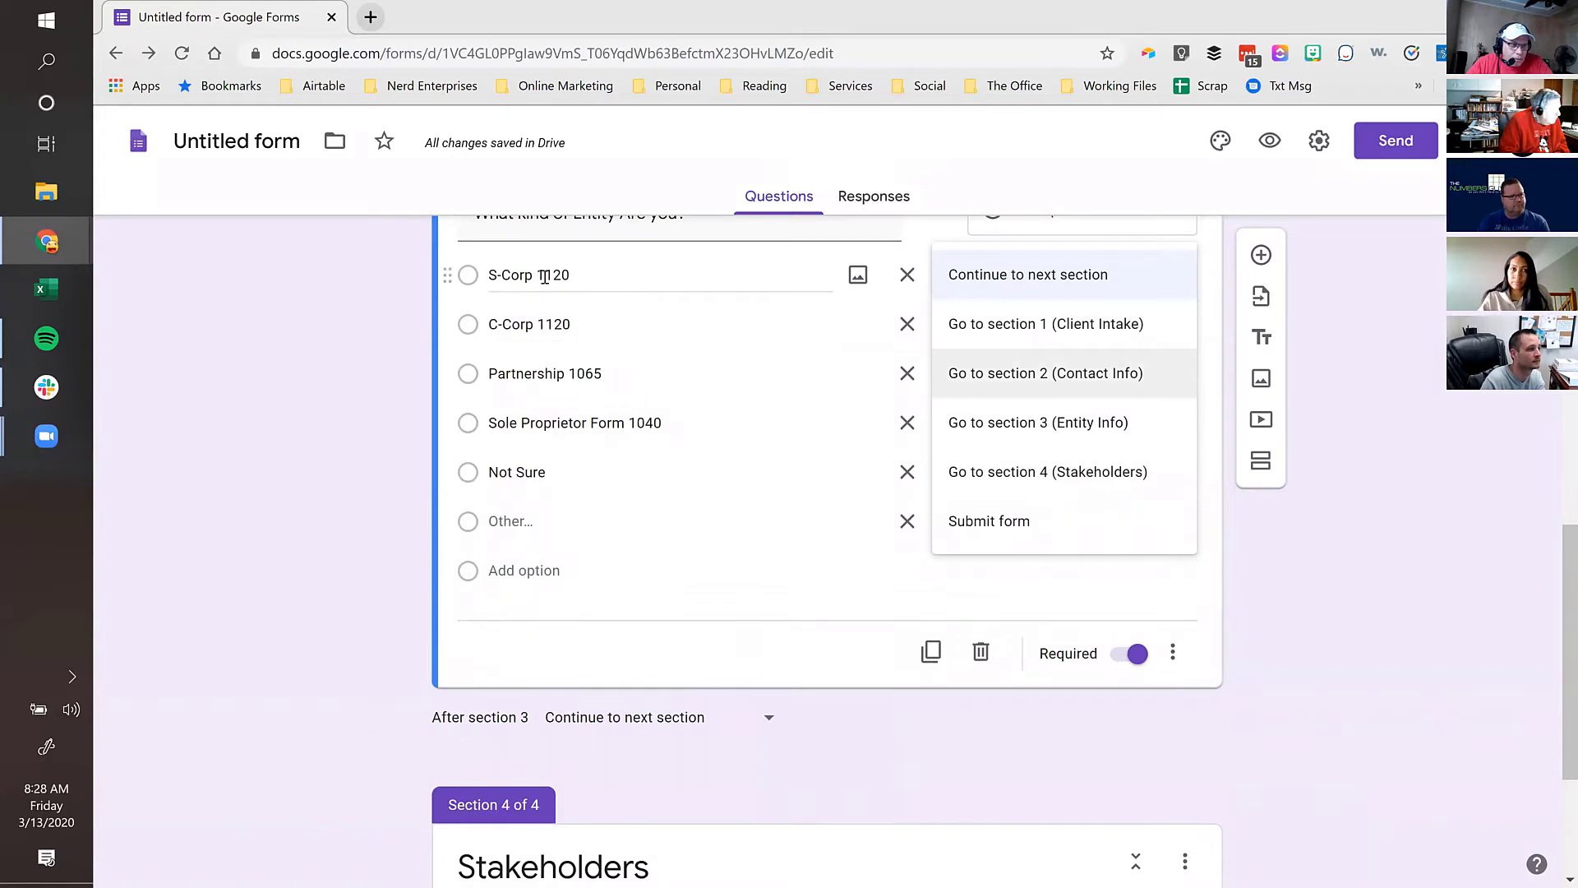
left_click(1042, 473)
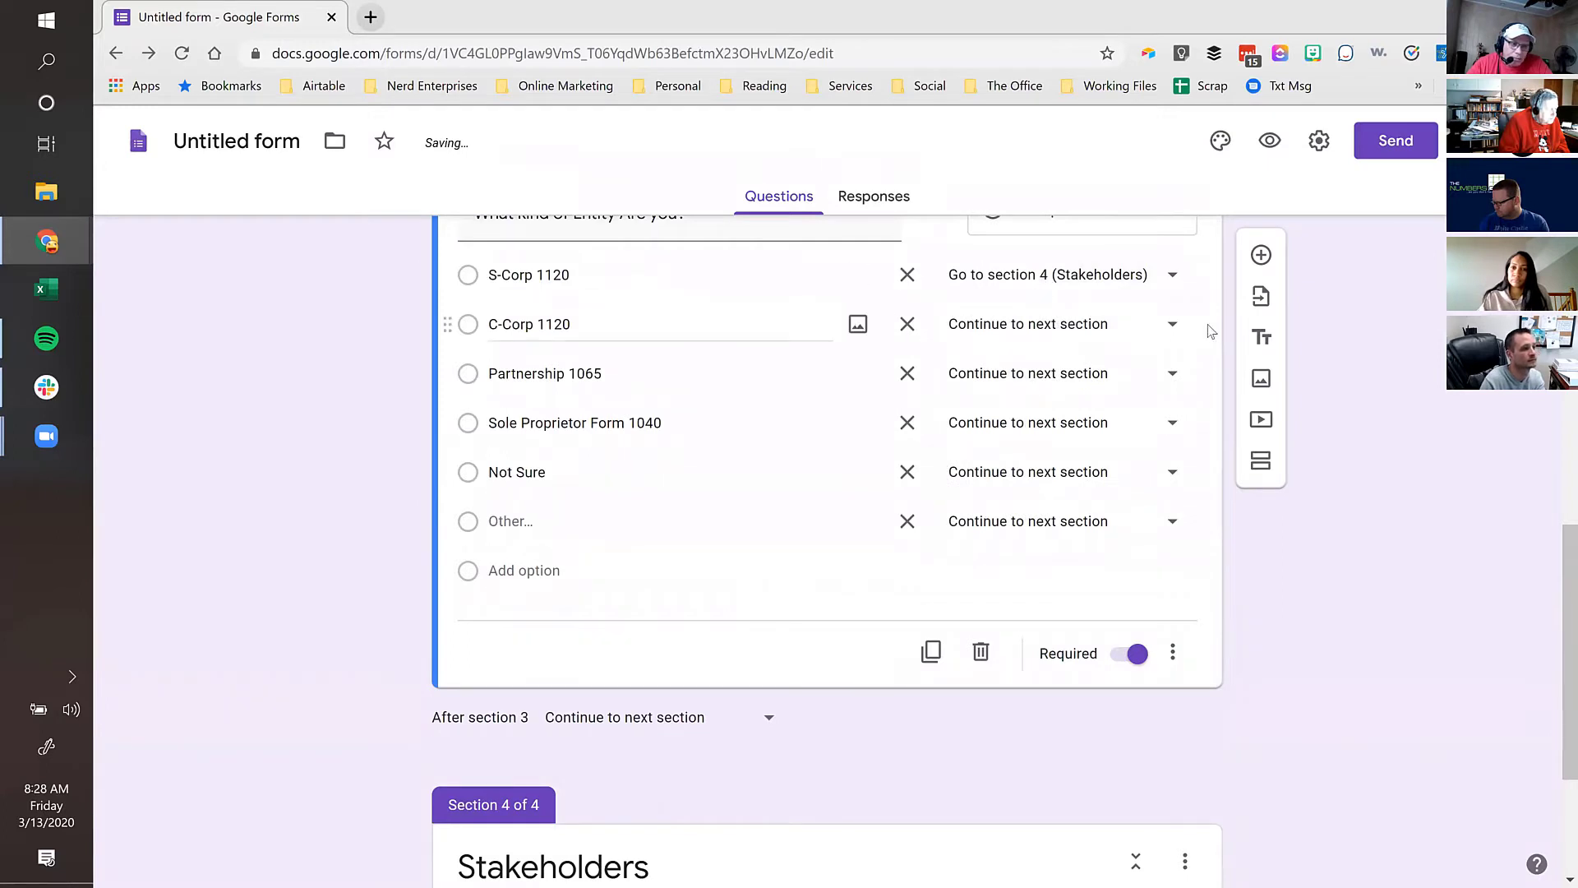
left_click(1171, 325)
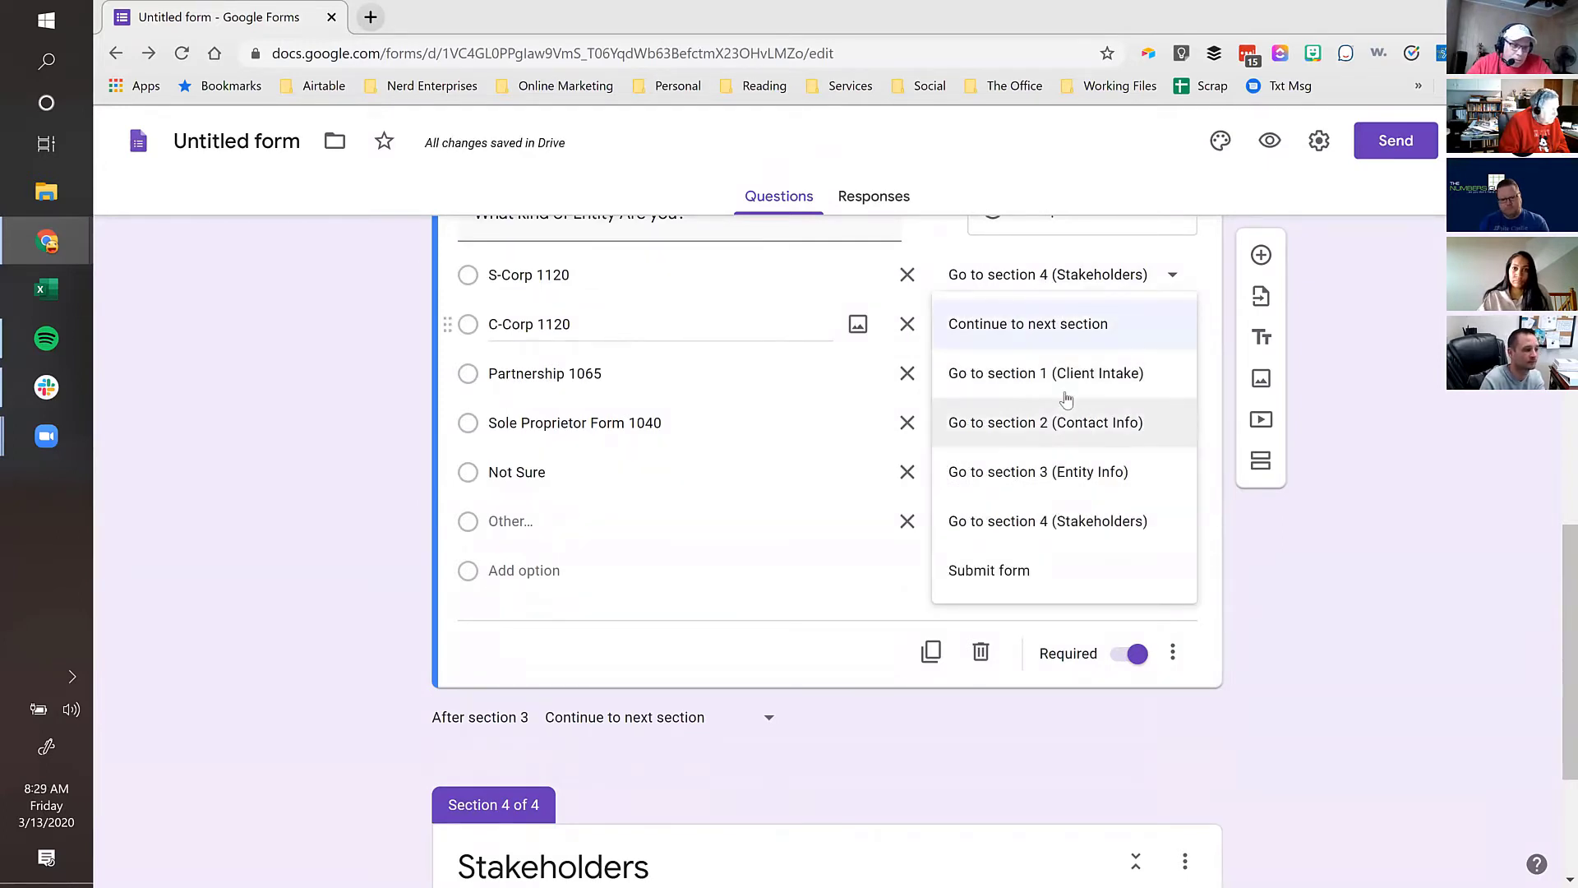
left_click(1053, 520)
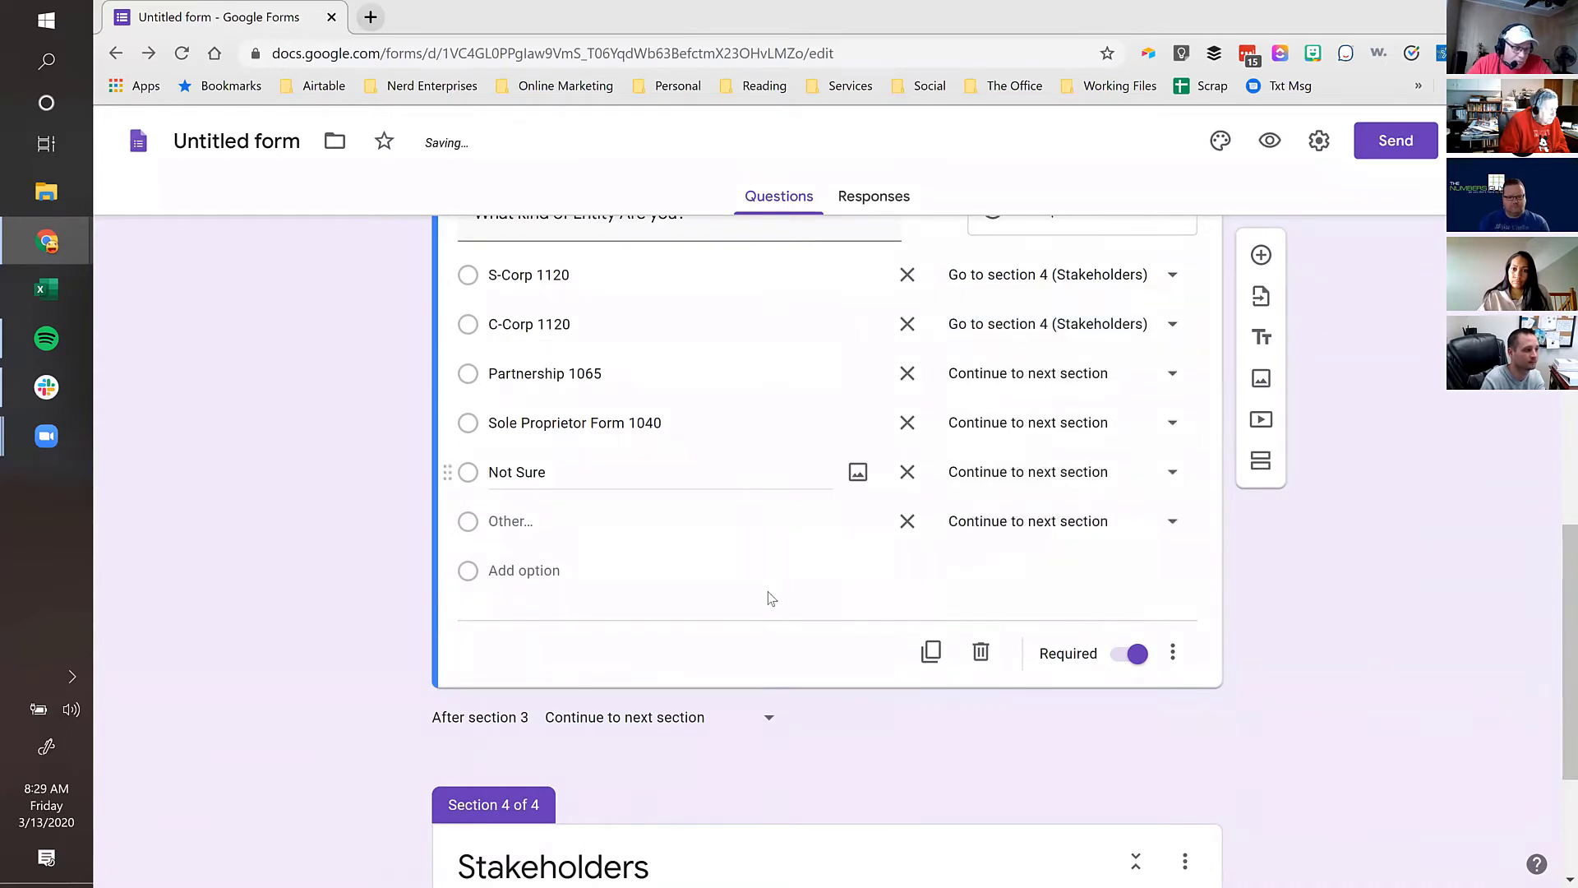
scroll(771, 598, "down", 3)
Replace the Stakeholders section title with 'Corpooration Info'
double_click(649, 589)
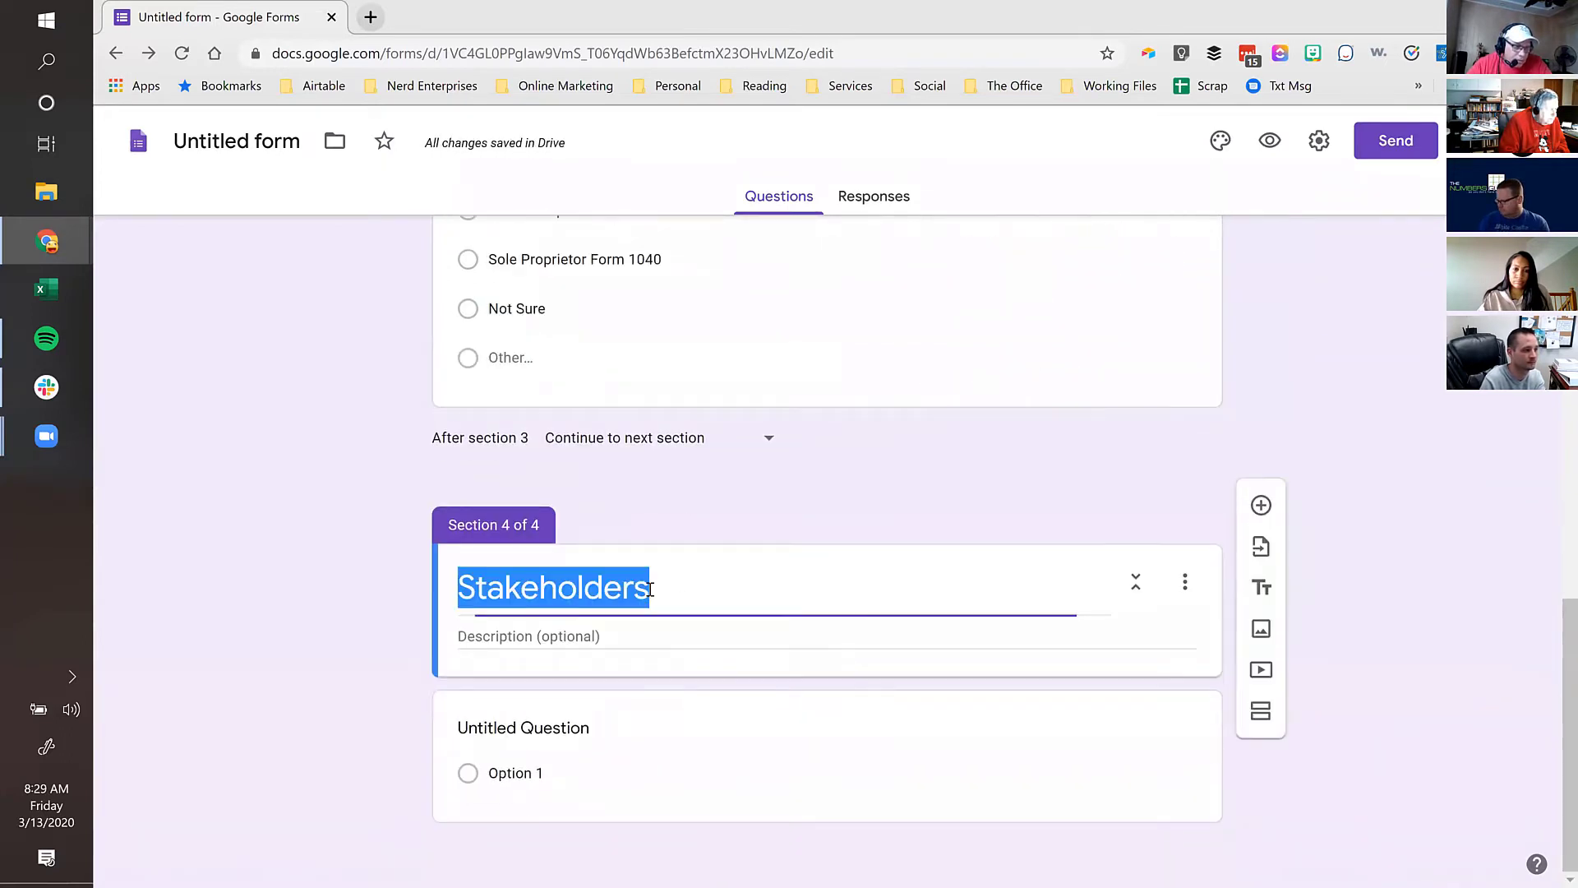
type("Corpo")
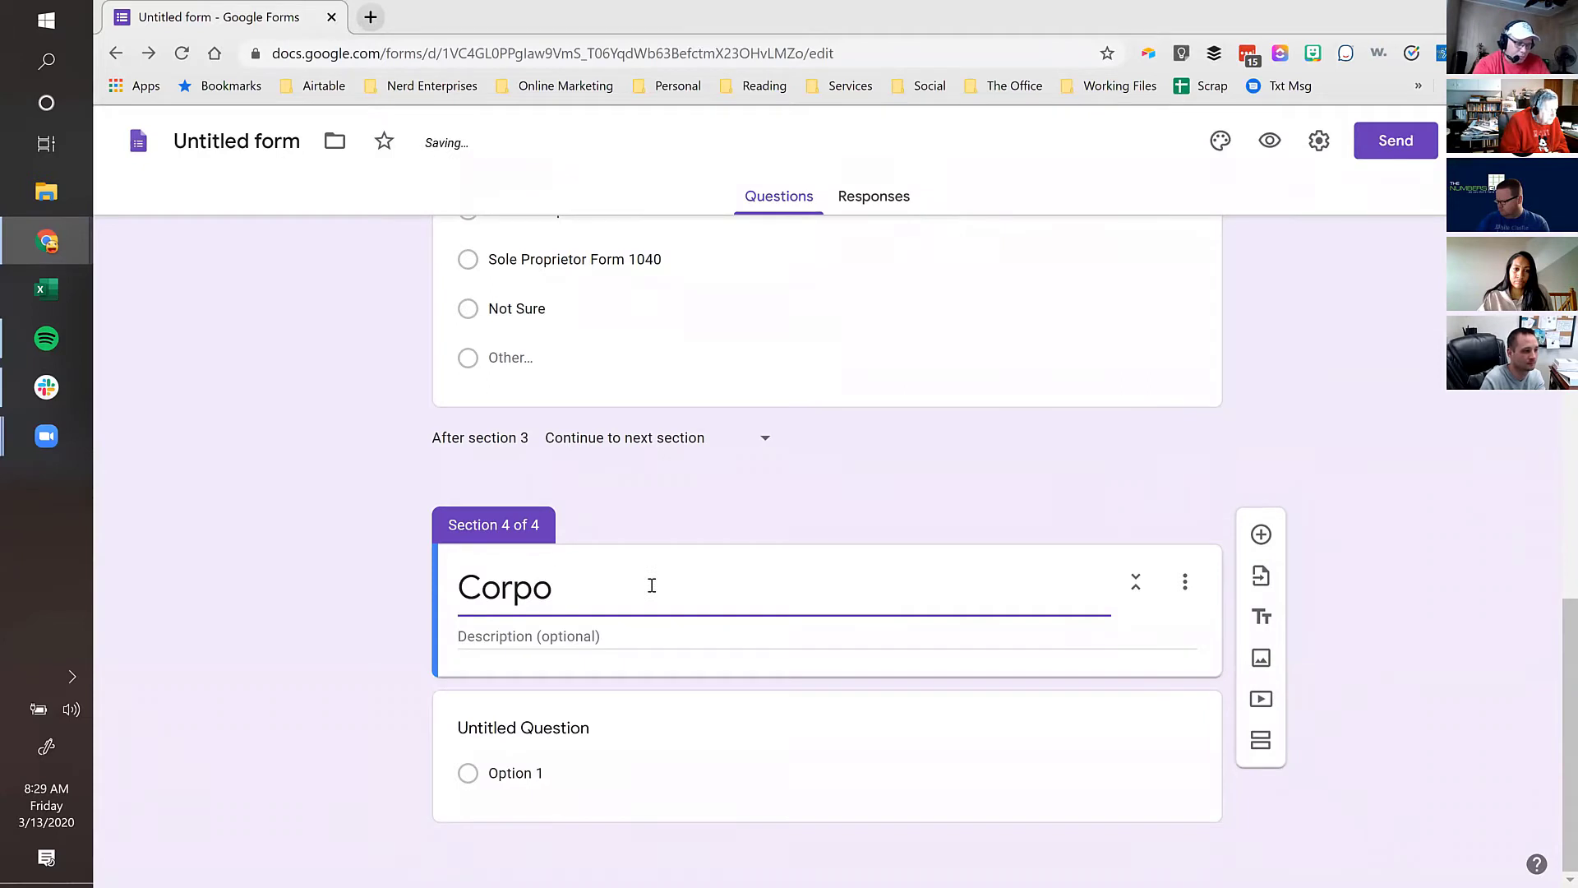
type("ation")
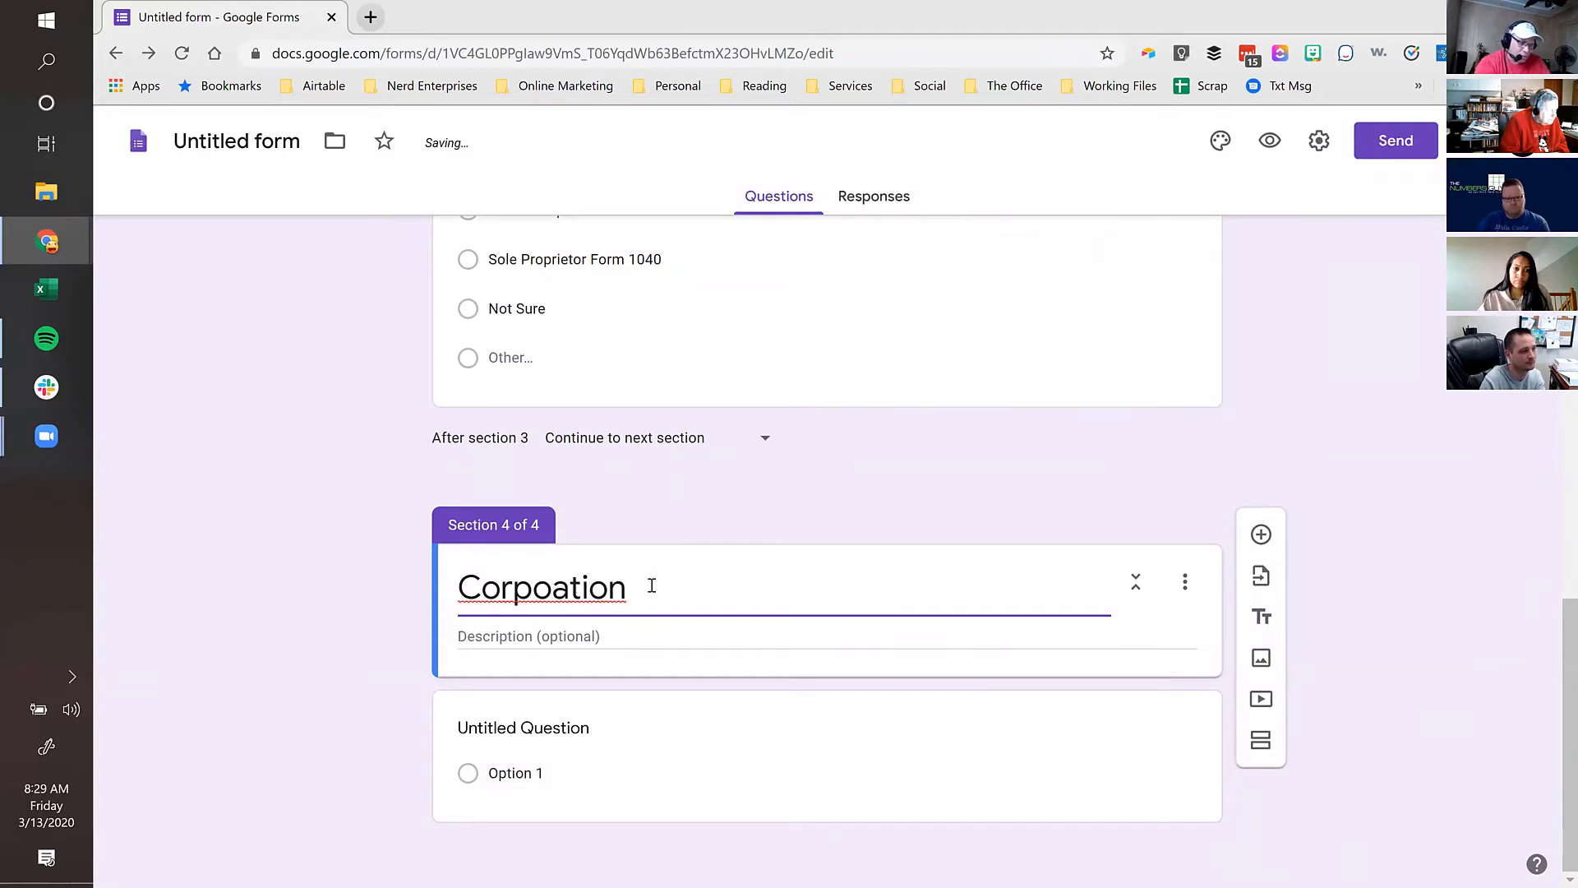
double_click(652, 585)
type("Corpooratio")
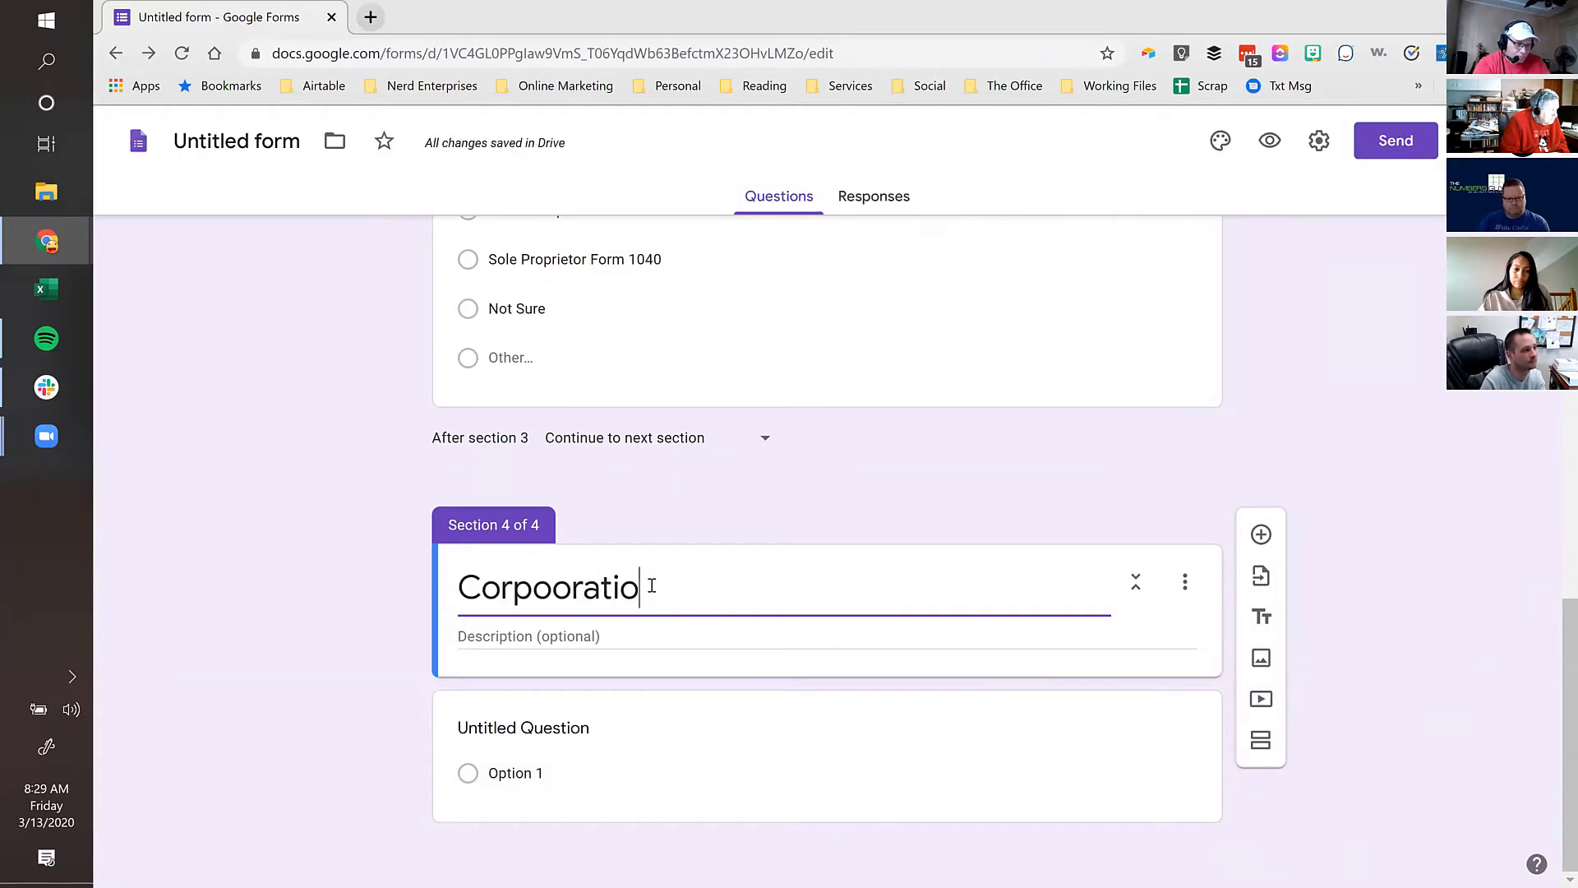
type("n Info")
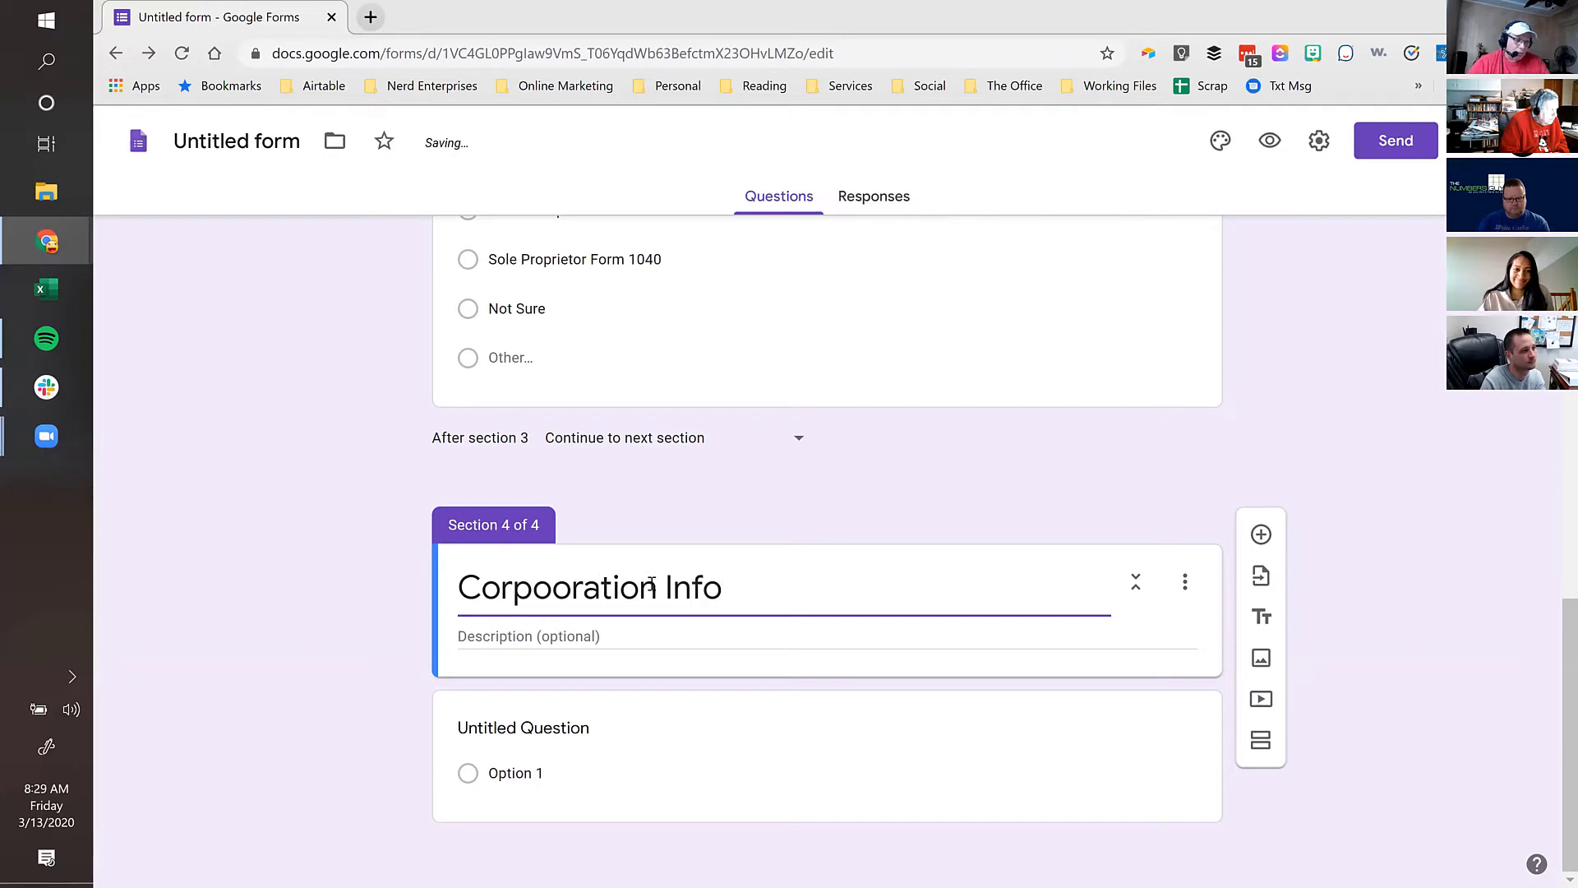
left_click(402, 633)
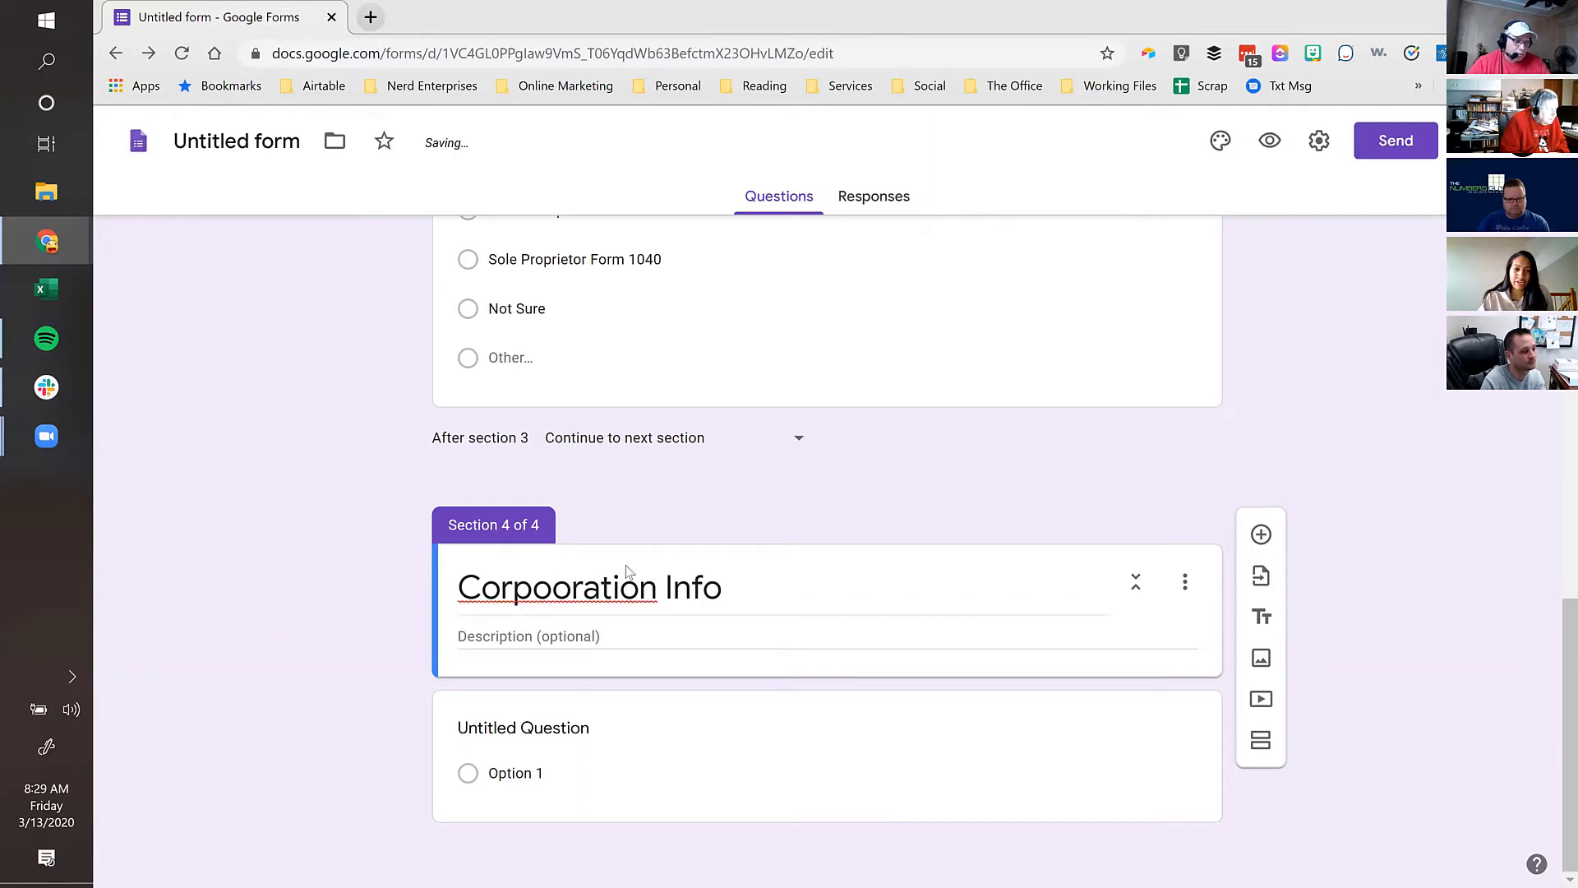
Fix the typo by removing the extra 'o' so the title reads 'Corporation Info'
triple_click(553, 589)
right_click(552, 590)
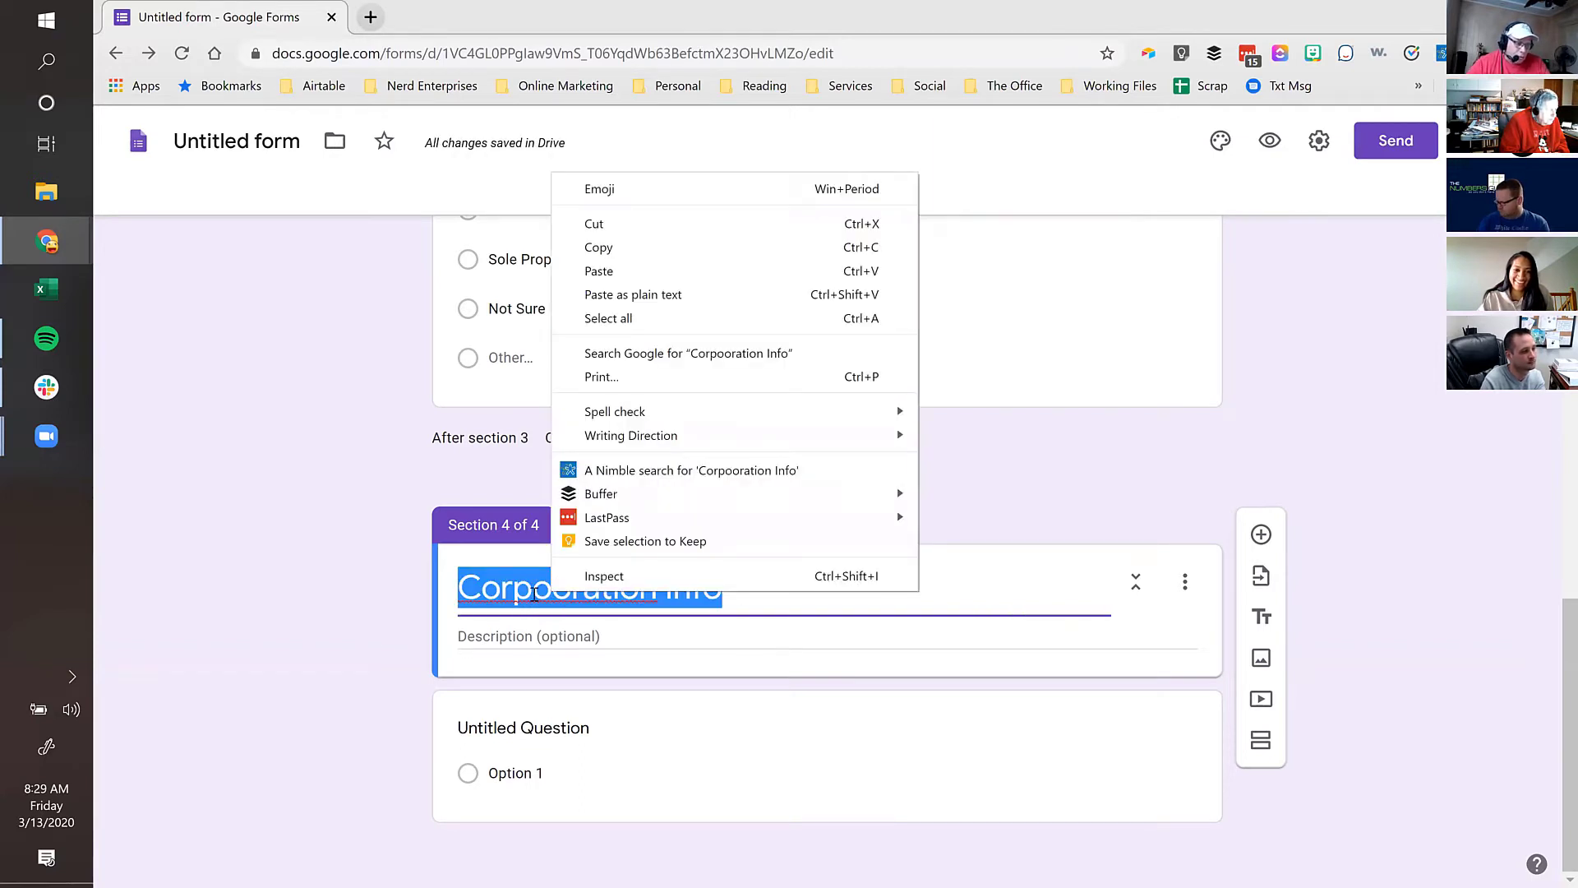
right_click(536, 593)
right_click(543, 592)
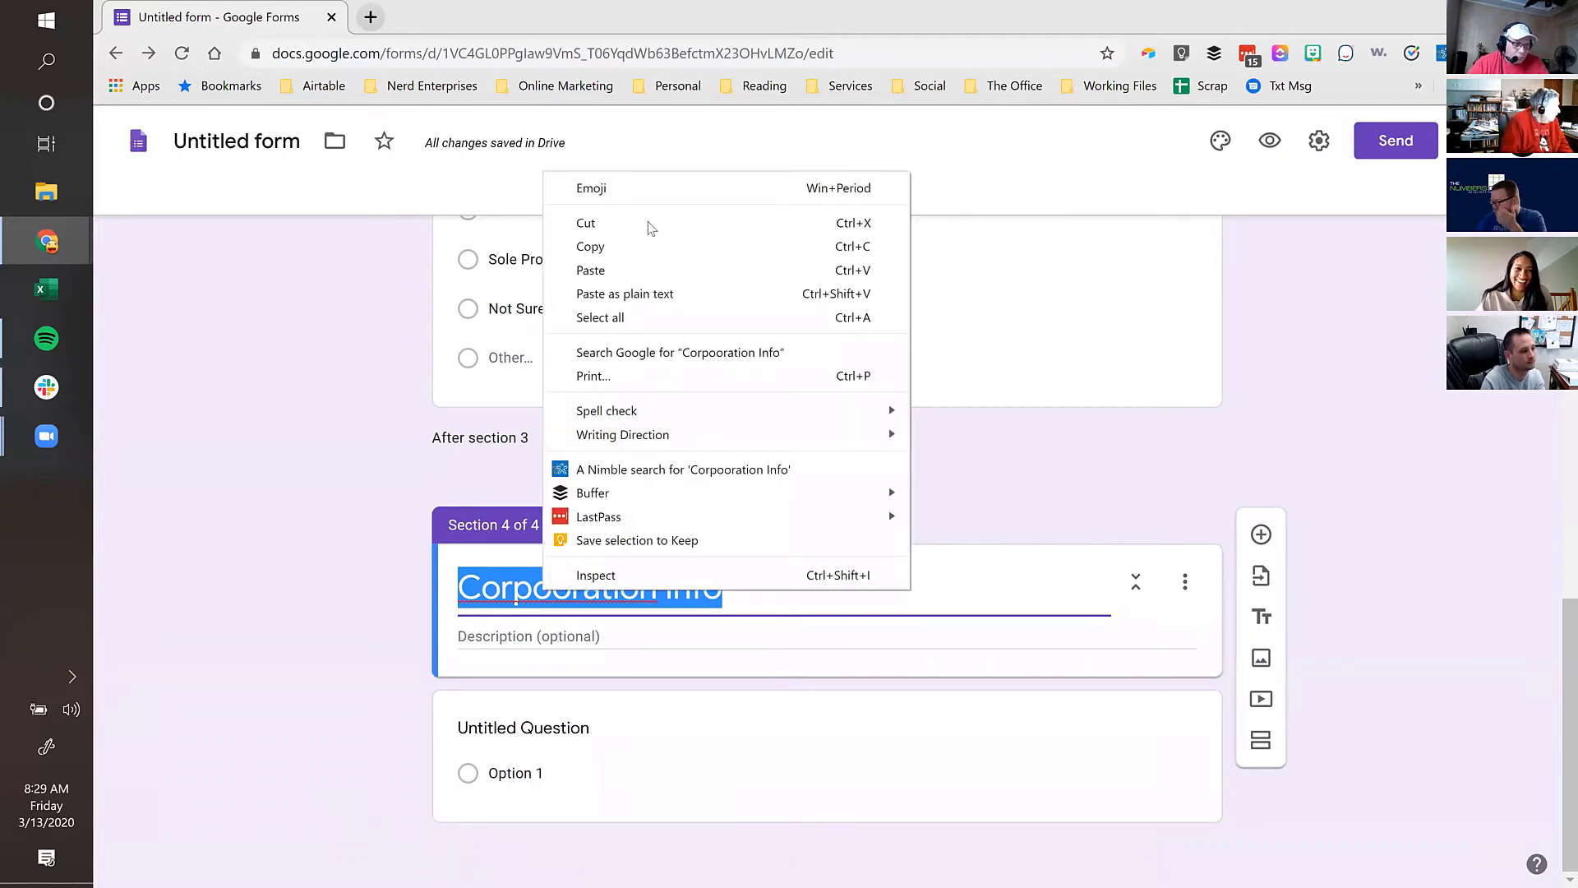
key("Escape")
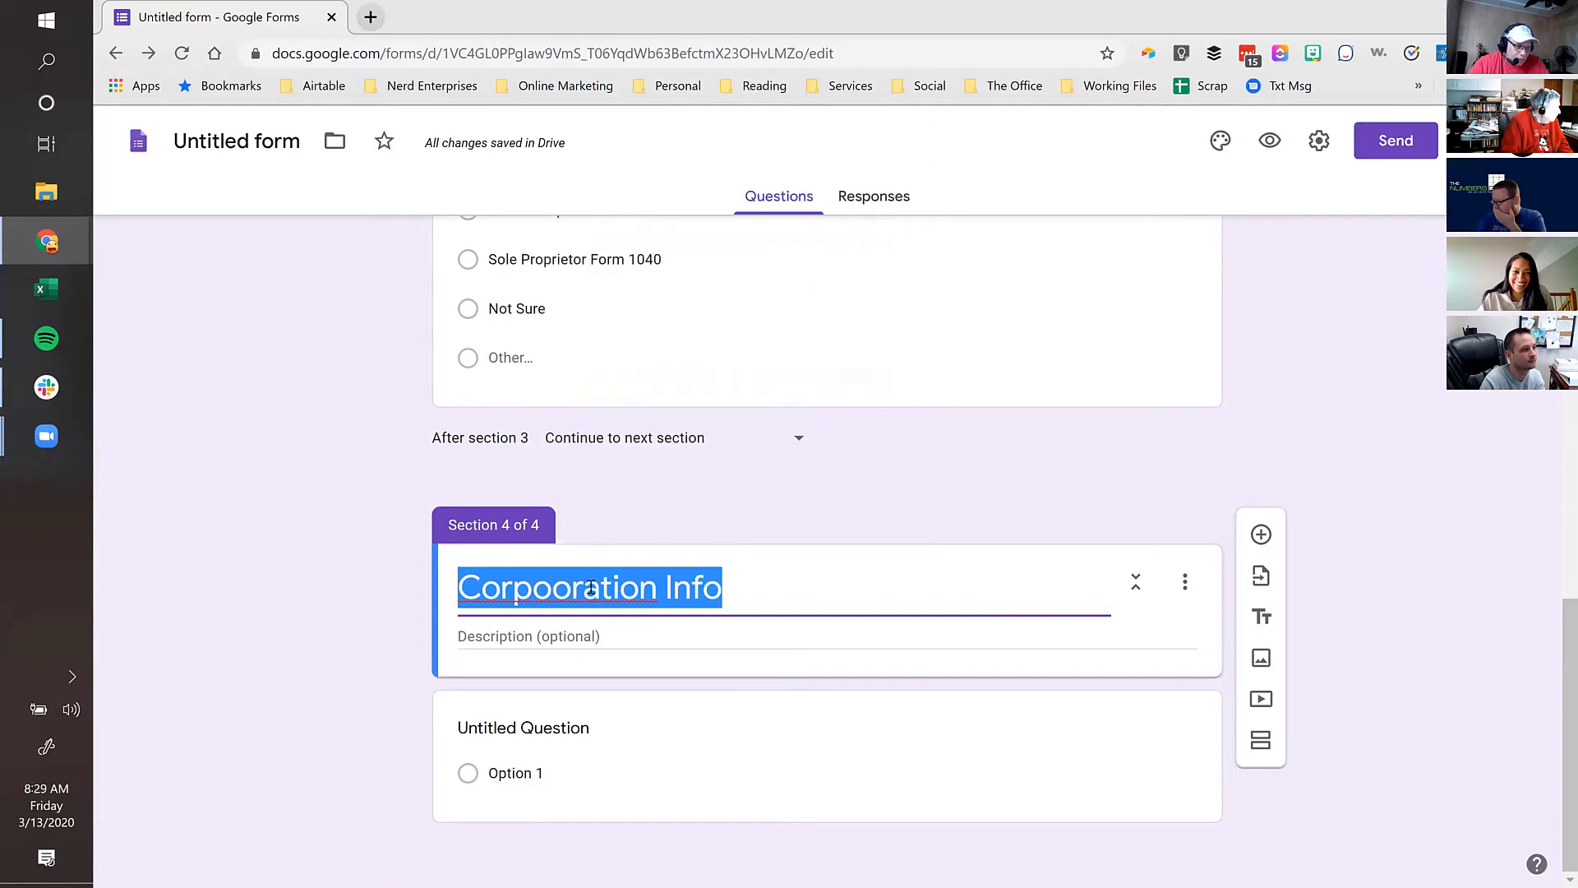
left_click(553, 588)
key("BackSpace")
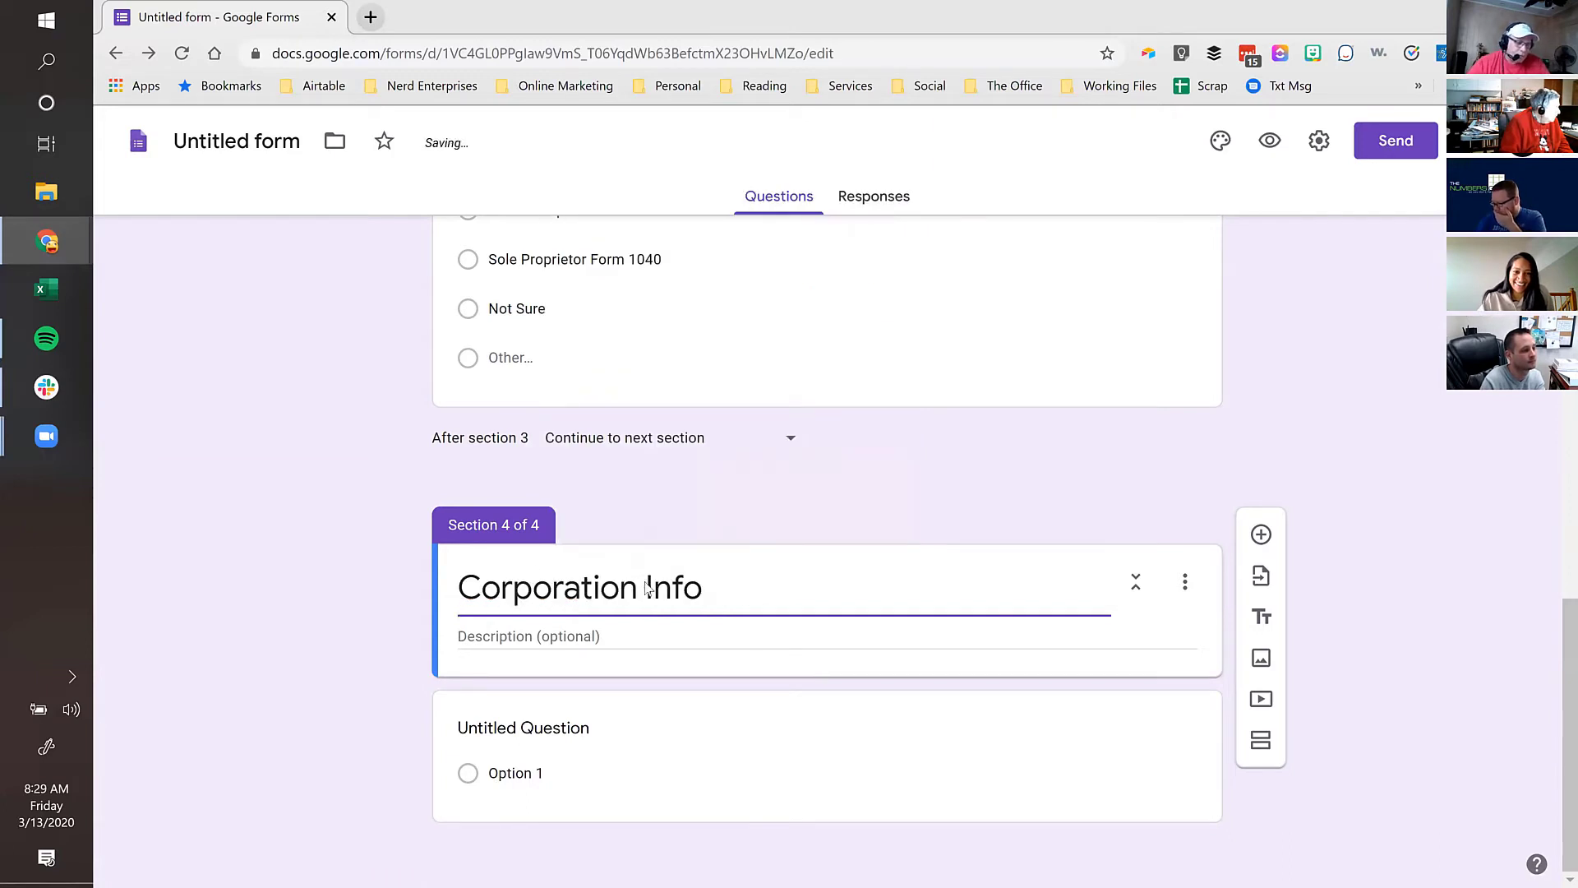
left_click(704, 588)
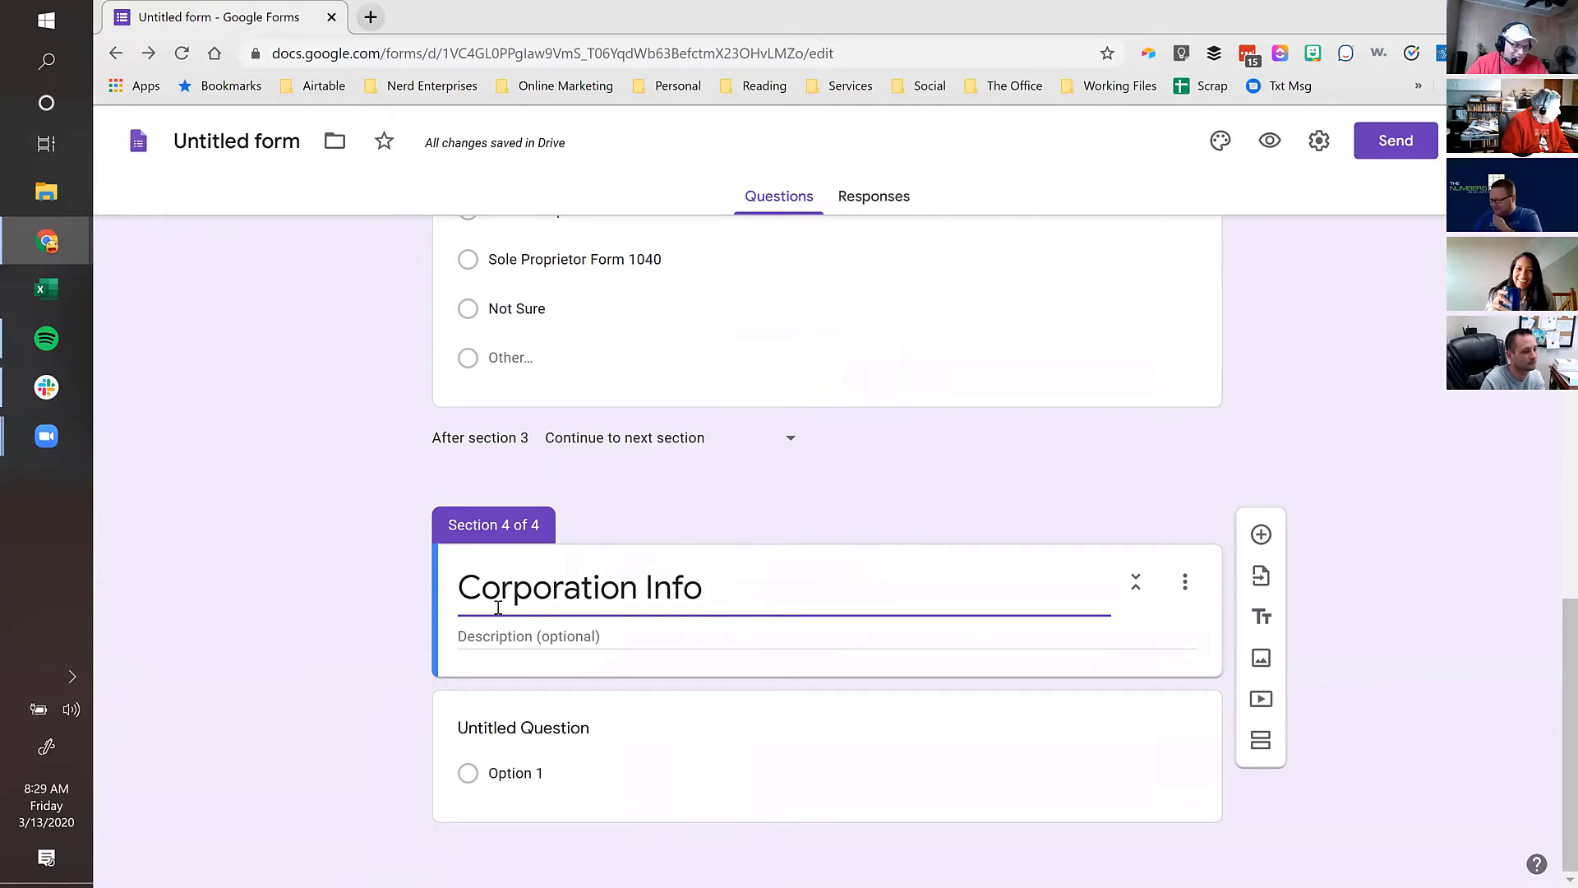
left_click(345, 661)
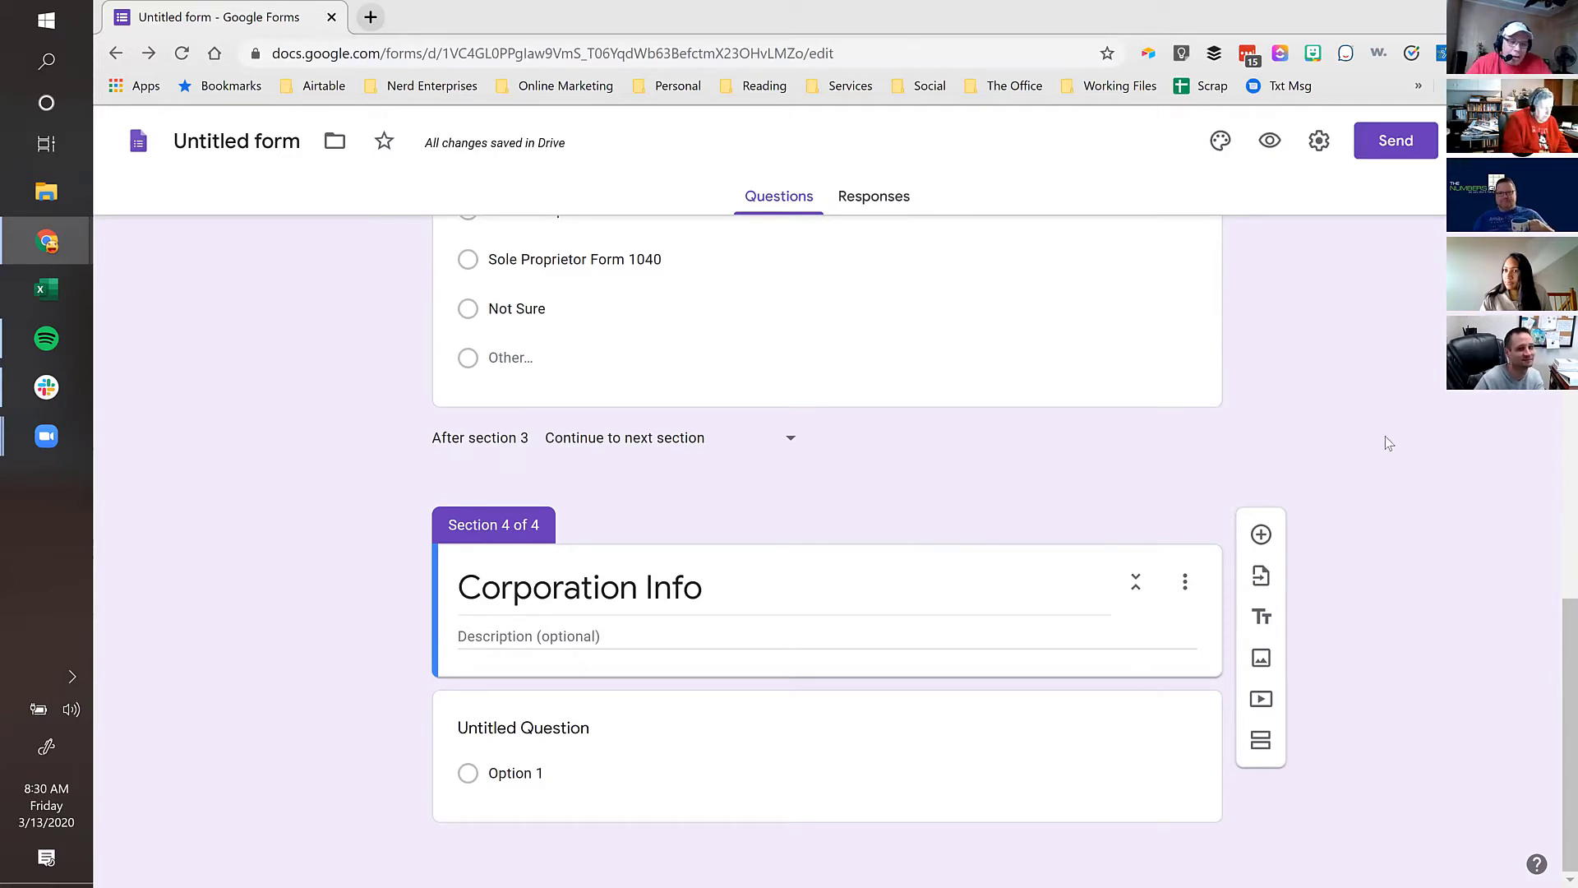
scroll(1343, 613, "up", 1)
scroll(550, 641, "down", 1)
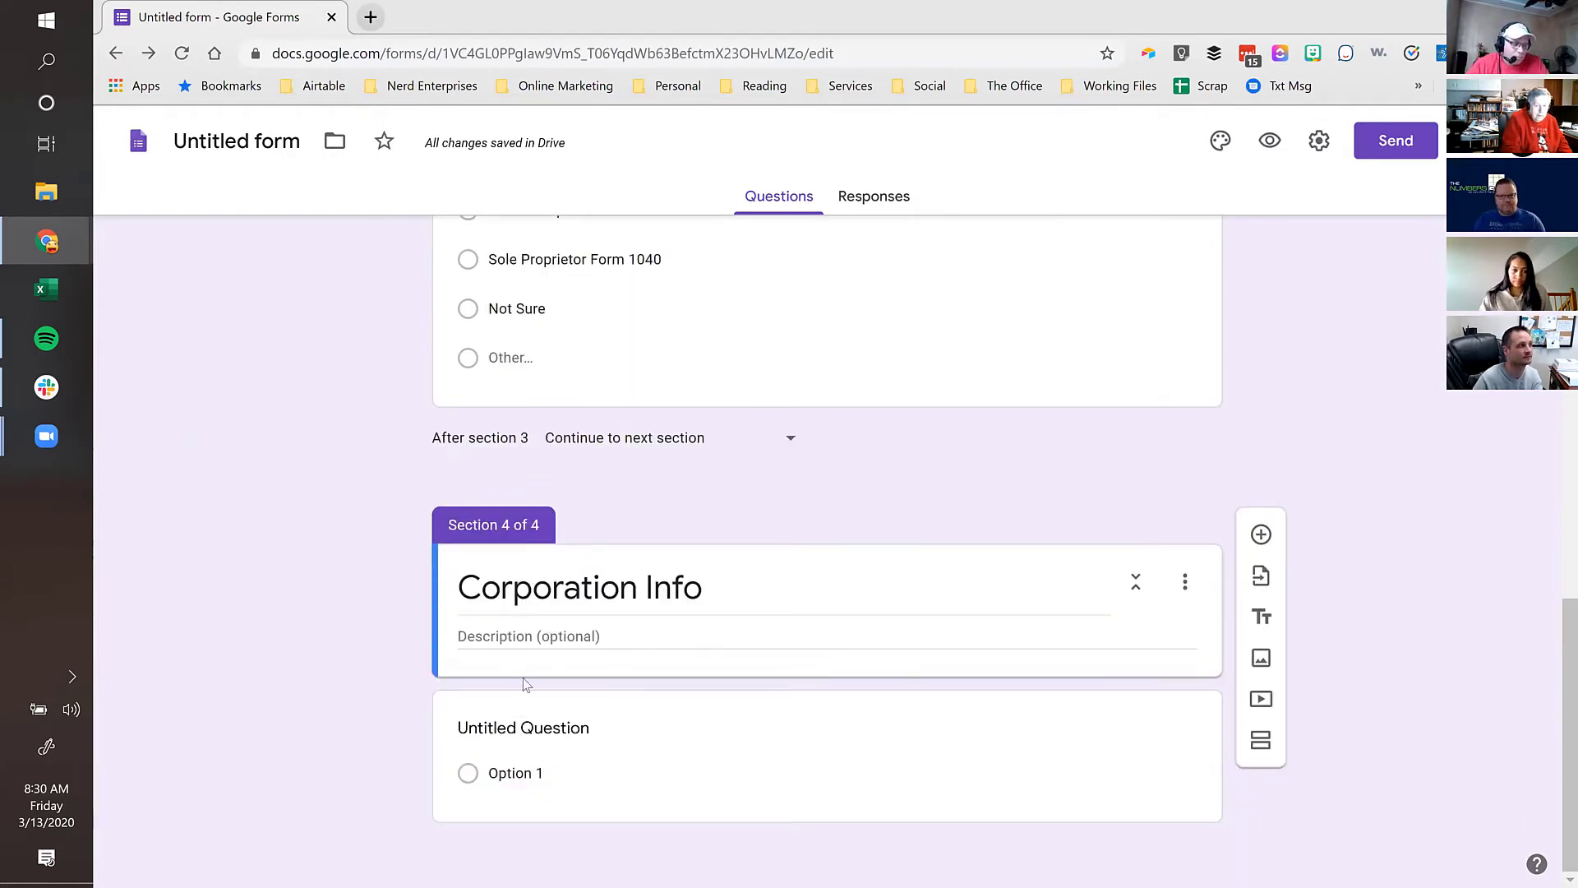
Add a new Paragraph question to the Corporation Info section
left_click(1261, 535)
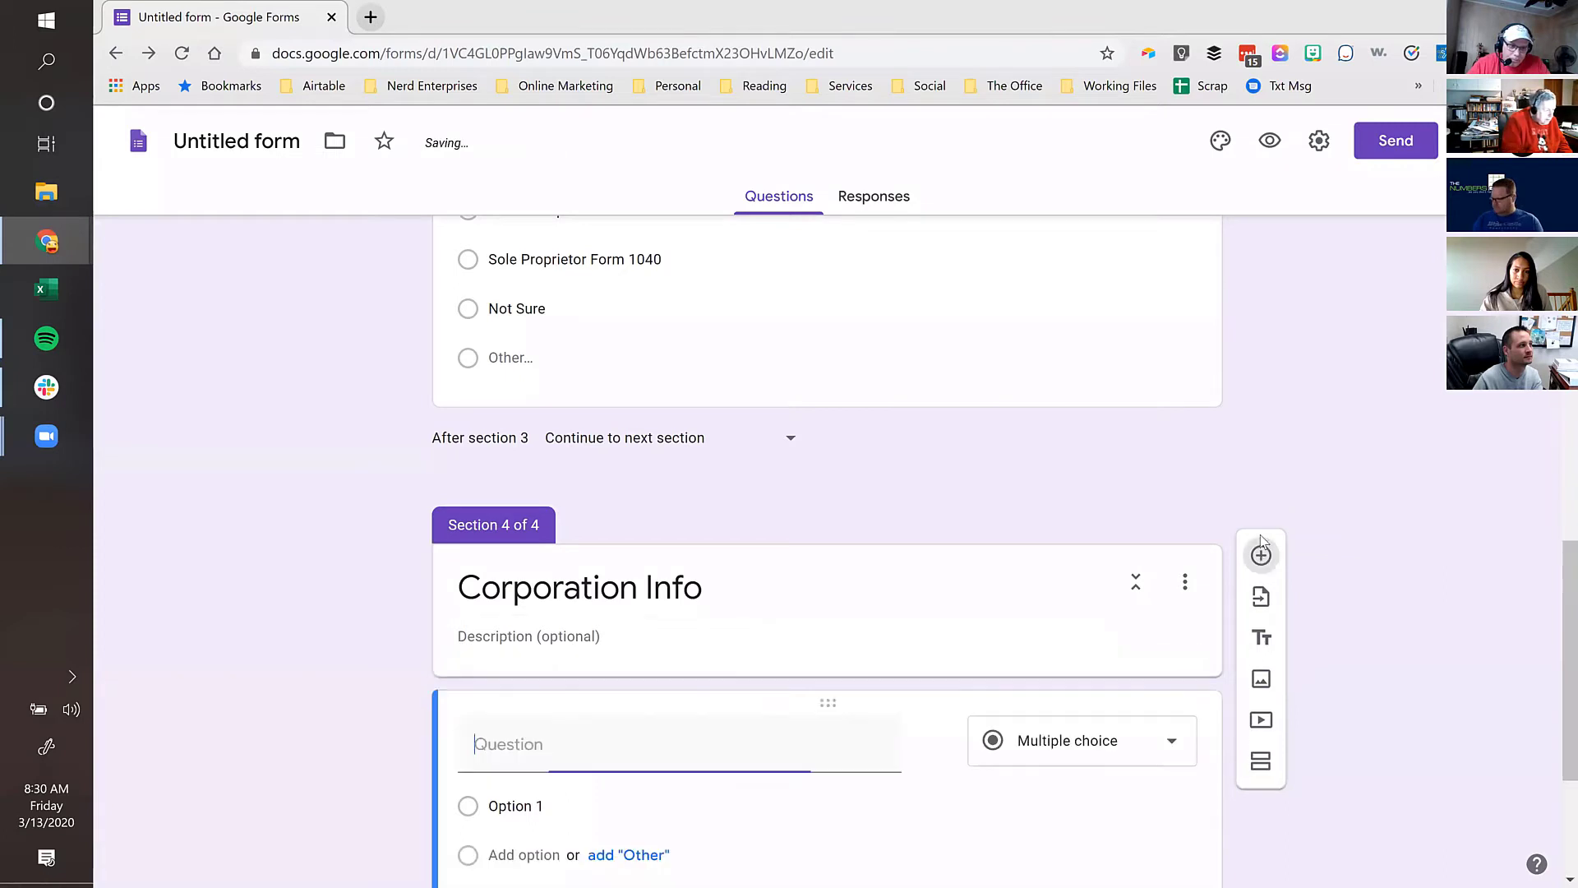
scroll(1465, 575, "down", 3)
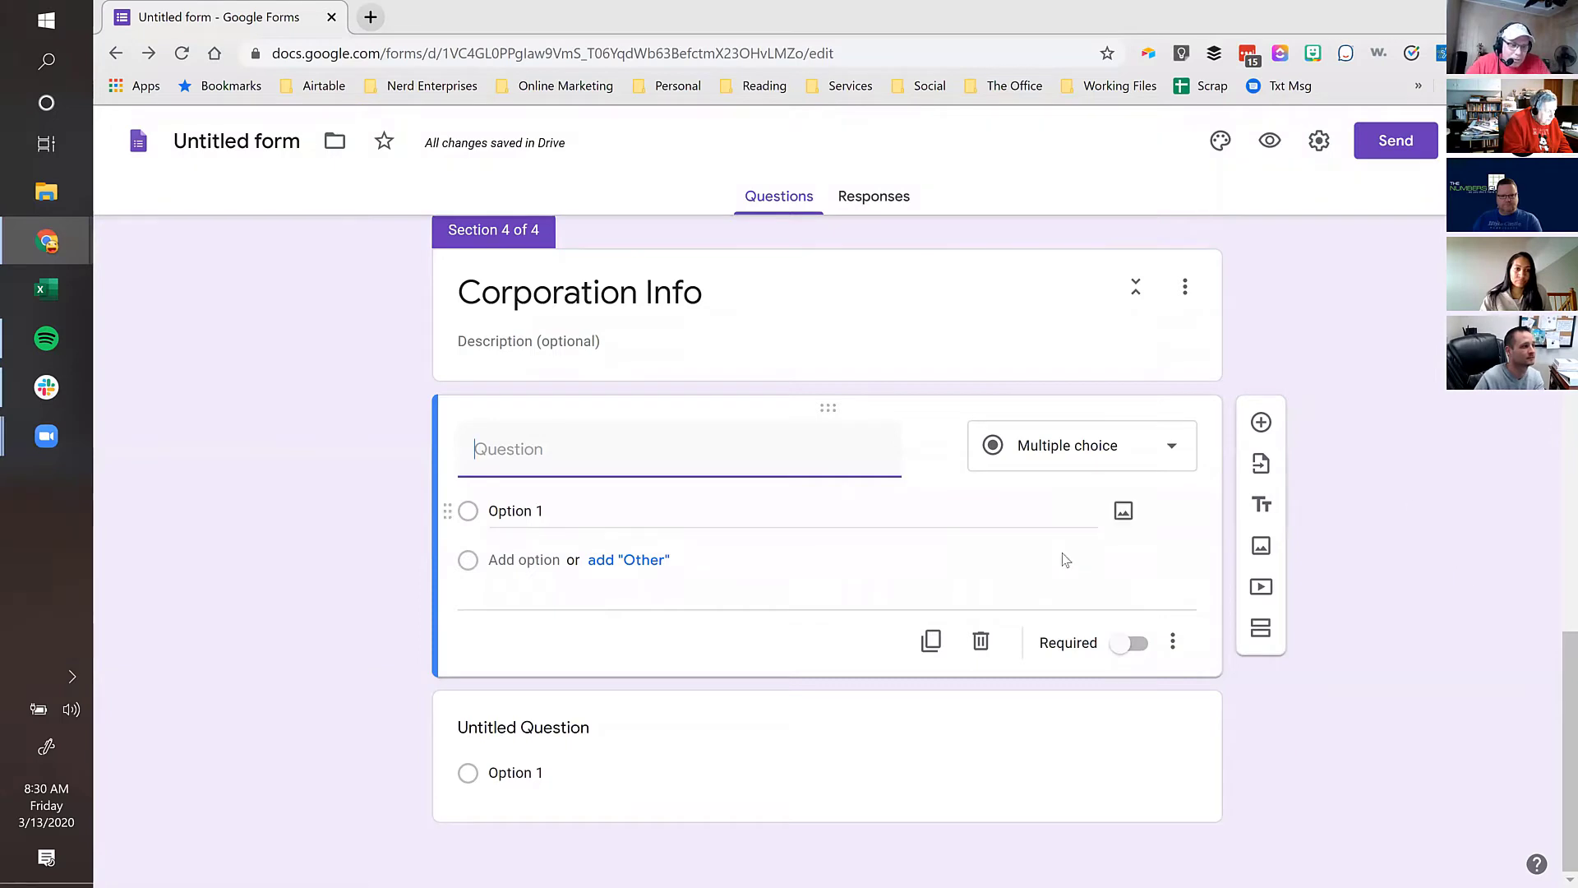
left_click(1023, 444)
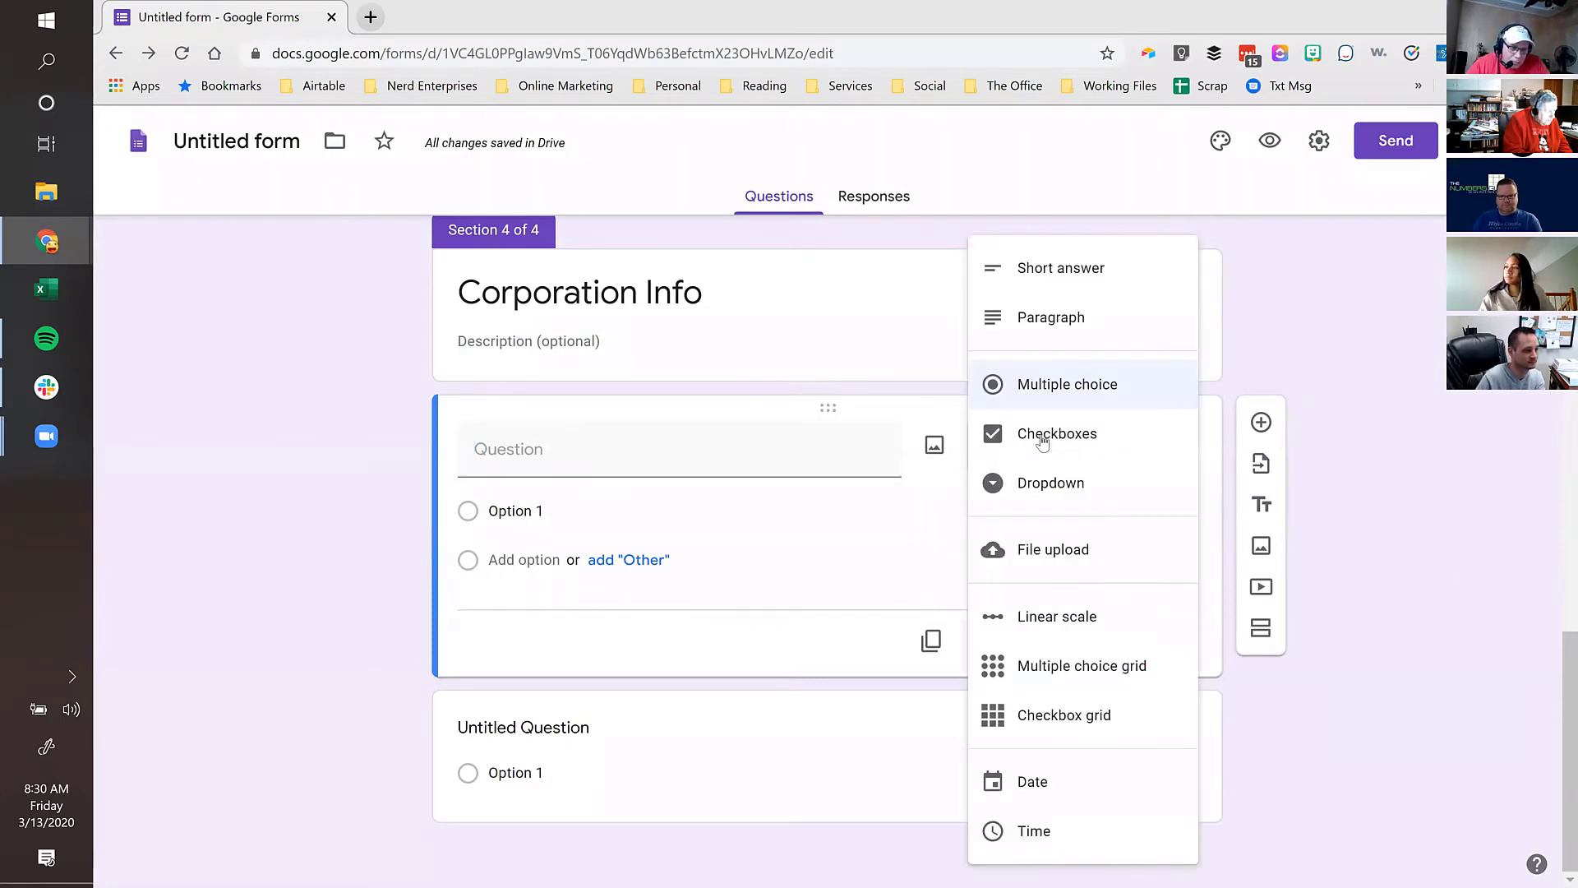
left_click(1024, 320)
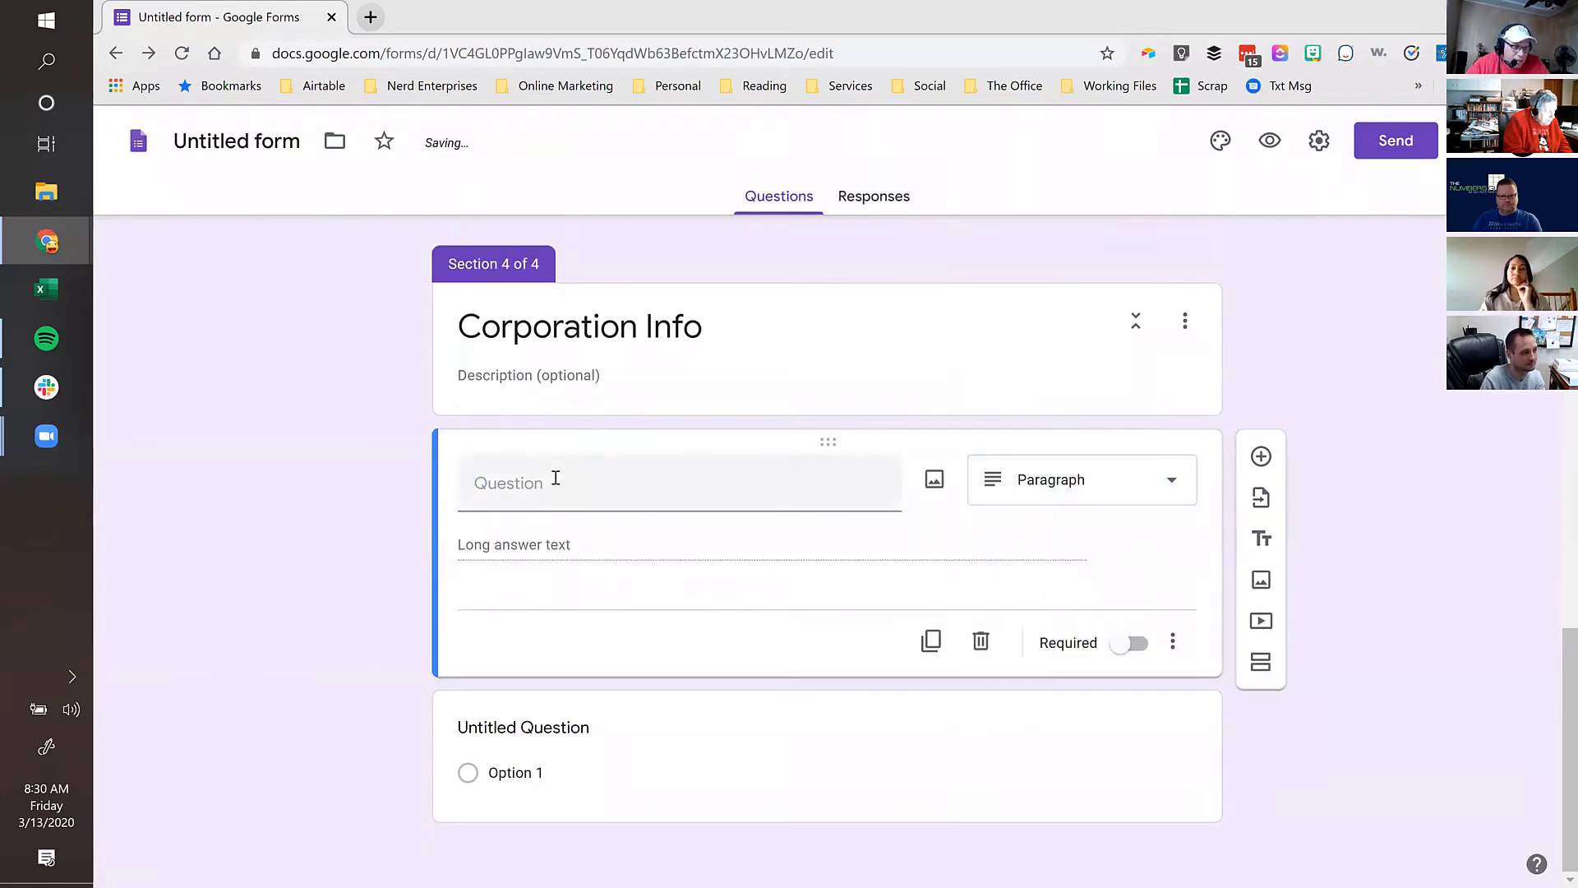
Title the paragraph question 'Please list all shareholders and % of ownership:'
left_click(553, 481)
type("Pl")
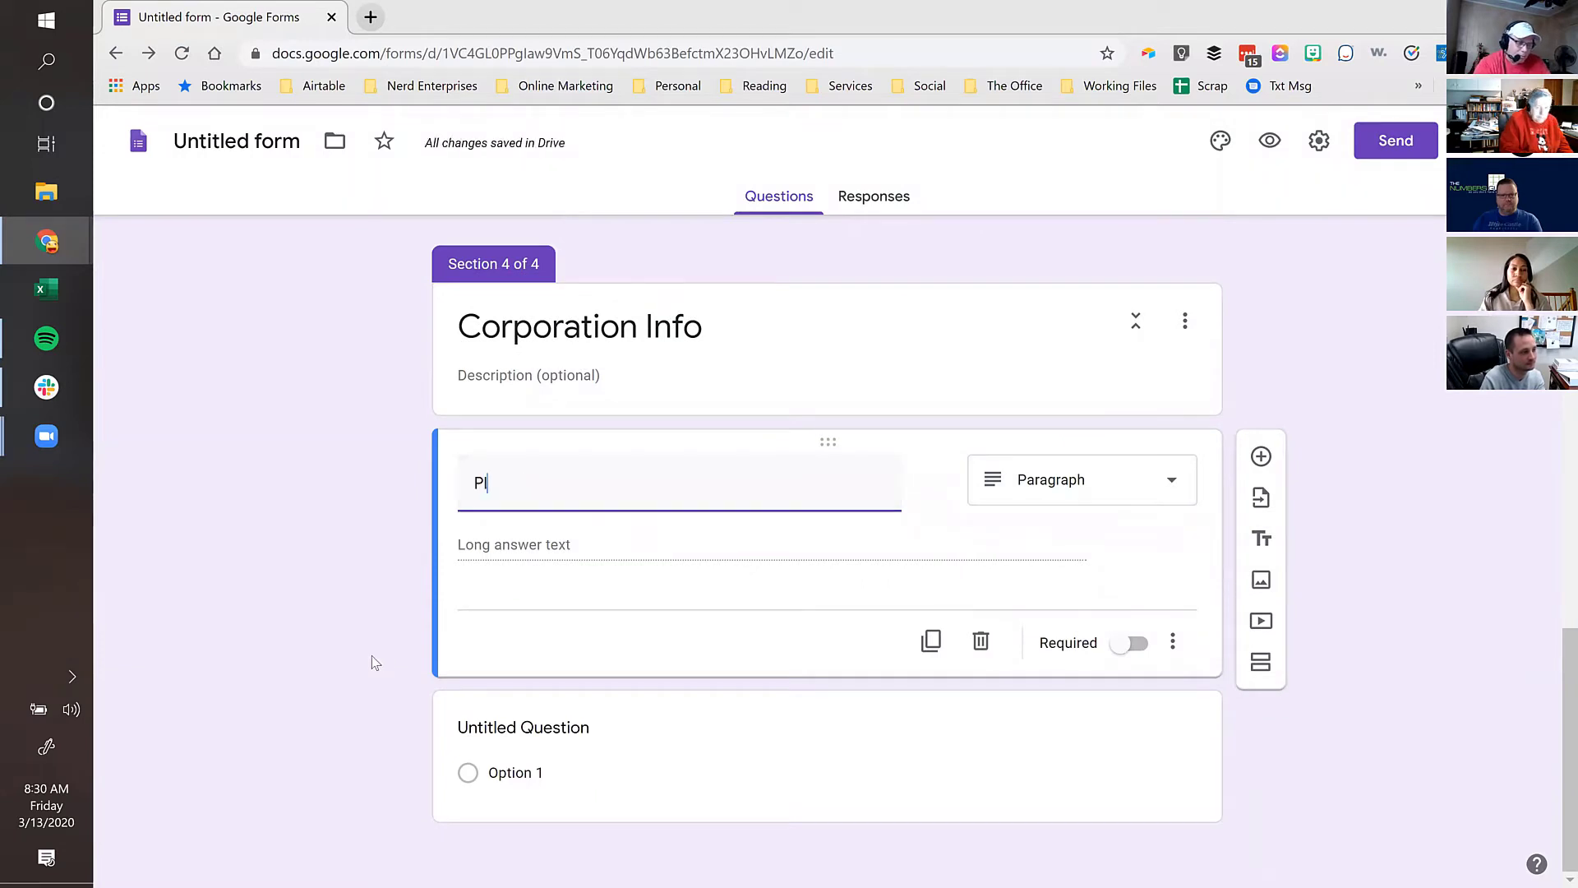
type("ease list all sharae")
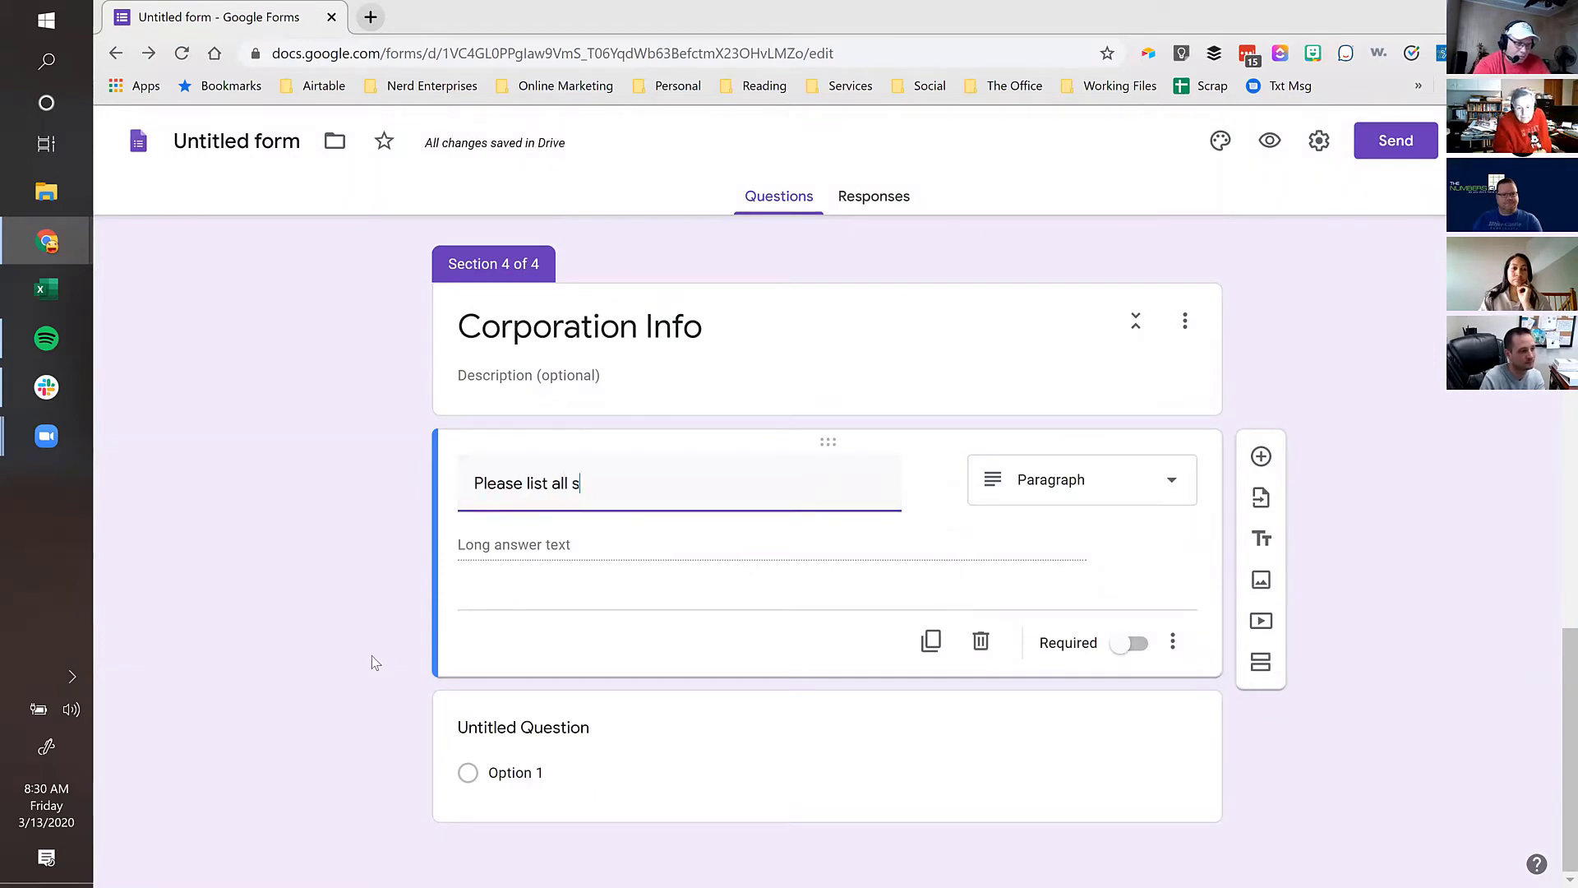
key("BackSpace")
key("BackSpace")
type("e")
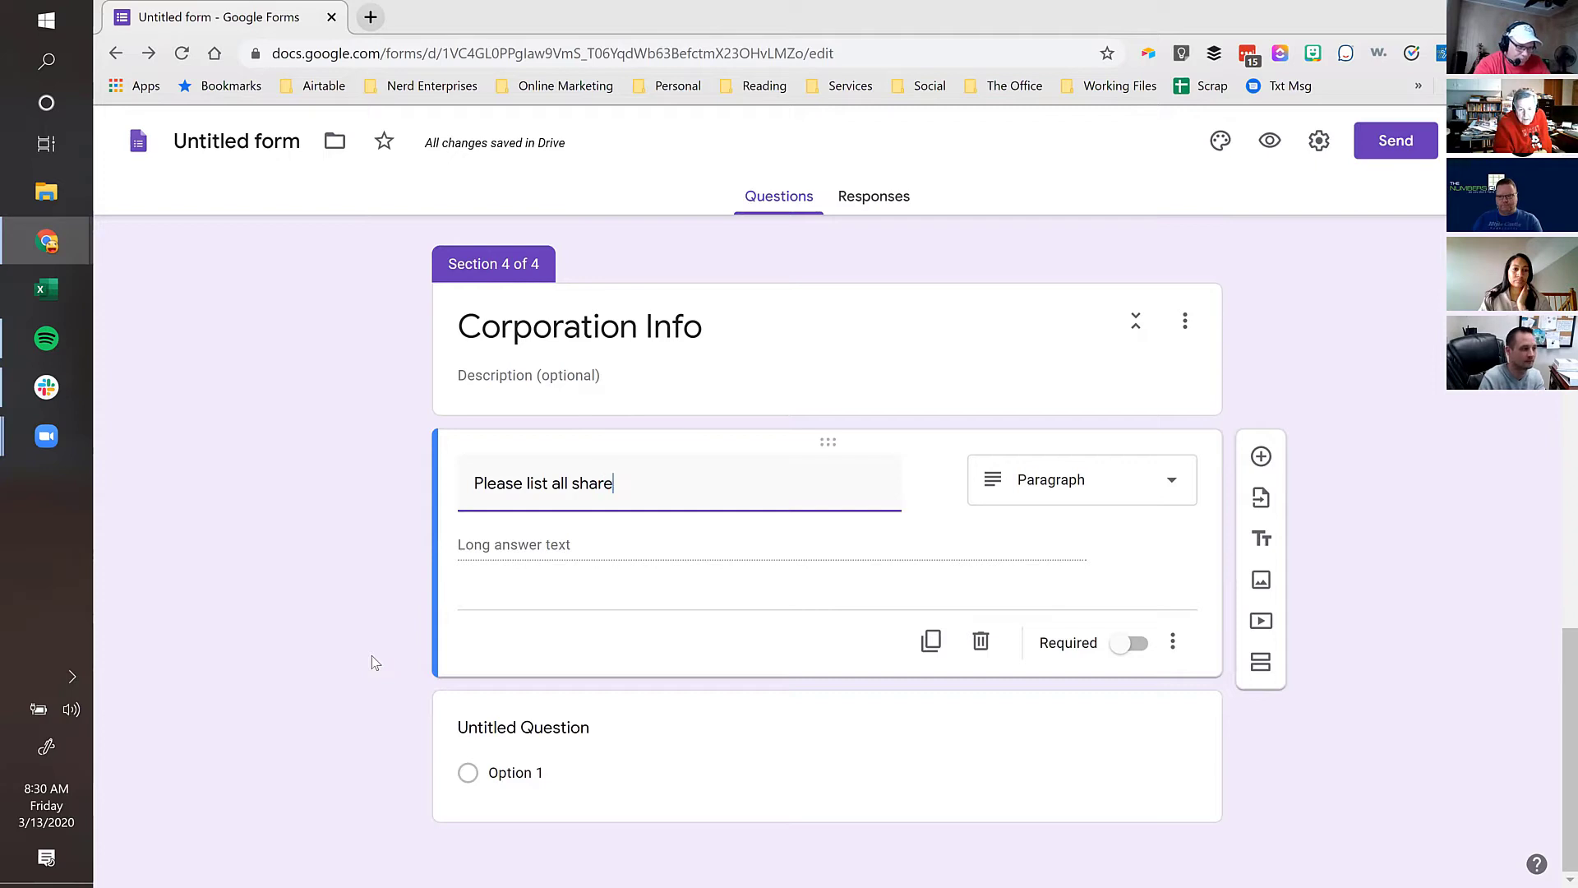
type("holders and ")
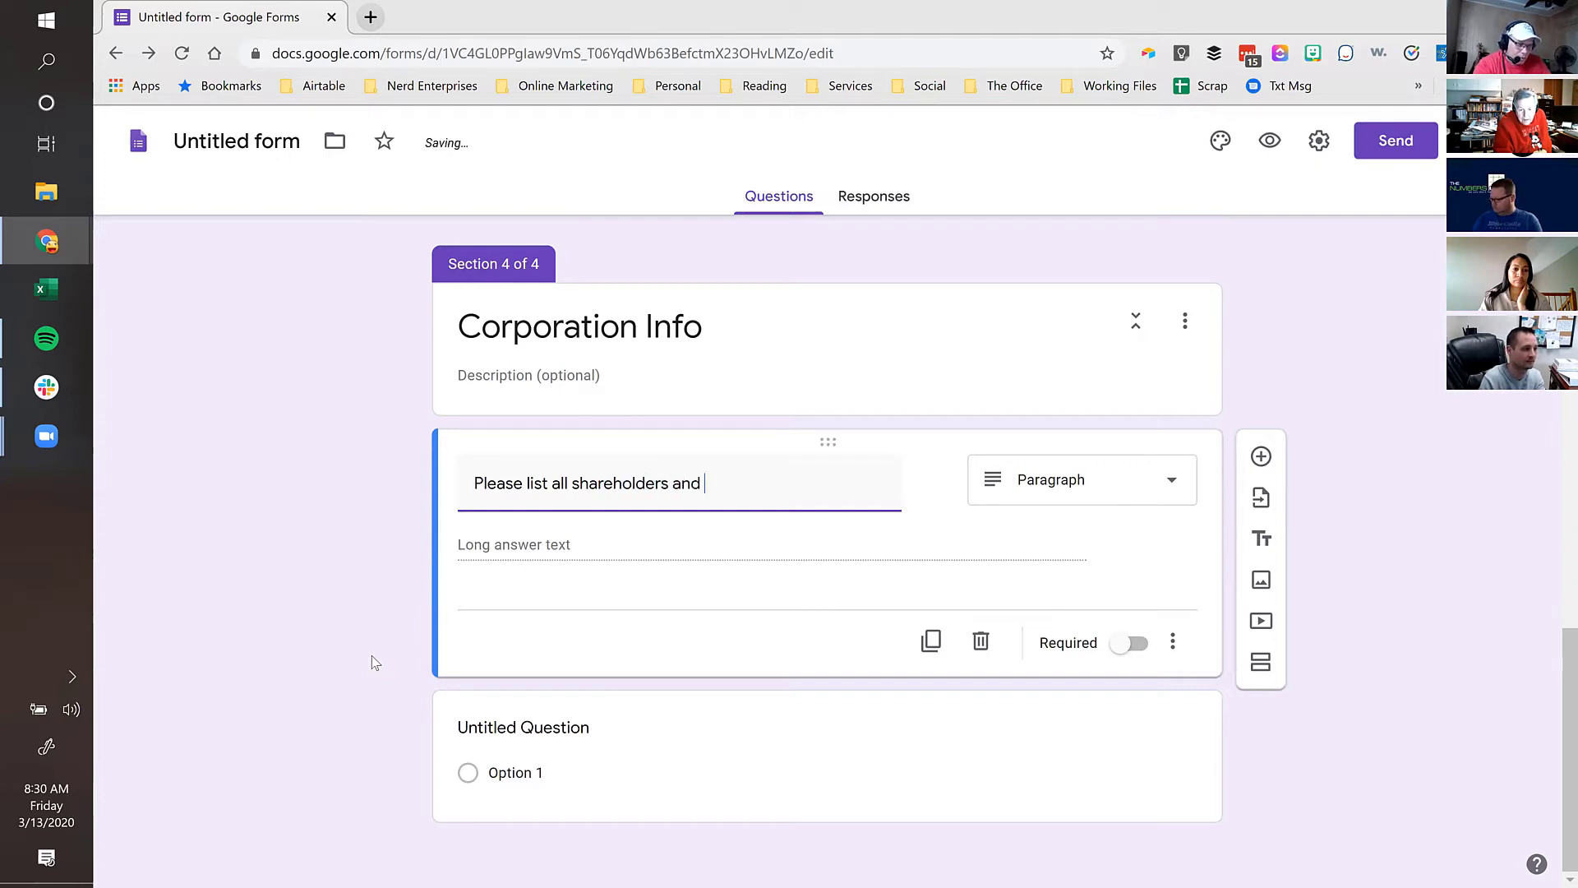
type("% of owneershi")
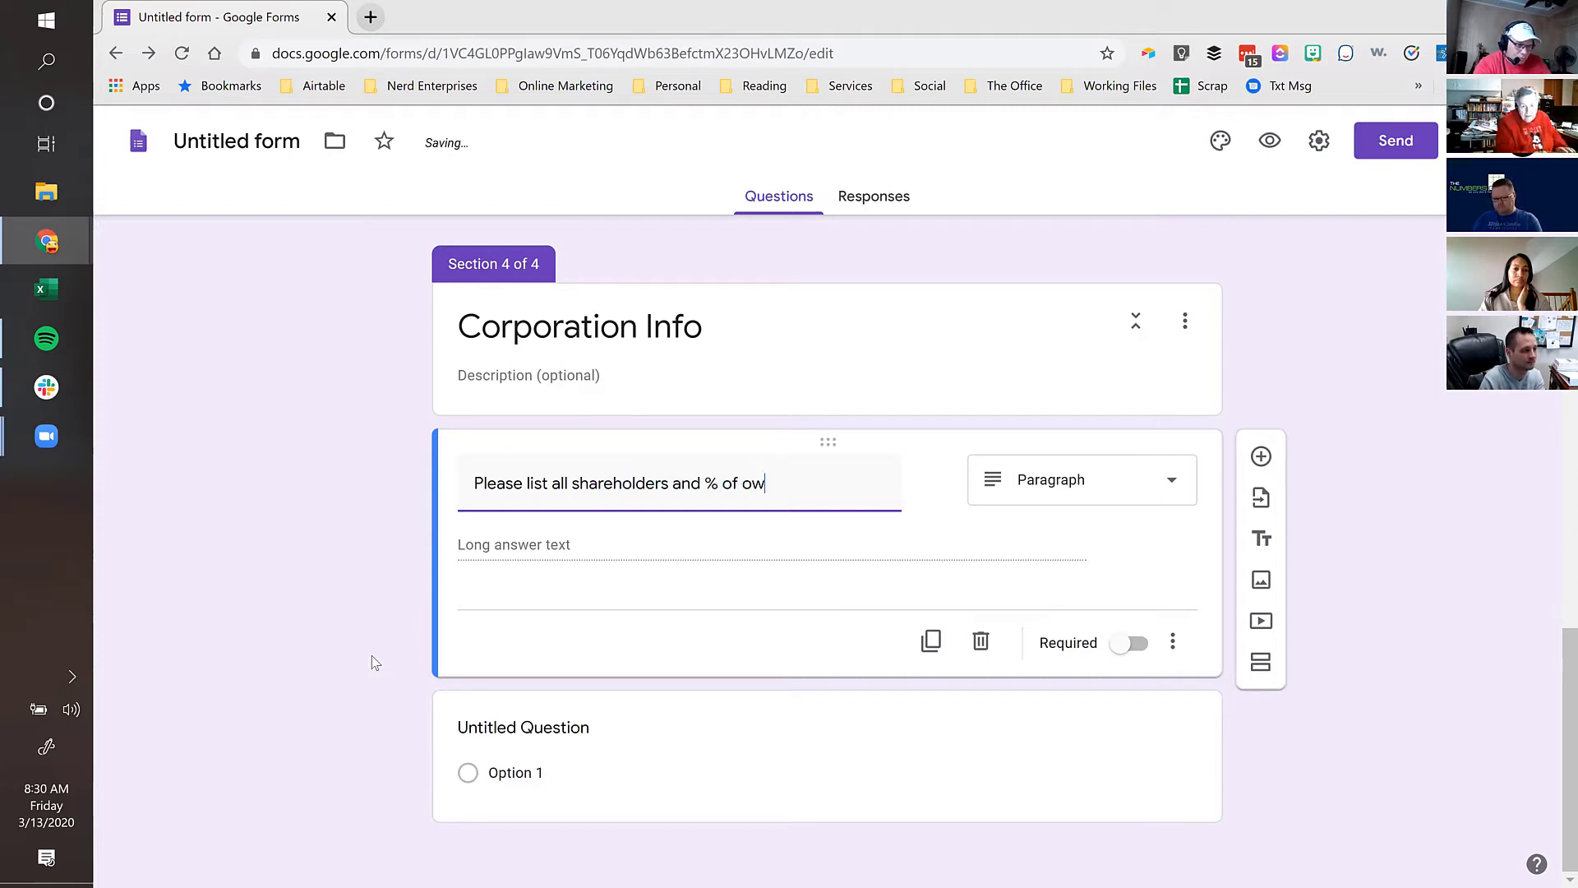
key("BackSpace")
key("BackSpace")
key("BackSpace")
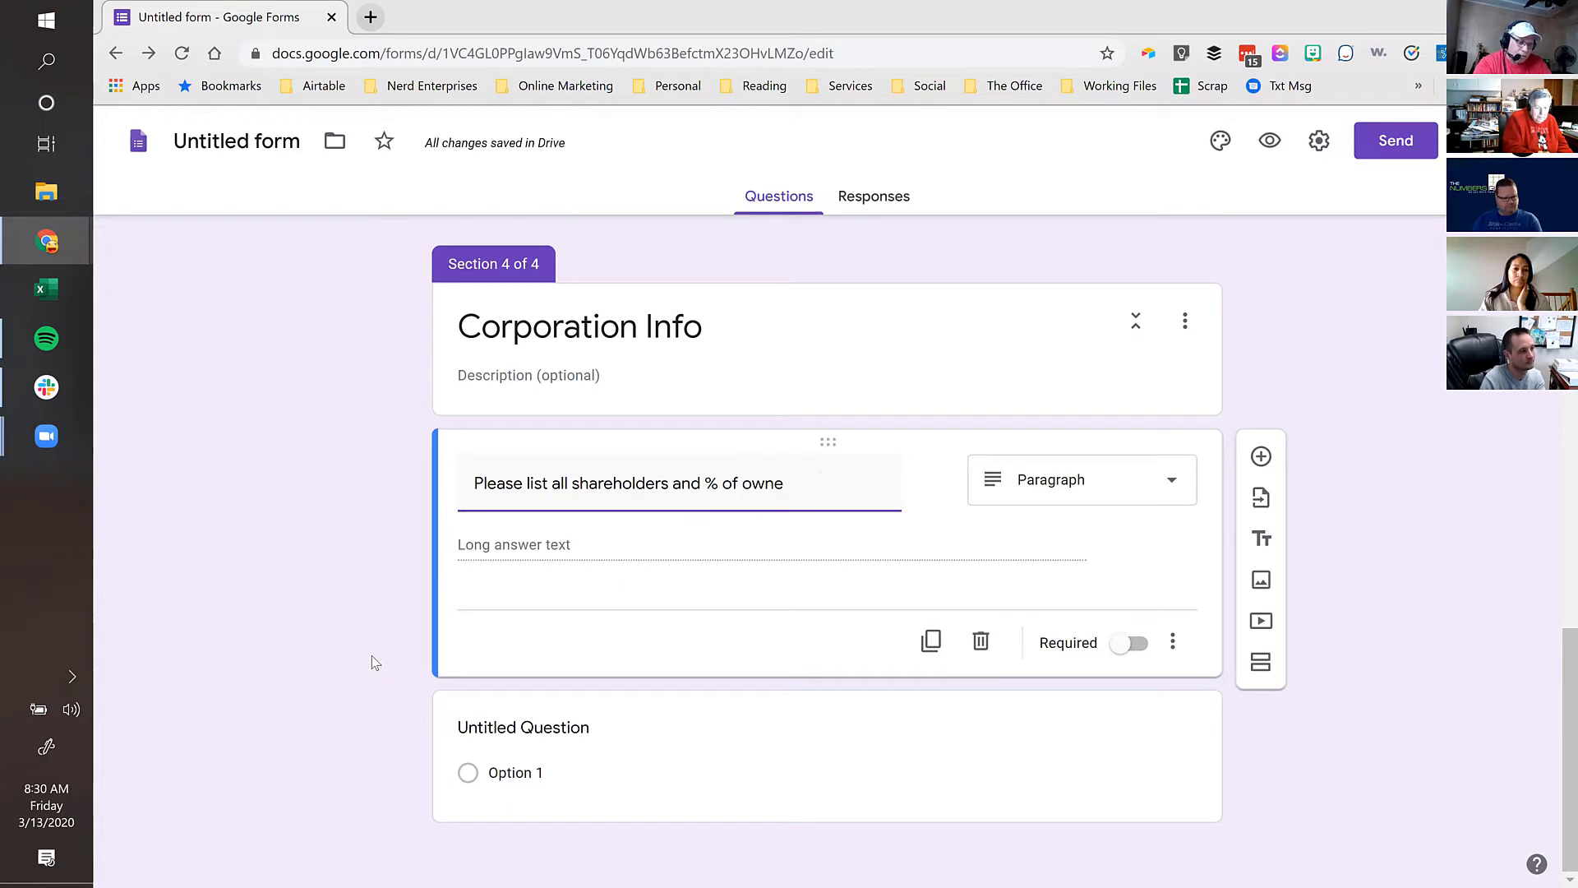
type("rship:")
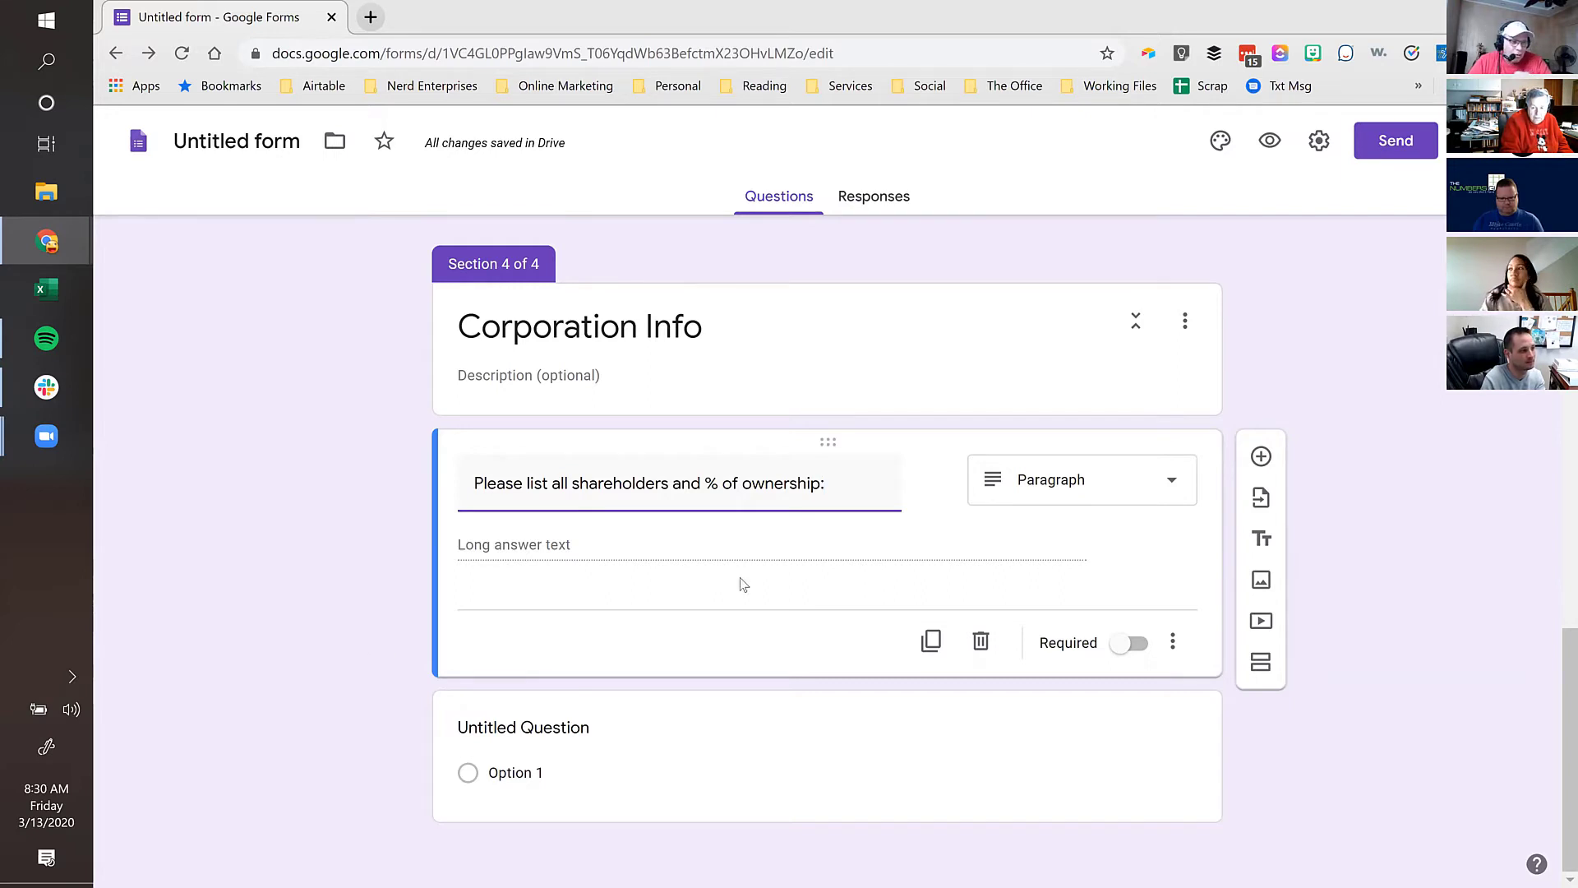
left_click(567, 605)
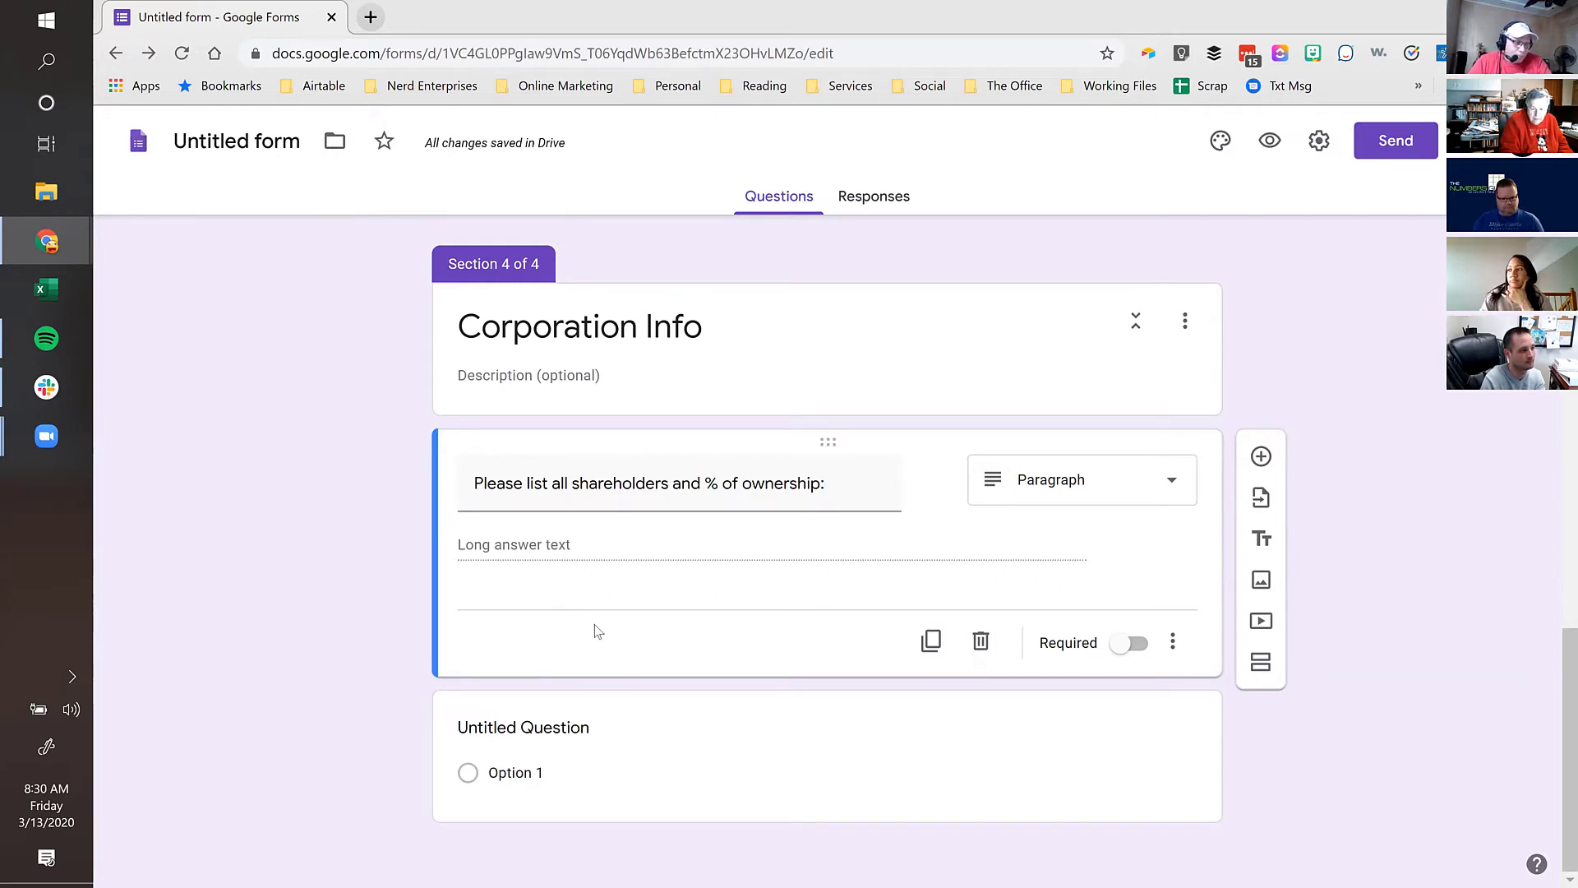
scroll(595, 632, "up", 3)
Insert a new section after the entity question and name it 'Partnership Info'
scroll(601, 633, "up", 6)
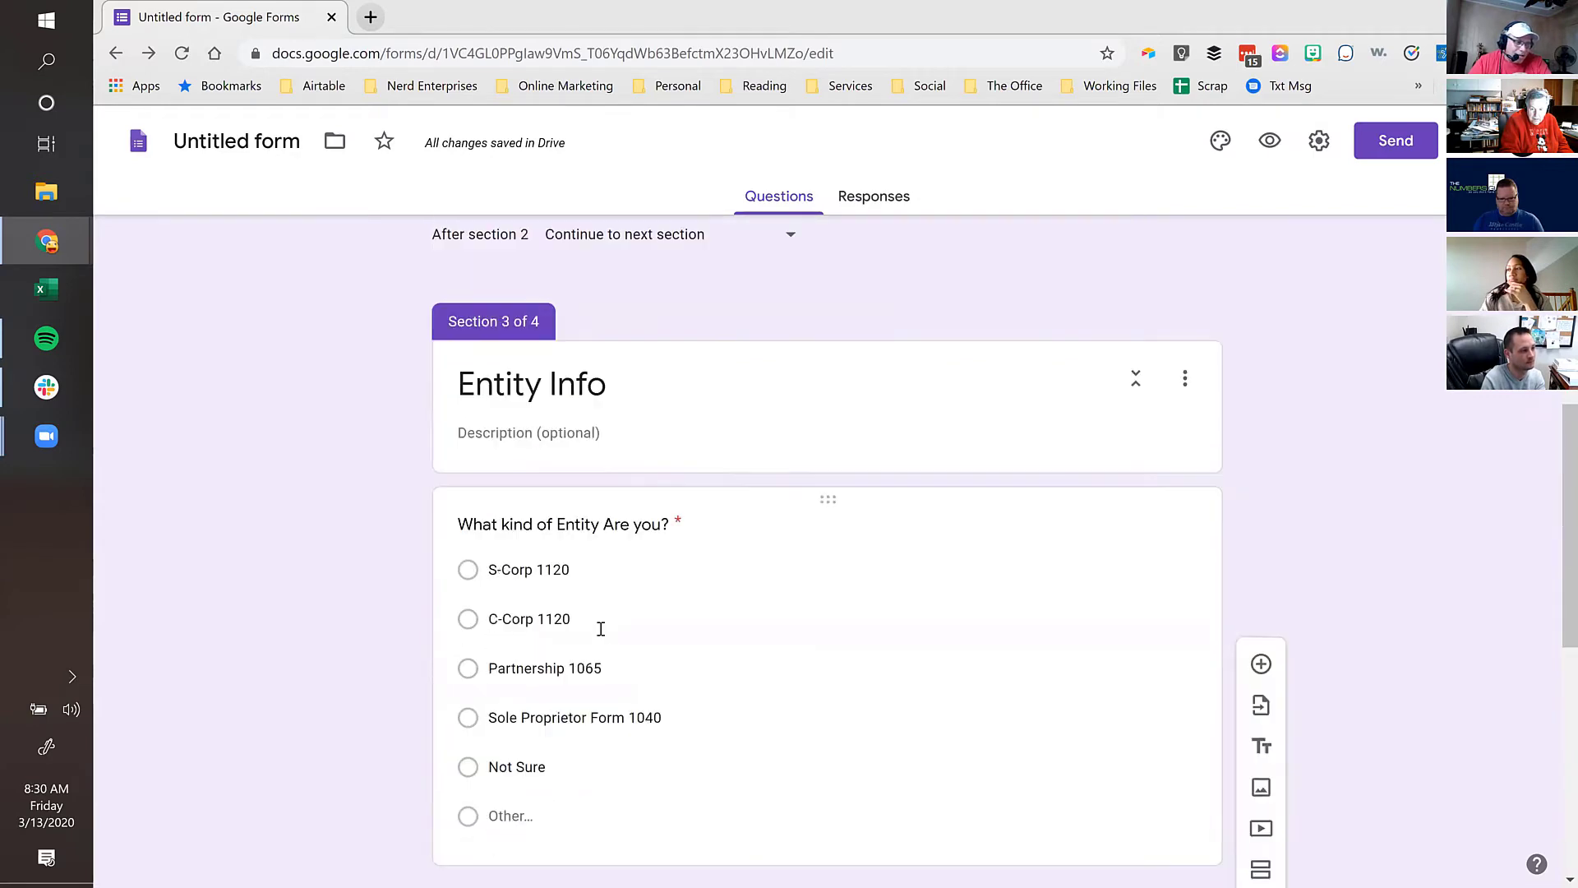
scroll(601, 633, "down", 1)
scroll(601, 635, "down", 1)
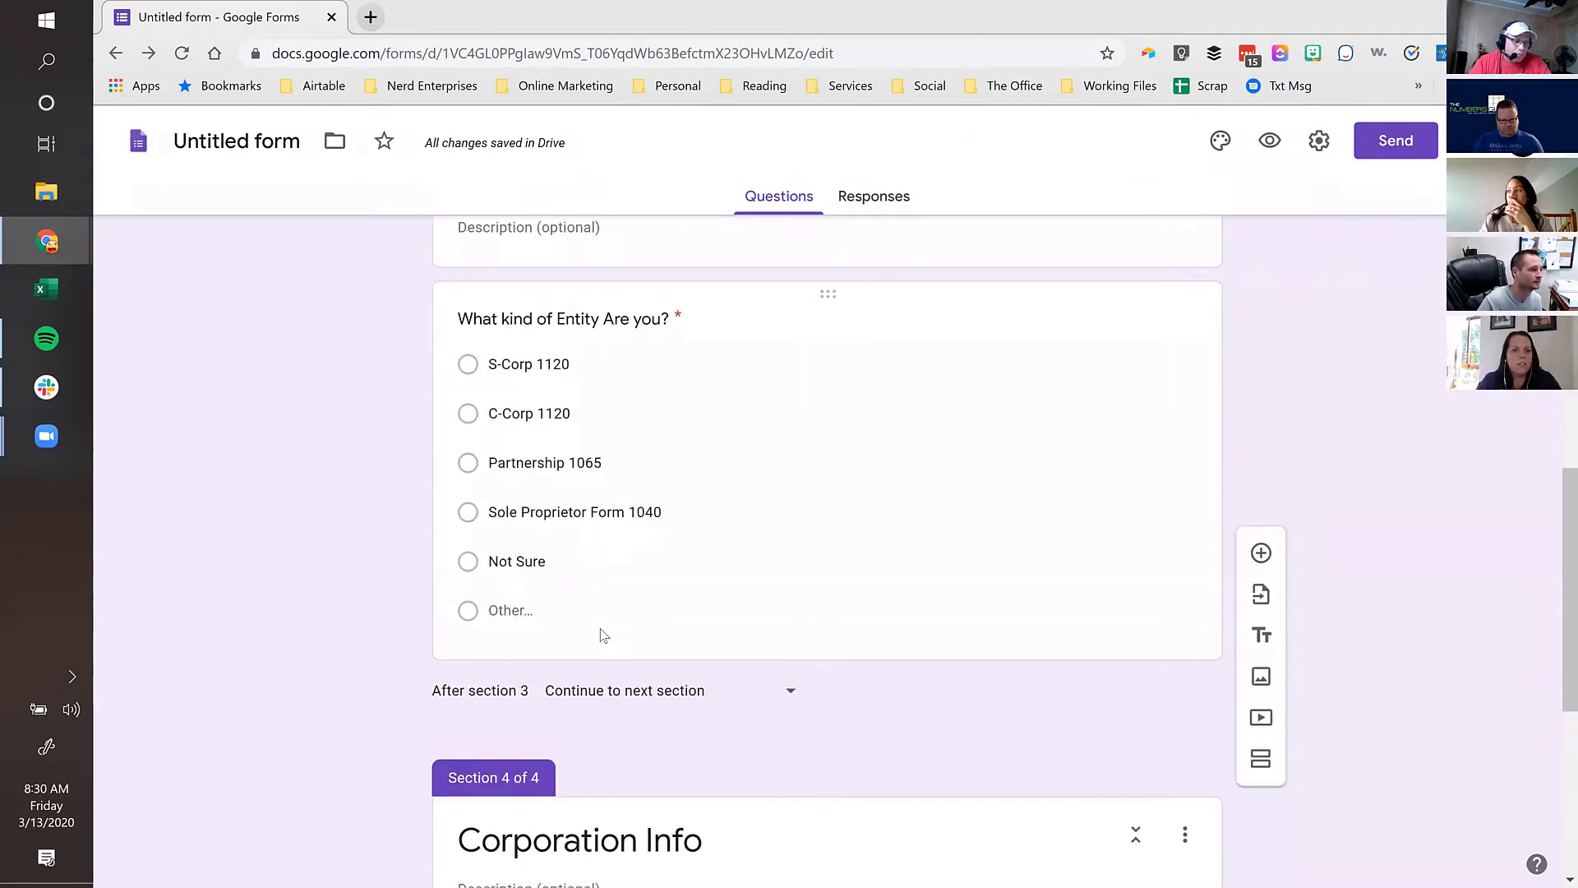
left_click(625, 469)
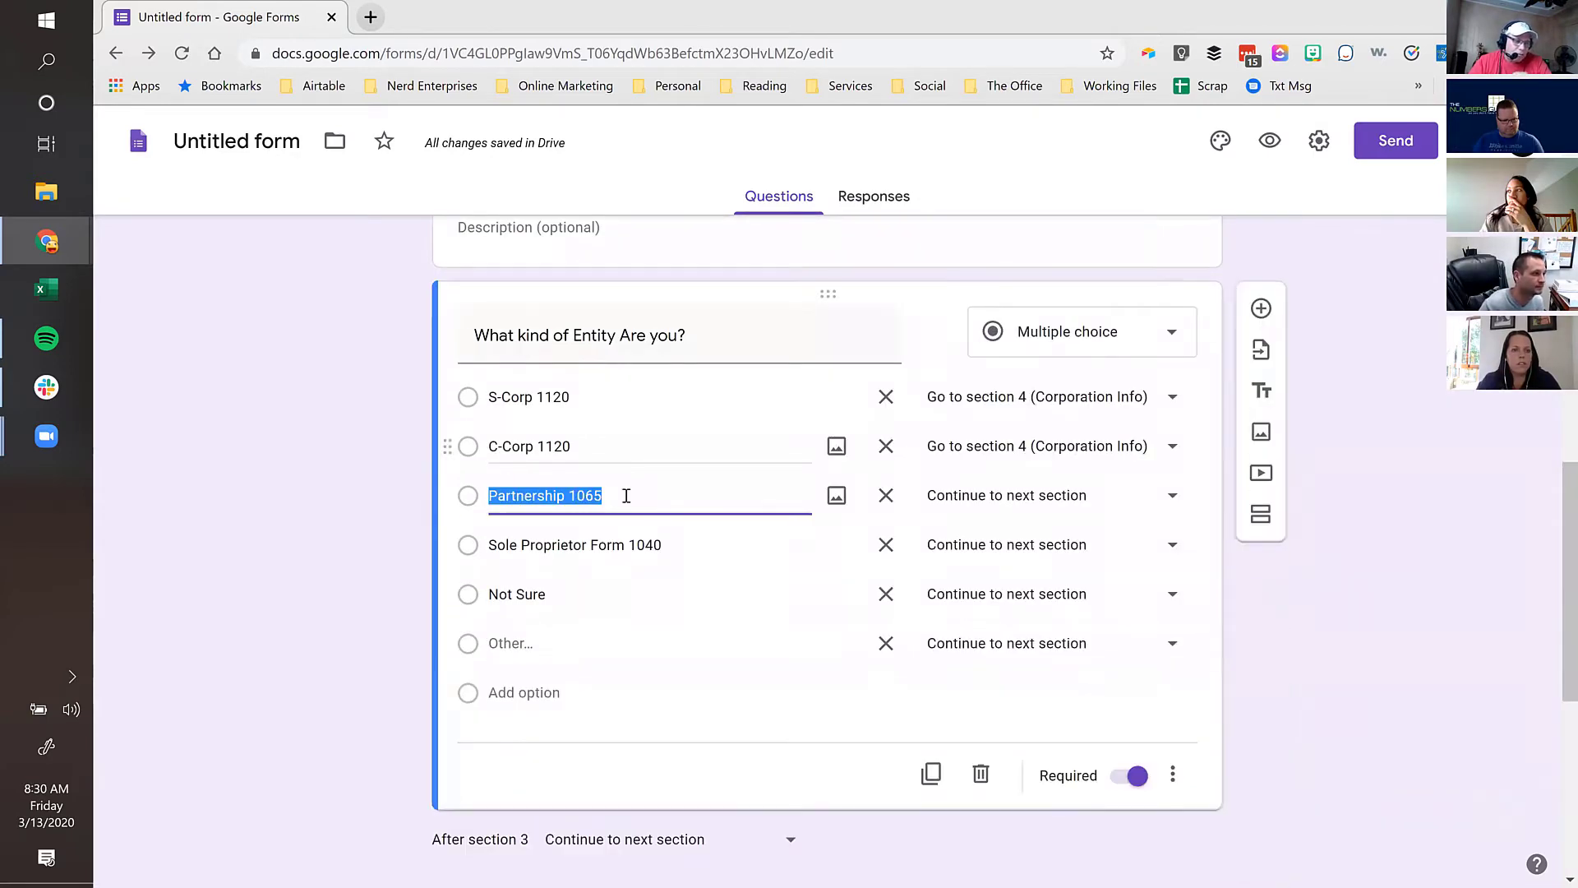
left_click(626, 495)
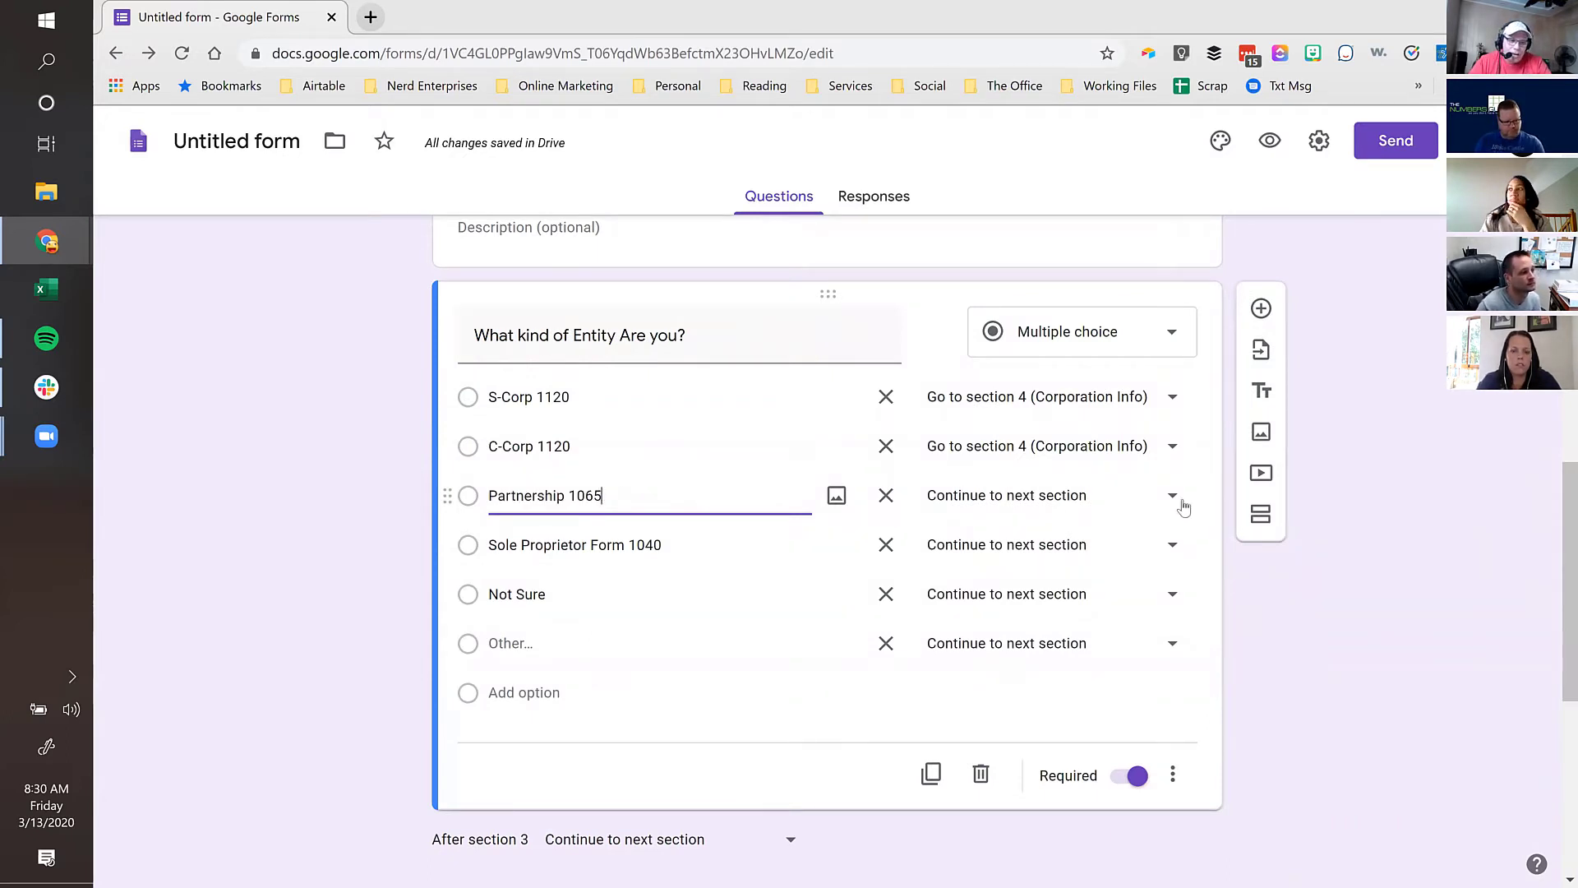
left_click(1262, 515)
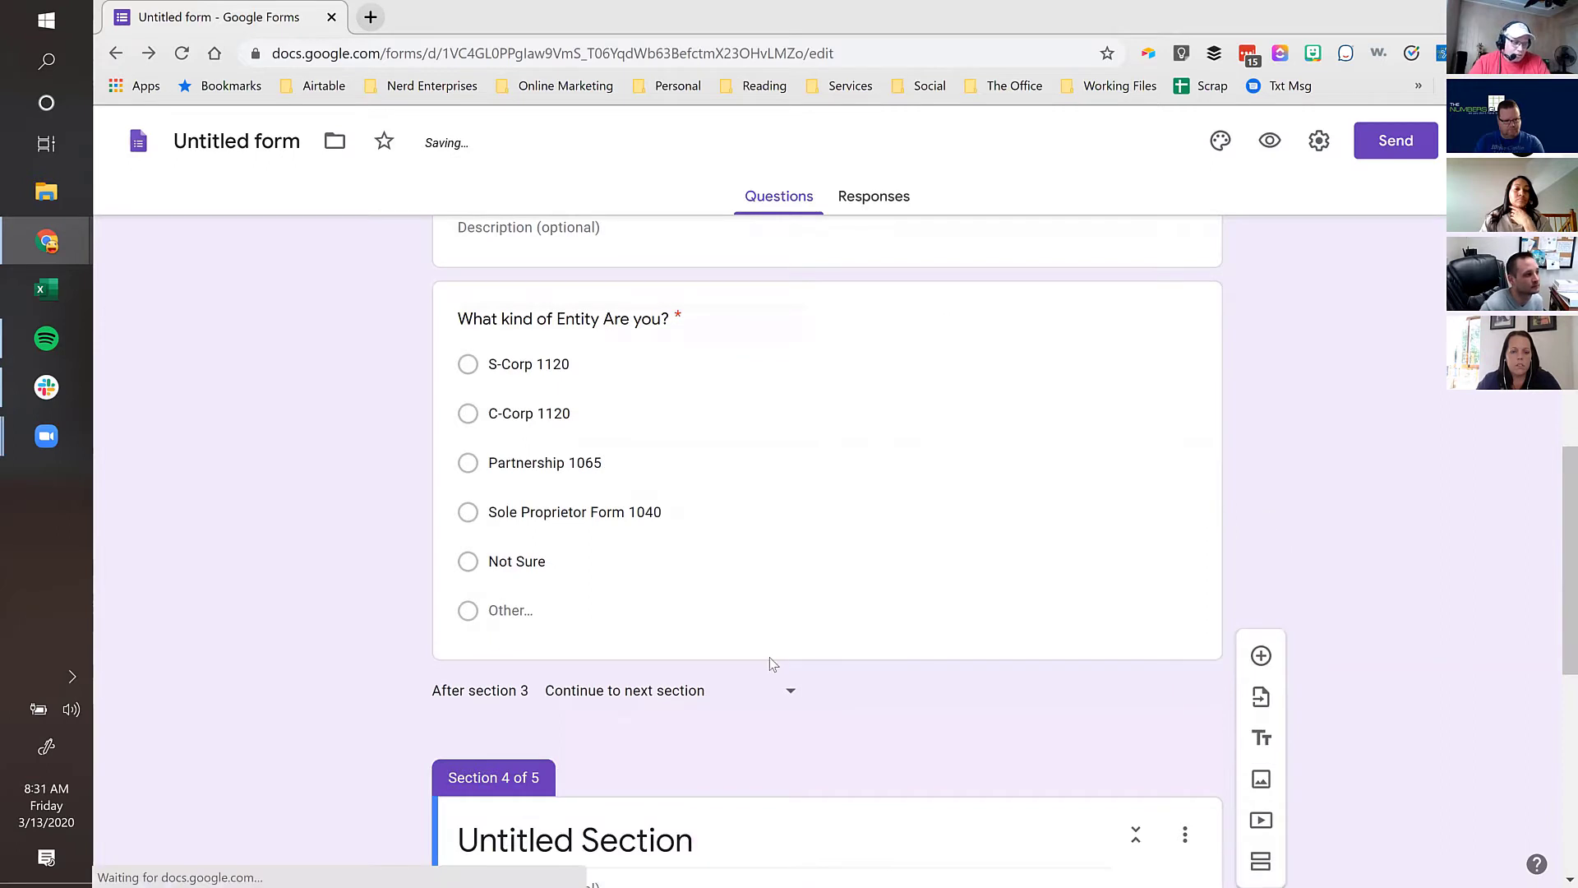
left_click(611, 535)
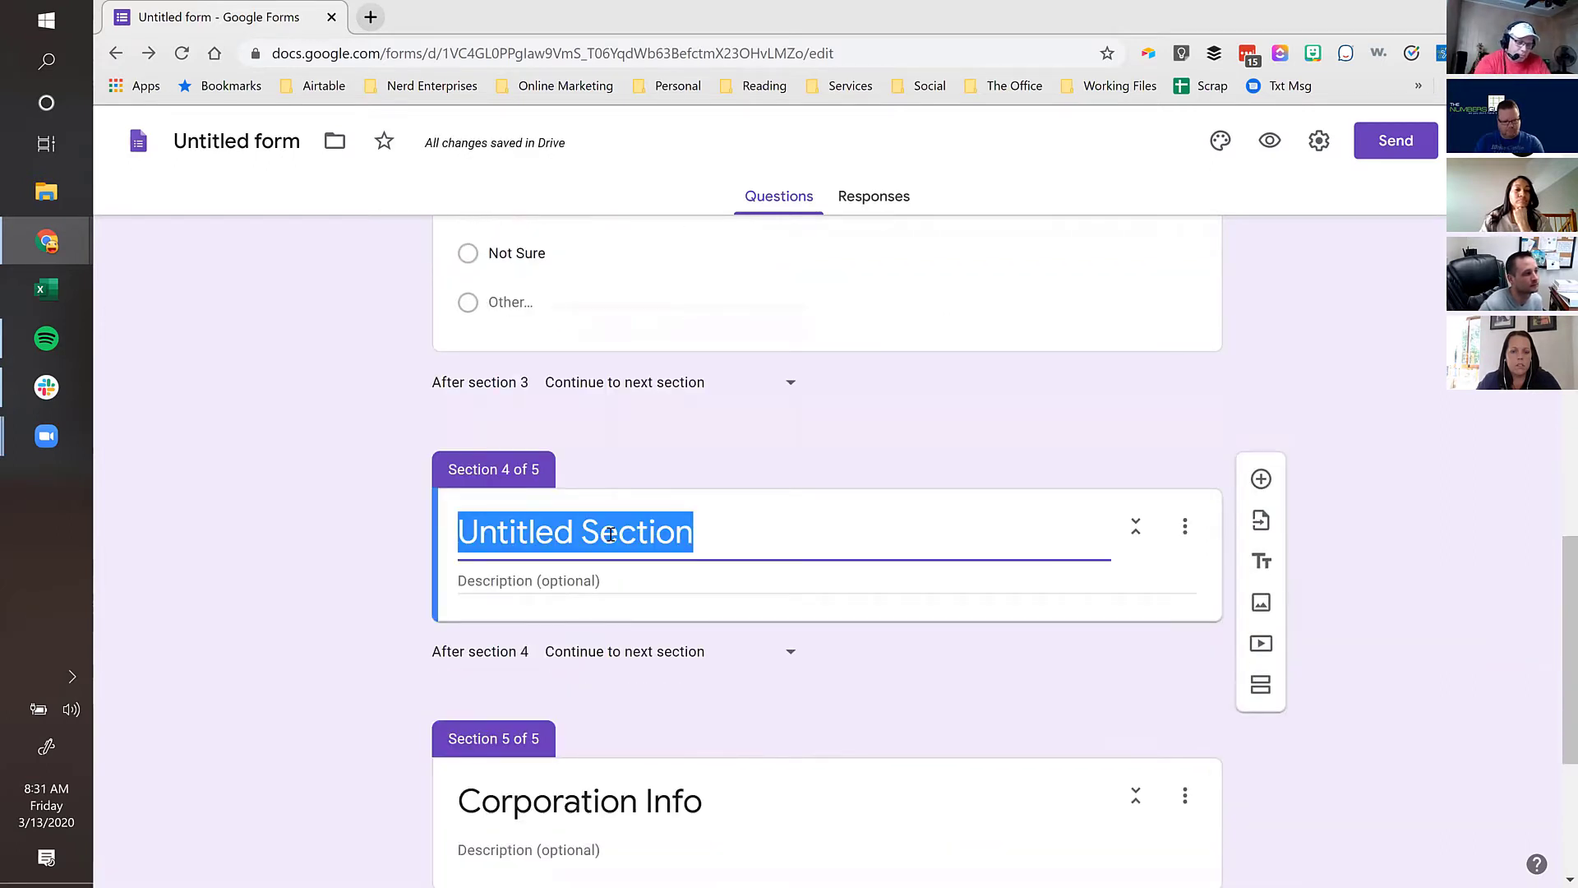
type("Partnership Info")
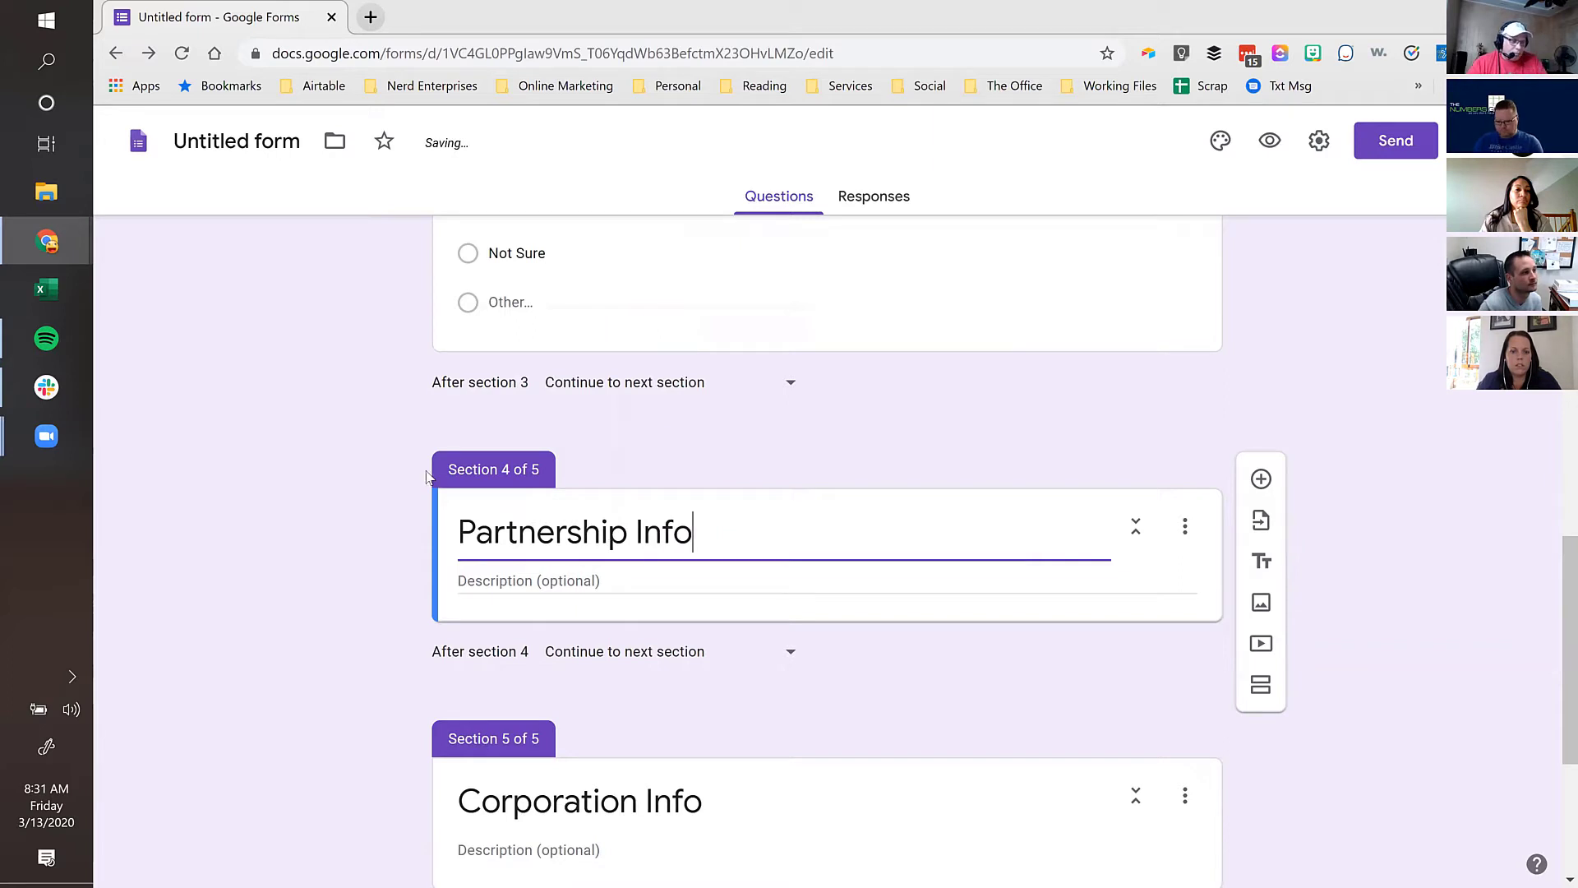
Check the C-Corp 1120 destination, then start editing the Partnership Info description
scroll(504, 422, "up", 3)
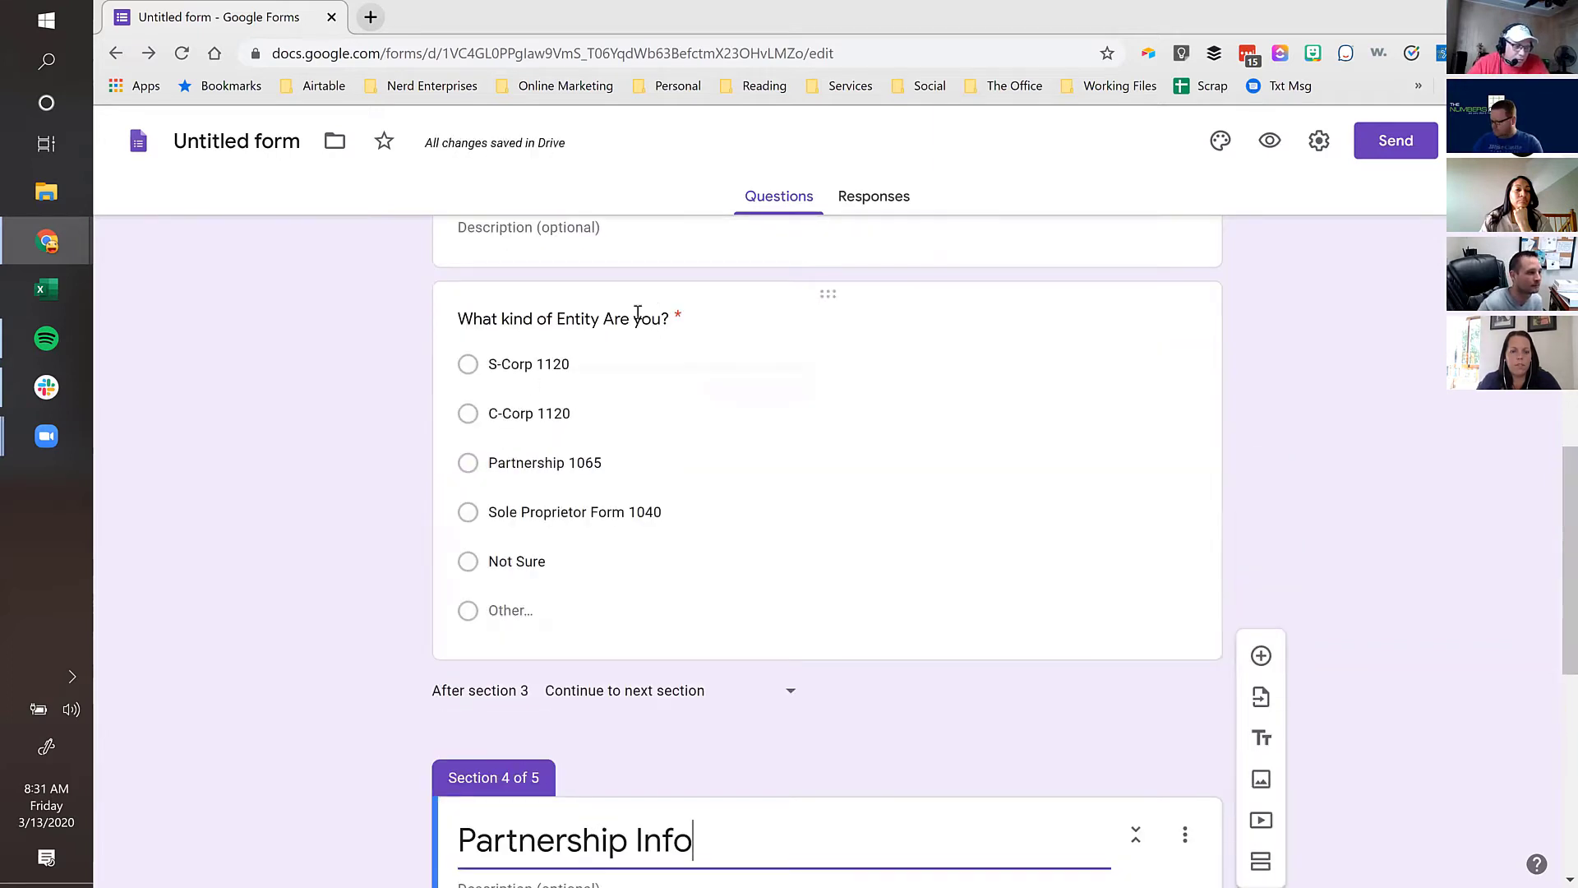
scroll(624, 365, "down", 3)
scroll(624, 365, "down", 1)
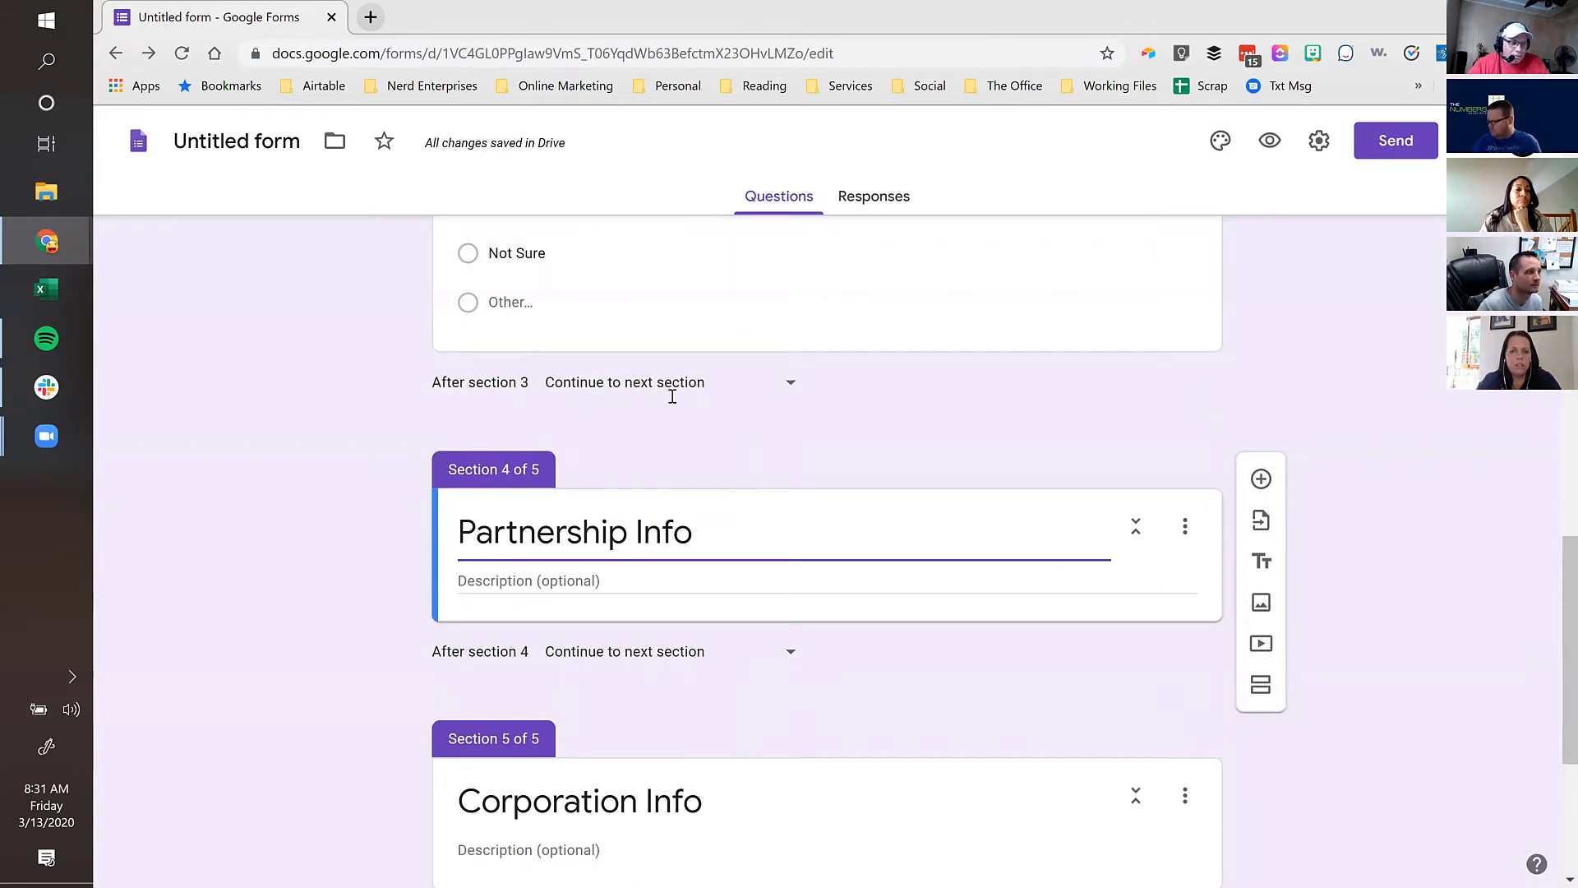
scroll(1025, 405, "up", 4)
left_click(575, 412)
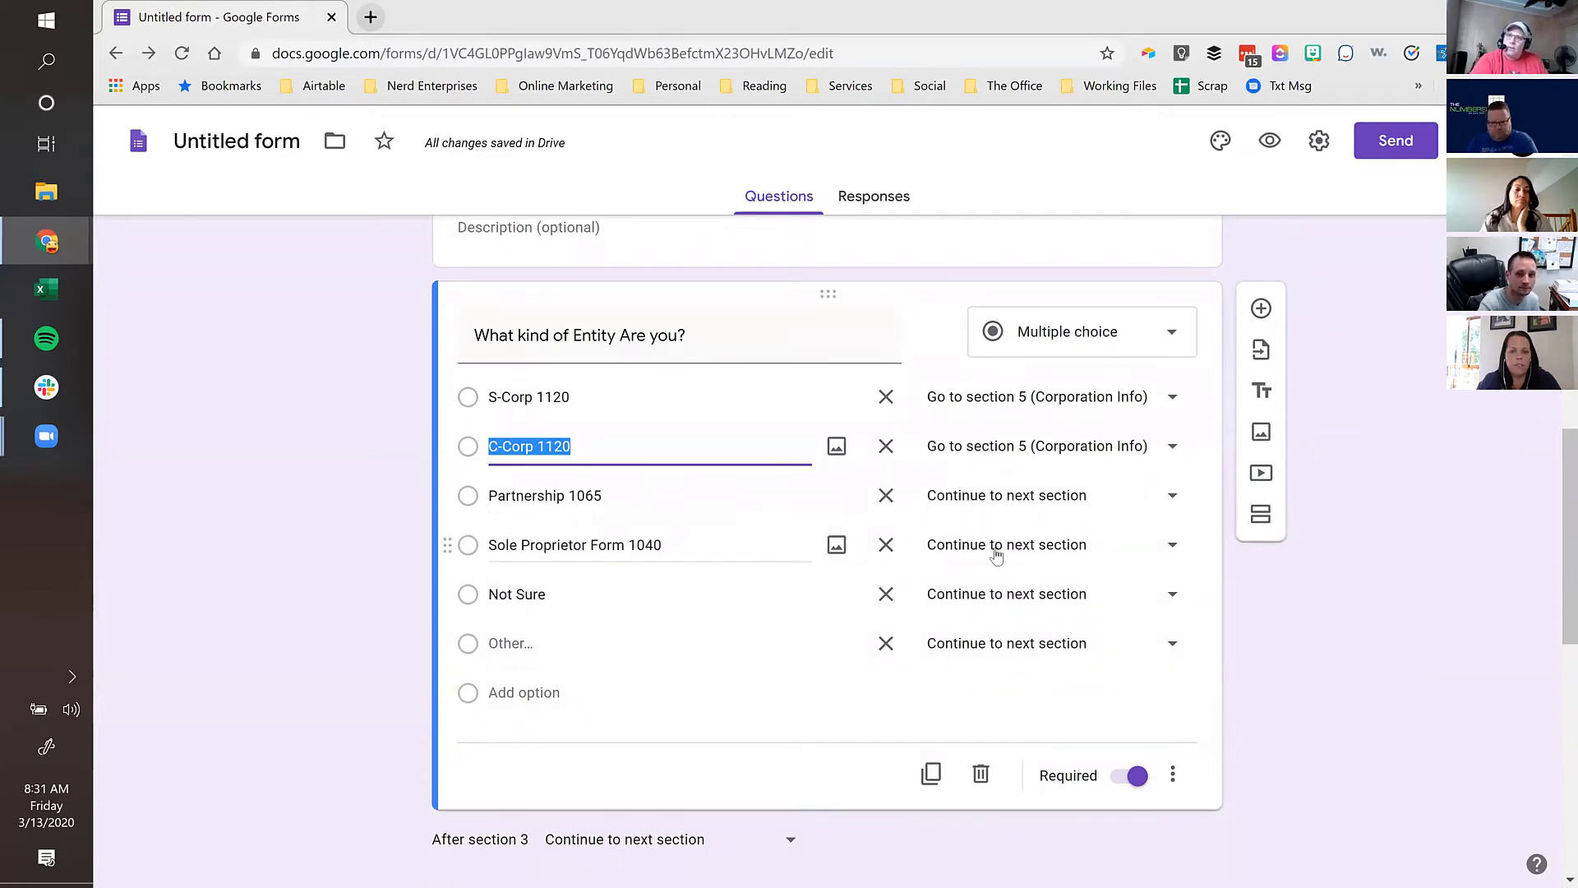
left_click(342, 516)
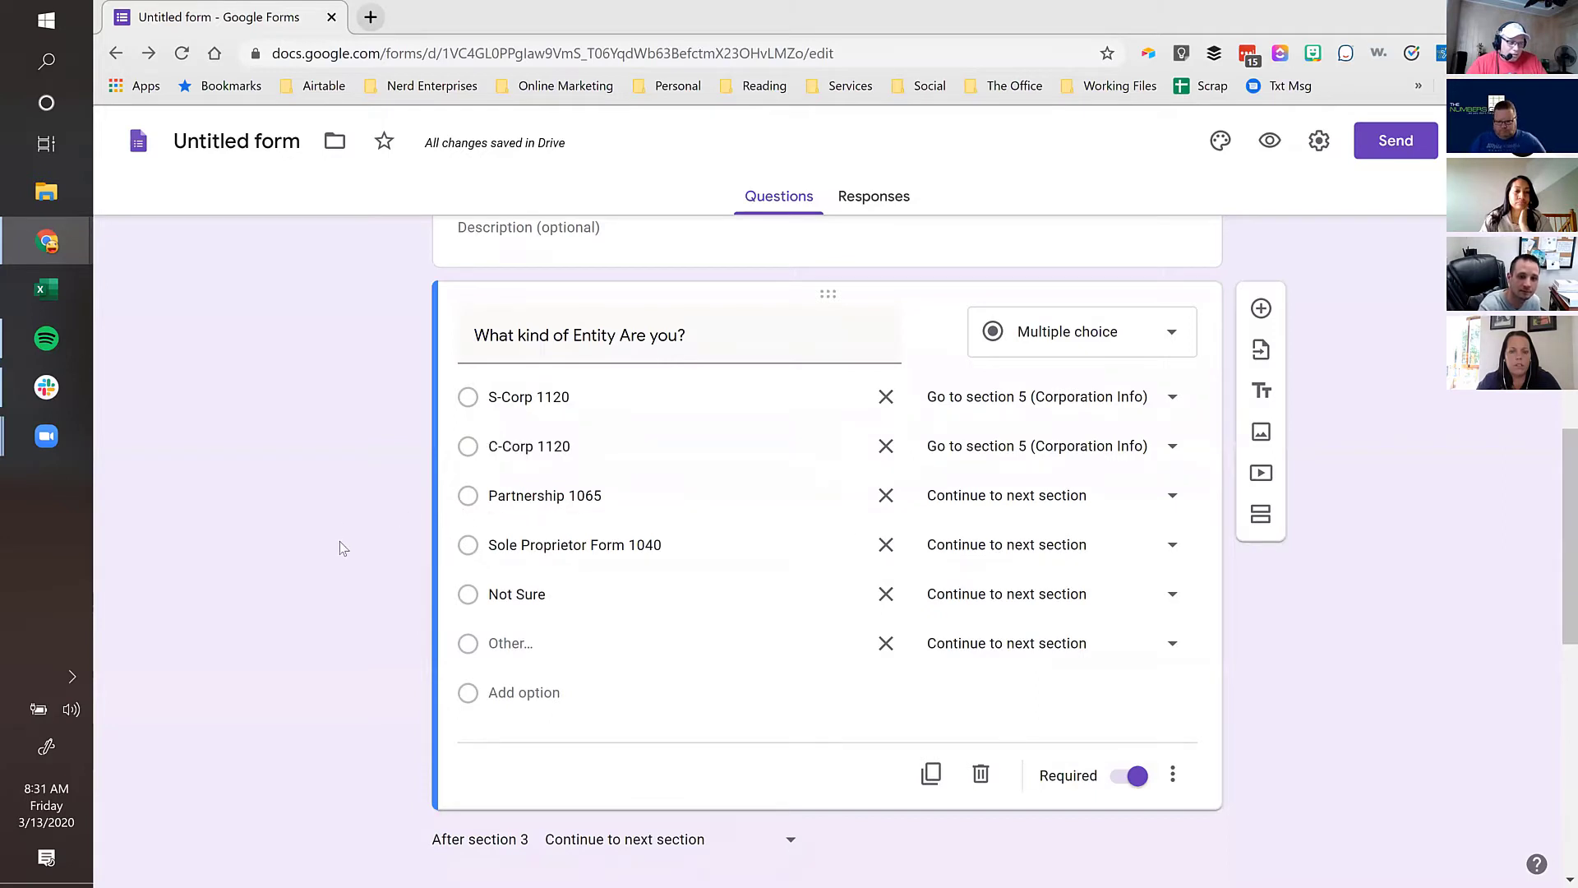
scroll(338, 540, "down", 5)
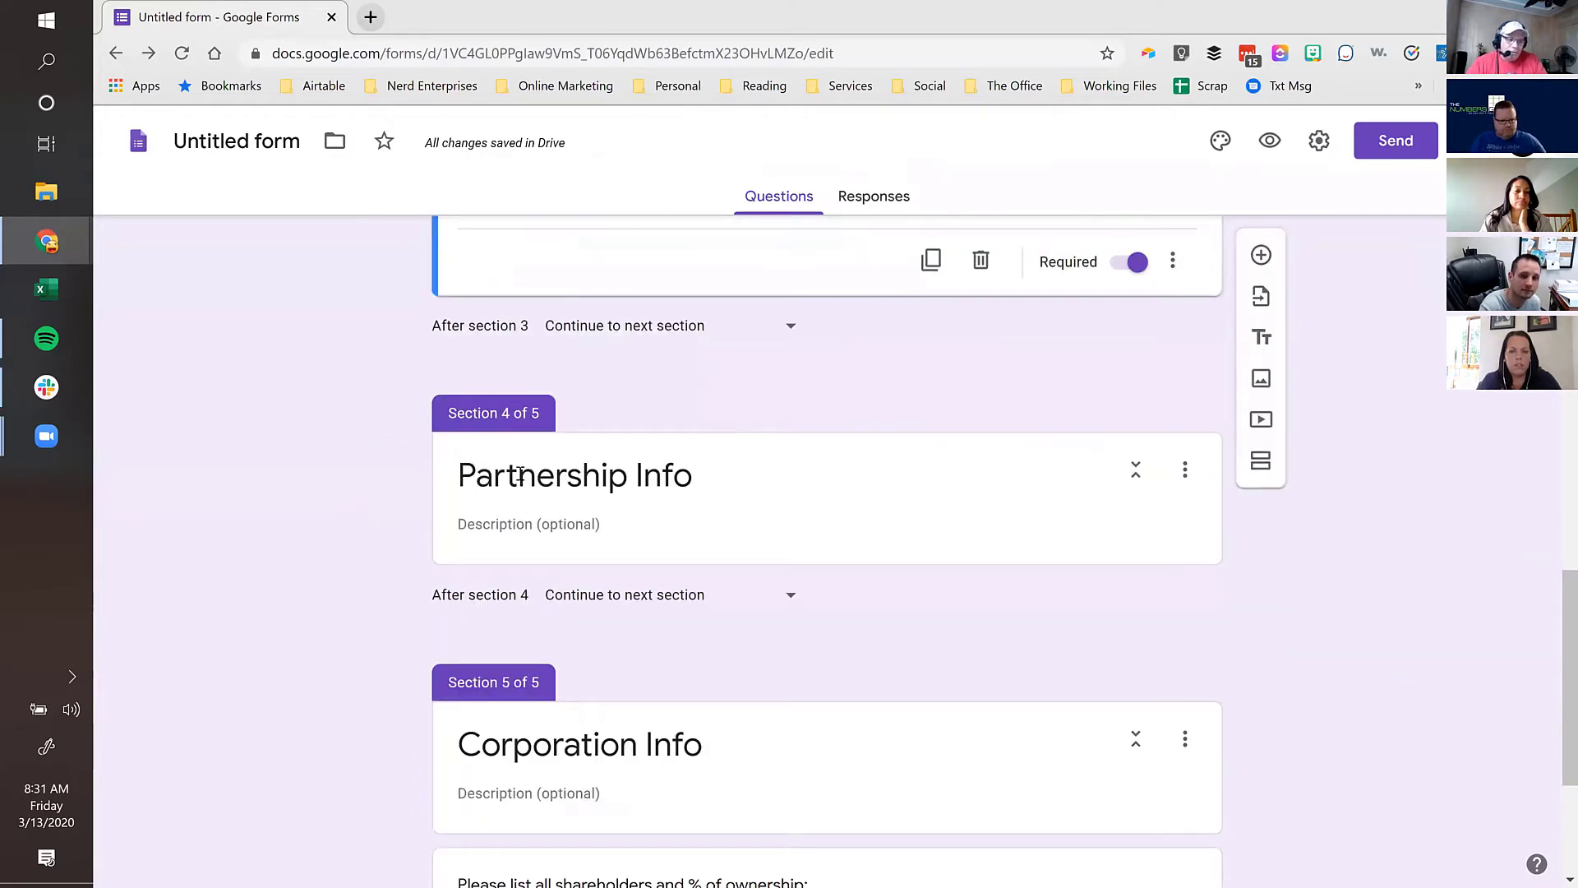
left_click(555, 530)
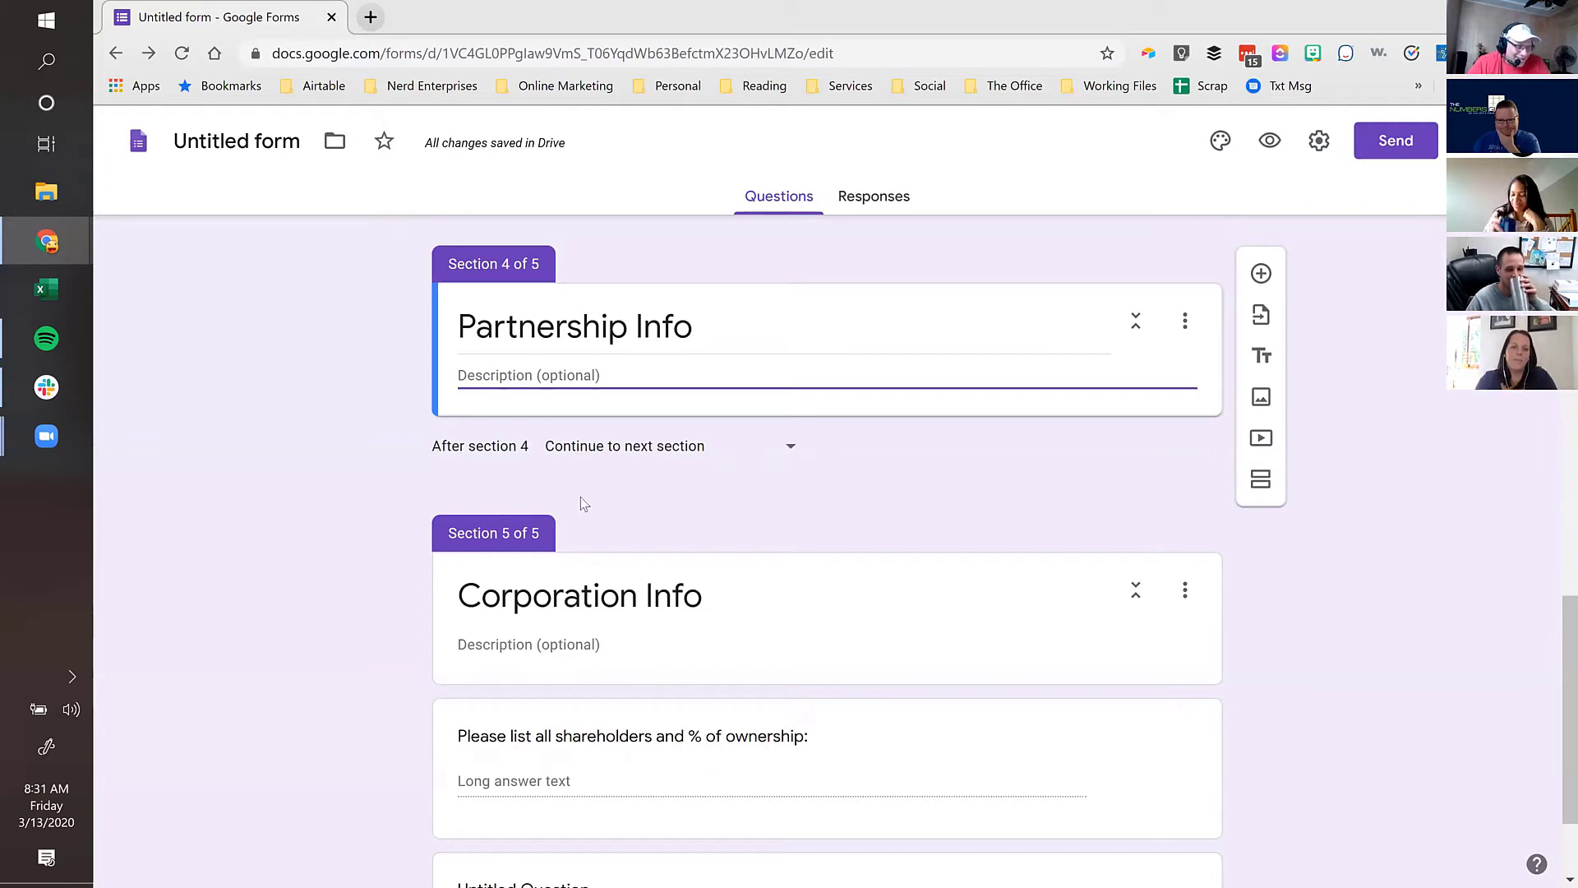
left_click(314, 393)
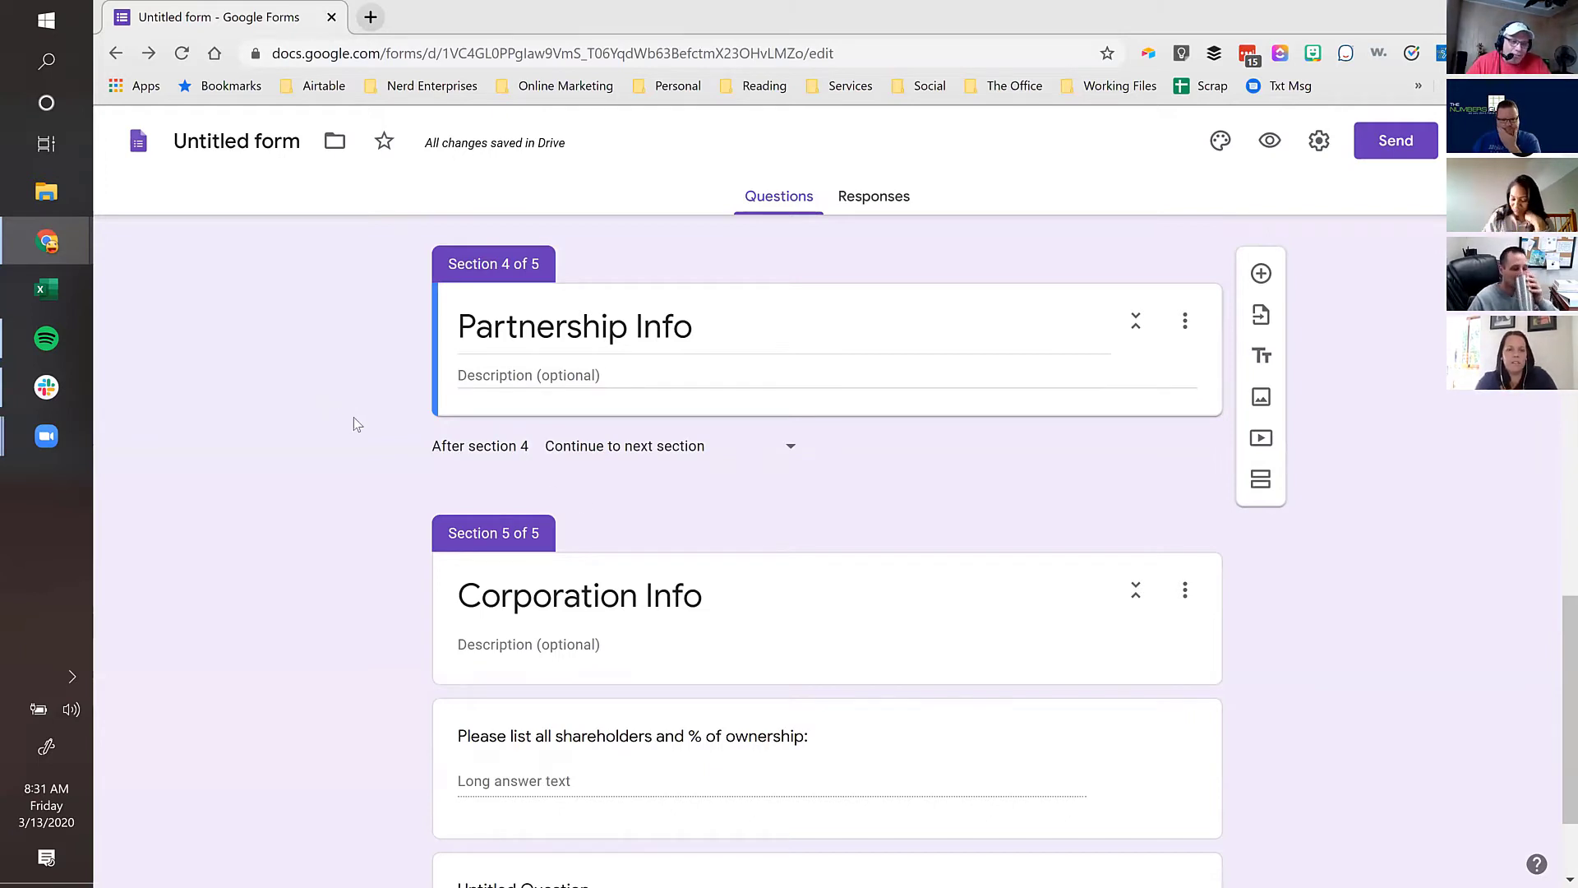
scroll(356, 424, "down", 1)
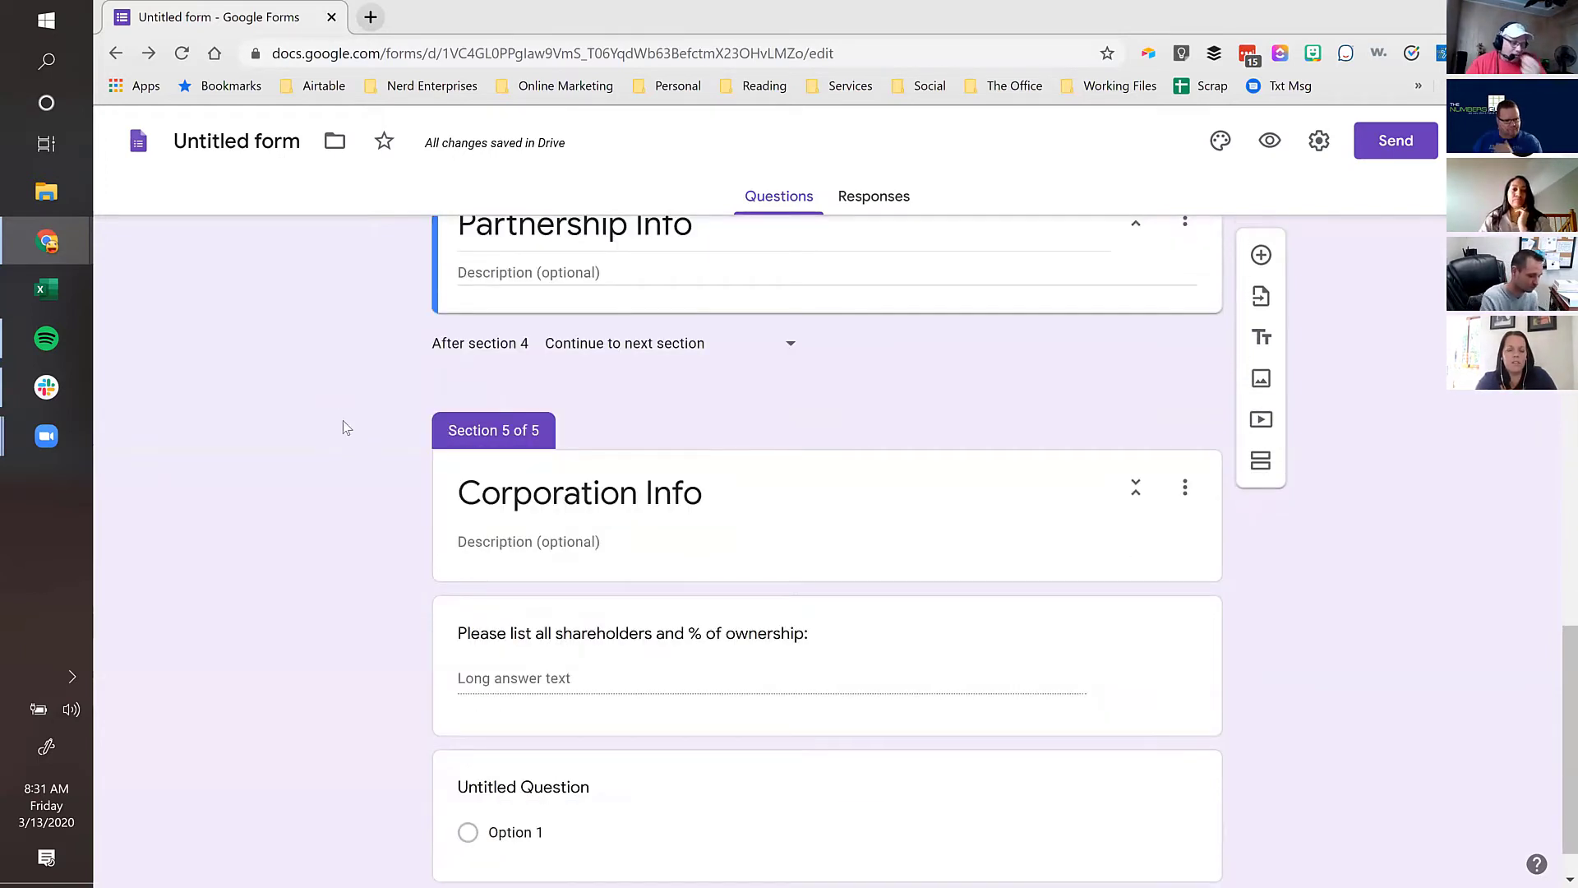
scroll(345, 440, "up", 2)
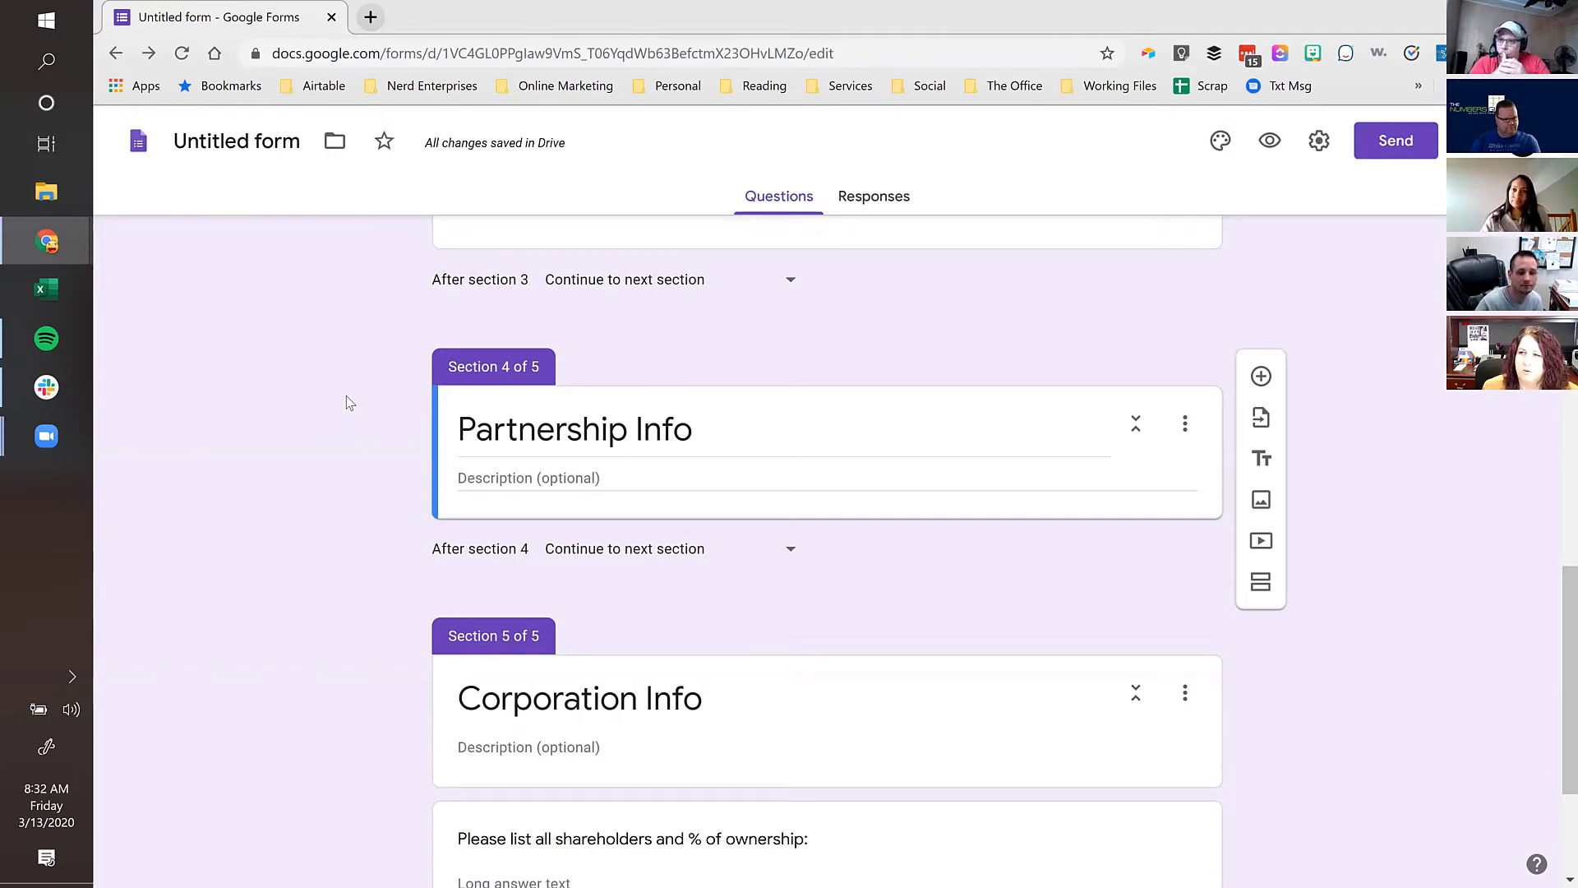
Add a File upload question to Partnership Info, accepting the Drive uploads notice
left_click(1263, 377)
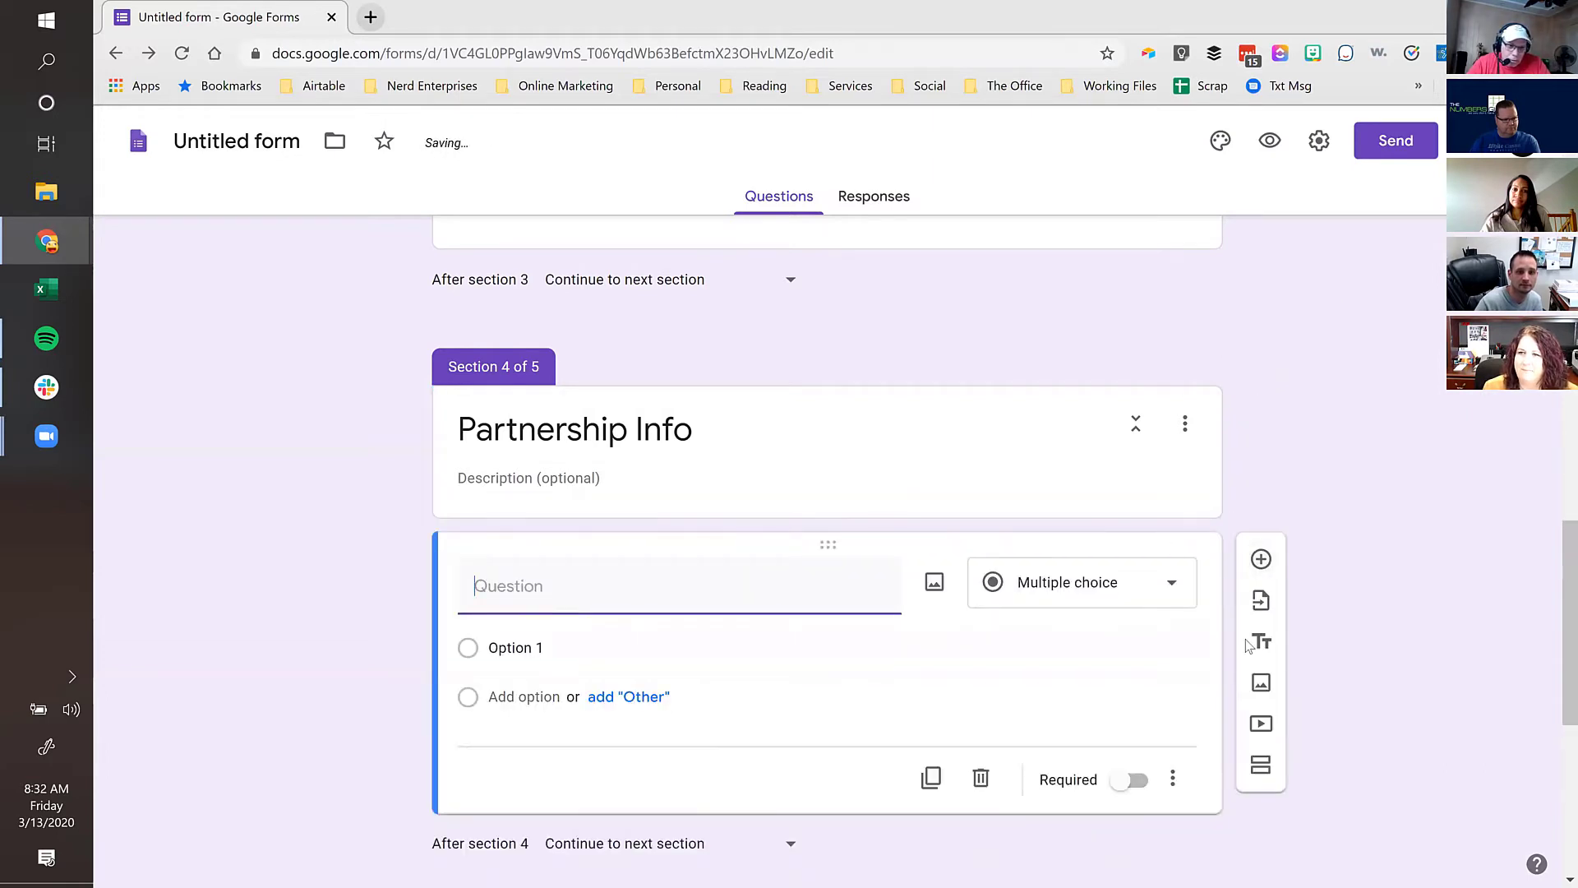
left_click(1072, 588)
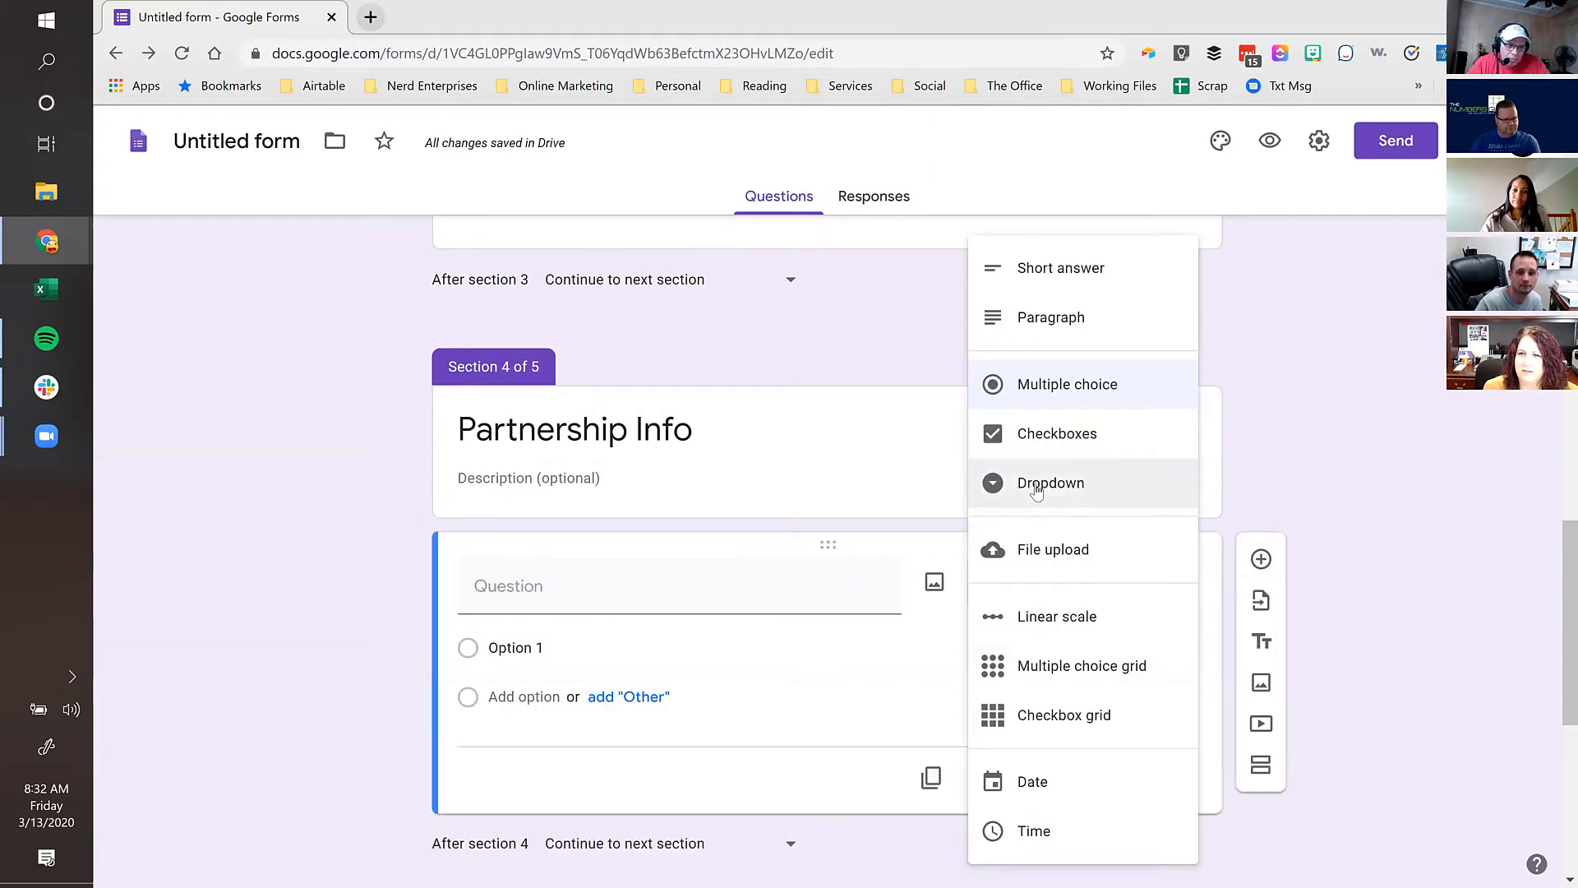
left_click(1059, 559)
scroll(909, 612, "down", 3)
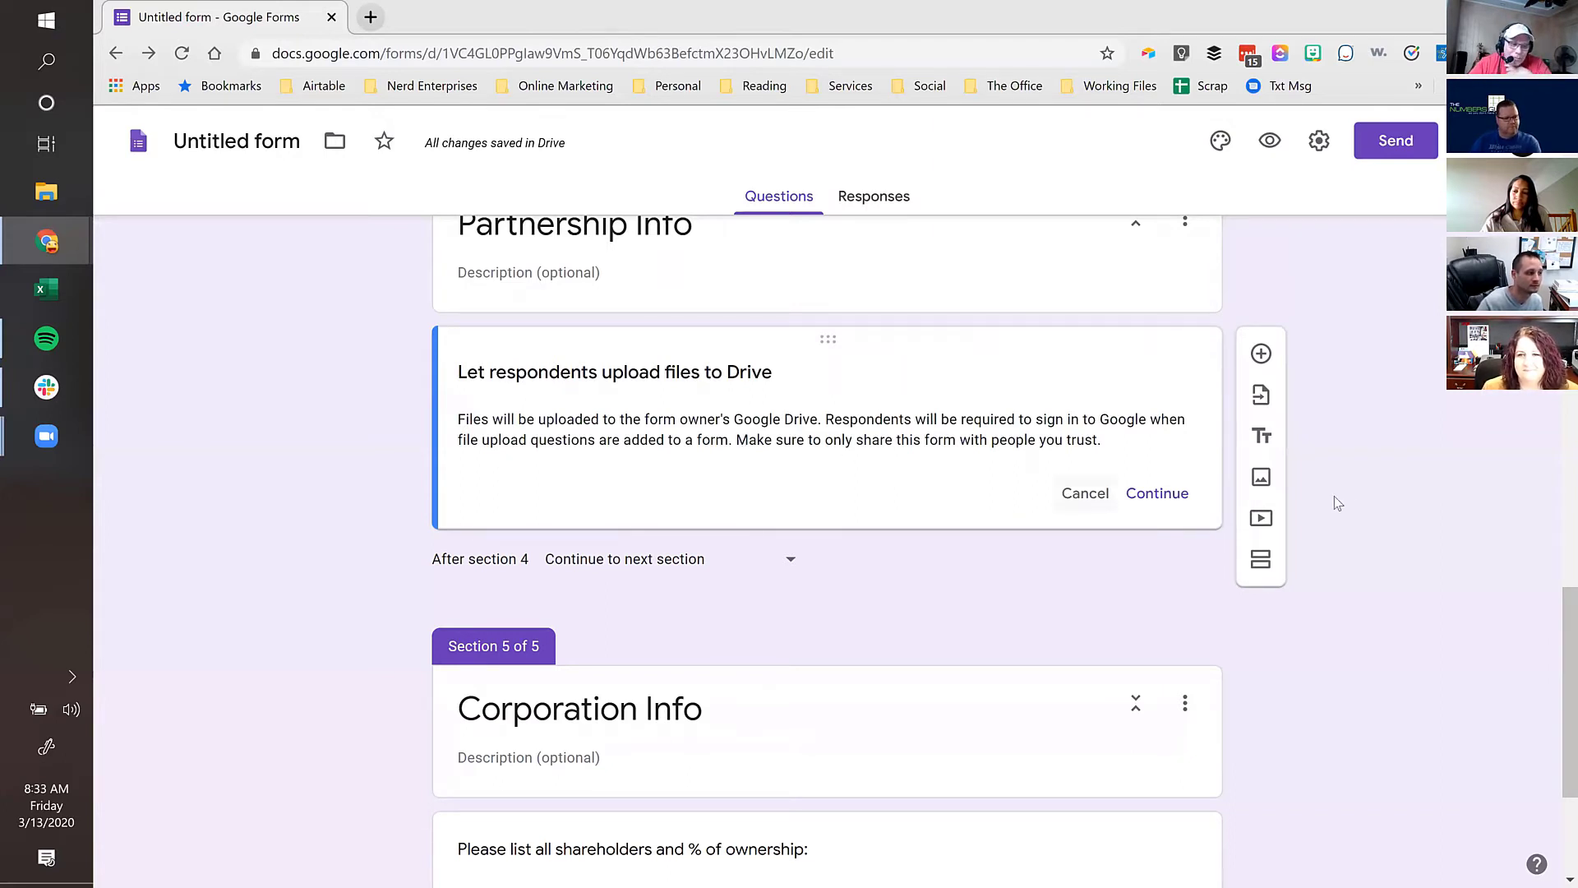
left_click(1165, 496)
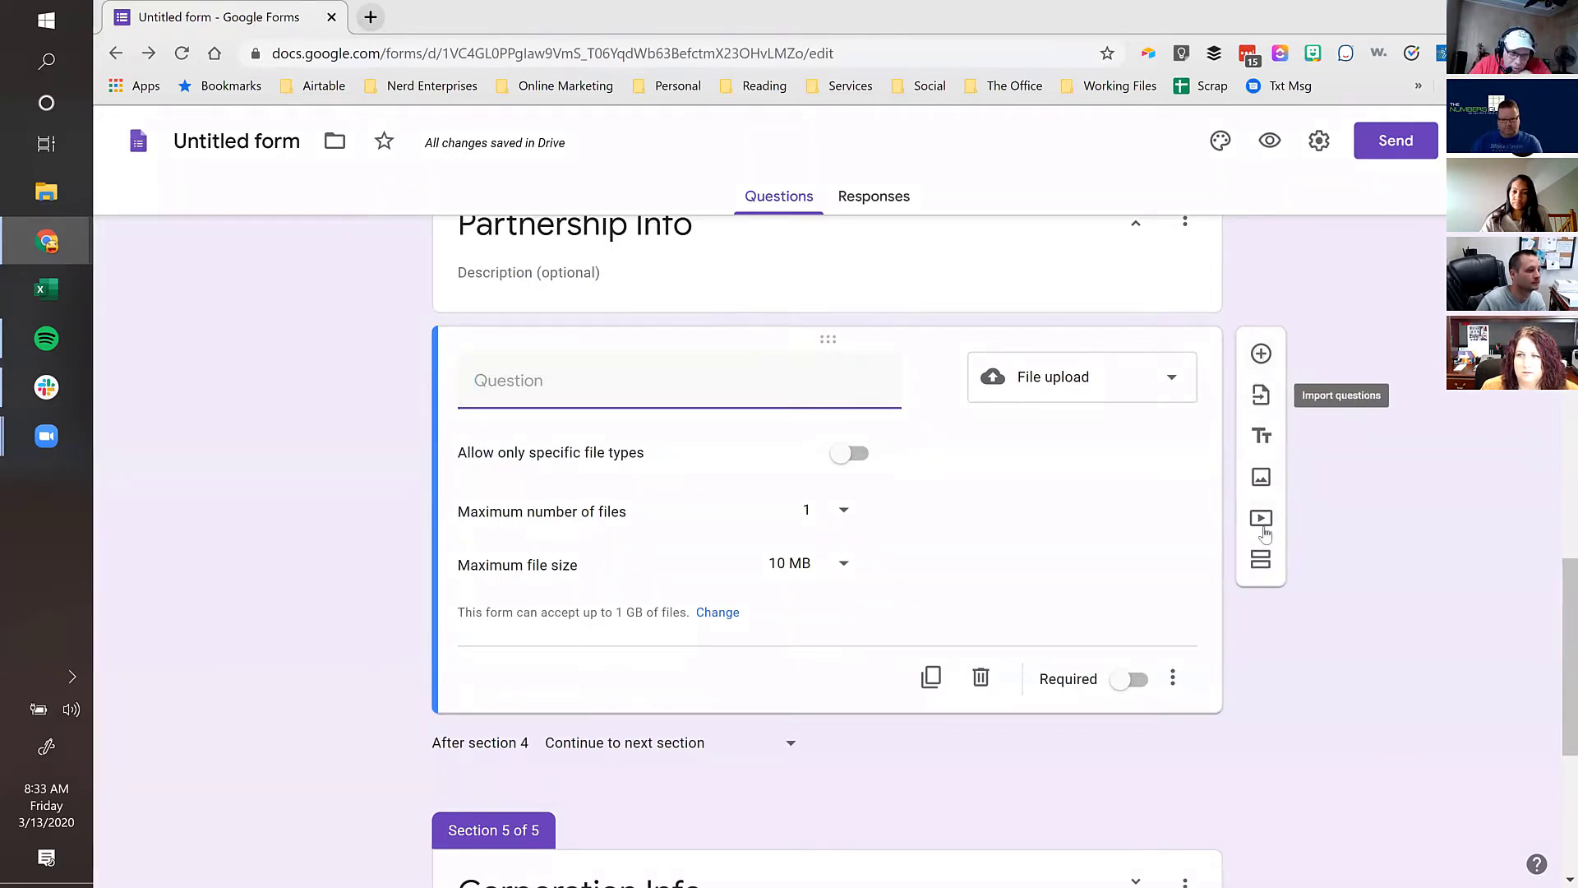
left_click(1162, 364)
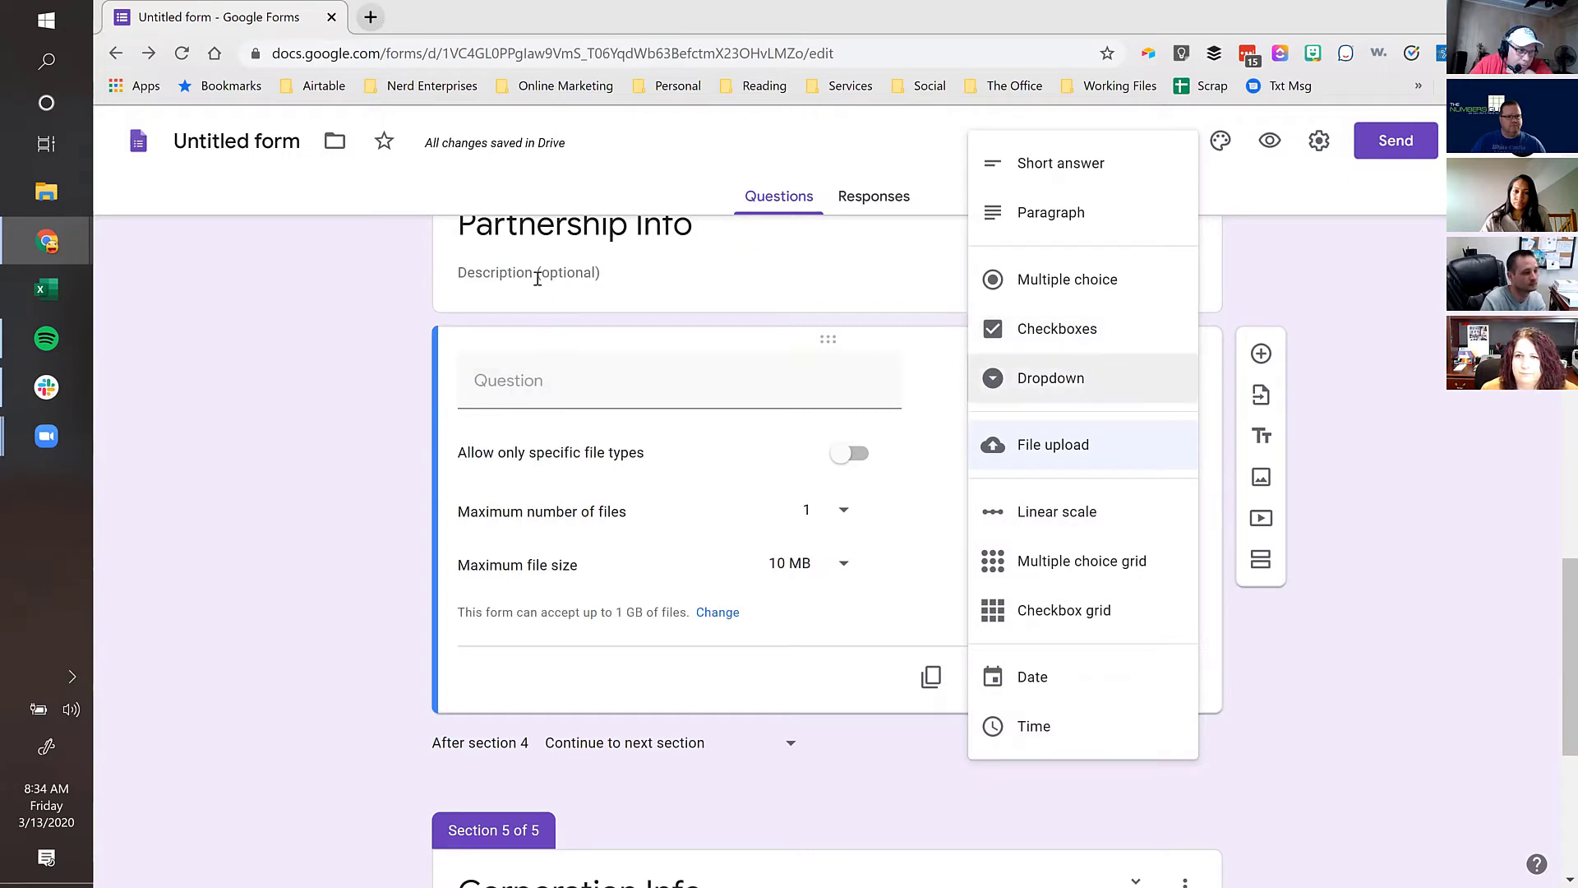
left_click(326, 386)
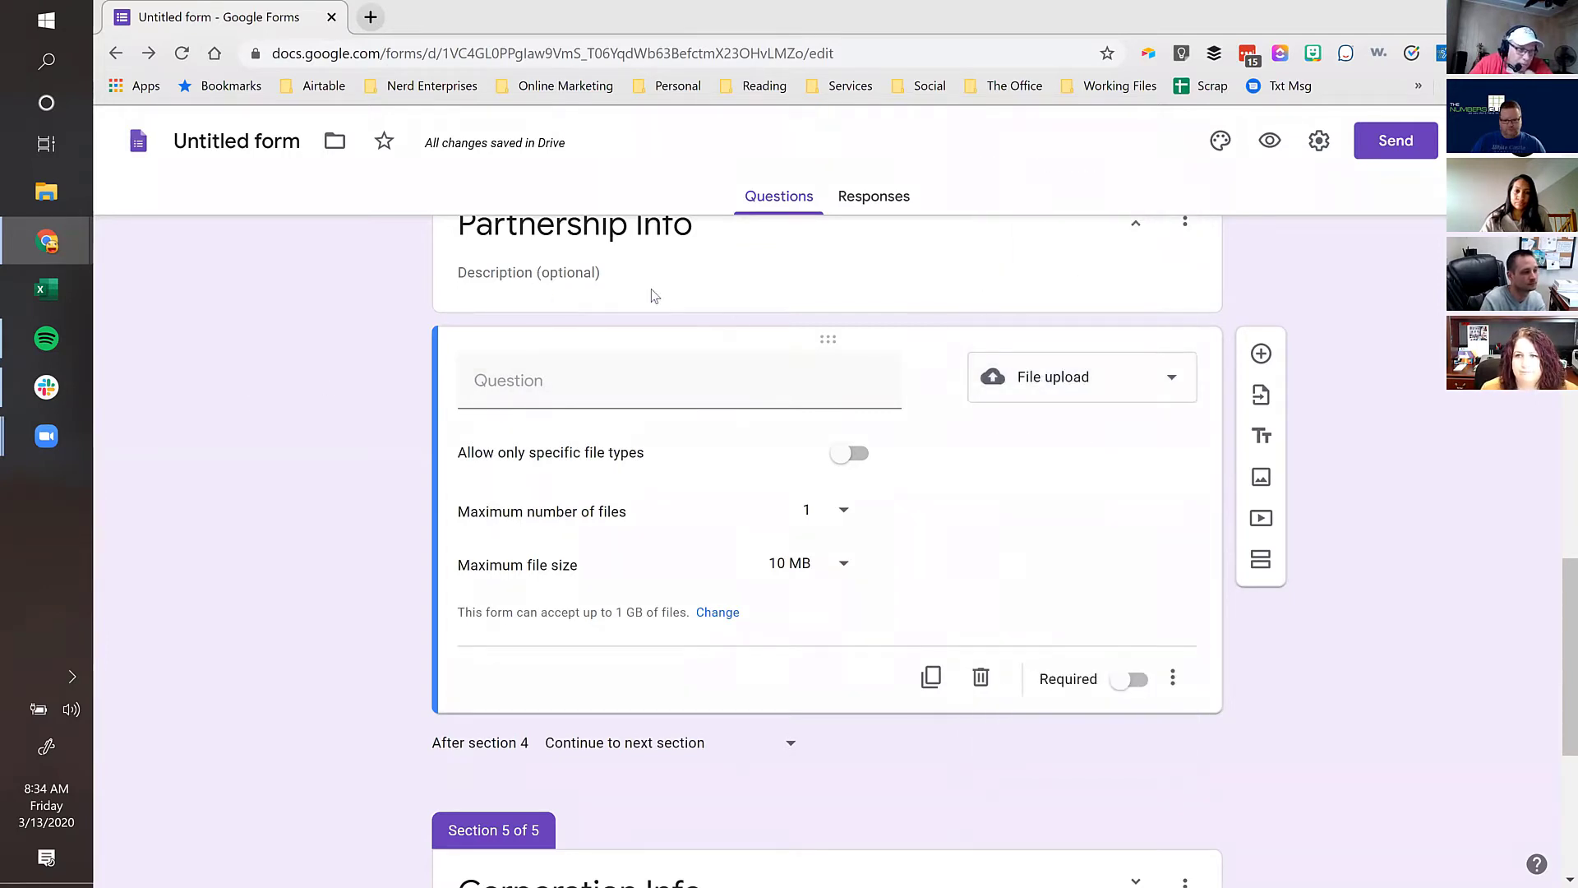
Delete the File upload question through its more-options menu
left_click(1171, 681)
left_click(957, 684)
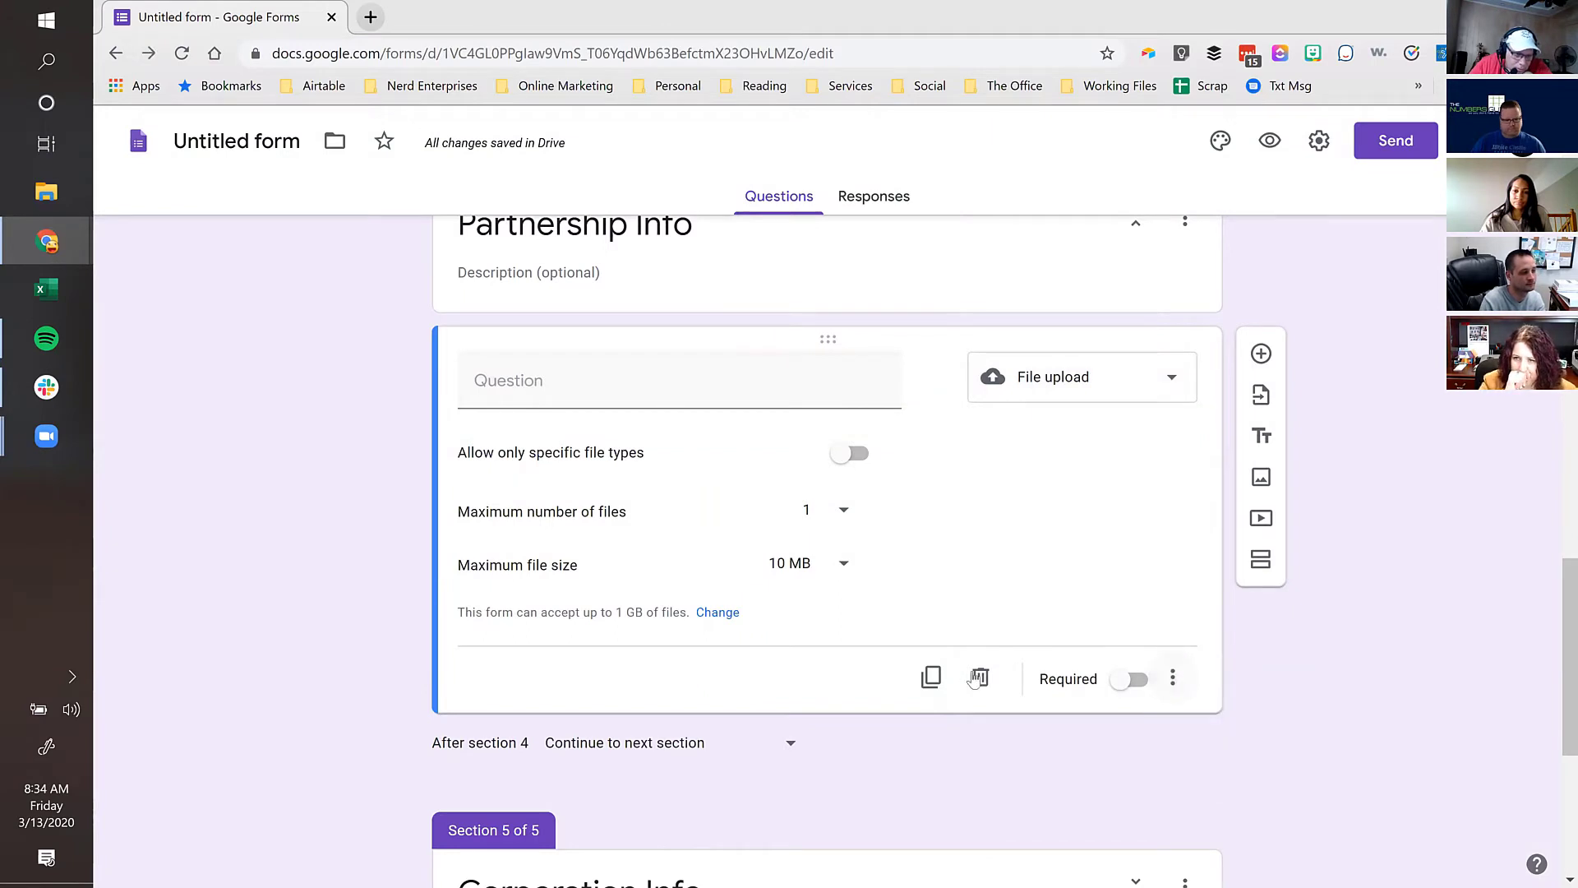
left_click(981, 678)
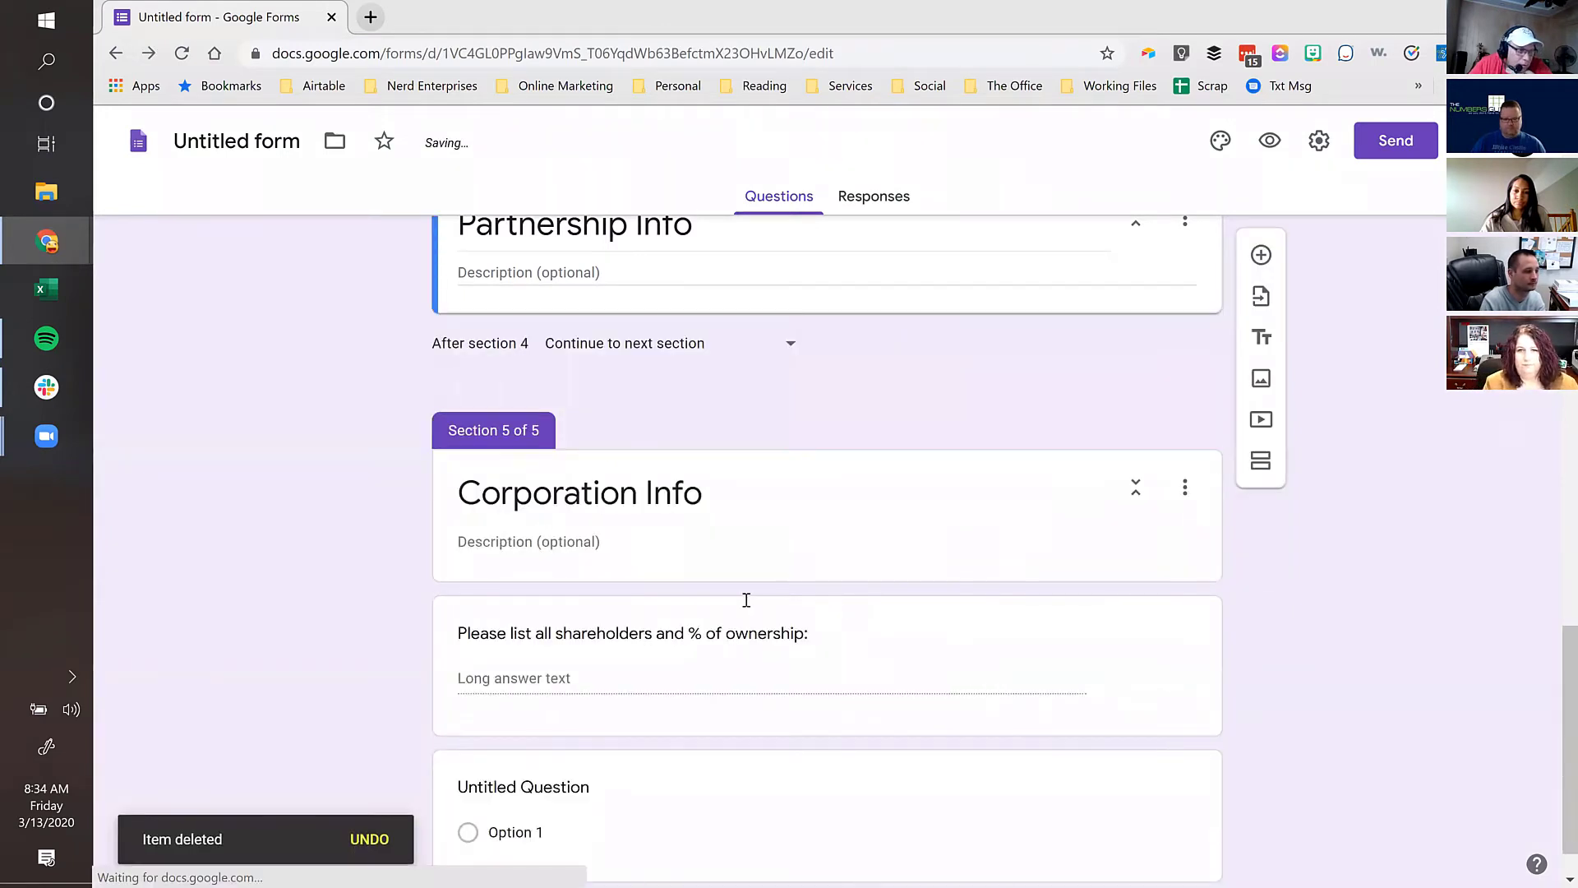
scroll(751, 606, "up", 10)
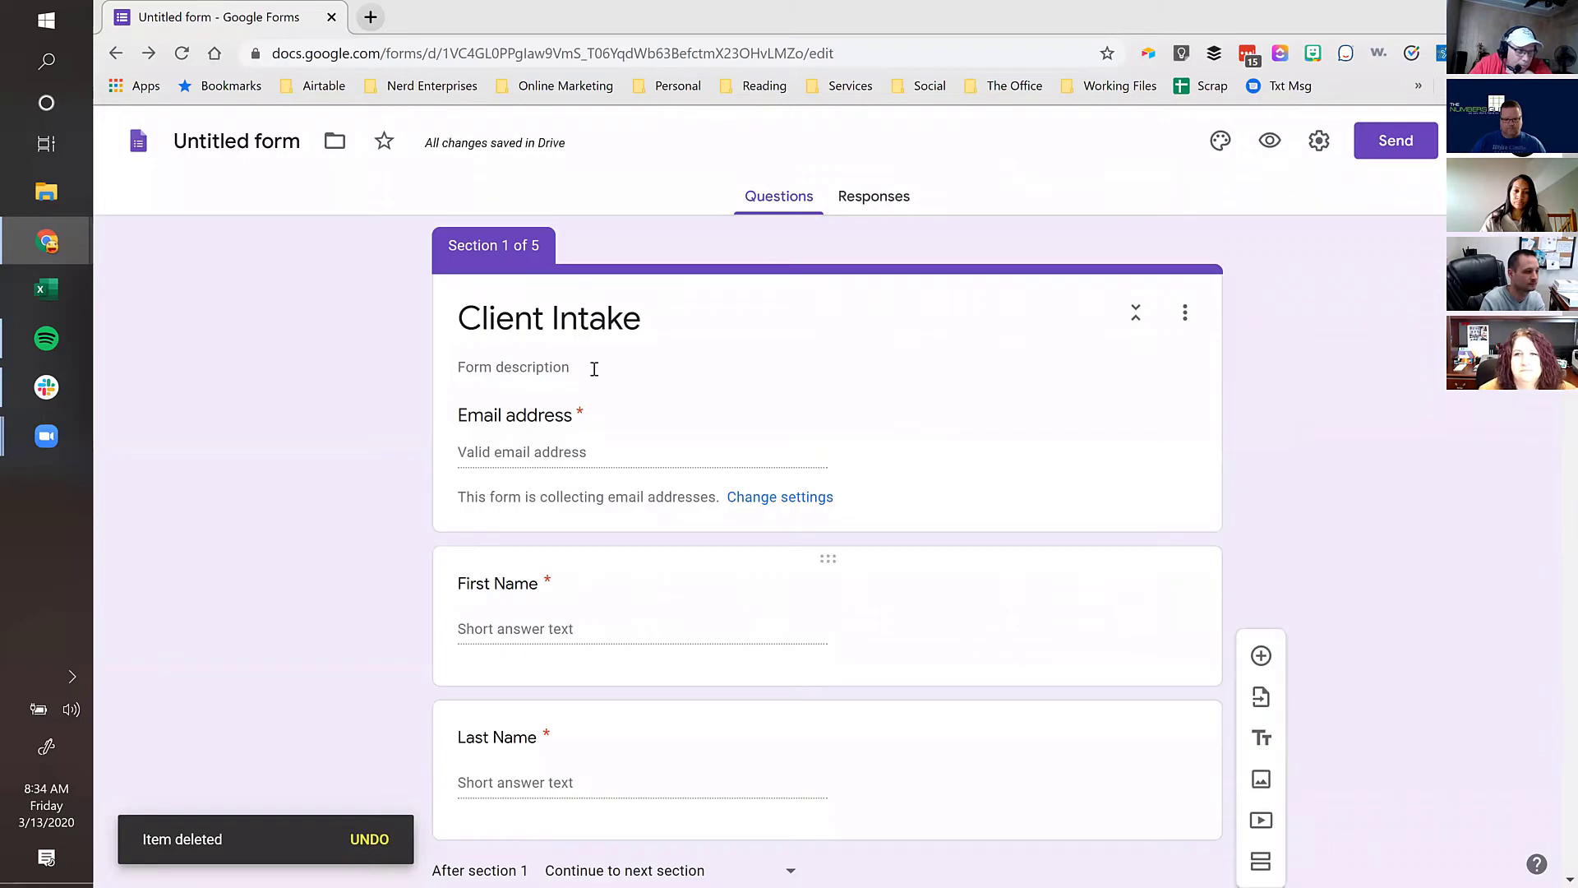
Scroll down to section 3, Entity Info, and place the cursor in its description
left_click(491, 366)
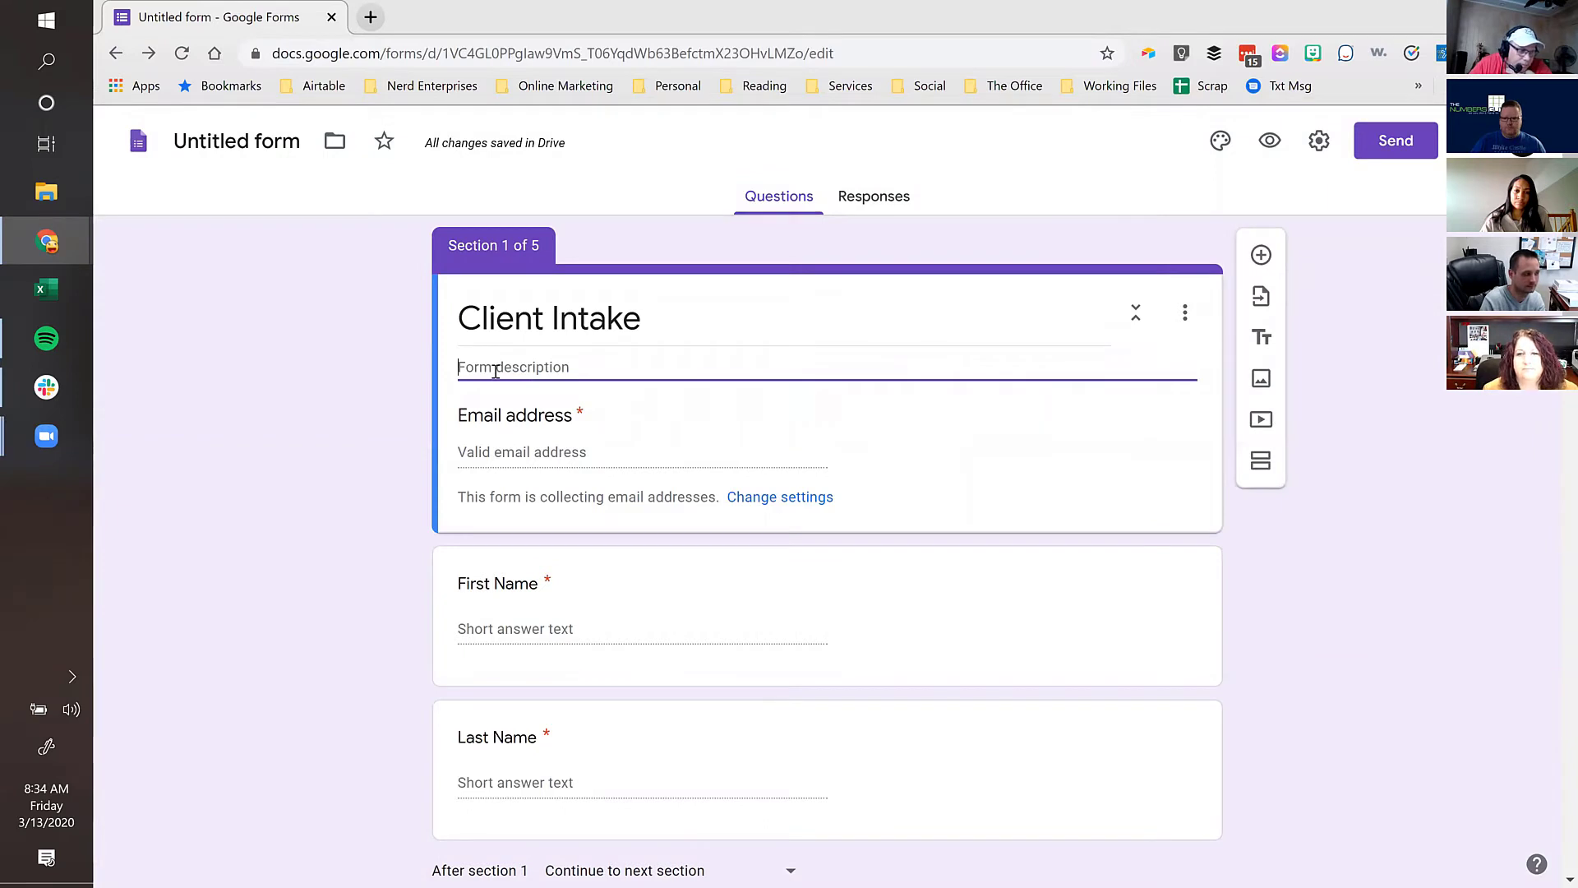
scroll(548, 452, "down", 4)
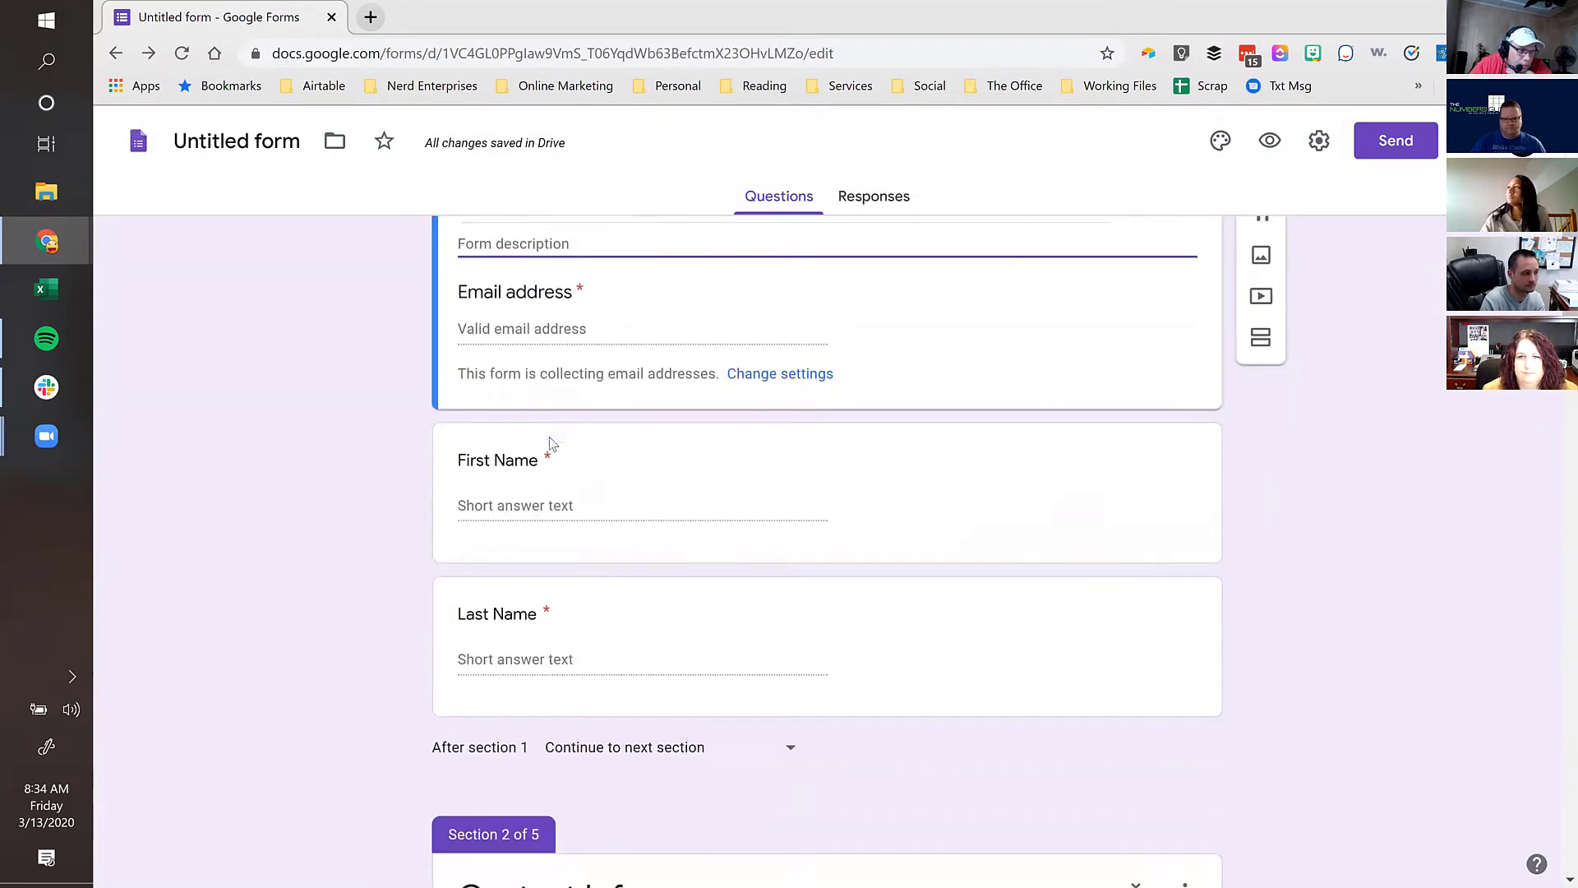
scroll(485, 641, "down", 4)
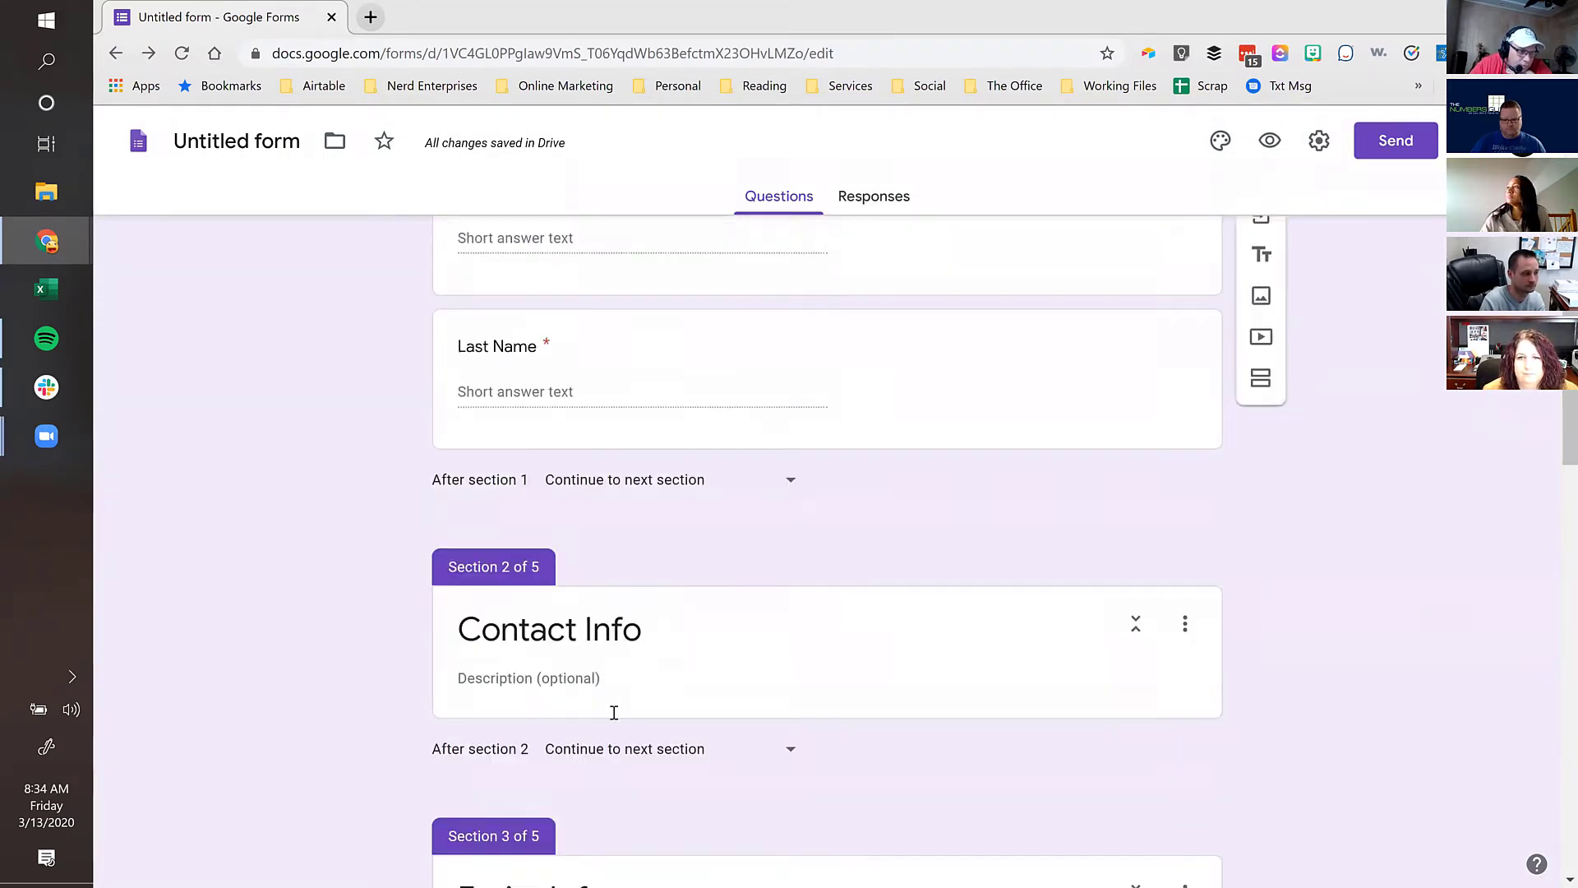
scroll(398, 599, "down", 2)
left_click(493, 520)
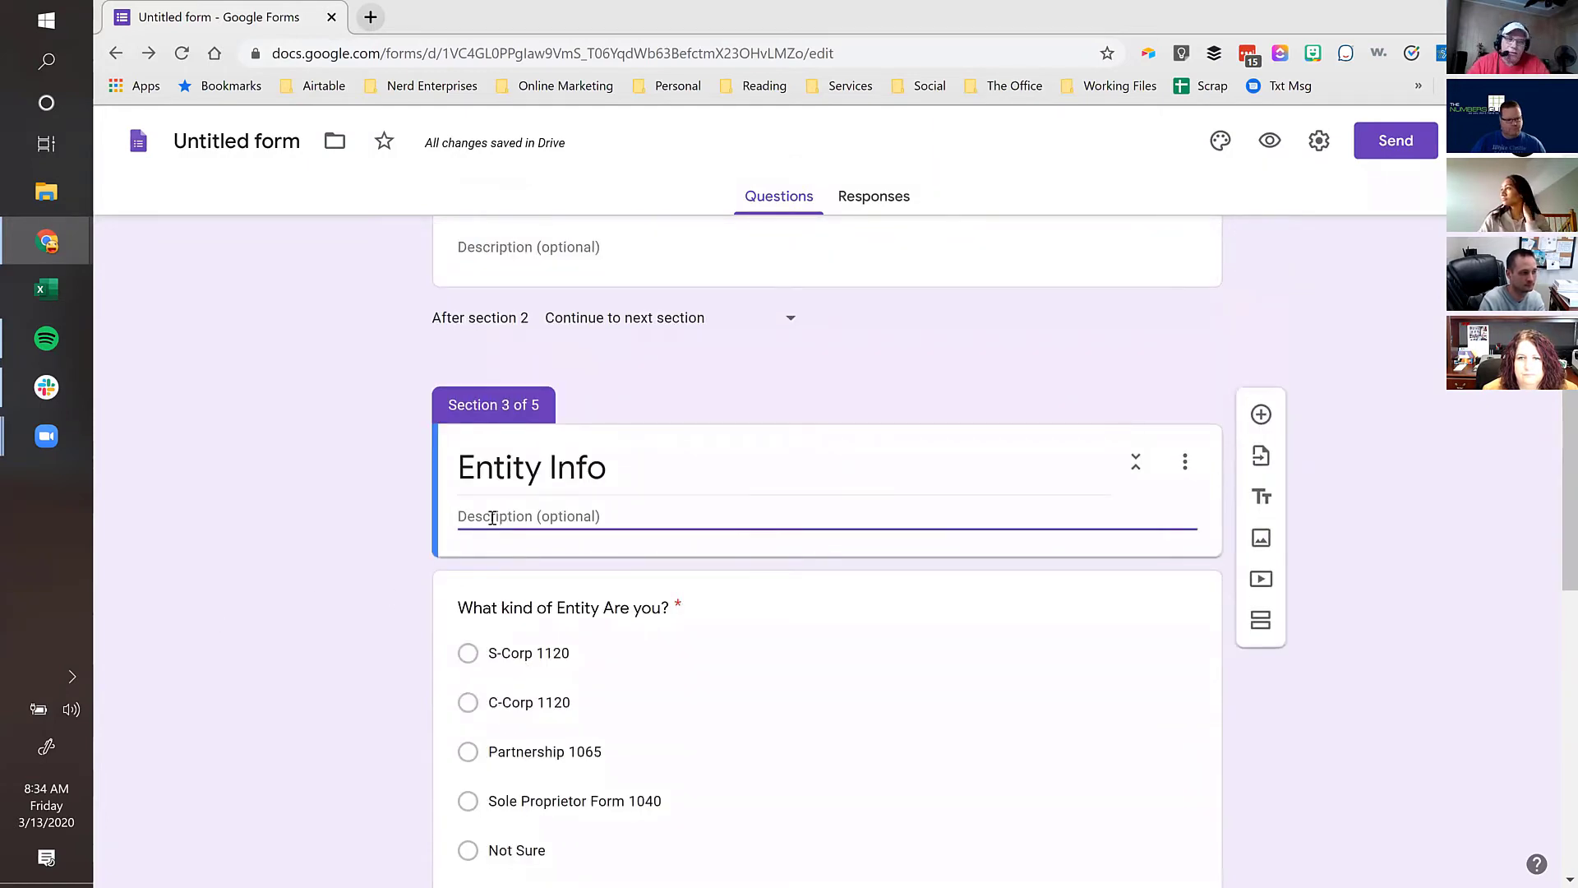
Go to box.com in a new tab and log in with the saved email and password
left_click(371, 17)
type("box.com")
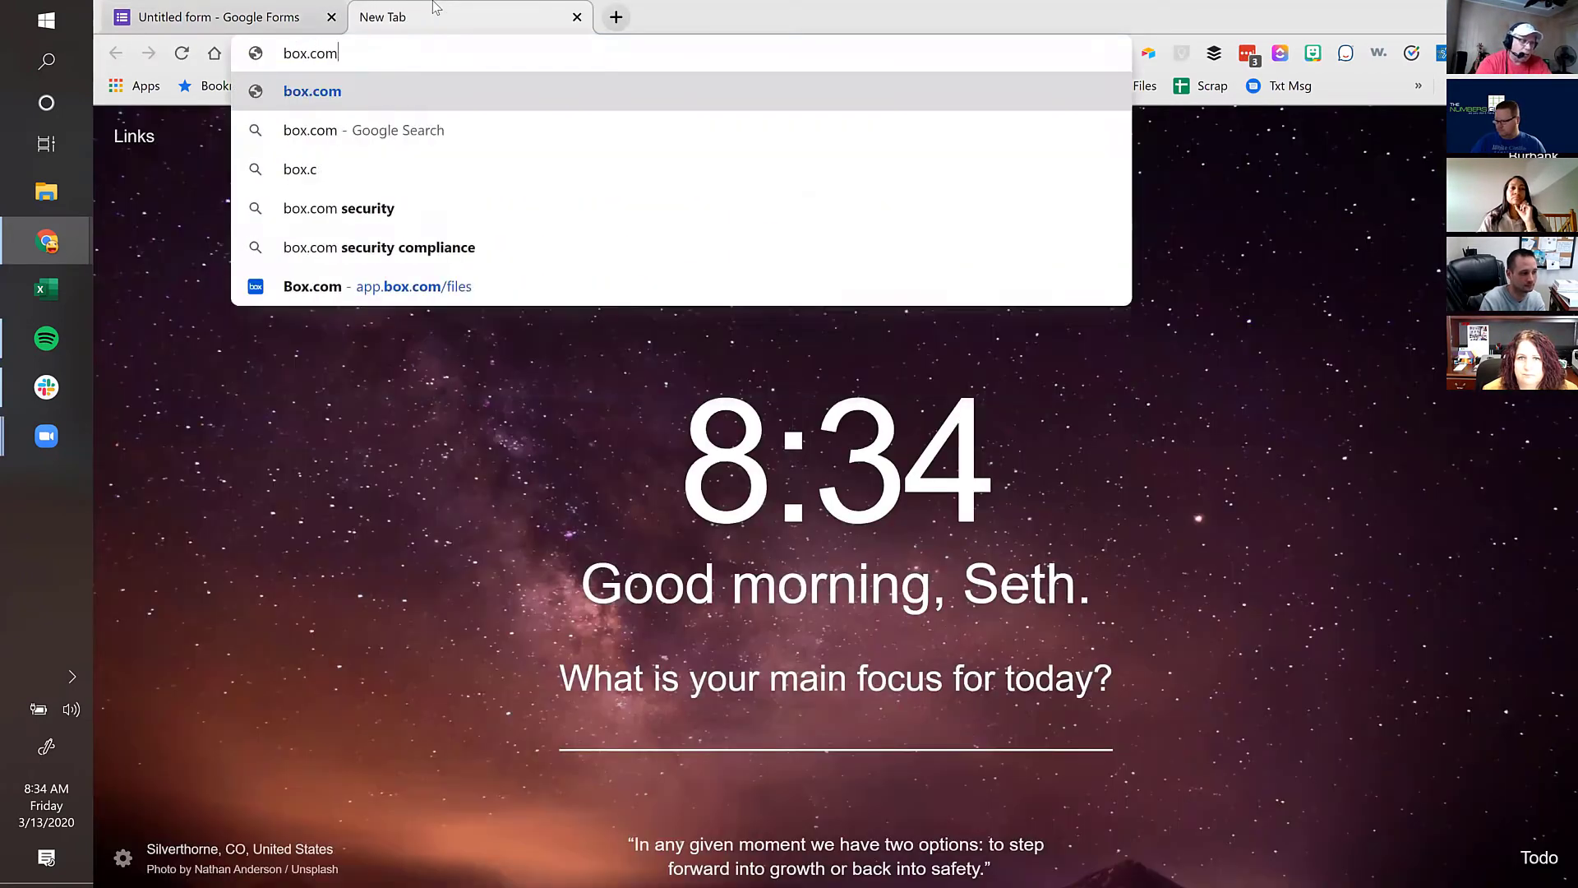
key("Return")
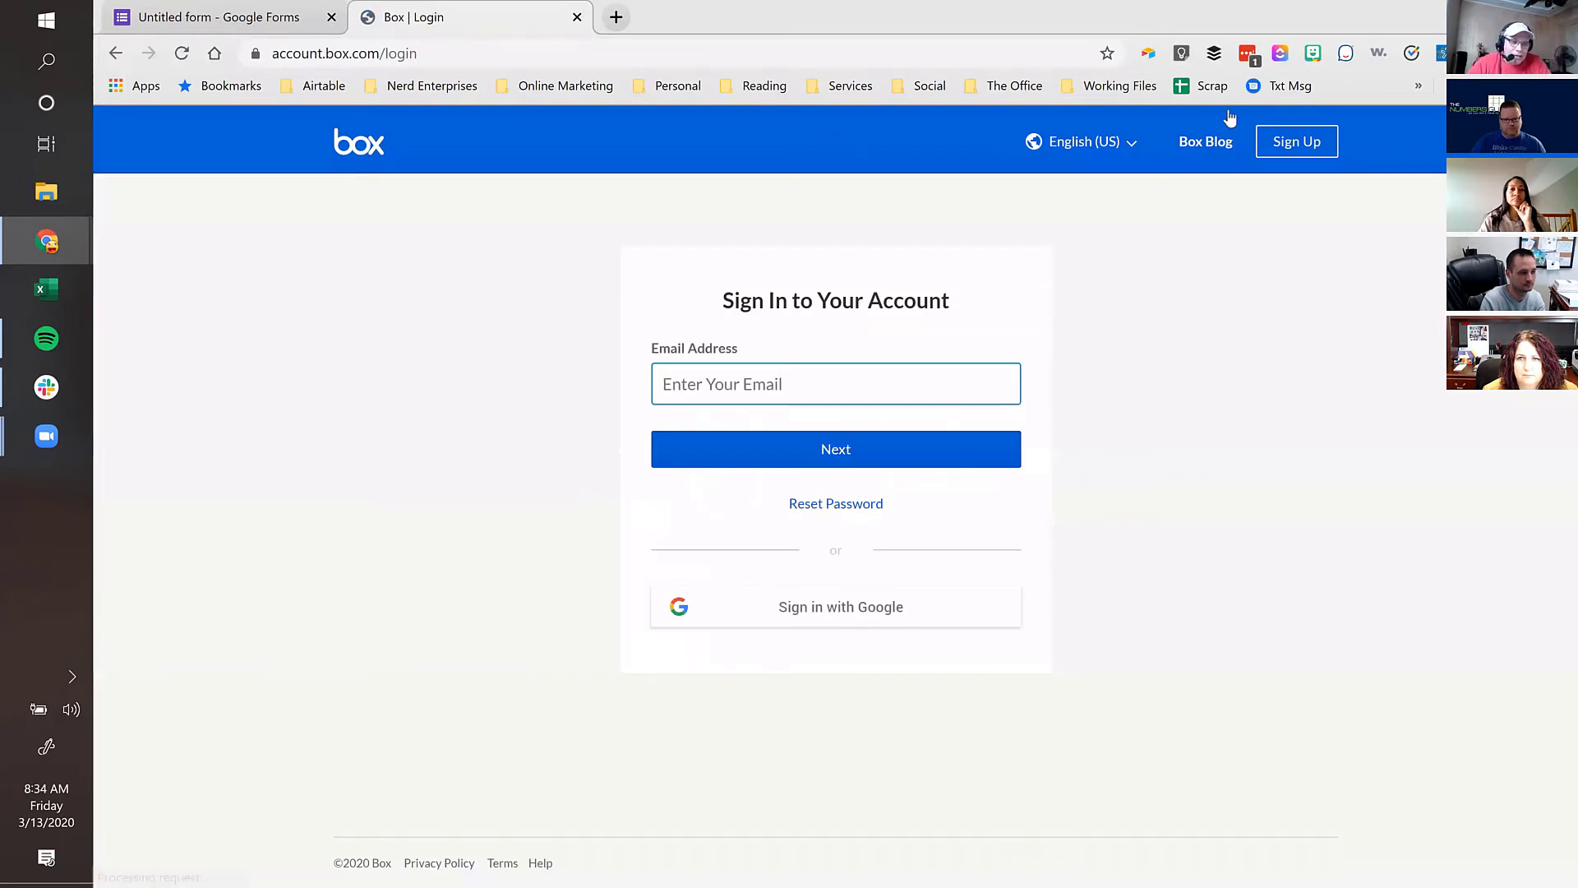
left_click(1005, 384)
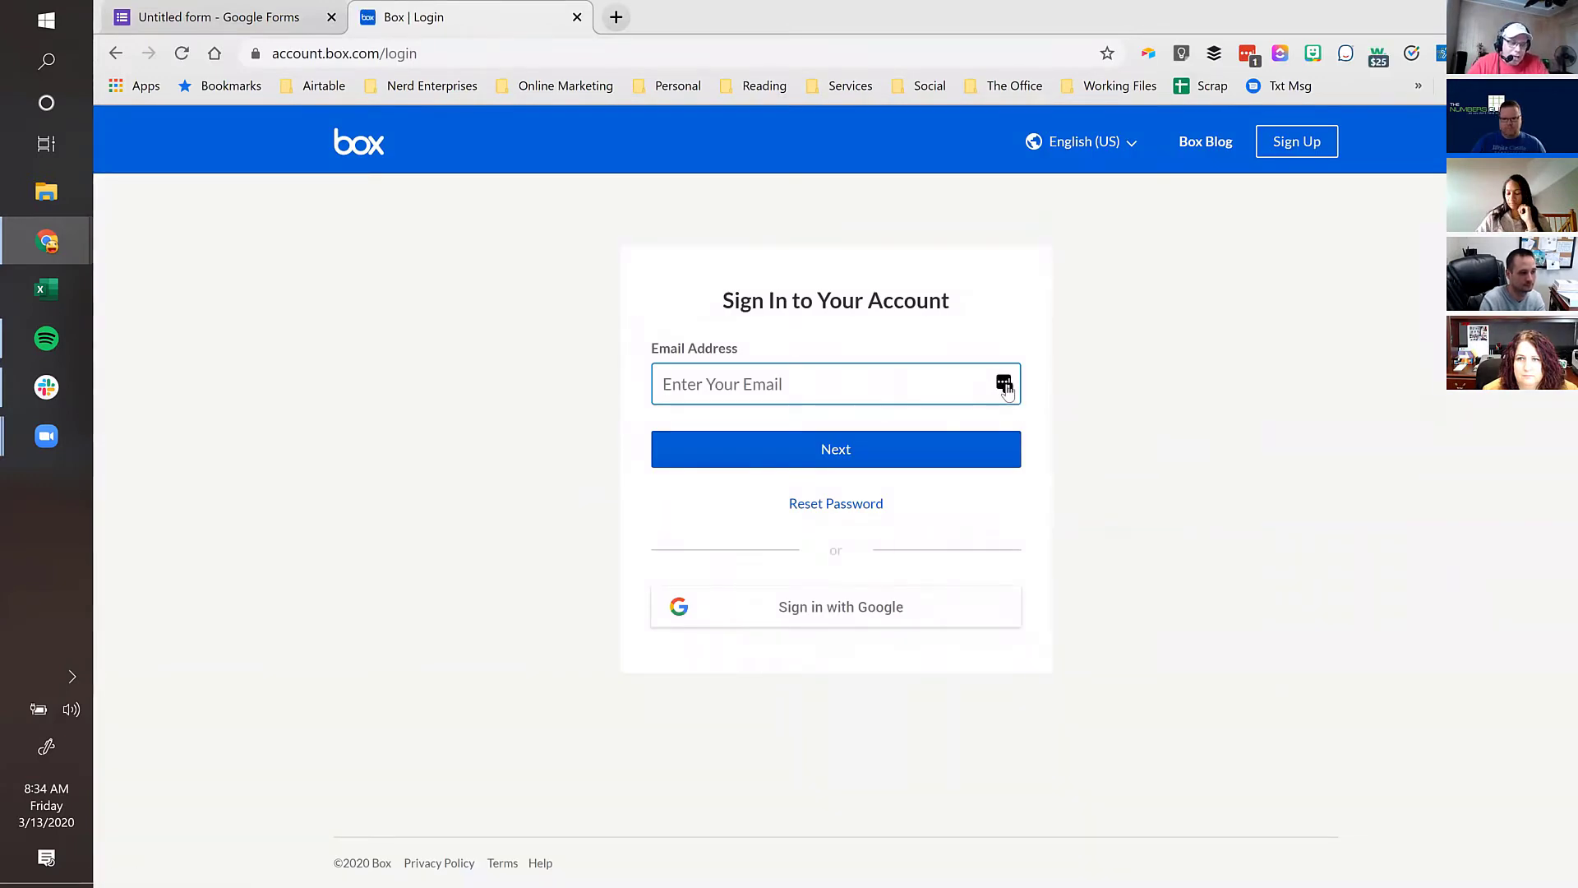
left_click(804, 521)
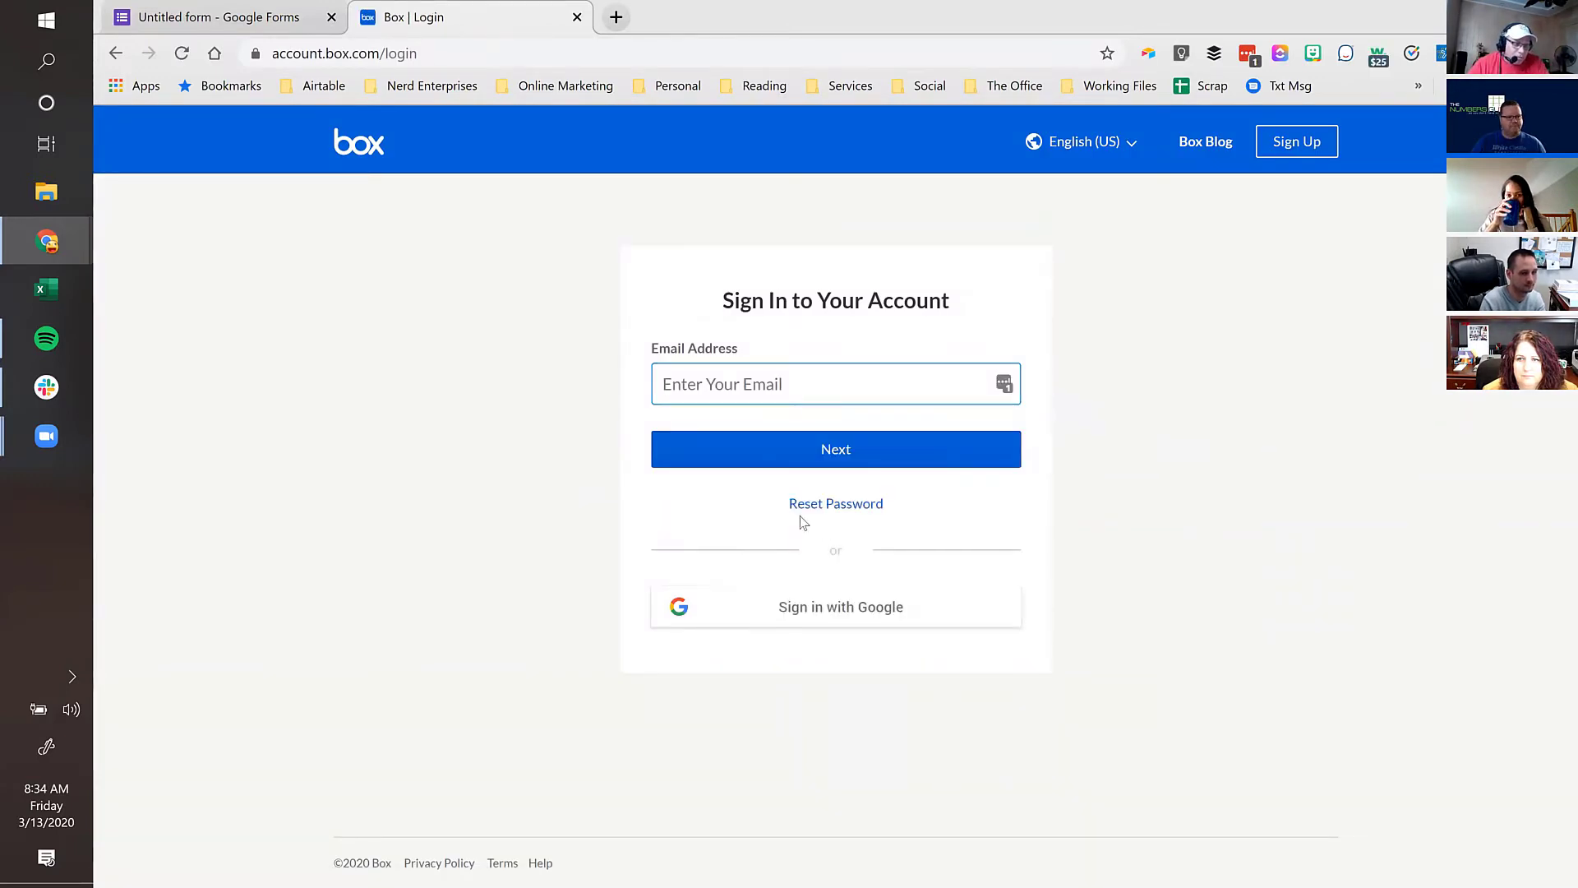
left_click(826, 454)
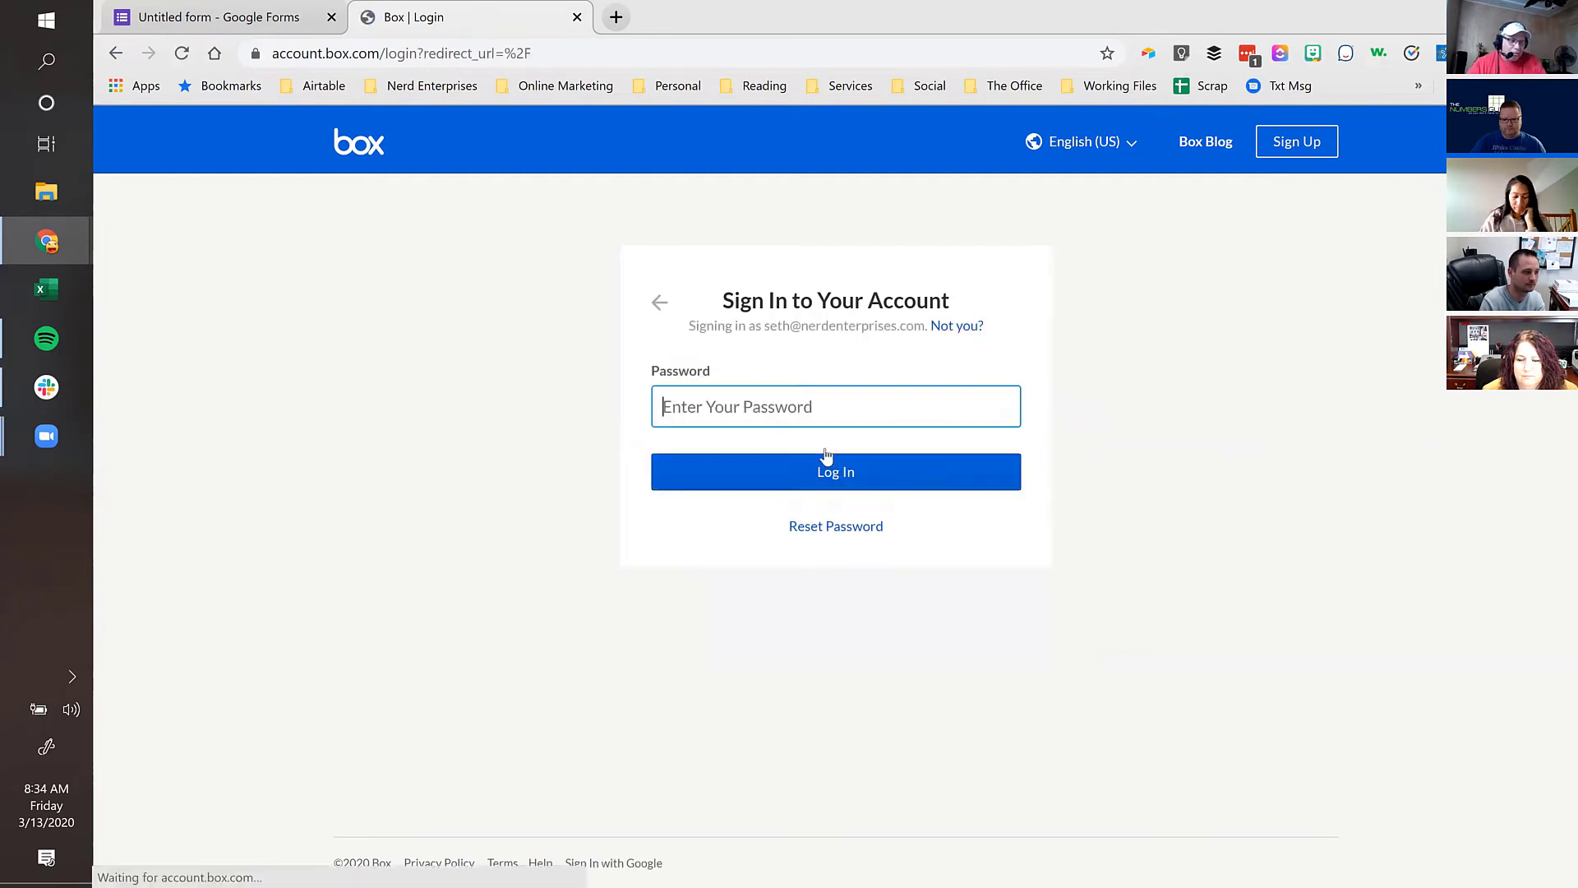
left_click(1004, 408)
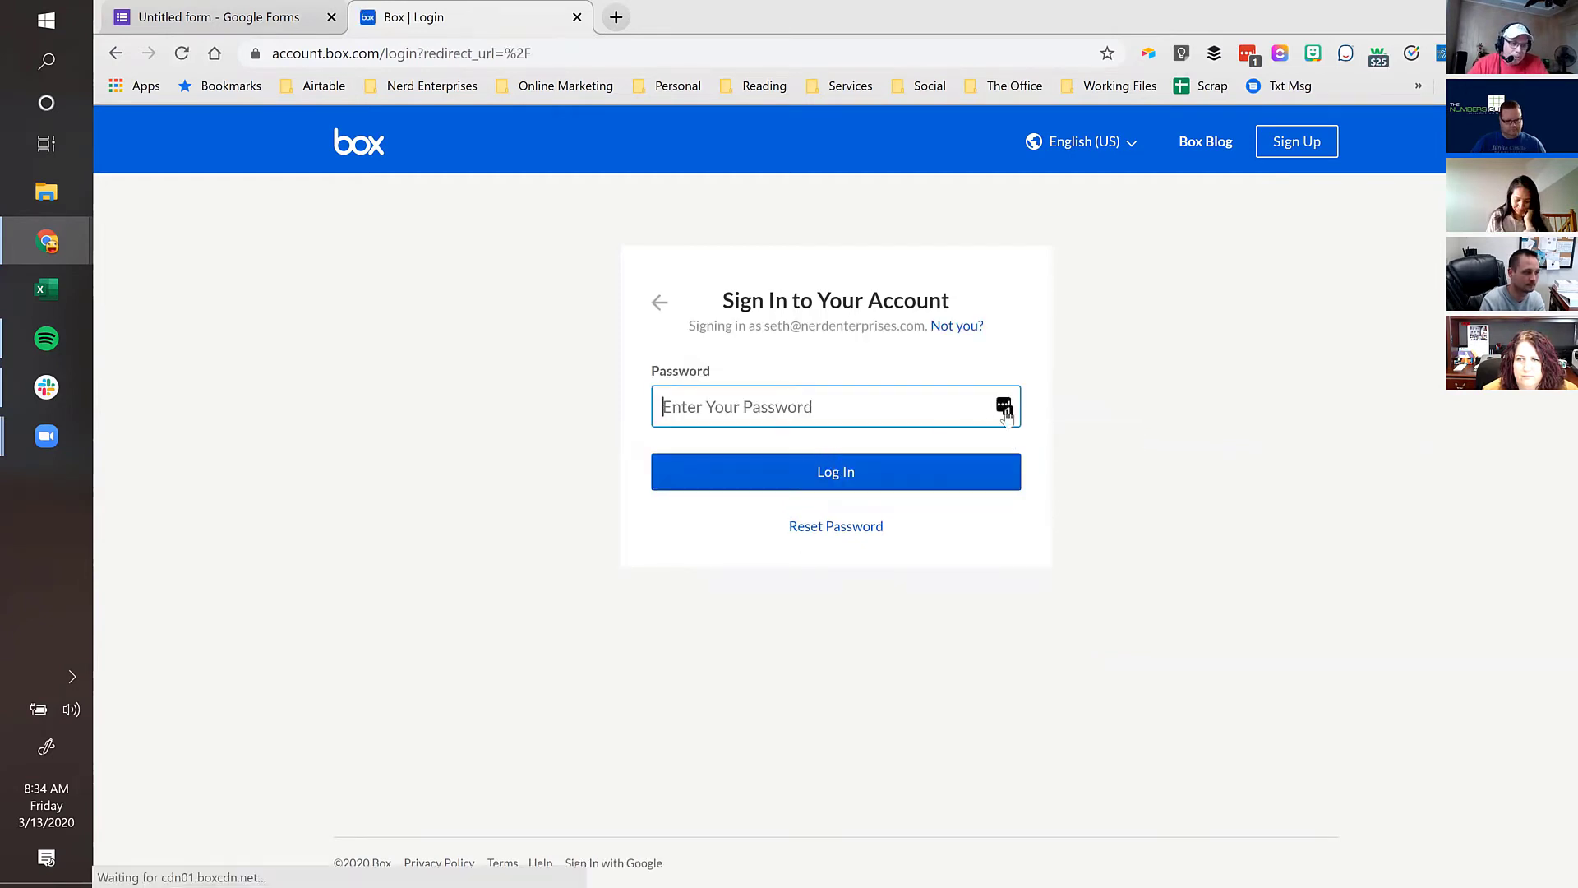
left_click(787, 544)
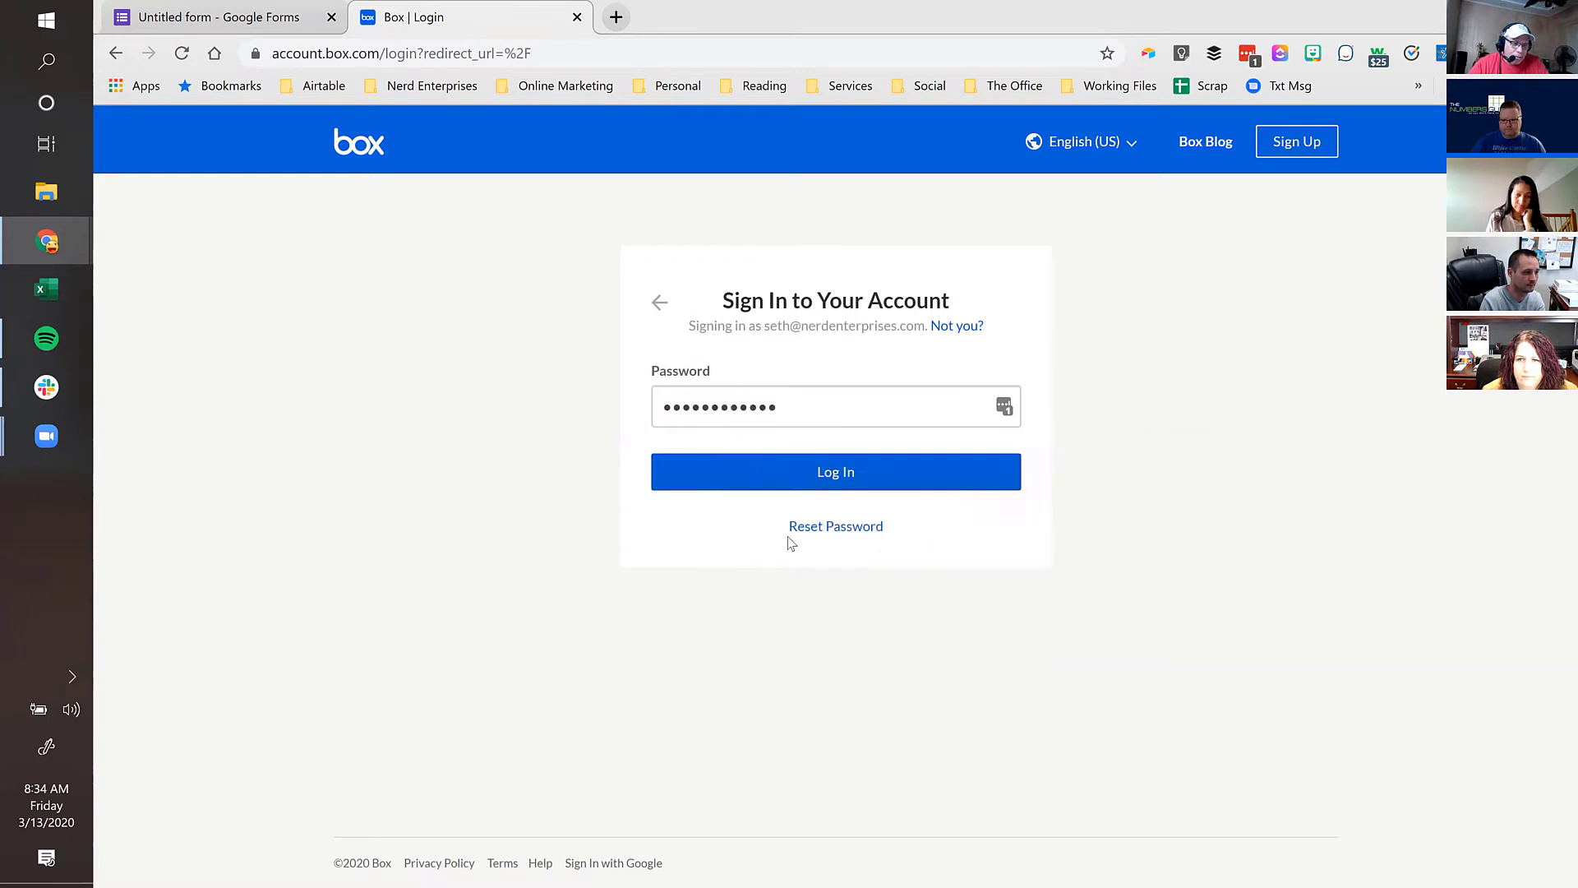
left_click(831, 480)
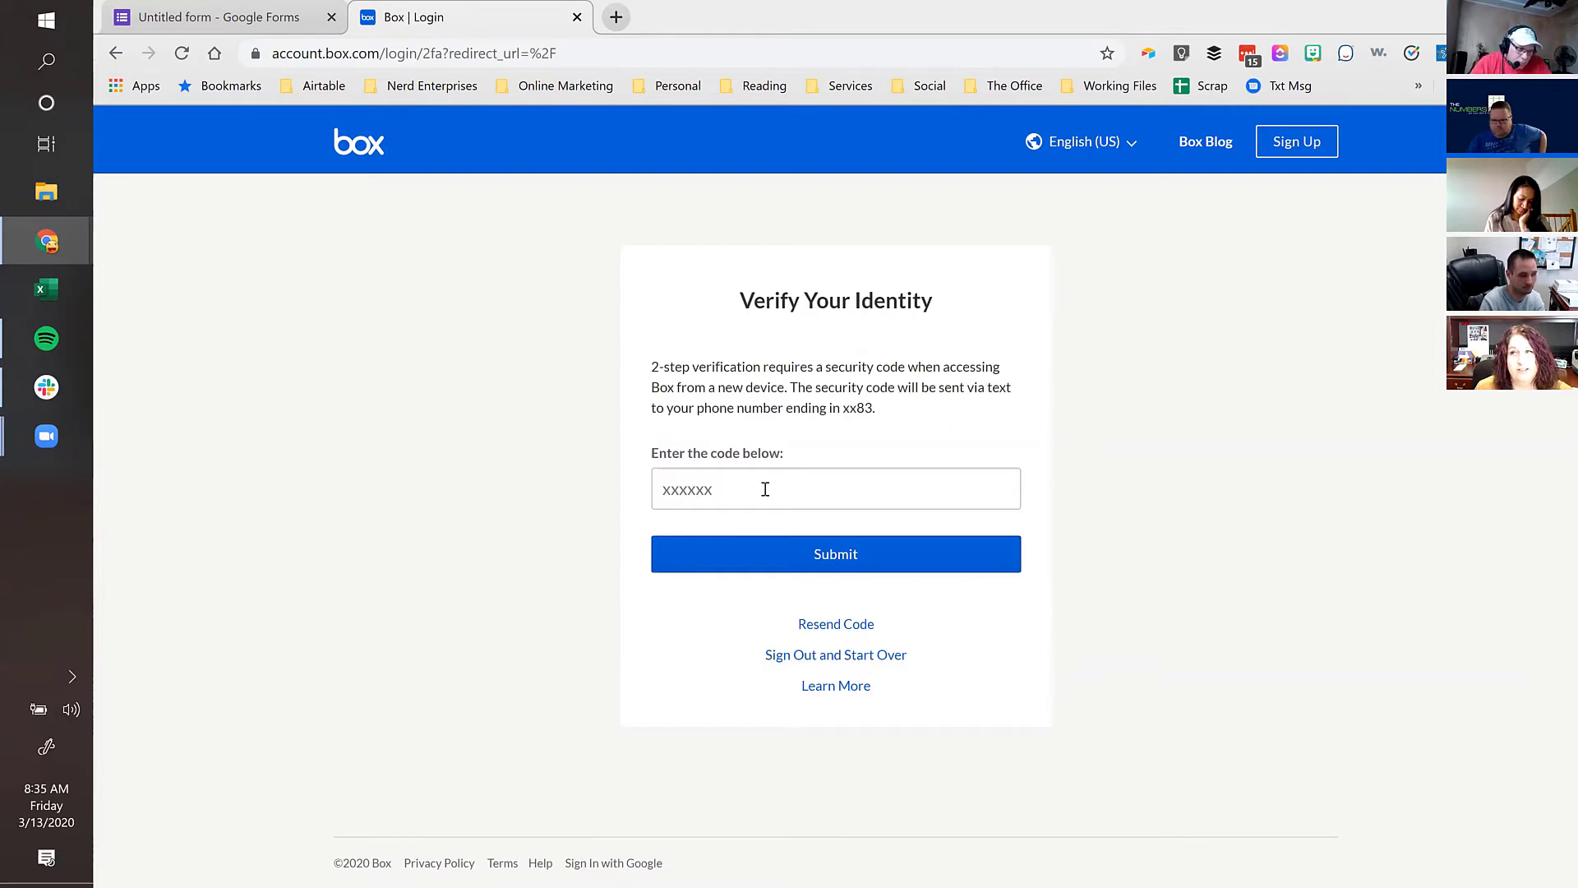
Enter and submit the two-step verification code
left_click(719, 483)
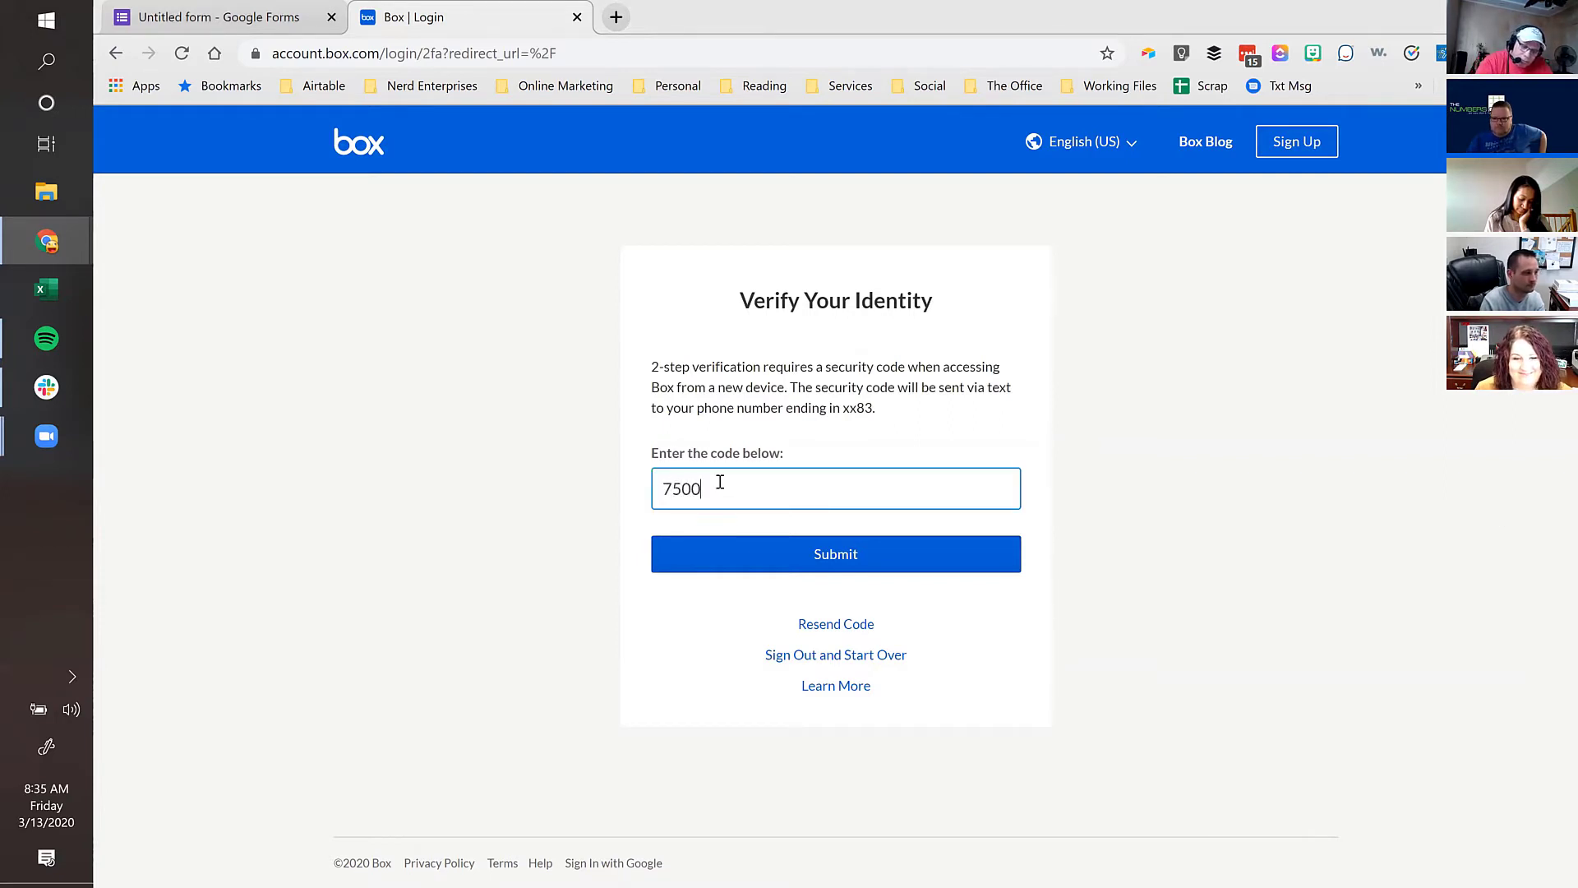
left_click(839, 565)
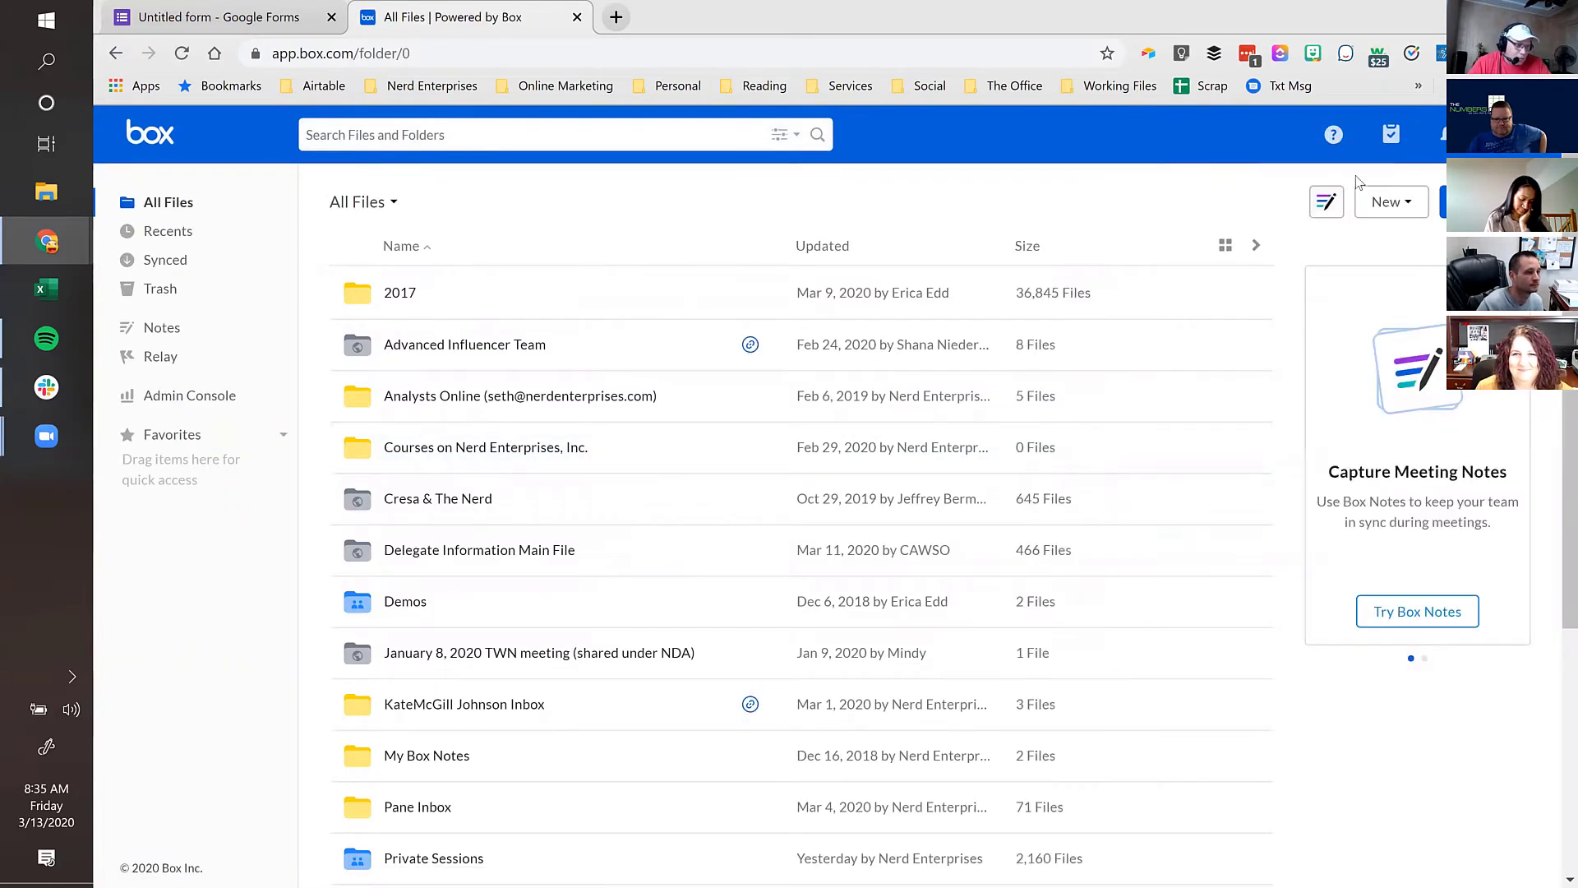
Create a new Box folder named 'My Clients $#&'
left_click(1400, 203)
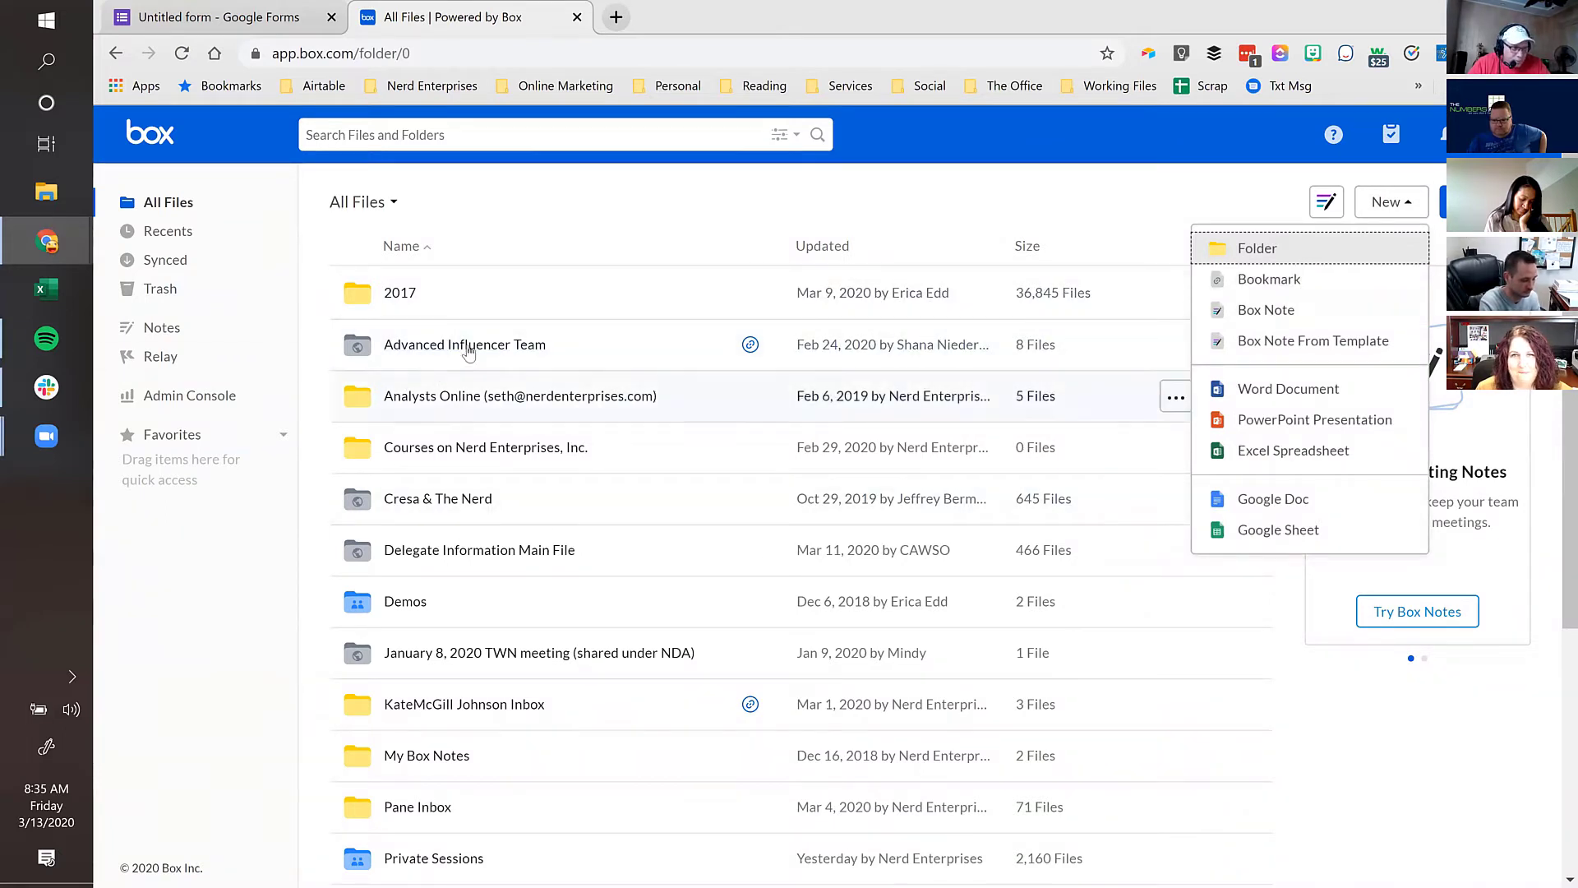
left_click(1279, 250)
left_click(752, 411)
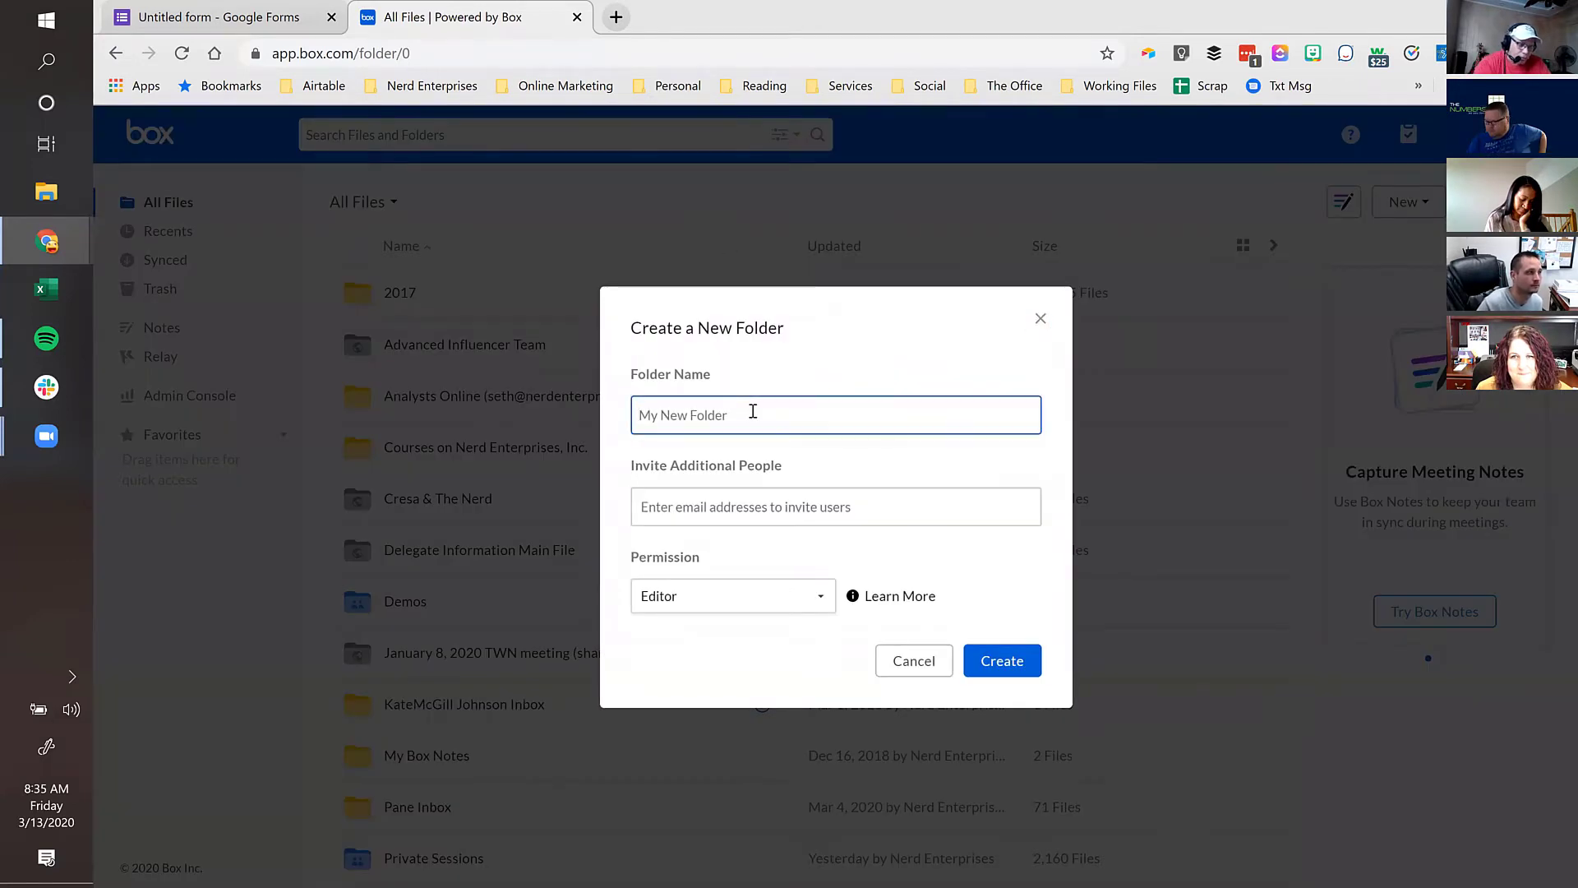
type("My Clients")
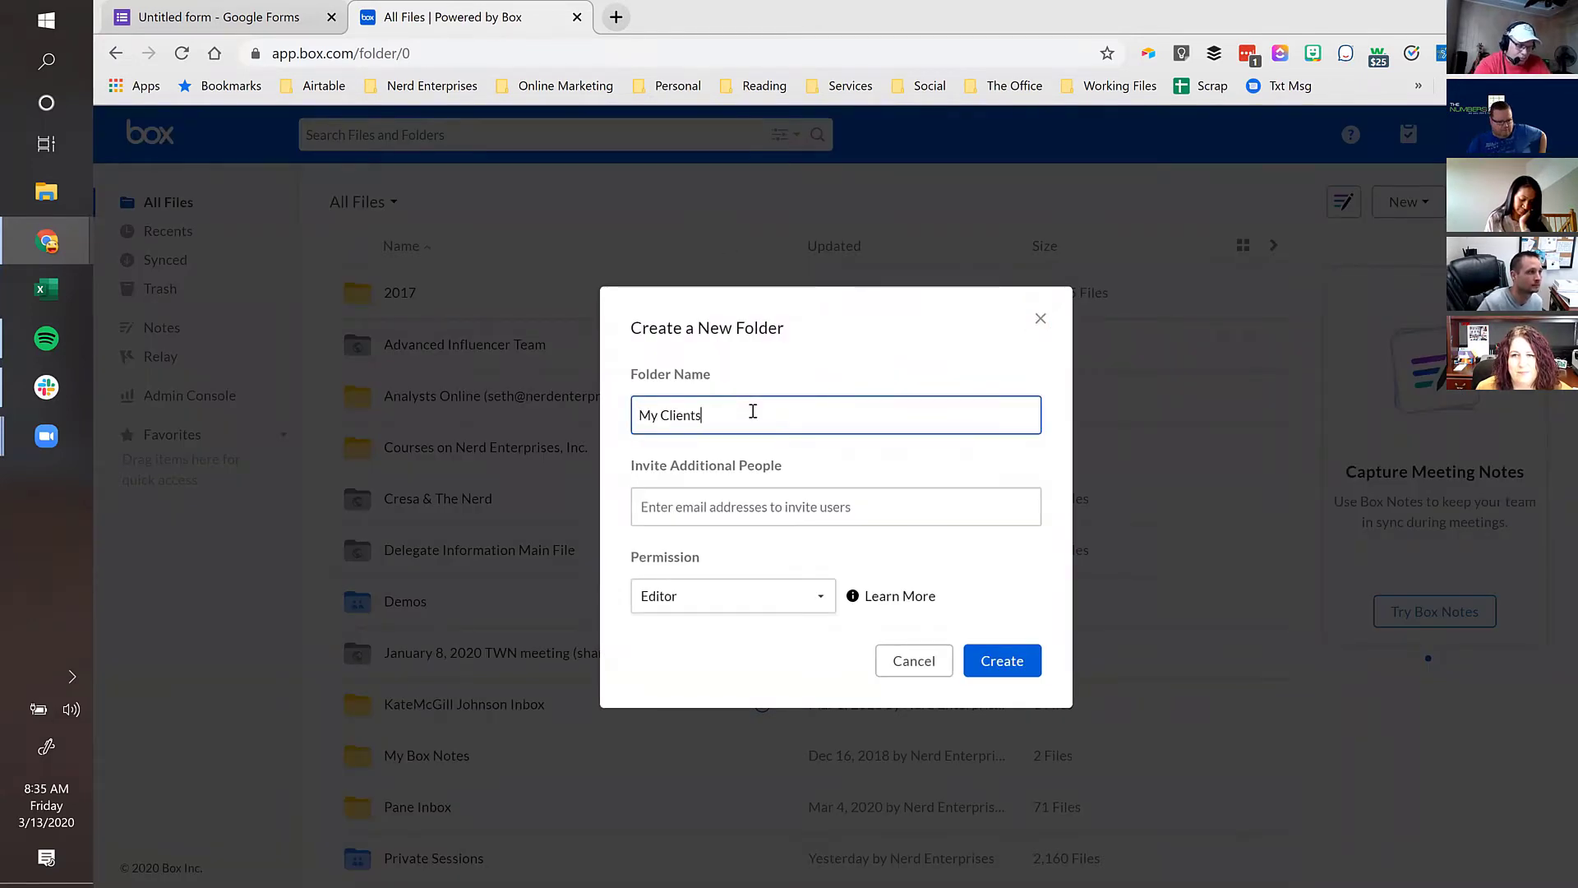
type(" $#&")
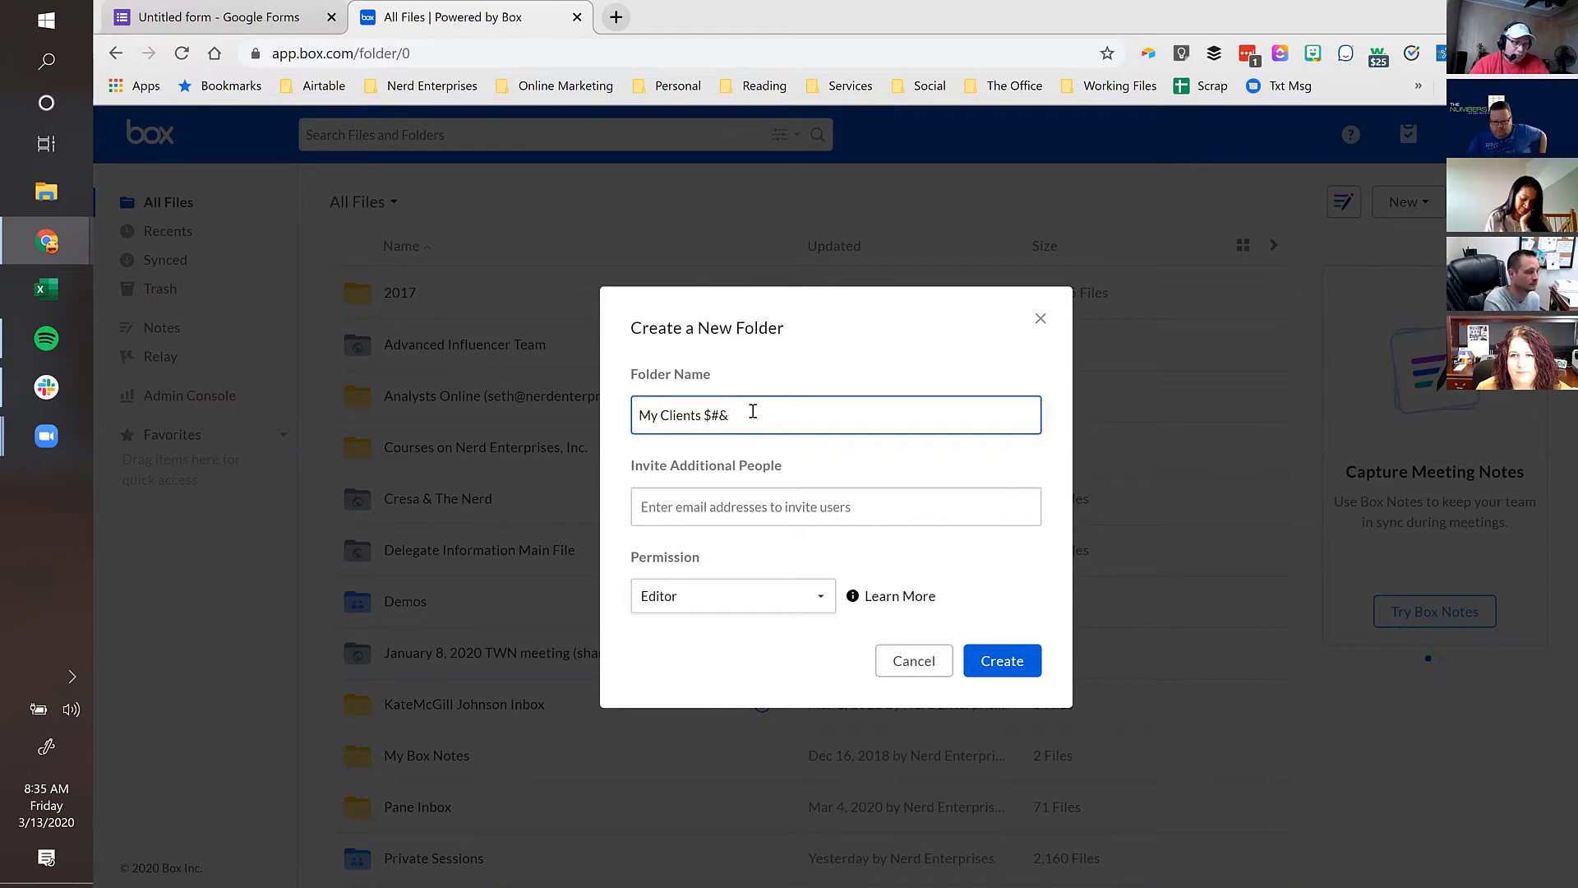
left_click(1014, 662)
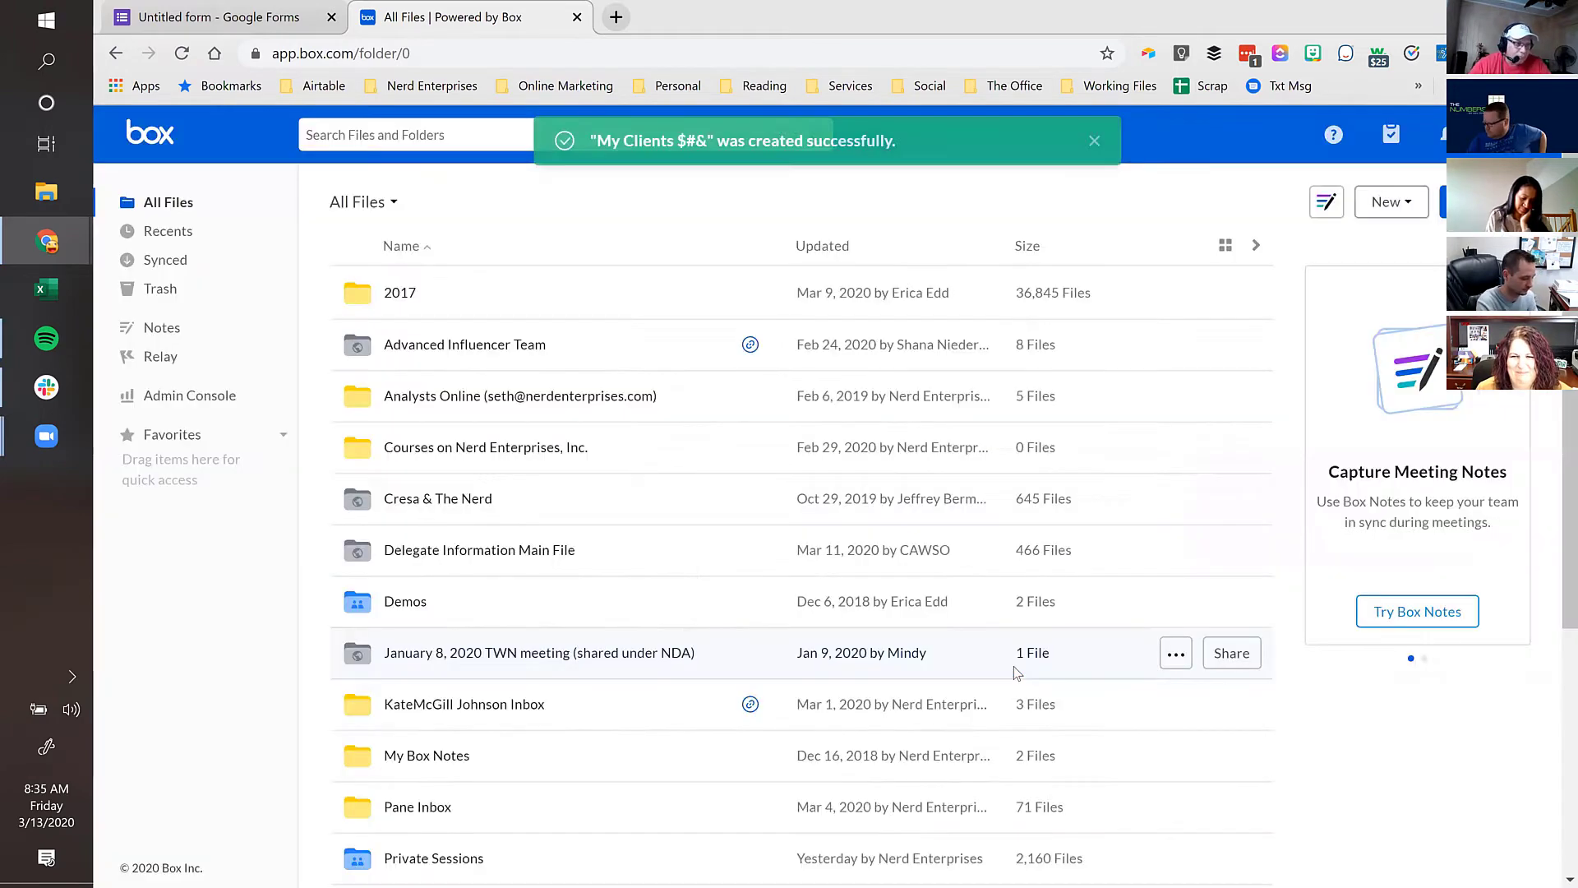
Copy the My Clients $#& folder's file request link and return to the form
left_click(445, 295)
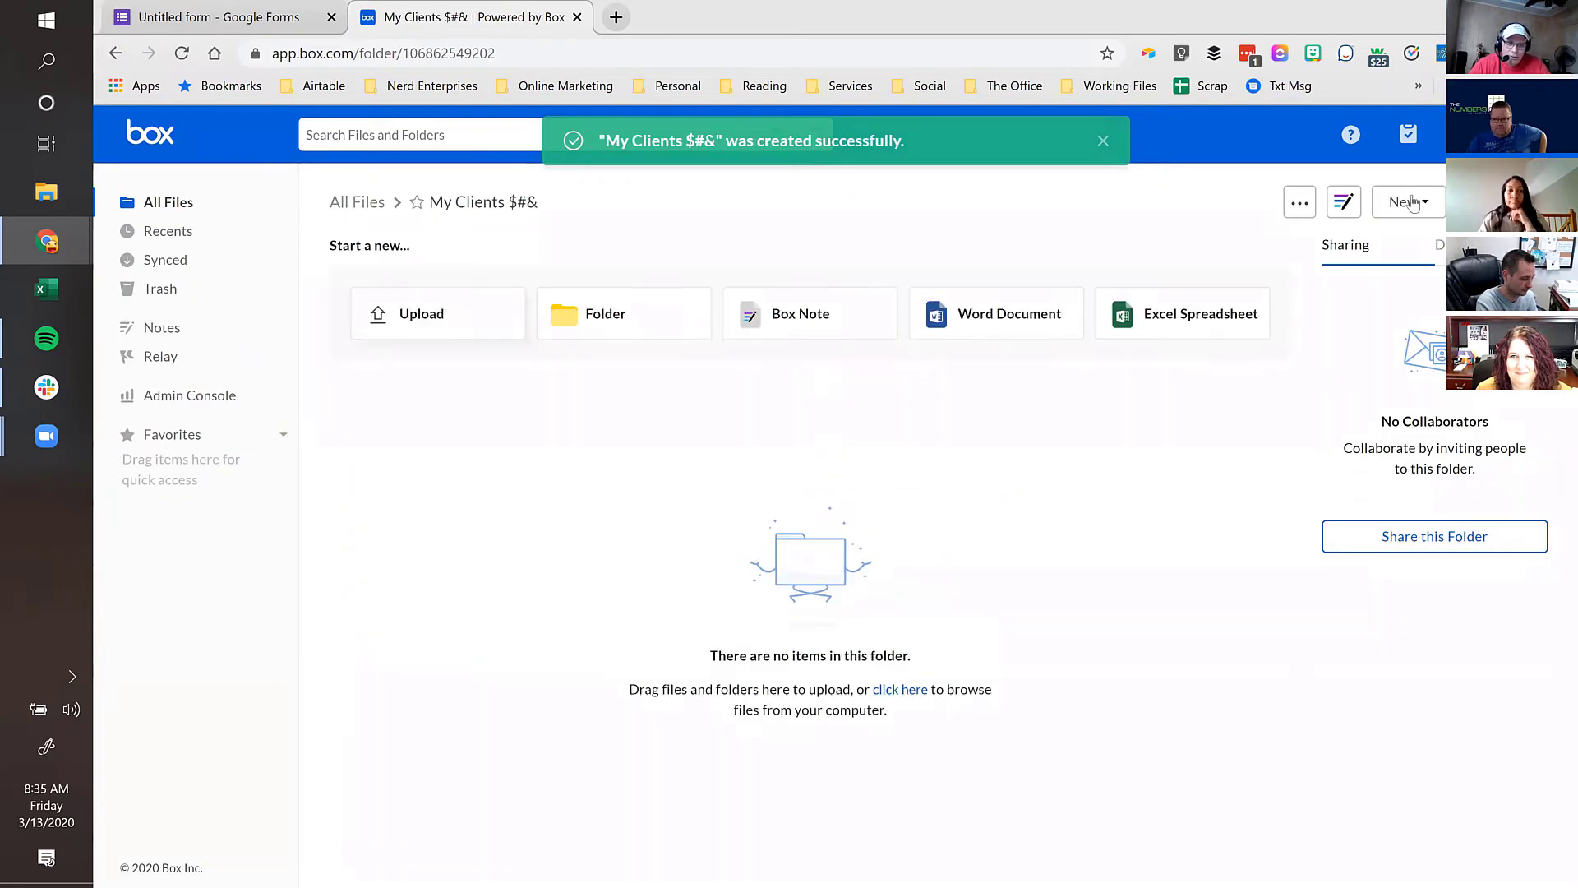
left_click(1293, 204)
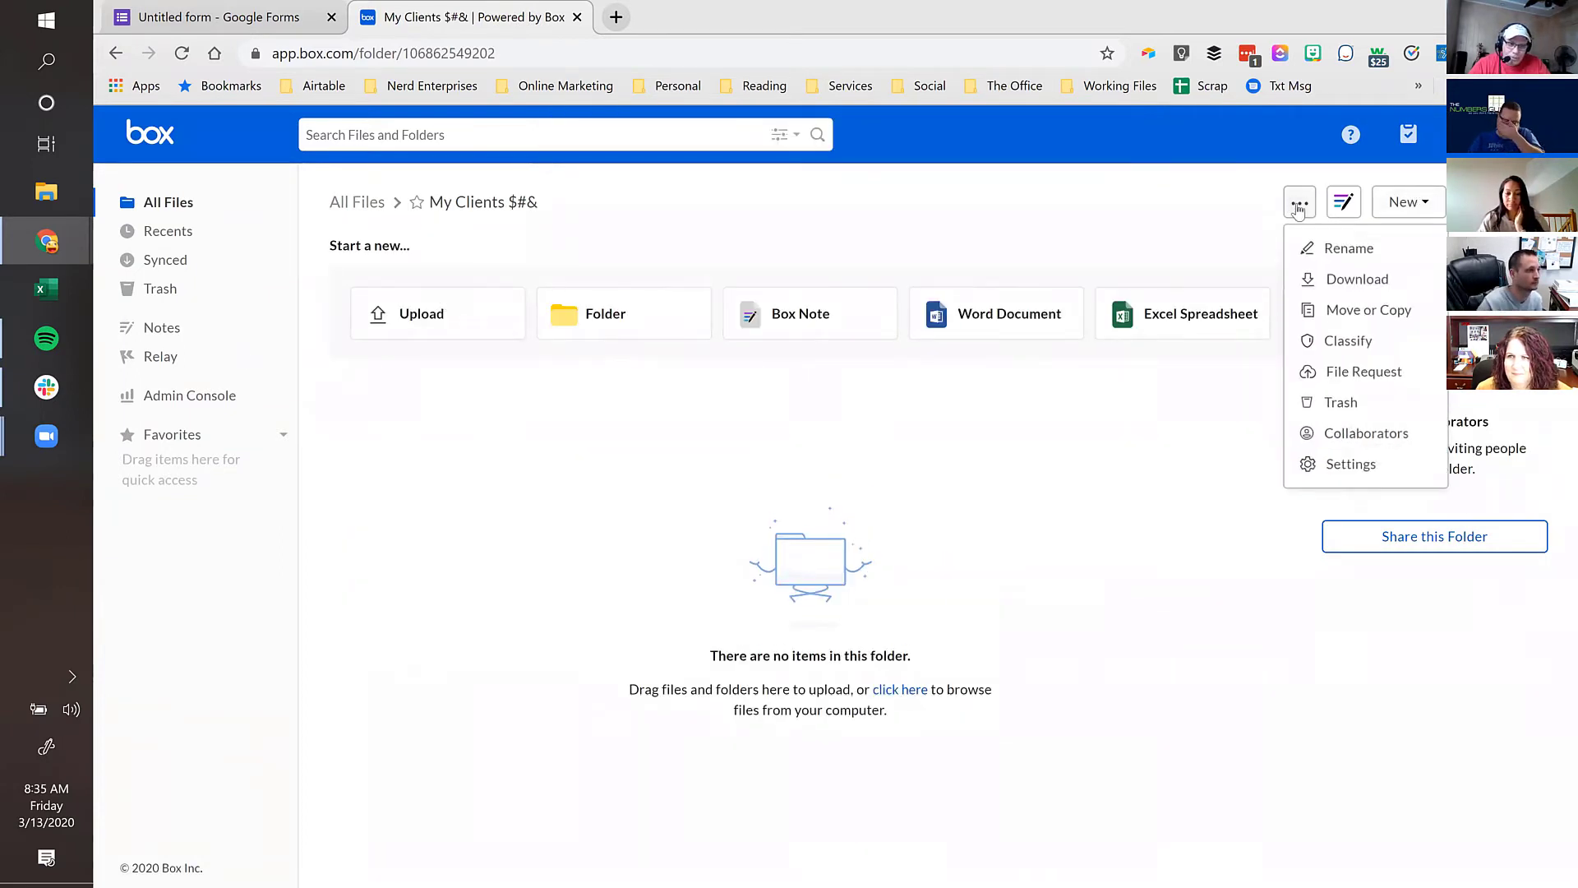
left_click(1364, 374)
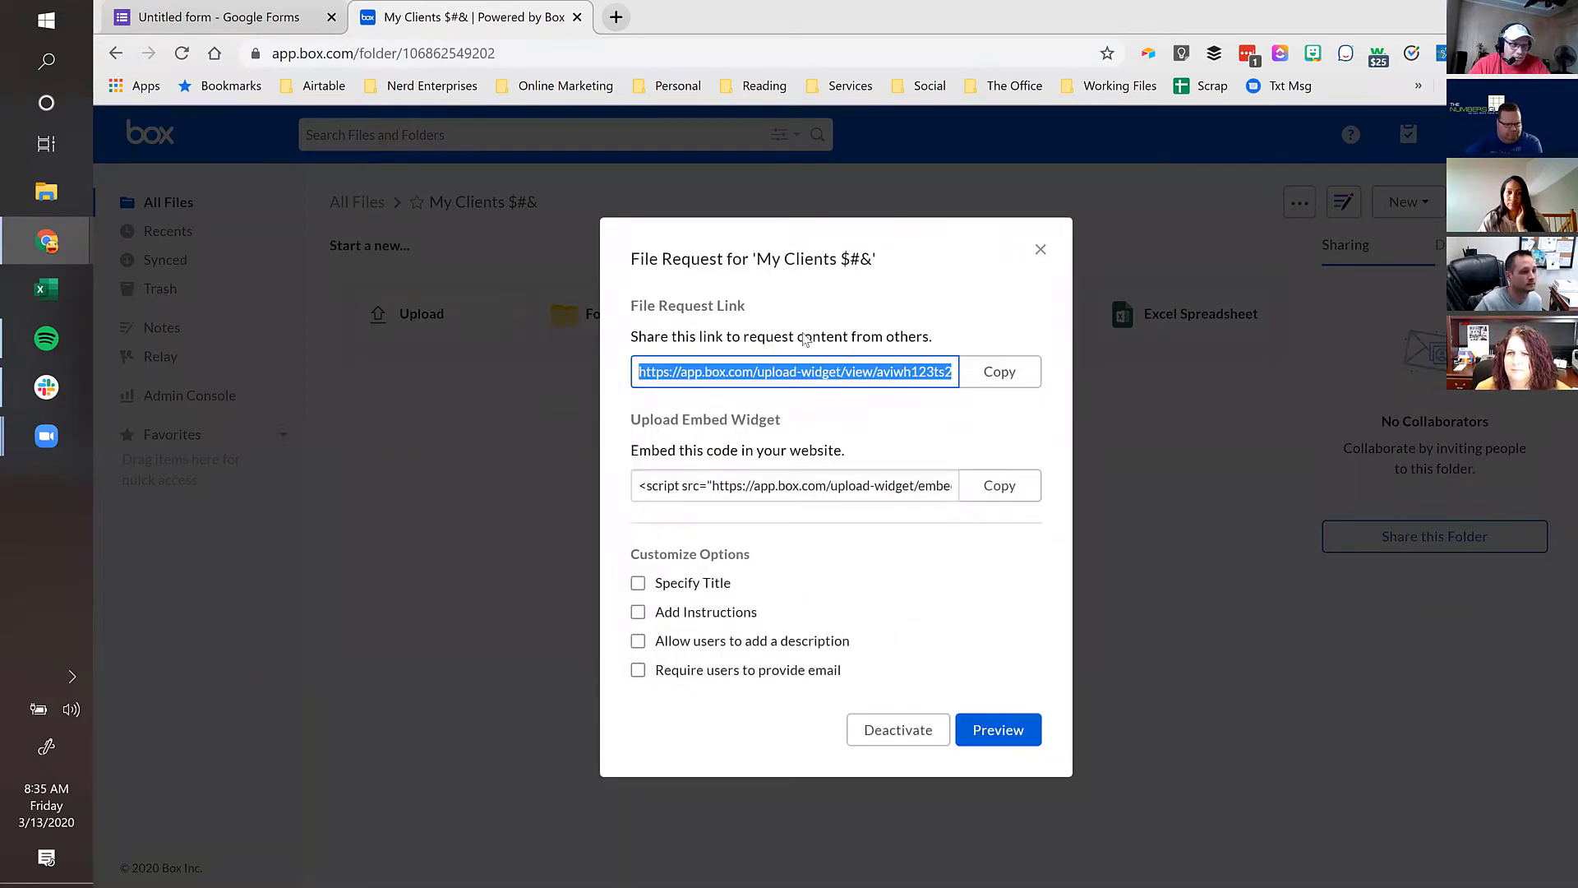
left_click(1008, 376)
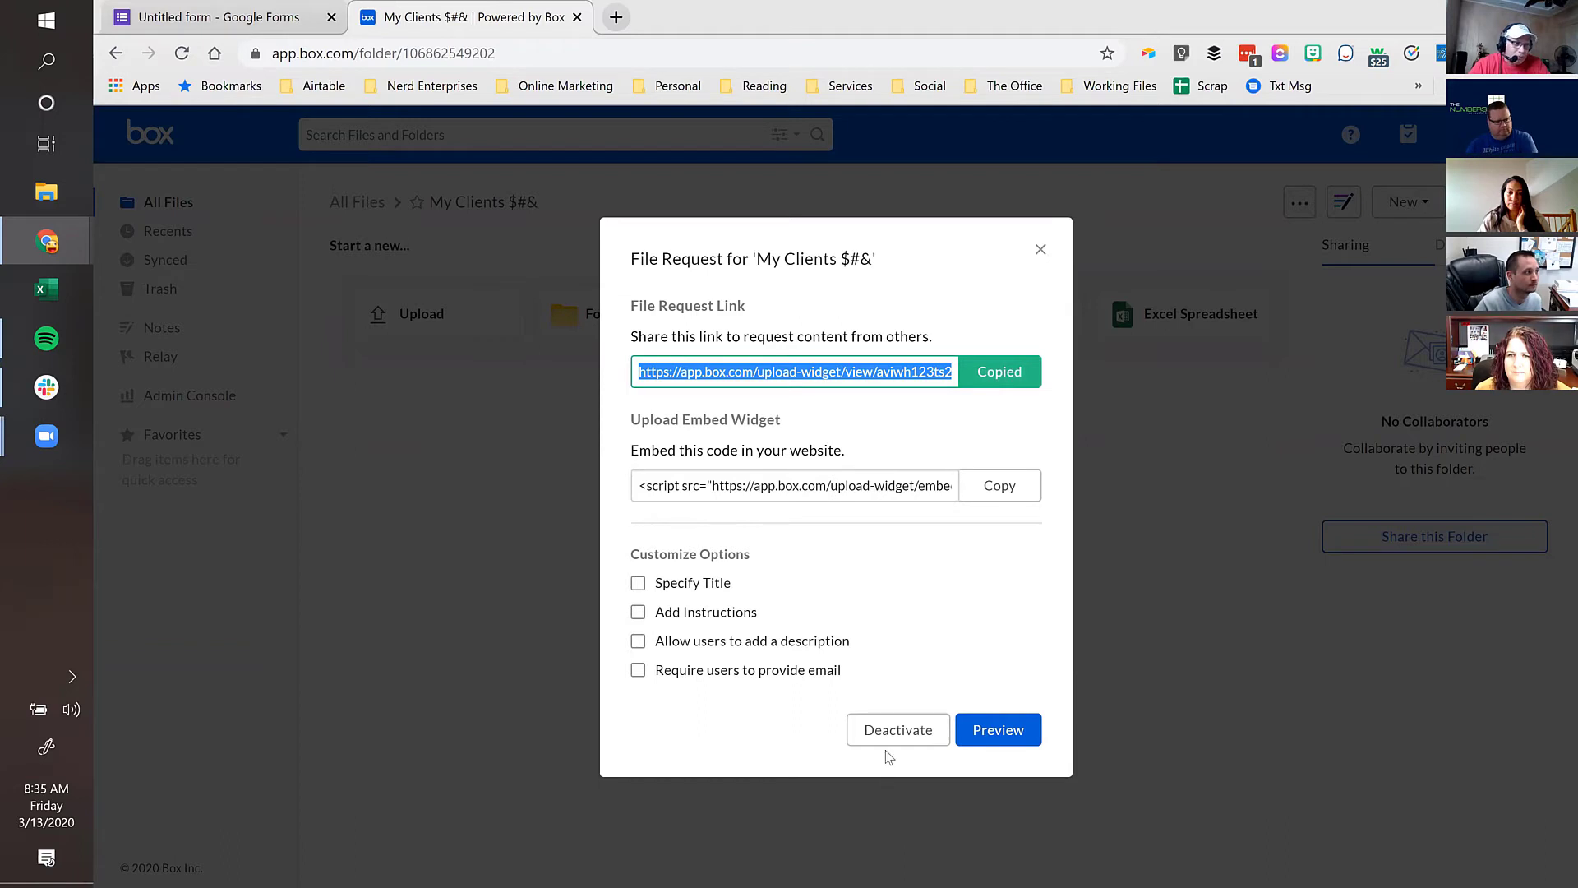
left_click(218, 17)
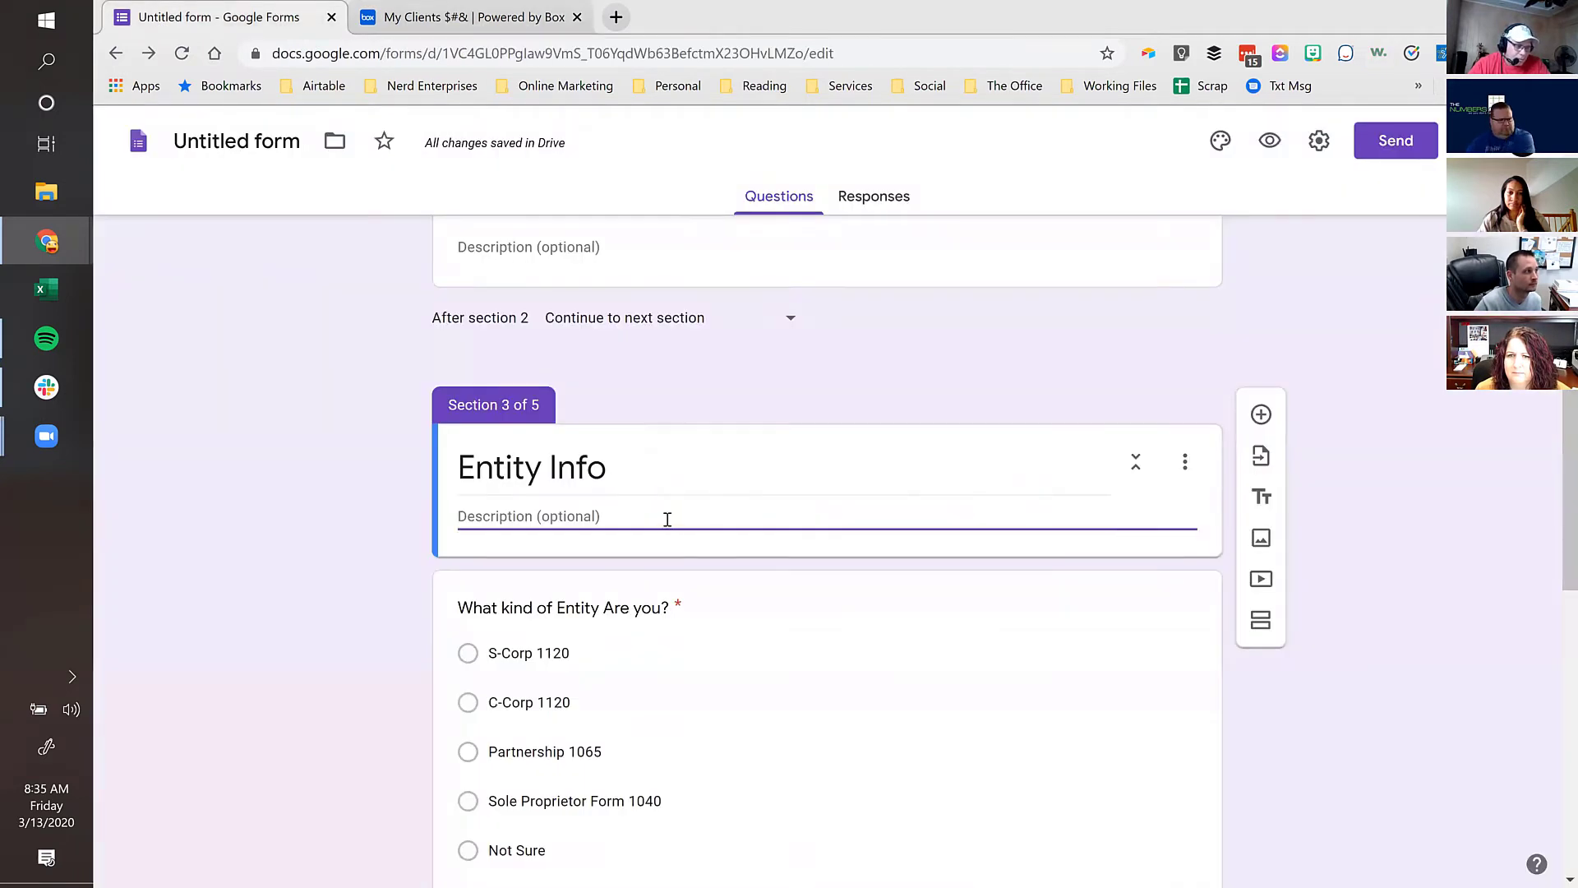
Write 'Please Upload Documents Here.' in the Entity Info description, with the Box link pasted below
type("Pleas")
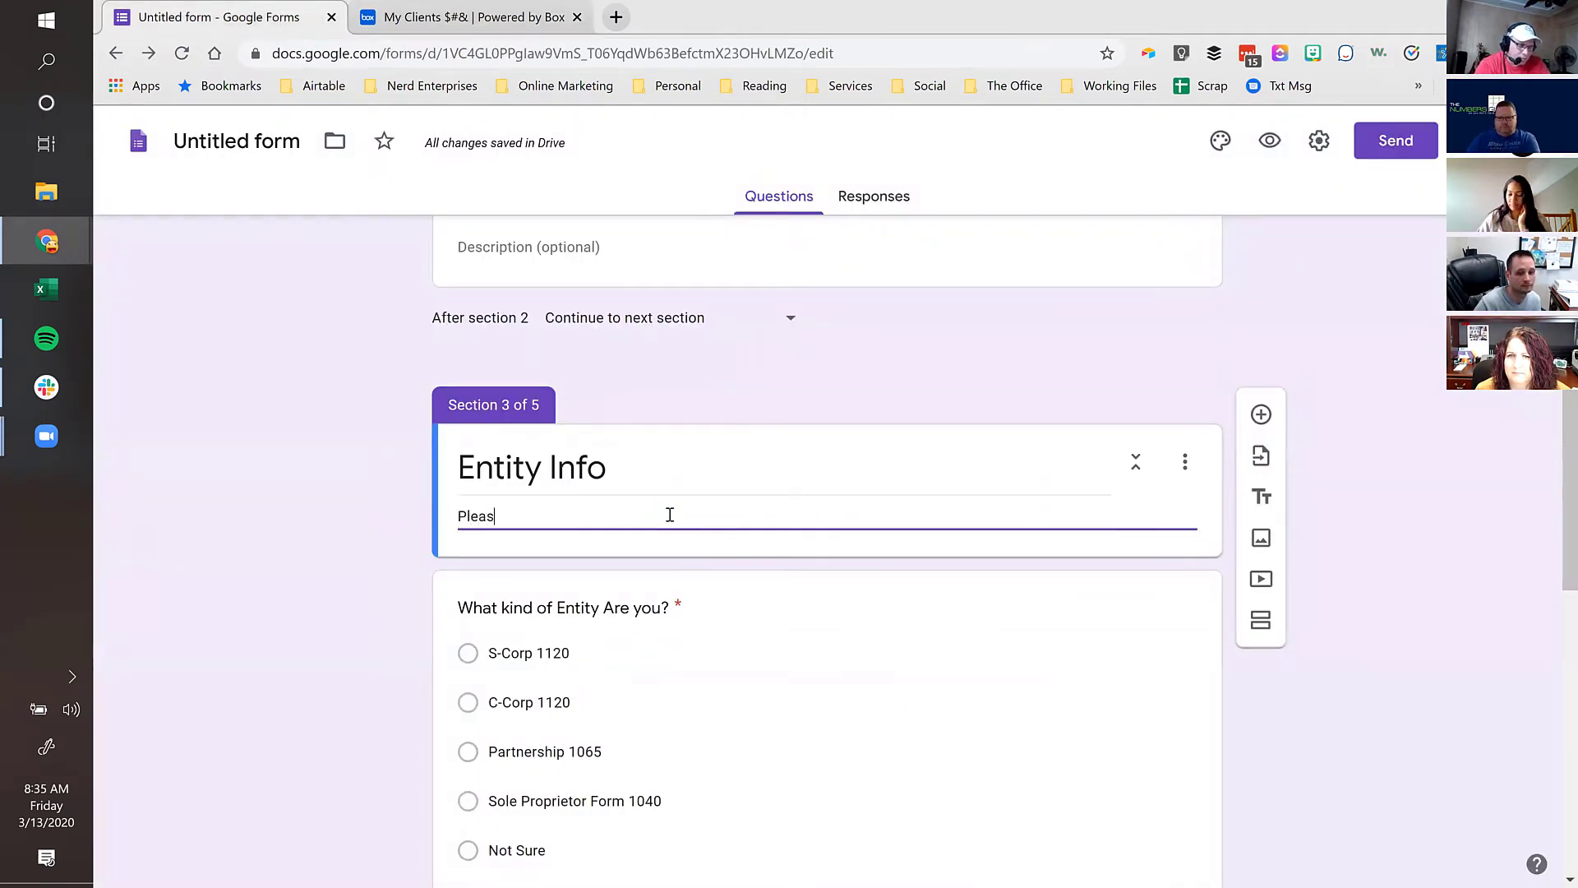
type("e Upload Documents")
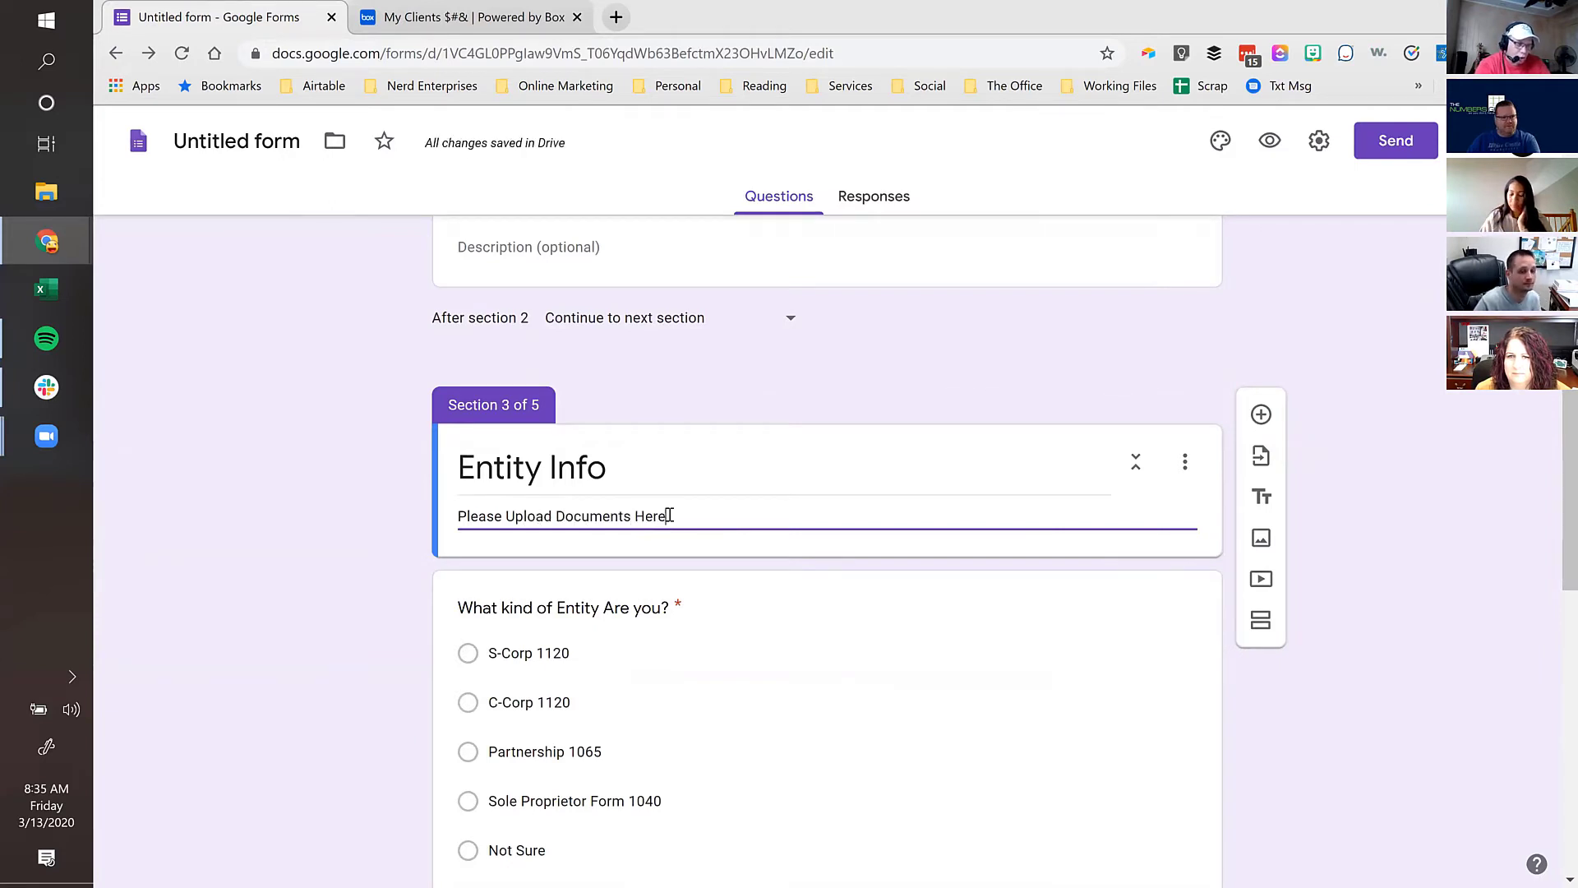
type(" Here.")
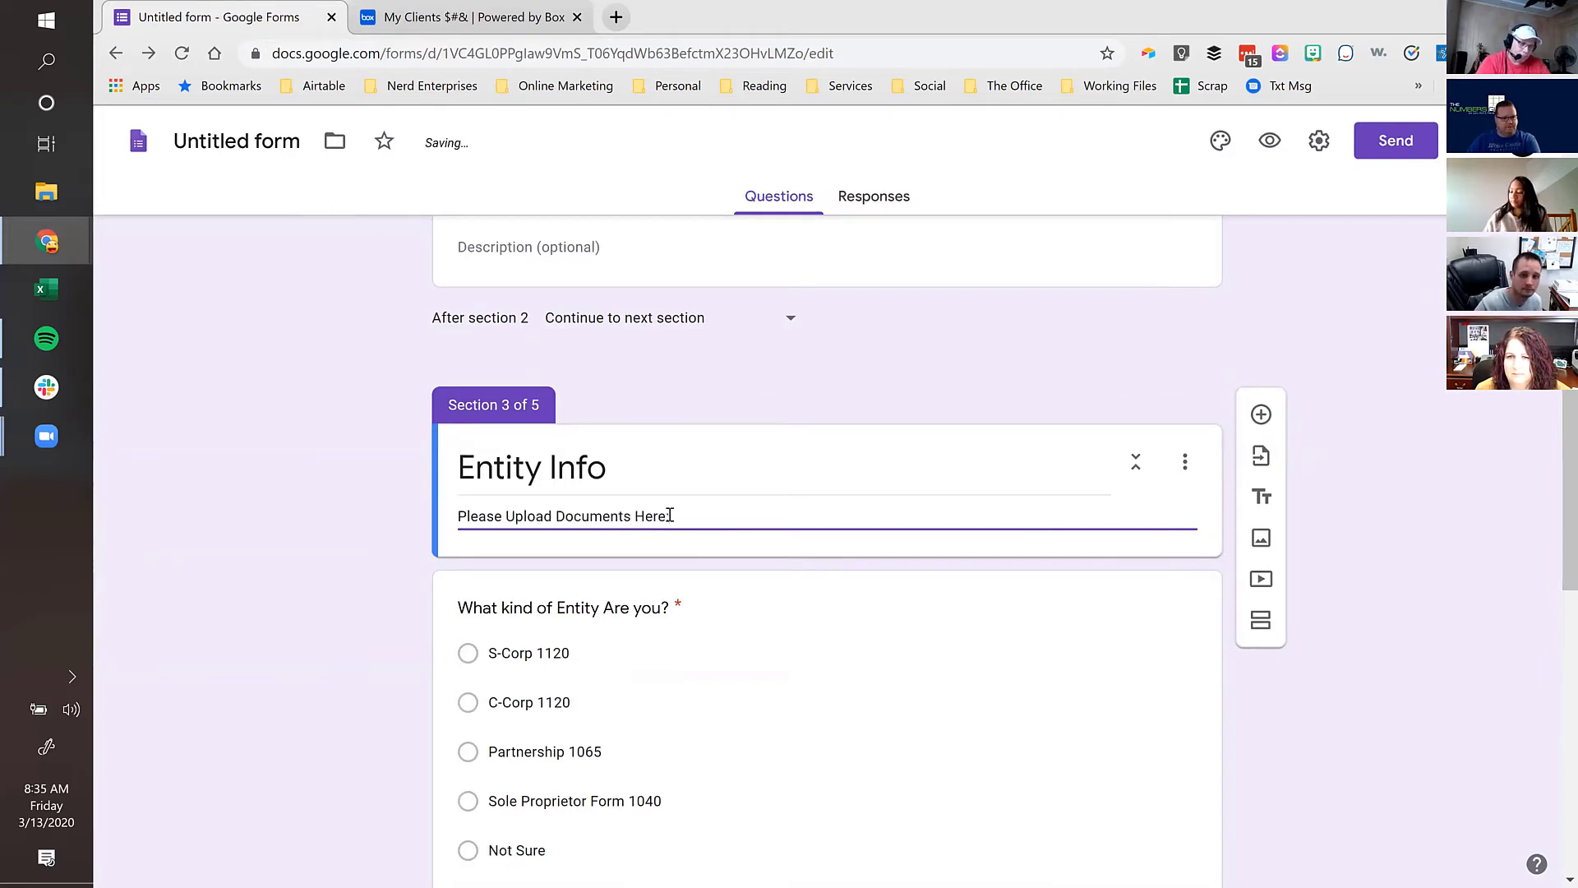
key("Return")
key("ctrl+v")
Finish the section description and preview the Client Intake form
key("Return")
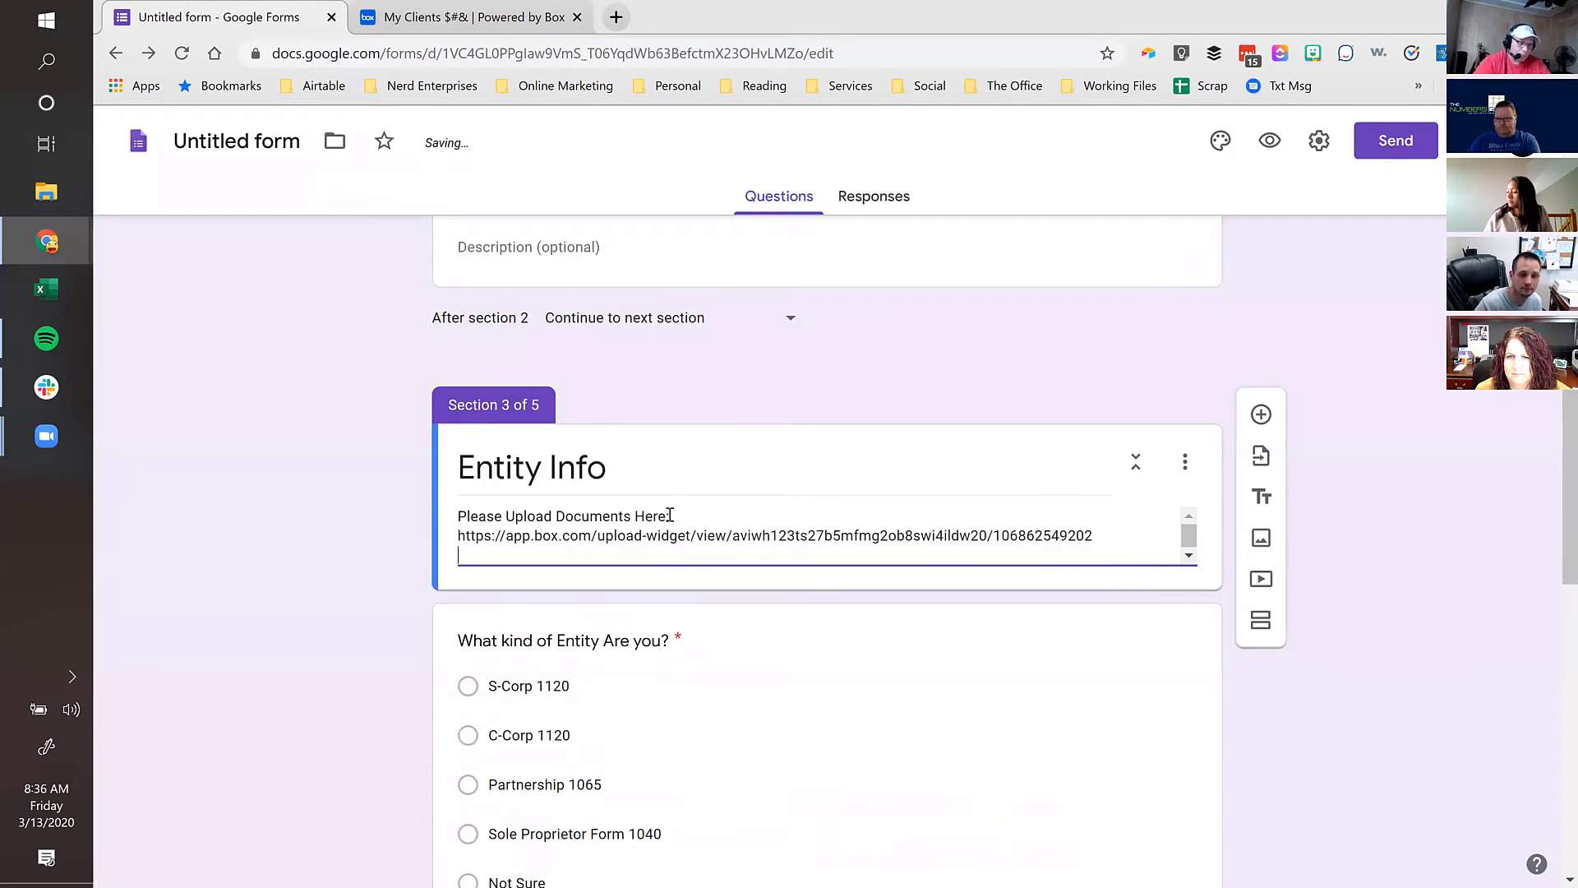
left_click(691, 516)
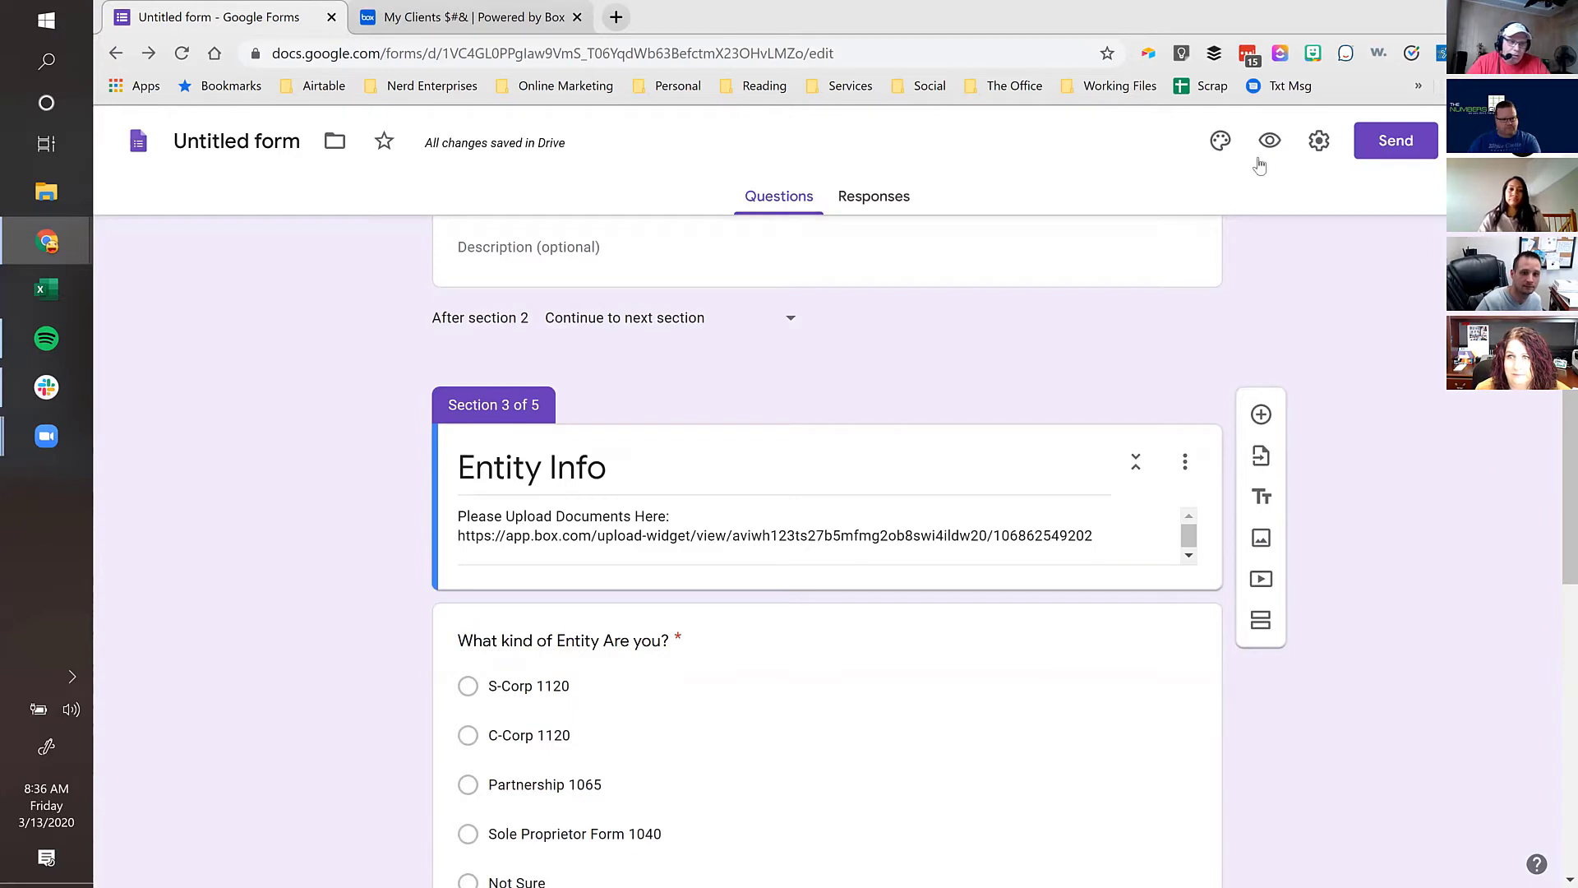
left_click(1270, 141)
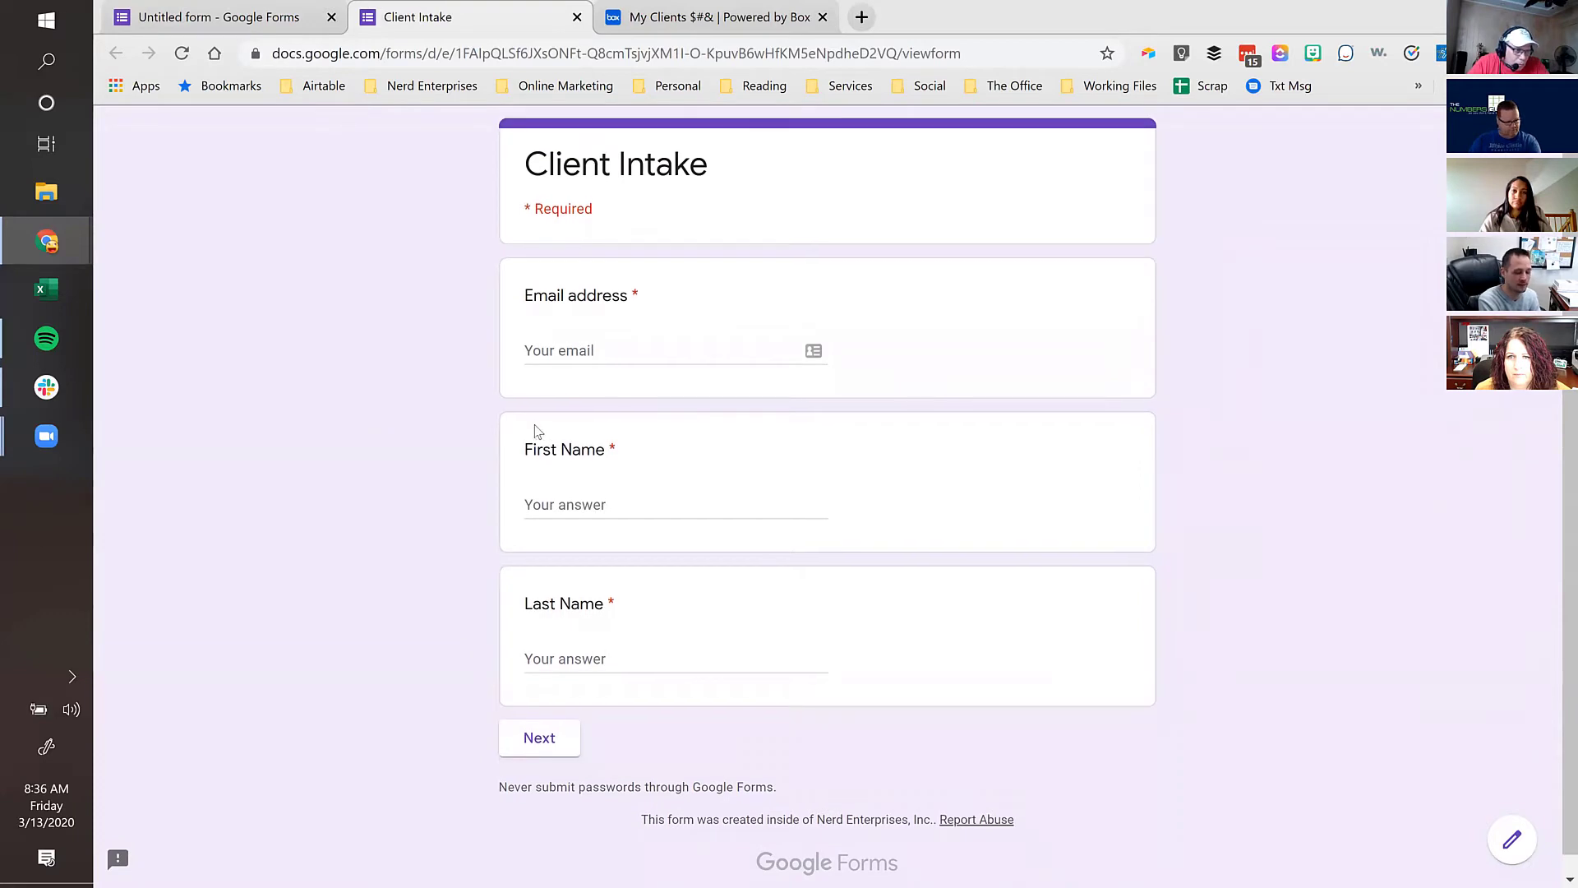
Click Next on the unanswered first page to check required errors, then go back to the editor
left_click(241, 11)
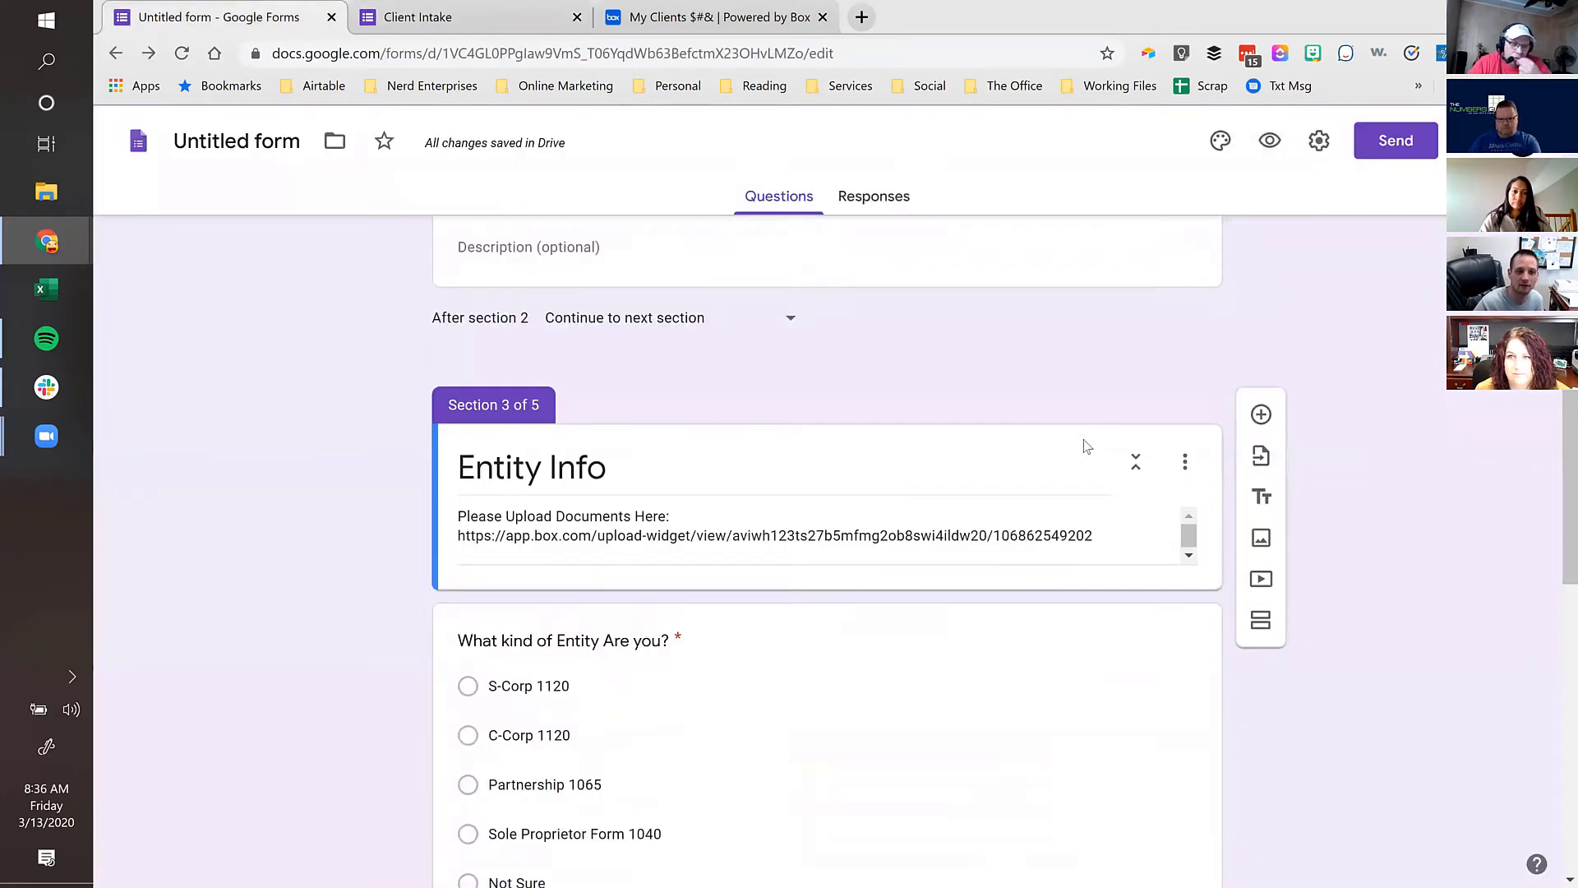
left_click(406, 17)
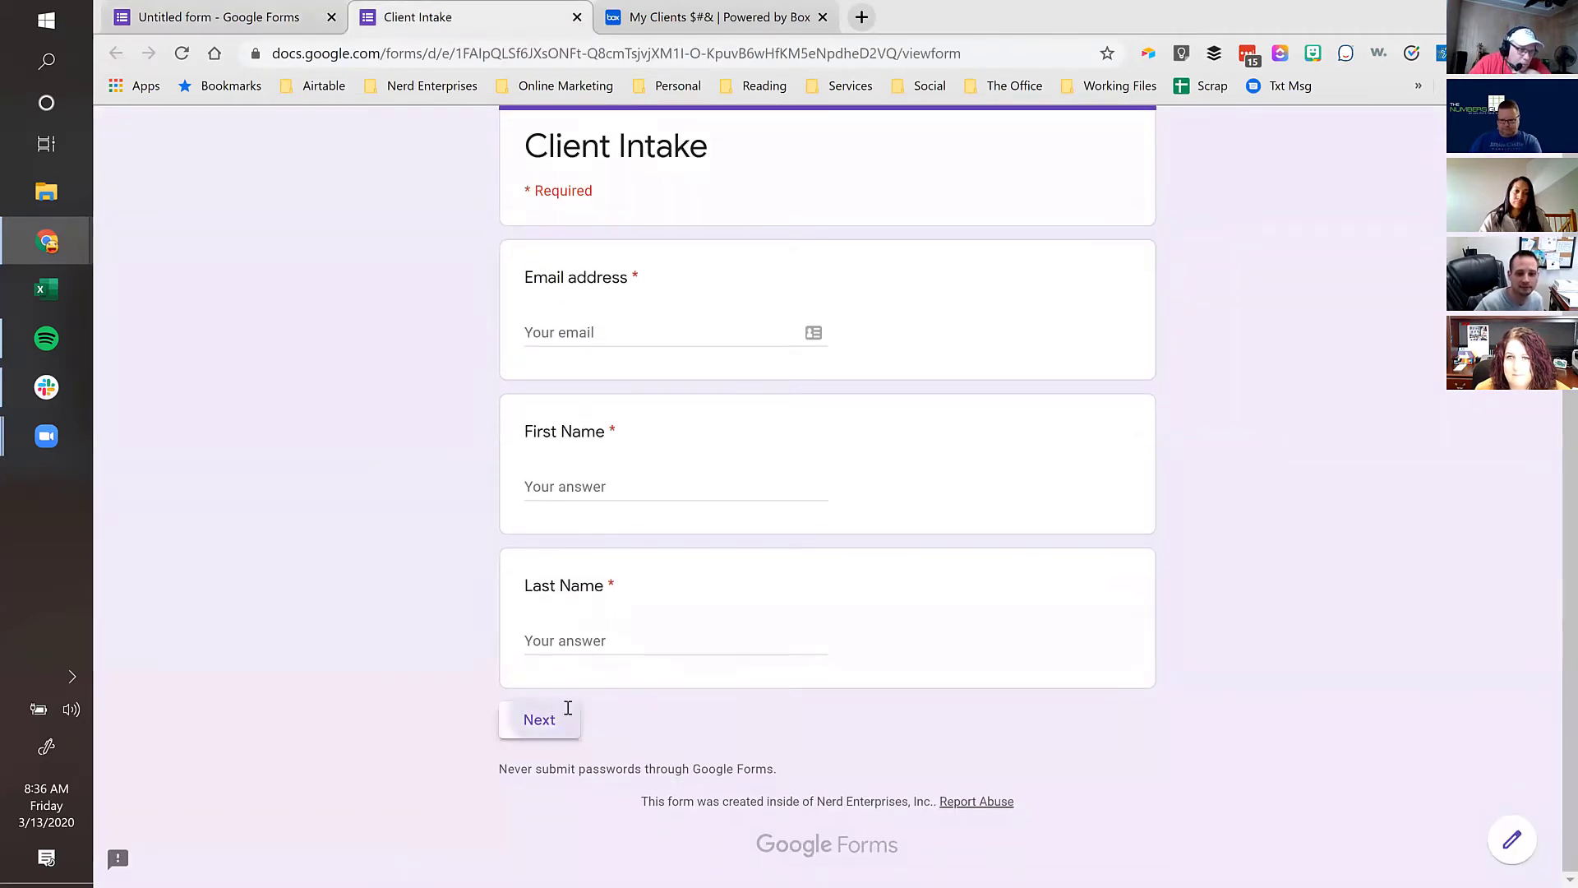
left_click(565, 713)
left_click(232, 12)
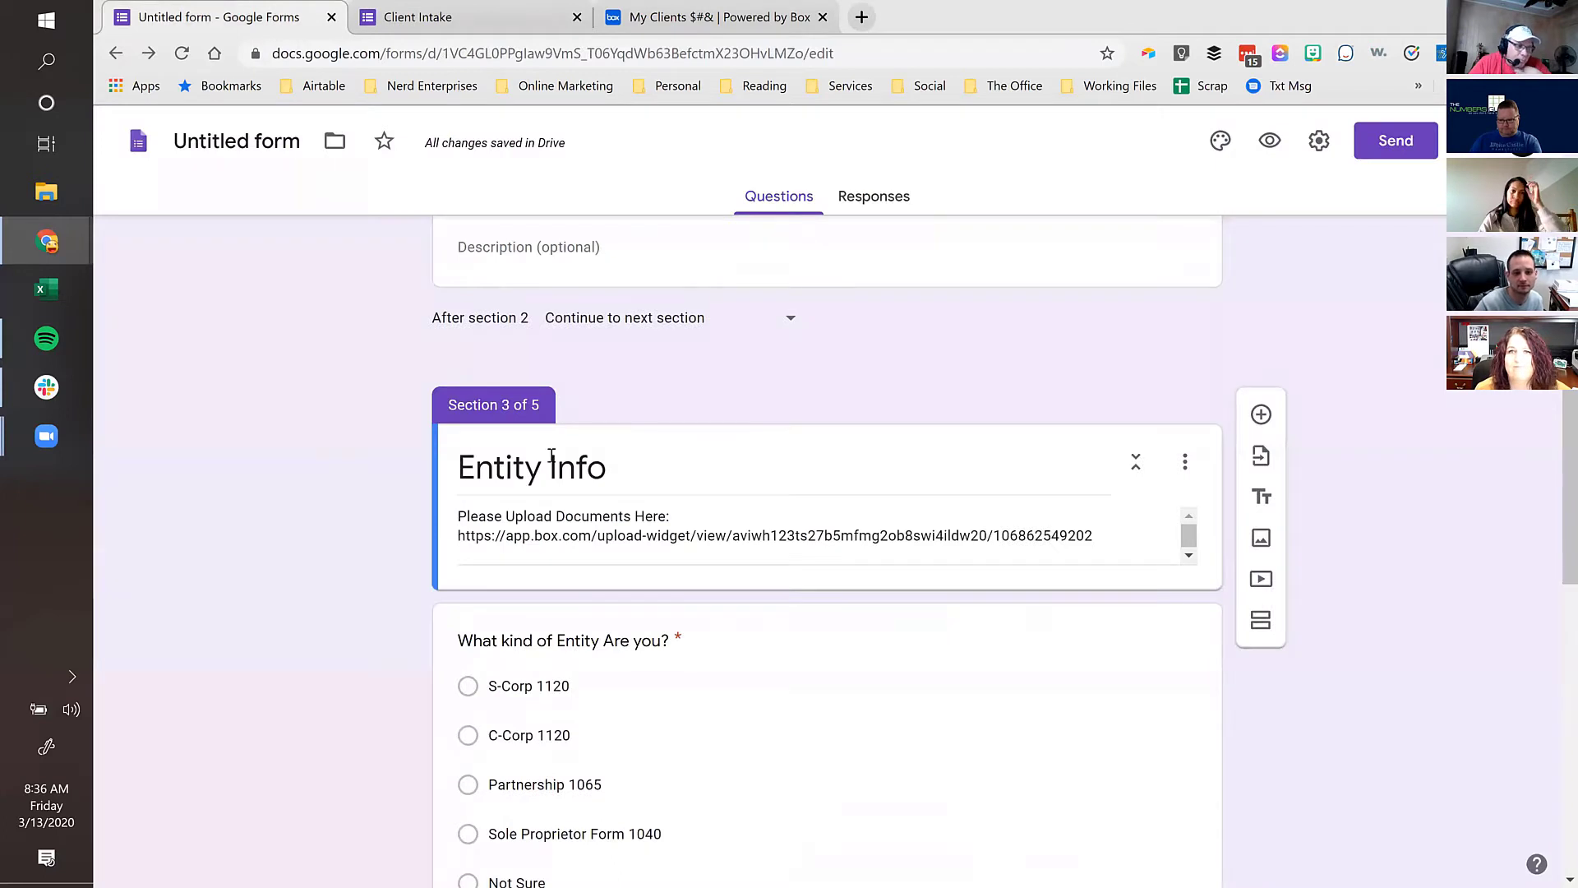
Paste the Entity Info upload instructions and Box upload link into the Client Intake form description
triple_click(682, 534)
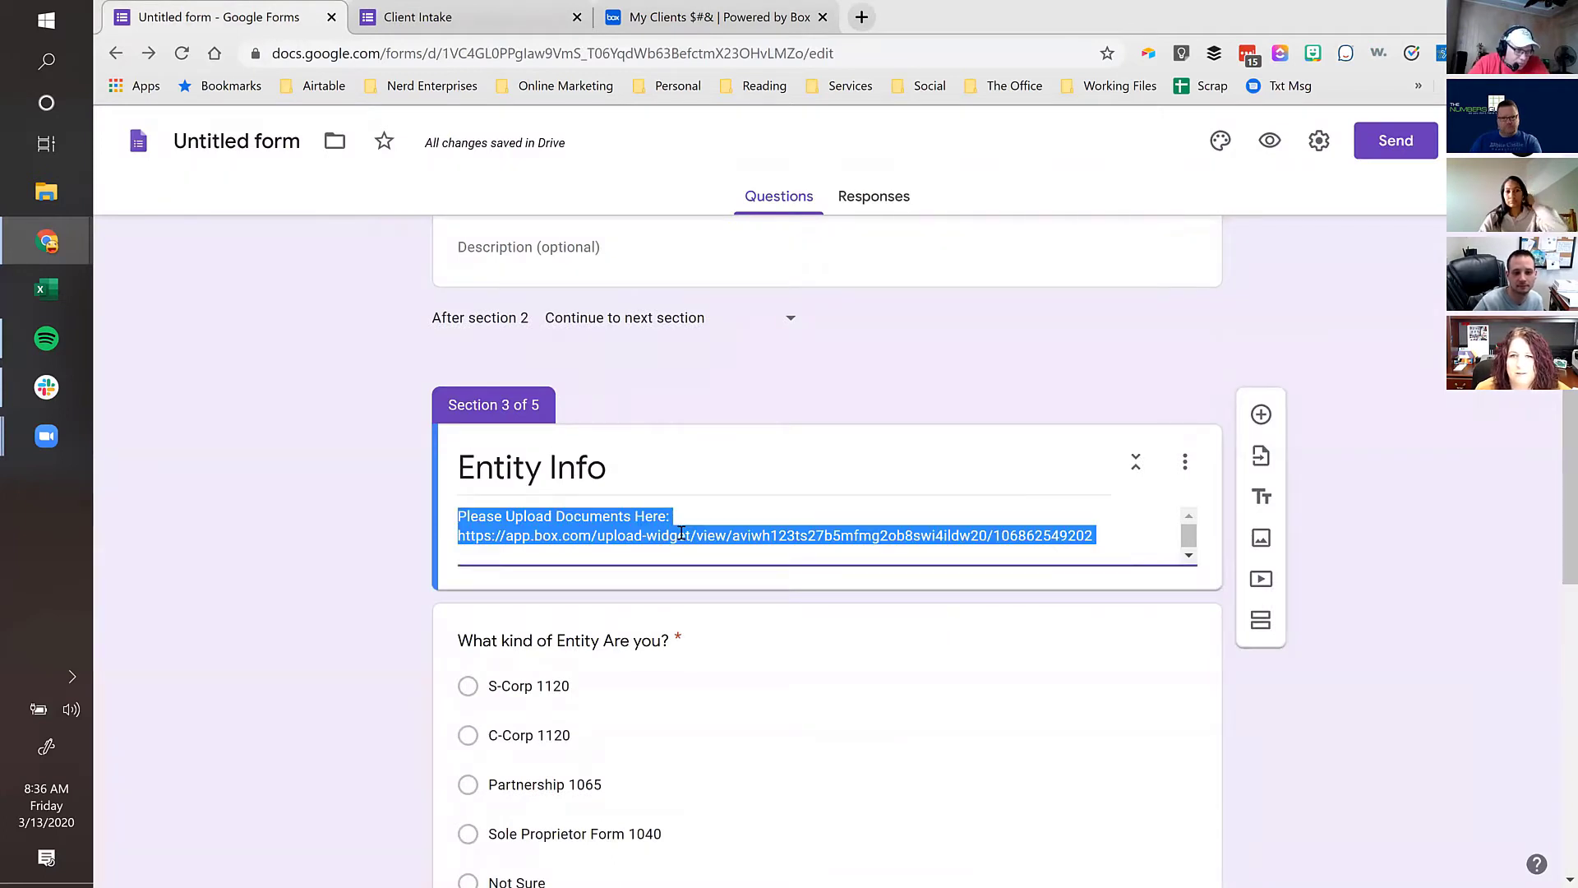
left_click(356, 536)
scroll(362, 538, "up", 6)
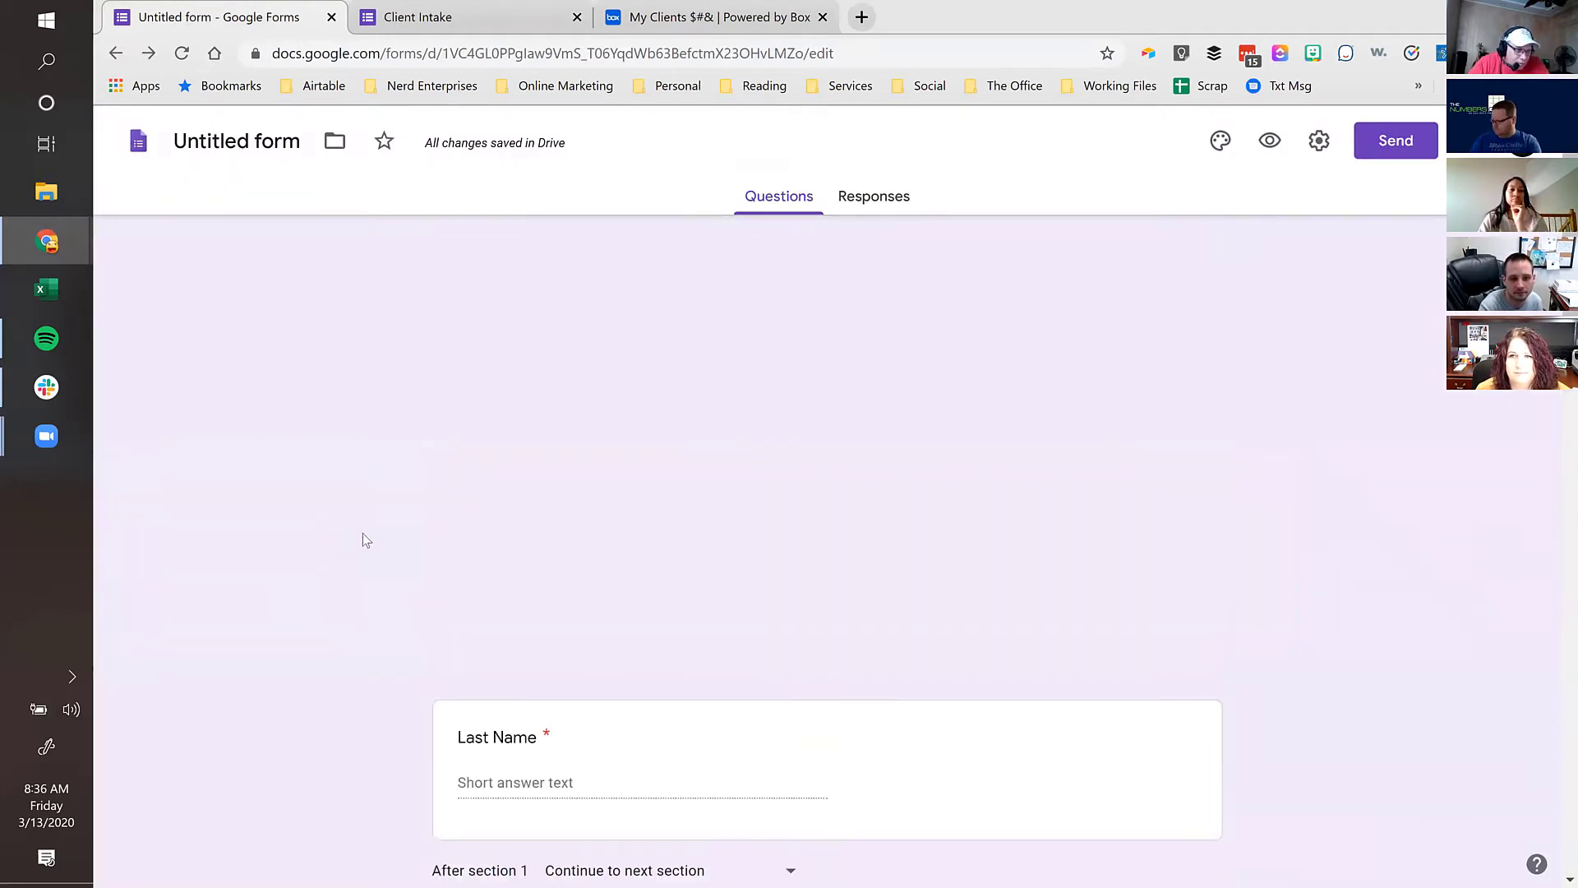
scroll(366, 540, "up", 4)
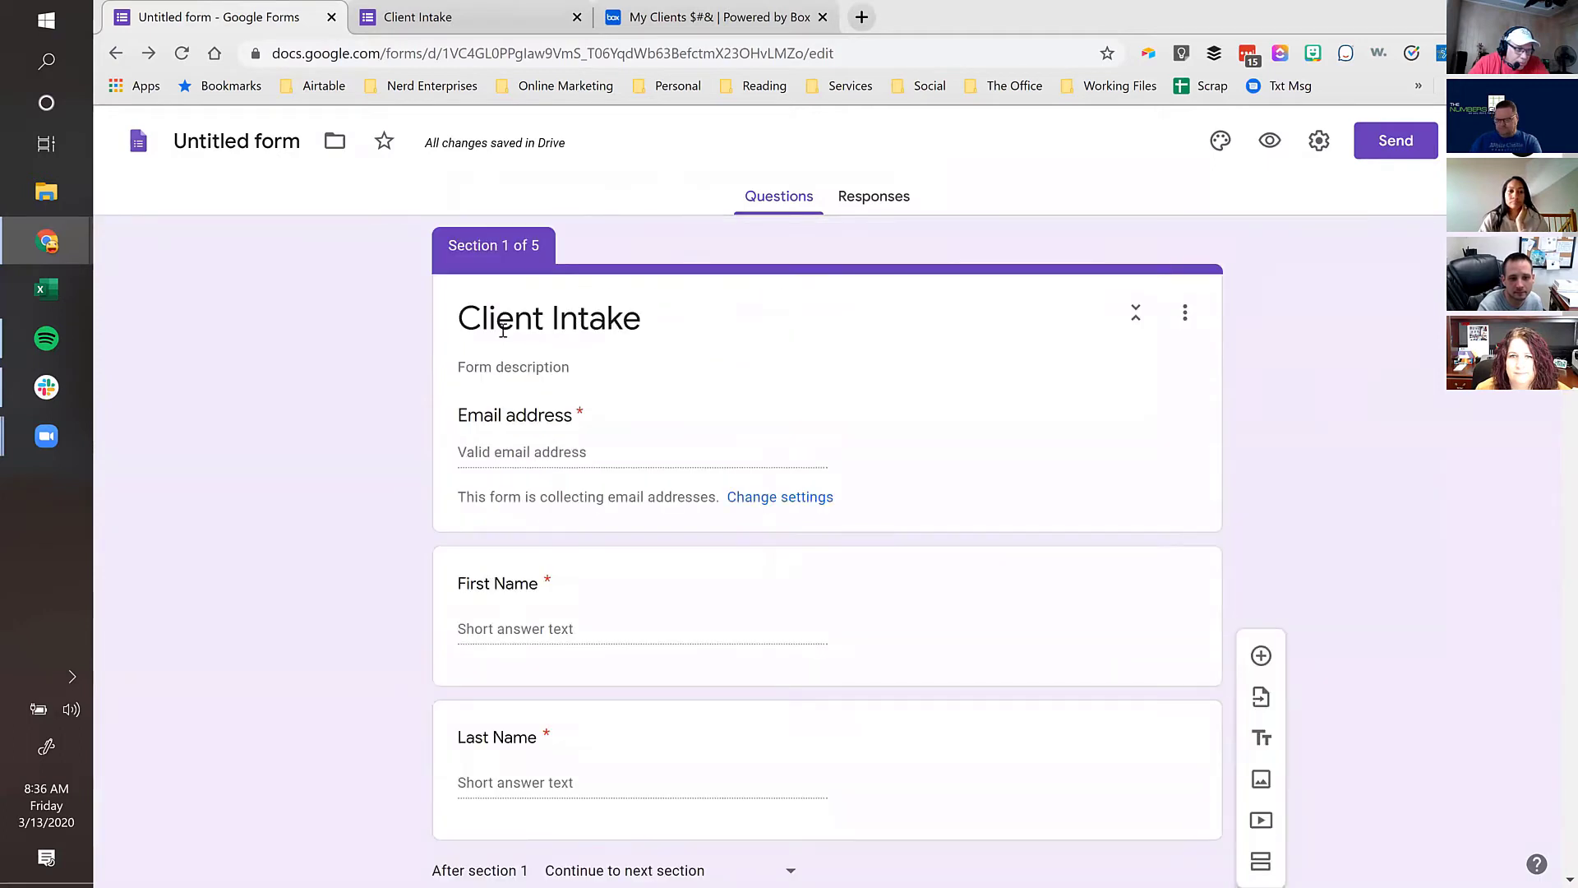
left_click(498, 374)
key("ctrl+v")
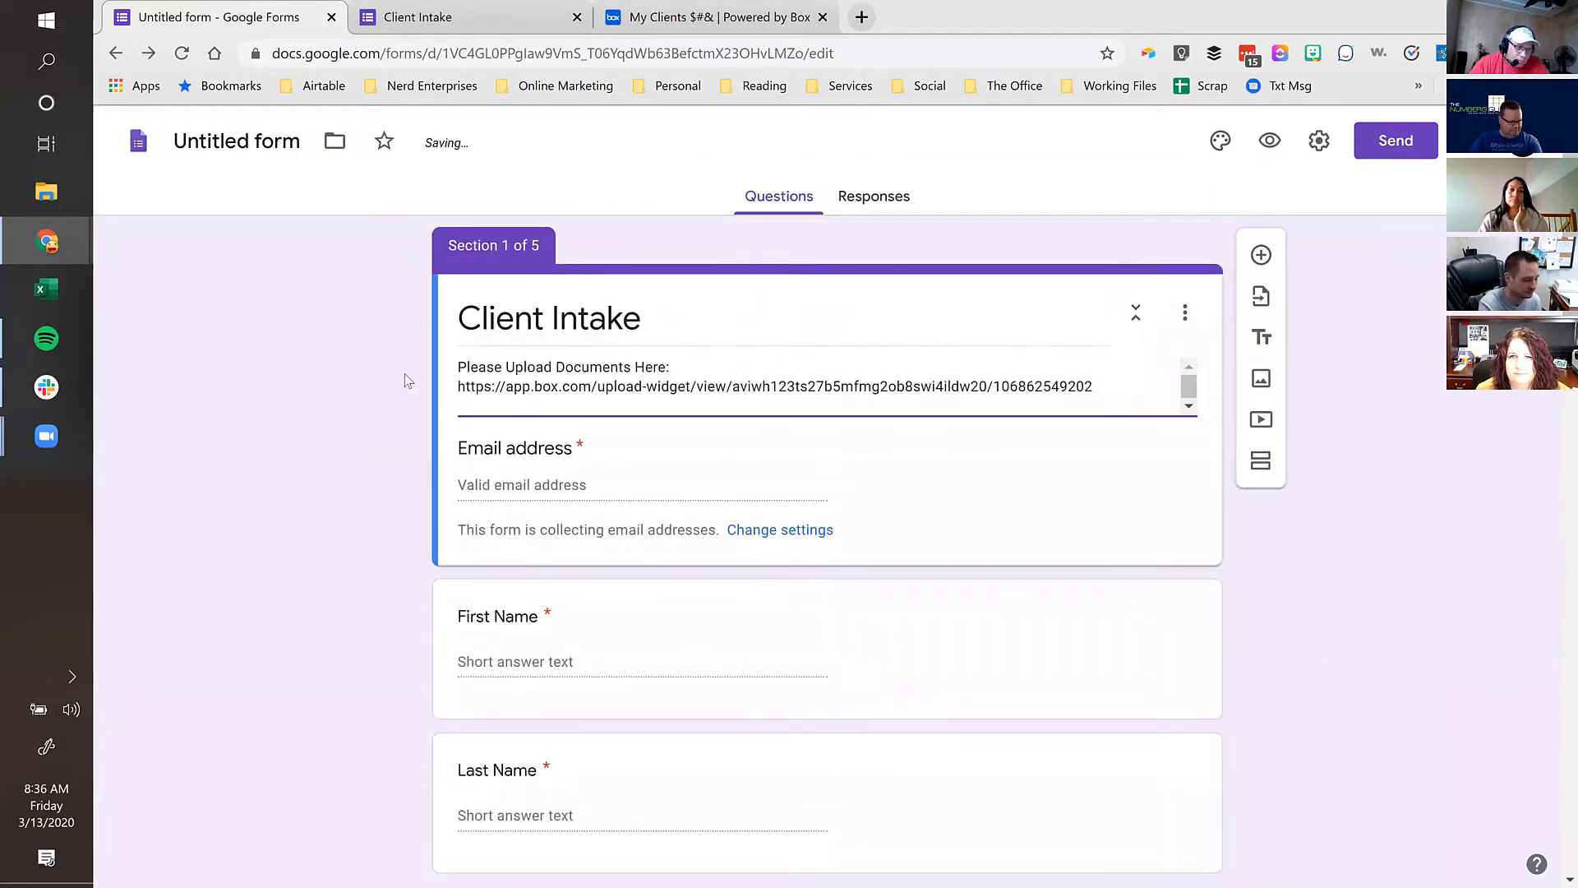
key("Tab")
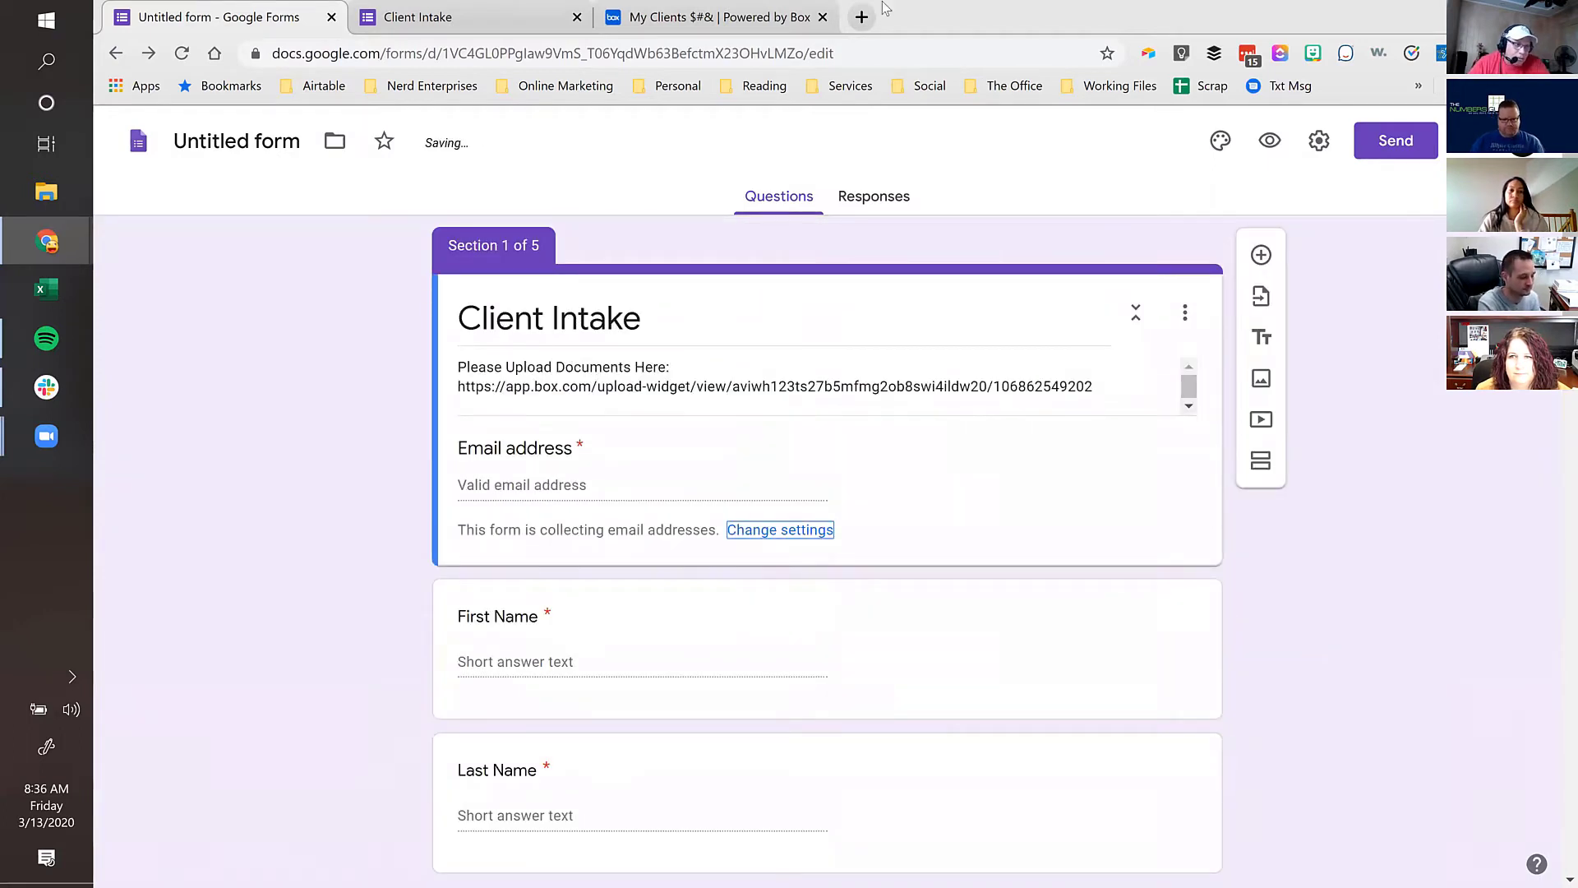
Close the outdated Client Intake preview and open a fresh preview of the form
left_click(460, 18)
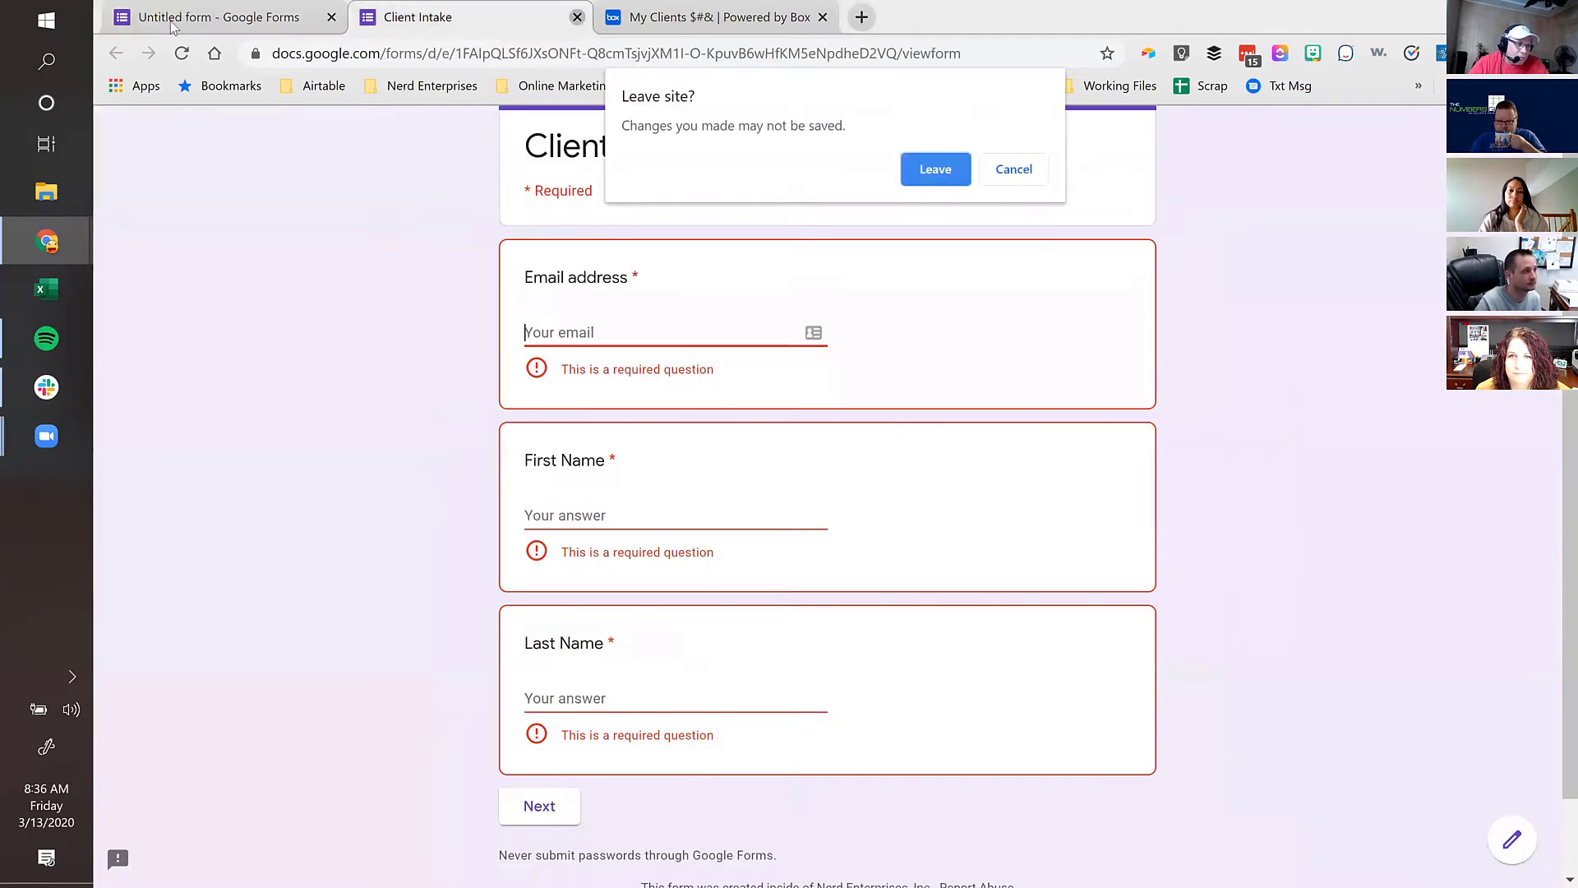
left_click(961, 170)
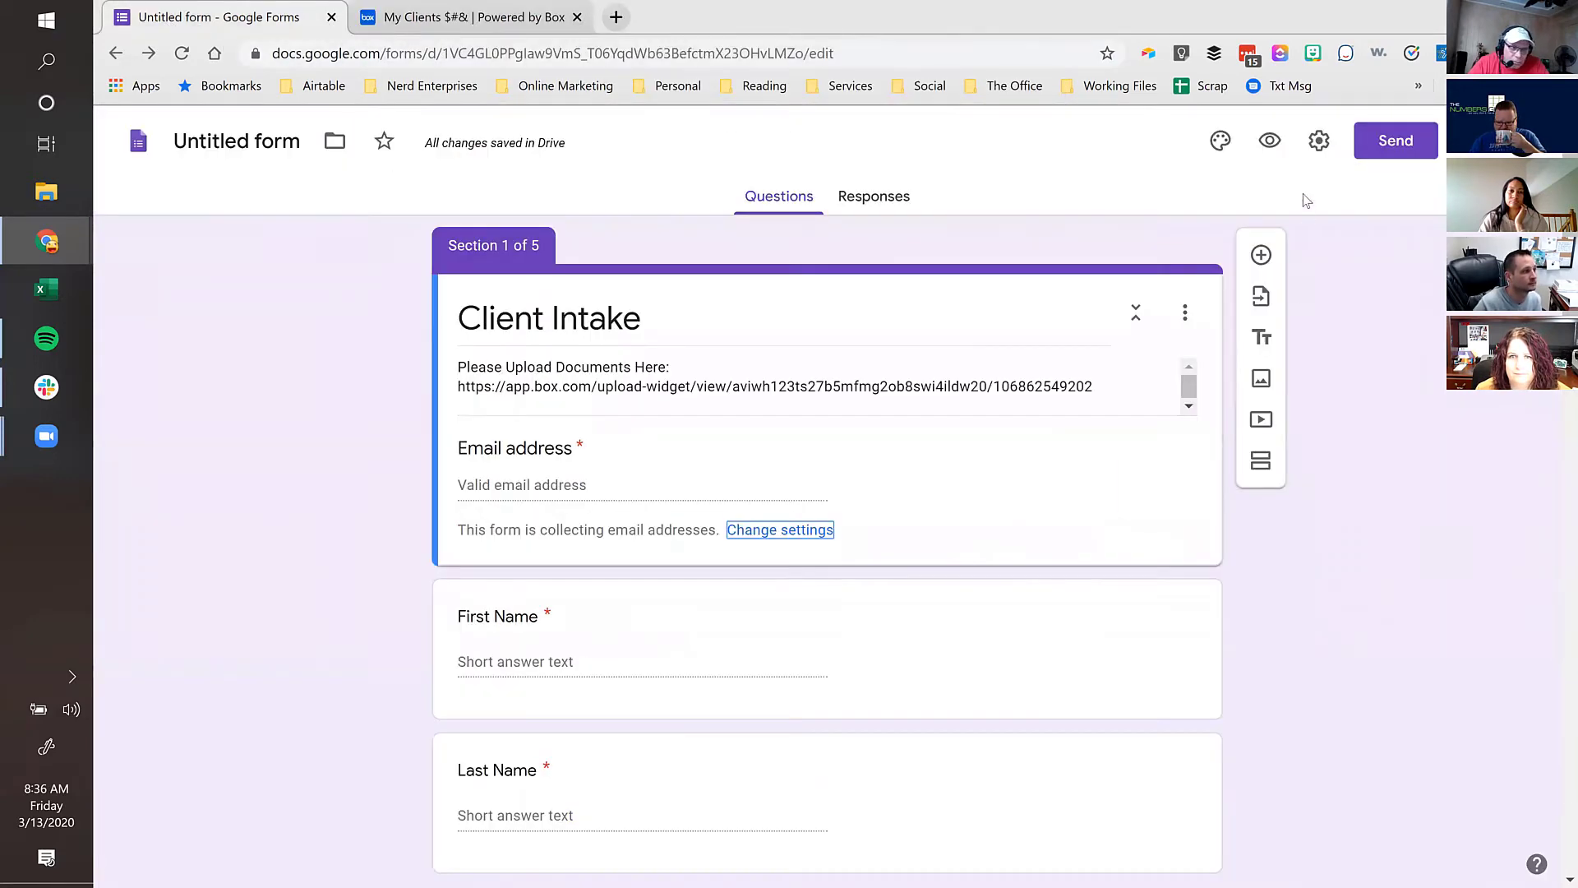
left_click(1271, 141)
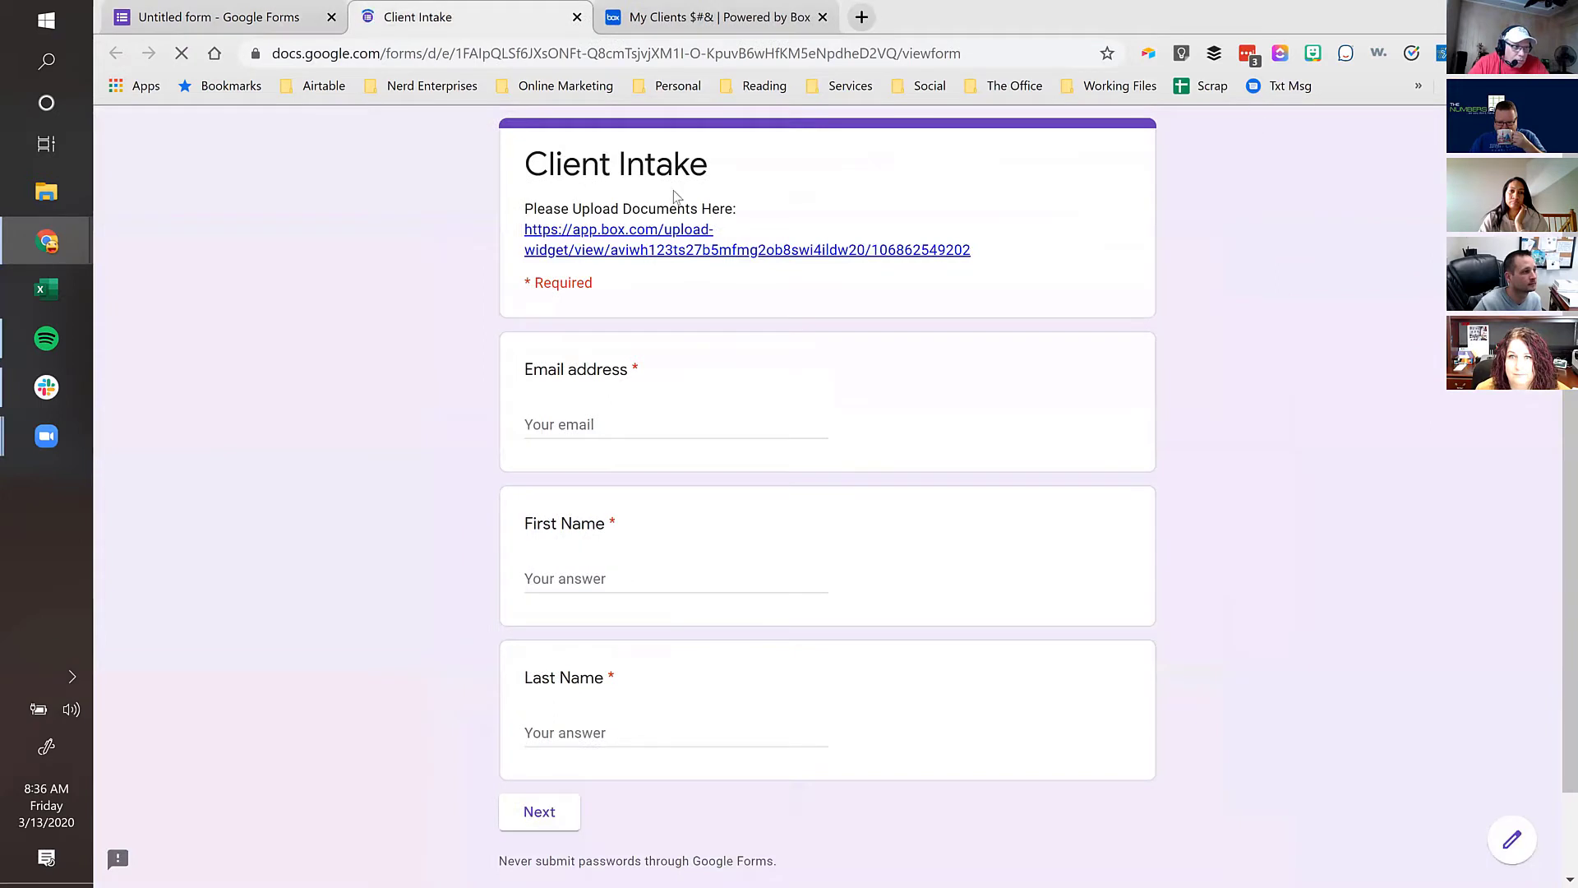
Follow the description link from the preview to confirm it opens the Box upload page
left_click(627, 233)
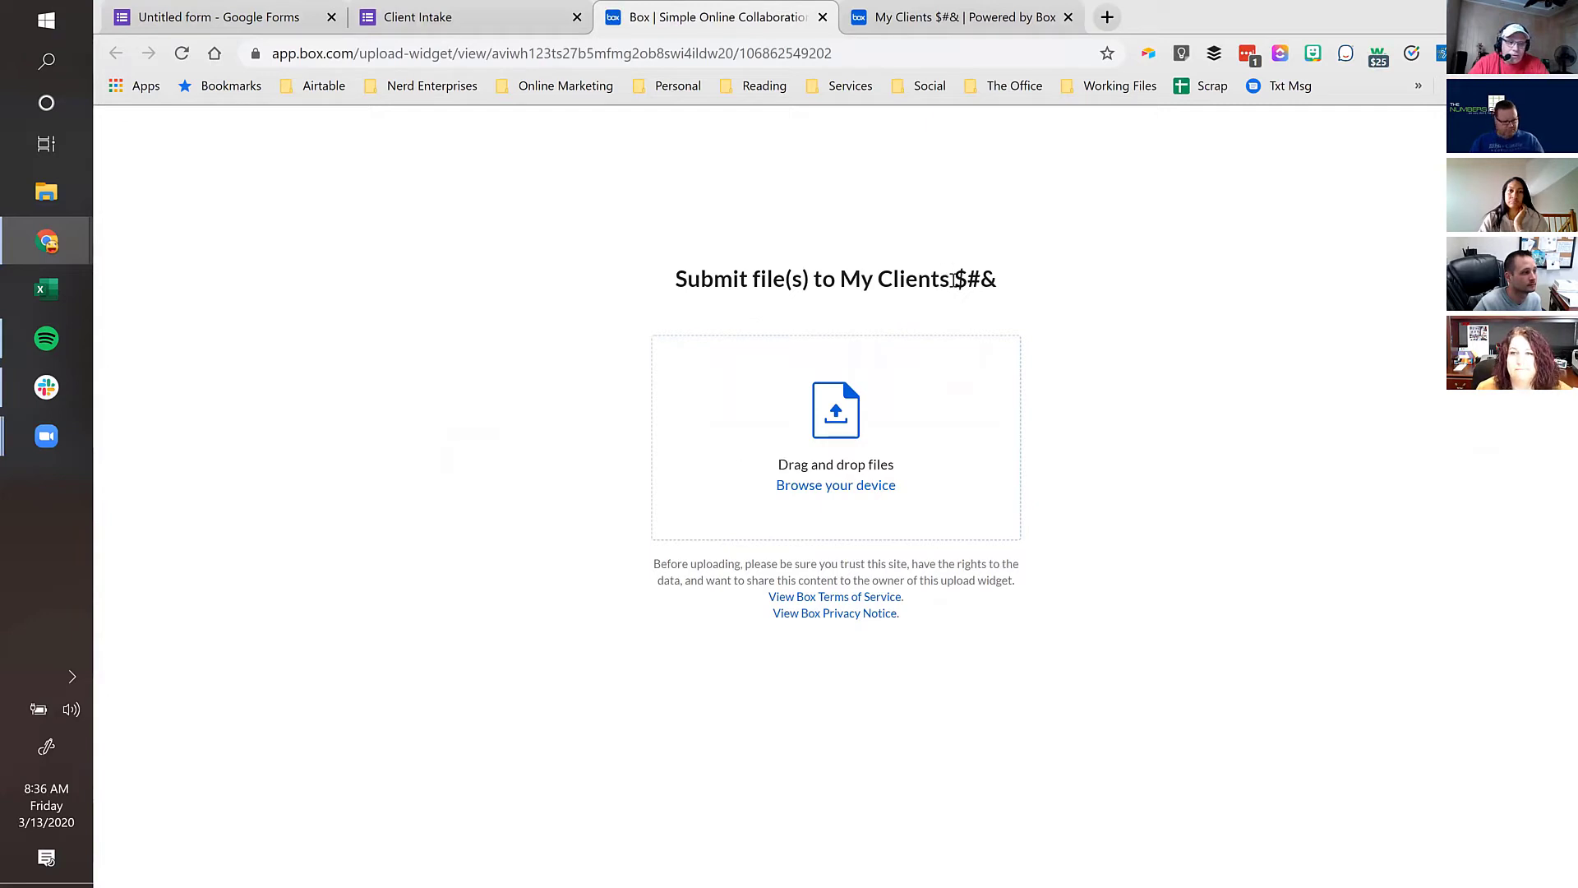
double_click(1017, 287)
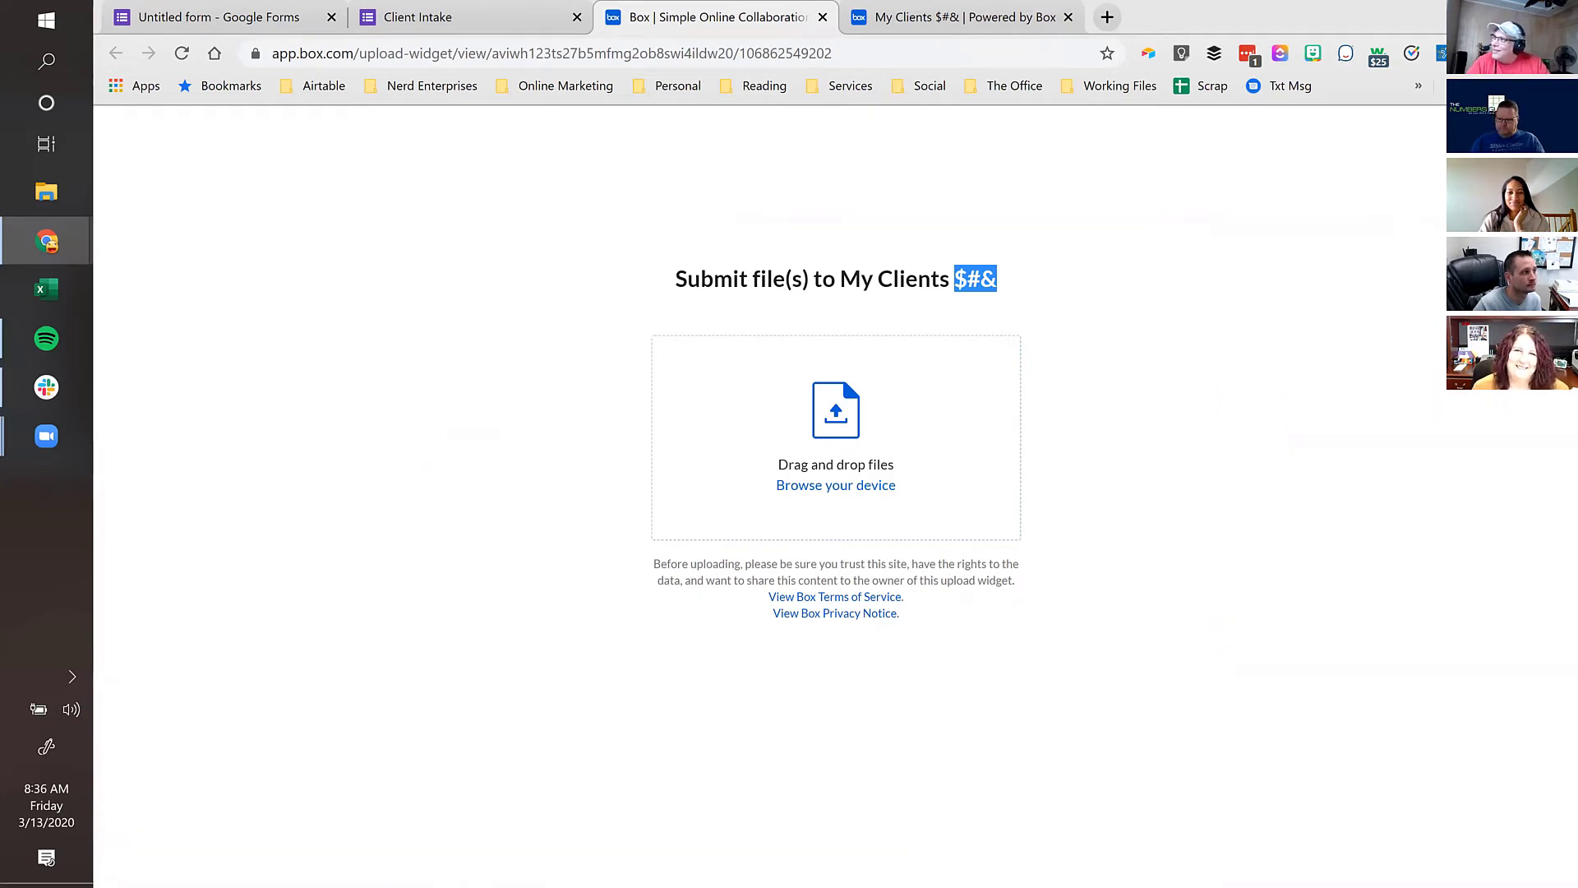
left_click(399, 21)
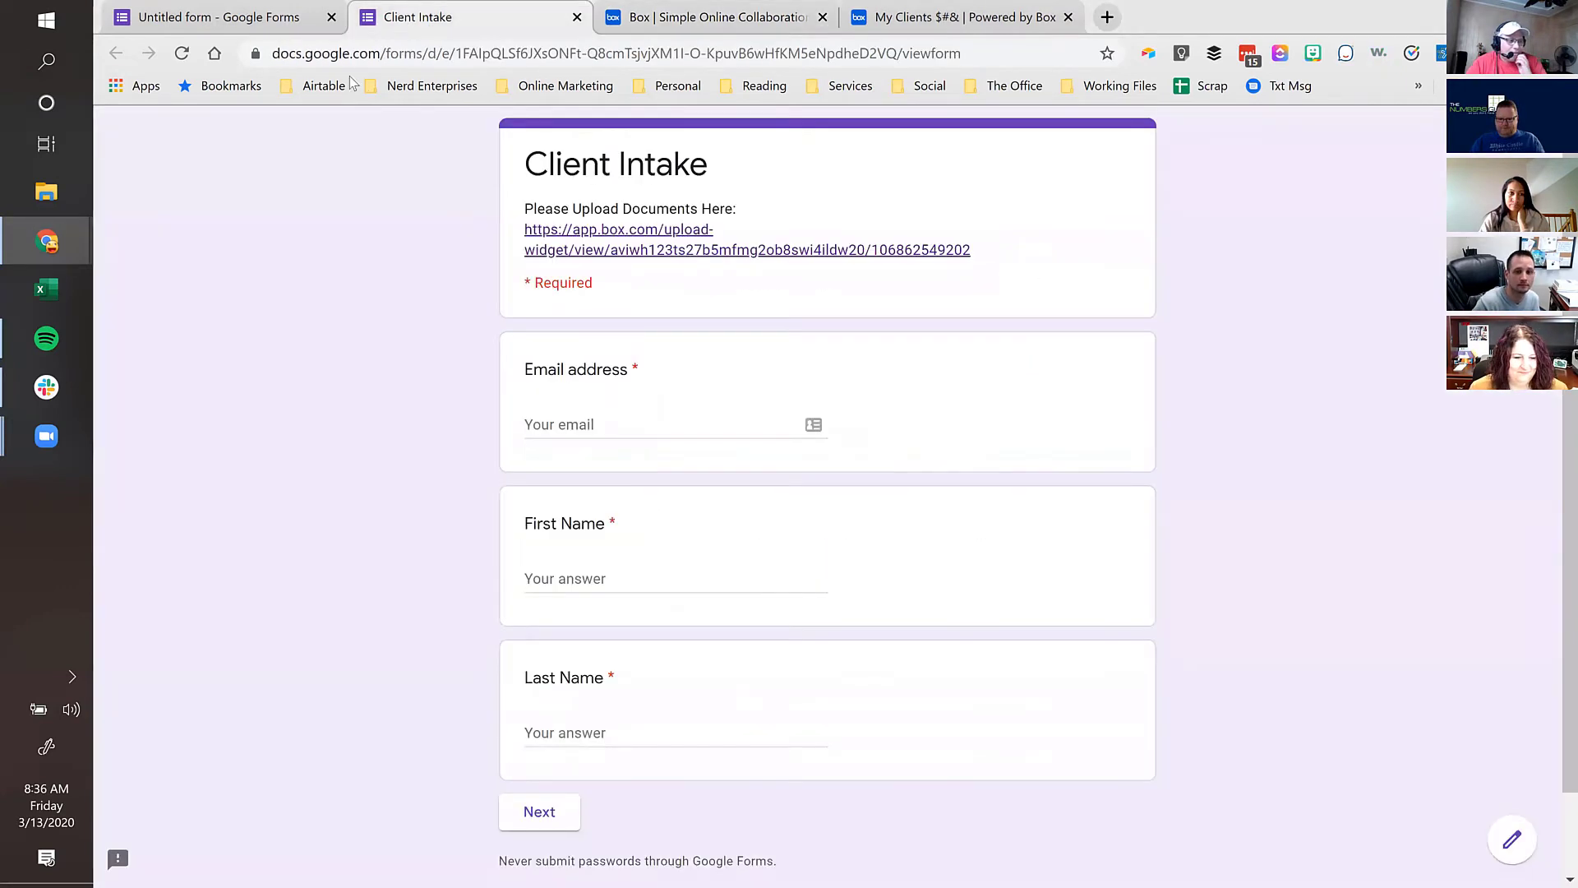
Cut the long Box URL line from the form description, keeping 'Please Upload Documents Here:'
left_click(197, 19)
left_click(1101, 386)
key("ctrl+a")
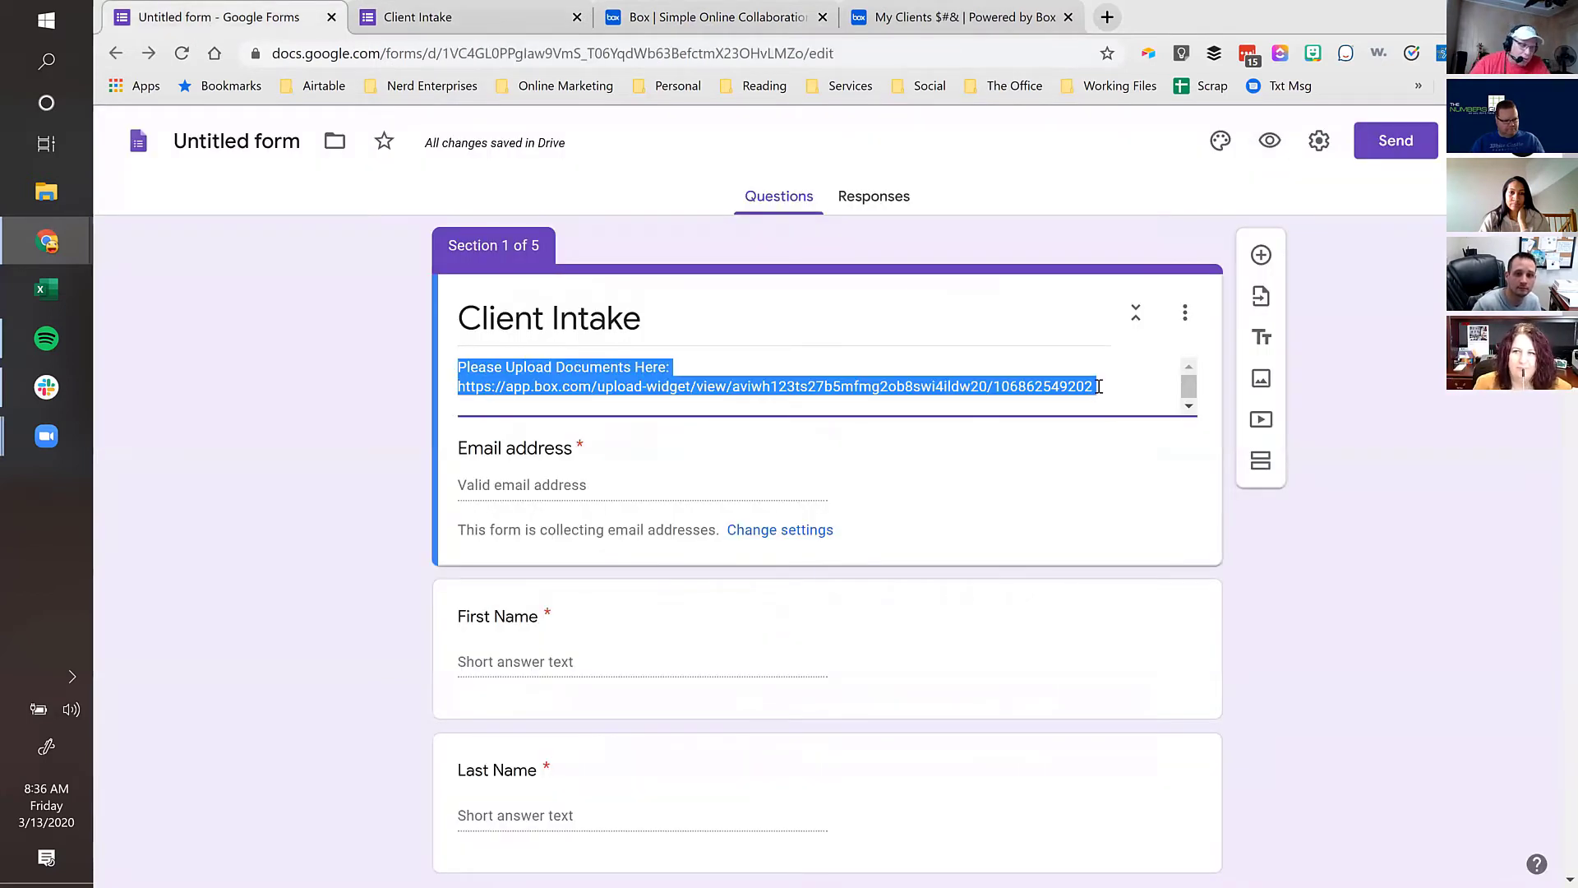
left_click(1108, 388)
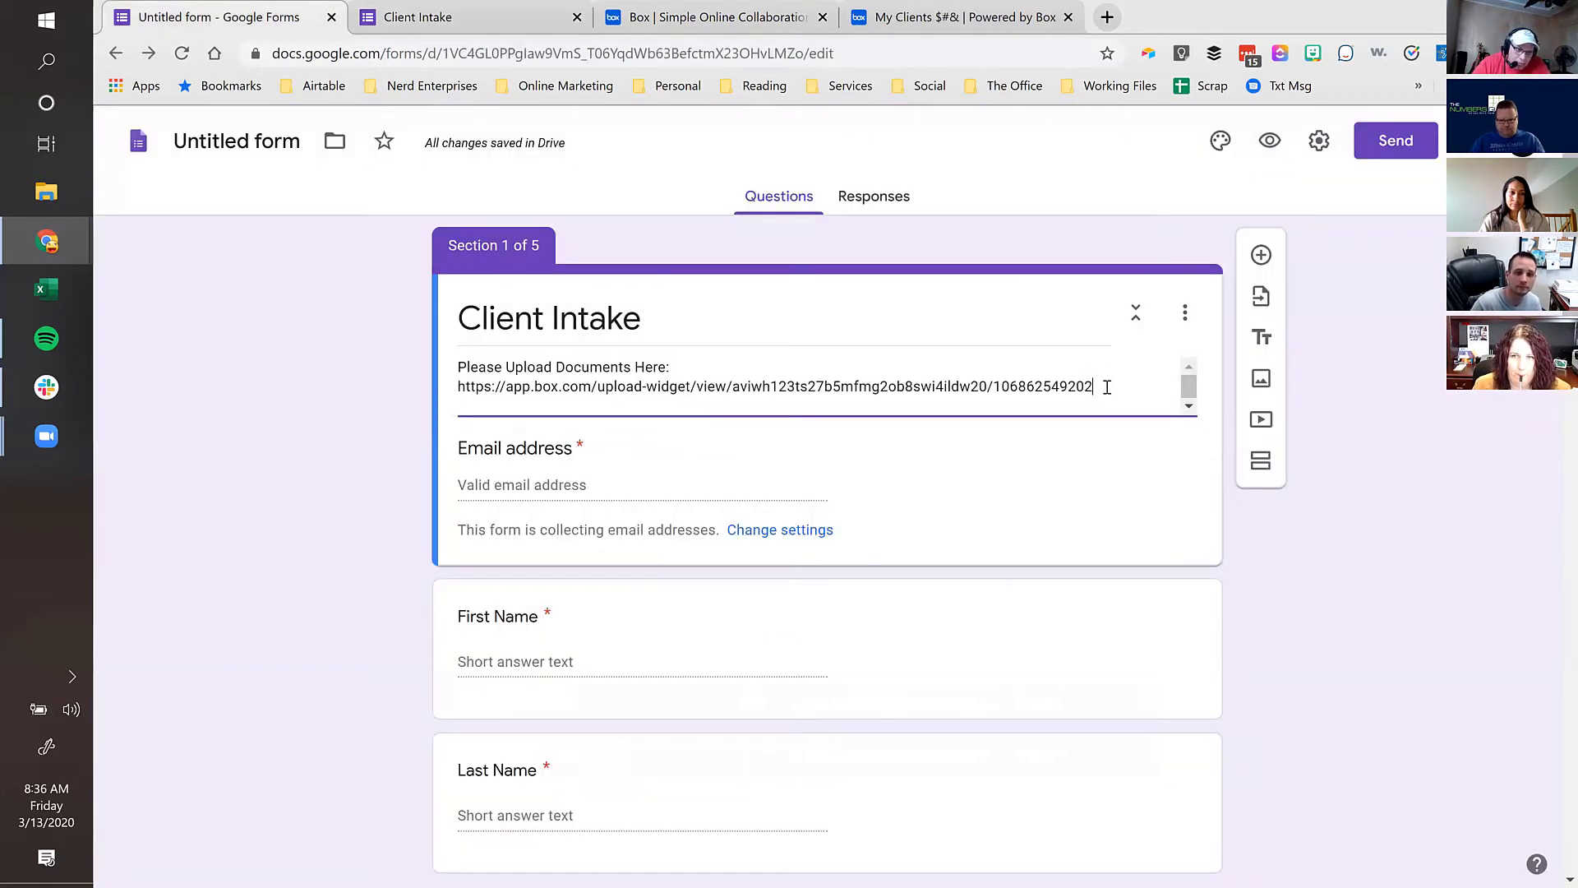
key("shift+Home")
key("ctrl+x")
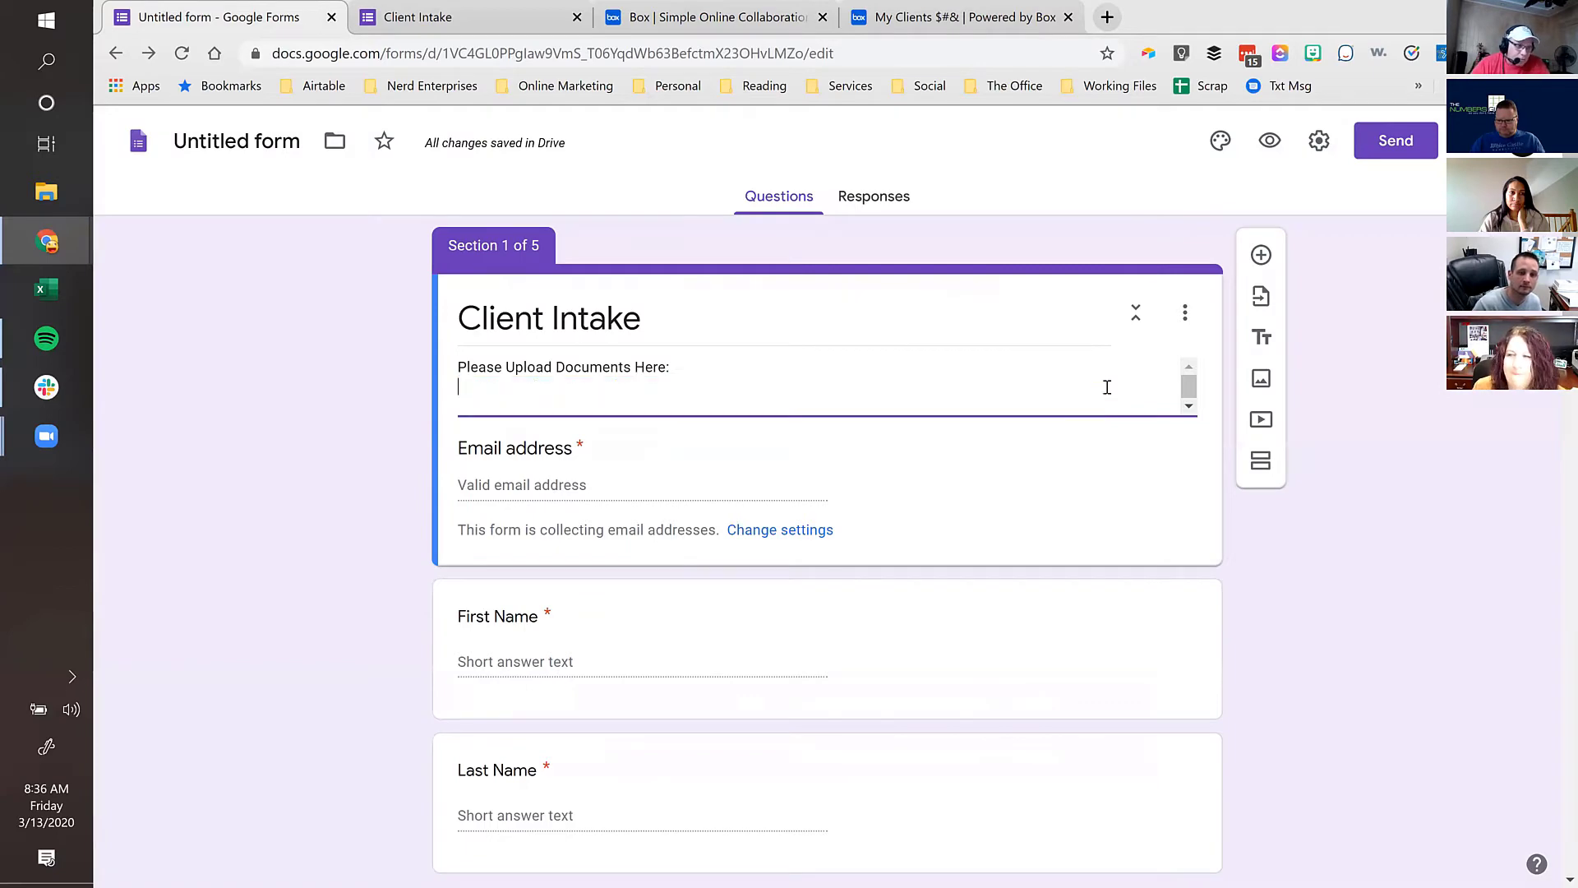
Load bit.ly in a new tab, then return to the Box upload page tab
left_click(1107, 16)
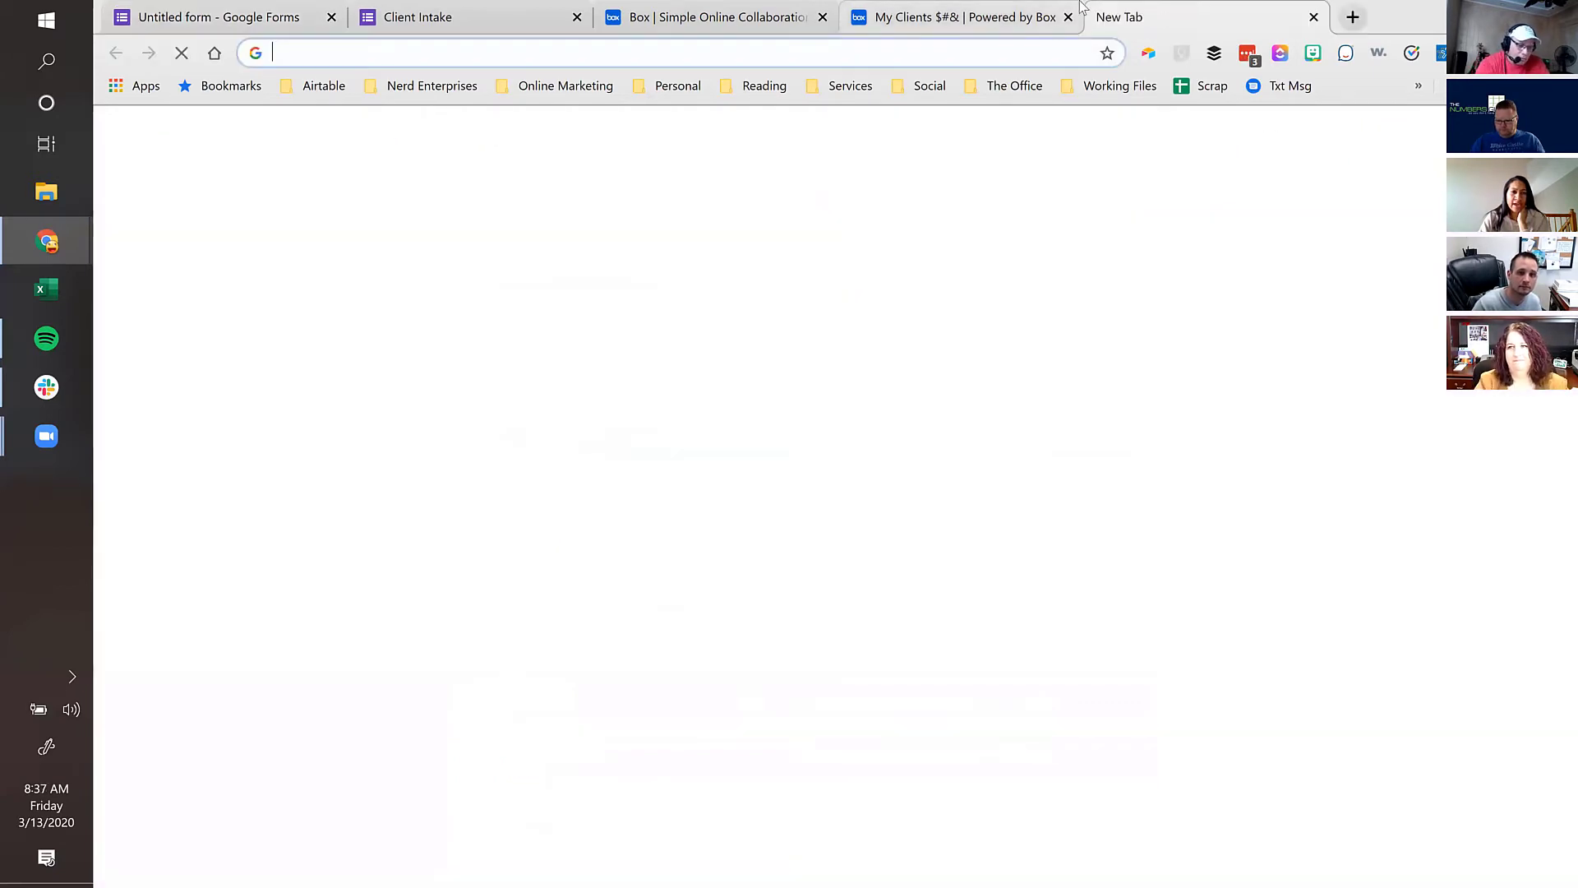
type("bit")
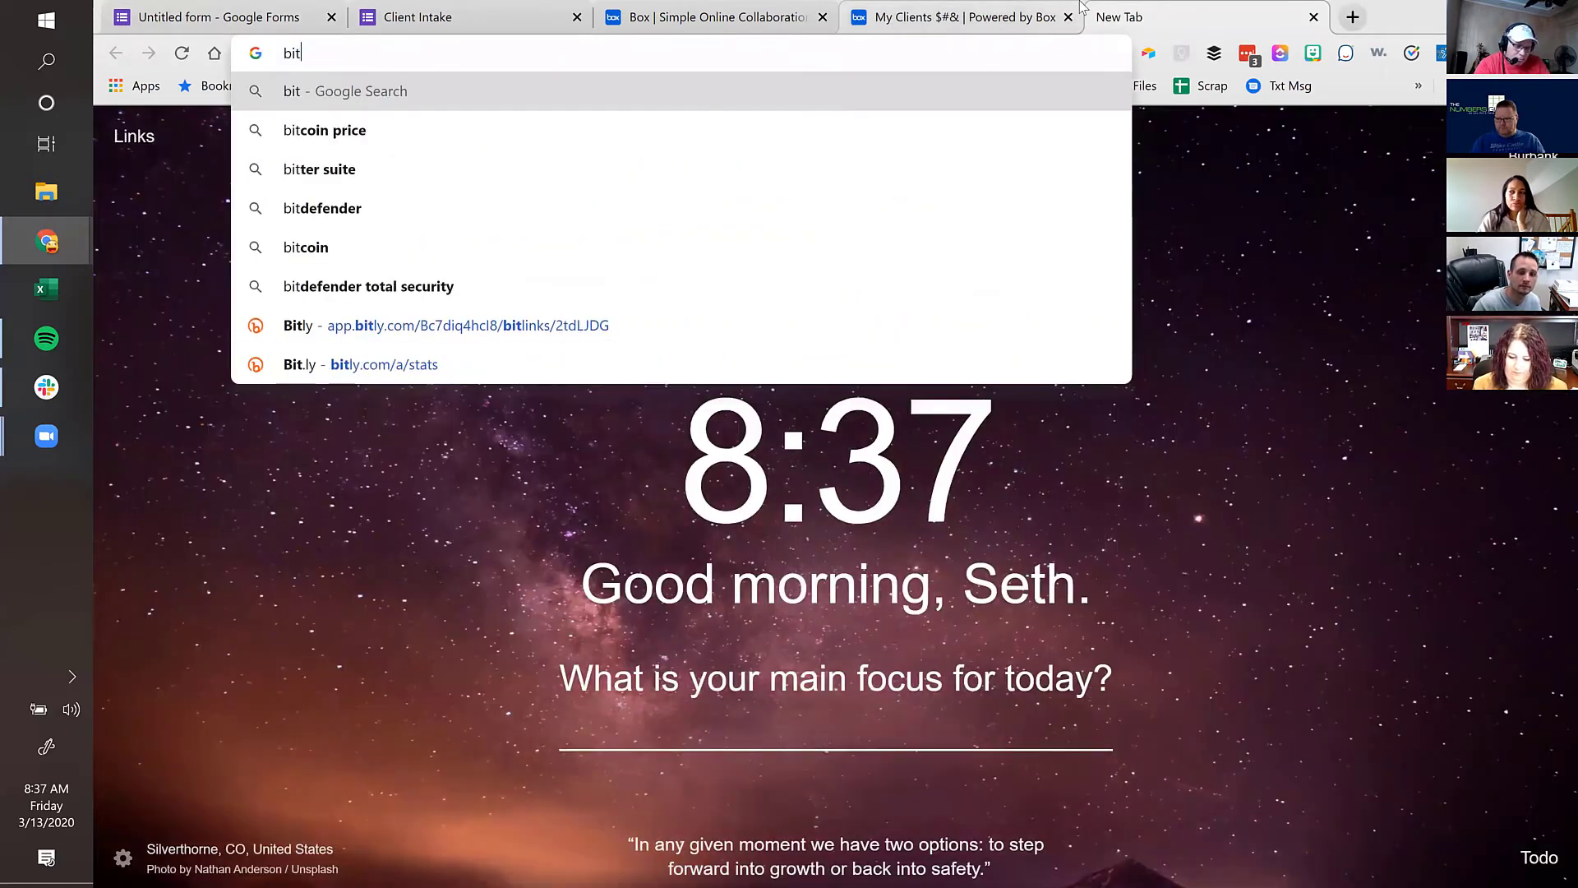
type(".ly")
key("Return")
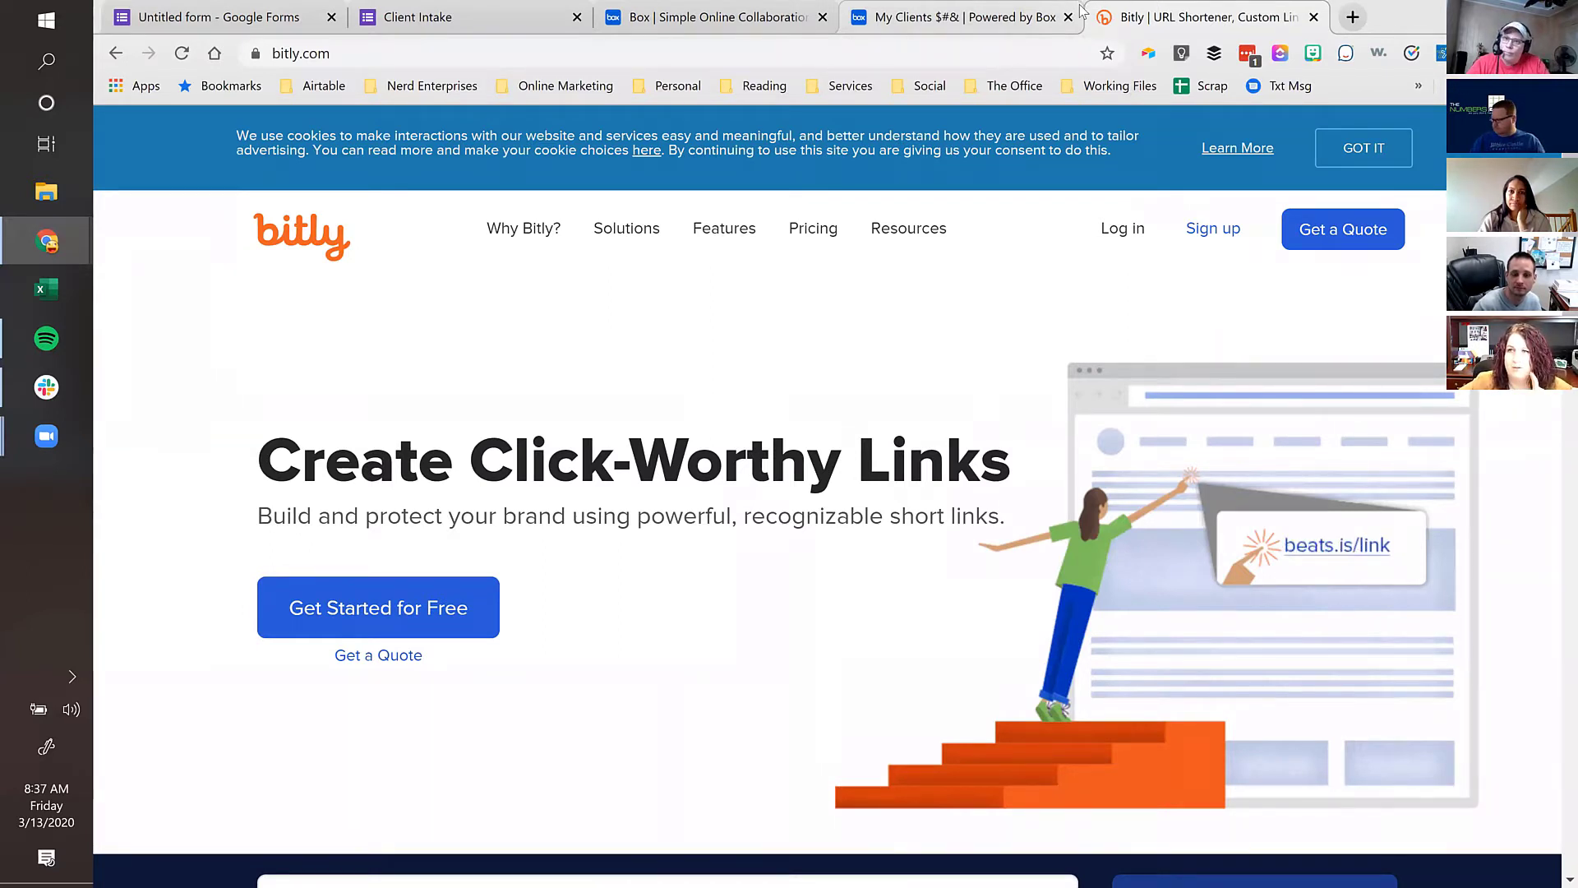
left_click(736, 19)
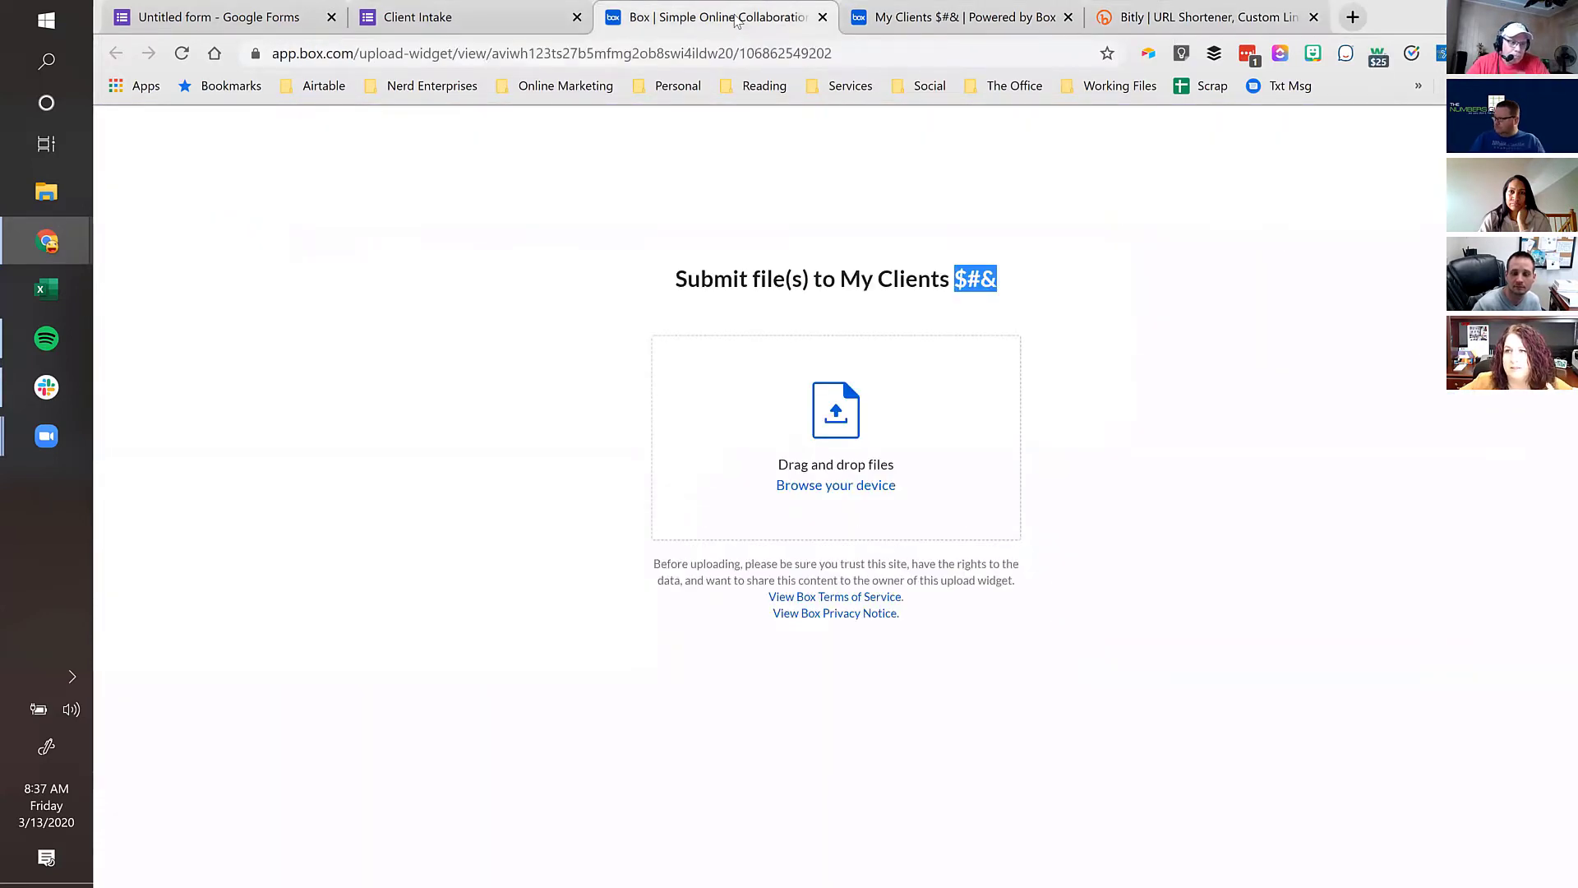
Require uploaders' email on the My Clients file request, preview the upload page, and close the settings
left_click(884, 21)
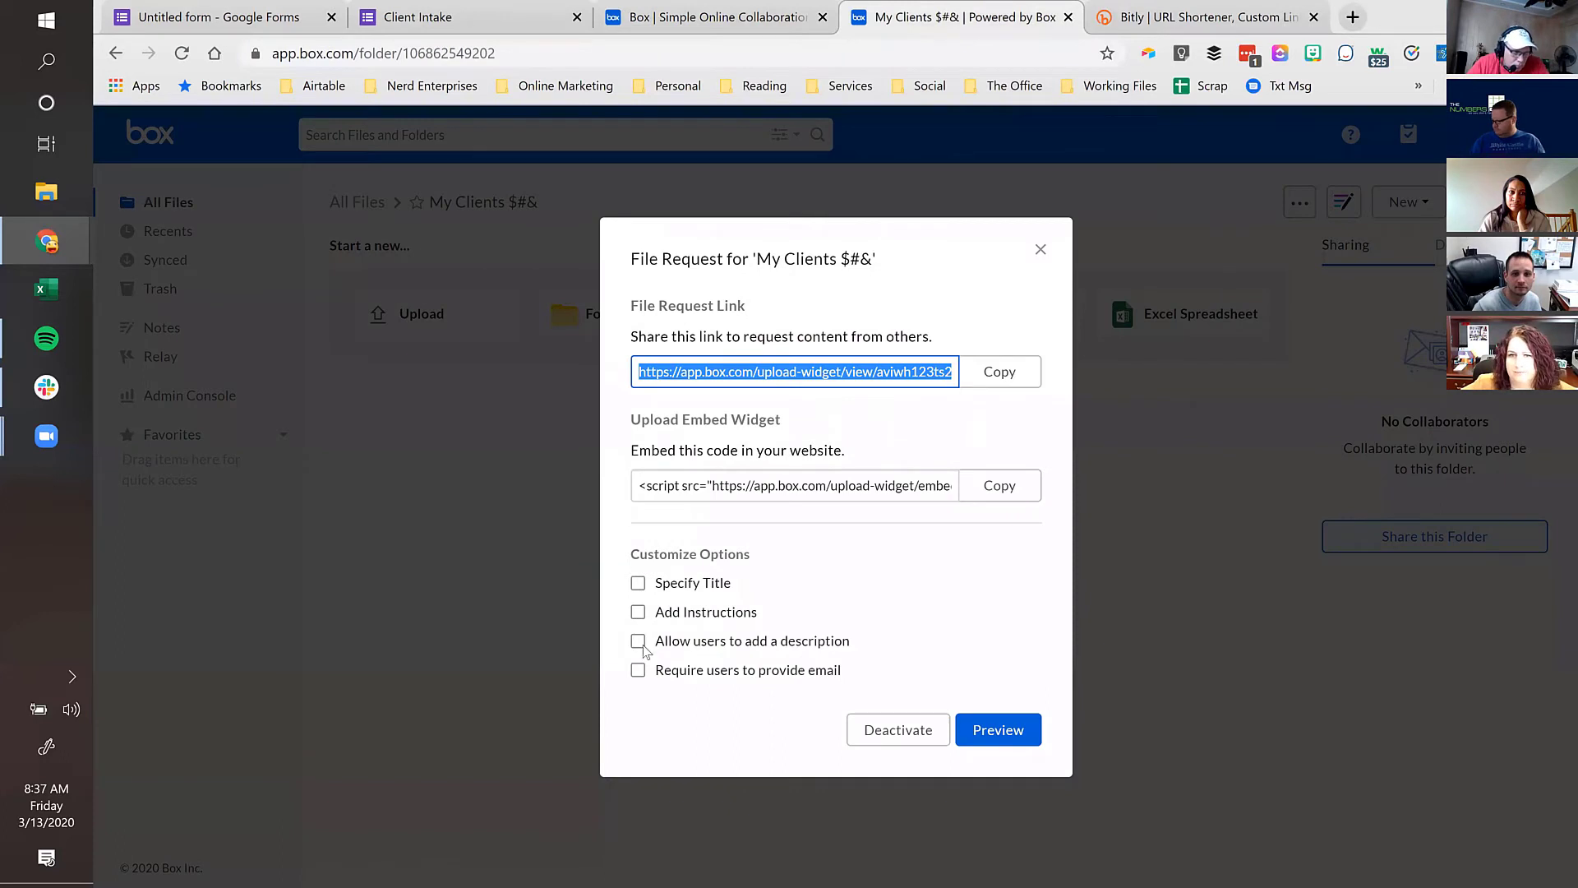
left_click(639, 670)
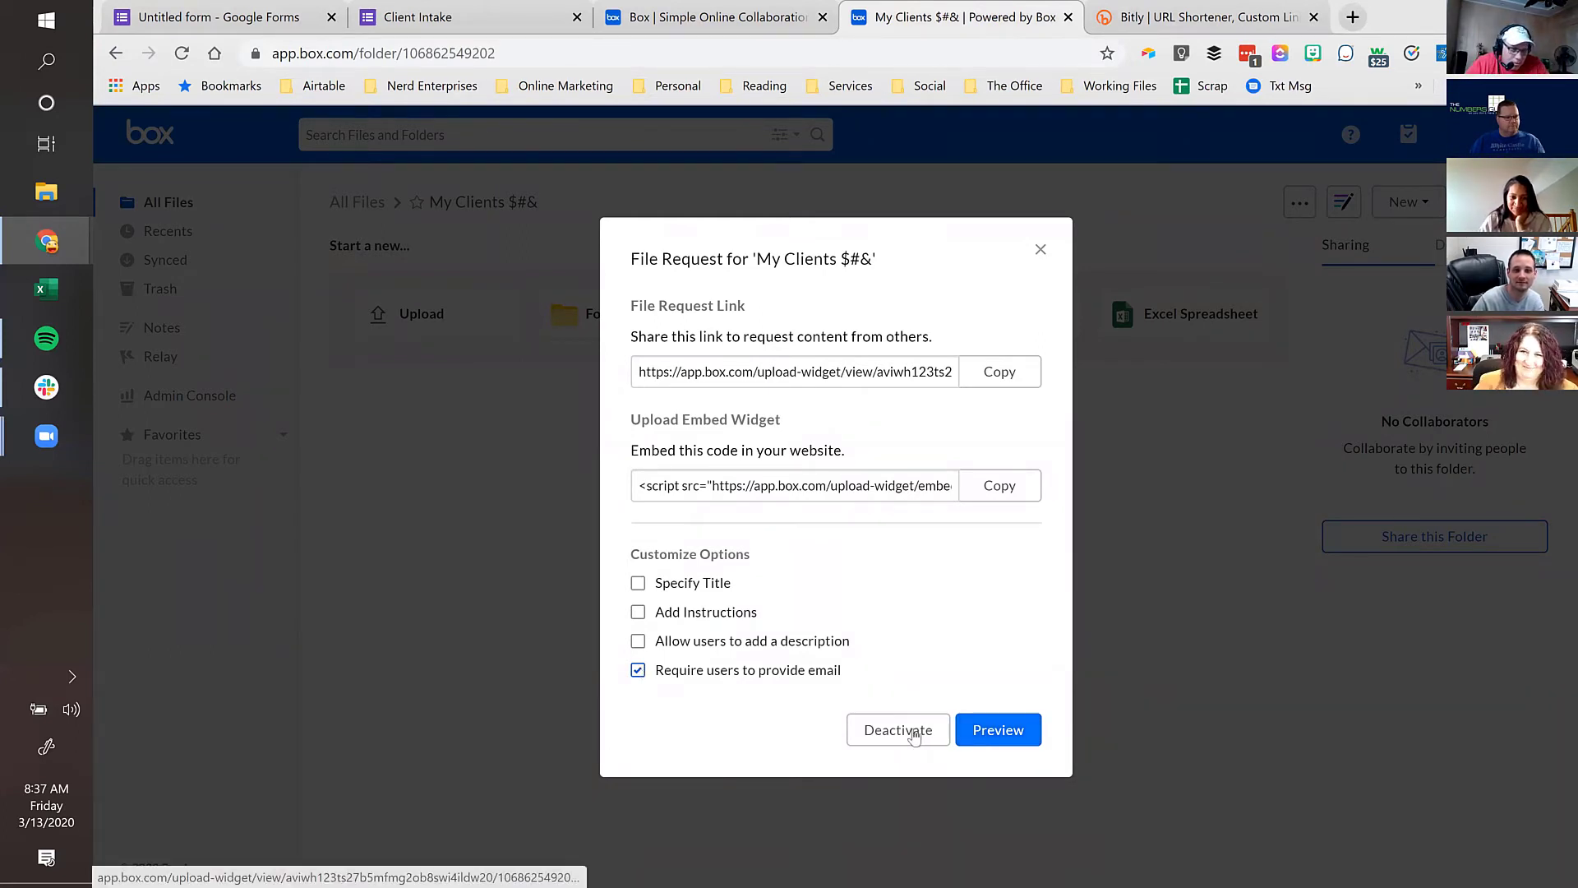
left_click(996, 731)
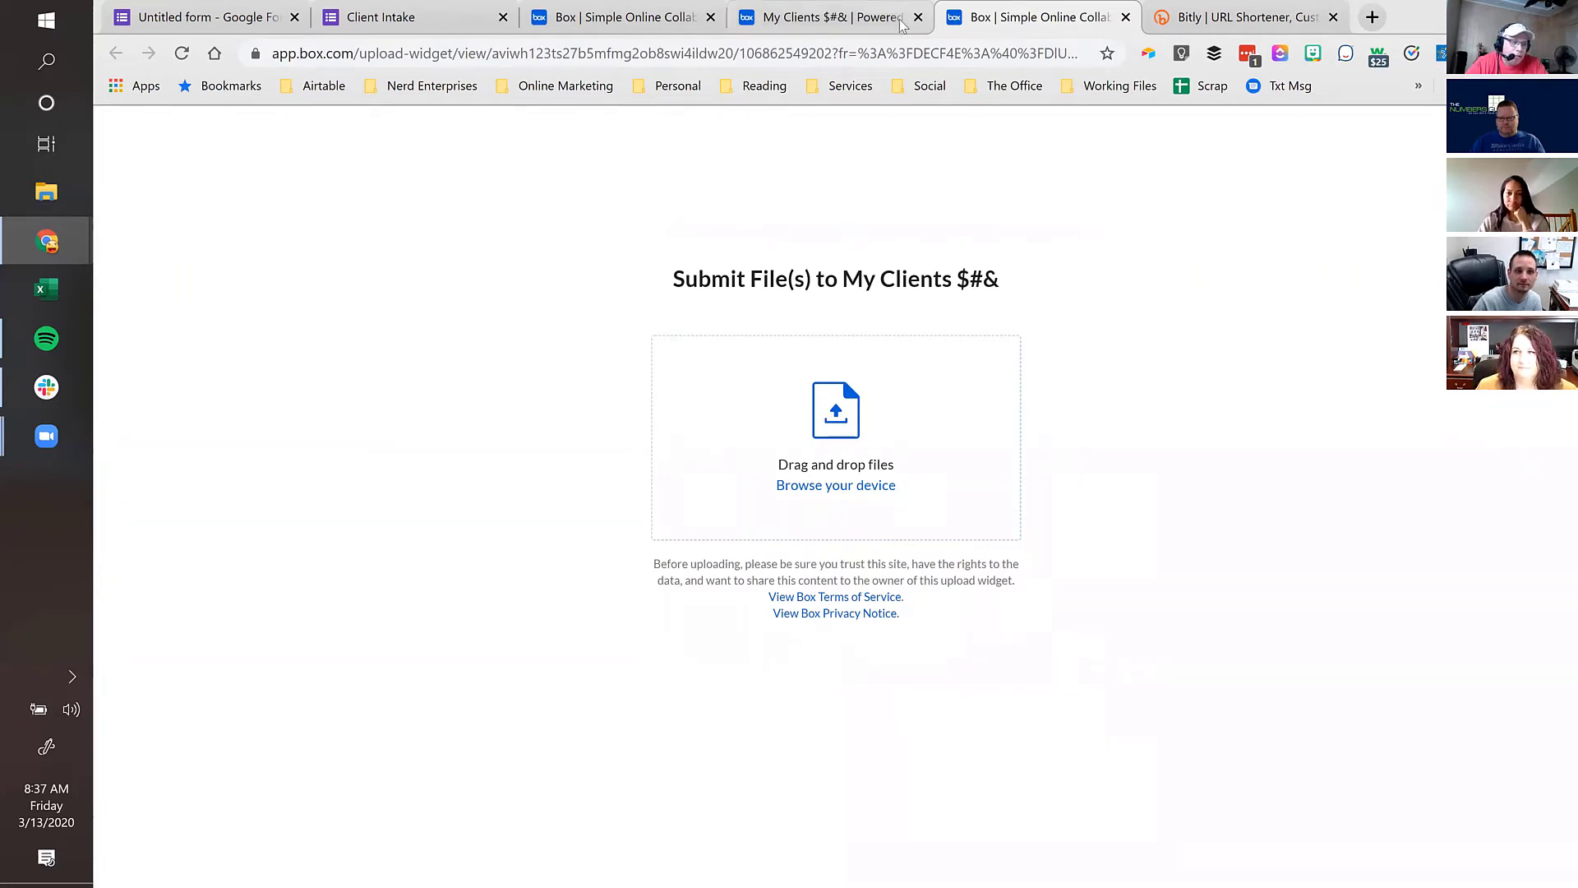
left_click(1126, 16)
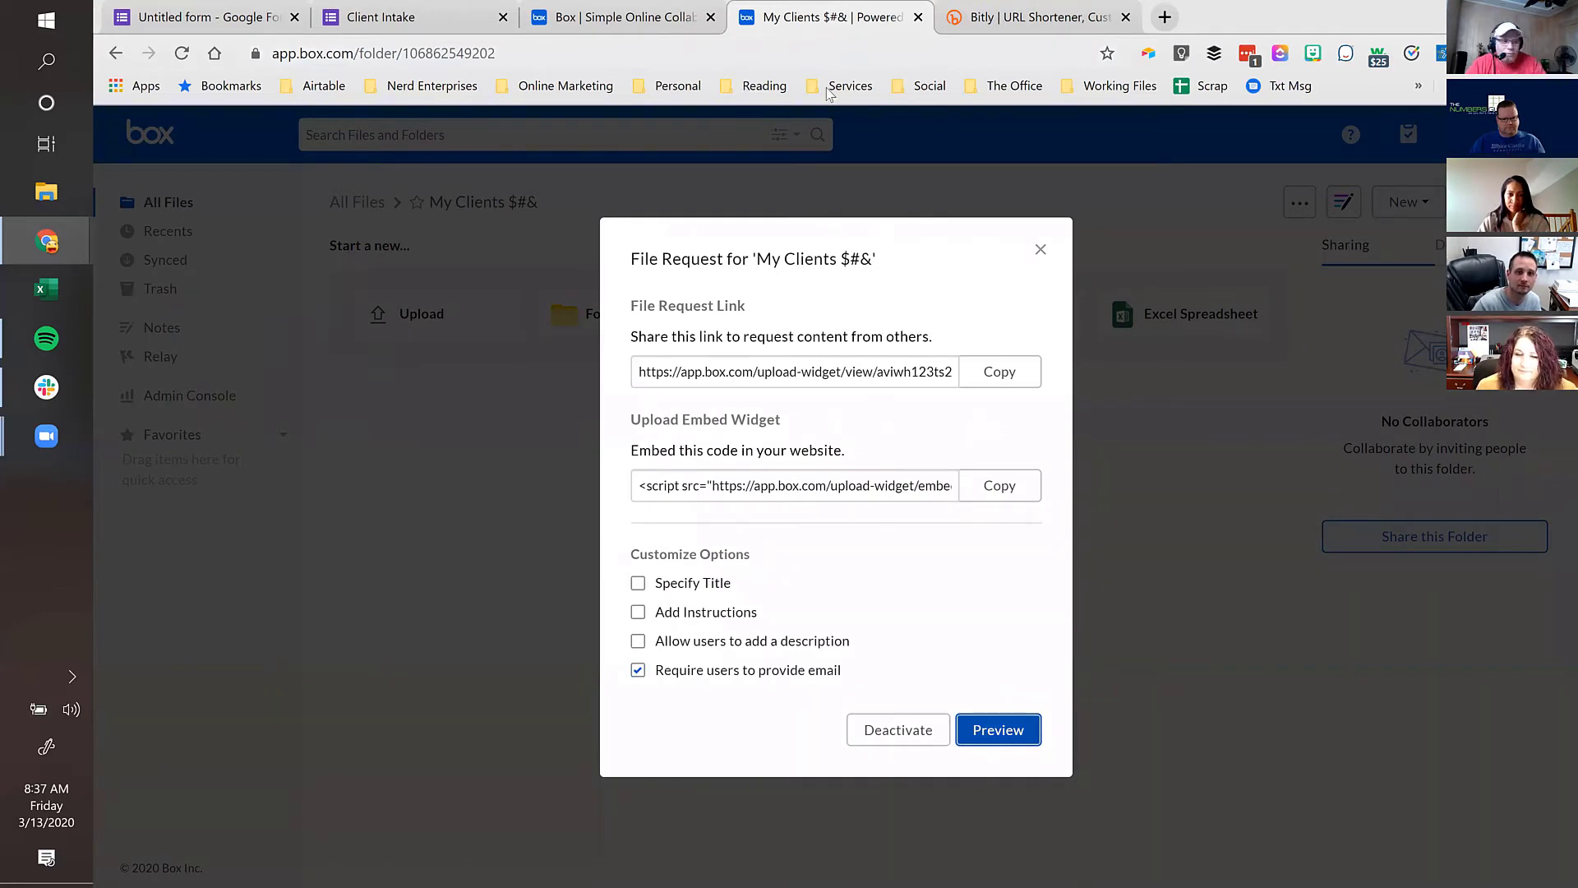
left_click(1041, 250)
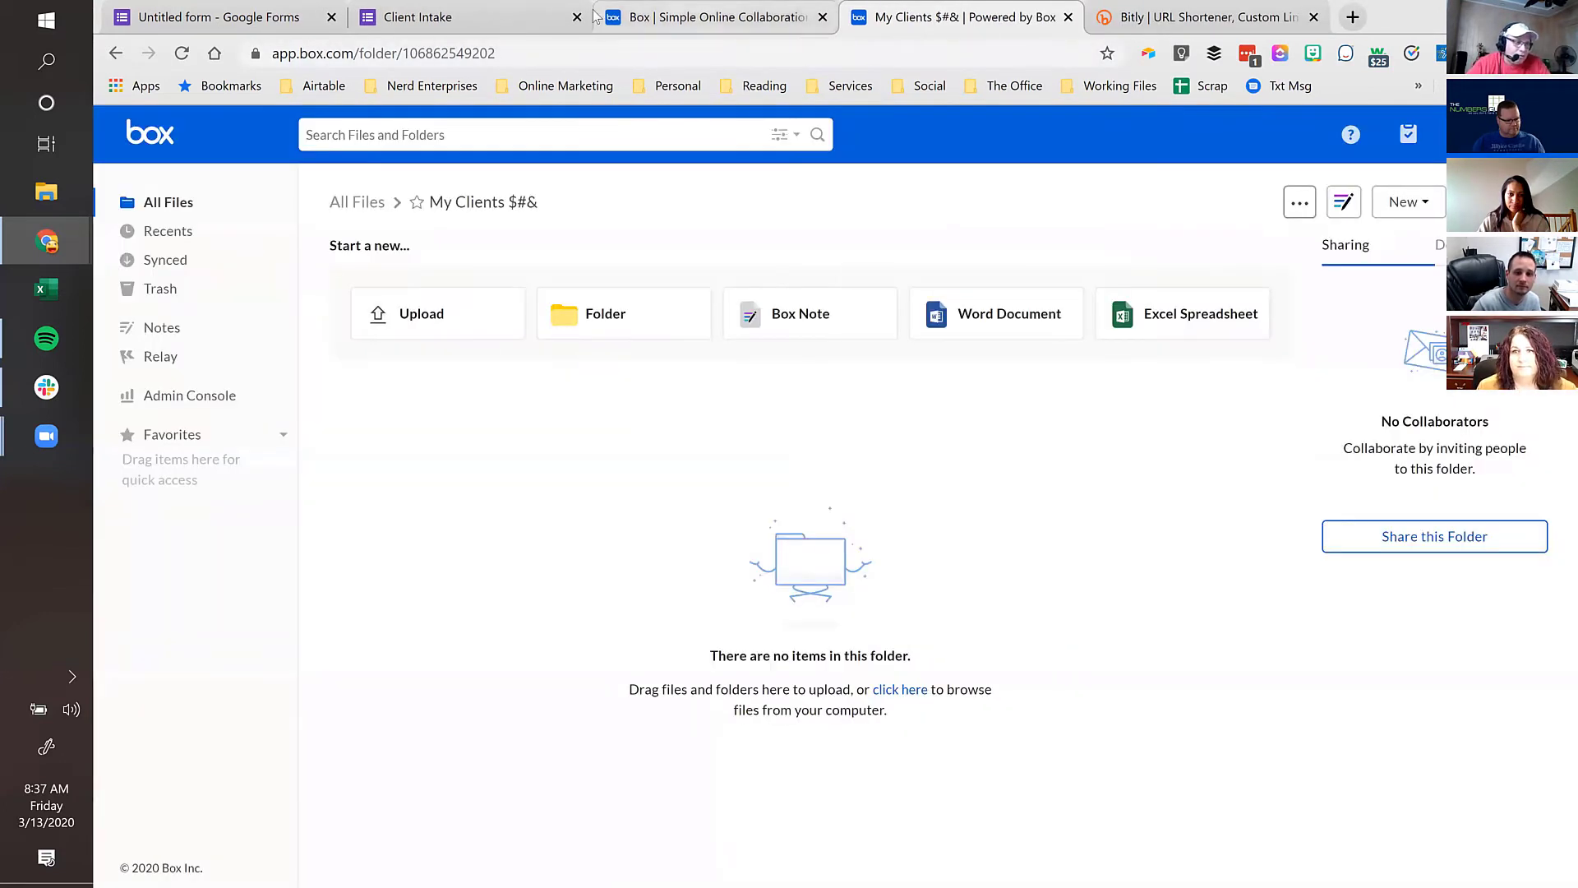
Dismiss Bitly's cookie notice and sign in with the saved Bitly login
left_click(1200, 16)
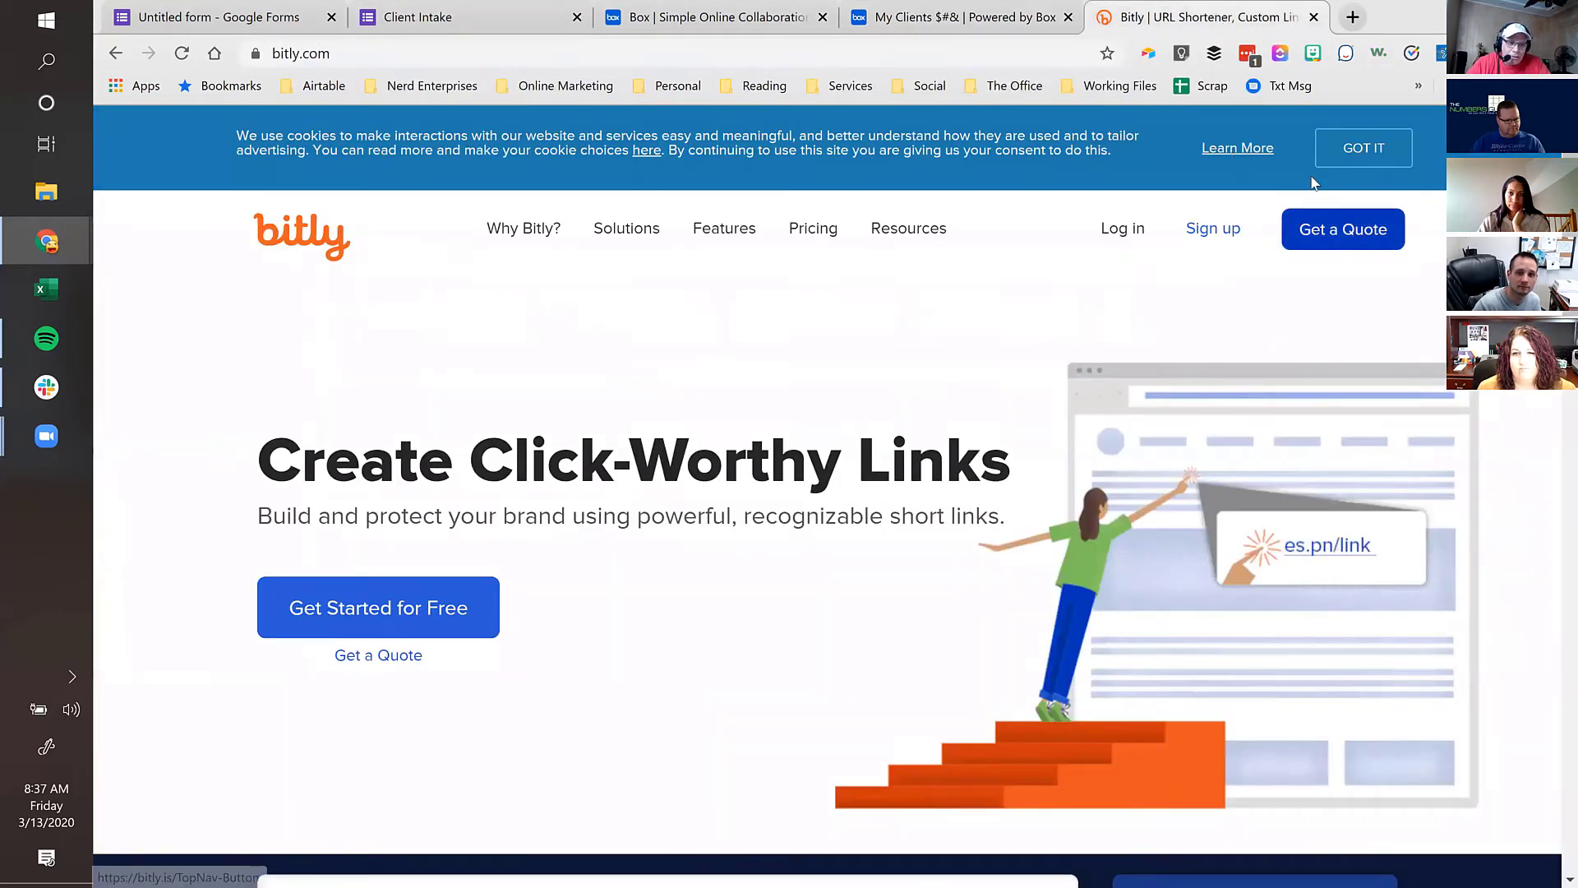
left_click(1353, 149)
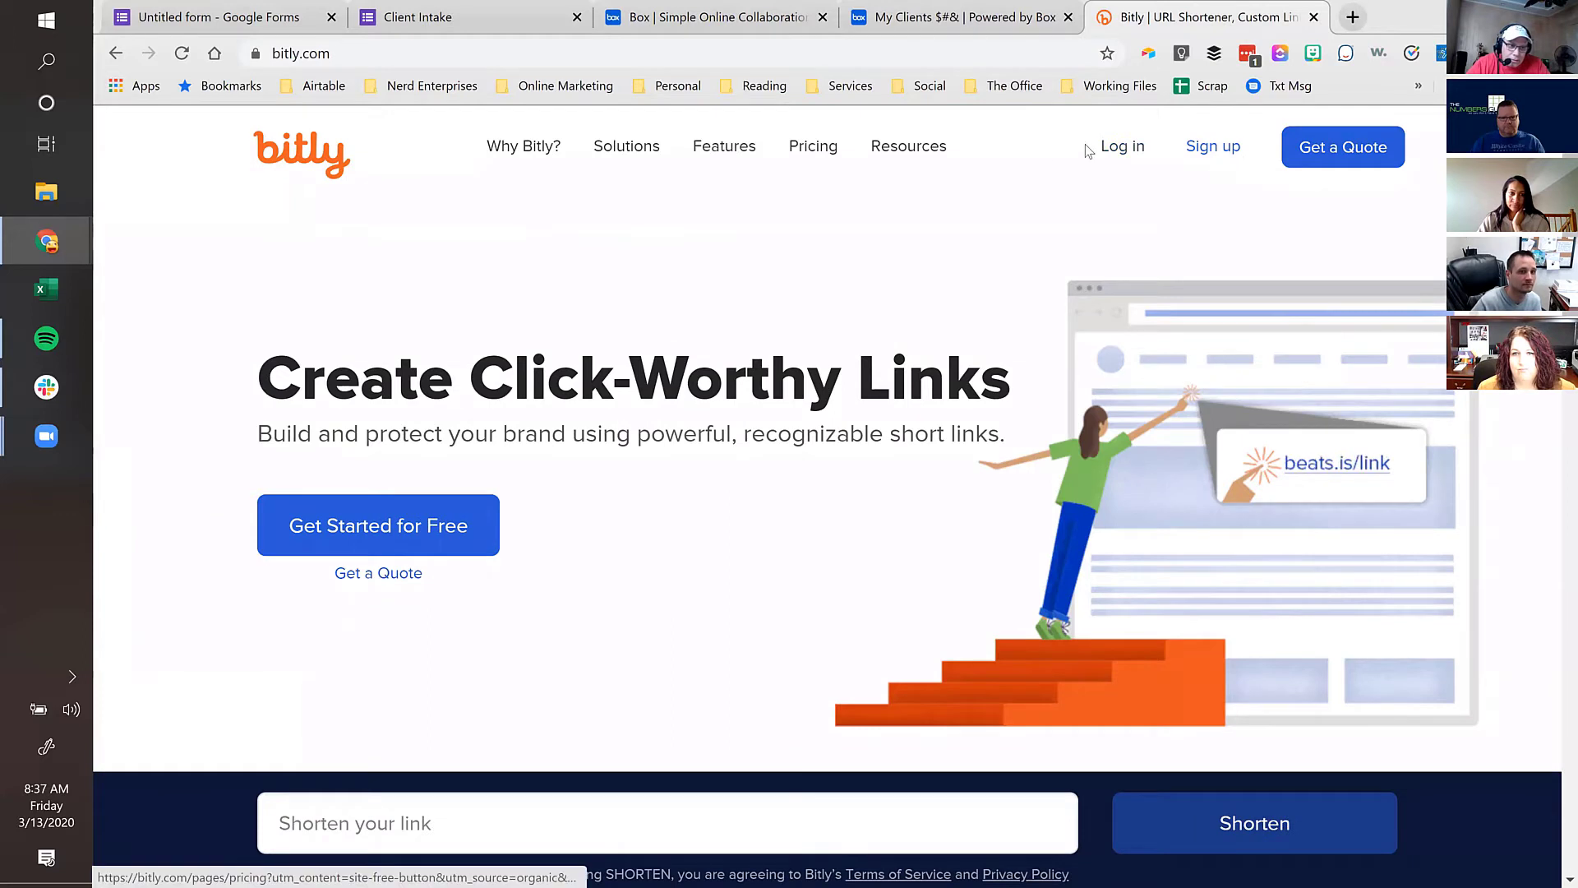
left_click(1121, 155)
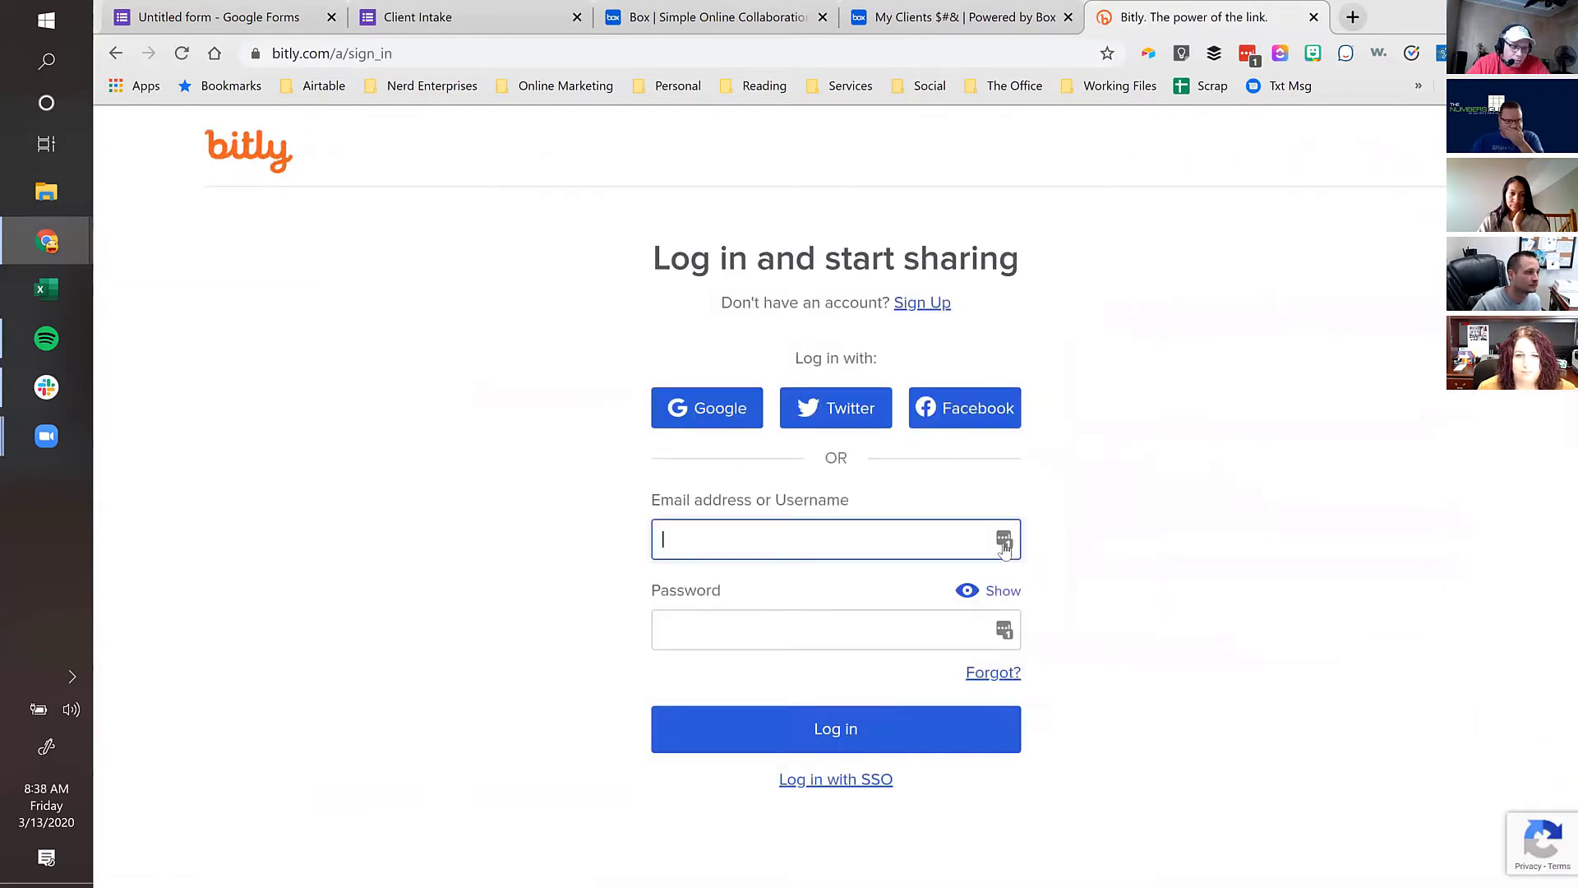
left_click(1006, 541)
left_click(796, 681)
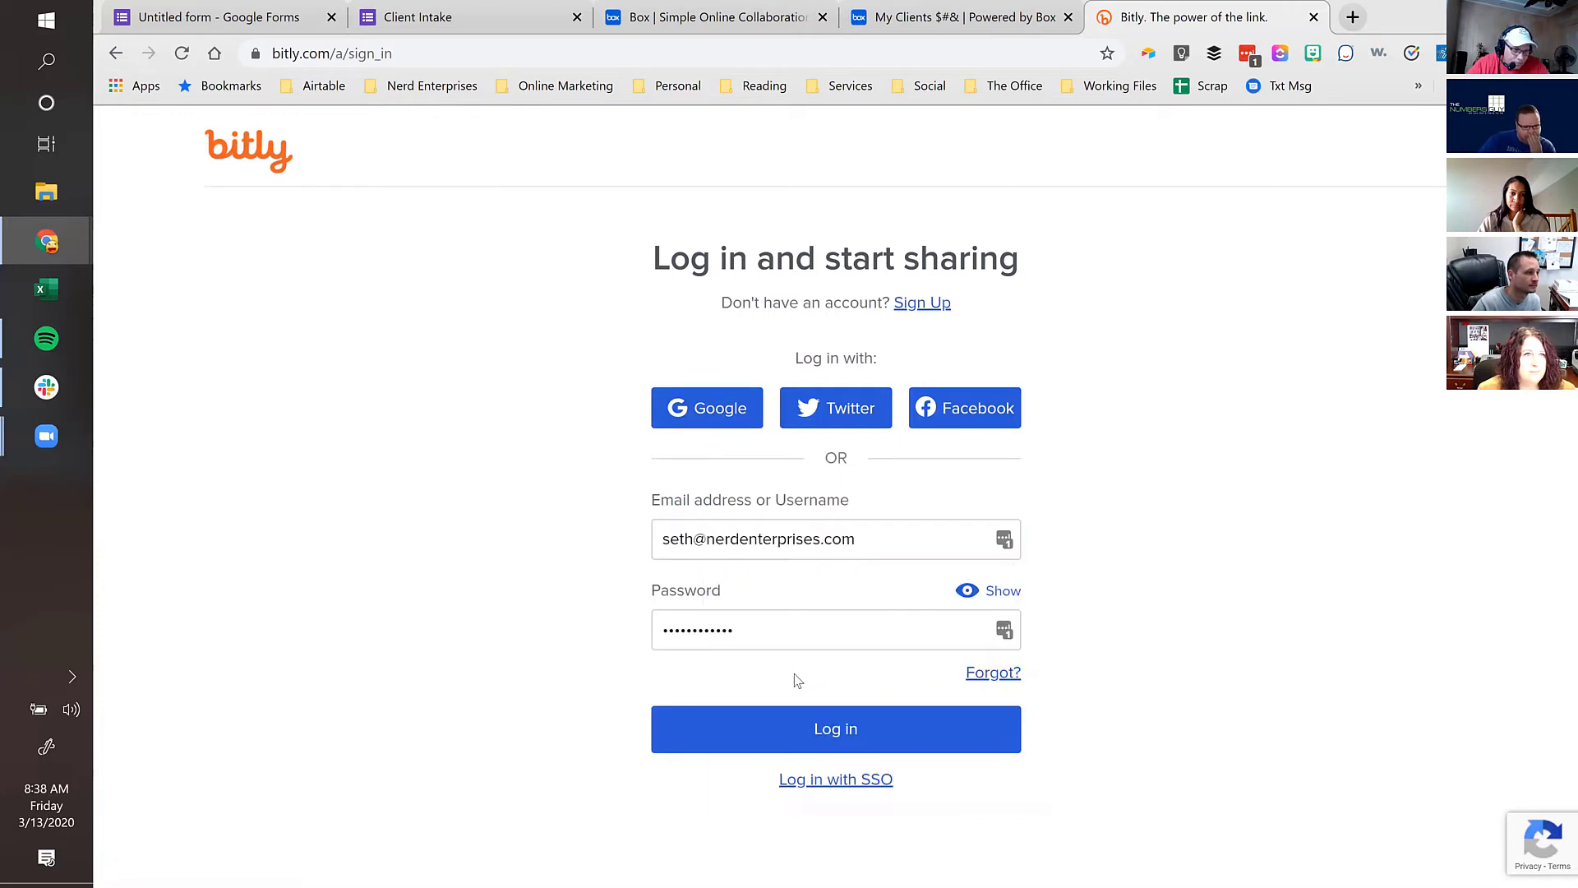
left_click(823, 732)
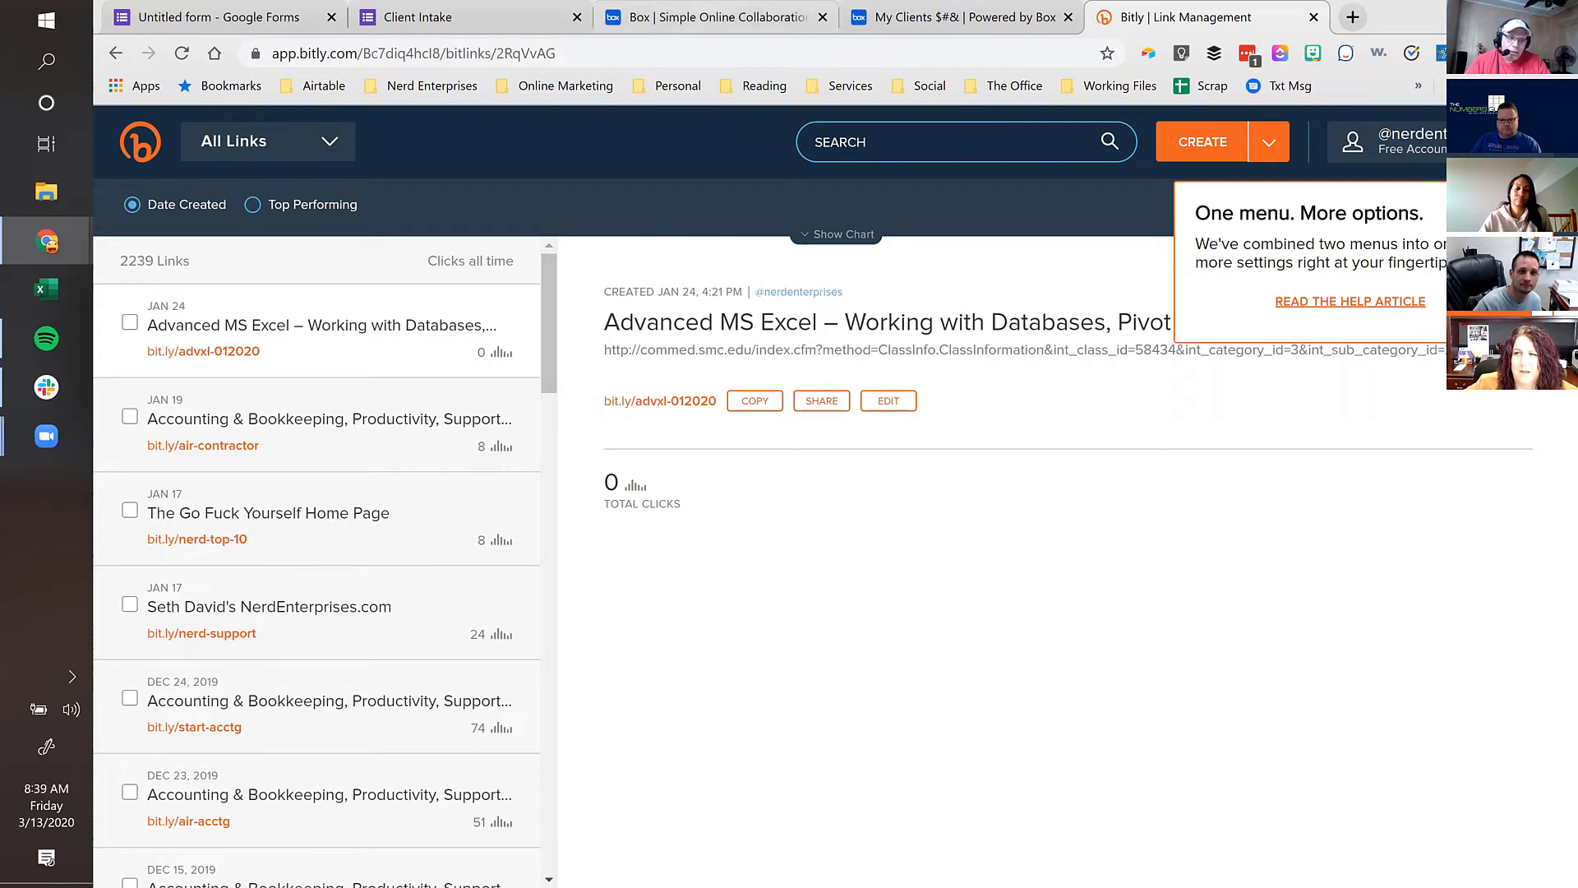
left_click(1490, 301)
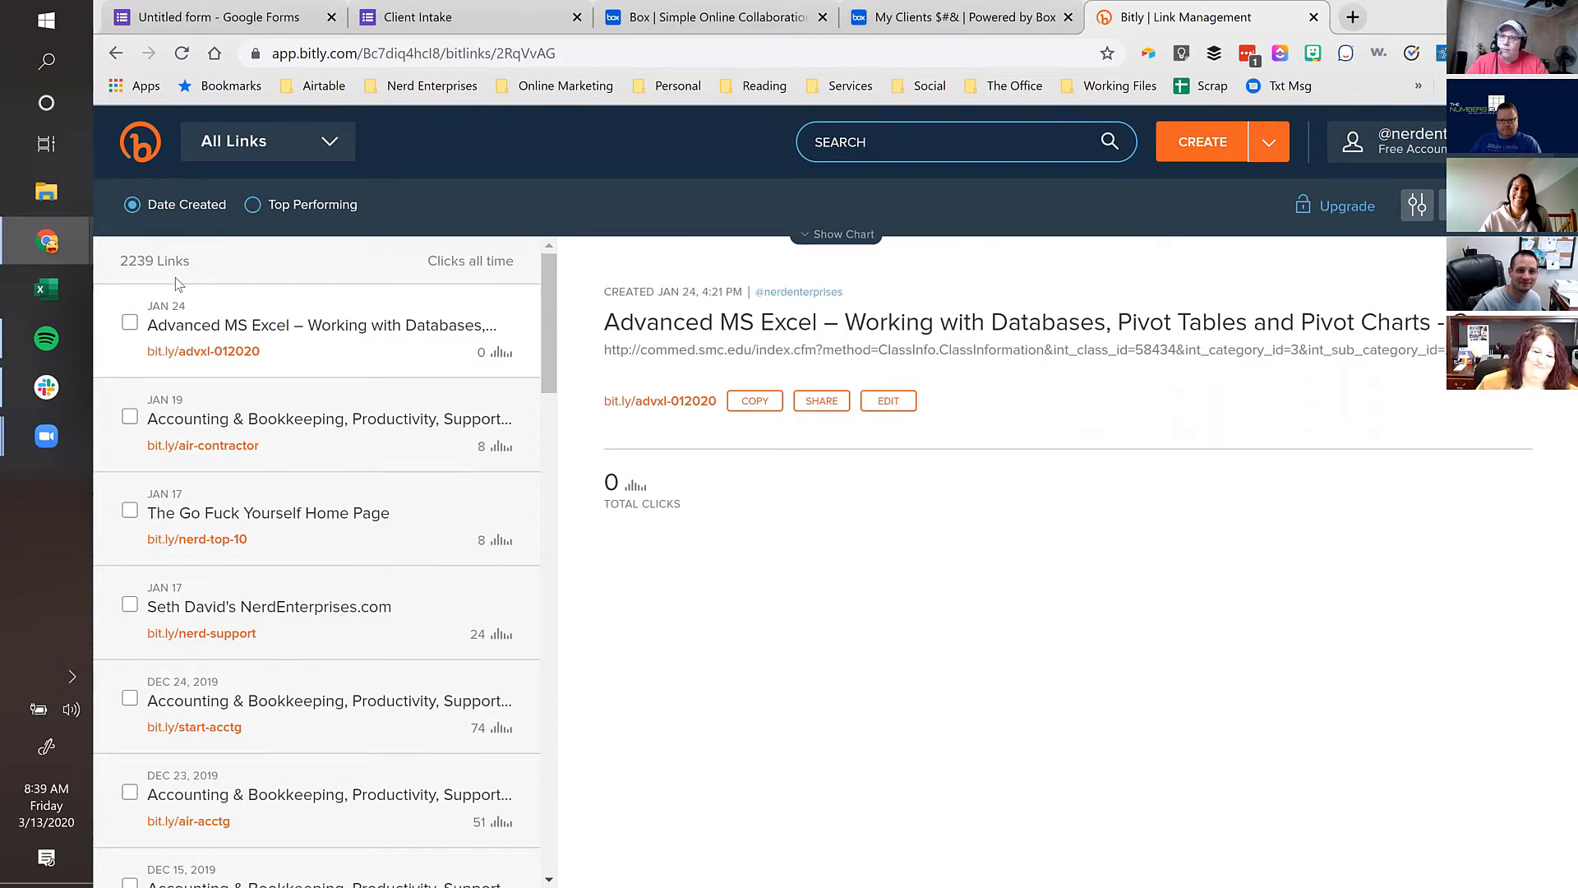
left_click(1194, 145)
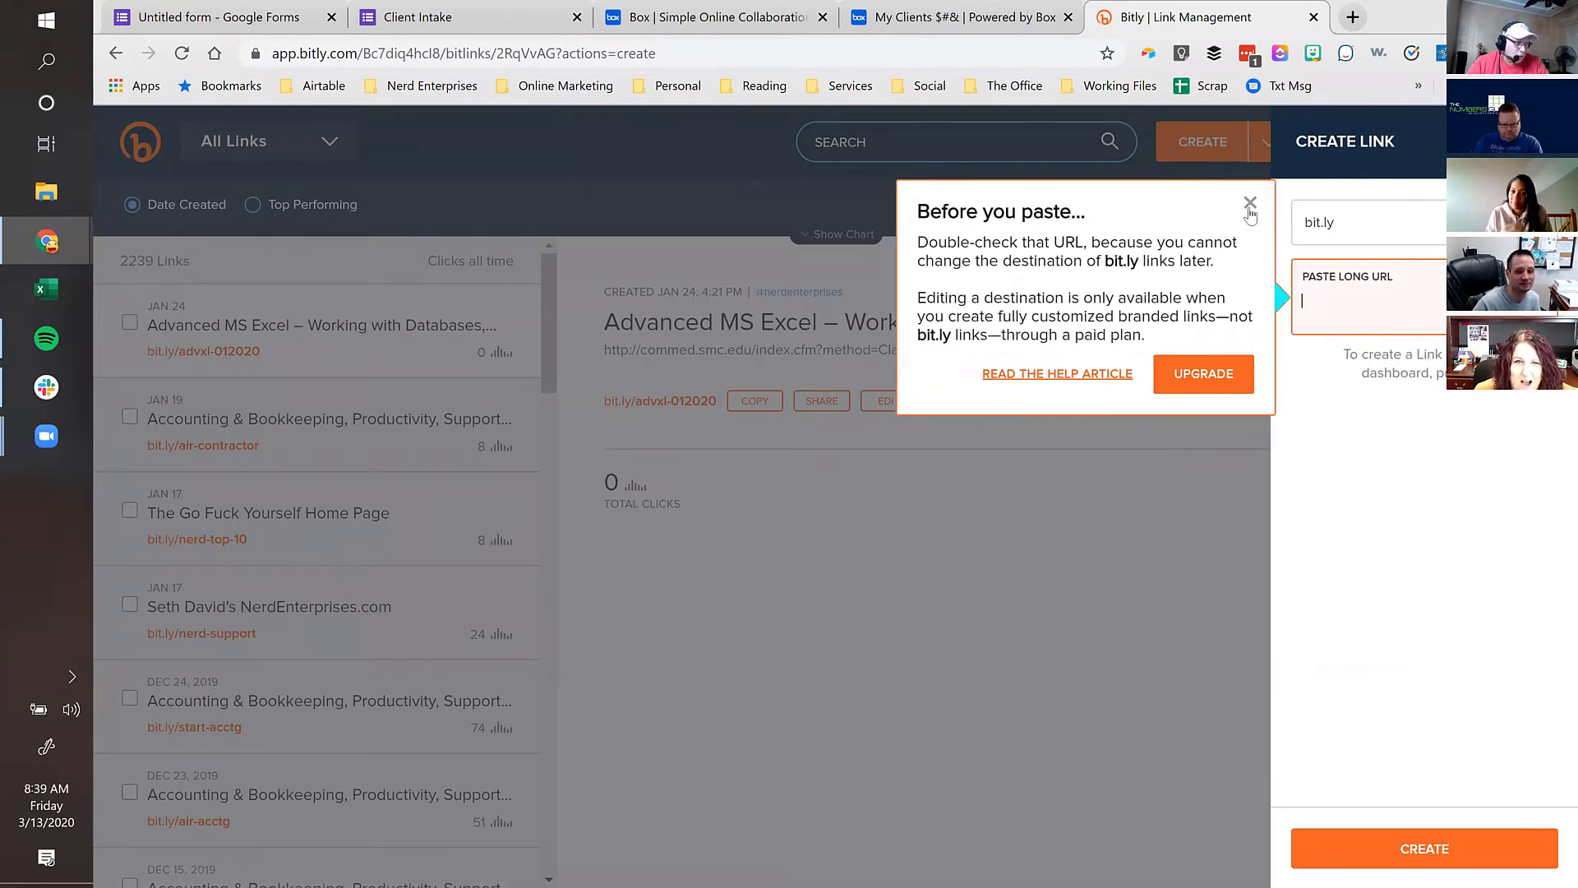
left_click(1250, 206)
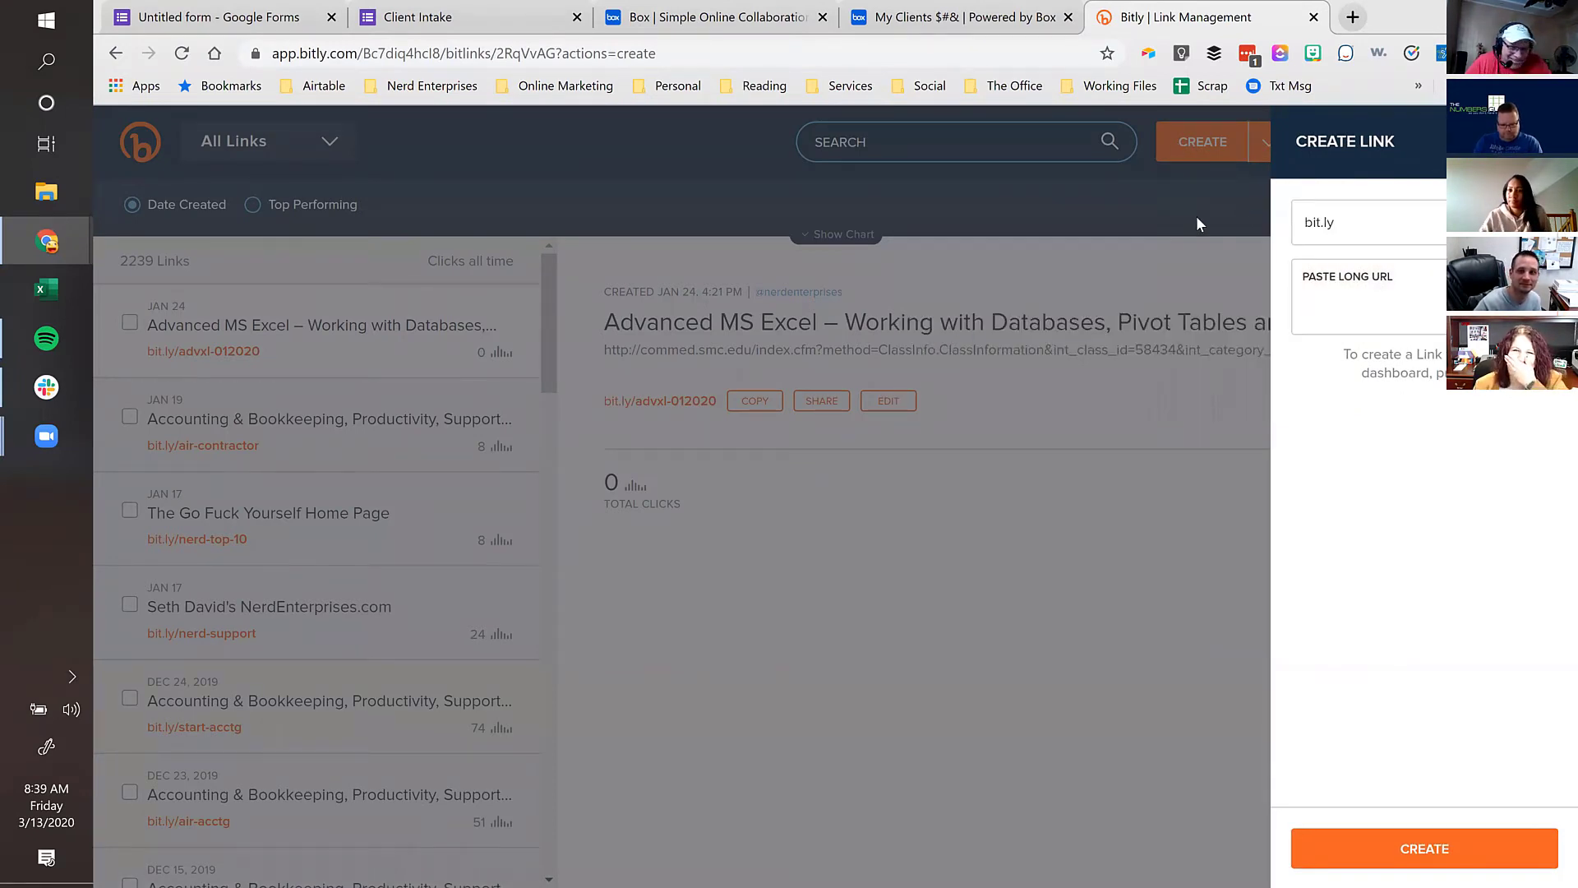
left_click(1346, 314)
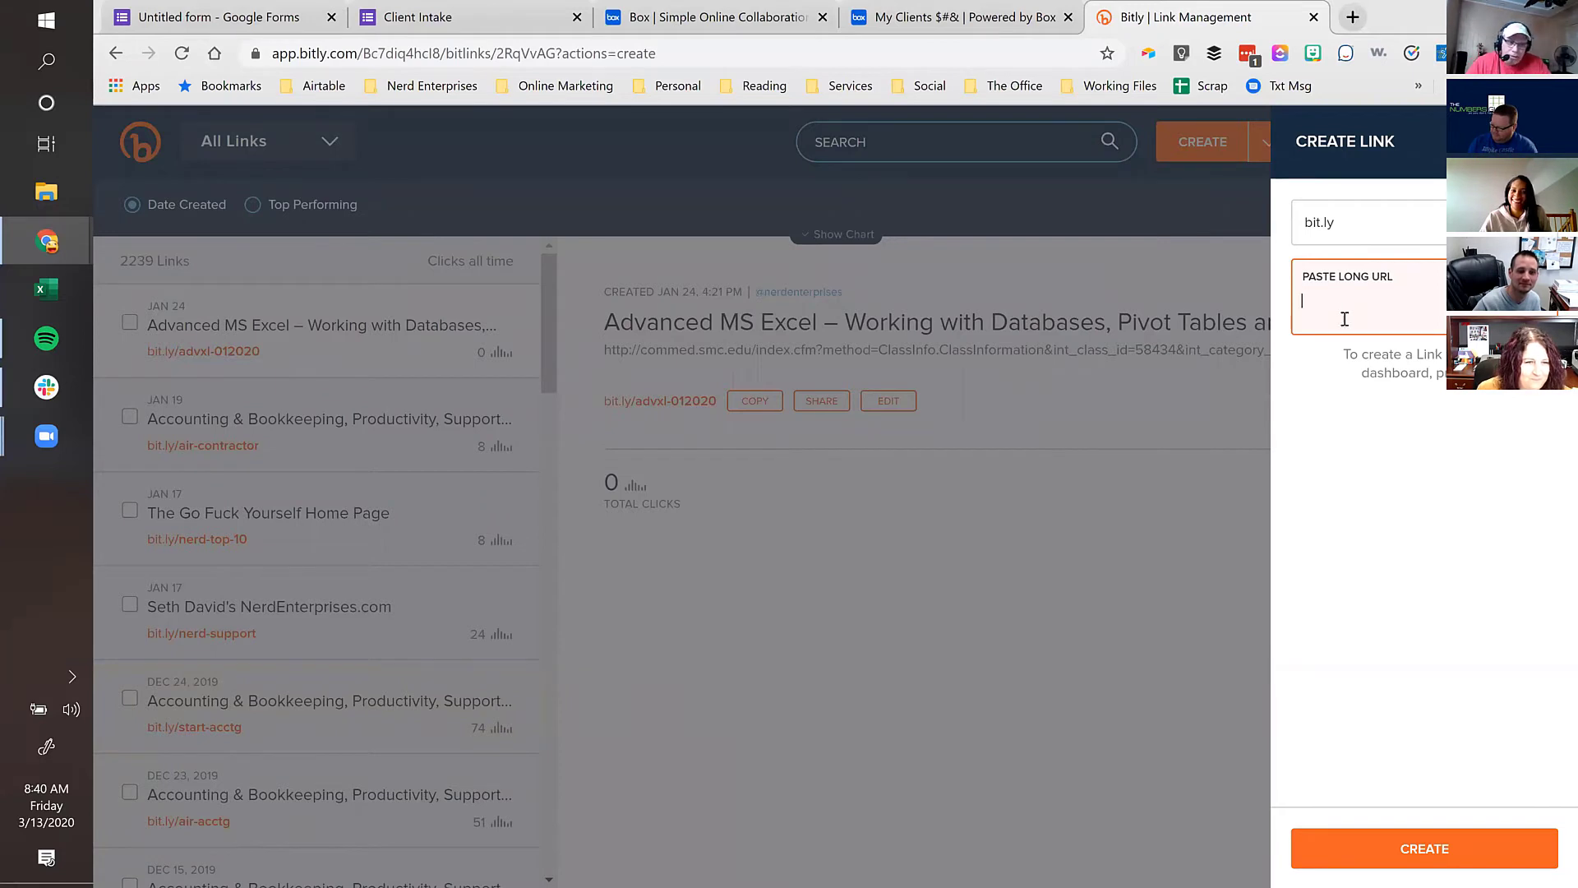
key("ctrl+v")
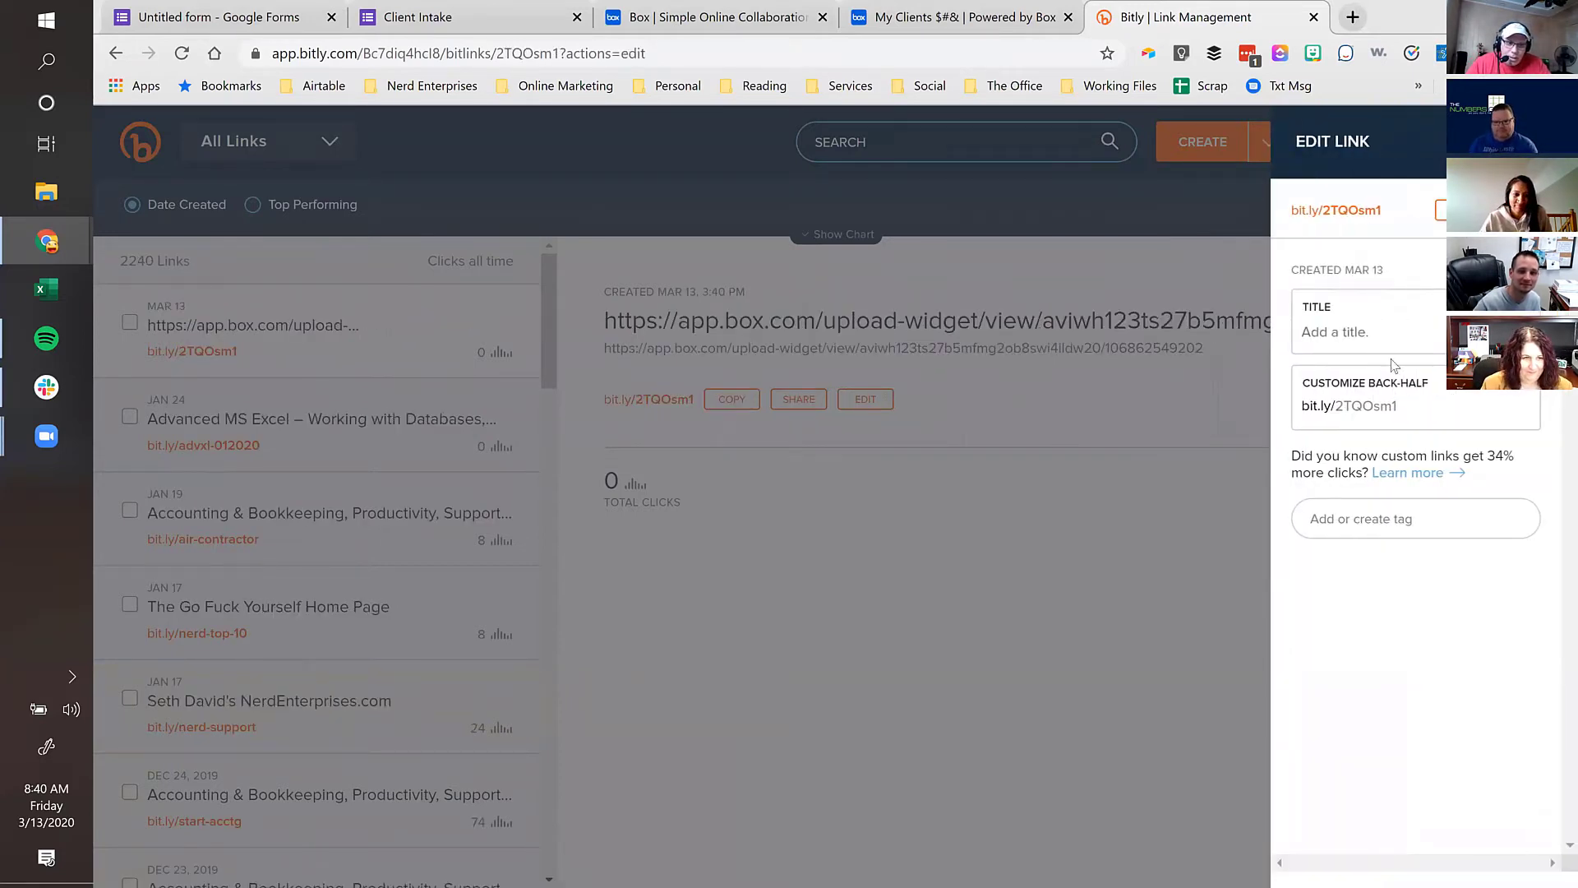
Try replacing the back-half 2TQOsm1 with client-intake and save
left_click(1402, 407)
left_click_drag(1403, 407, 1335, 405)
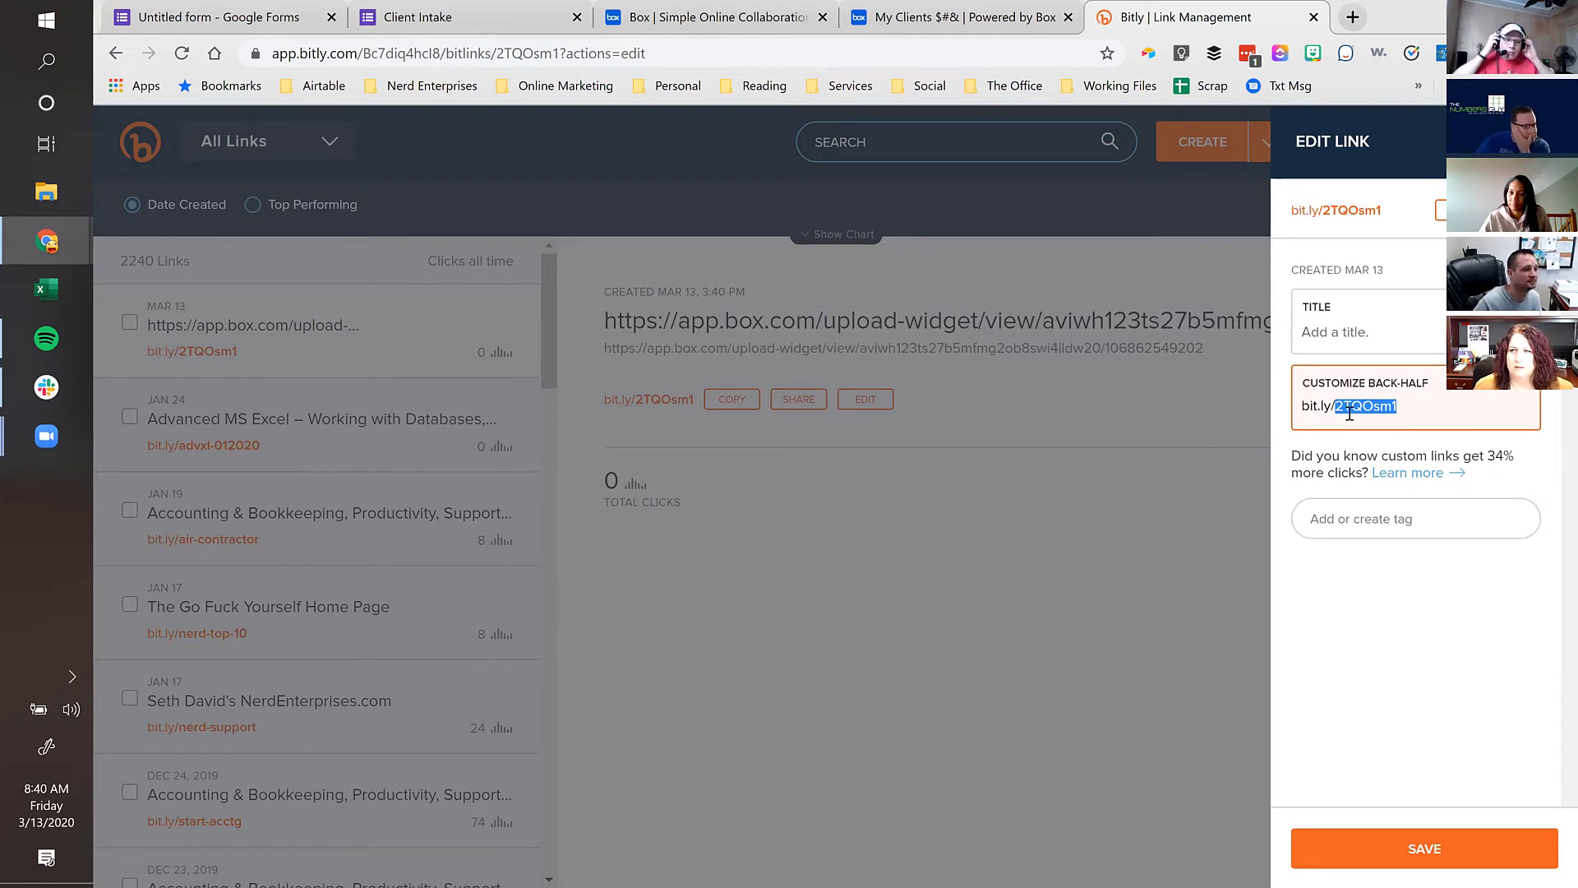
left_click(1408, 406)
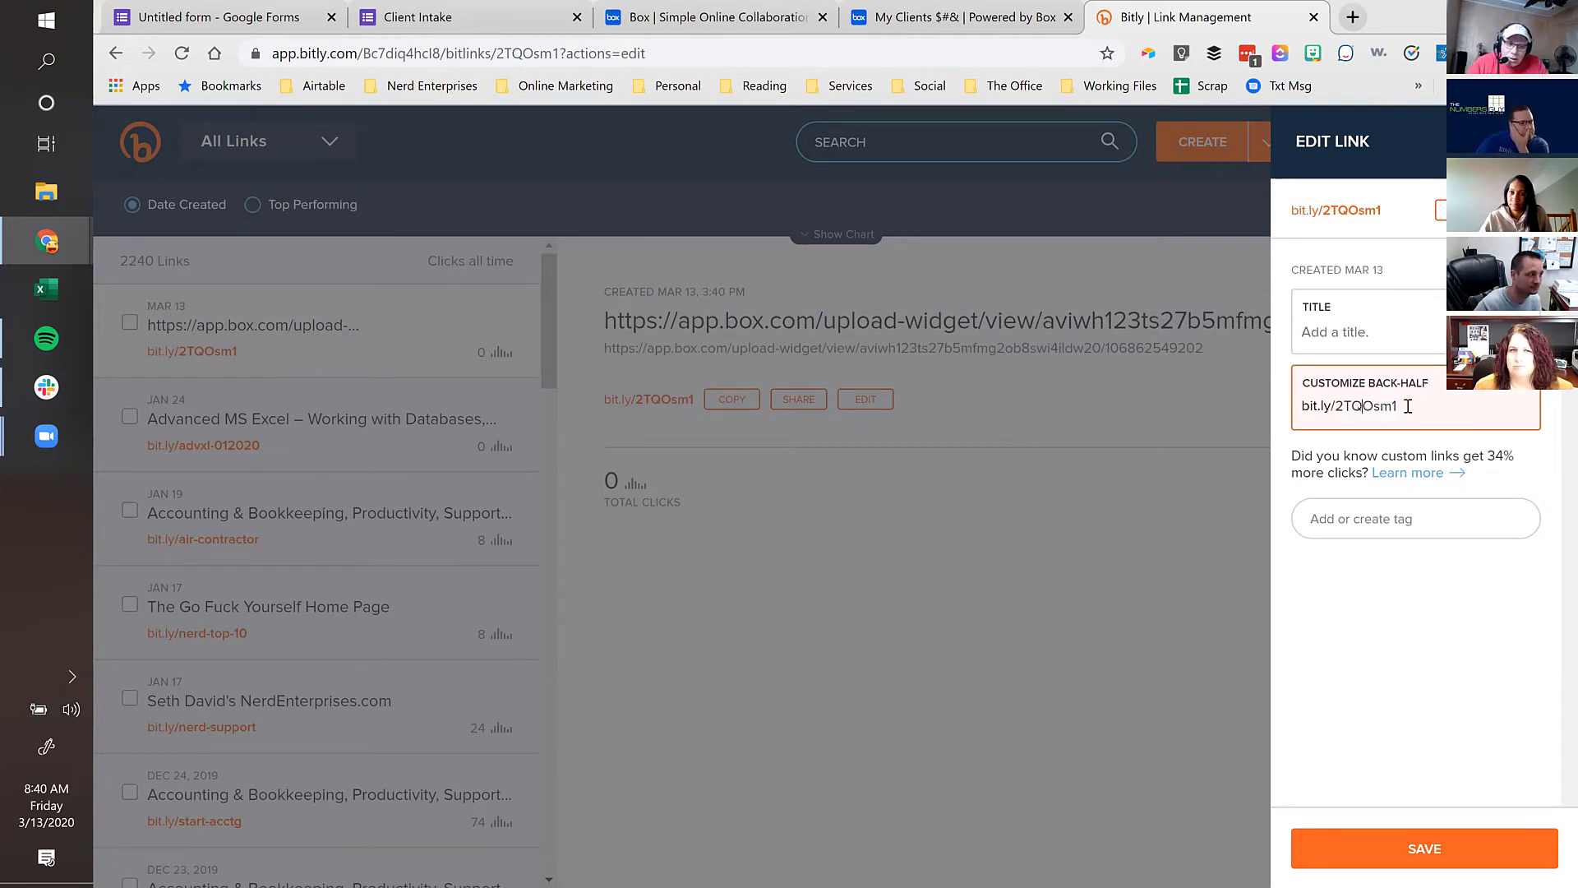
left_click_drag(1407, 406, 1333, 411)
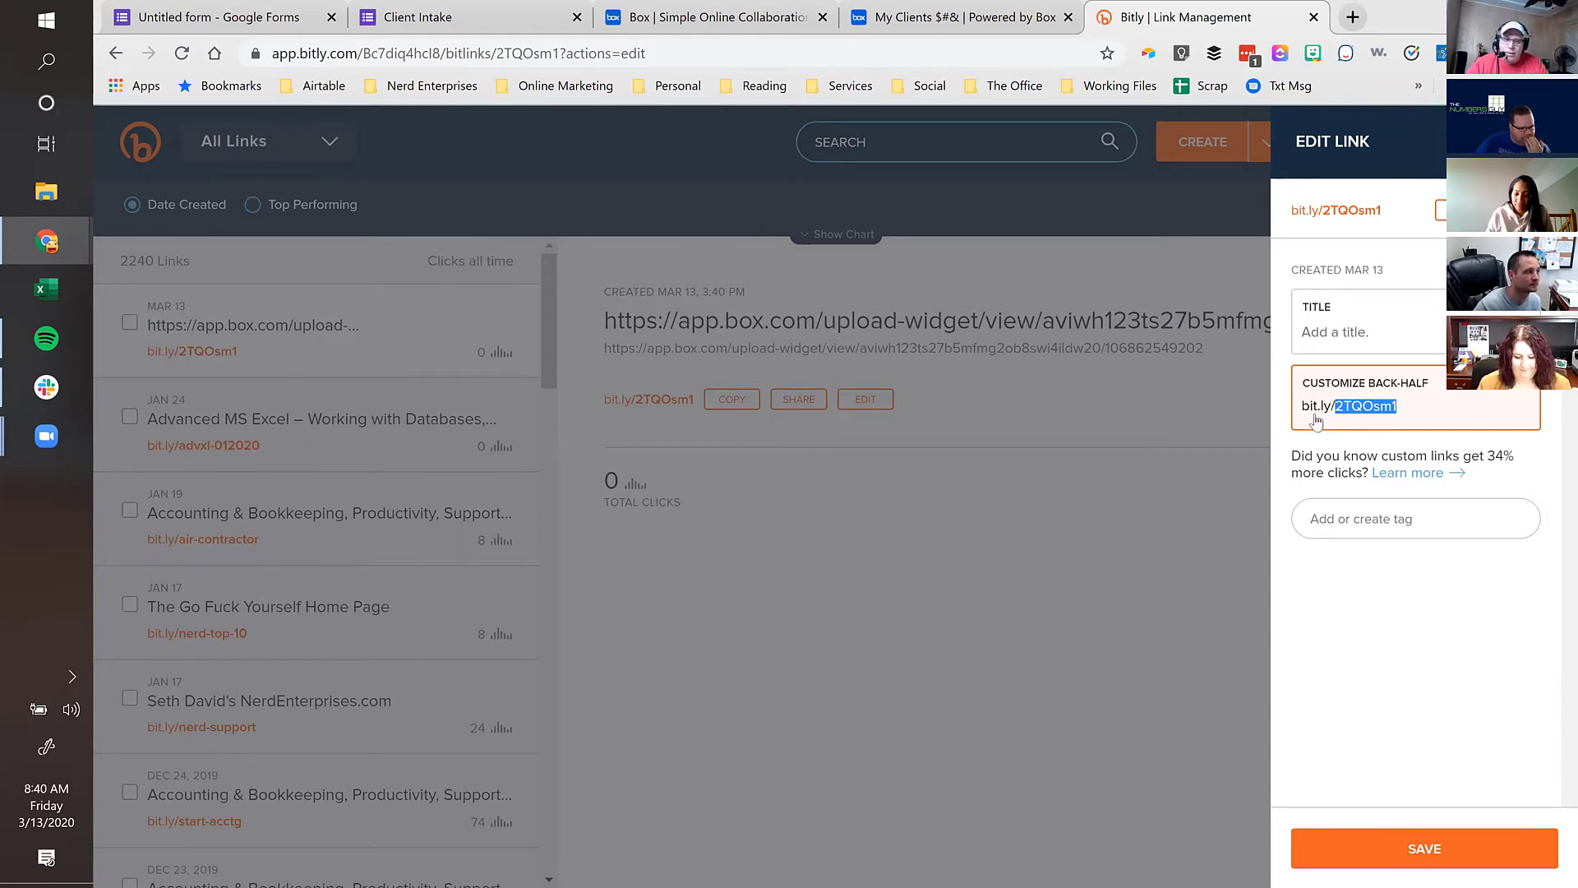
left_click_drag(1435, 405, 1333, 406)
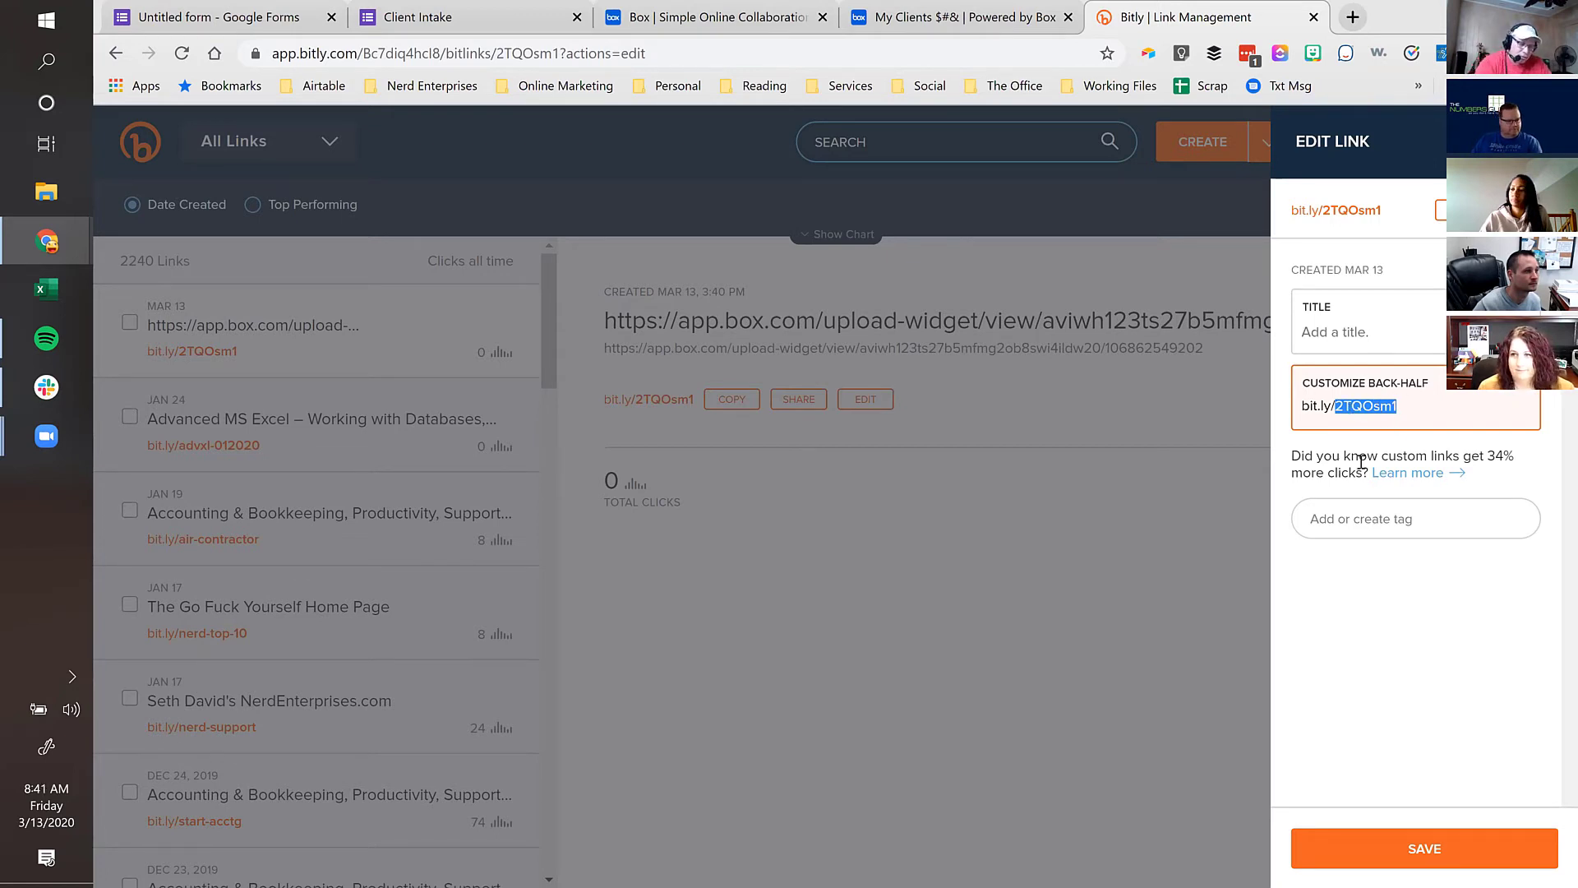
type("client-")
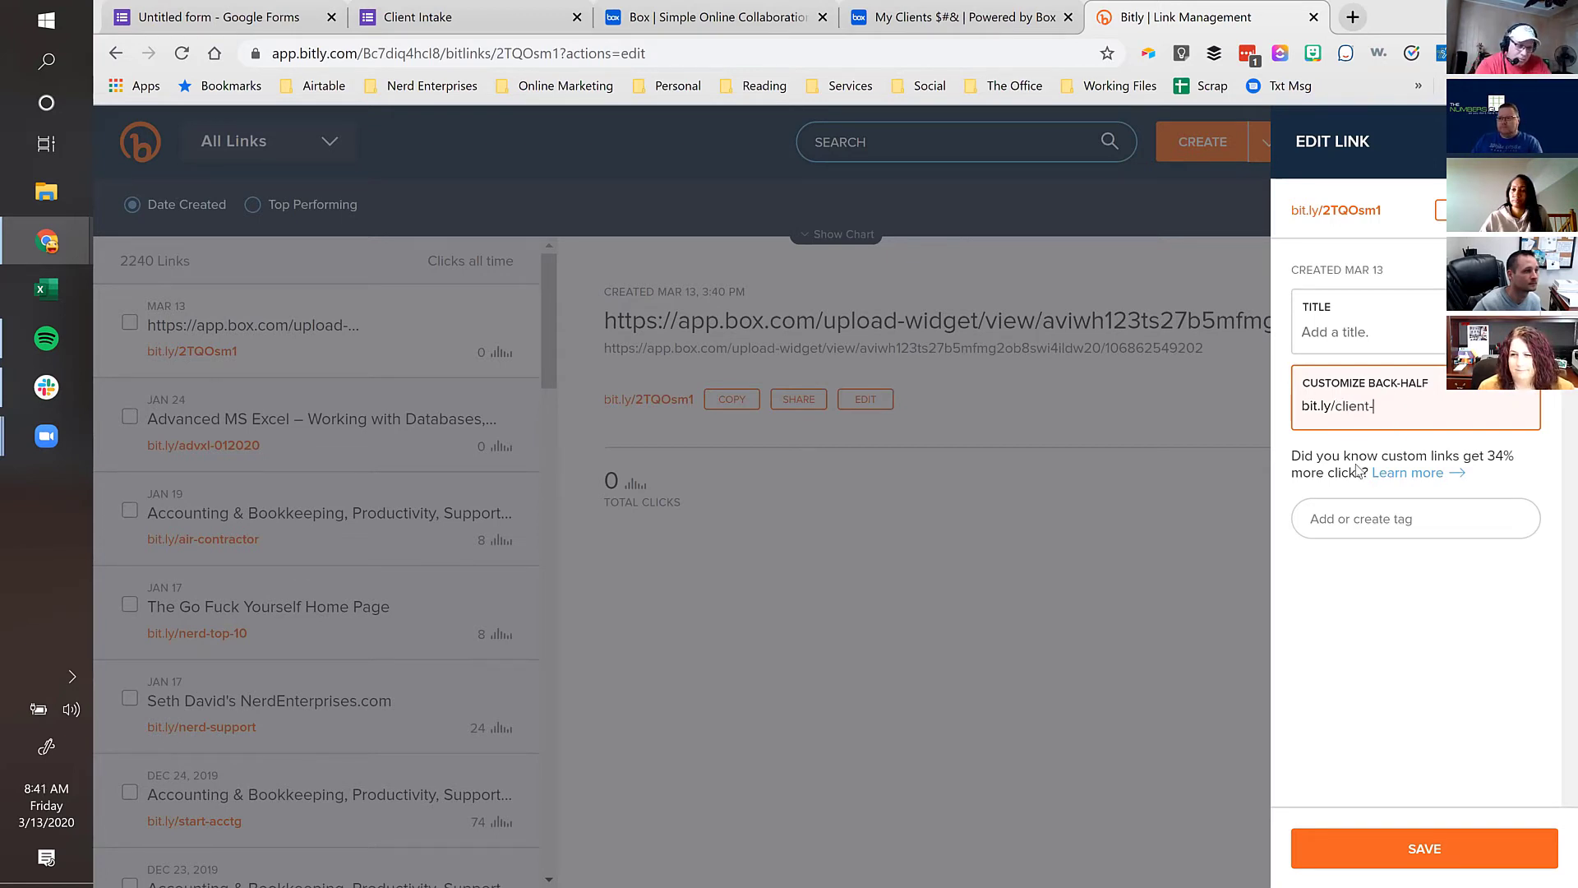
type("intake")
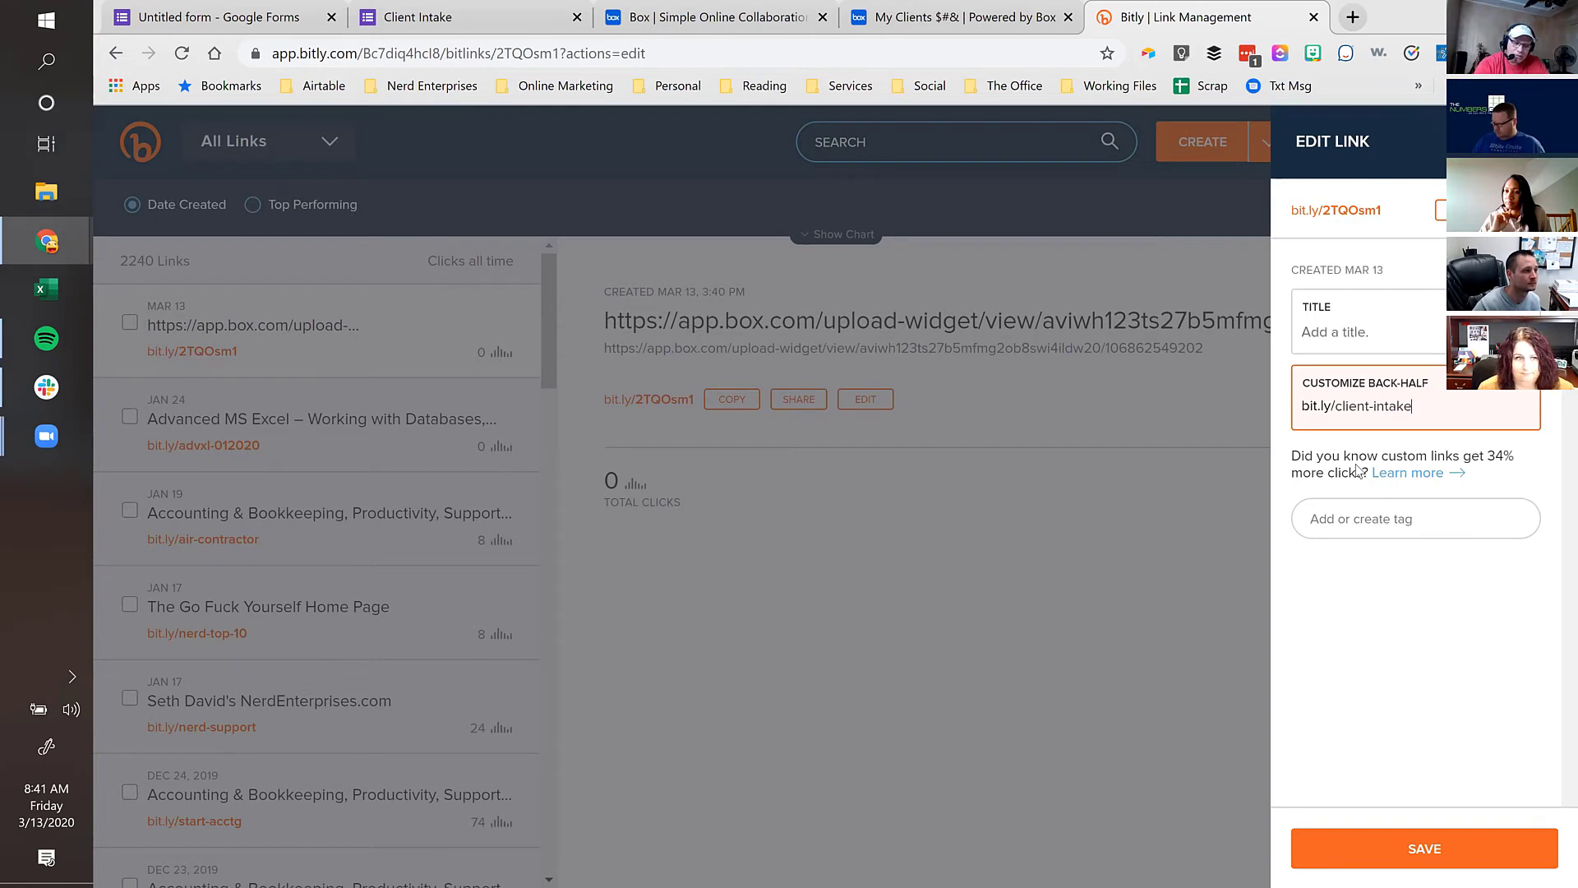
left_click(1419, 857)
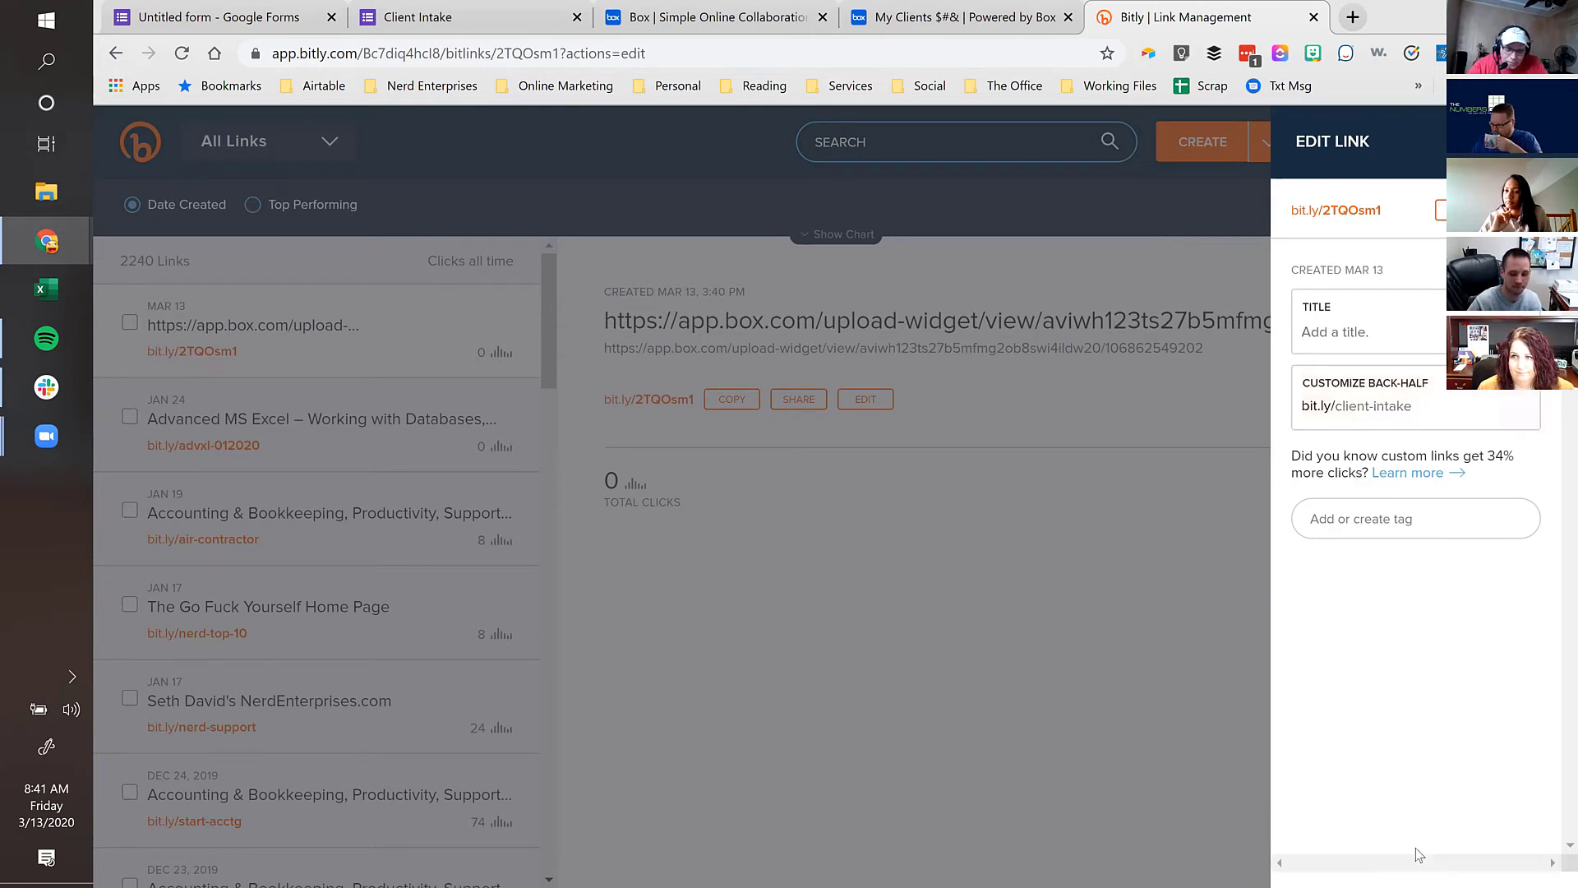
Change the taken back-half to nerd-intake2 and save the link
left_click(1419, 406)
left_click_drag(1419, 405, 1334, 407)
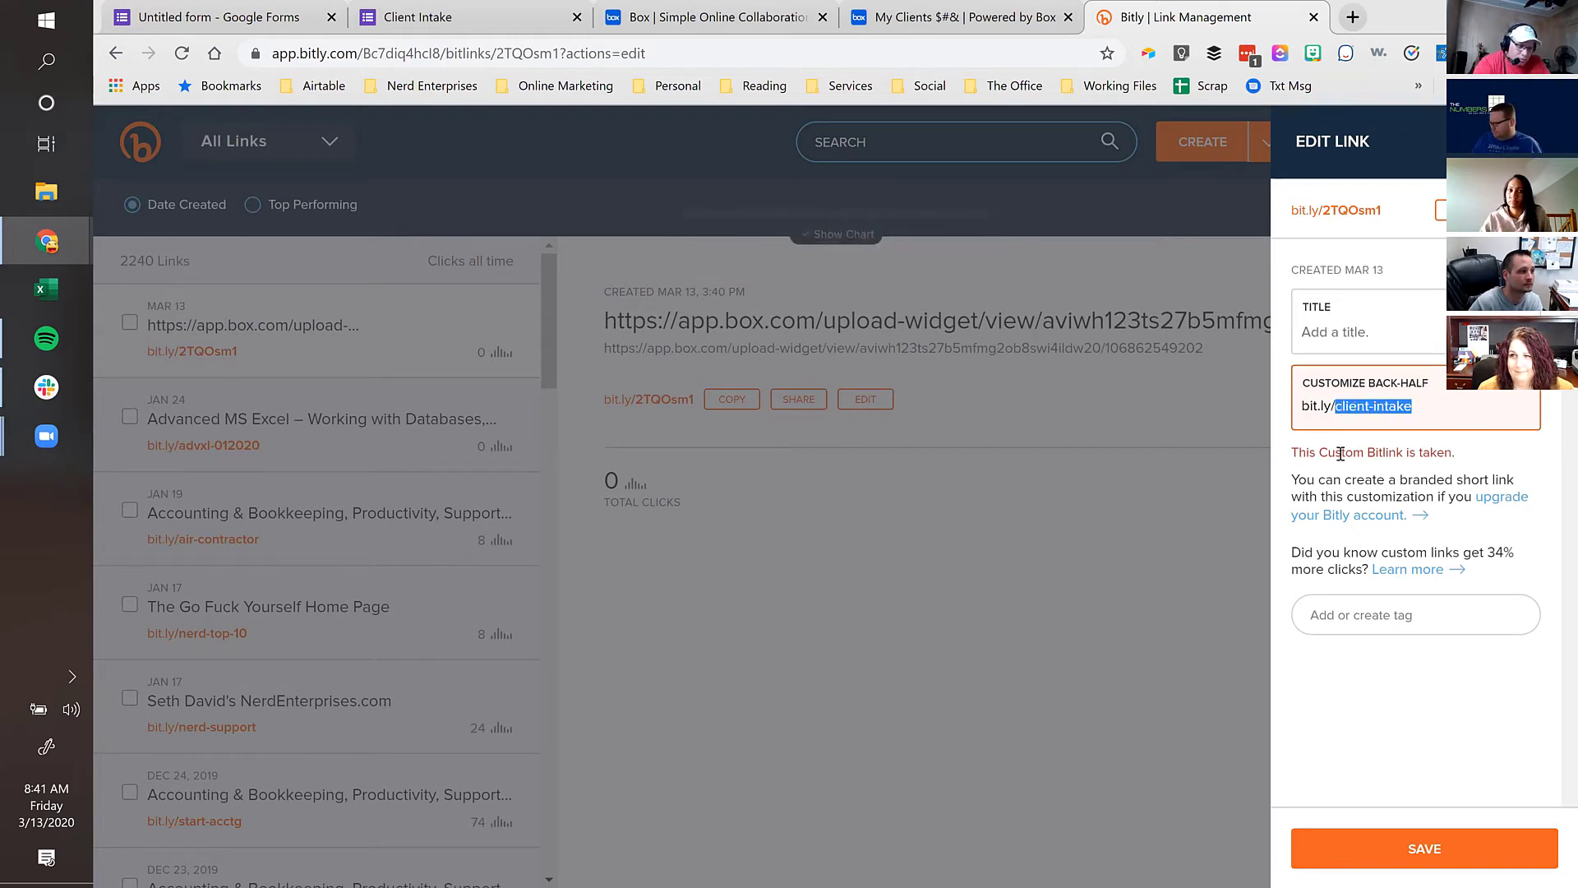
type("nerd-intake")
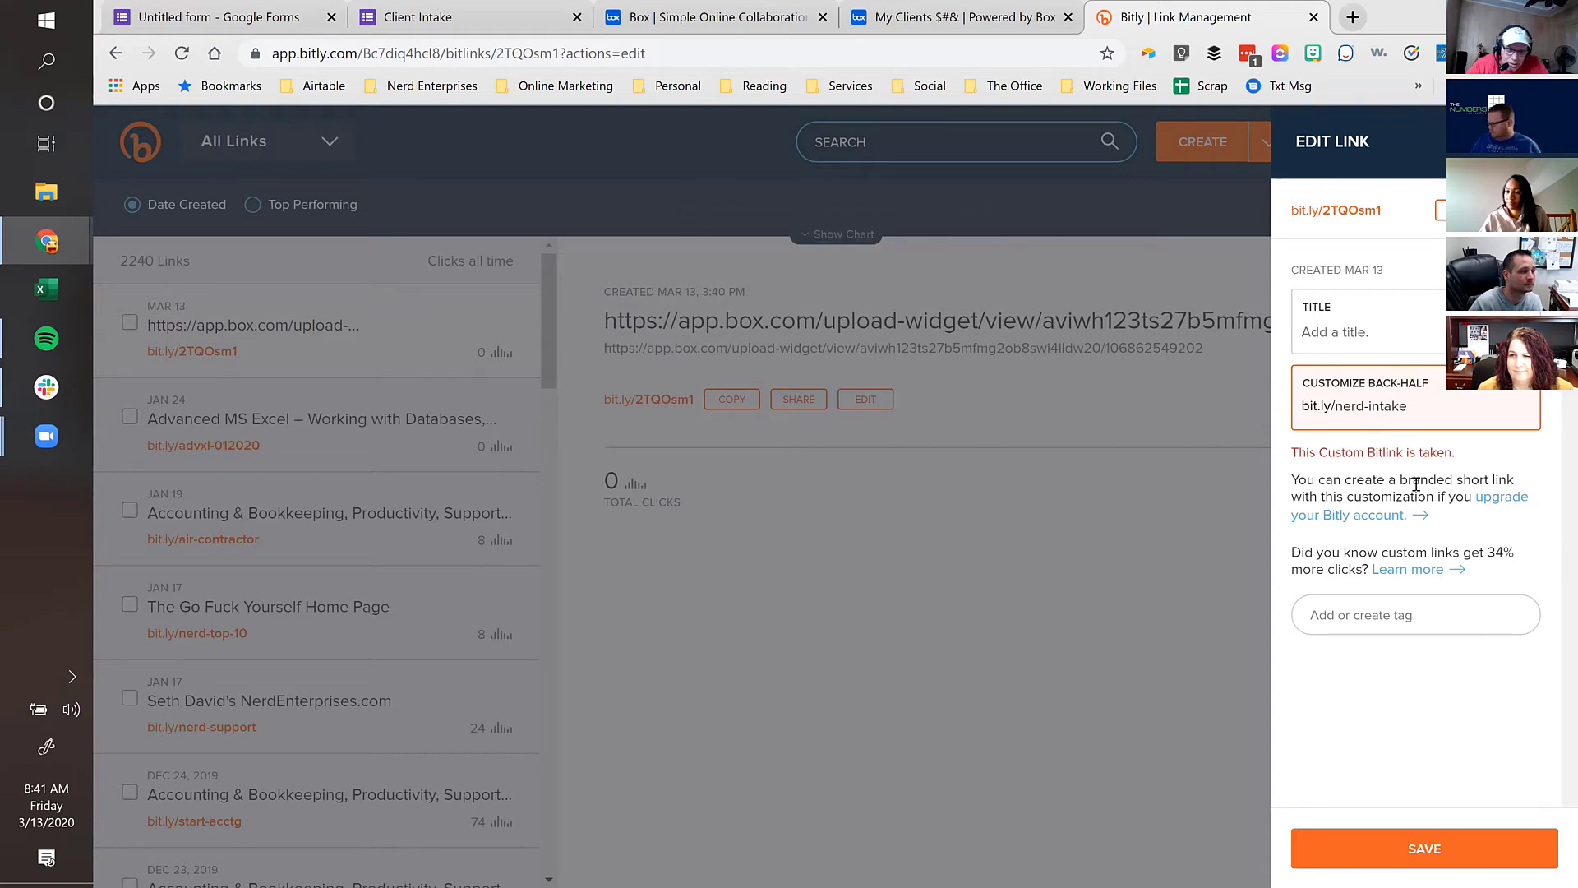
type("2")
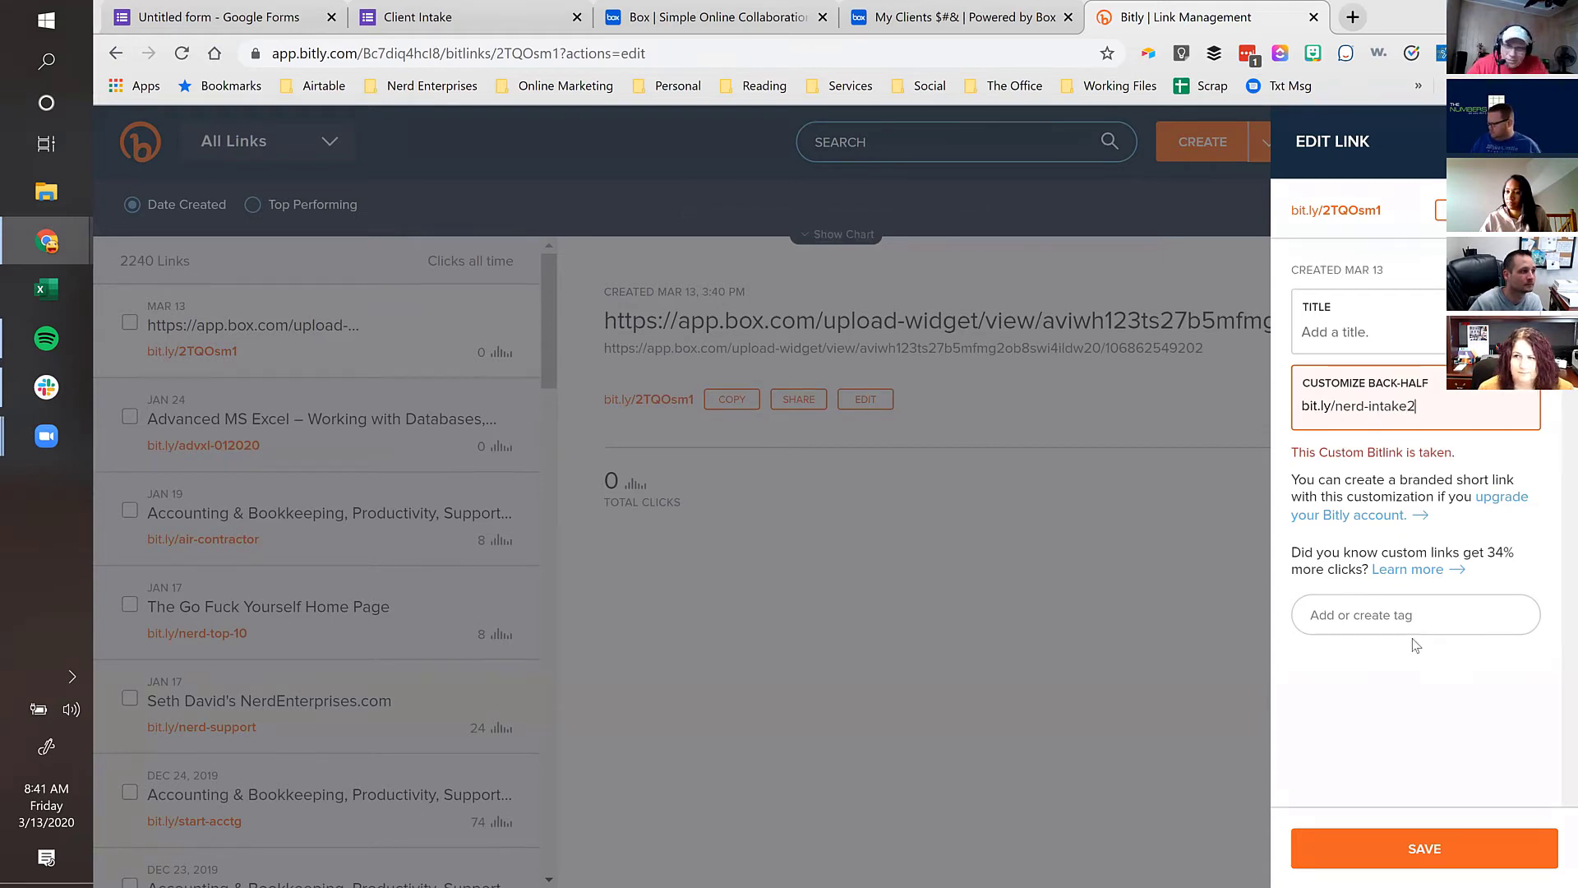
left_click(1443, 846)
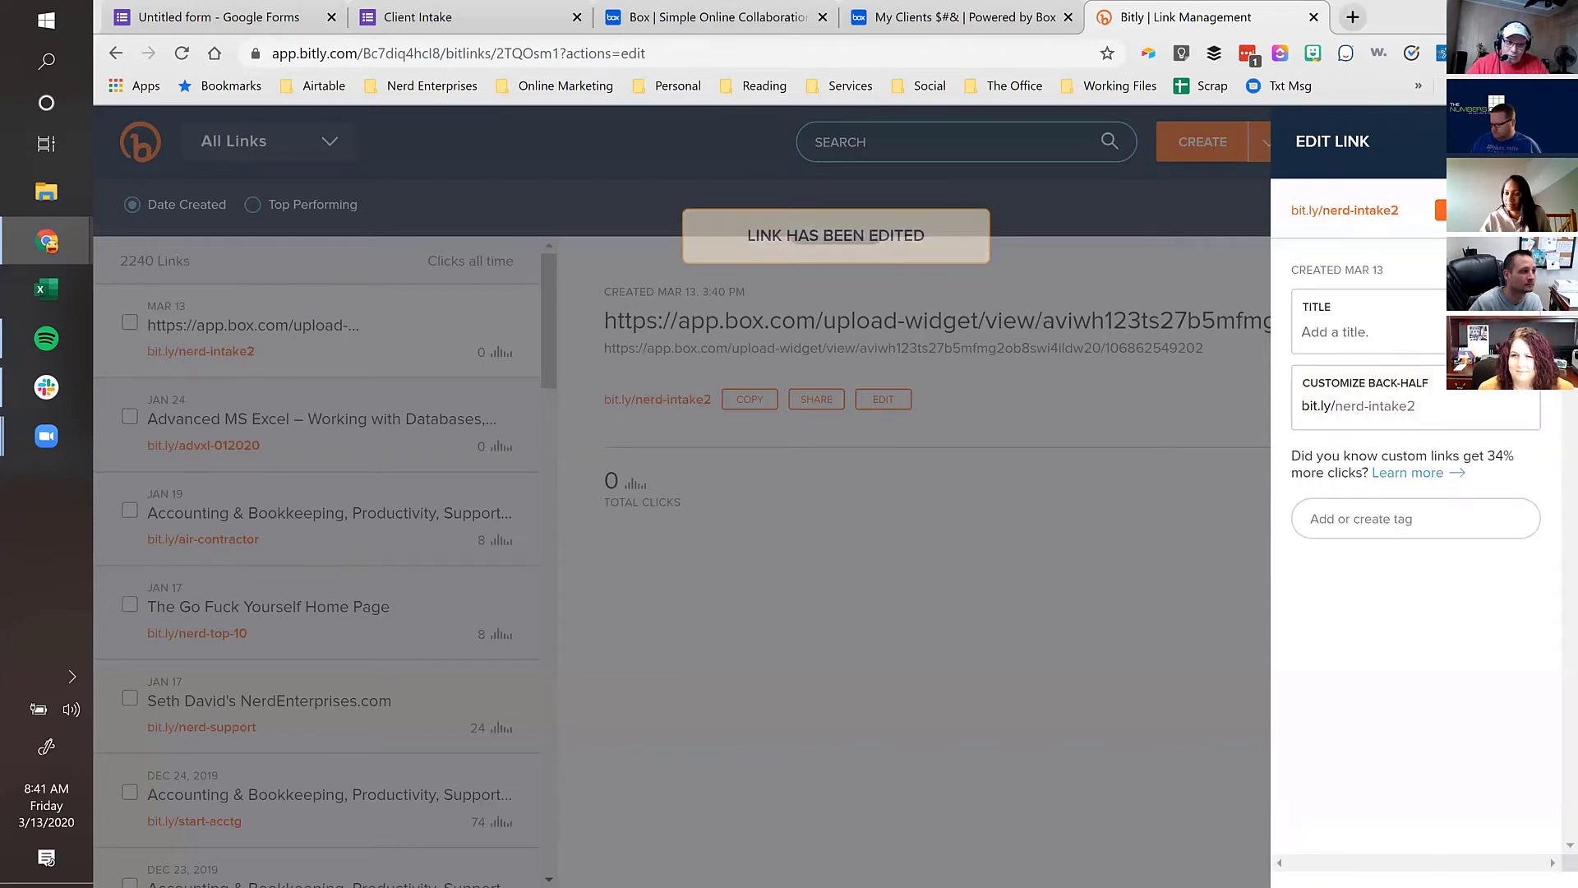
left_click(716, 17)
left_click(460, 17)
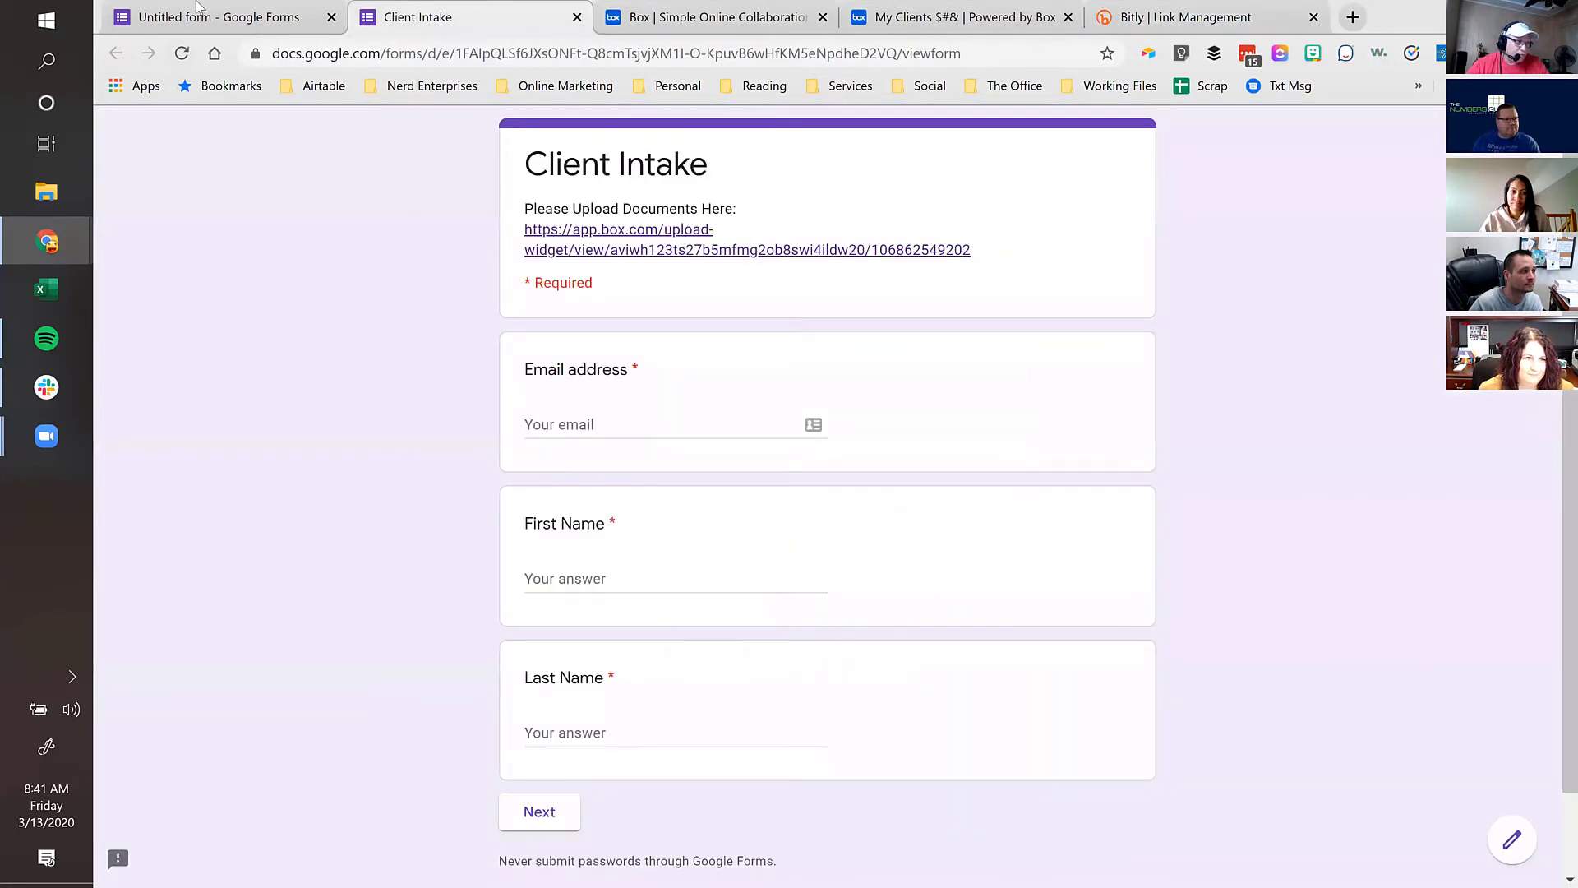
left_click(218, 17)
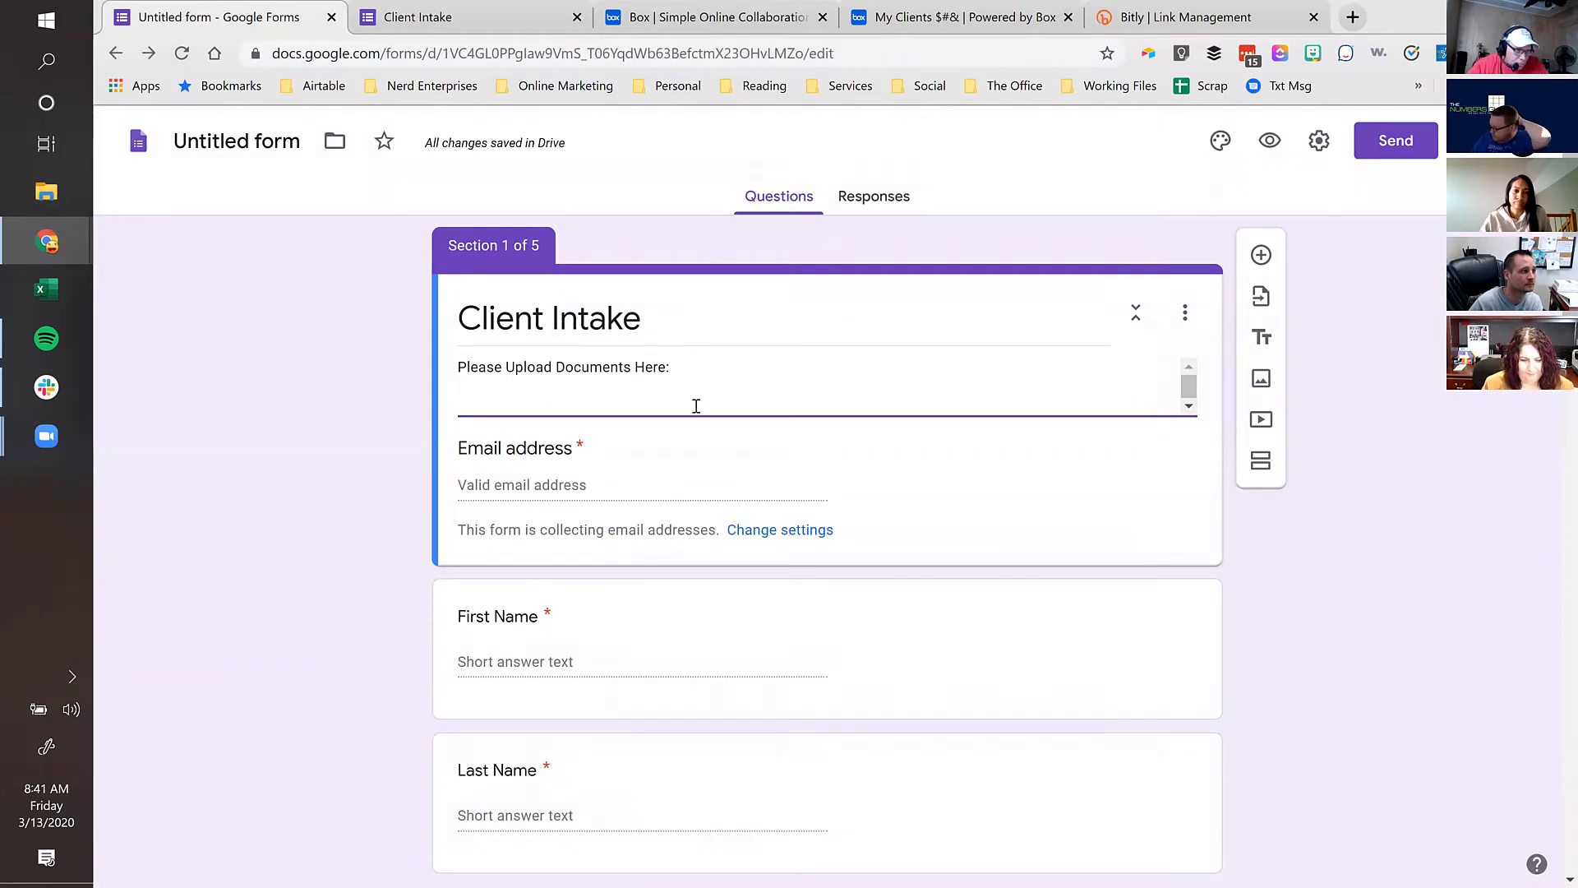
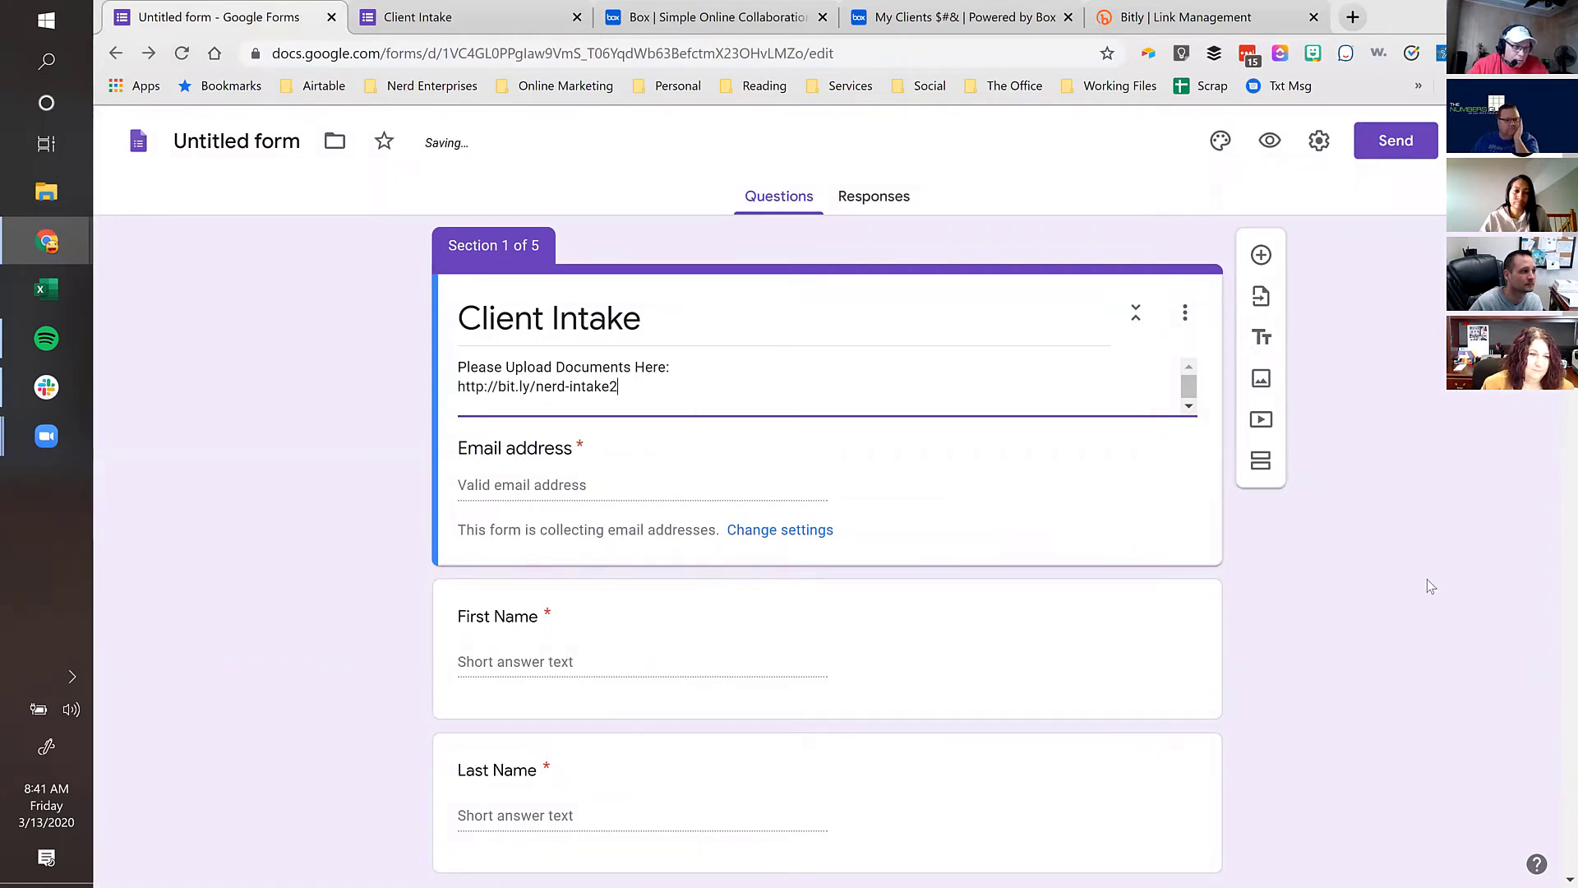
left_click(385, 53)
Reload the form preview and confirm the short link opens the Box upload page
key("ctrl+Tab")
key("F5")
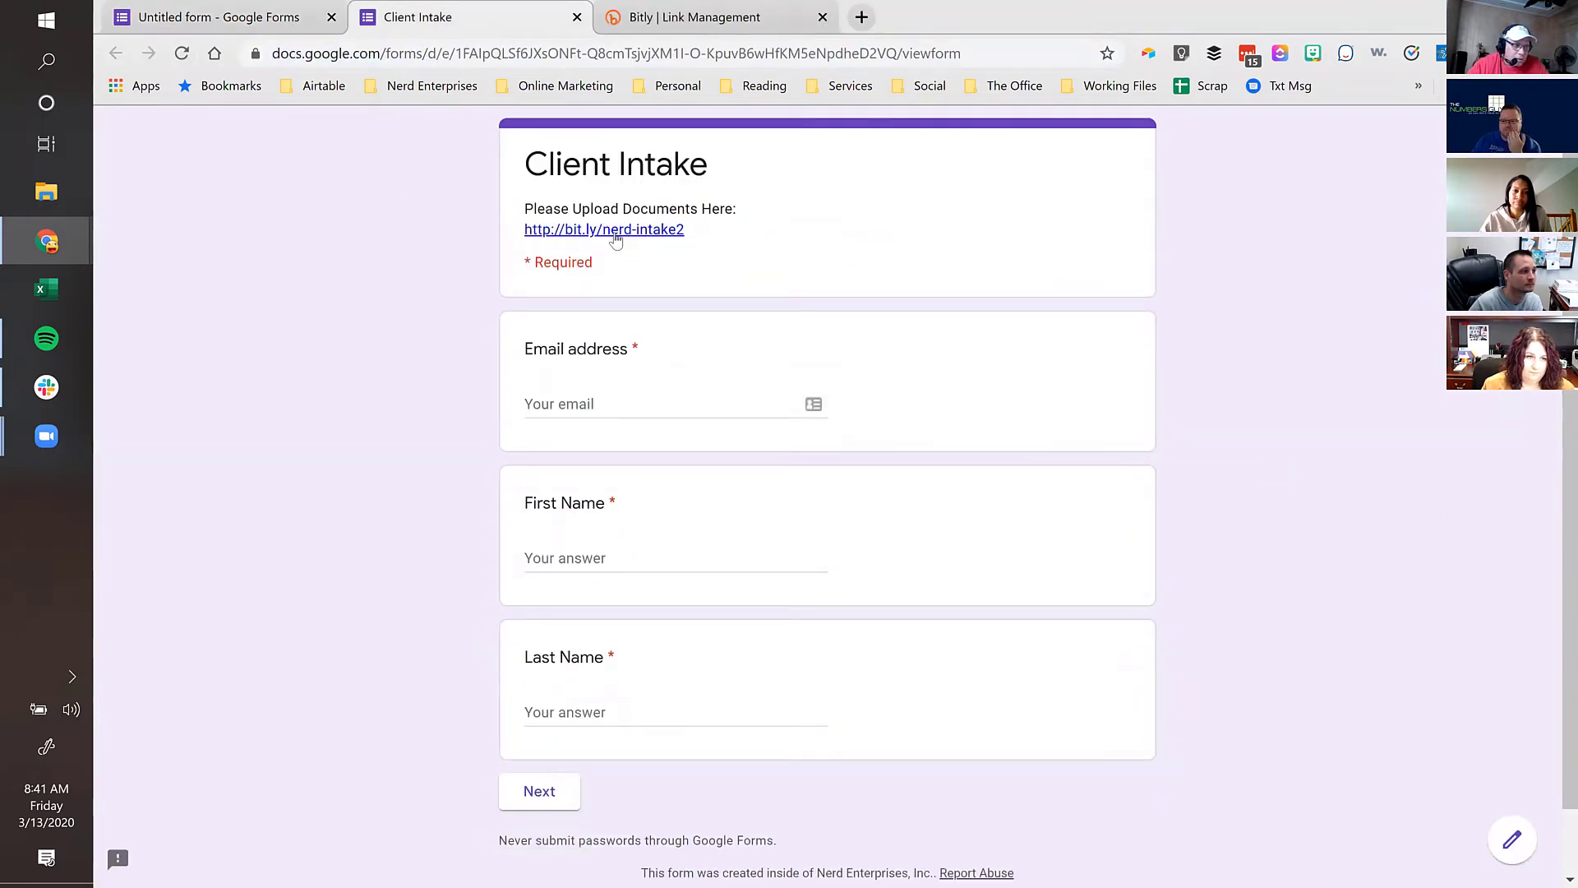
left_click(642, 231)
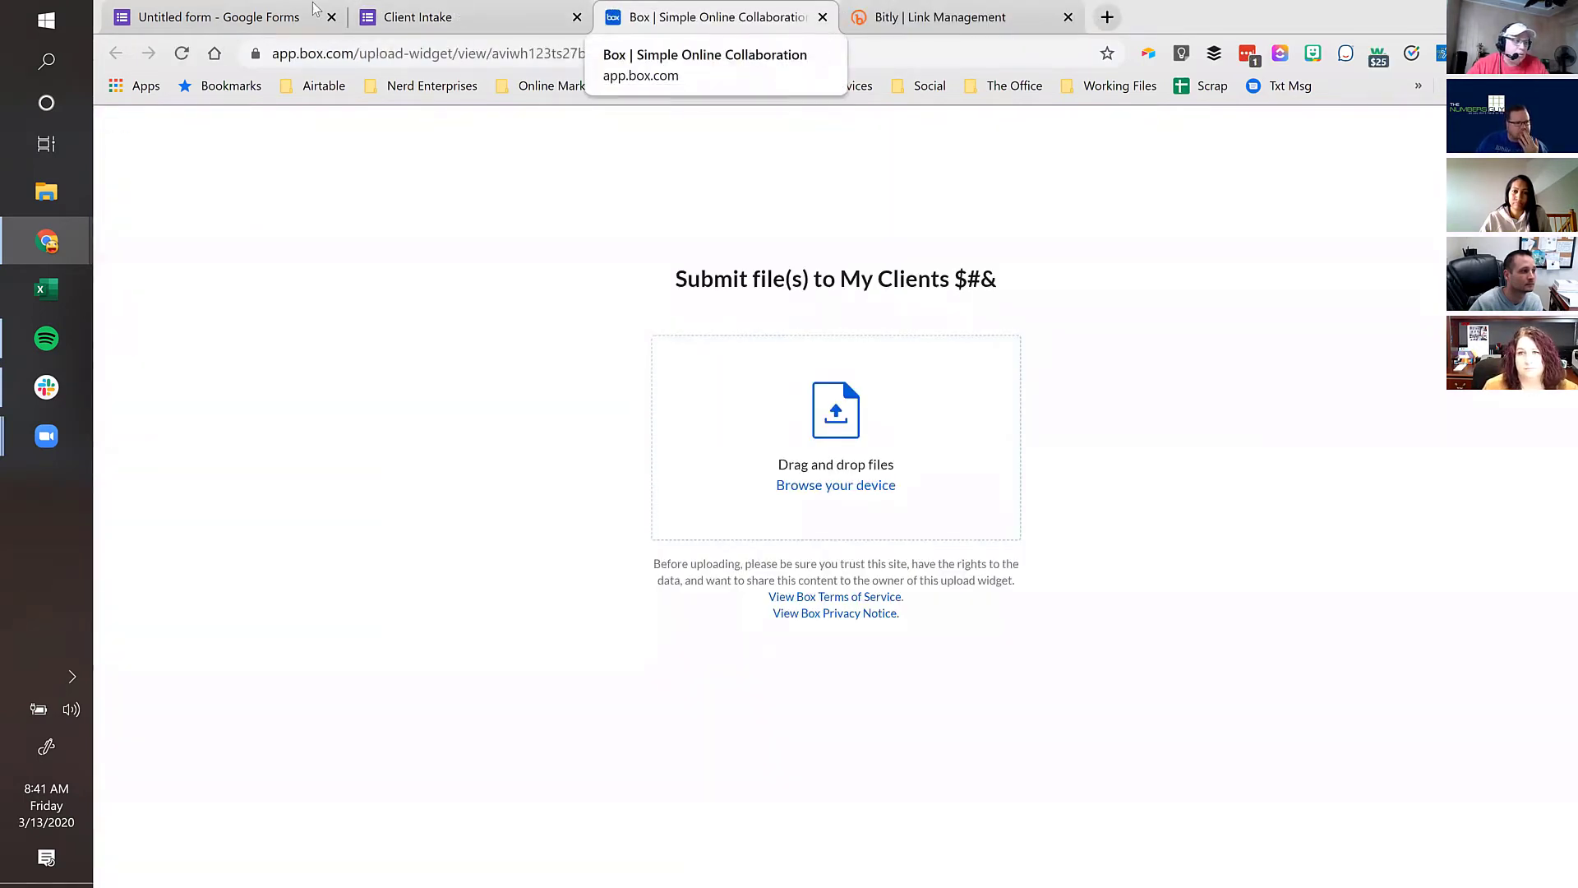
left_click(236, 18)
left_click(409, 25)
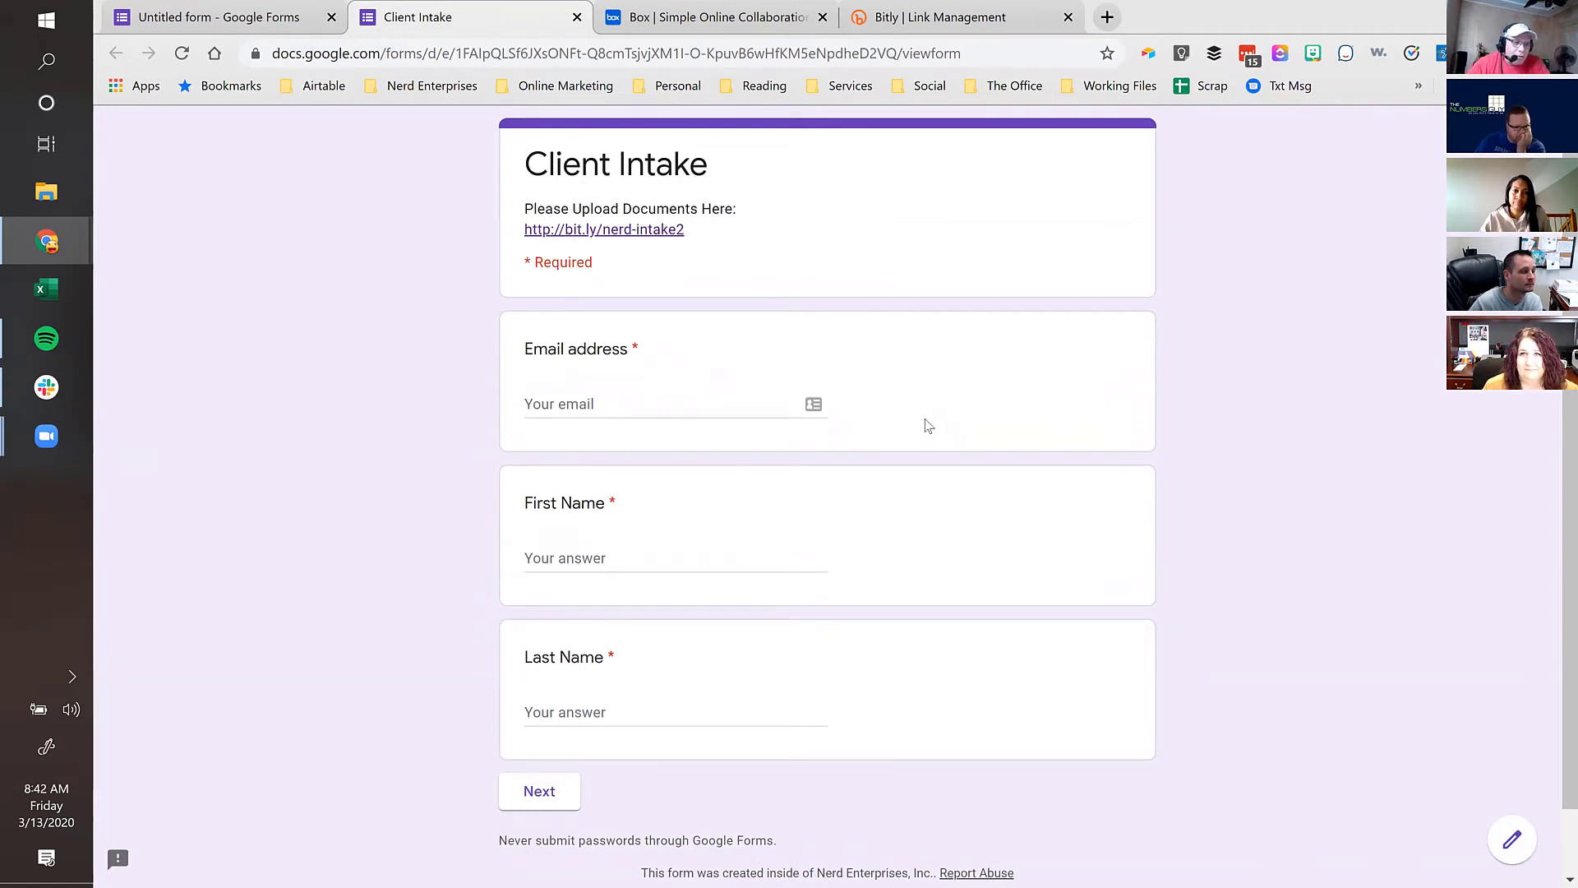
left_click(174, 20)
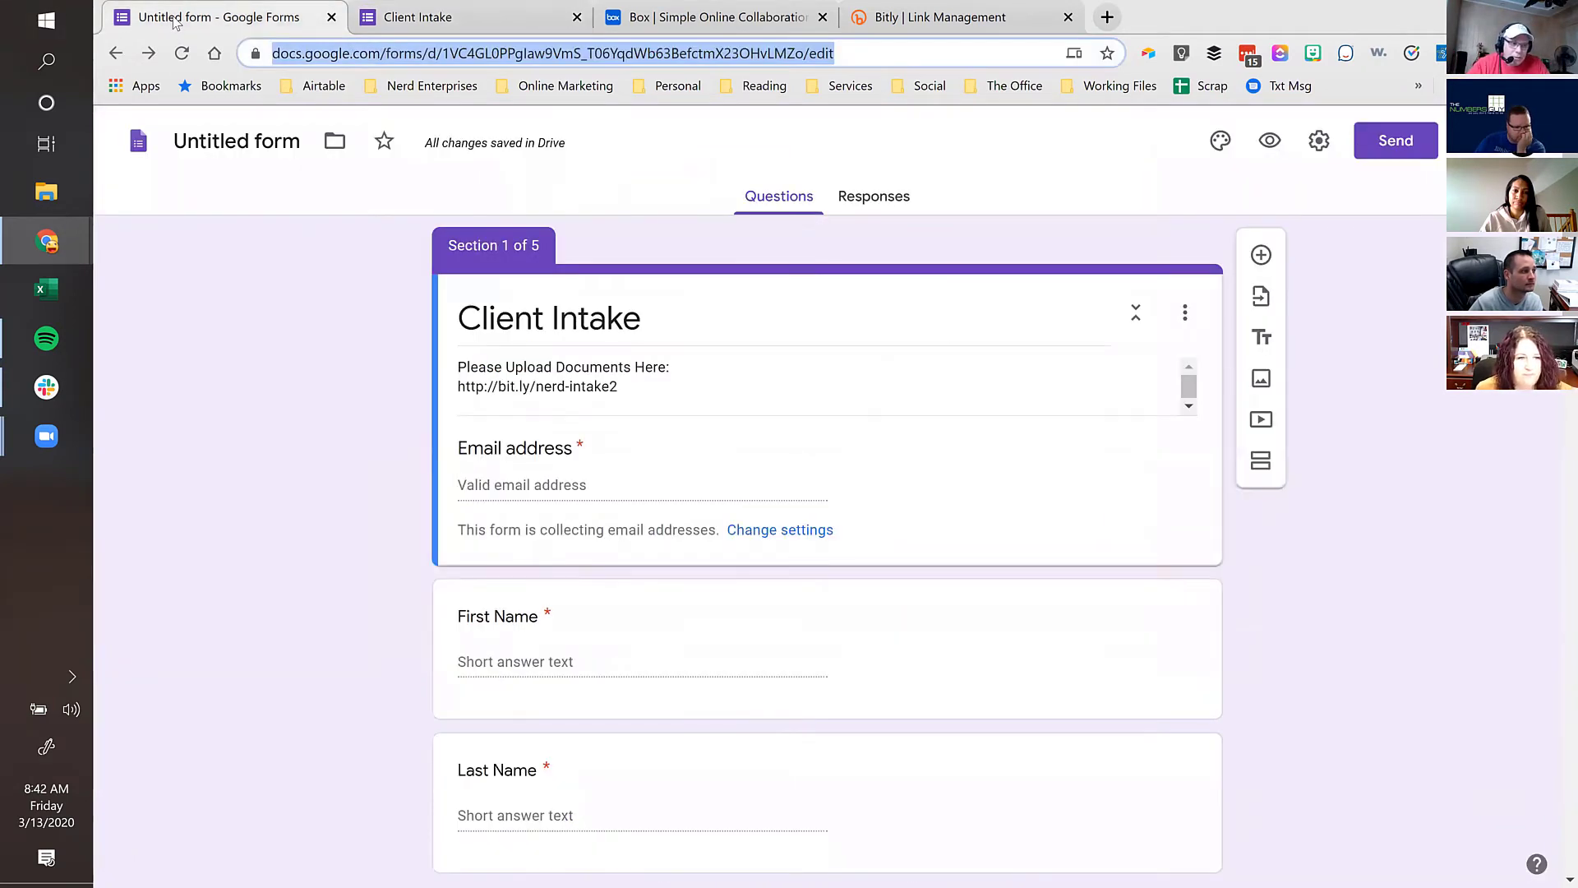
Turn on email notifications for new form responses
left_click(877, 211)
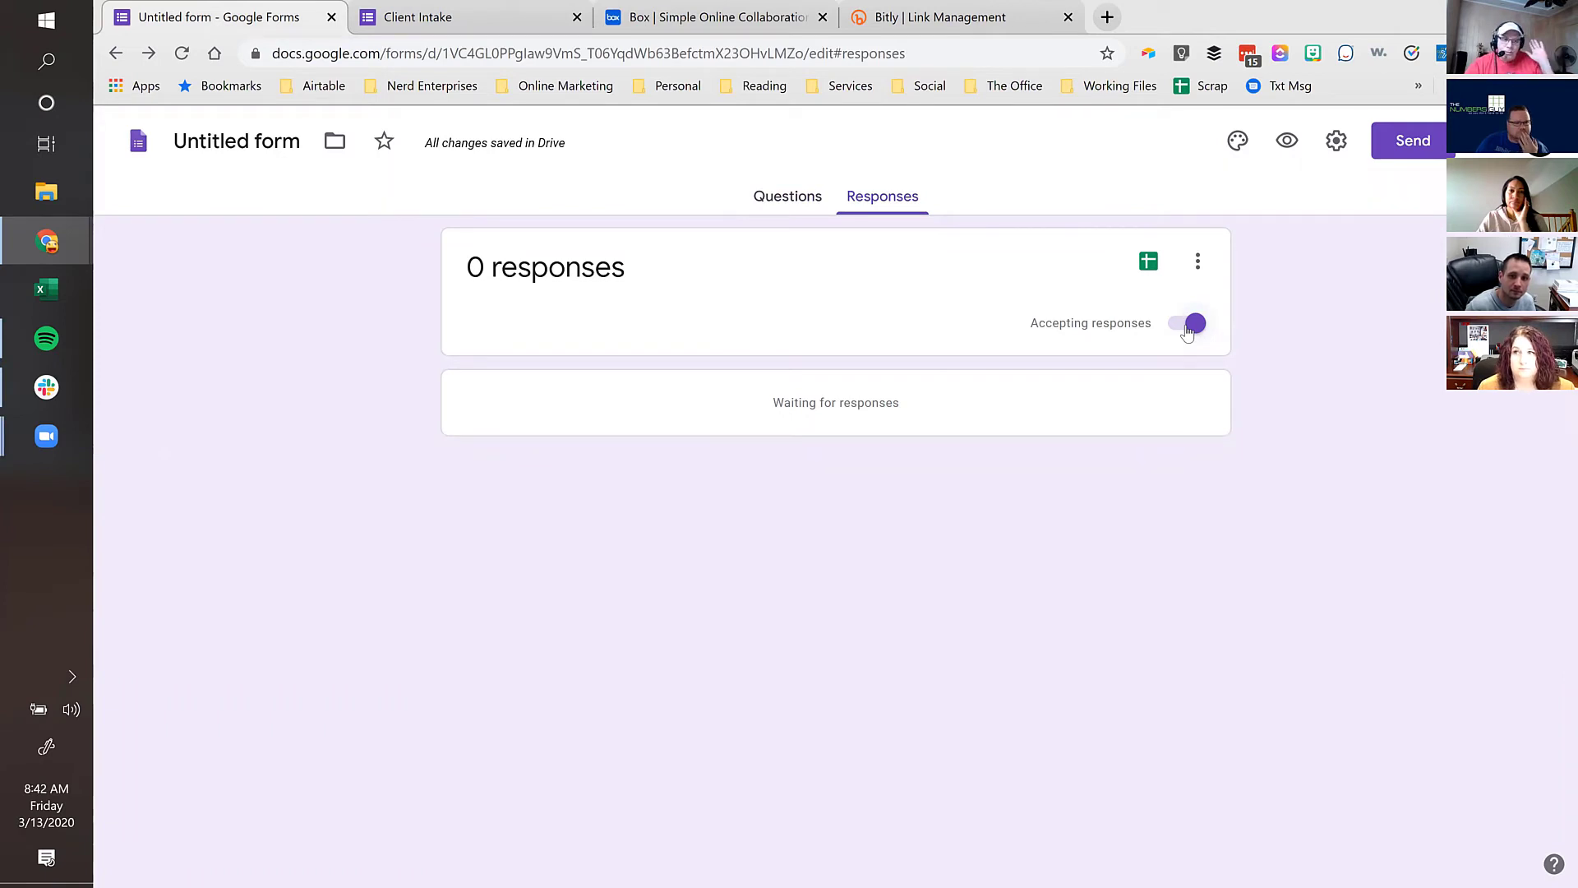
left_click(1198, 263)
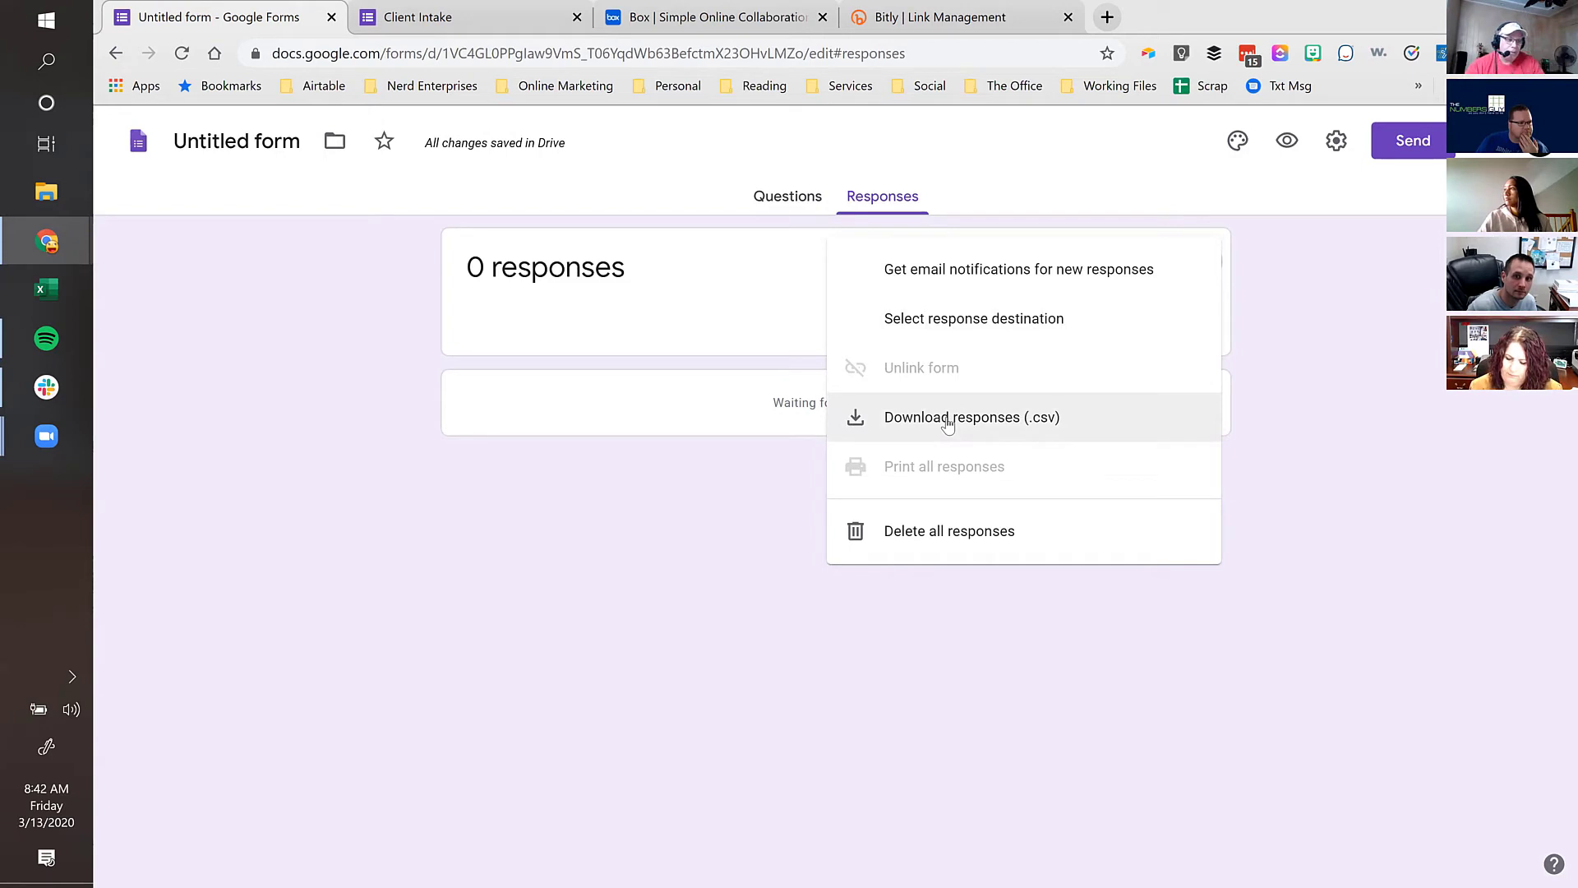
left_click(953, 282)
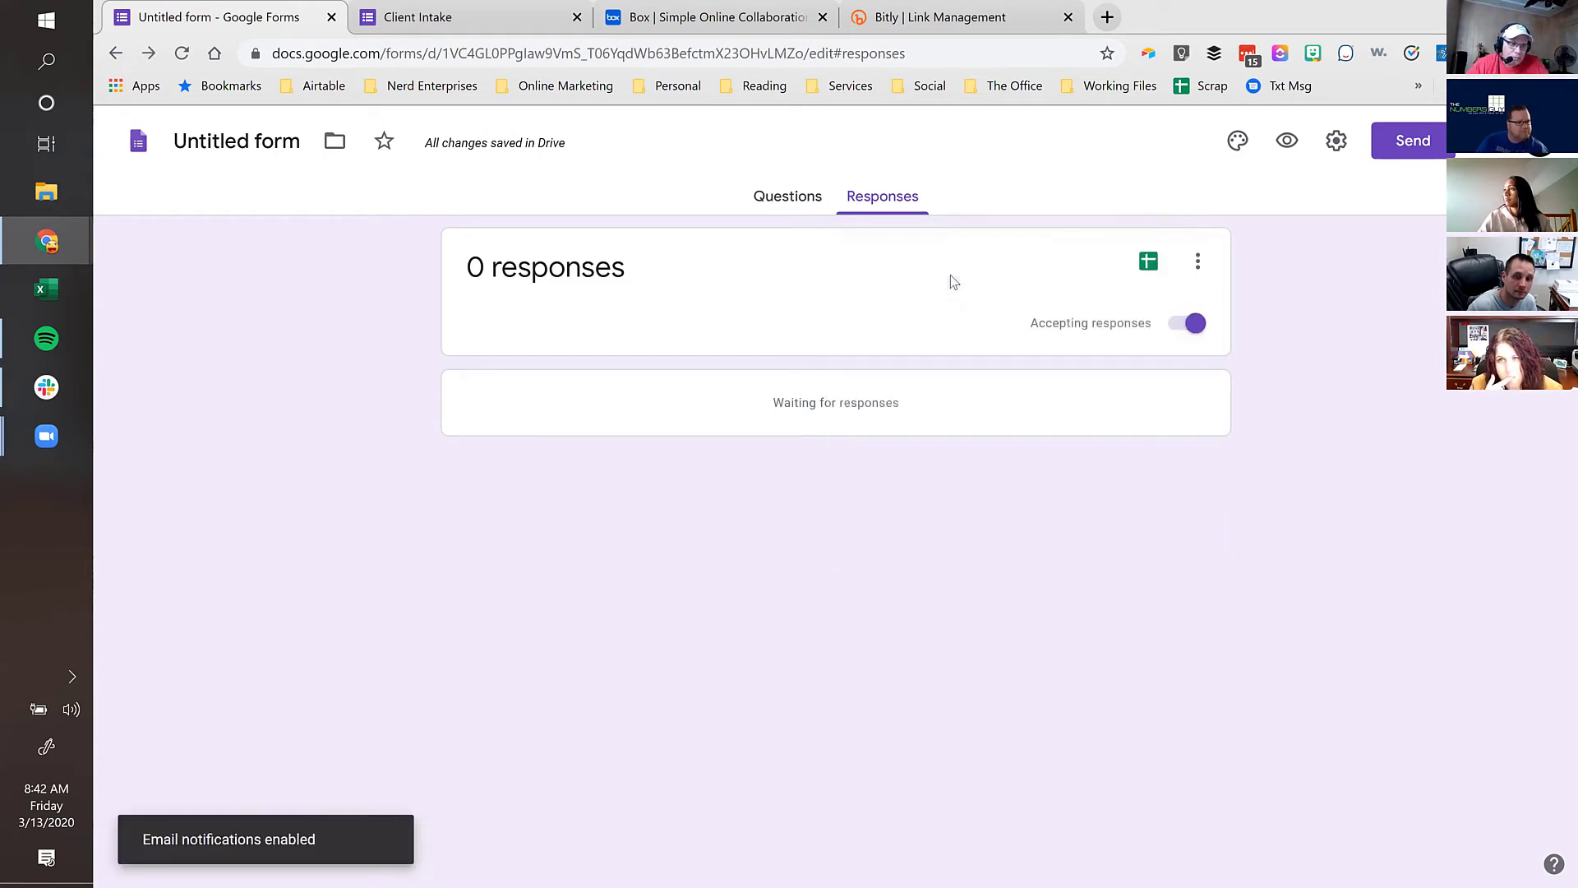
Create a new response spreadsheet and name it 'My Client #&@%'
left_click(1148, 263)
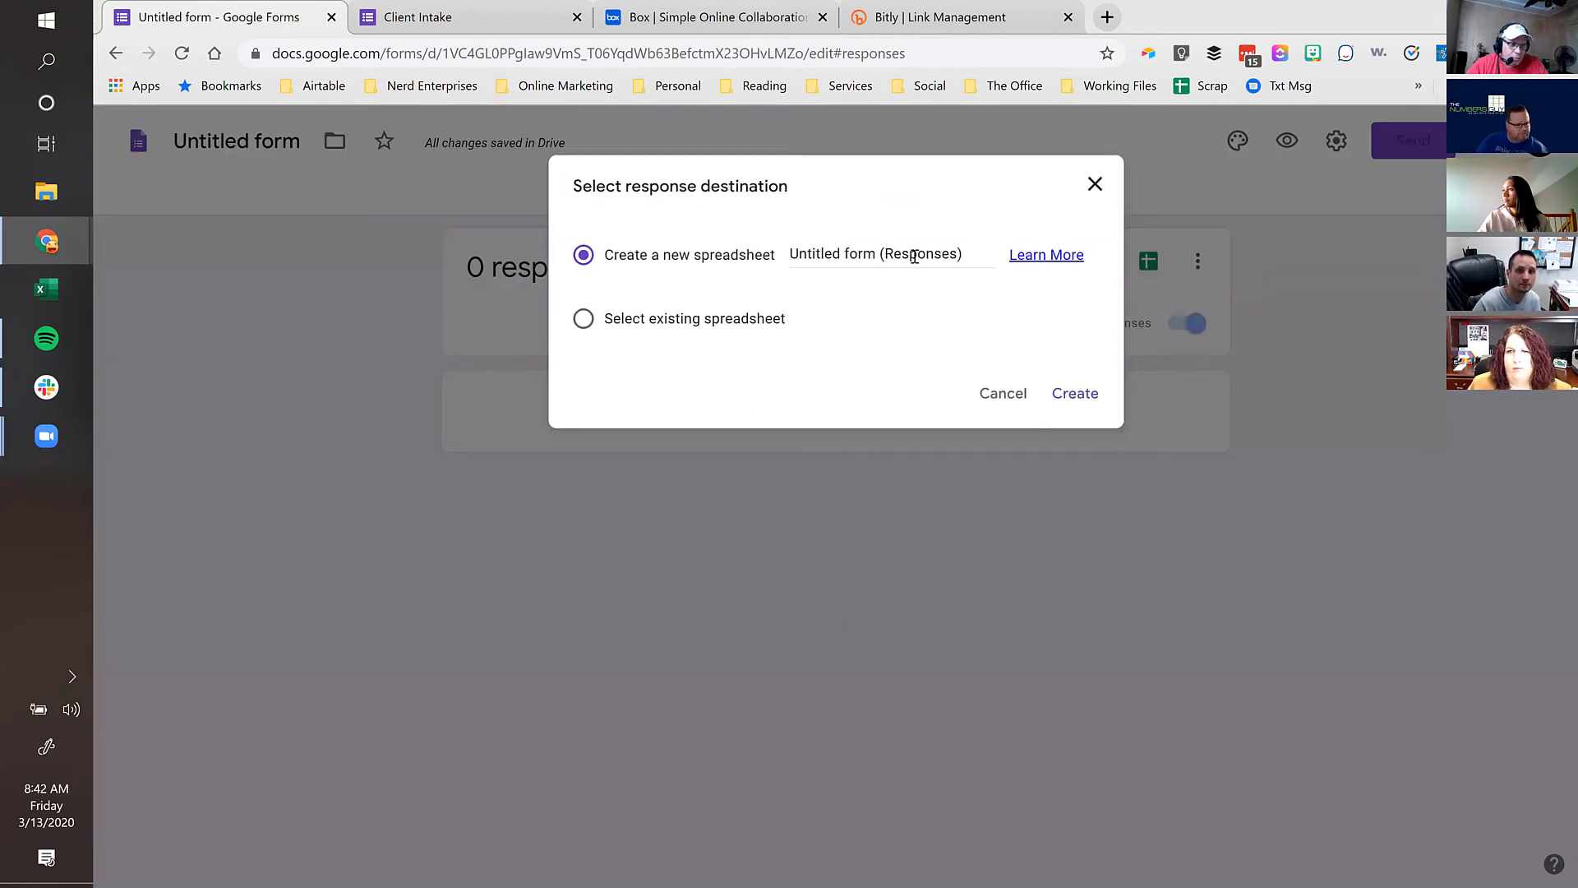
left_click(915, 255)
key("ctrl+a")
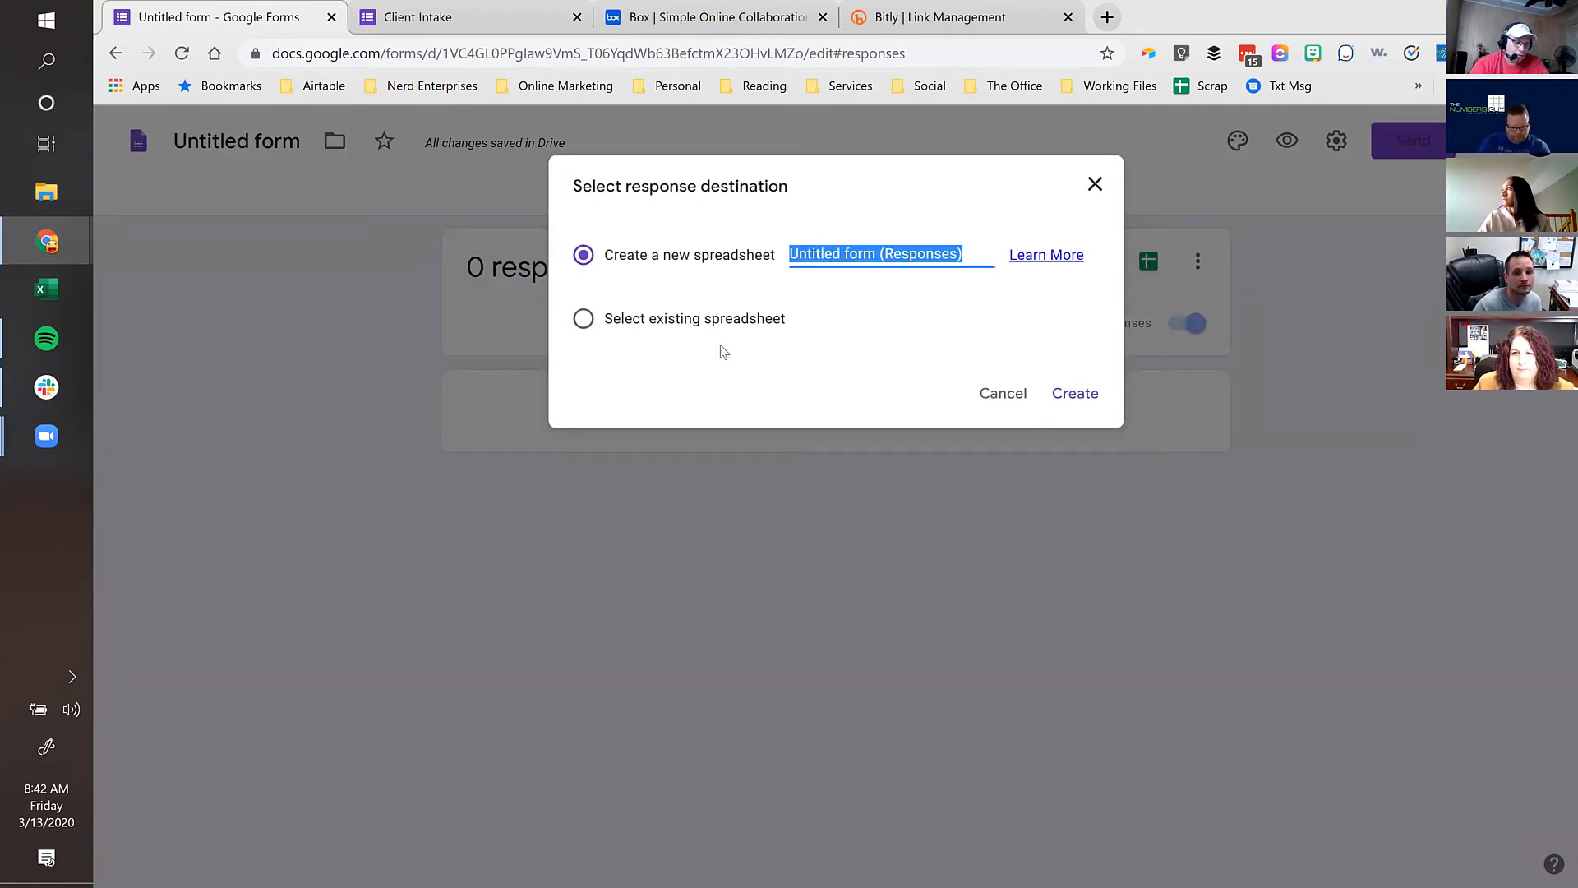
type("My Clie")
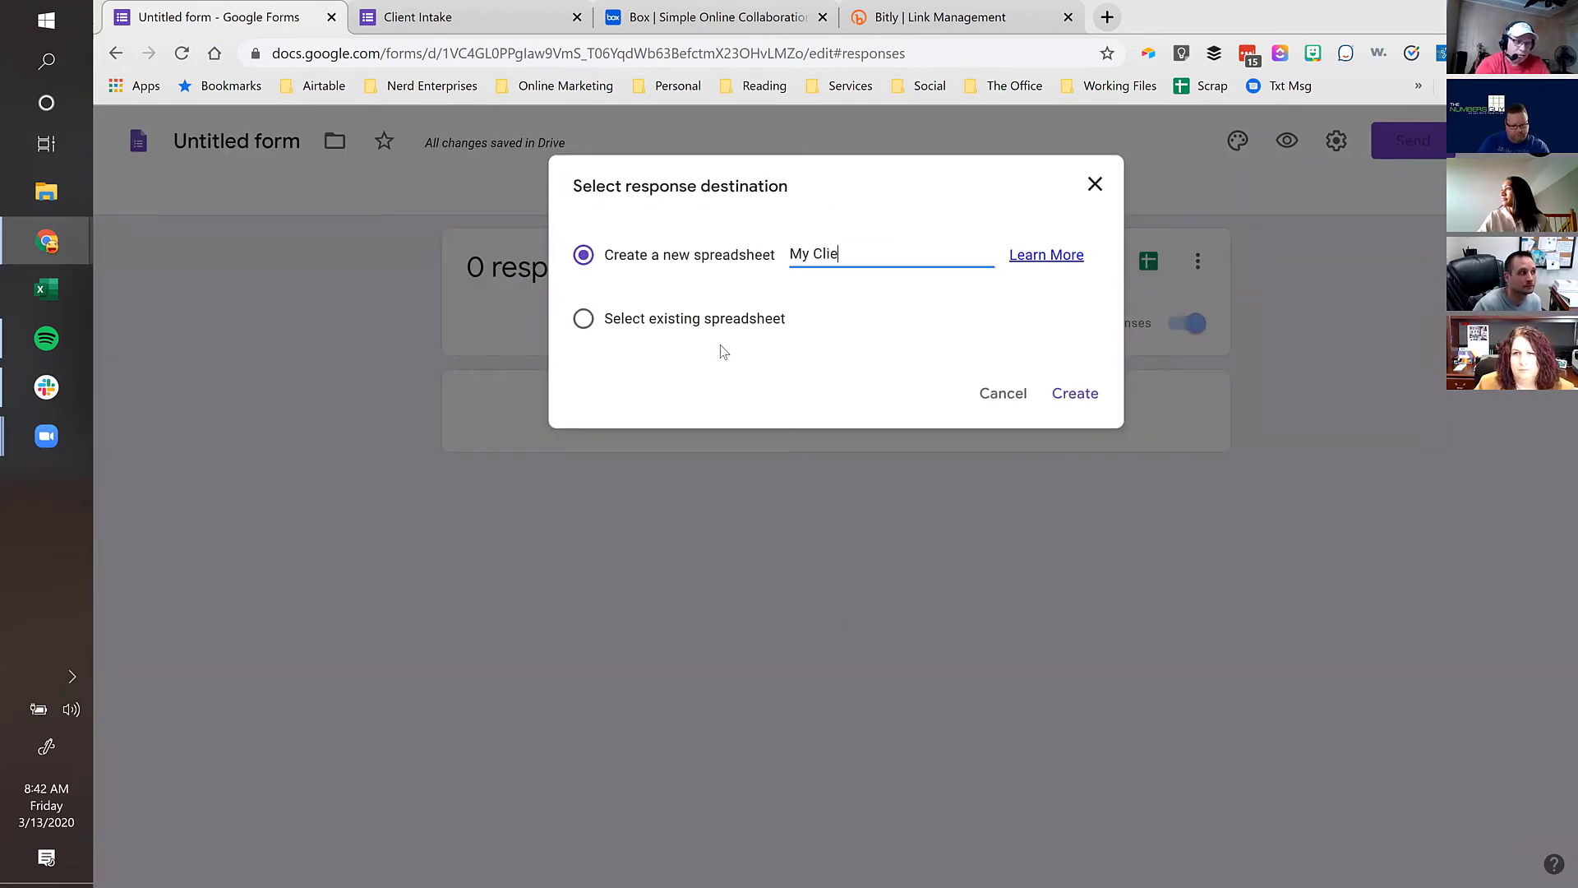
type("nt #&@%")
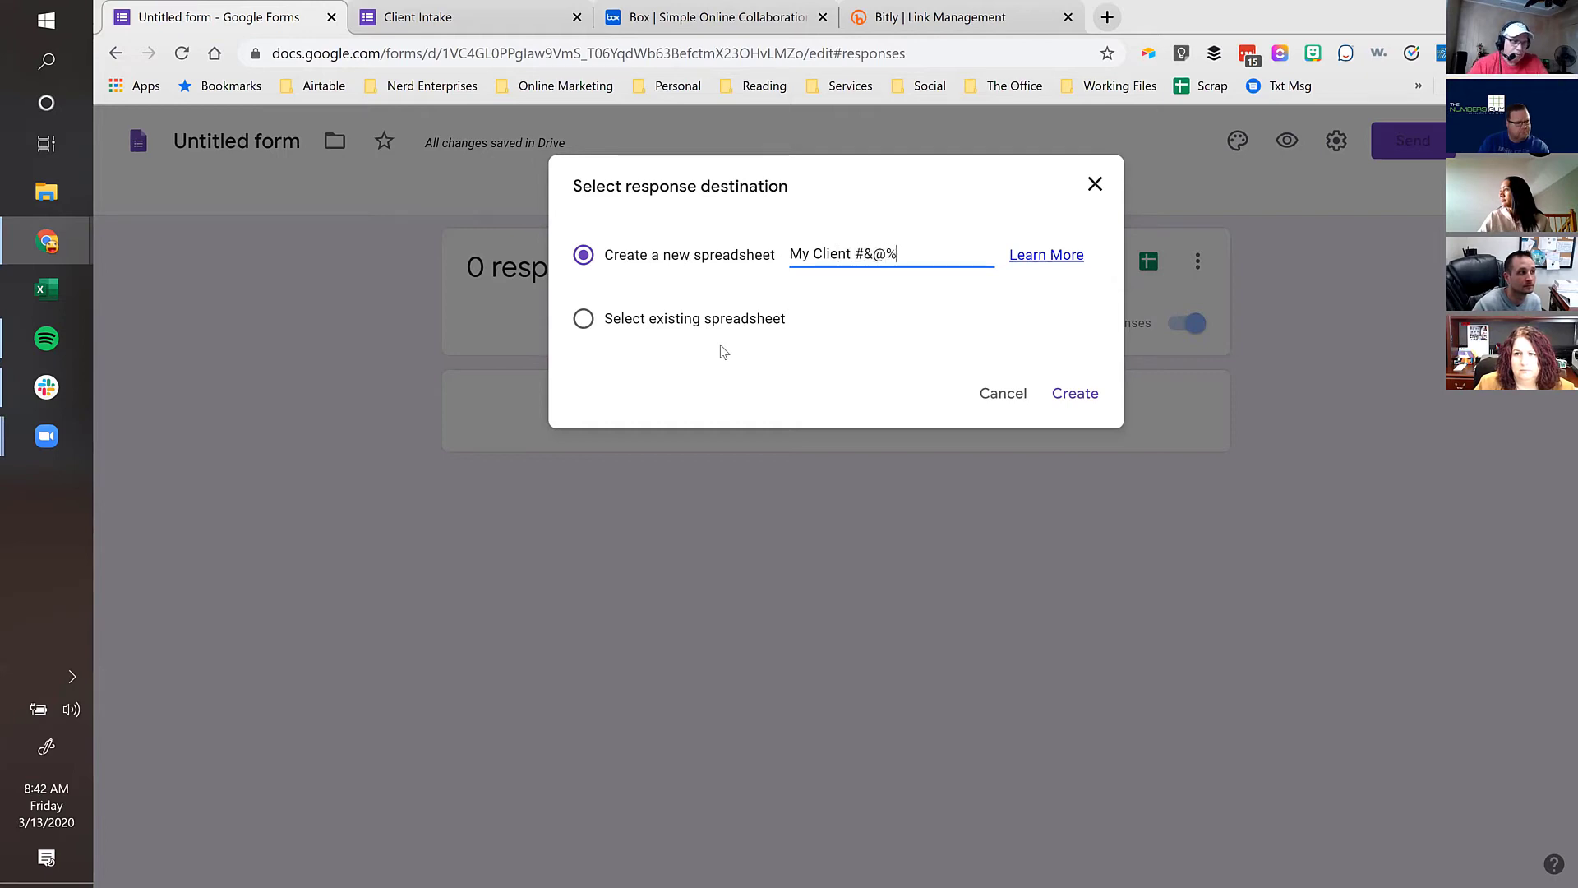
left_click(1077, 396)
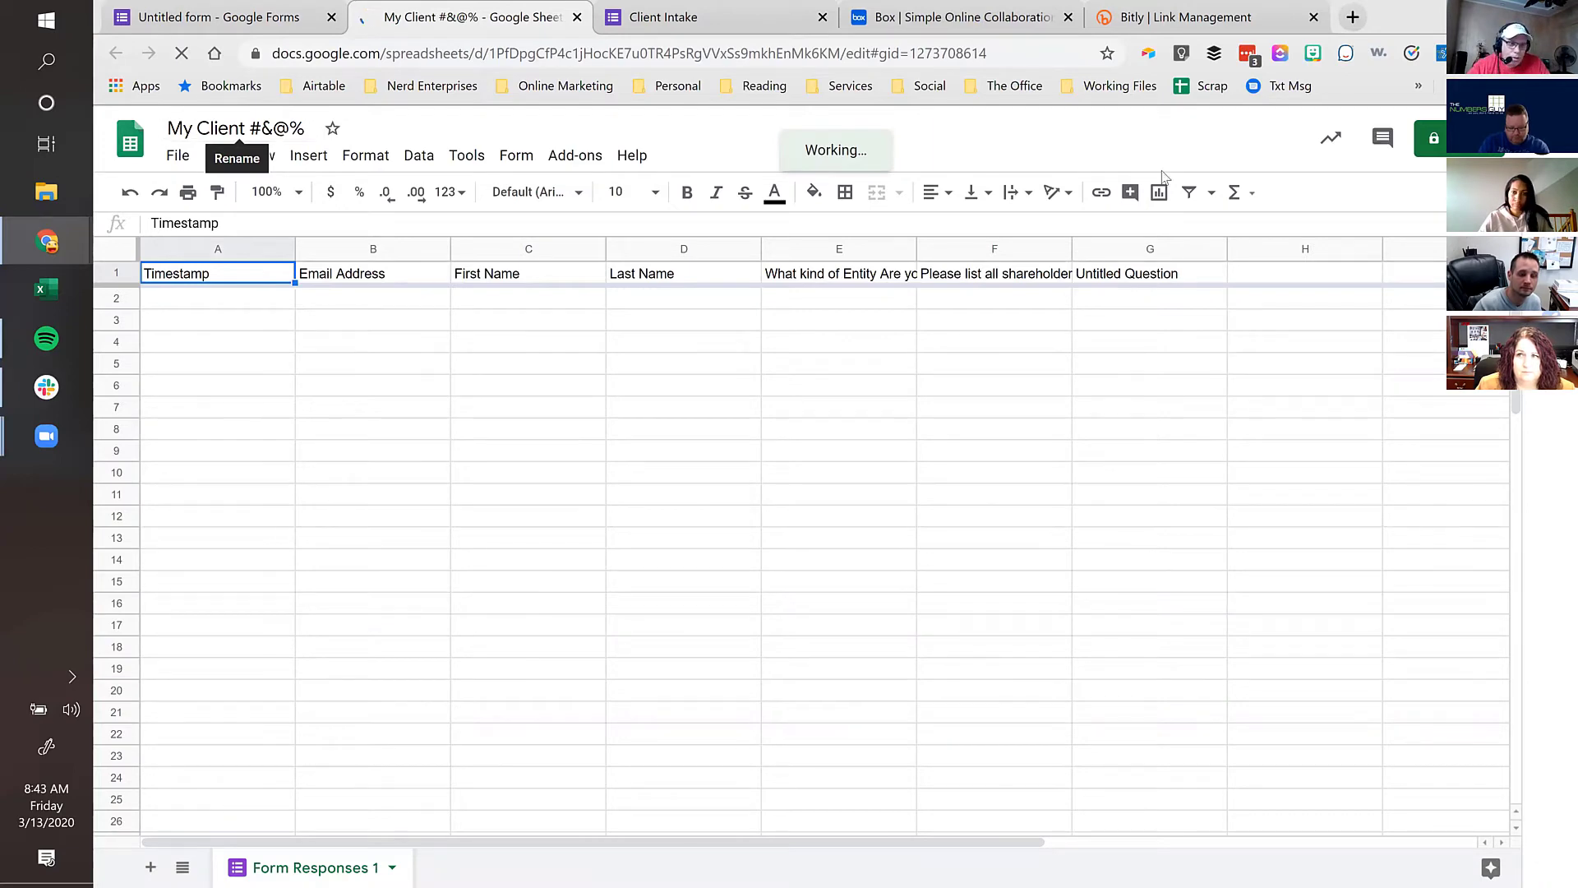
left_click(493, 298)
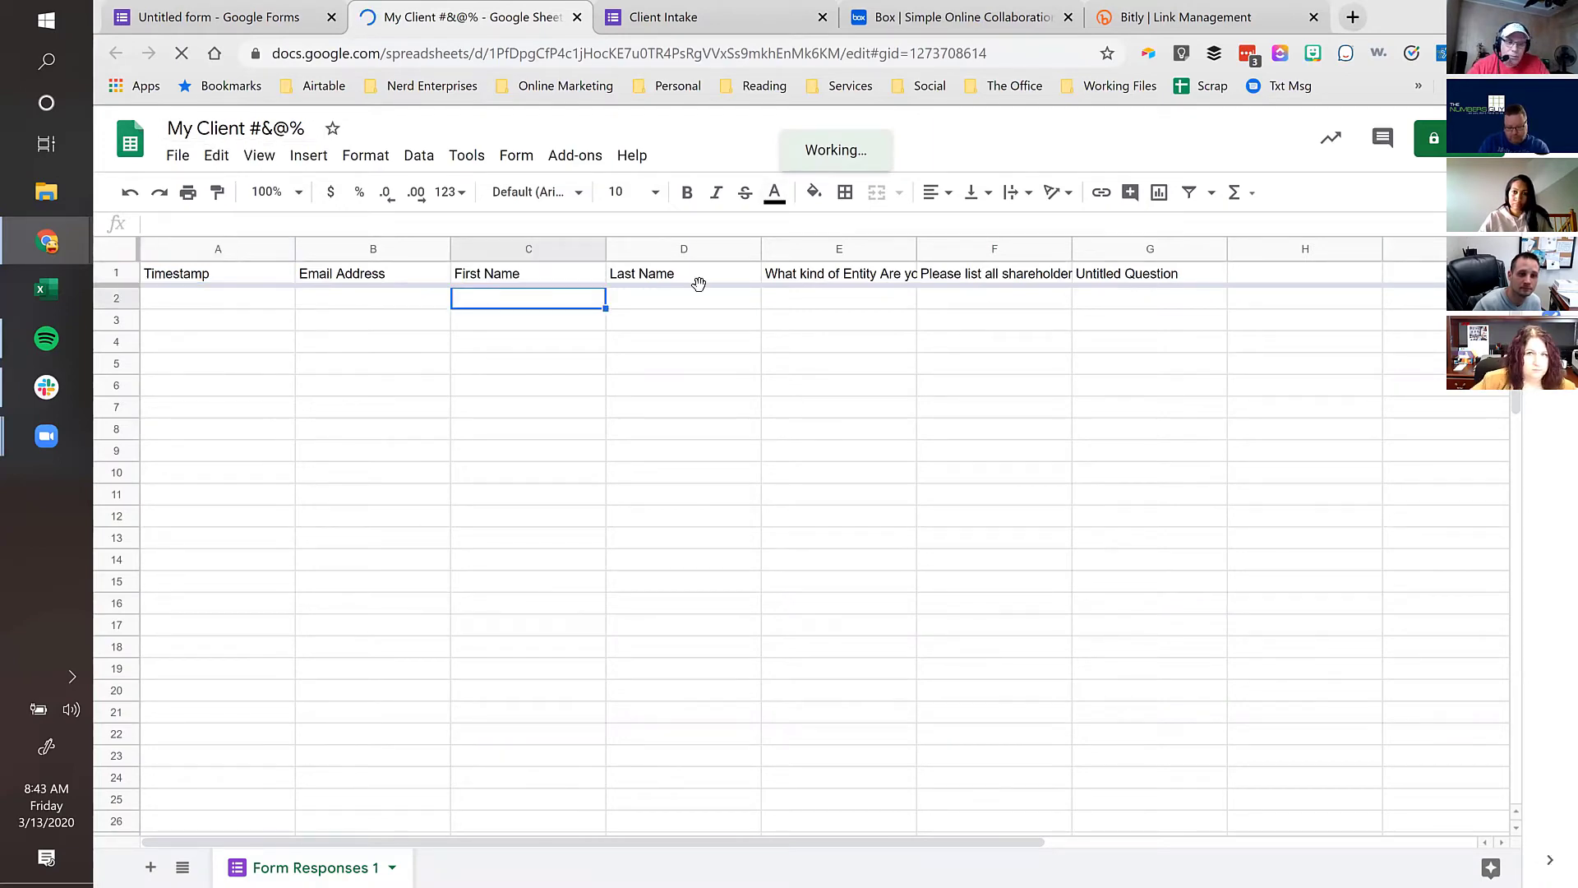
left_click(1272, 274)
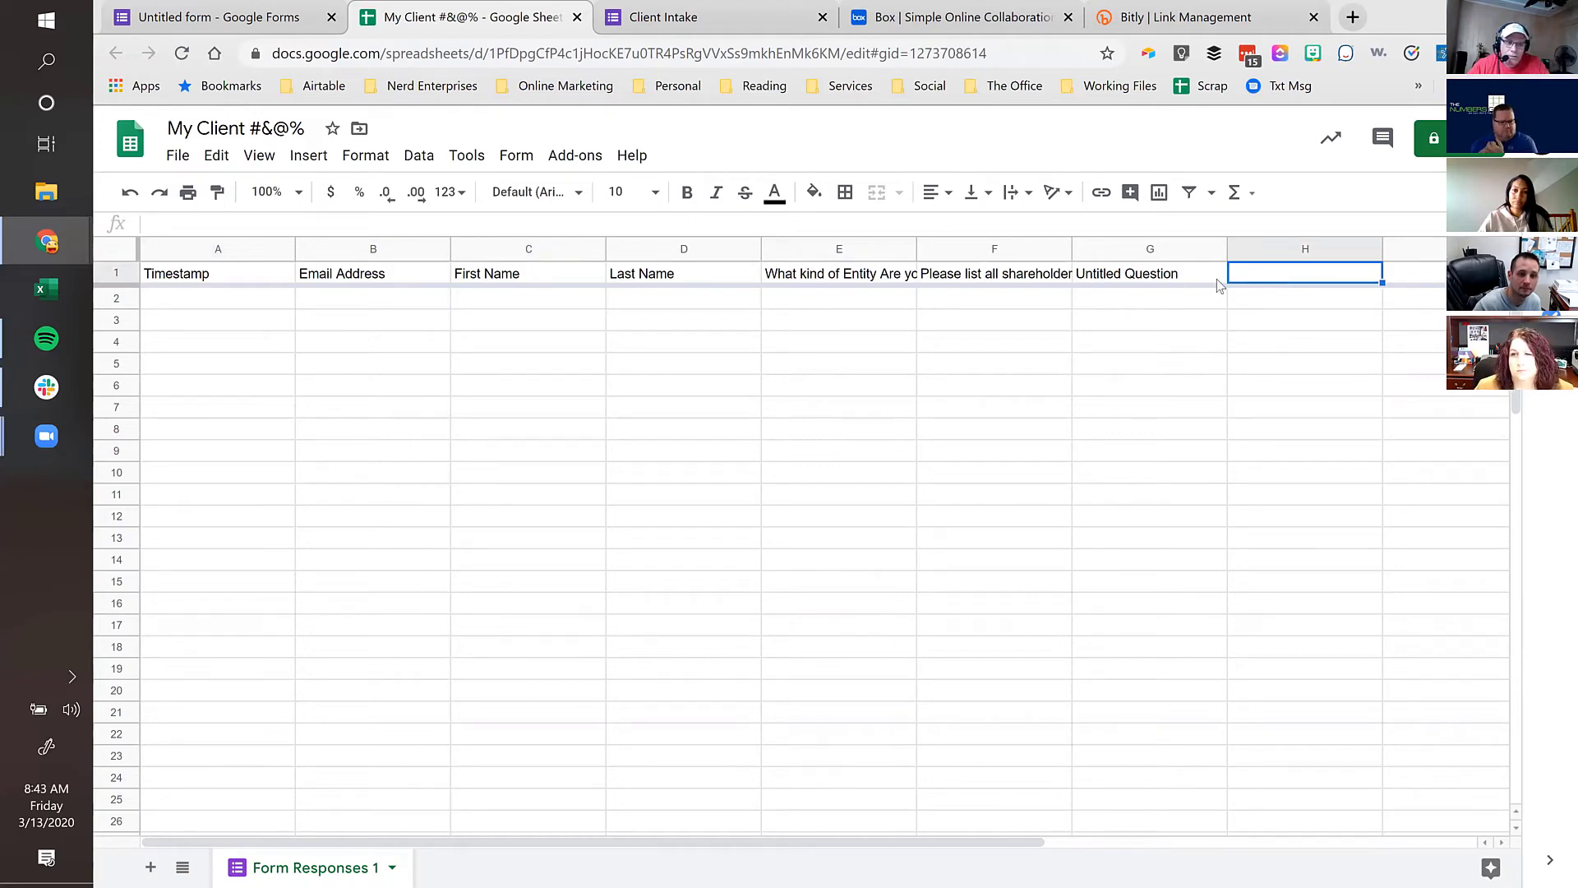
left_click(1247, 308)
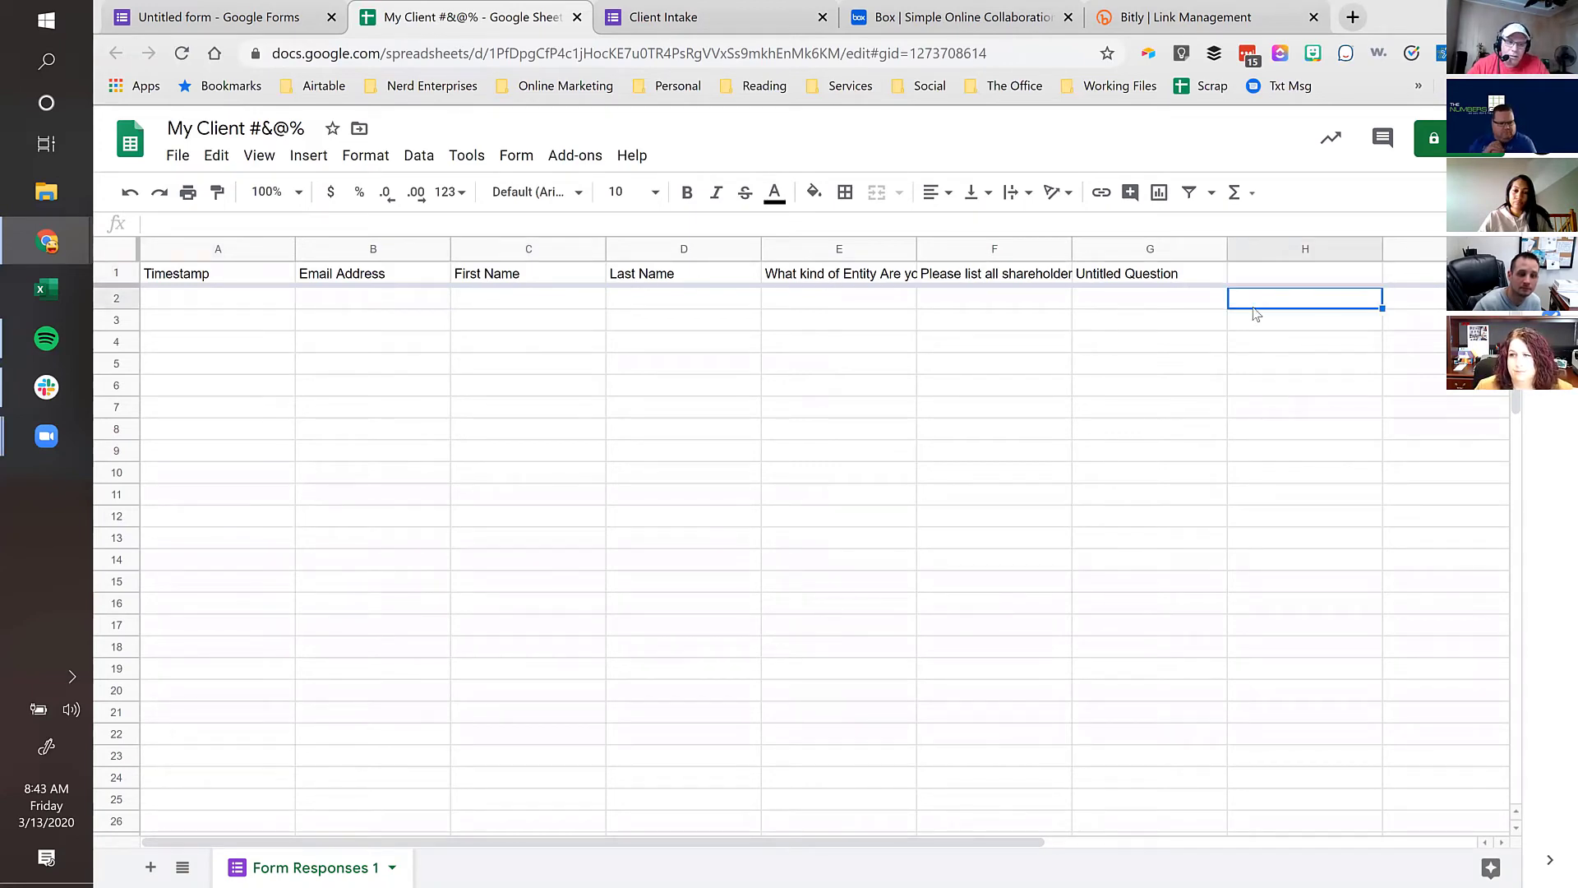
left_click(739, 304)
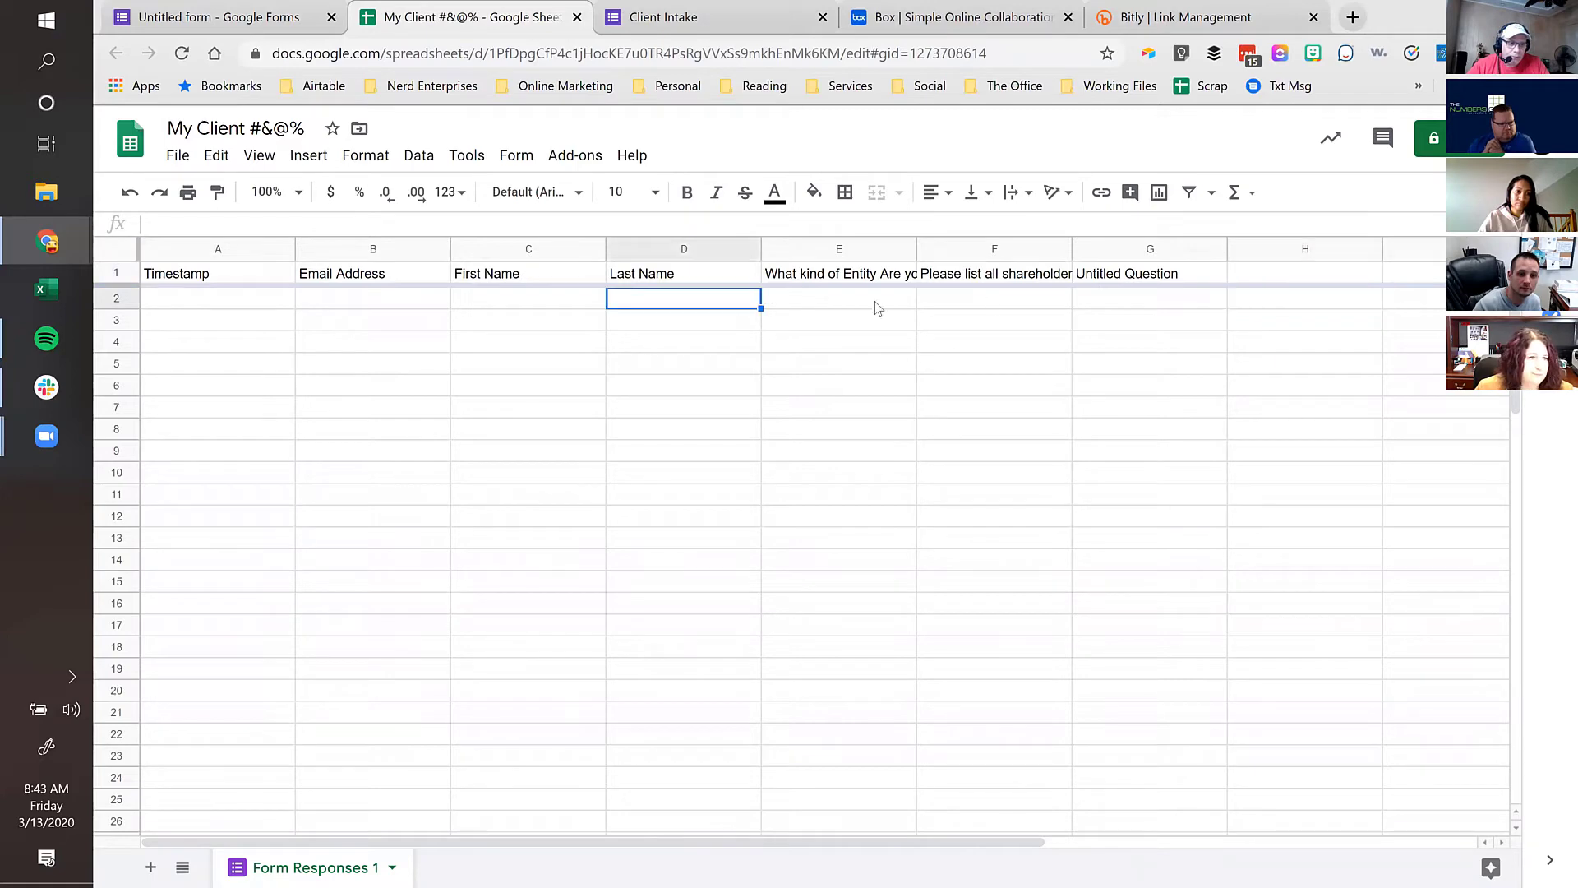
left_click(1289, 304)
left_click(1283, 275)
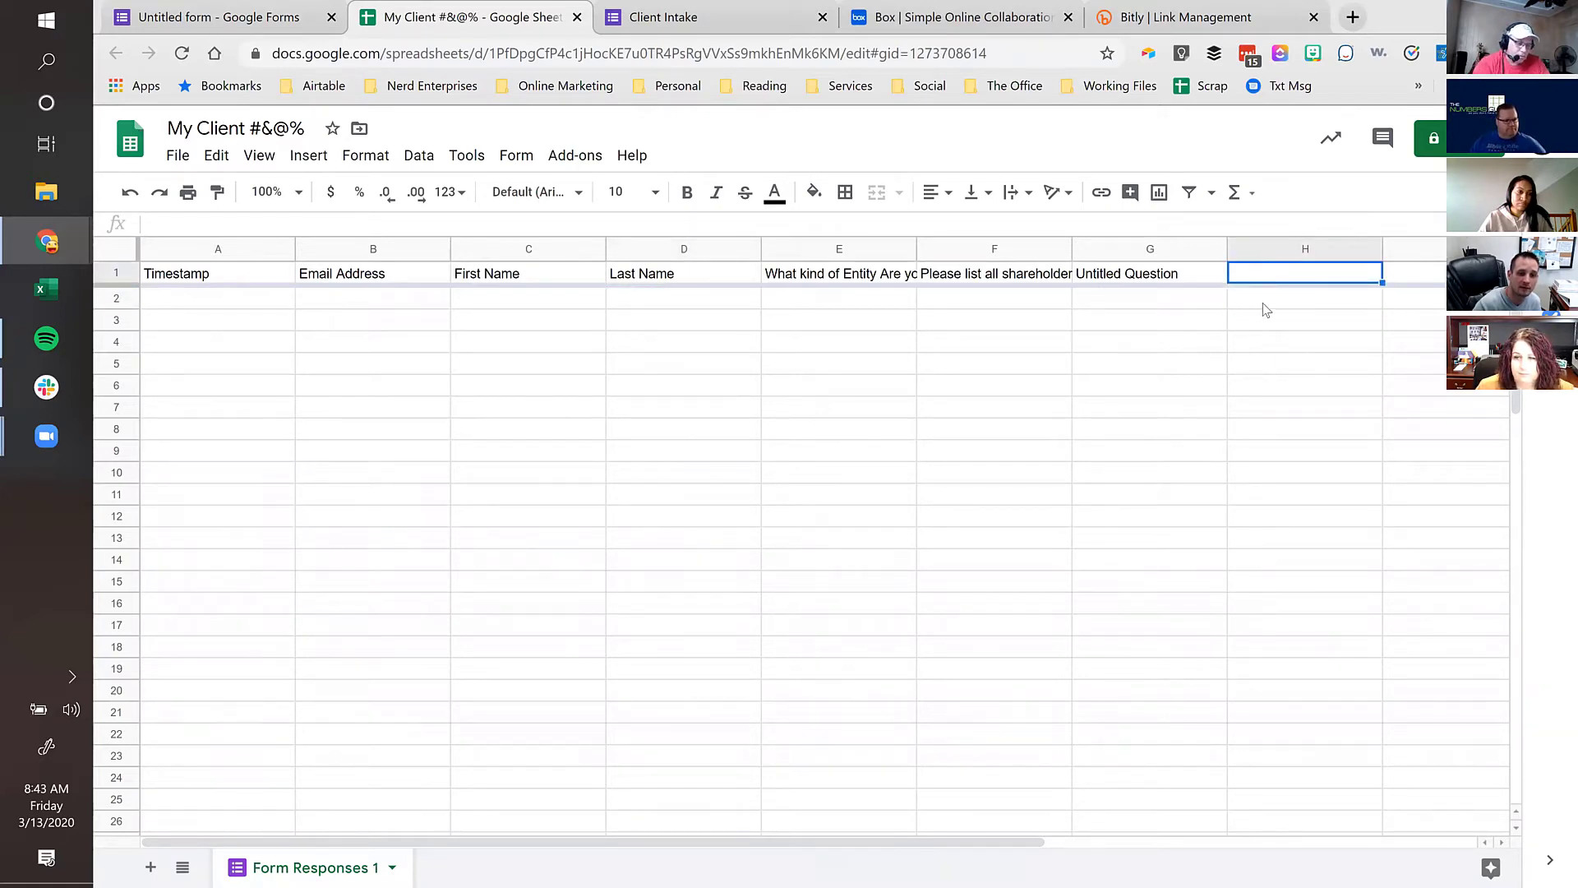
Enter the header 'Full Name' in H1 and =CONCAT(C2," ",D2) in H2
type("Full Name")
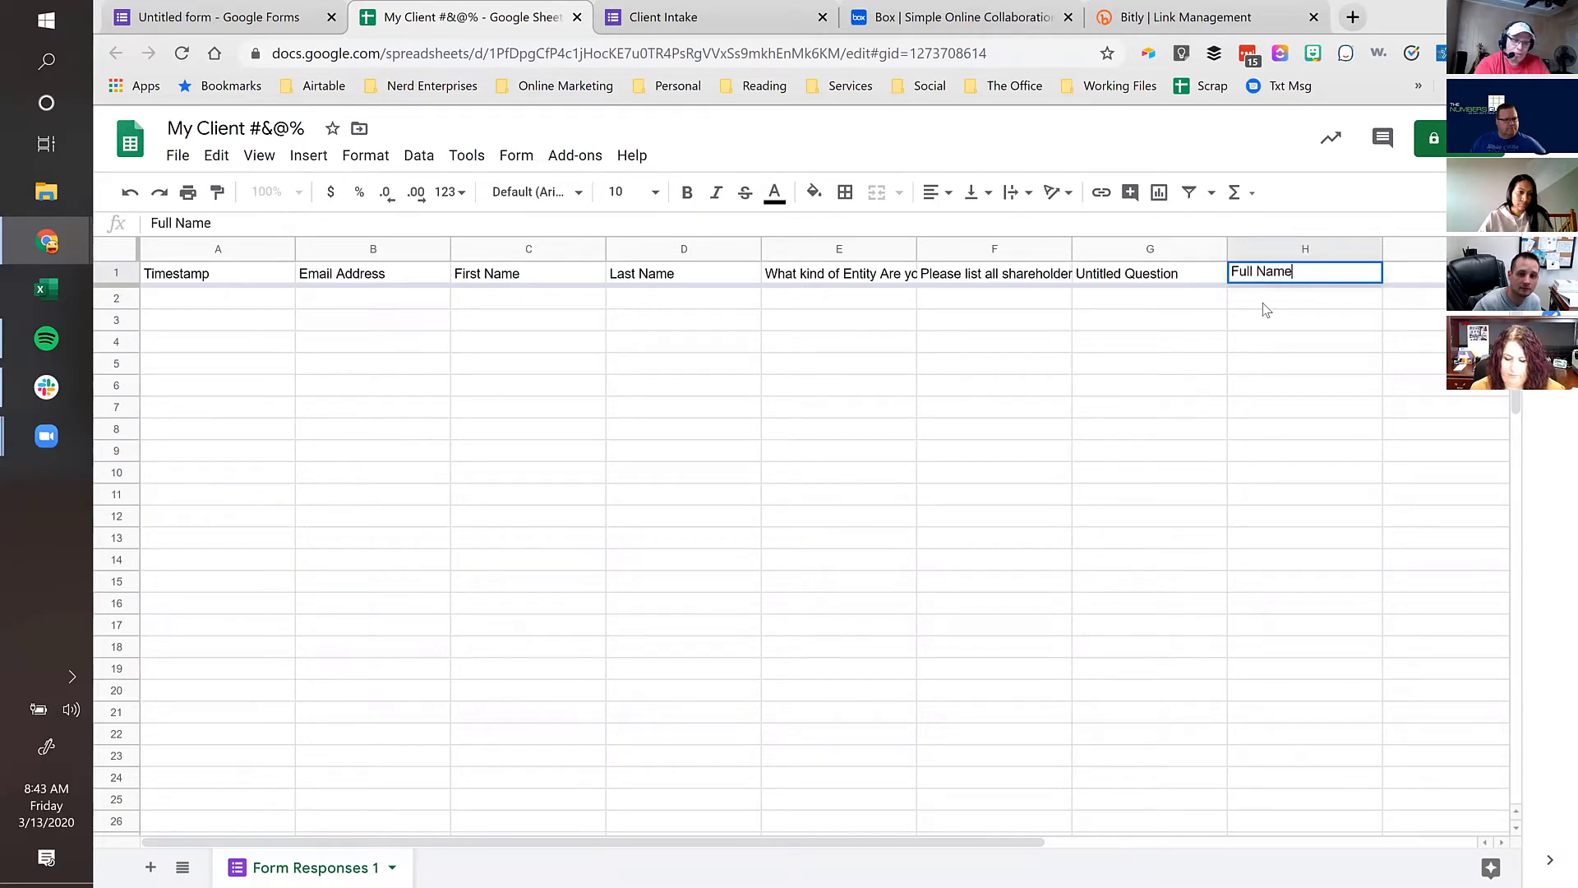
key("Return")
type("=CONCAT(")
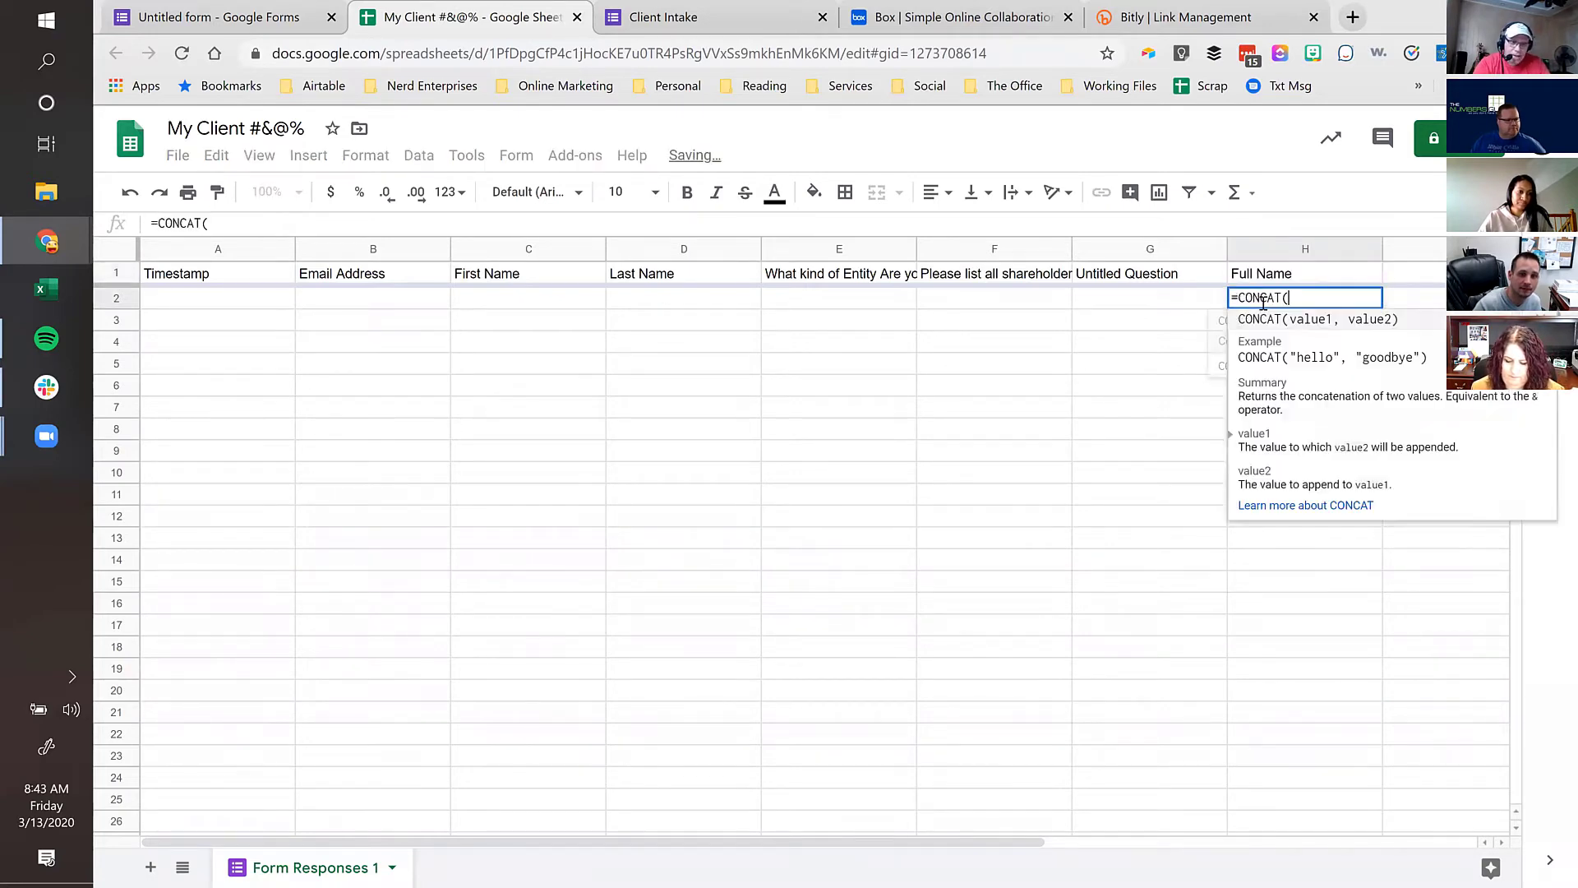
key("Left")
key("Left")
key("Left")
key("Left")
key("Left")
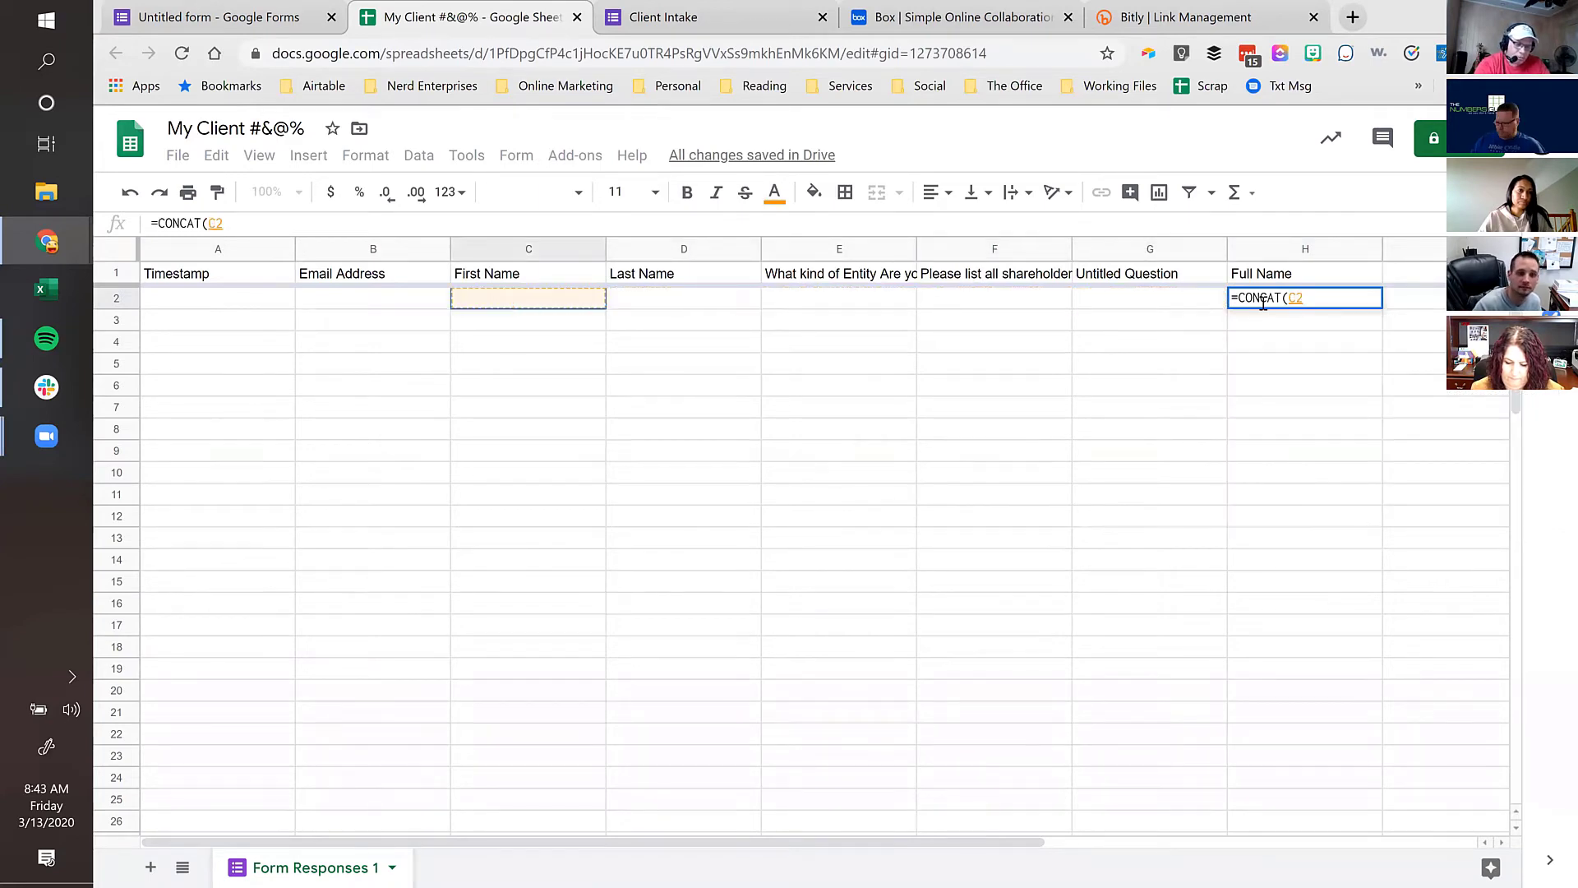
type(", ")
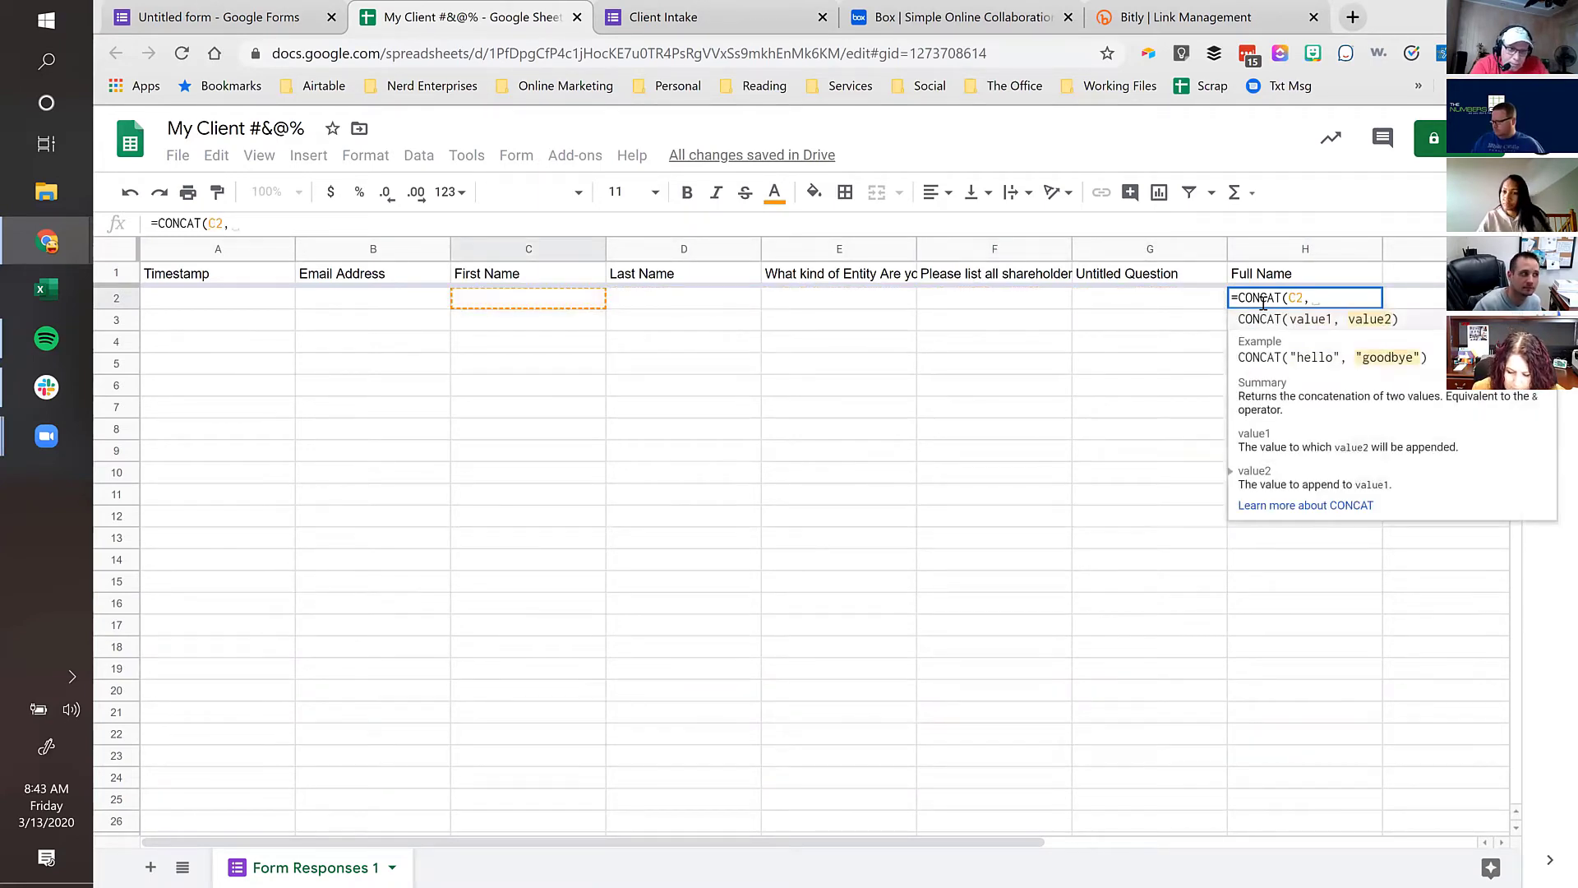
type("\" \"")
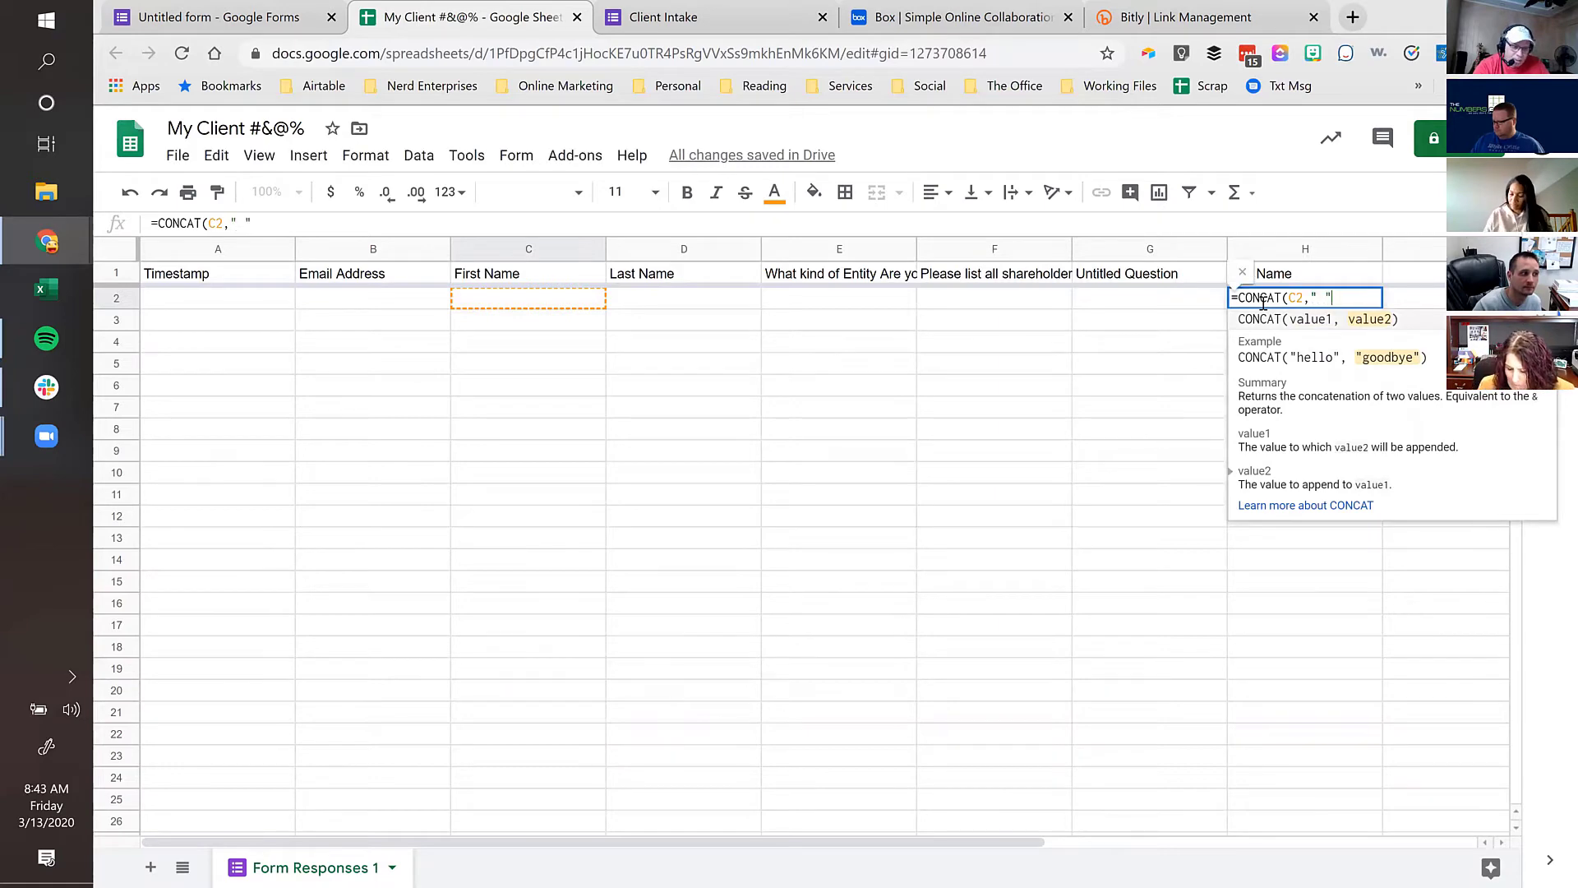
type(",")
key("Left")
key("Left")
key("Left")
key("Left")
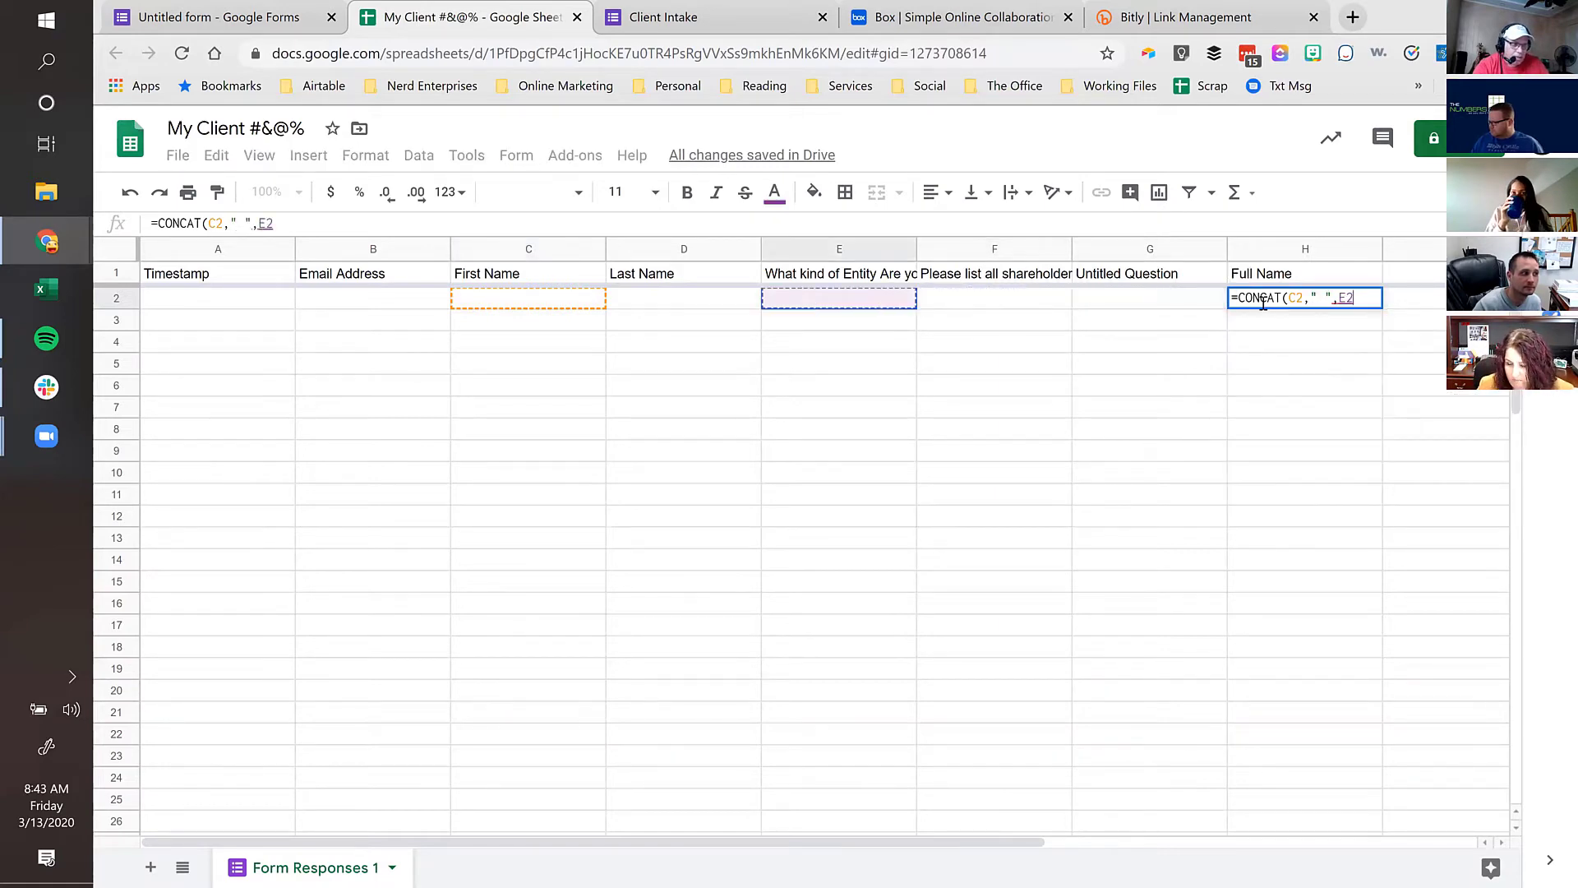
key("Return")
Copy the H2 formula down column H to row 101
key("Up")
key("ctrl+c")
key("ctrl+shift+Down")
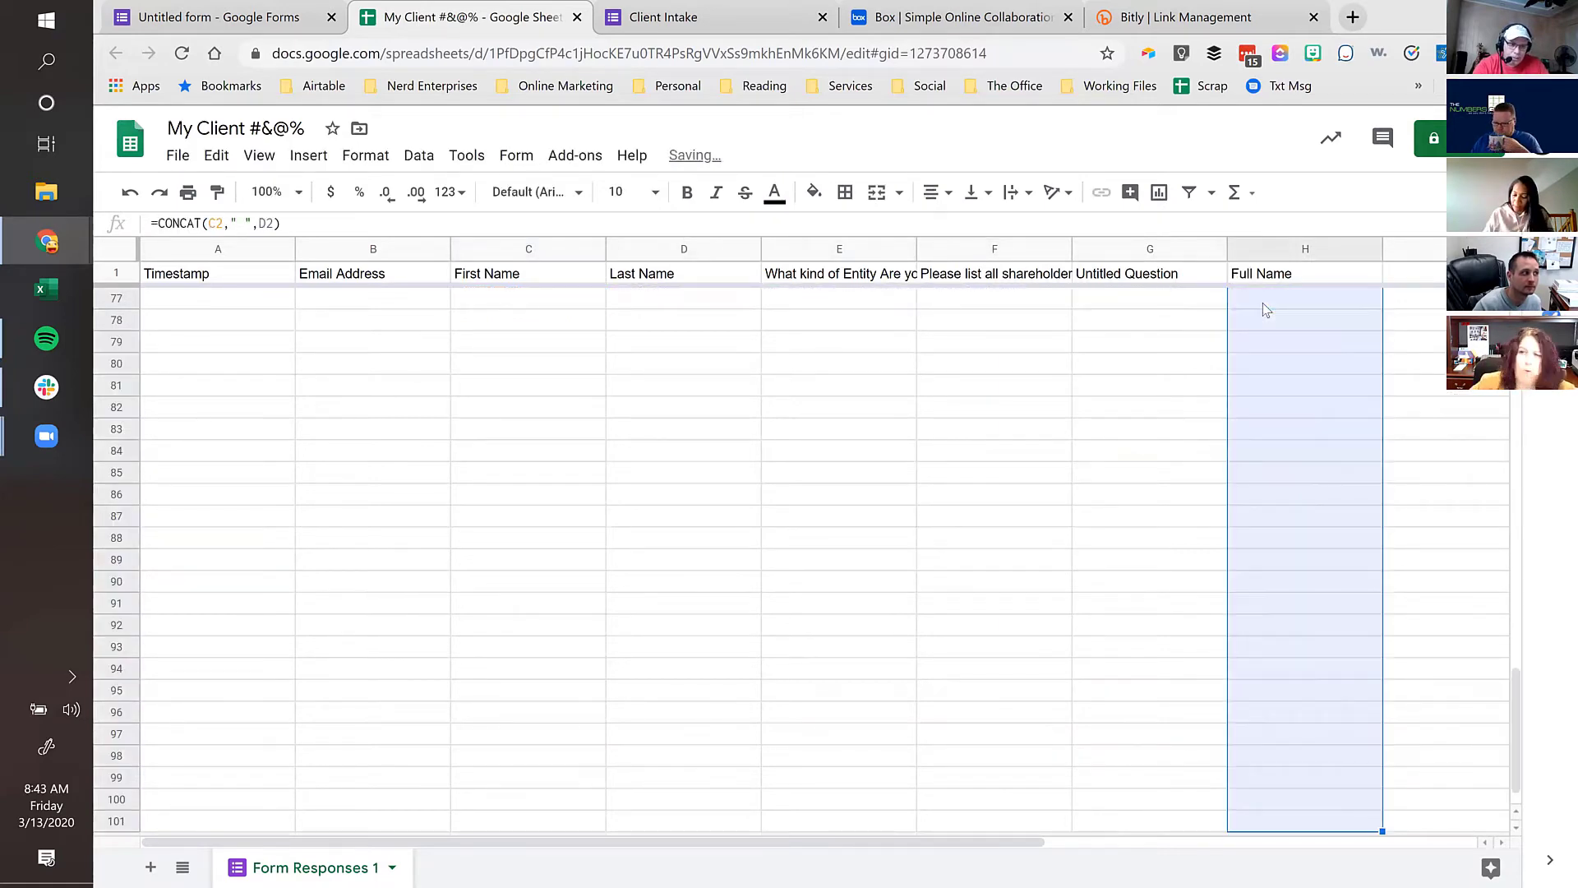
key("ctrl+v")
key("ctrl+Up")
key("Down")
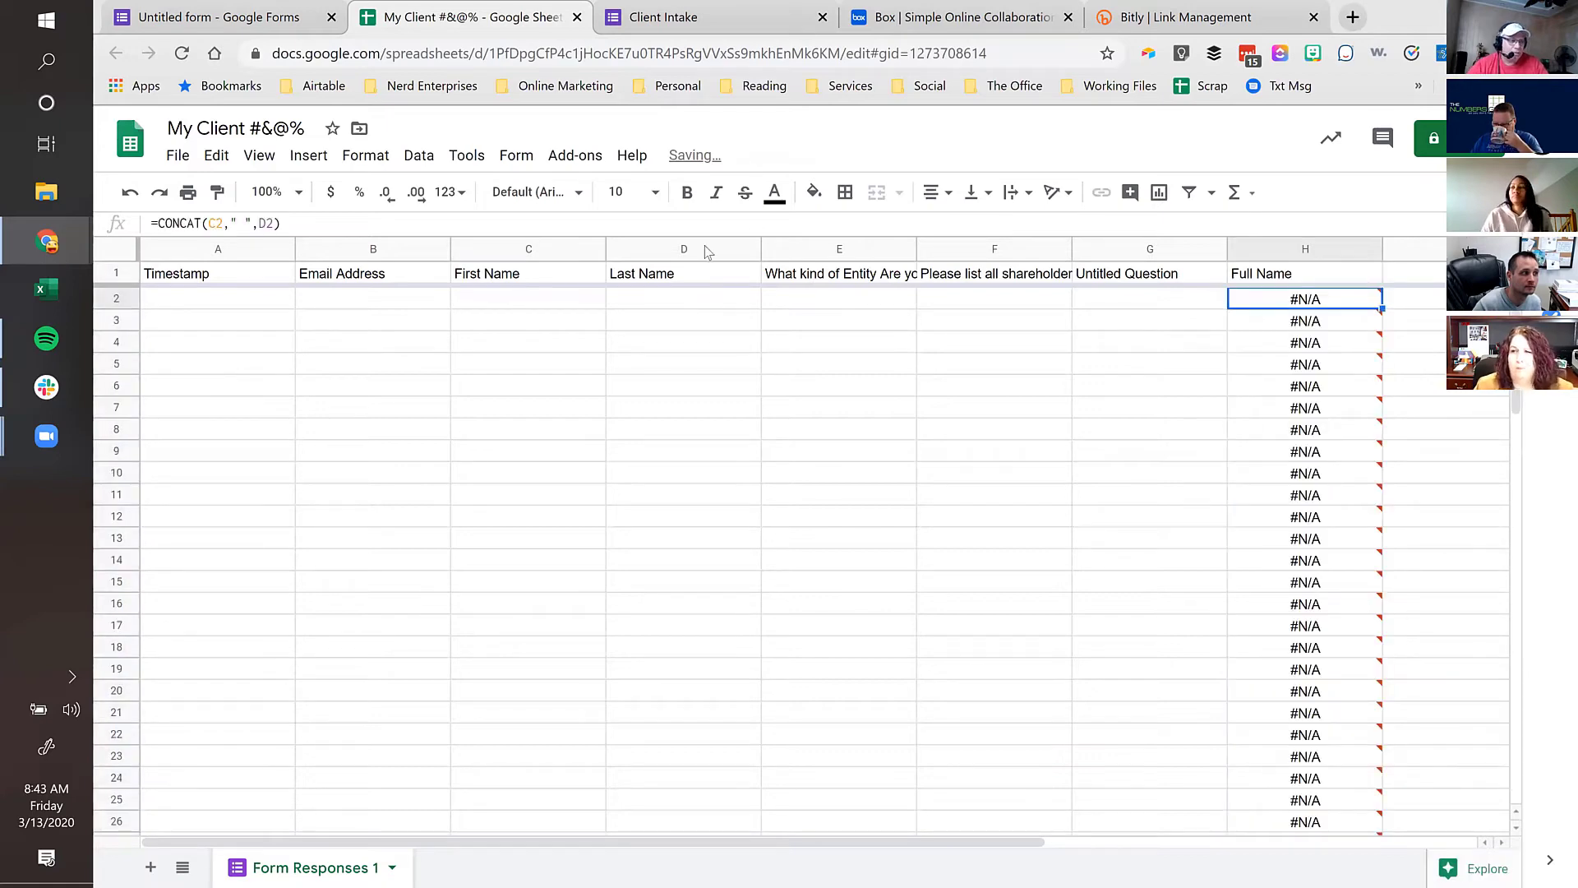
Clear the copied formulas from H3:H101 so only H2 keeps the formula
left_click(519, 301)
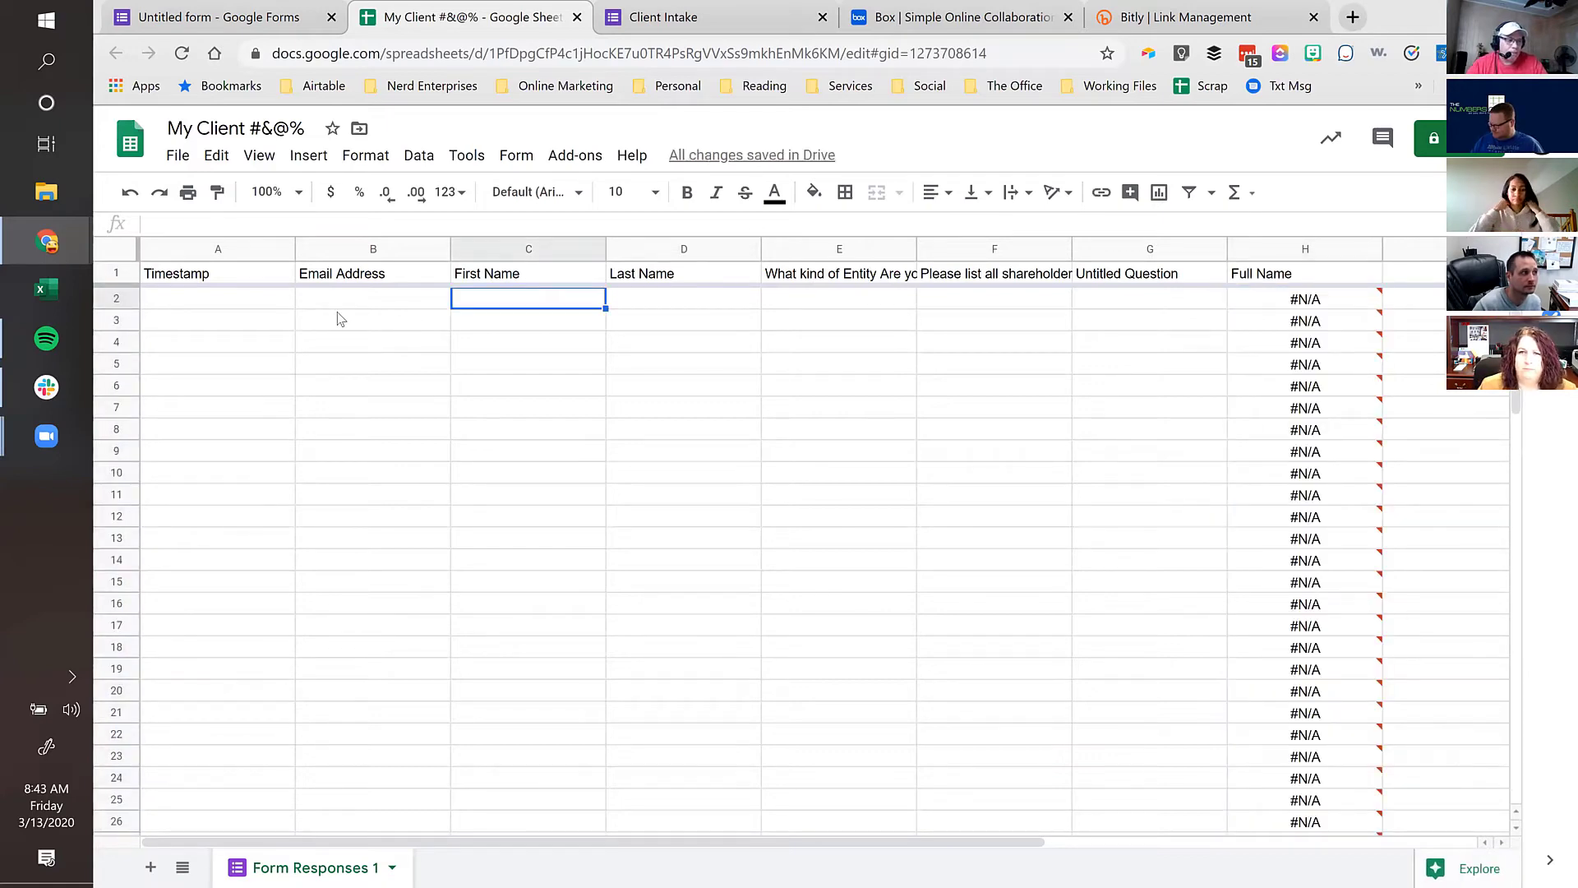
left_click(1307, 306)
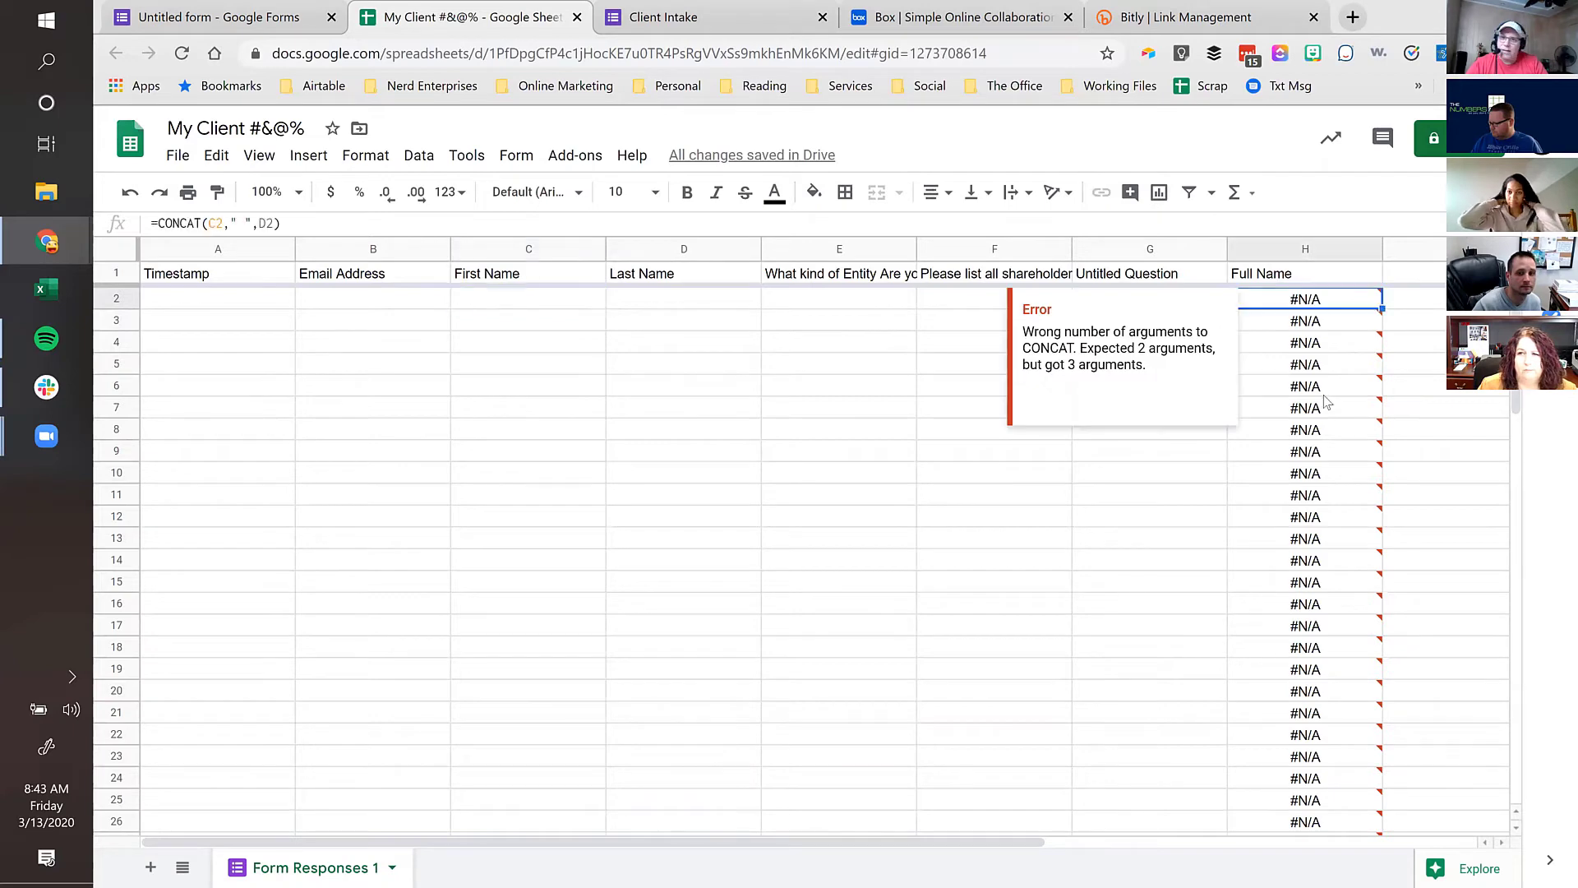
left_click(1268, 326)
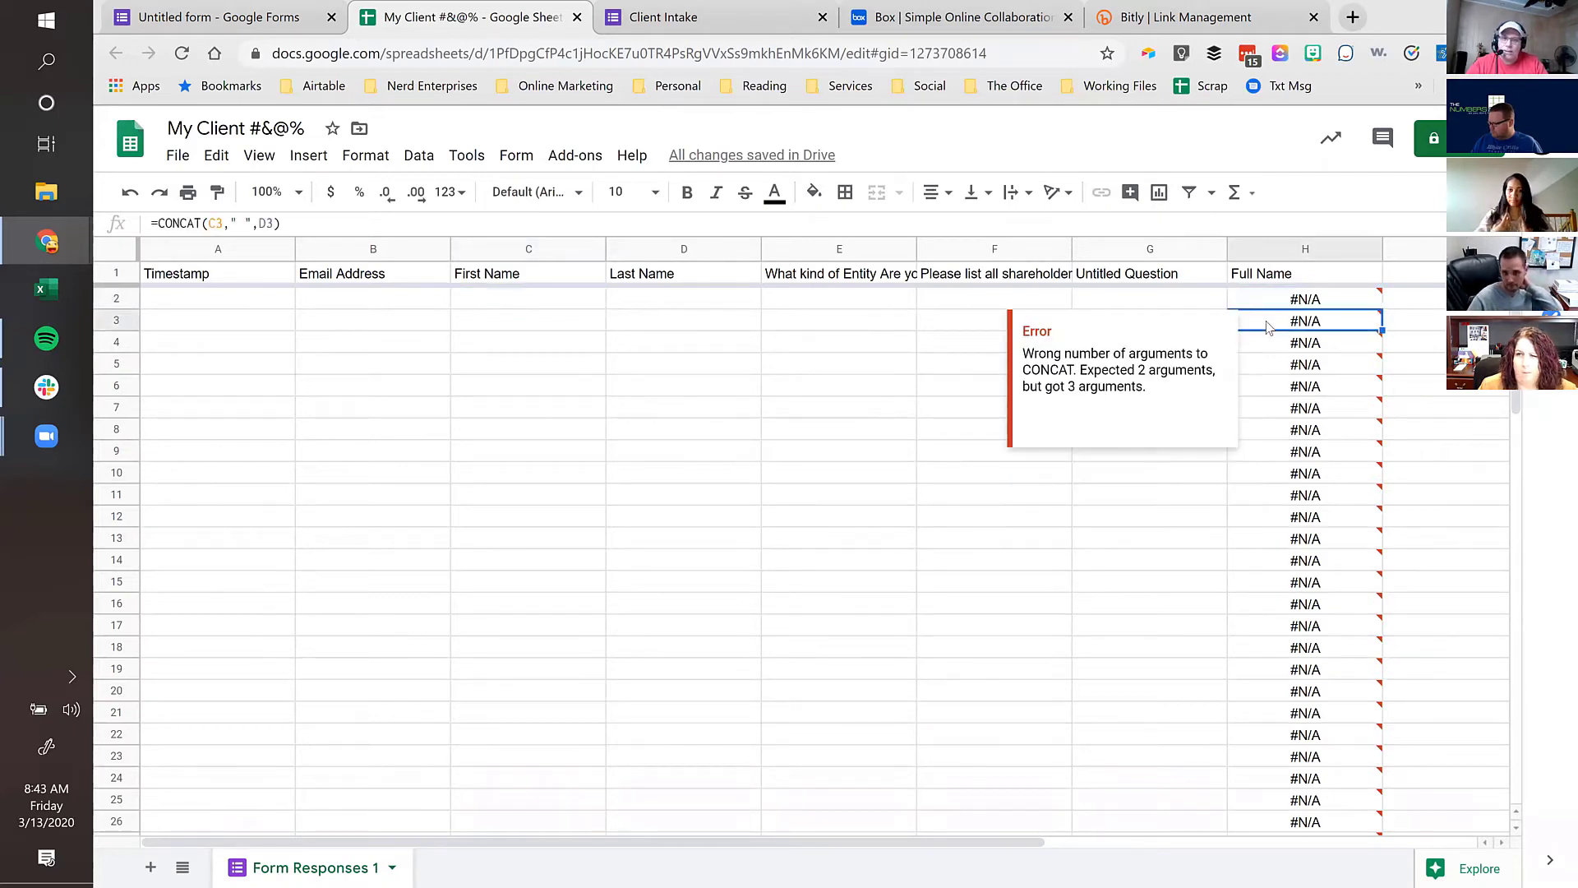
type("z")
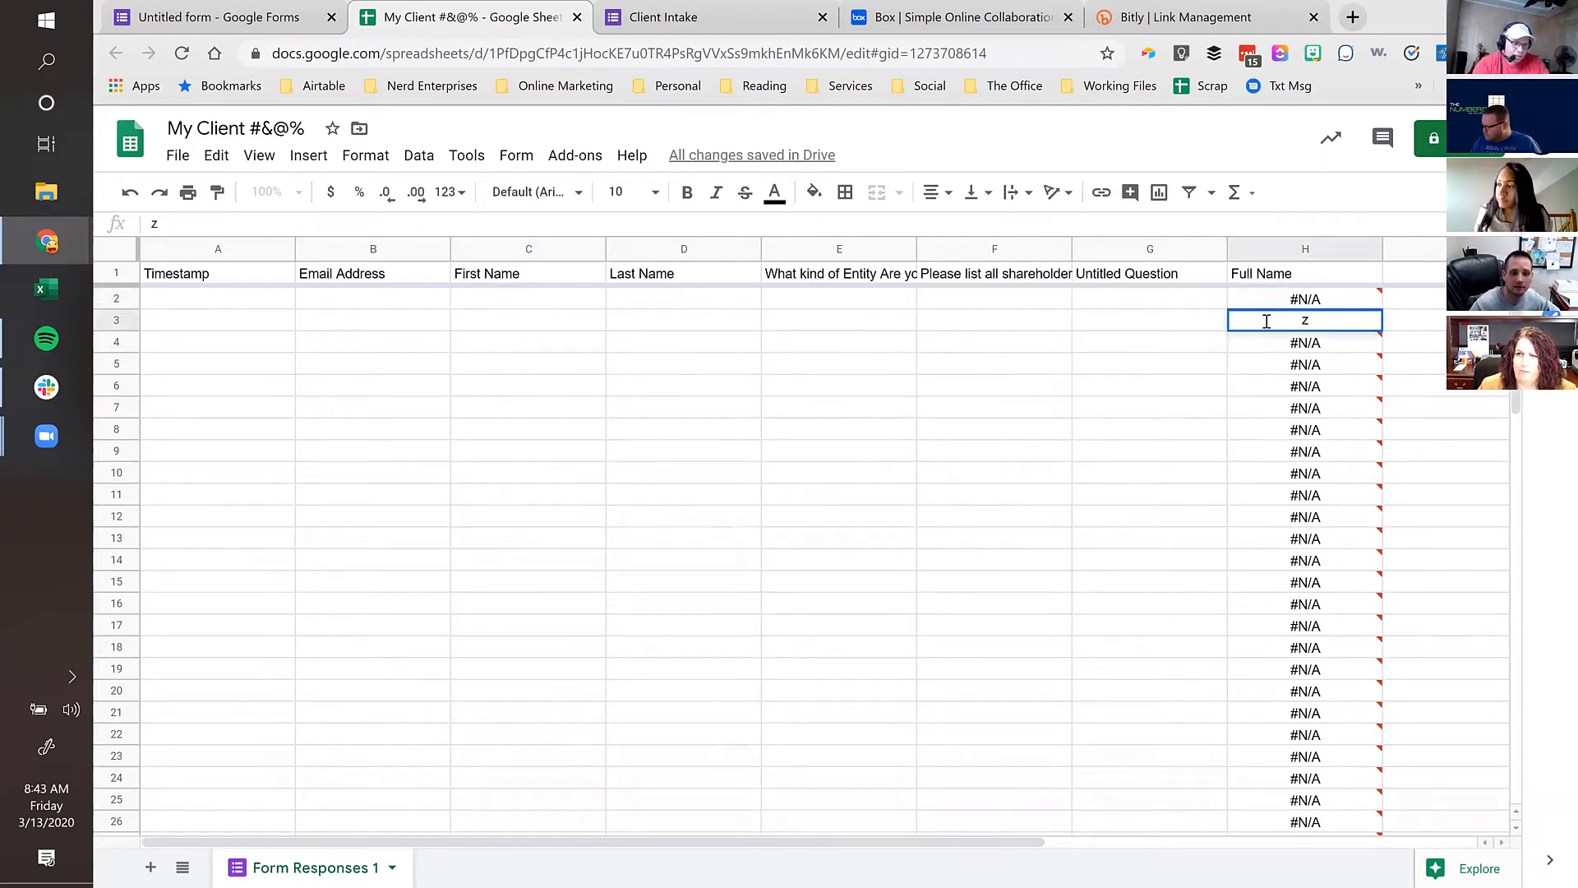
key("ctrl+shift+Down")
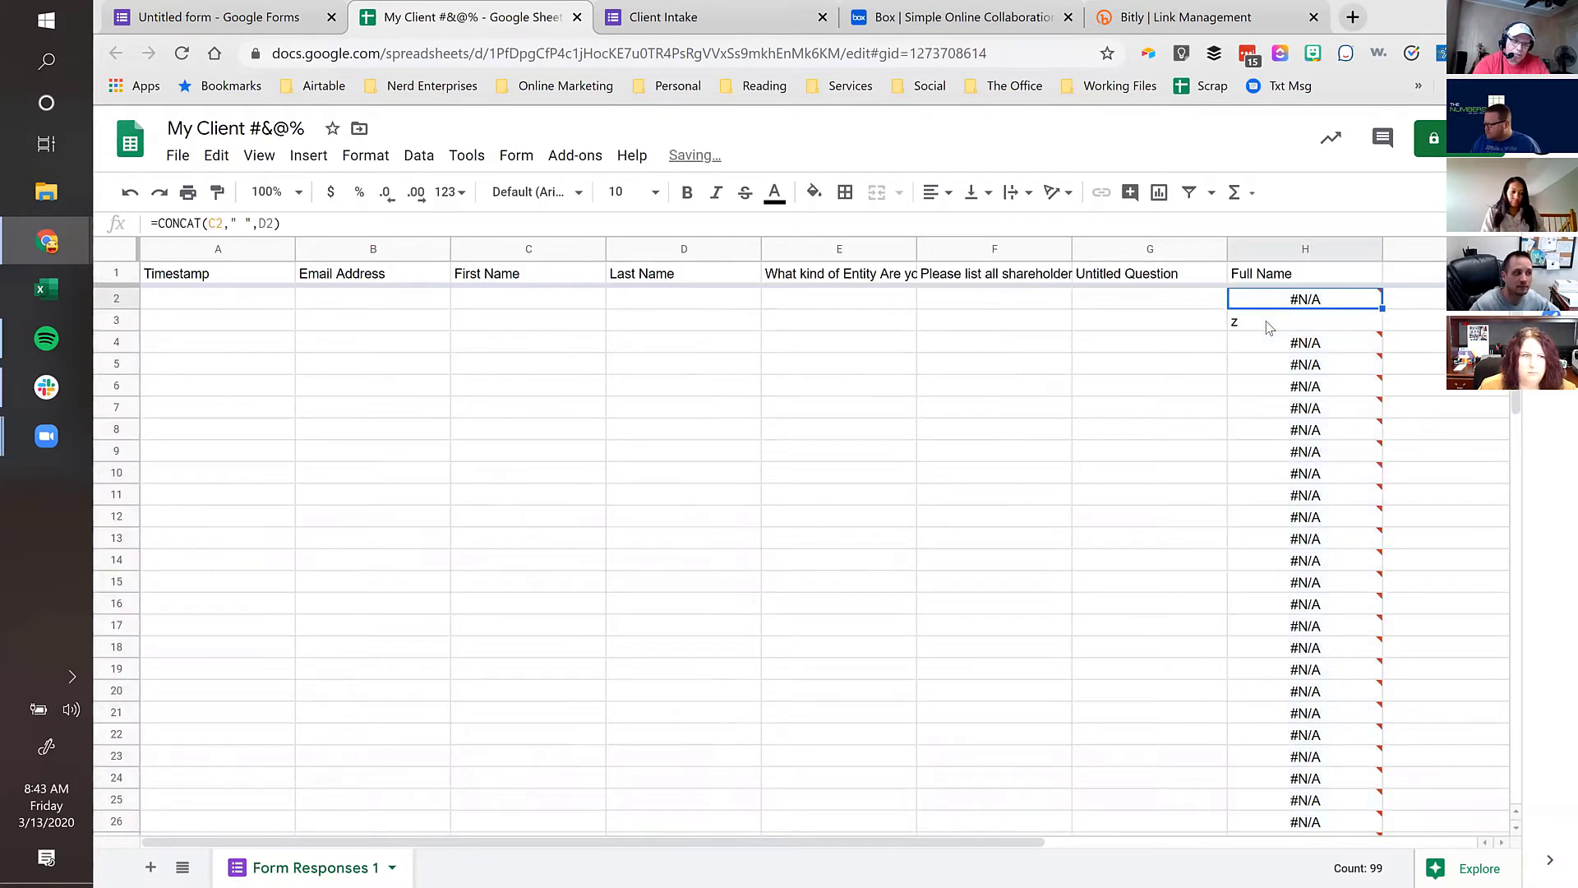
key("Delete")
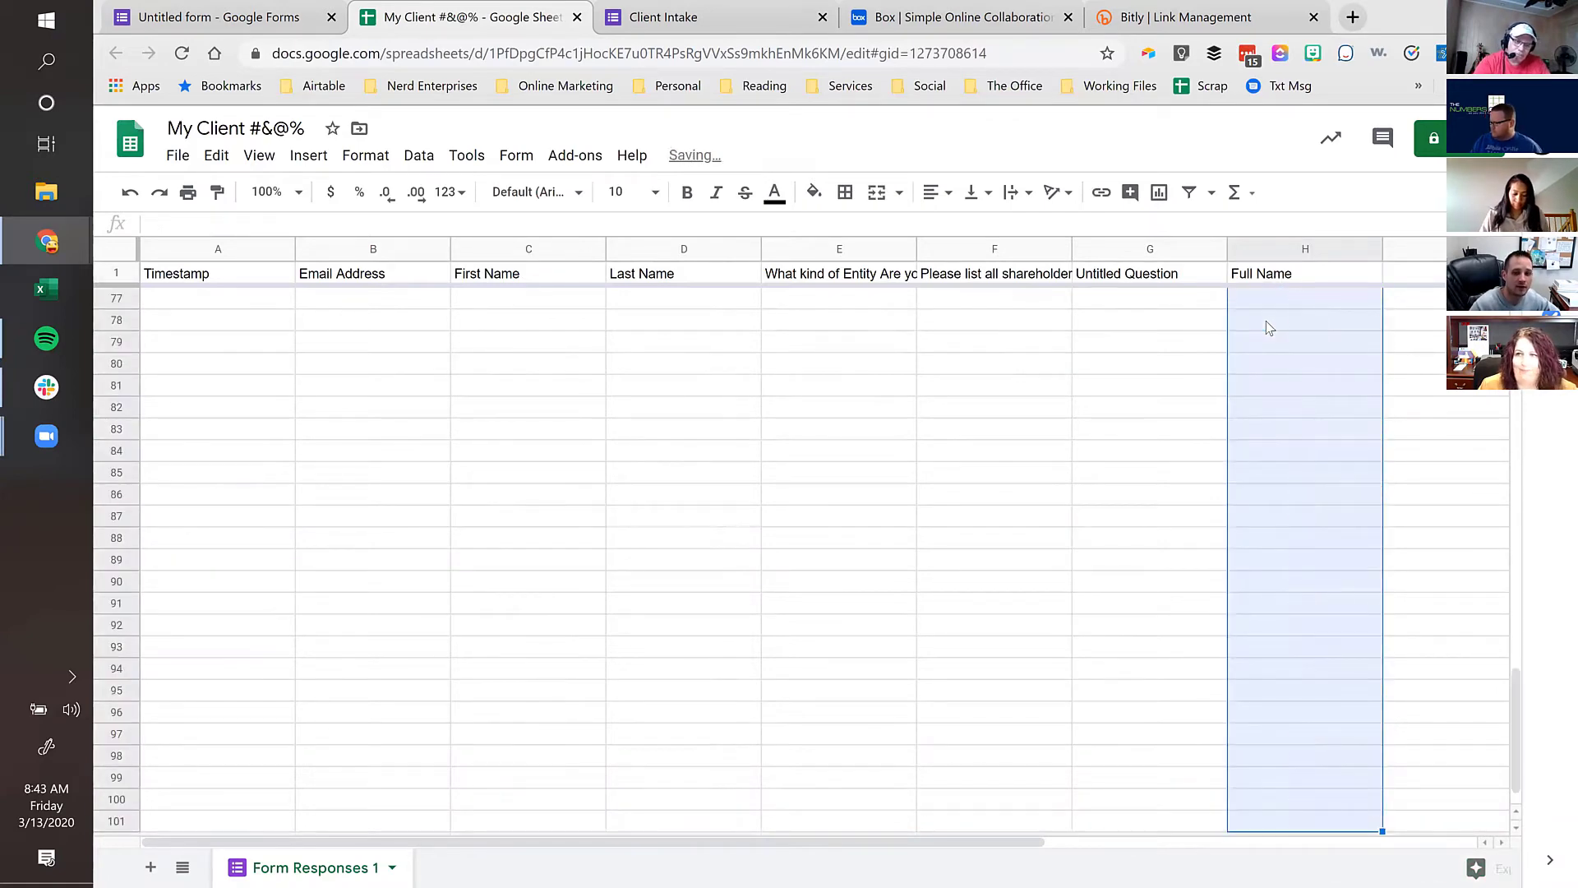
key("ctrl+Up")
key("Down")
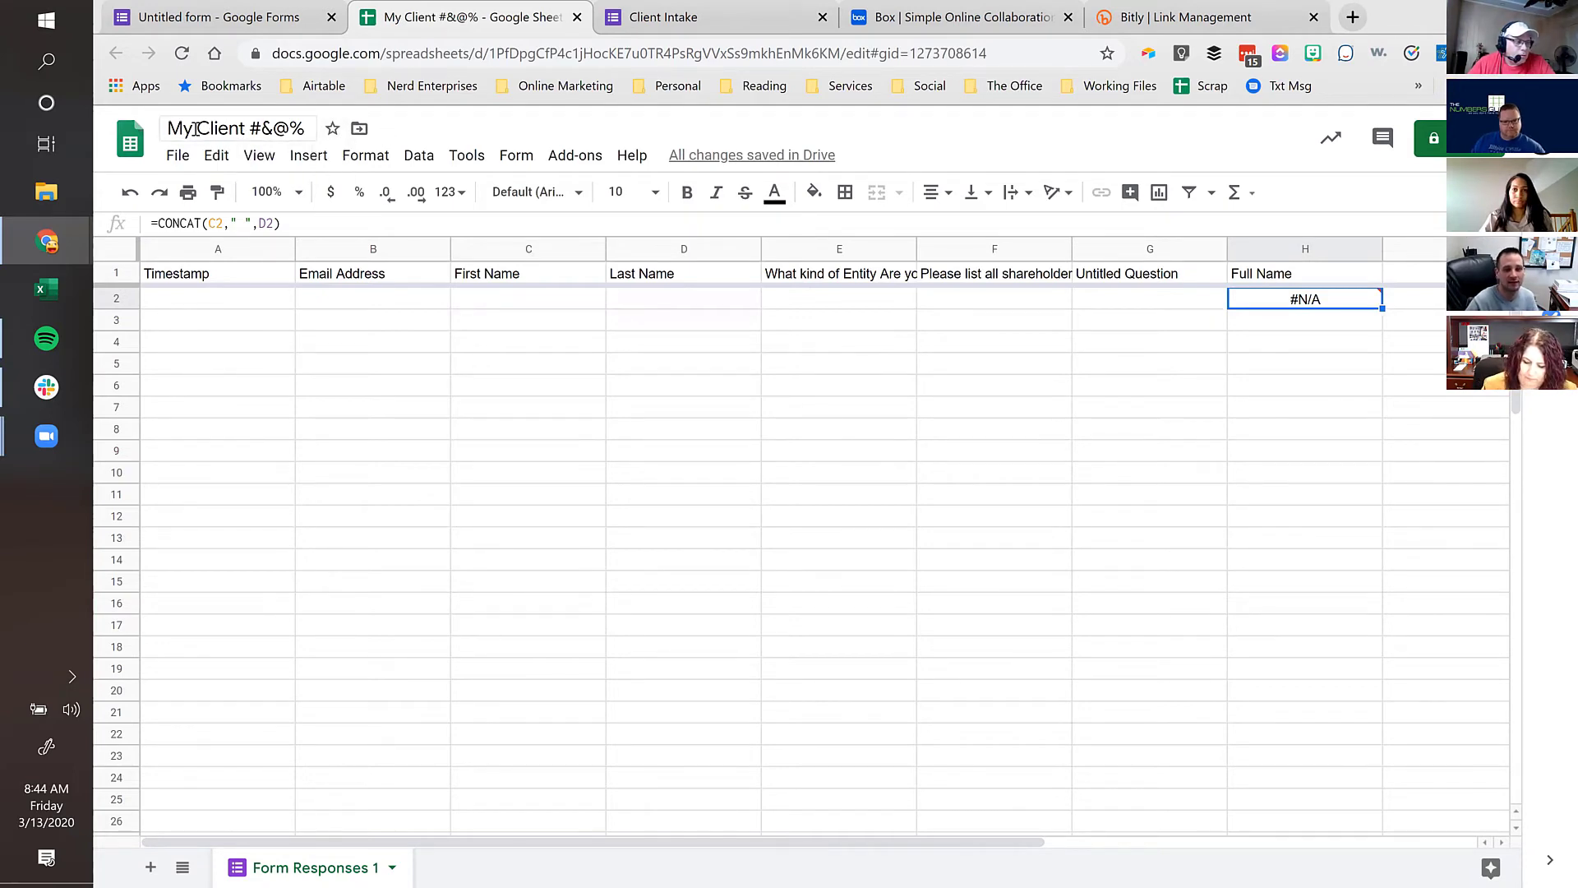
left_click(359, 129)
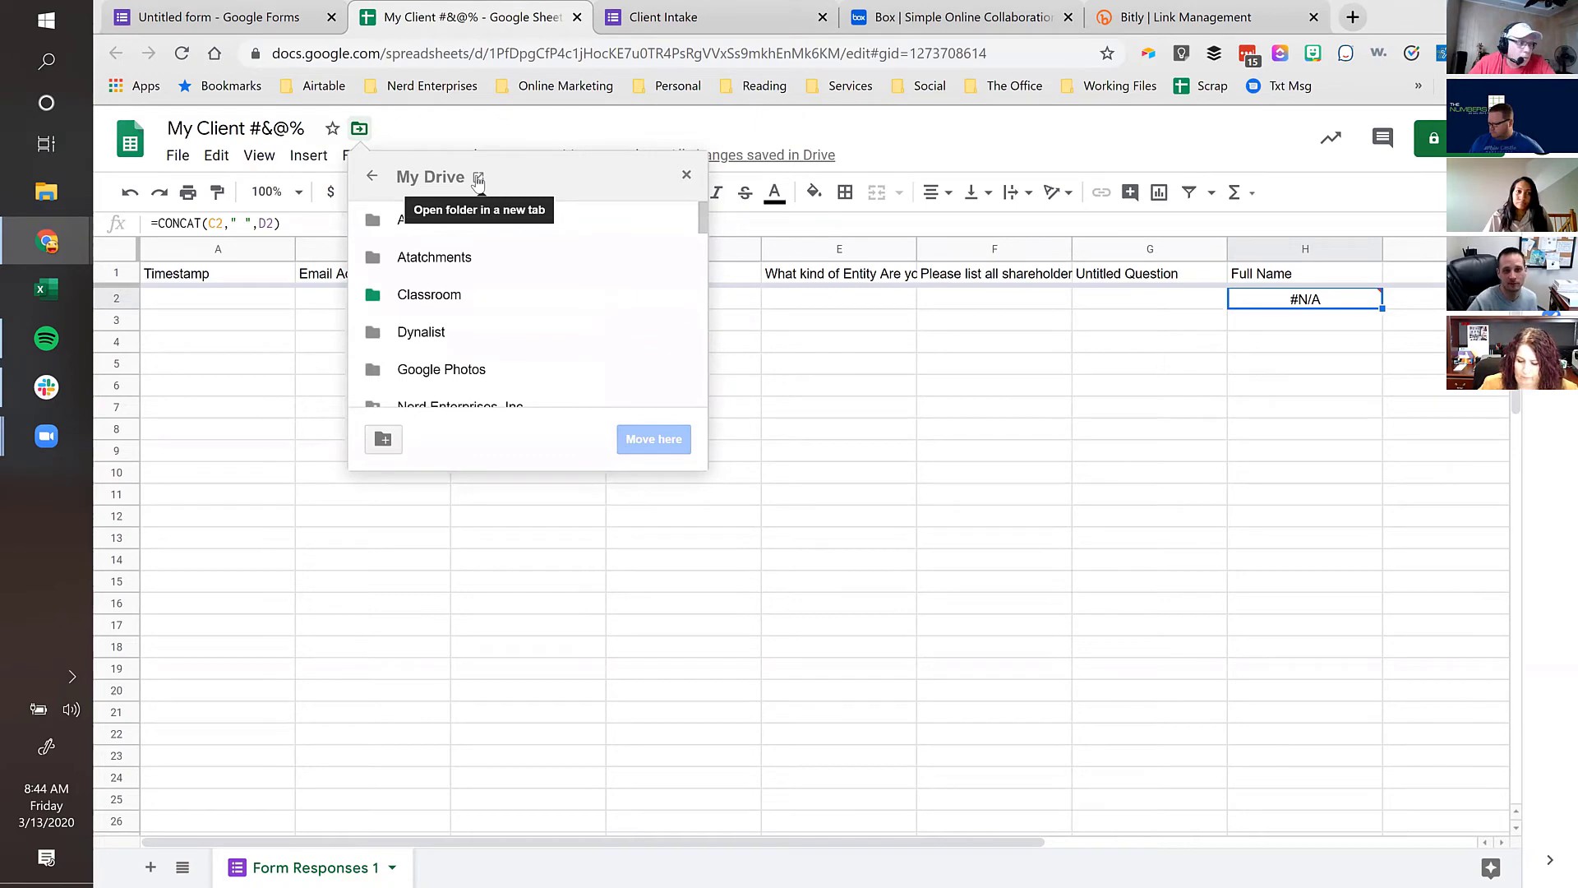
left_click(197, 15)
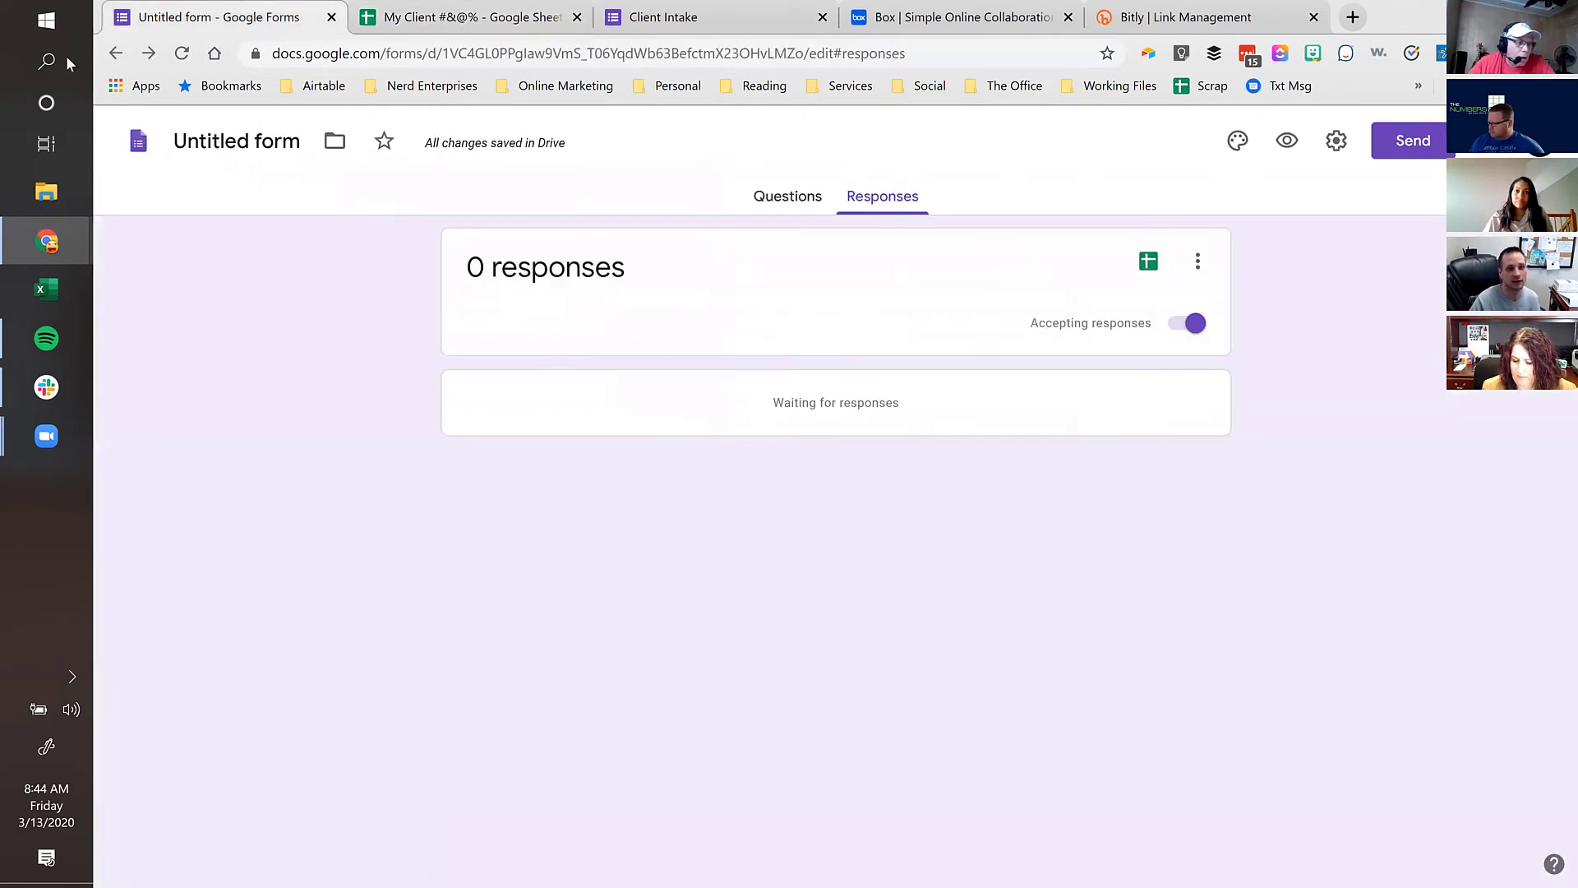
left_click(909, 201)
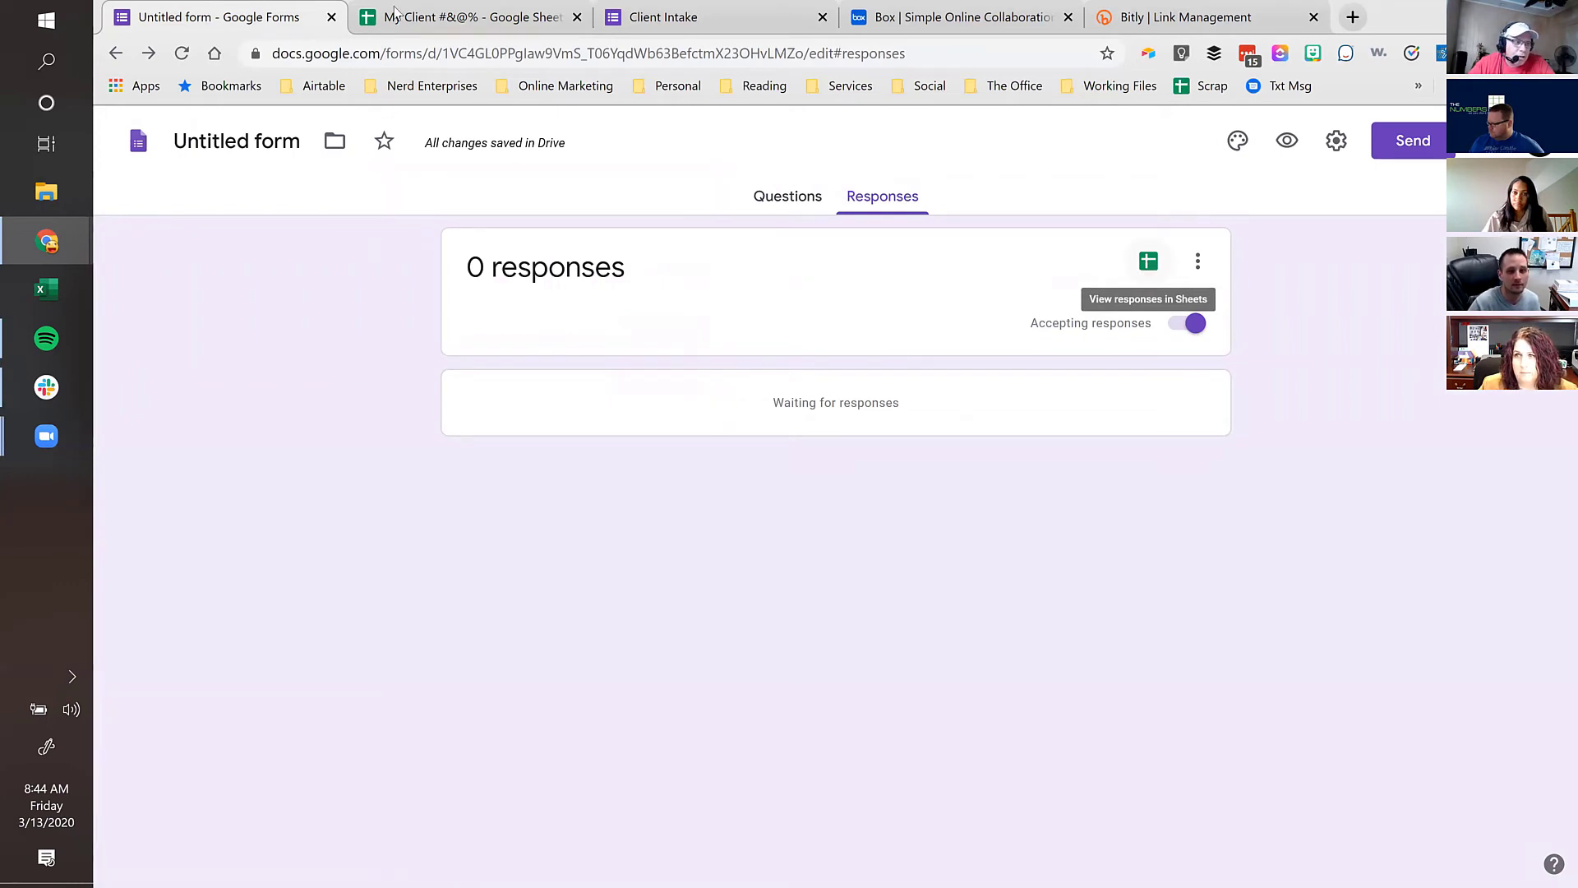
left_click(430, 18)
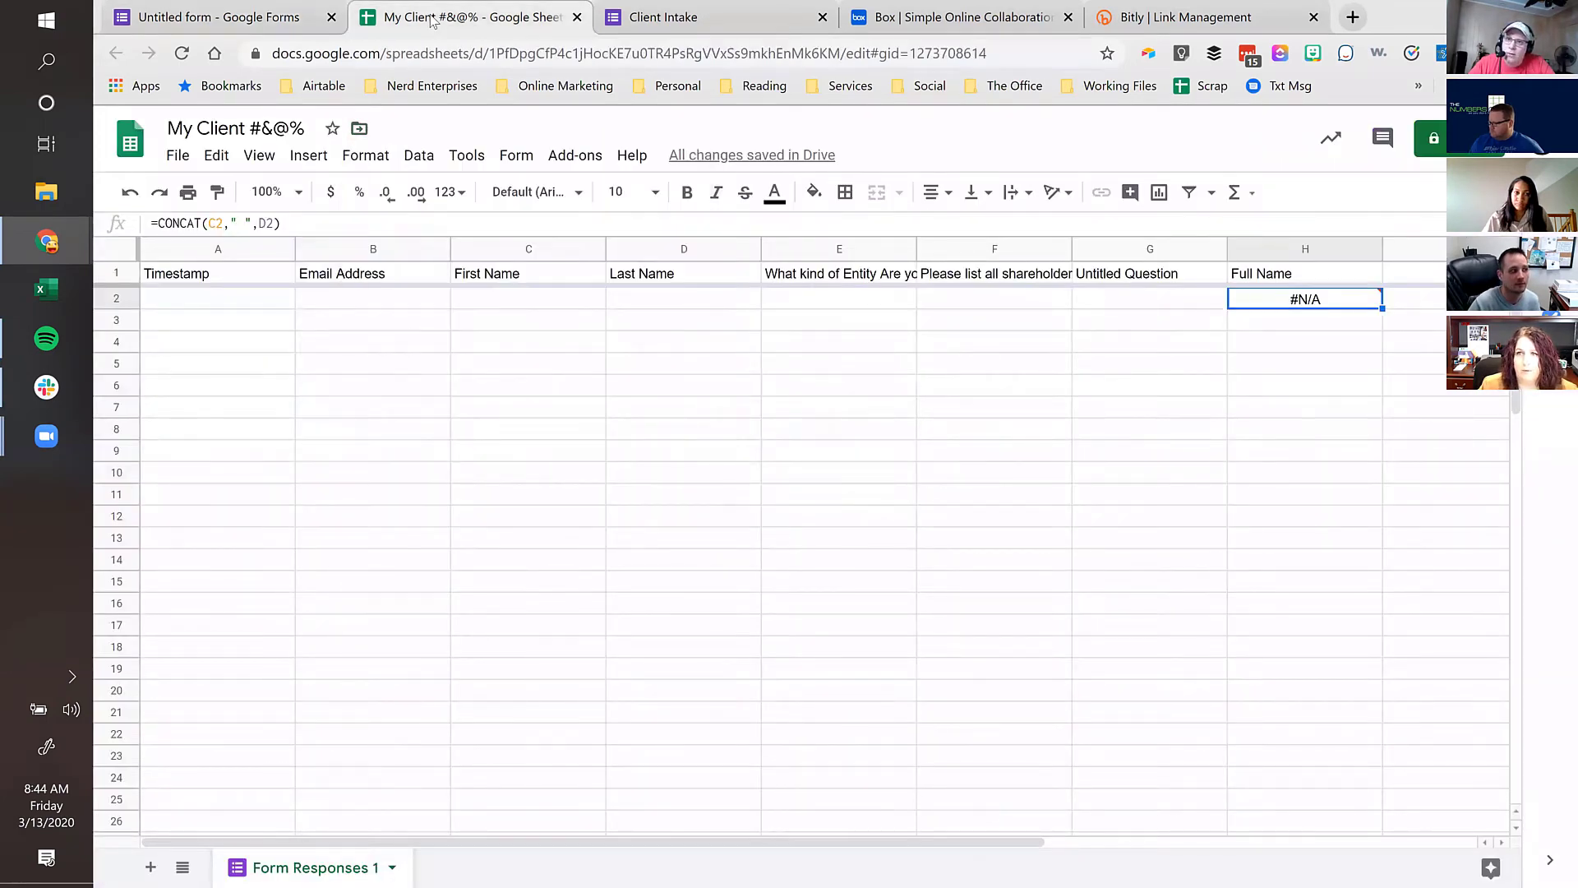
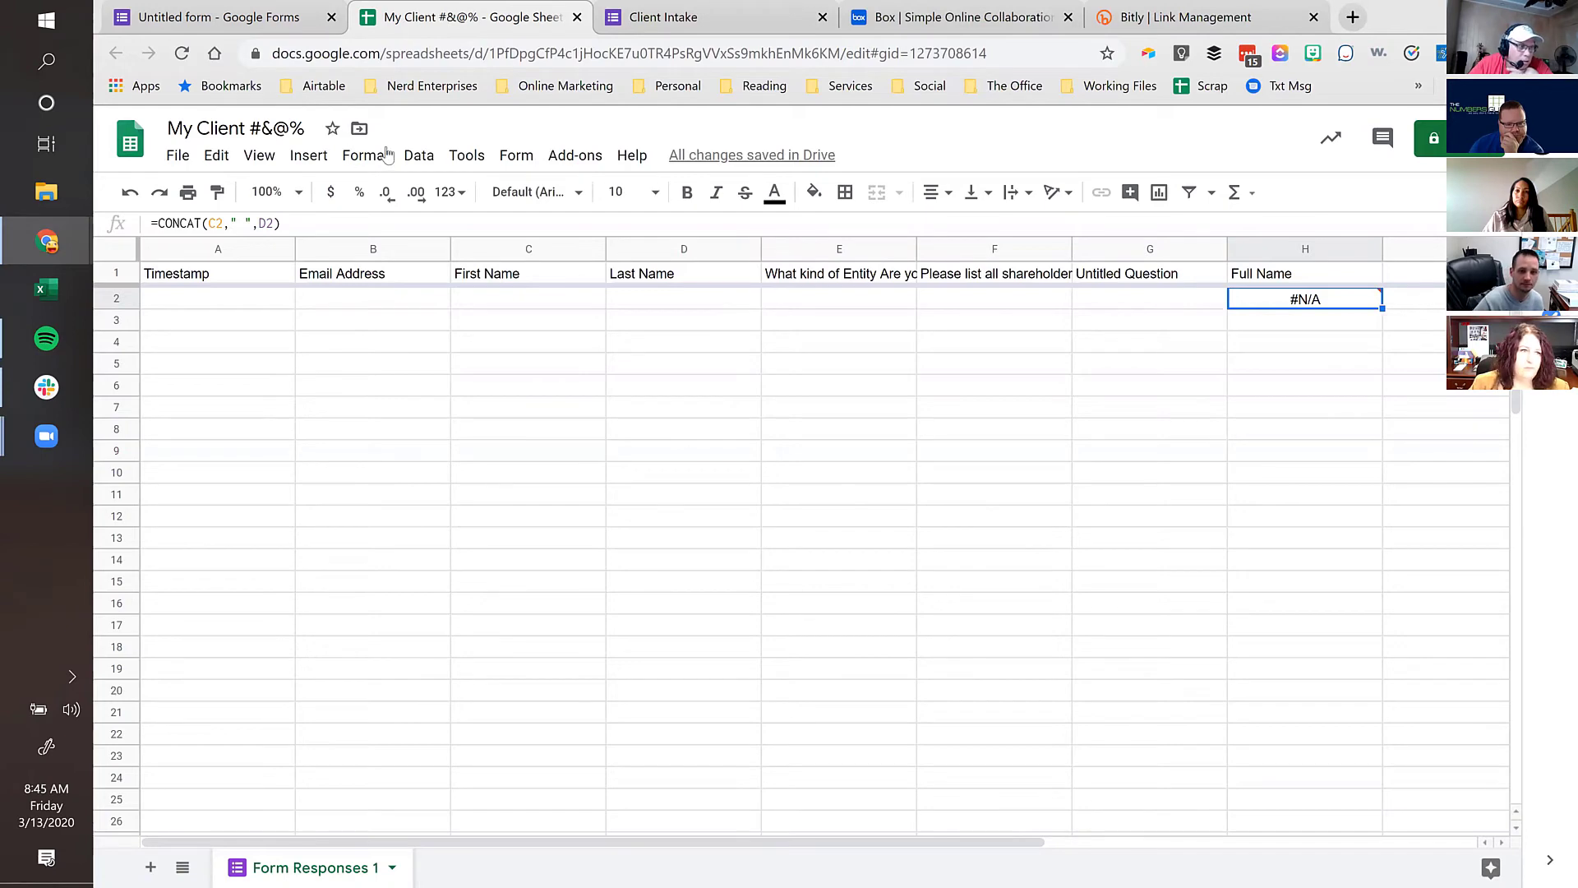
Browse My Drive folders in the Move dialog, cancel without moving the spreadsheet, and return to the Untitled form
left_click(359, 129)
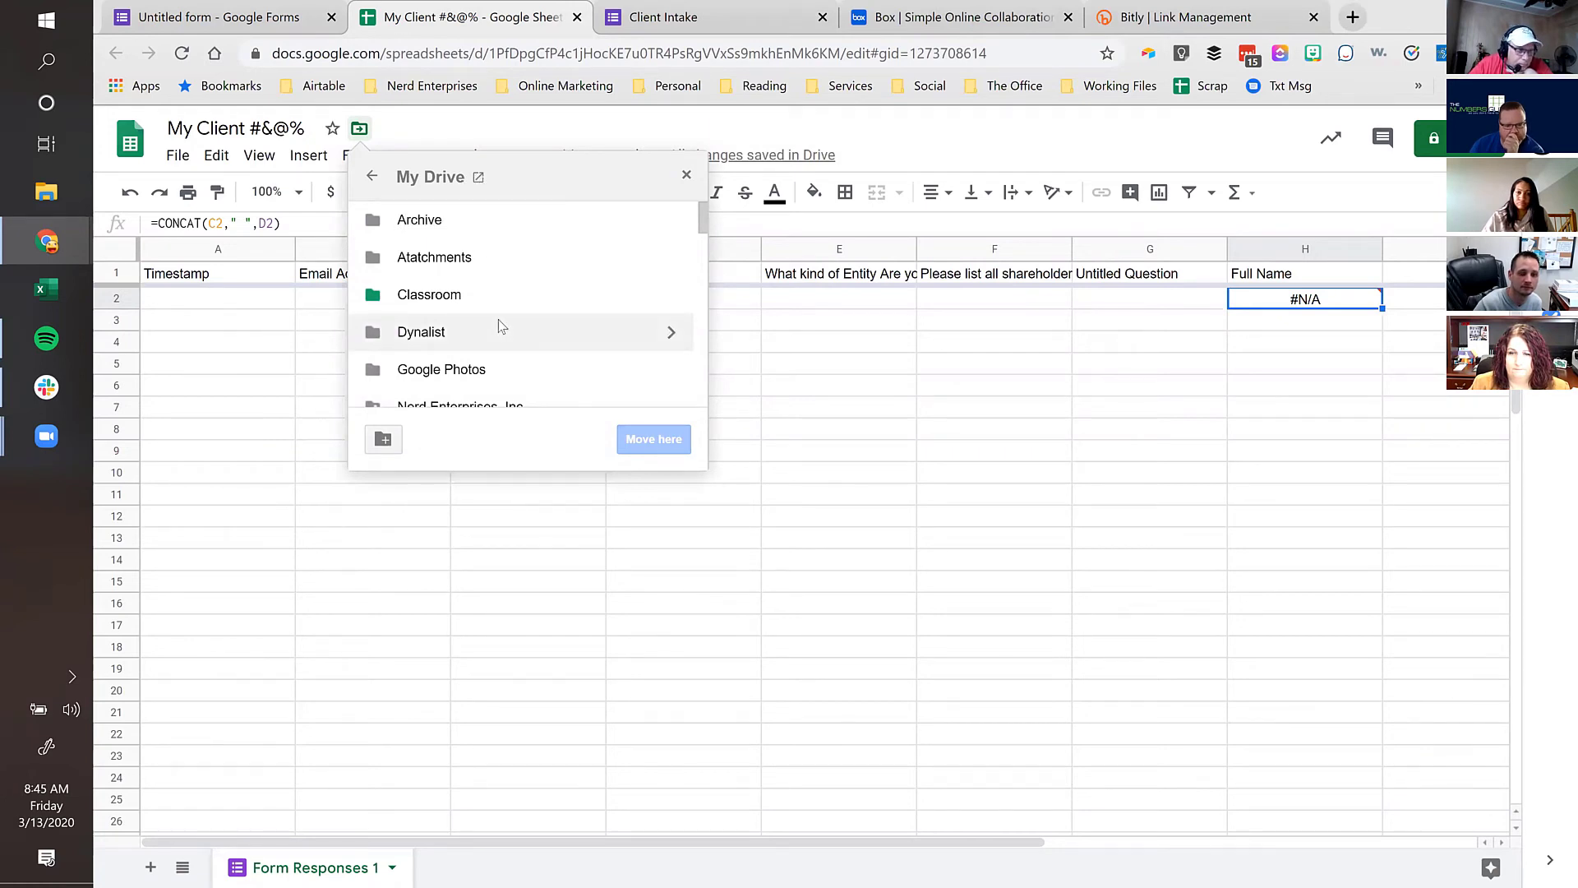
scroll(498, 327, "down", 10)
scroll(485, 271, "up", 10)
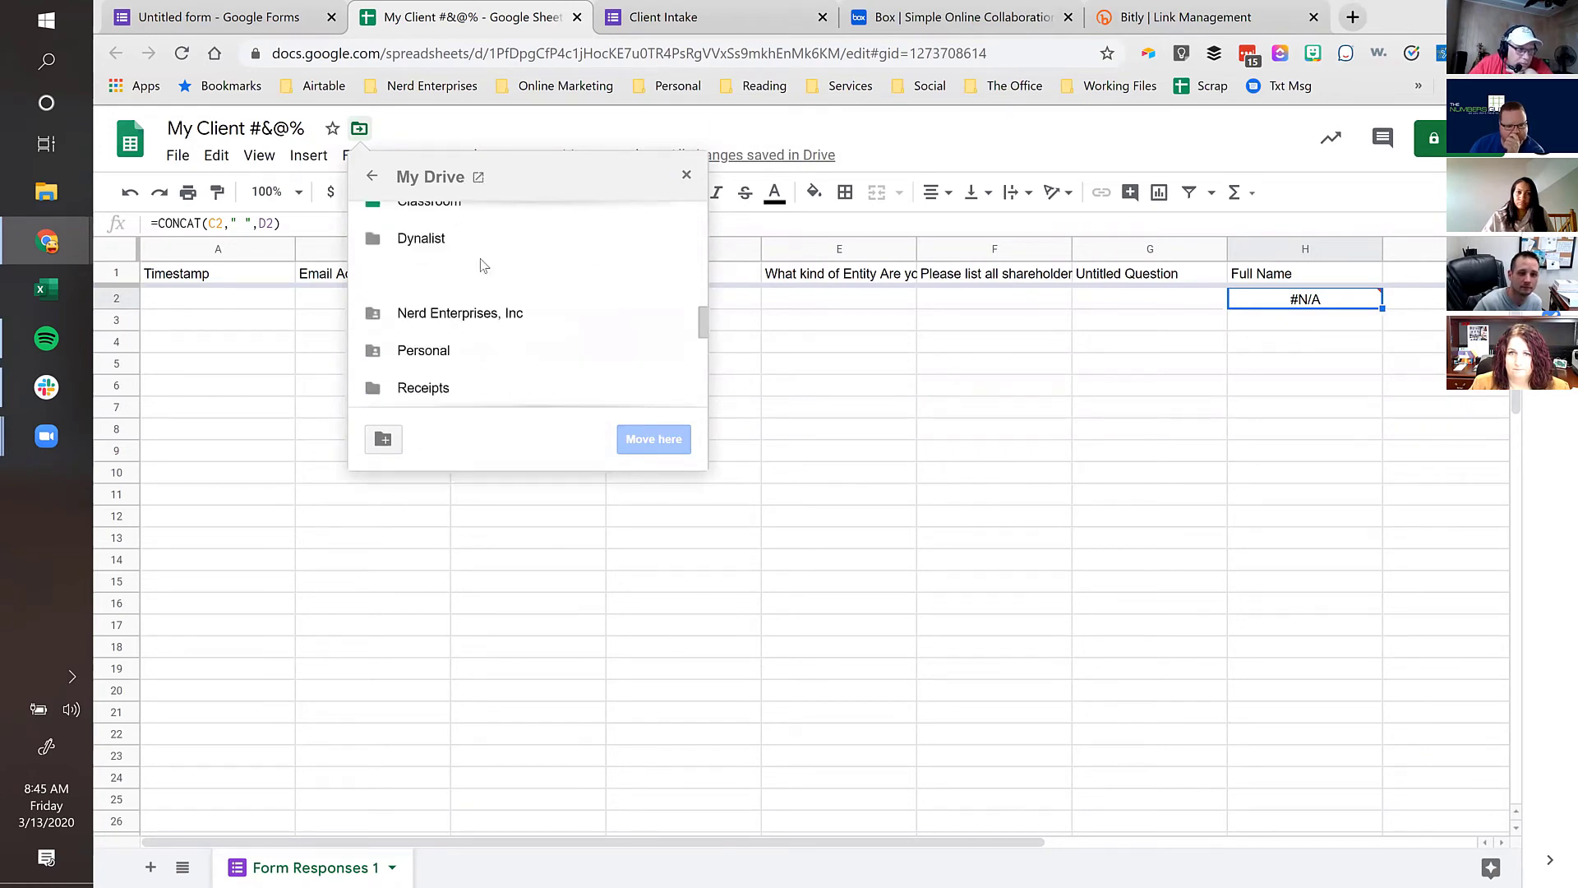
scroll(476, 296, "up", 1)
scroll(509, 320, "down", 1)
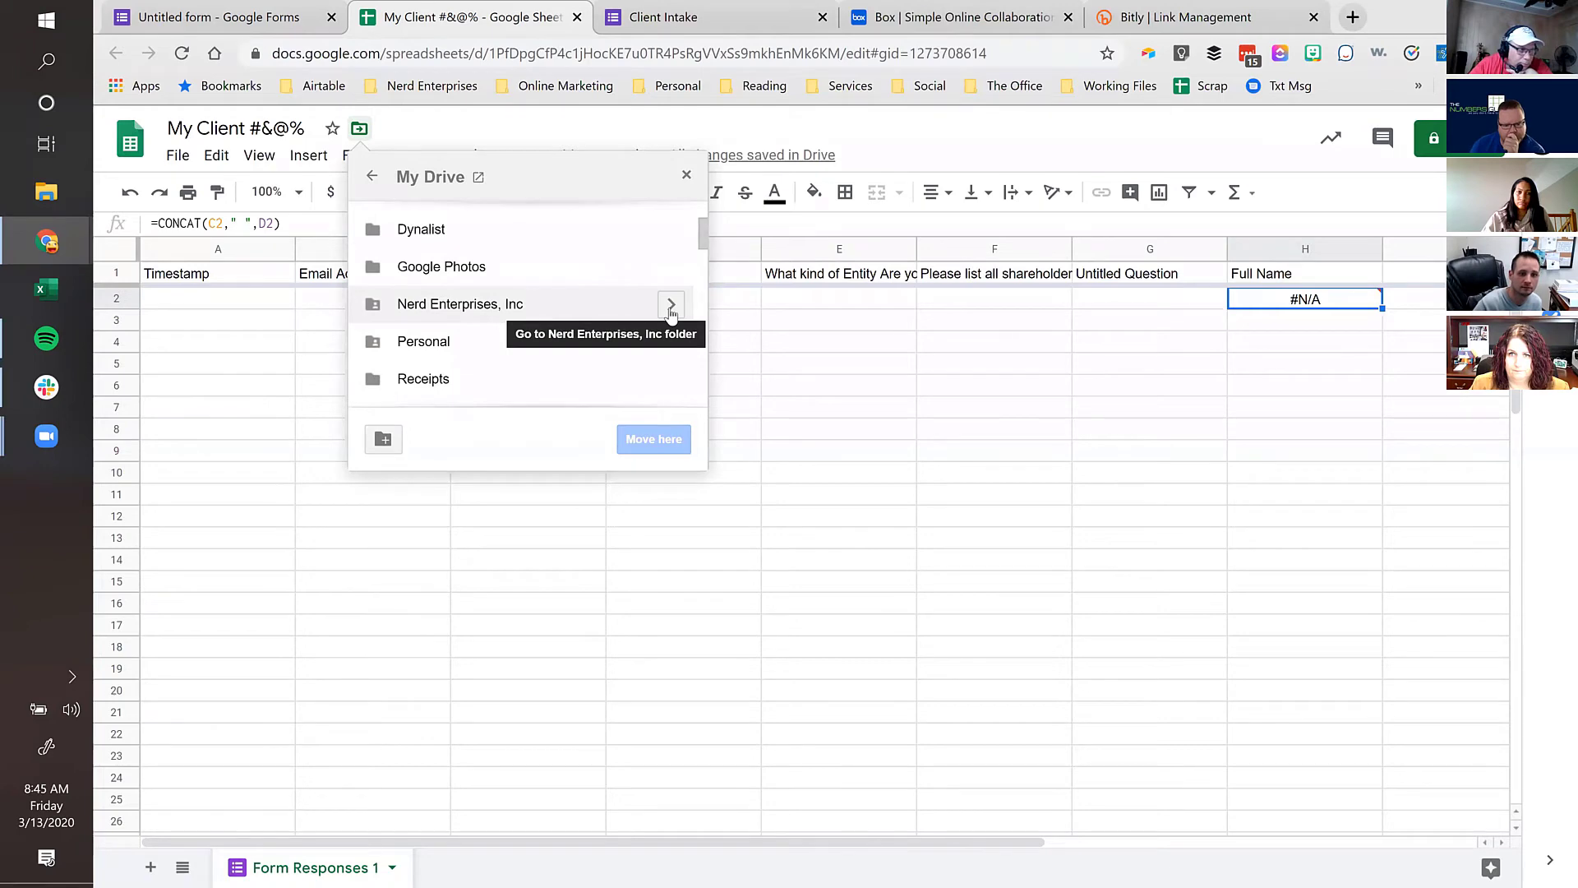
left_click(170, 303)
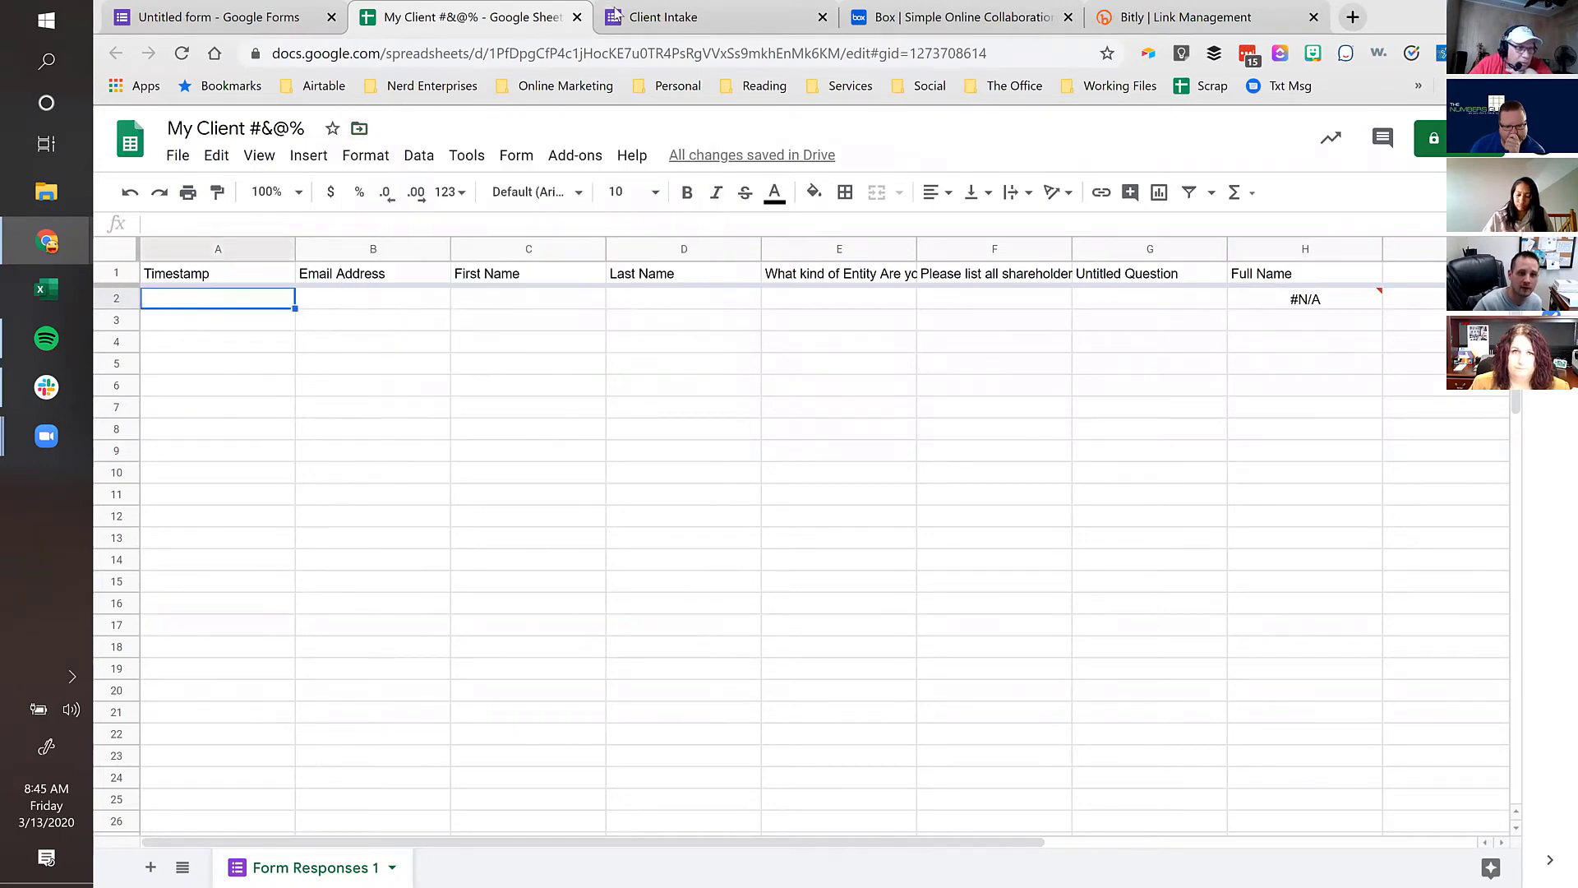
left_click(211, 16)
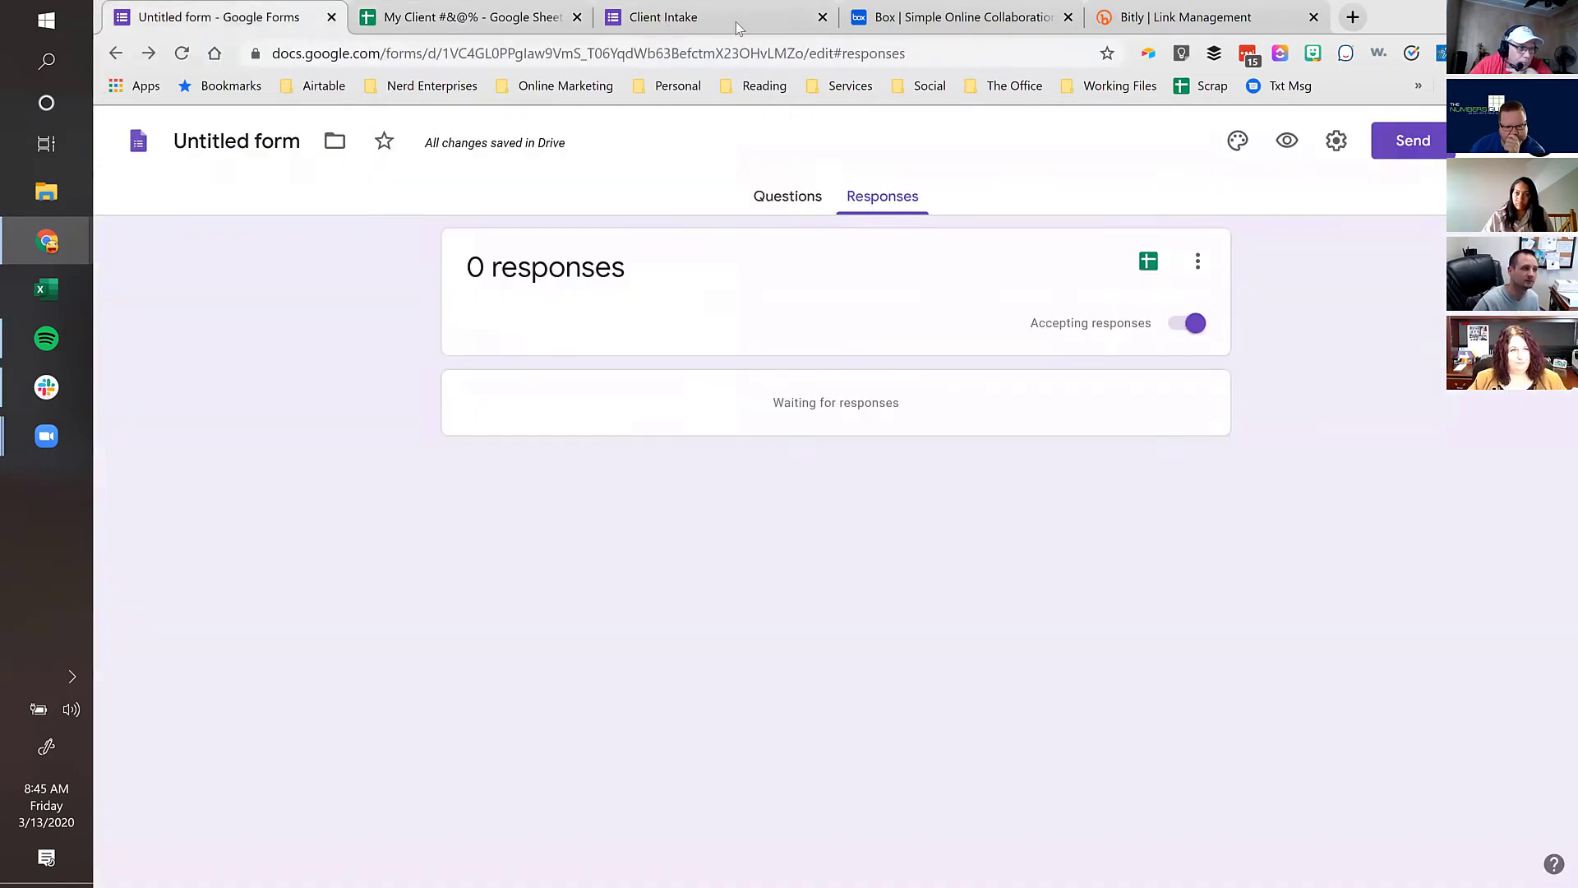
Bring up the live Client Intake form
left_click(689, 18)
left_click(211, 16)
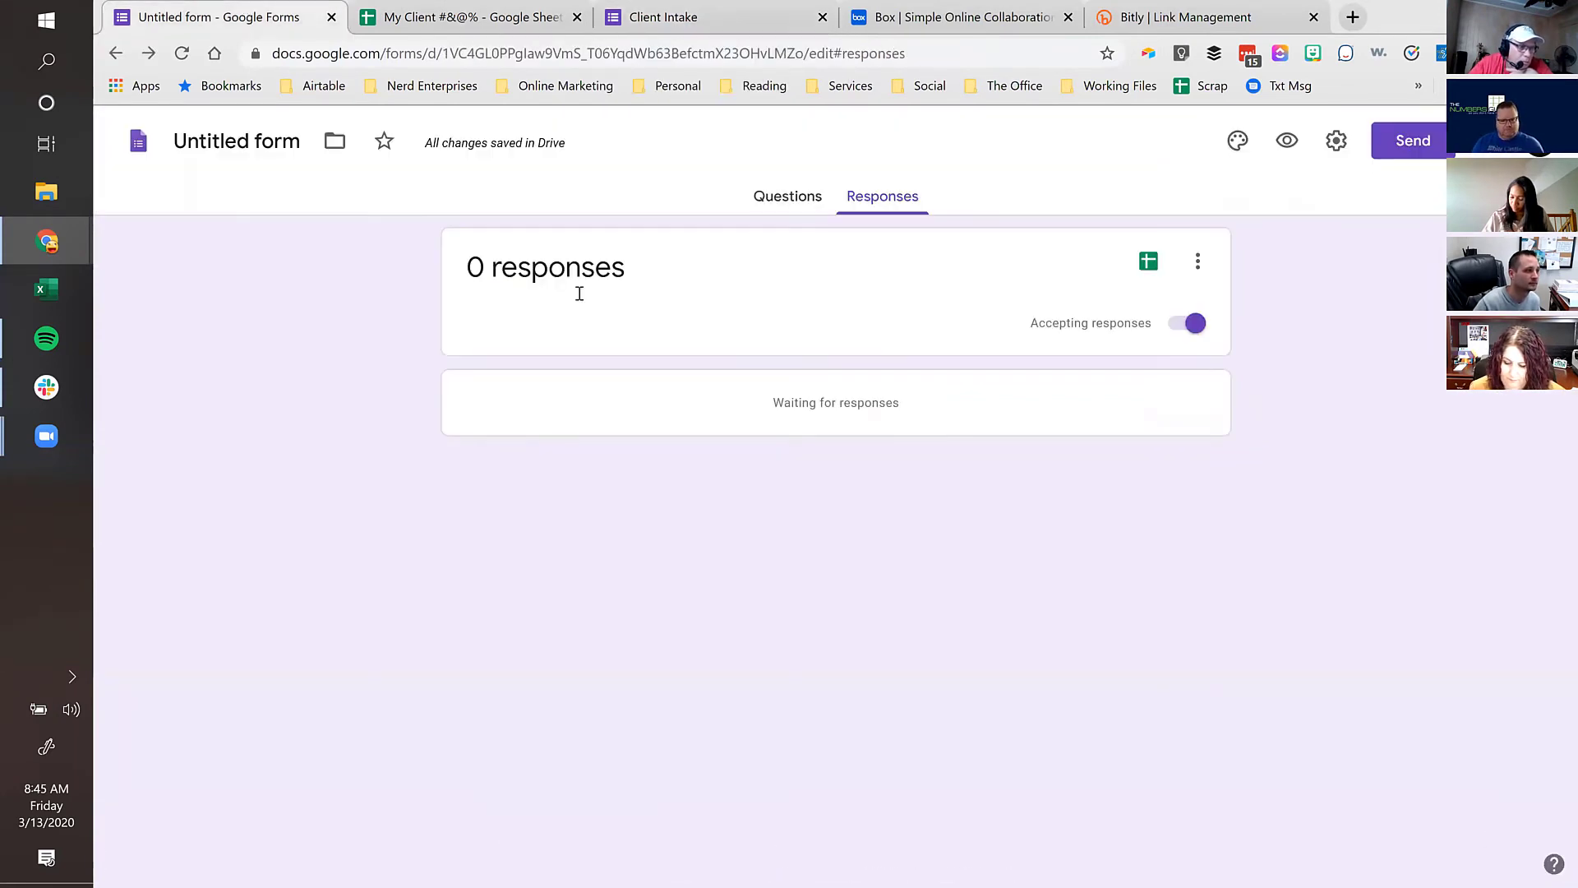
left_click(622, 11)
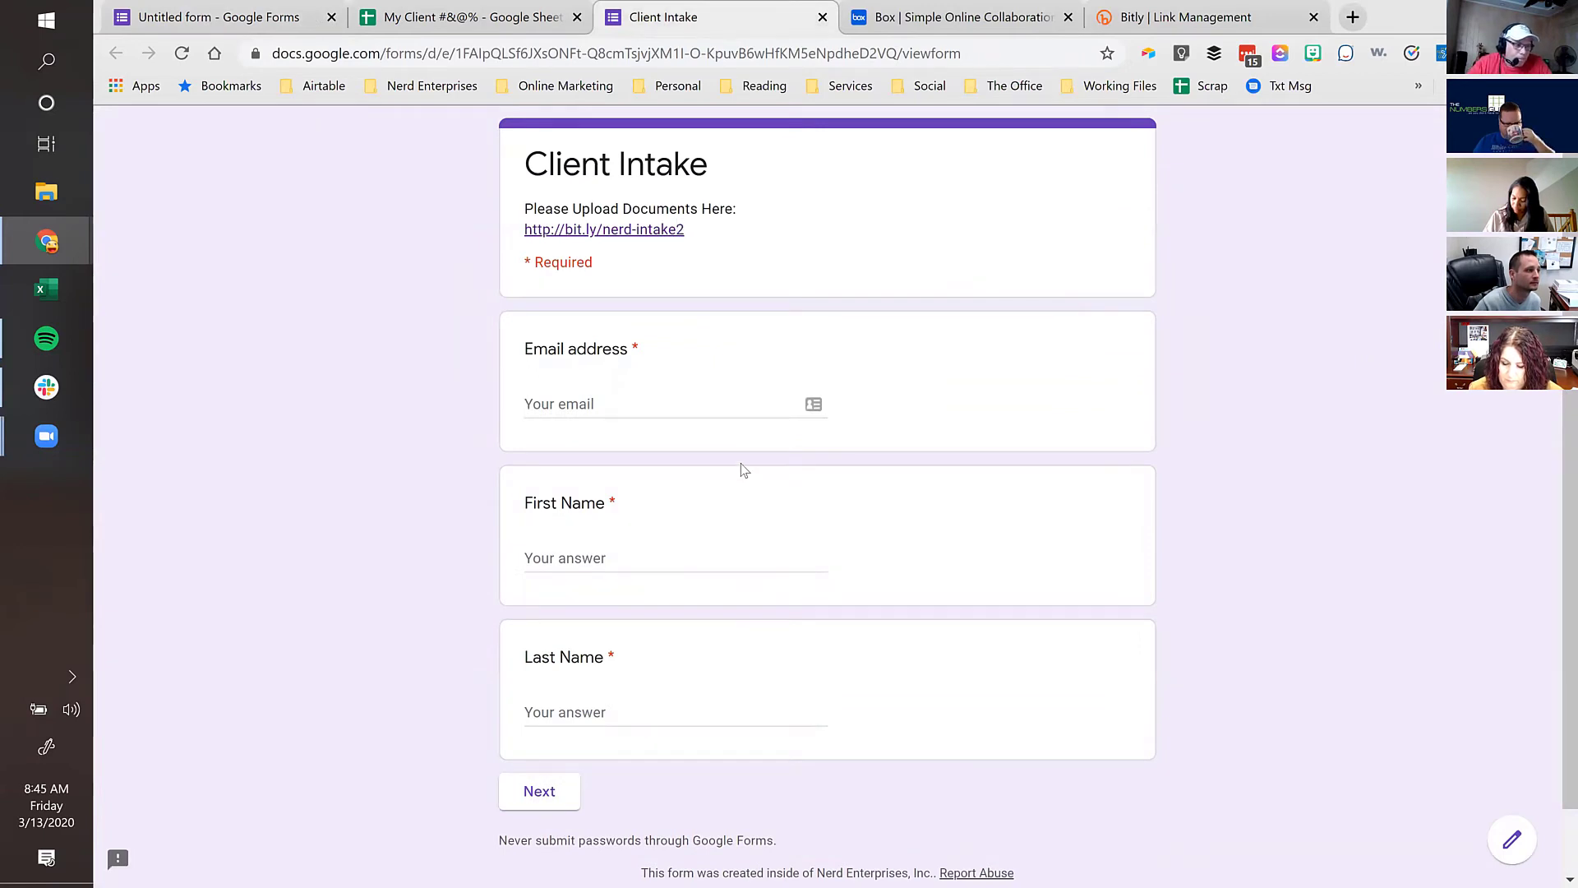
scroll(733, 592, "down", 1)
scroll(687, 509, "up", 1)
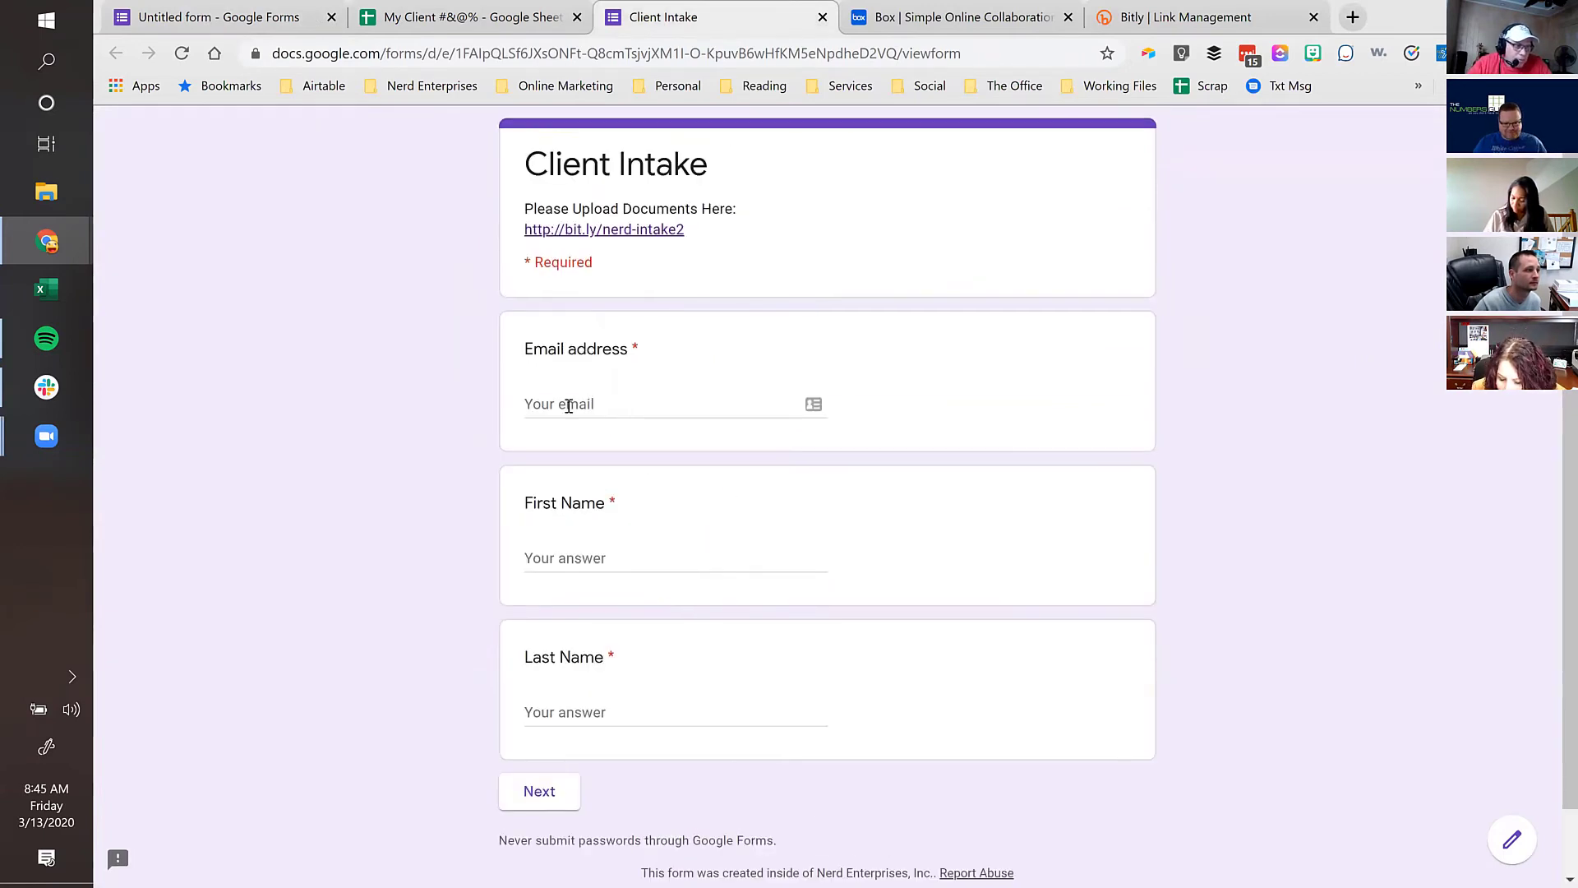
Enter the respondent's email address, first name and last-name initial in the Contact Info fields
left_click(564, 403)
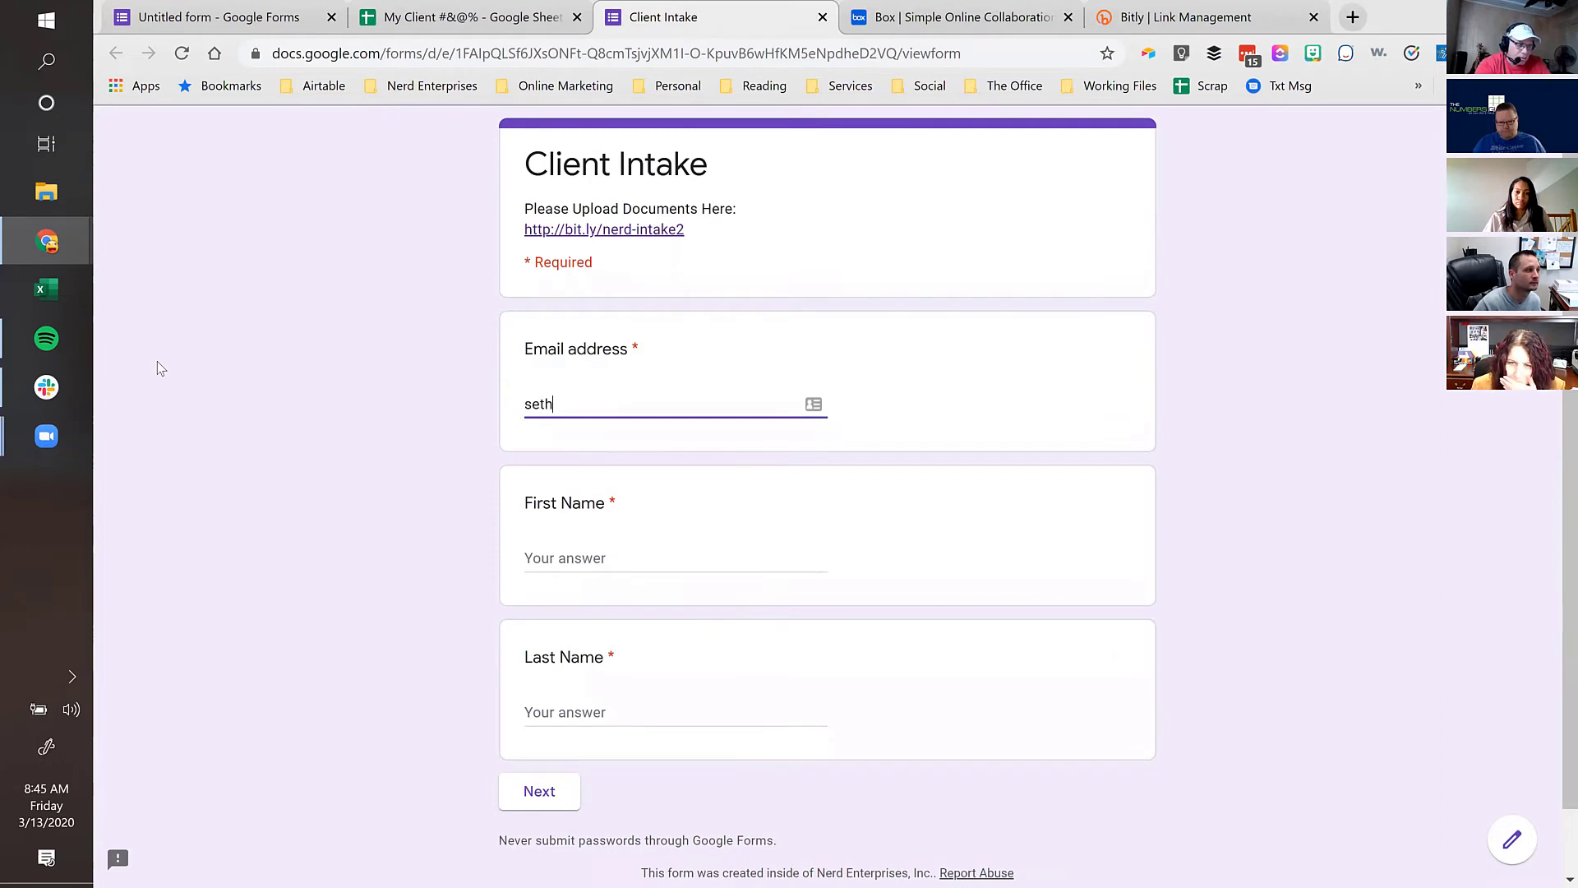
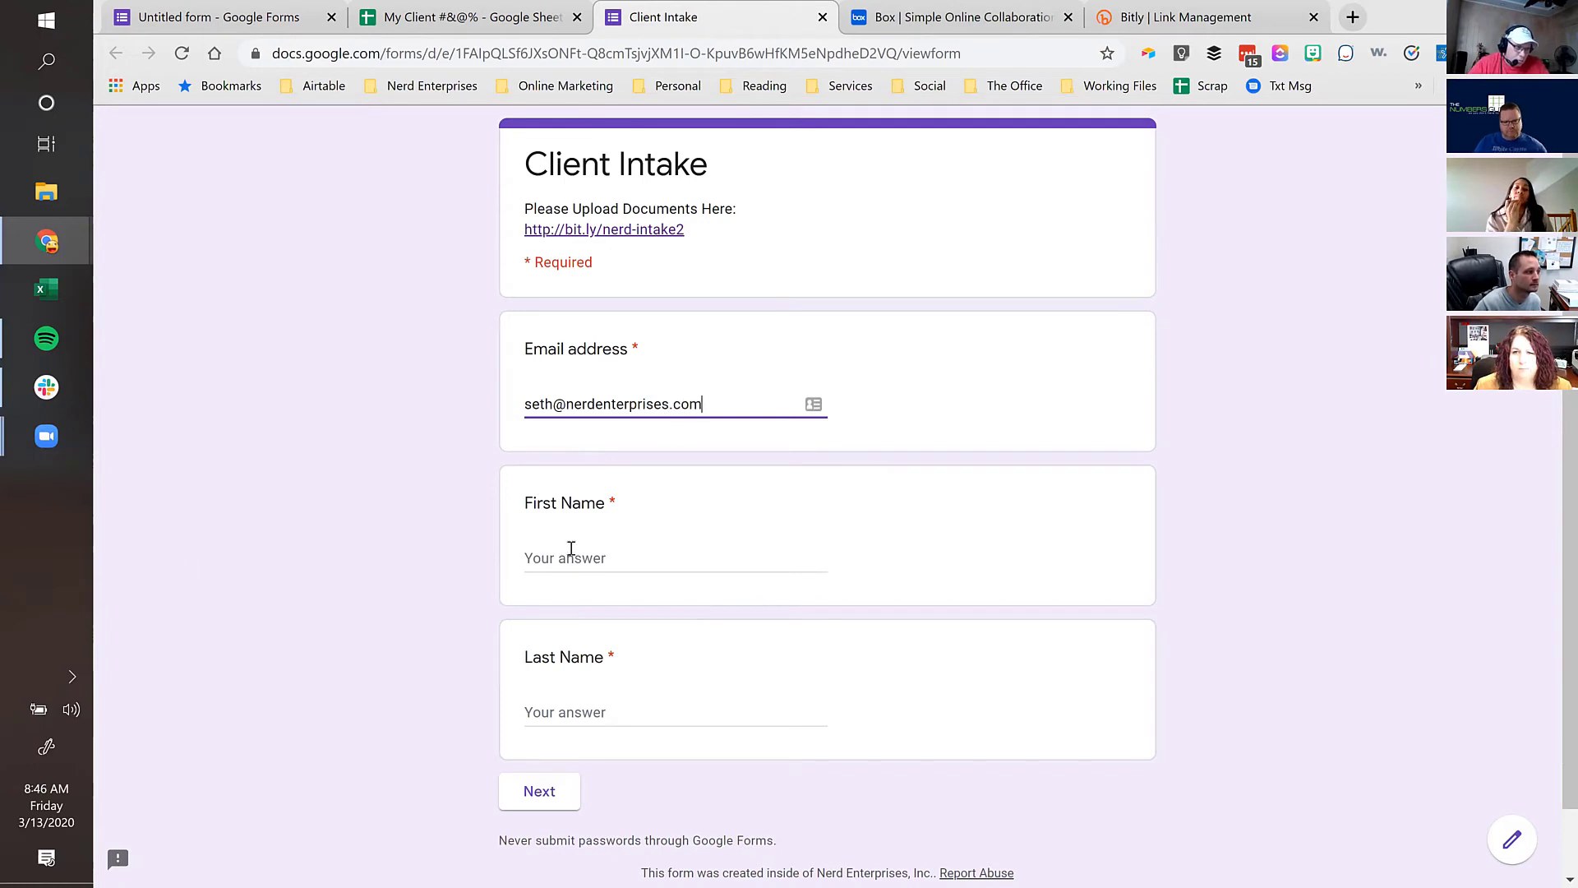
key("Tab")
type("Seth")
key("Tab")
type("D")
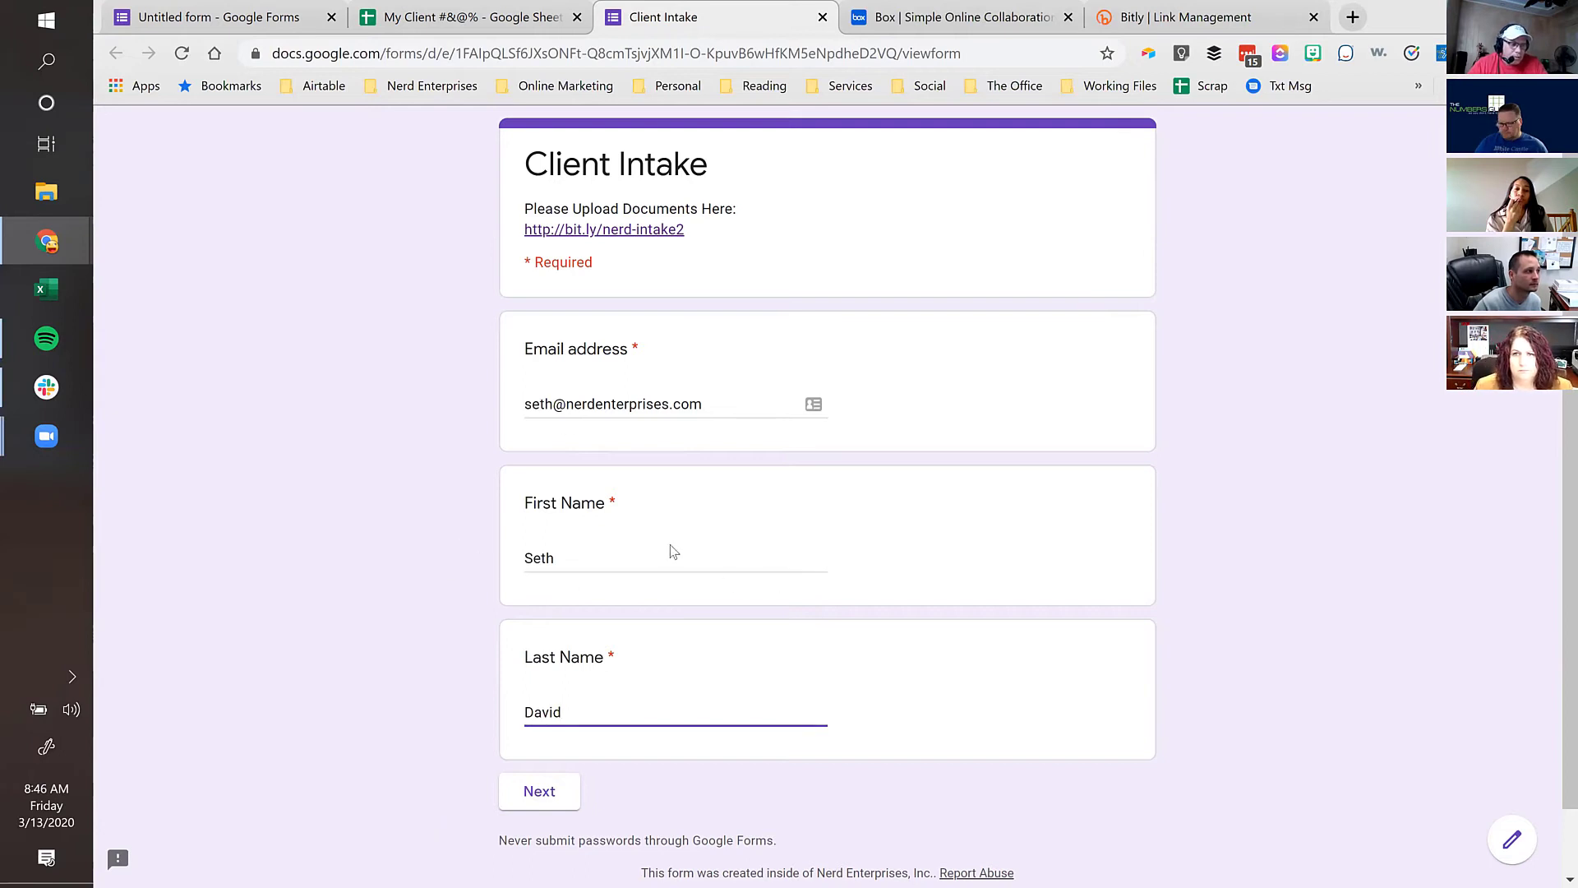
scroll(476, 694, "down", 1)
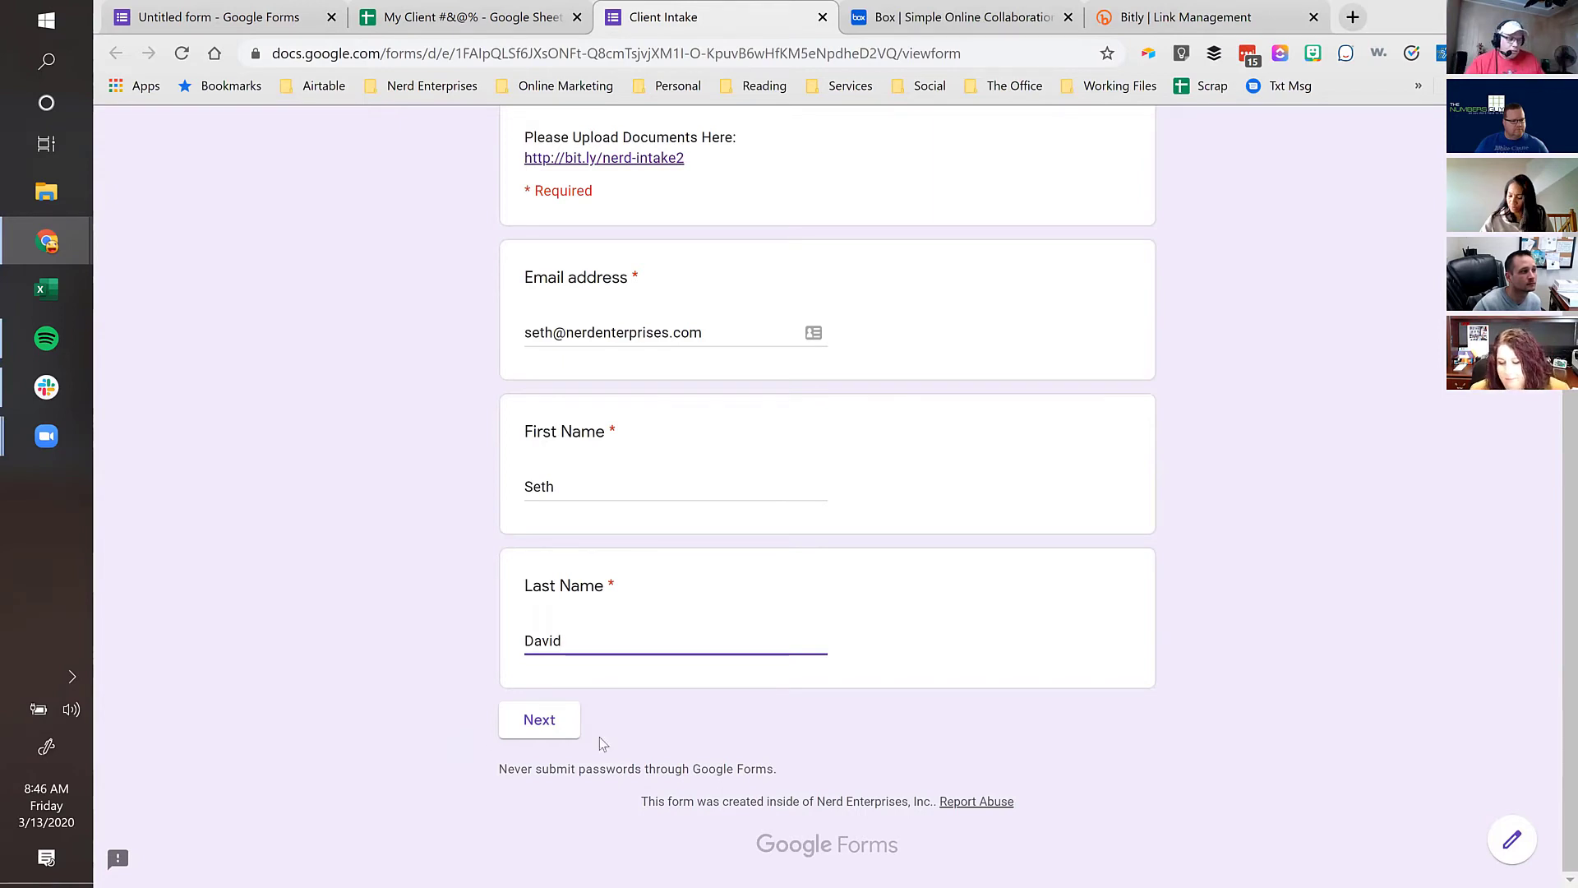
Advance two pages, choose S-Corp 1120 as the entity type, and continue to Corporation Info
left_click(549, 731)
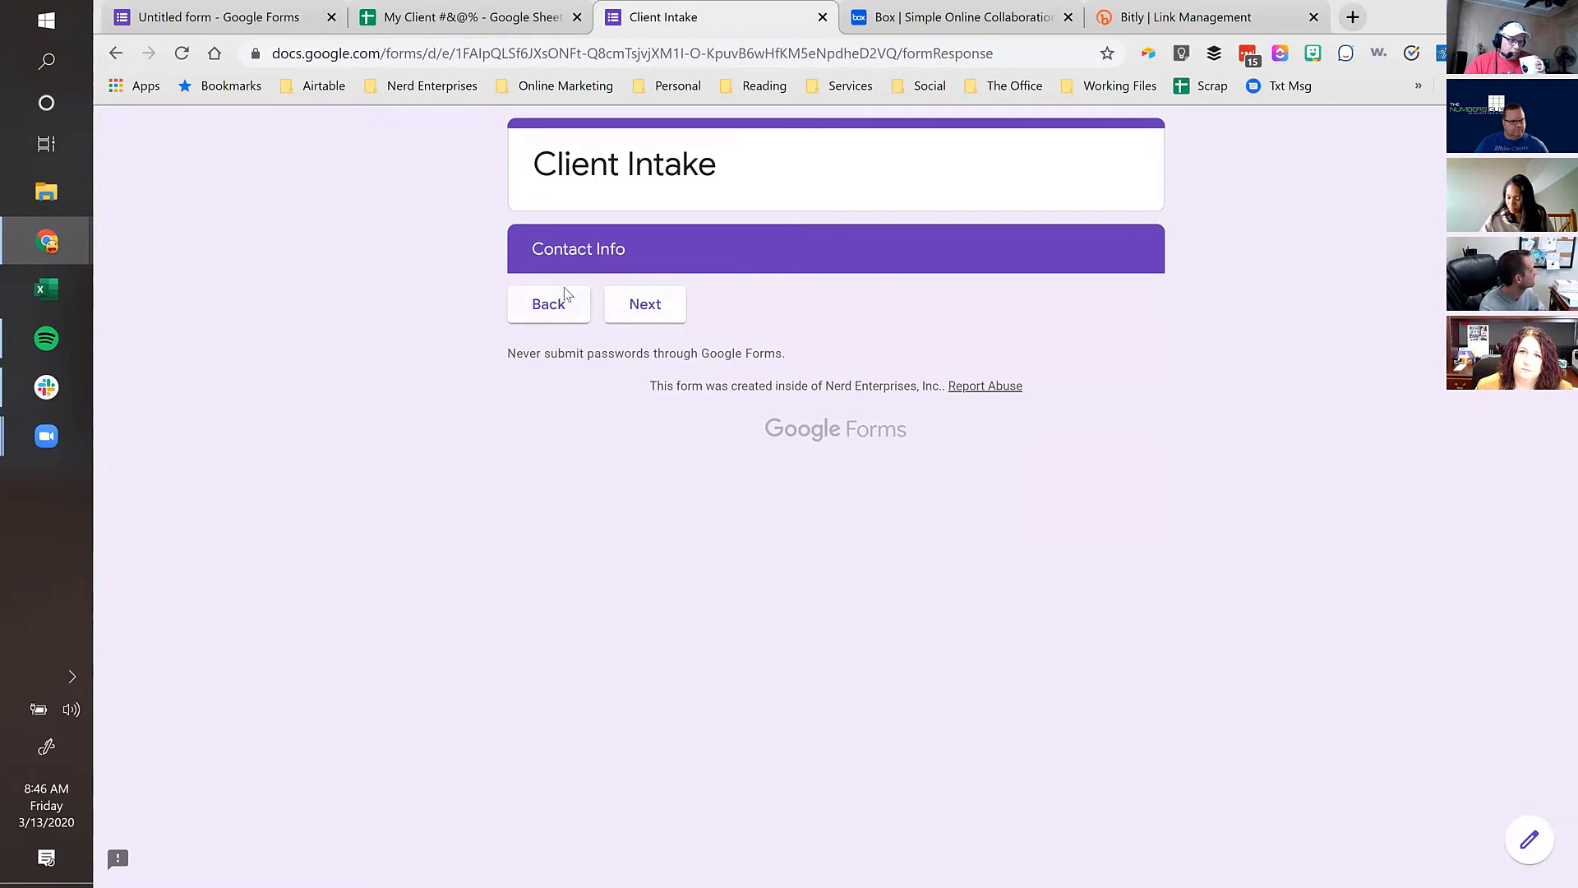
left_click(646, 308)
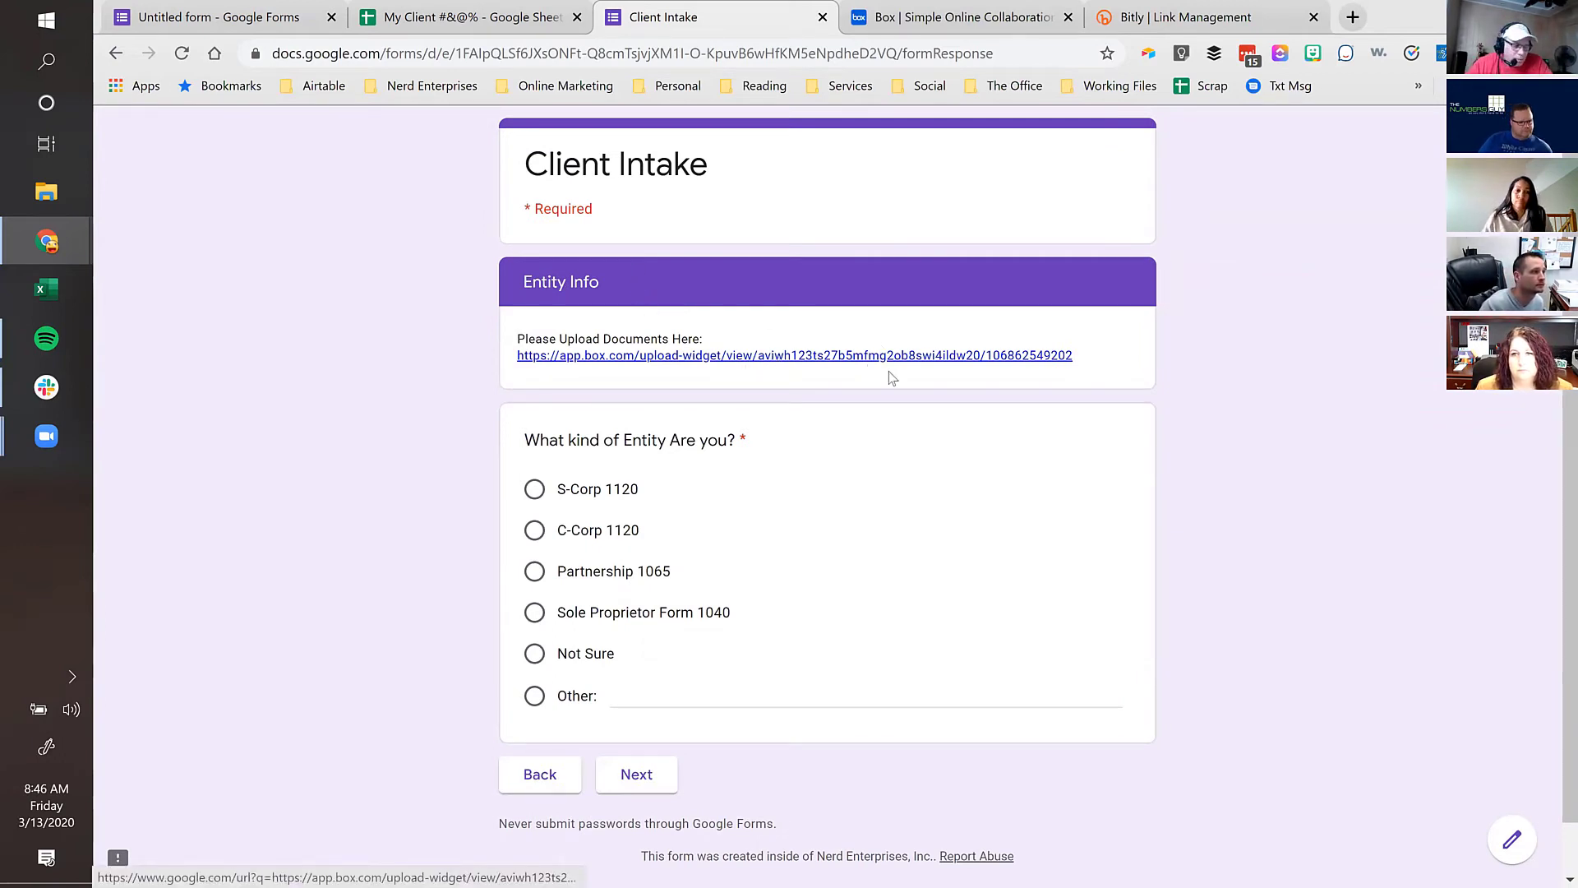
scroll(444, 430, "down", 1)
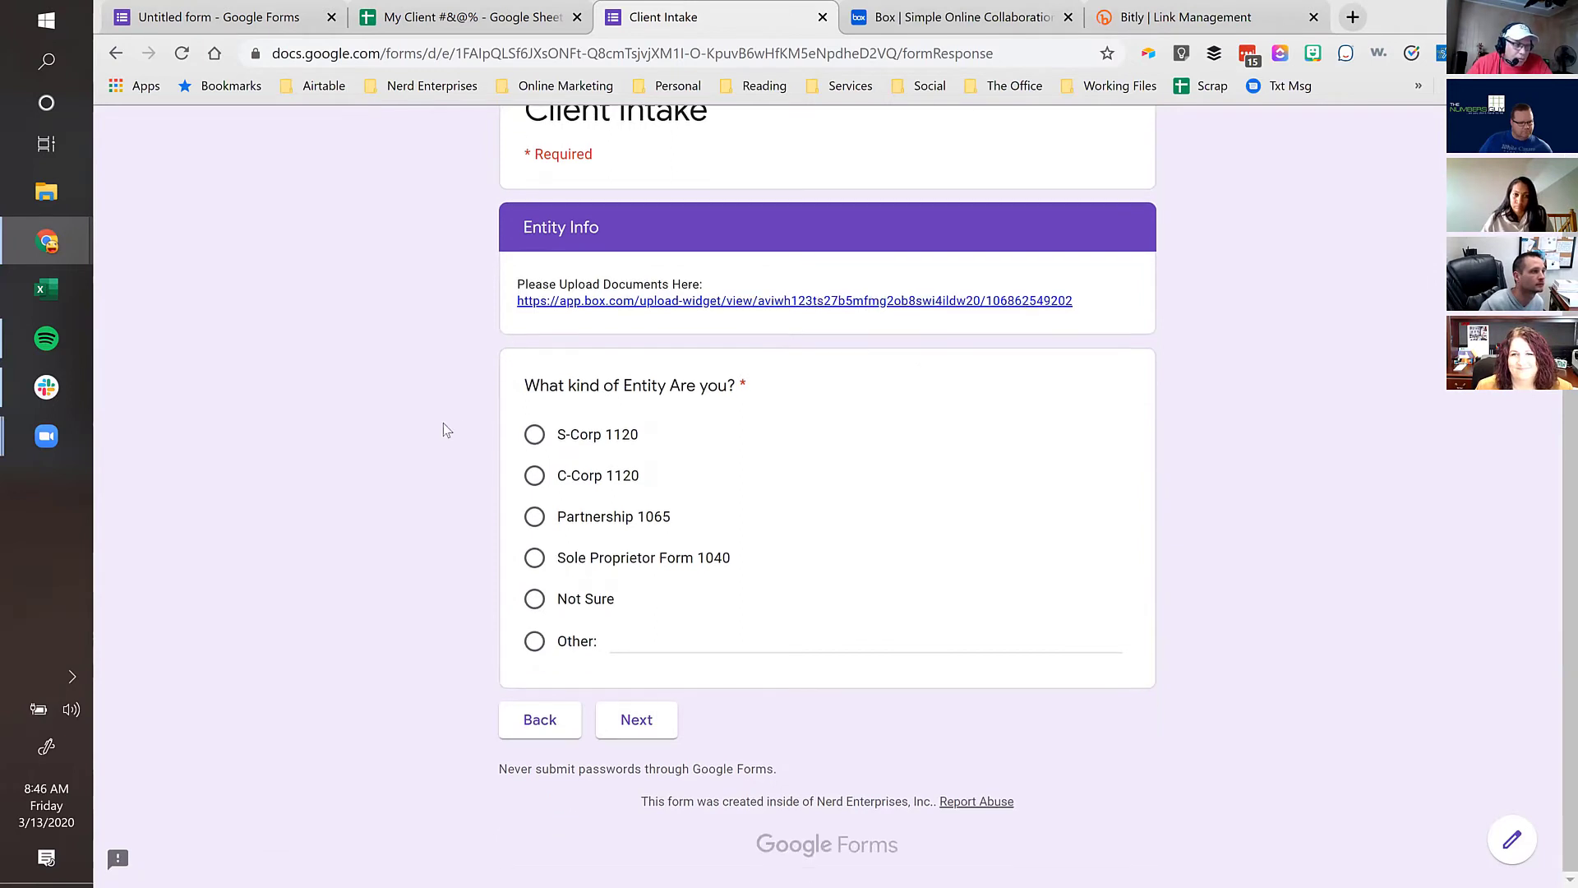
left_click(535, 436)
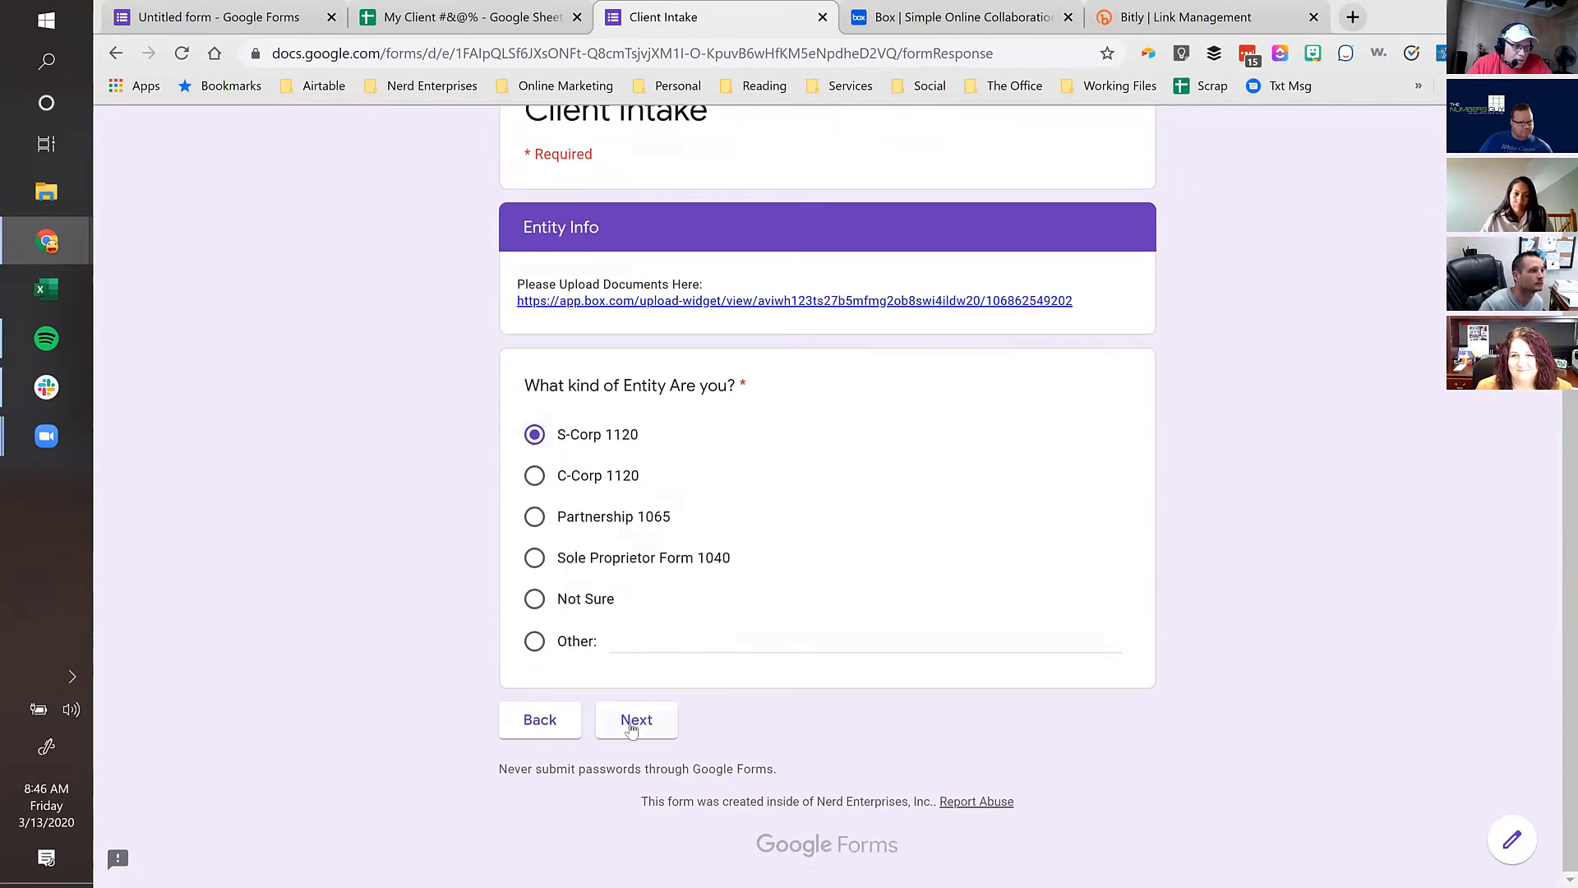
left_click(631, 727)
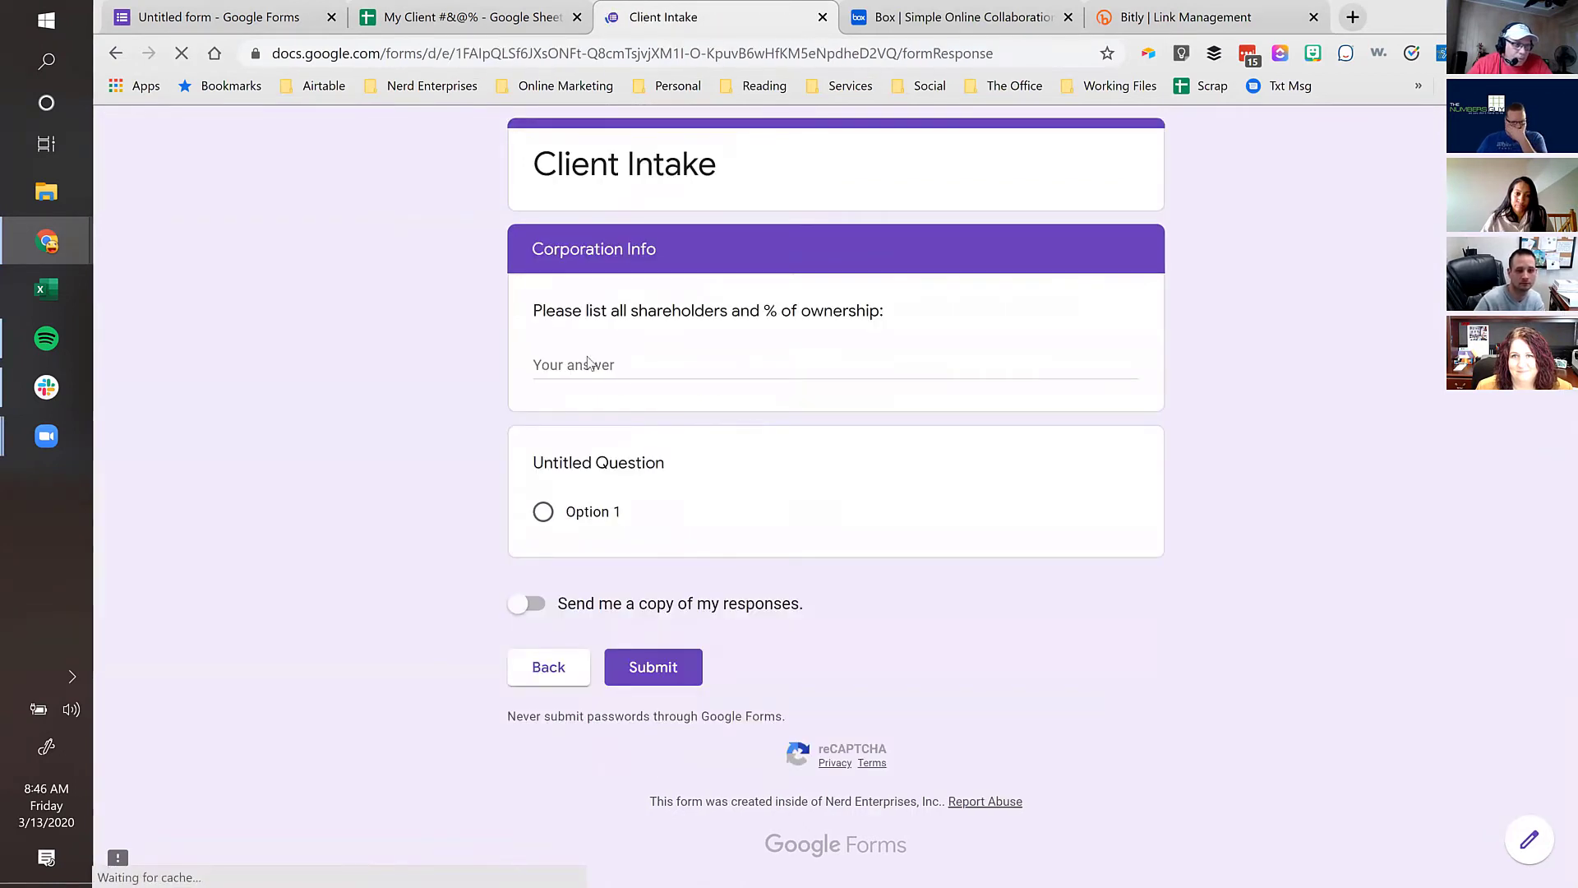
List two shareholders on separate lines owning 75% and 25%, and request an emailed copy of responses
left_click(579, 364)
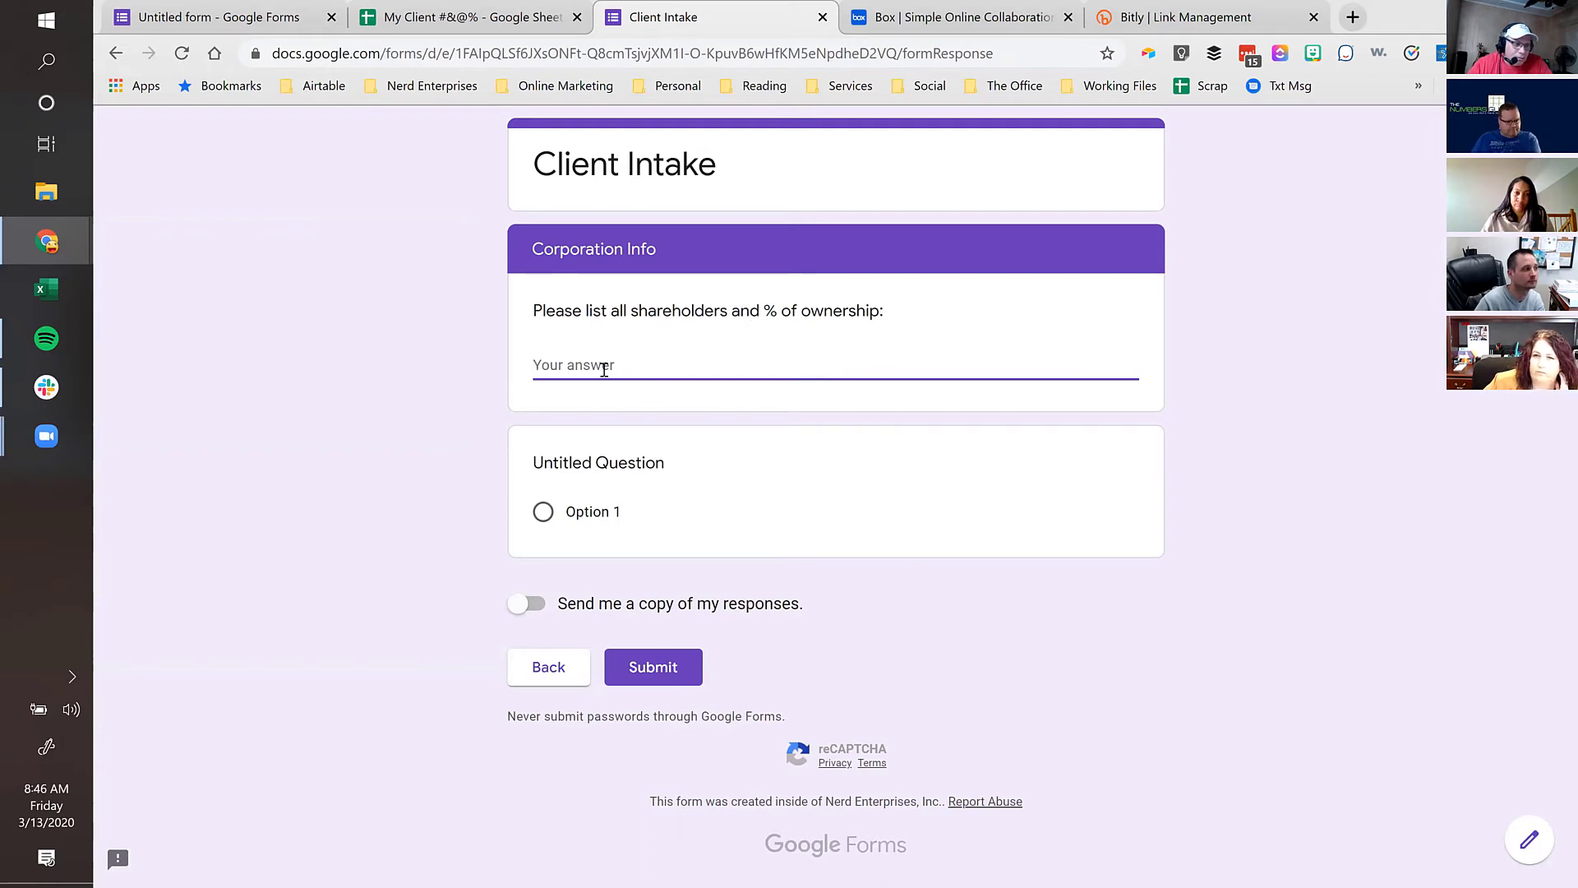
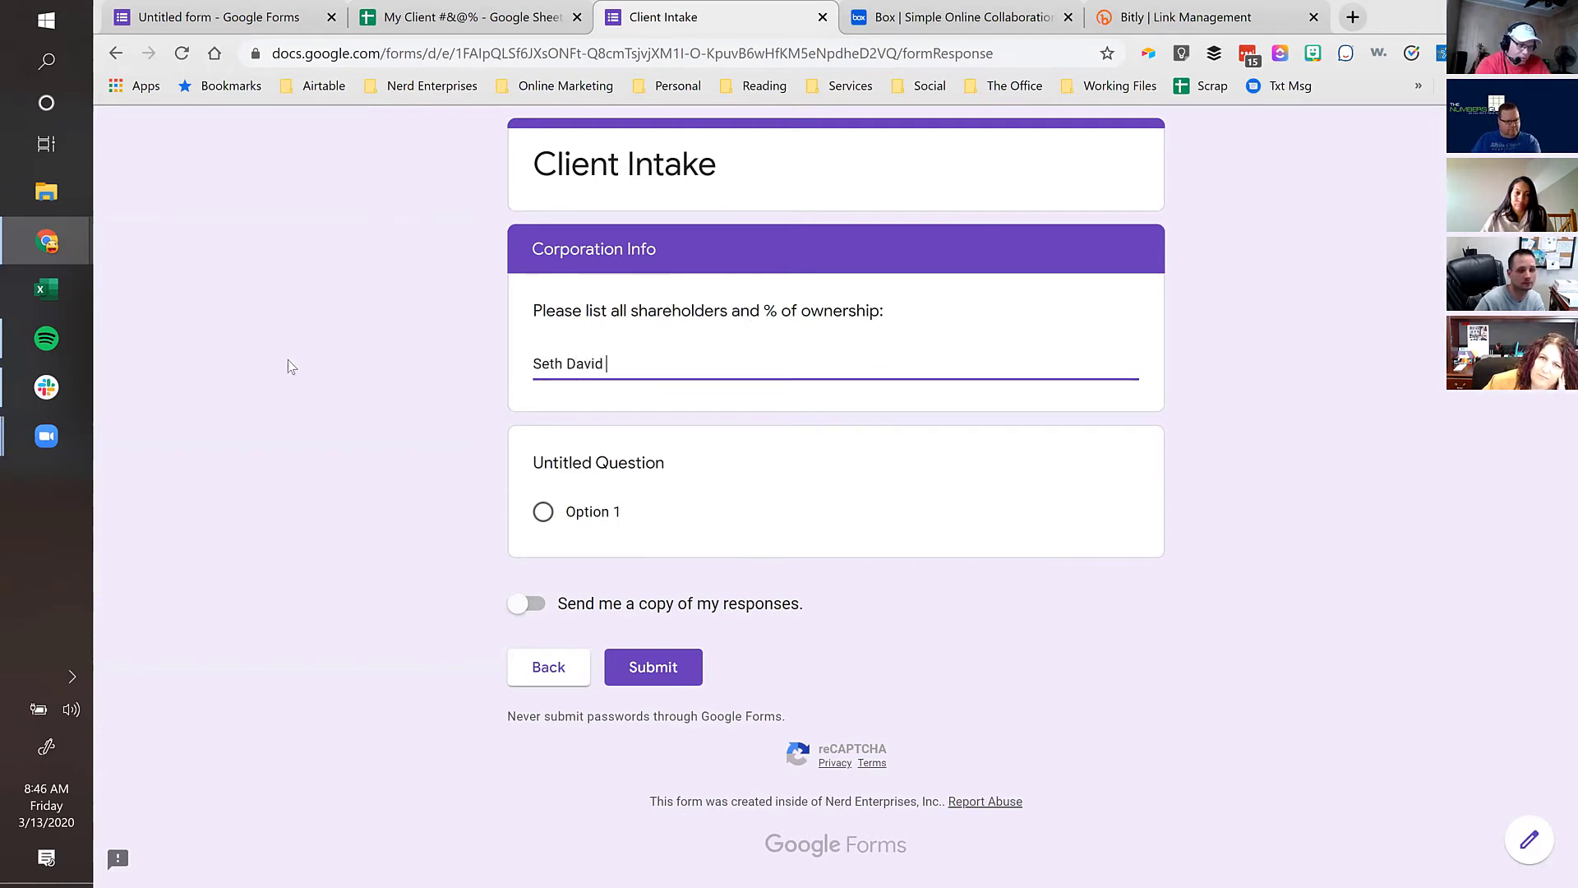
type("75%")
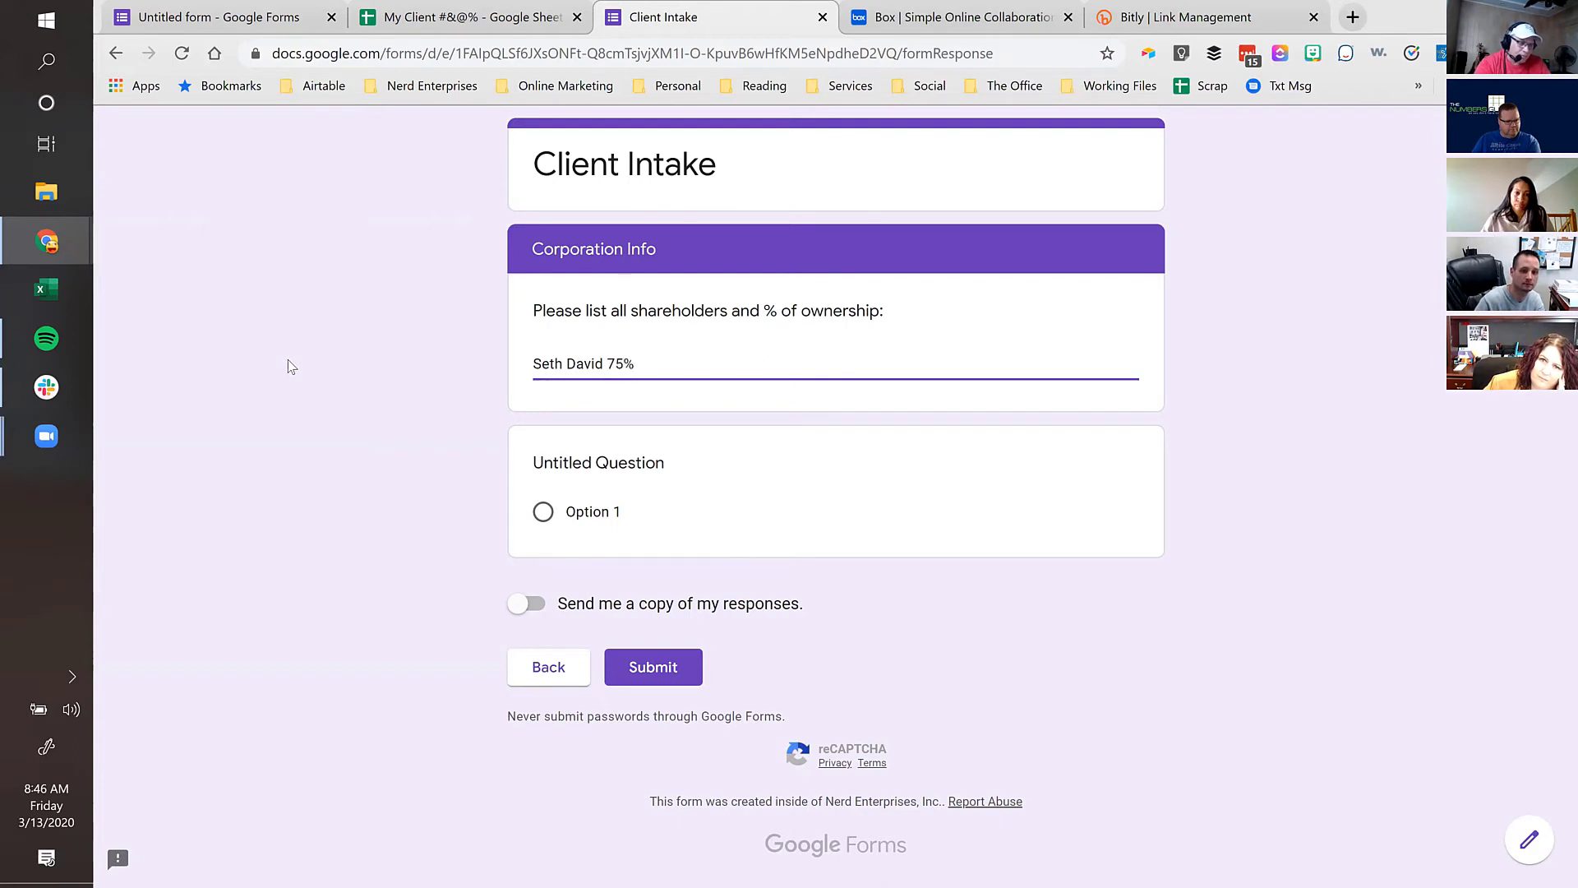
key("Return")
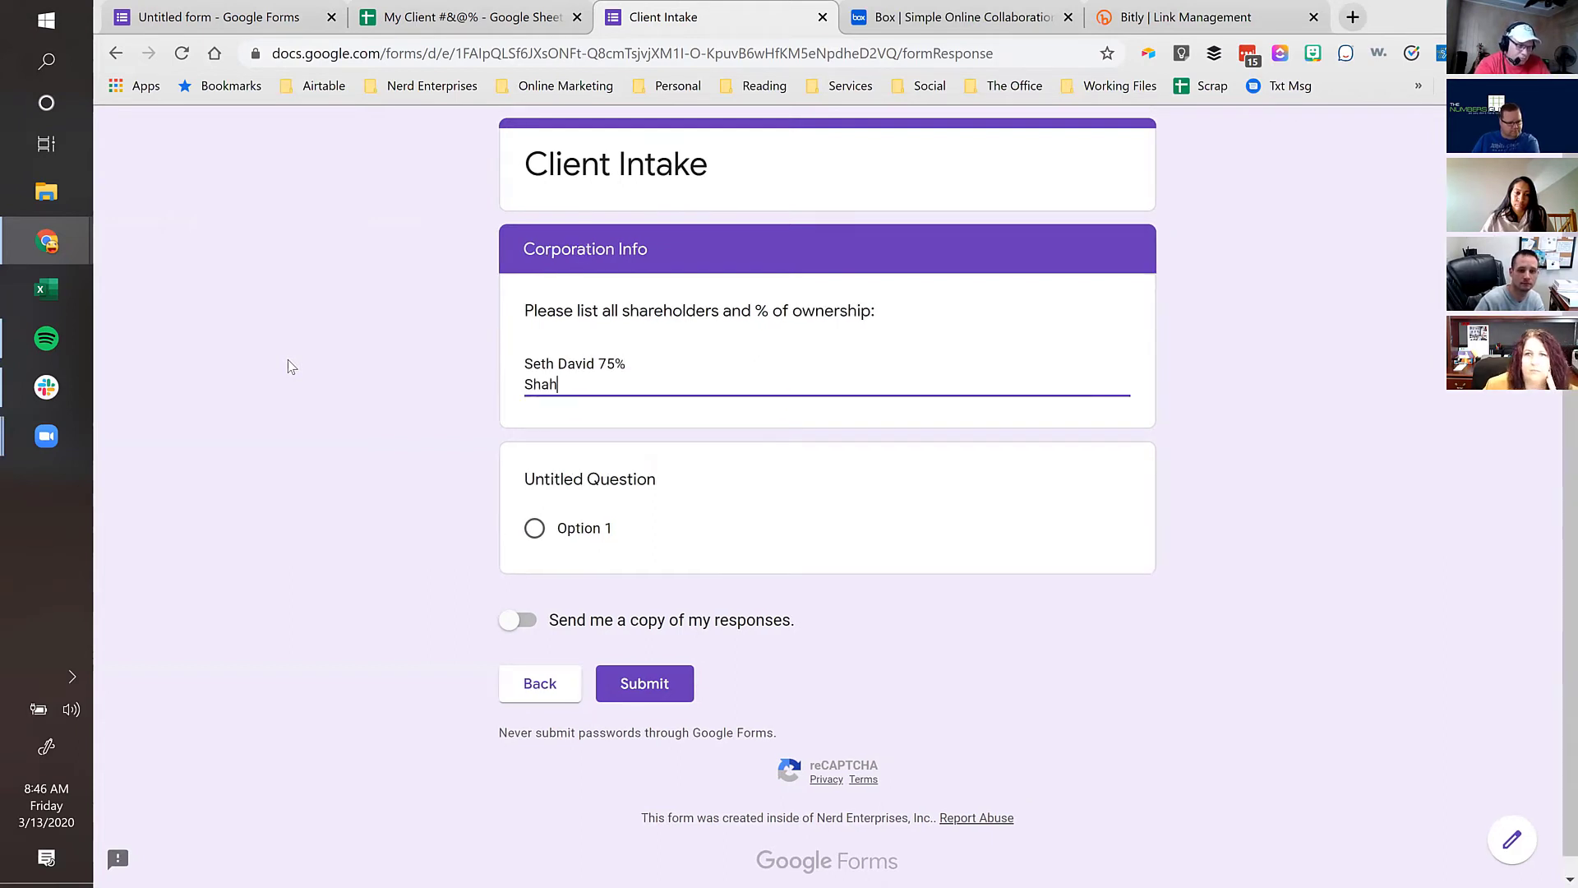
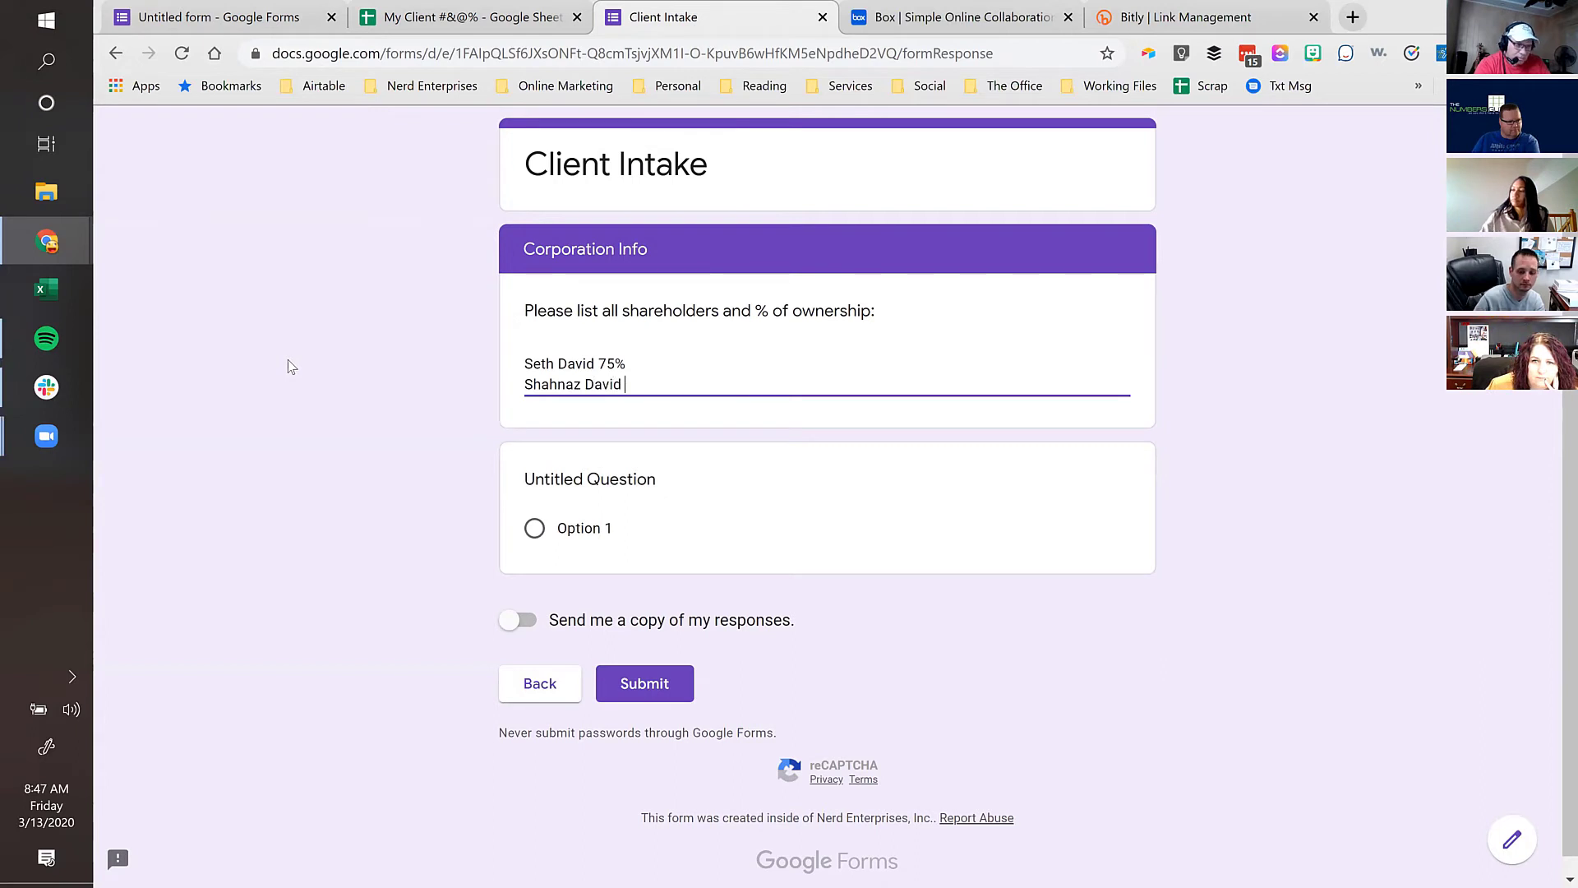
type("25")
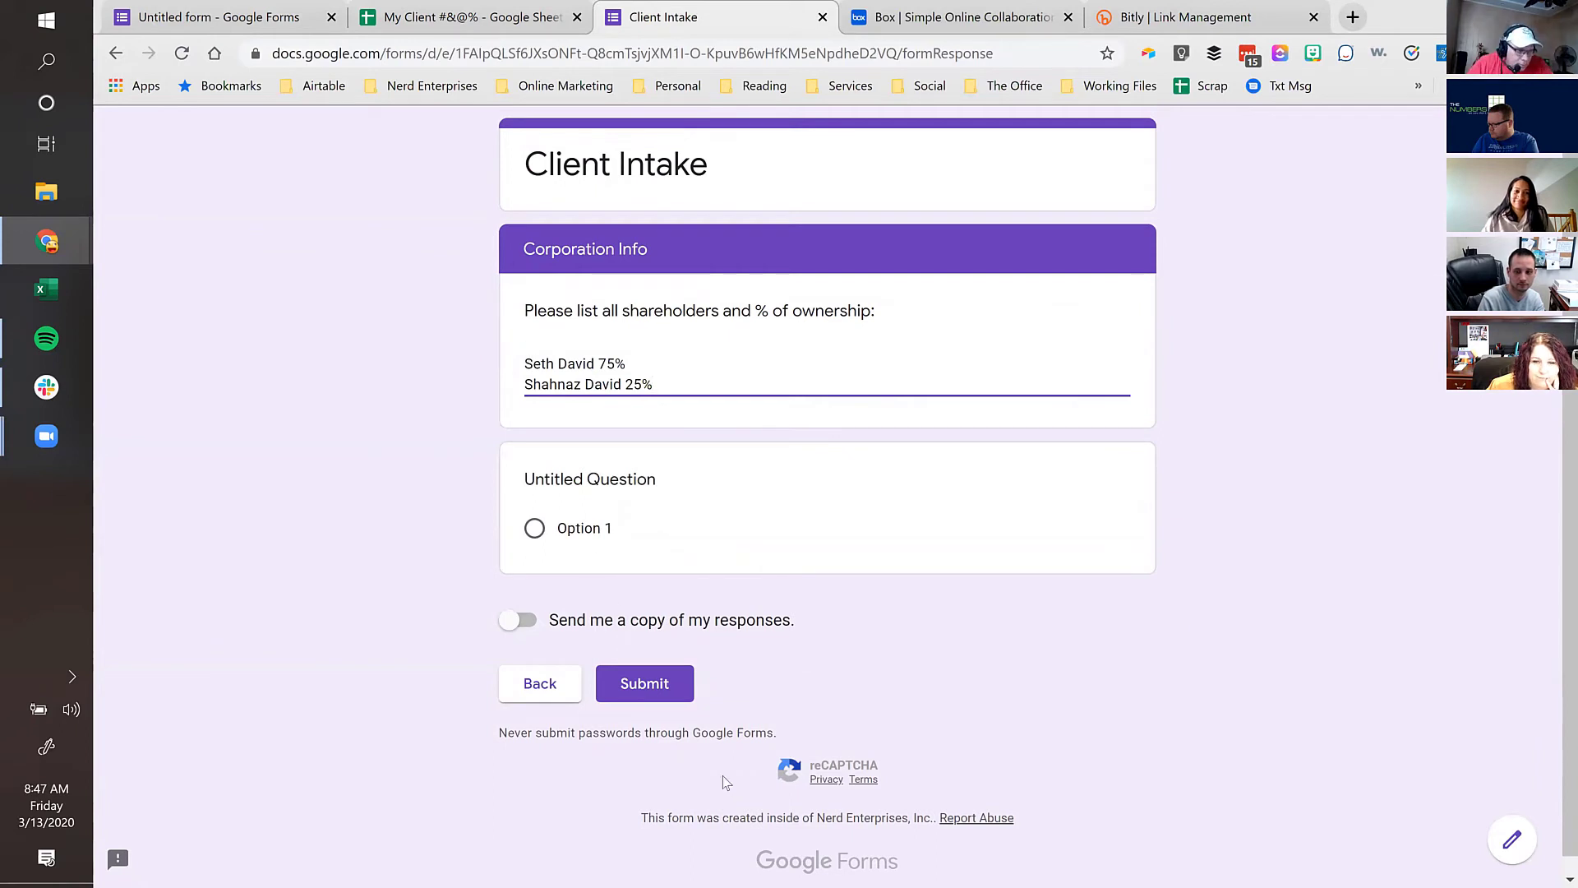
left_click(530, 623)
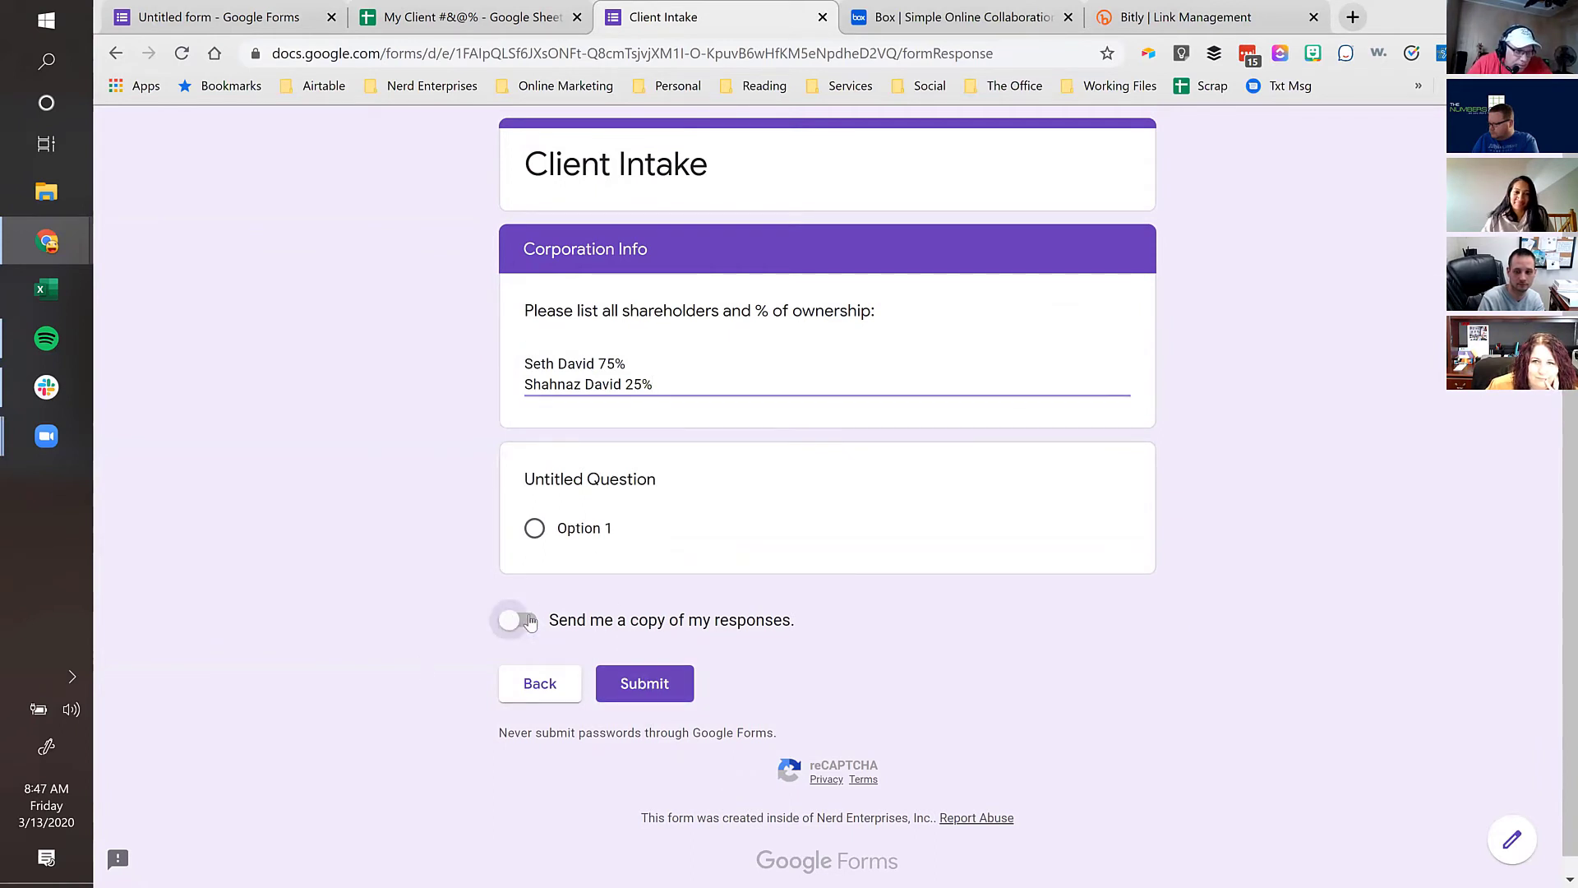
Submit the intake response and view it as row 2 in the response spreadsheet
left_click(656, 683)
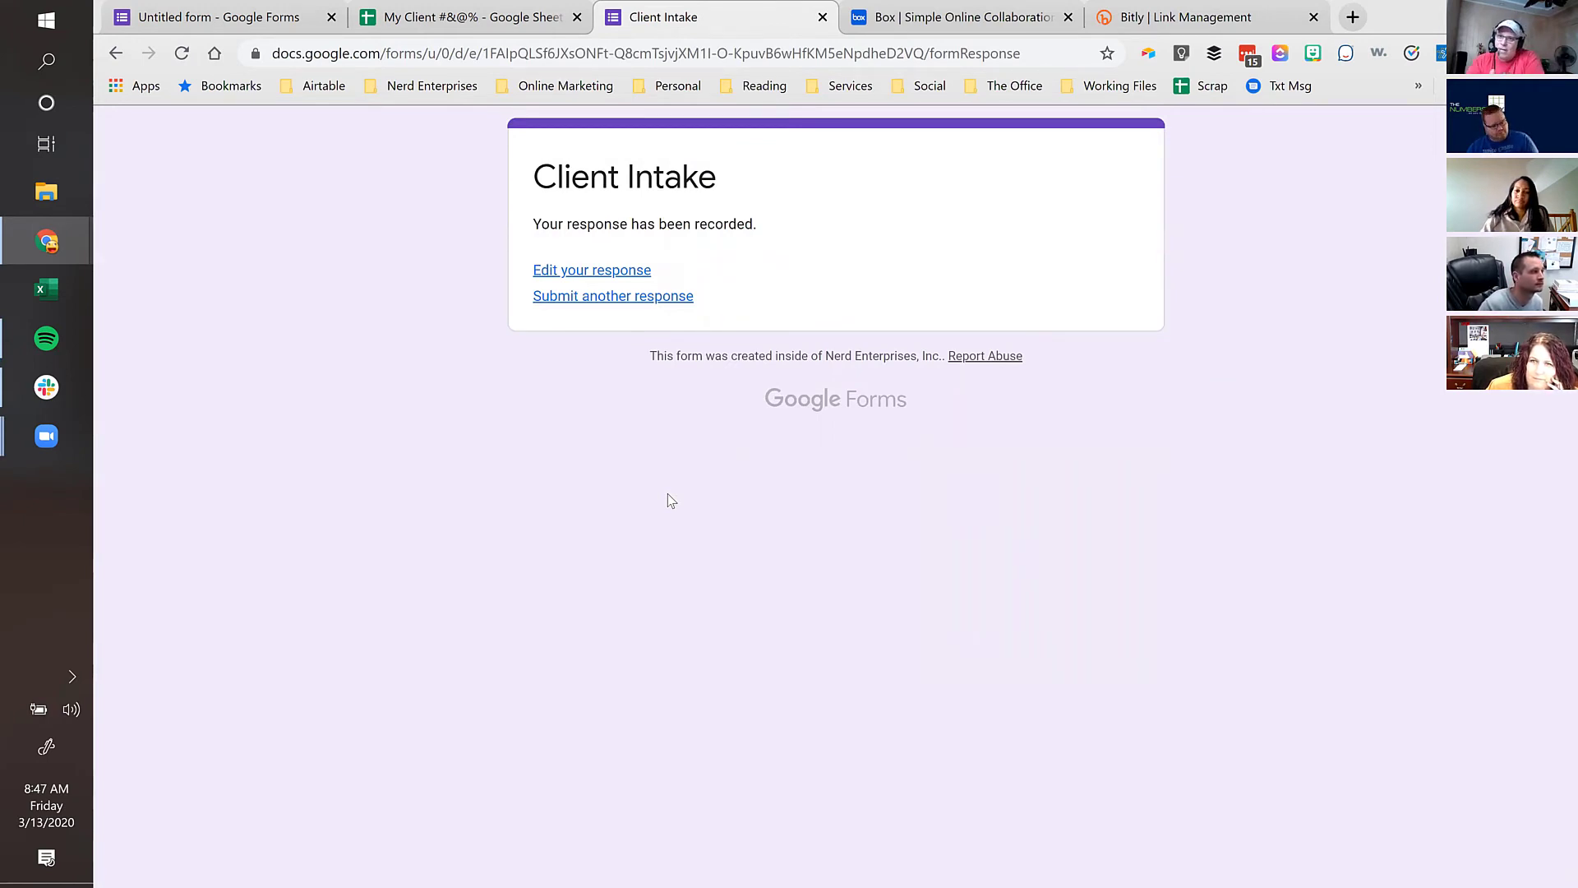
left_click(495, 17)
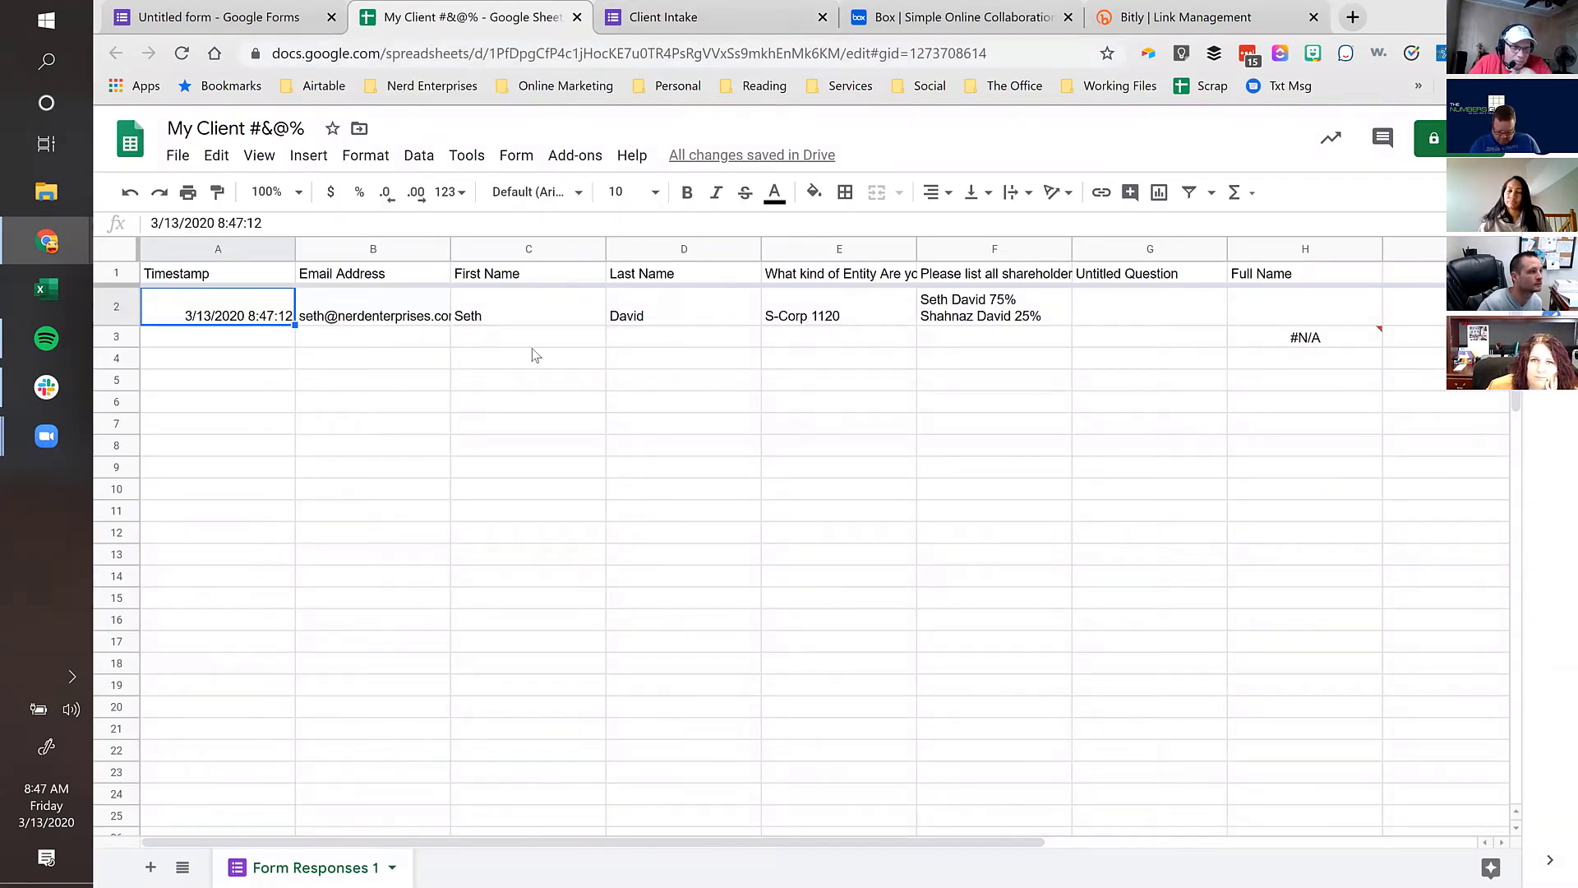
Copy the erroring CONCAT formula from H3 into H2
left_click(1274, 343)
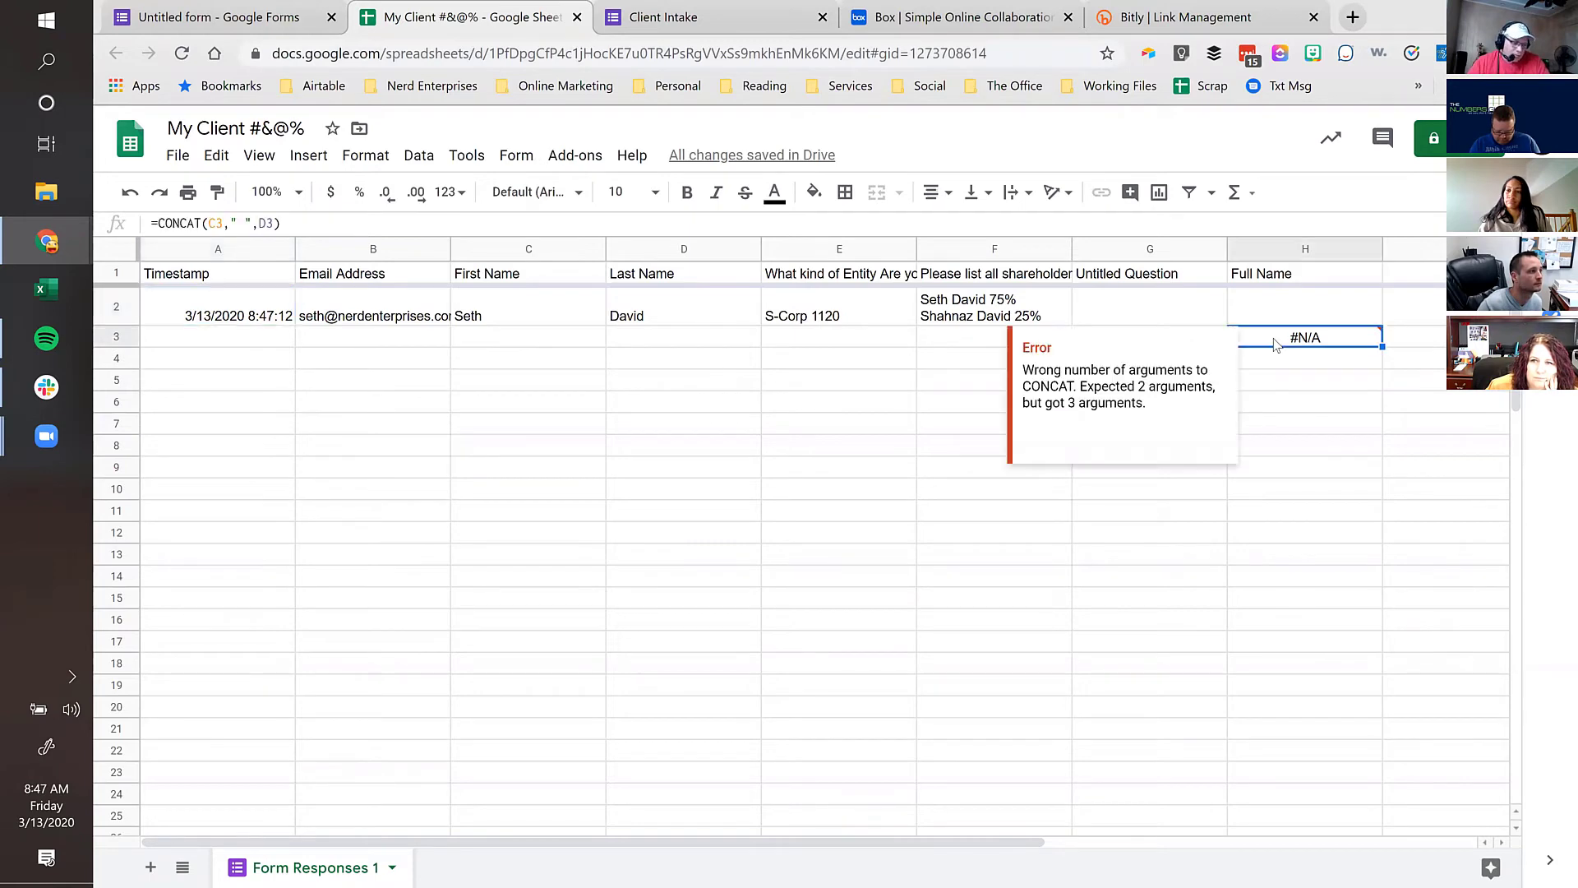
key("ctrl+c")
left_click(1273, 305)
key("ctrl+v")
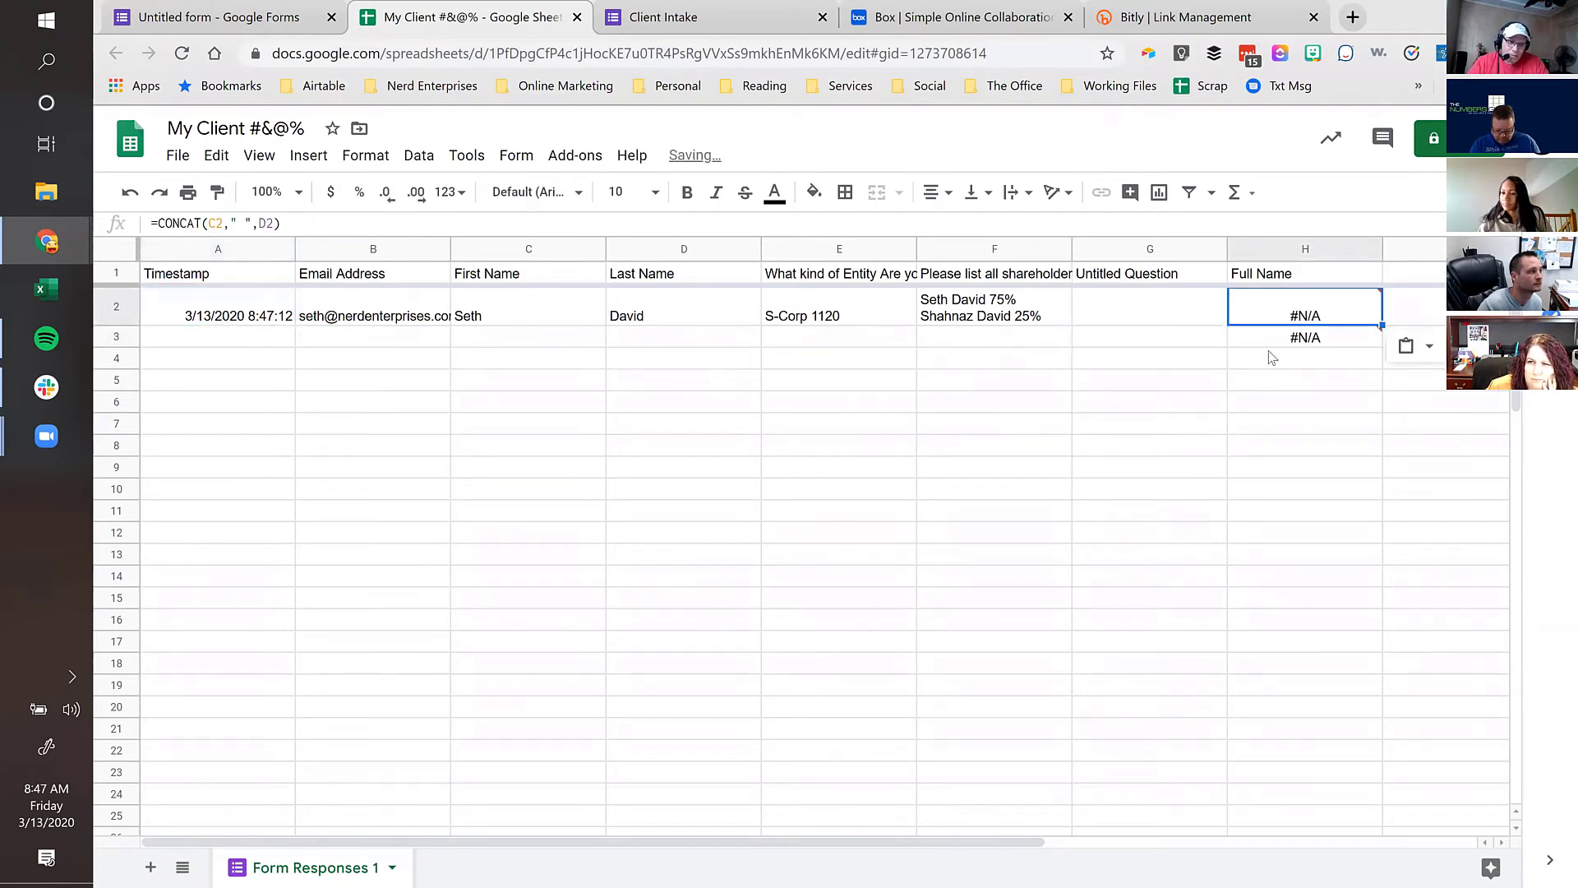
key("Down")
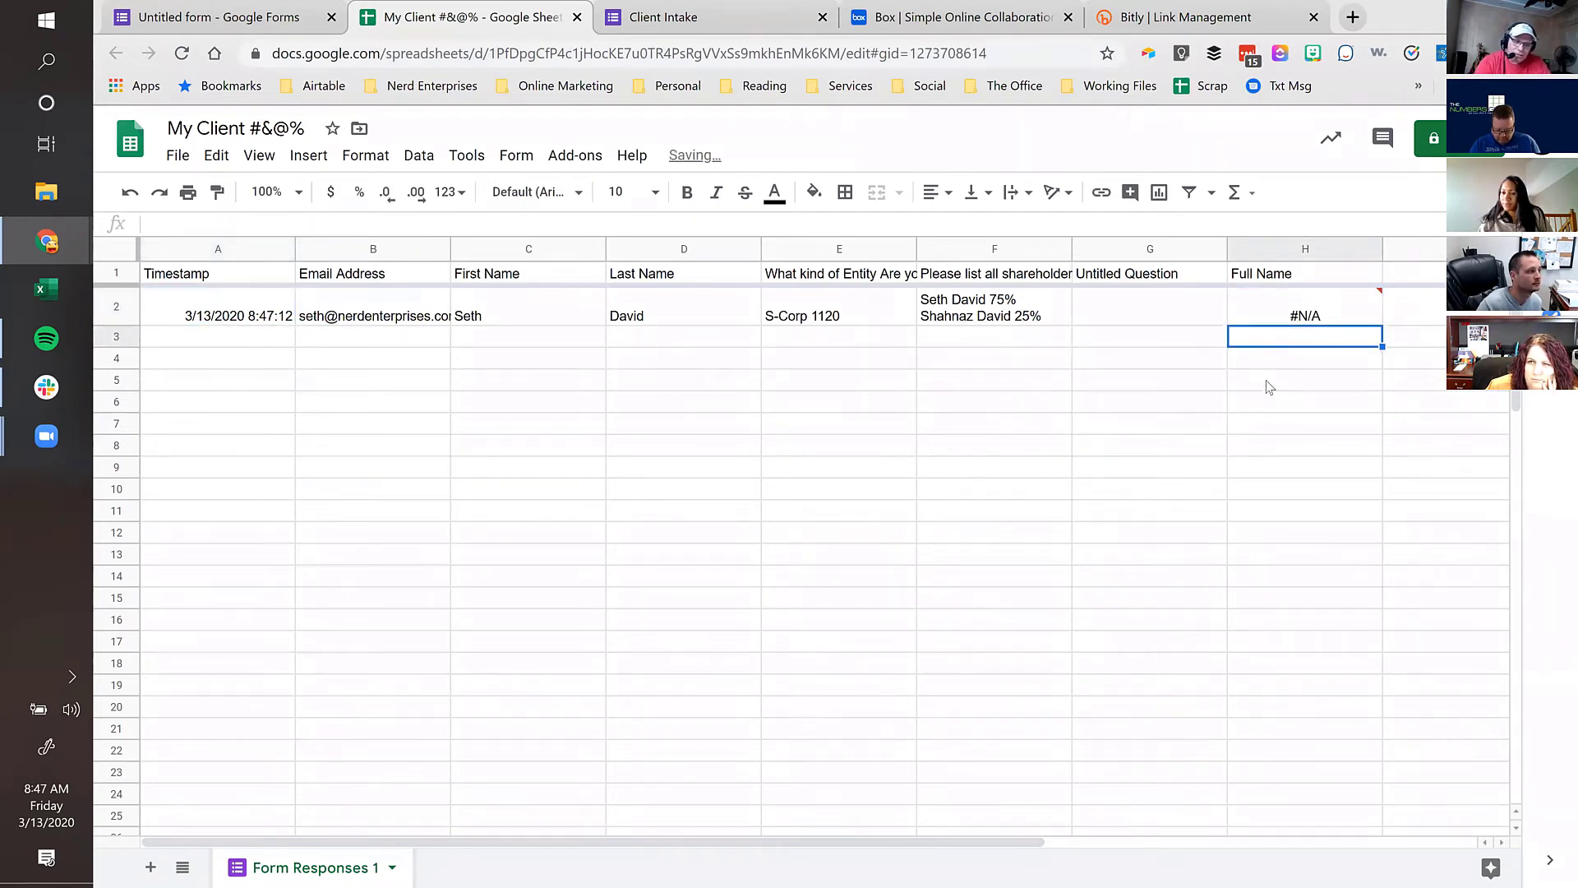
key("Up")
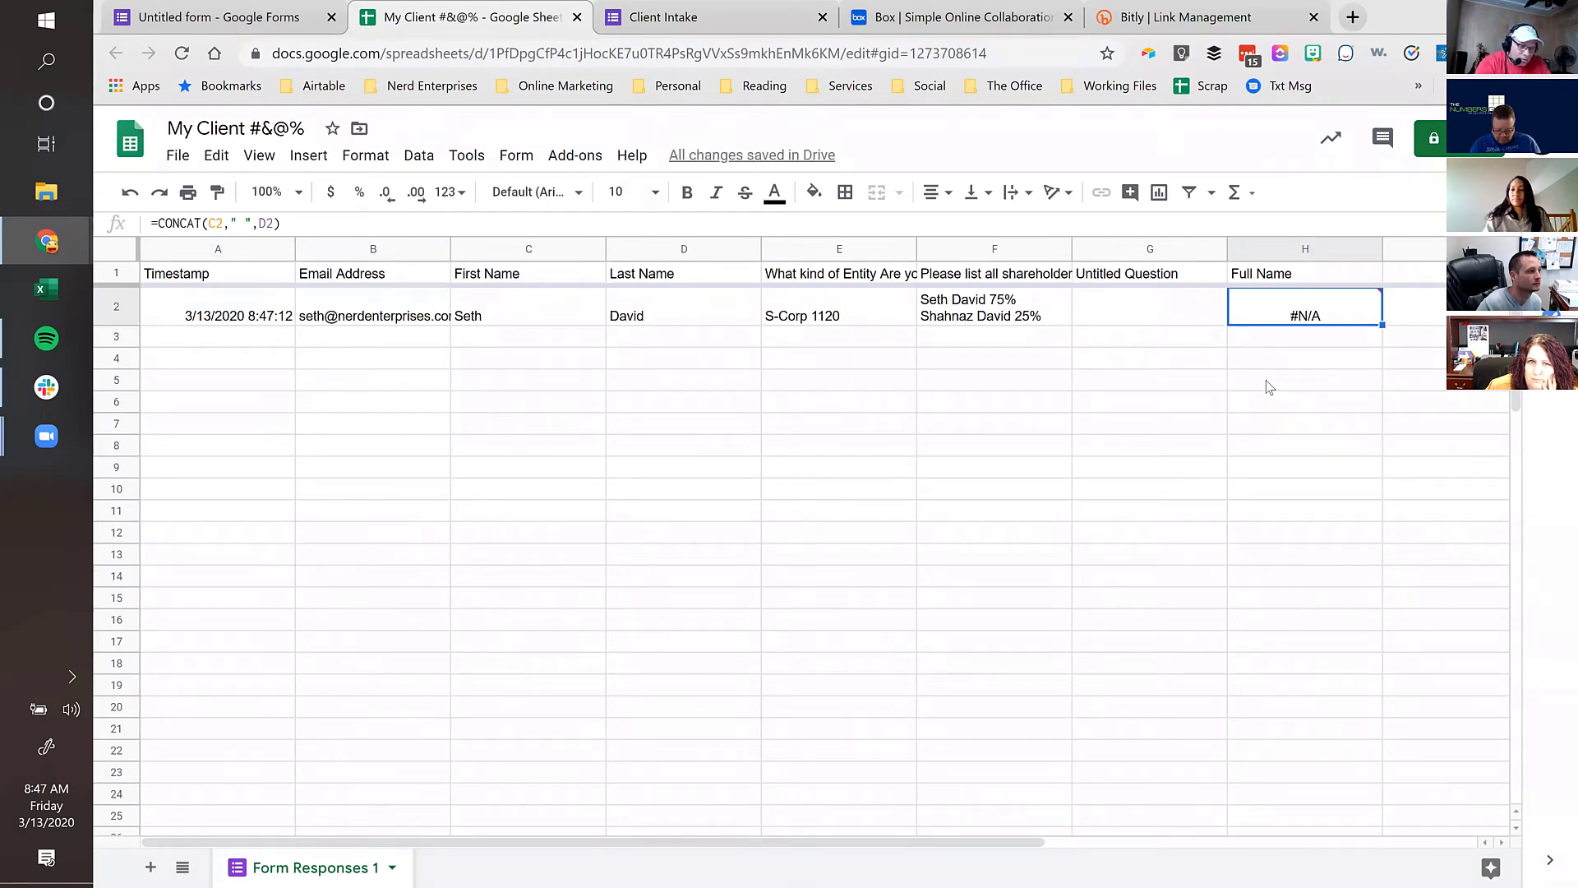
Replace H2's formula with =CONCATENATE(C2," ",D2)
key("Delete")
type("=conc")
key("Down")
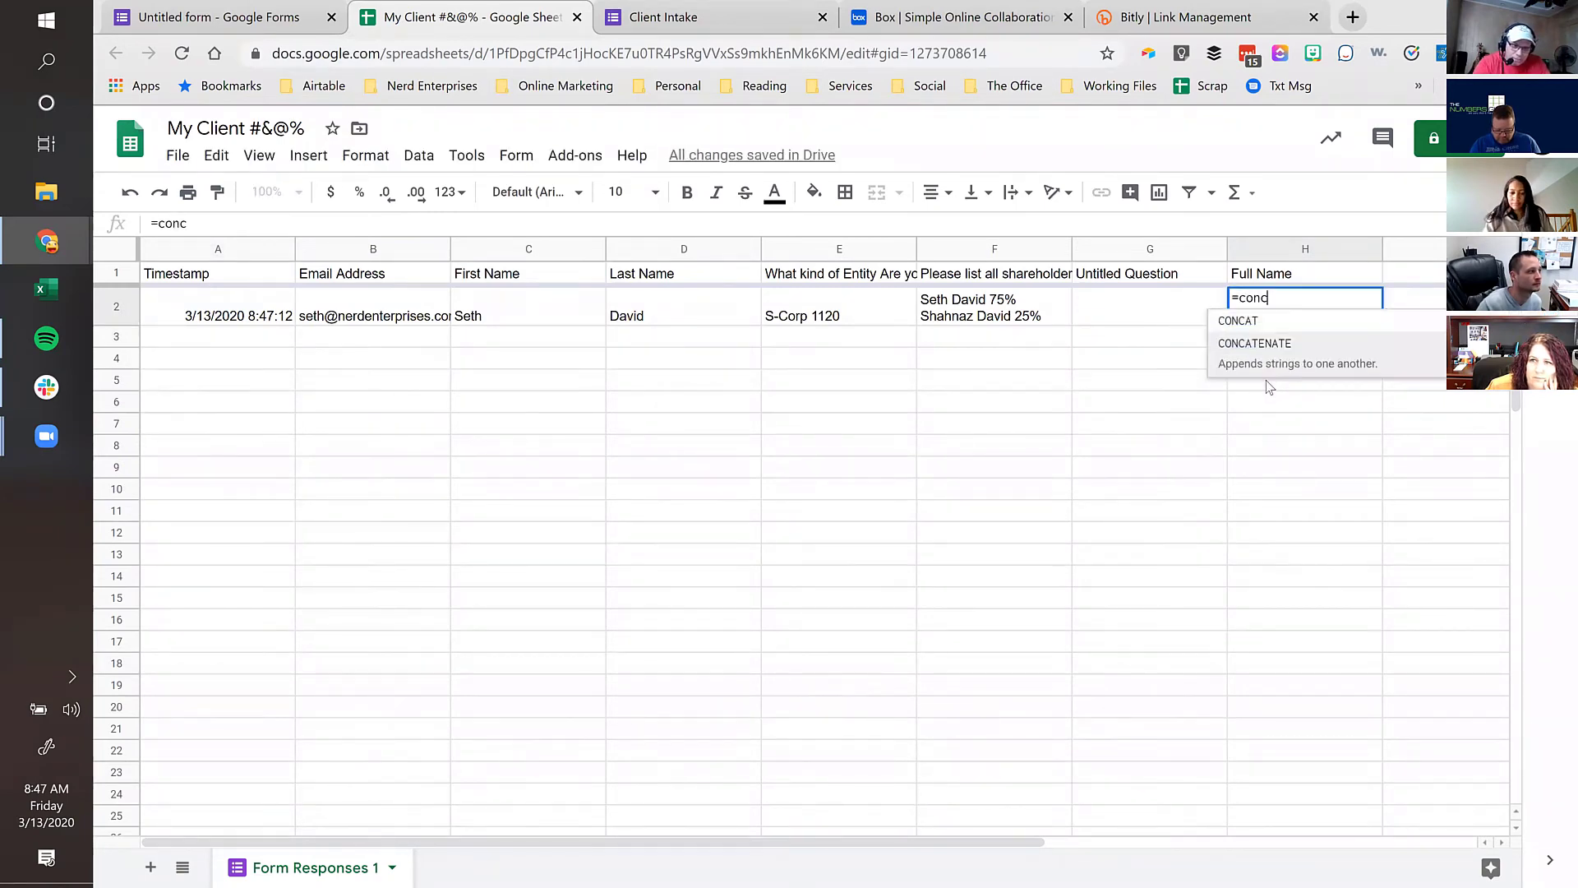
key("Tab")
type("E2")
key("Left")
key("Left")
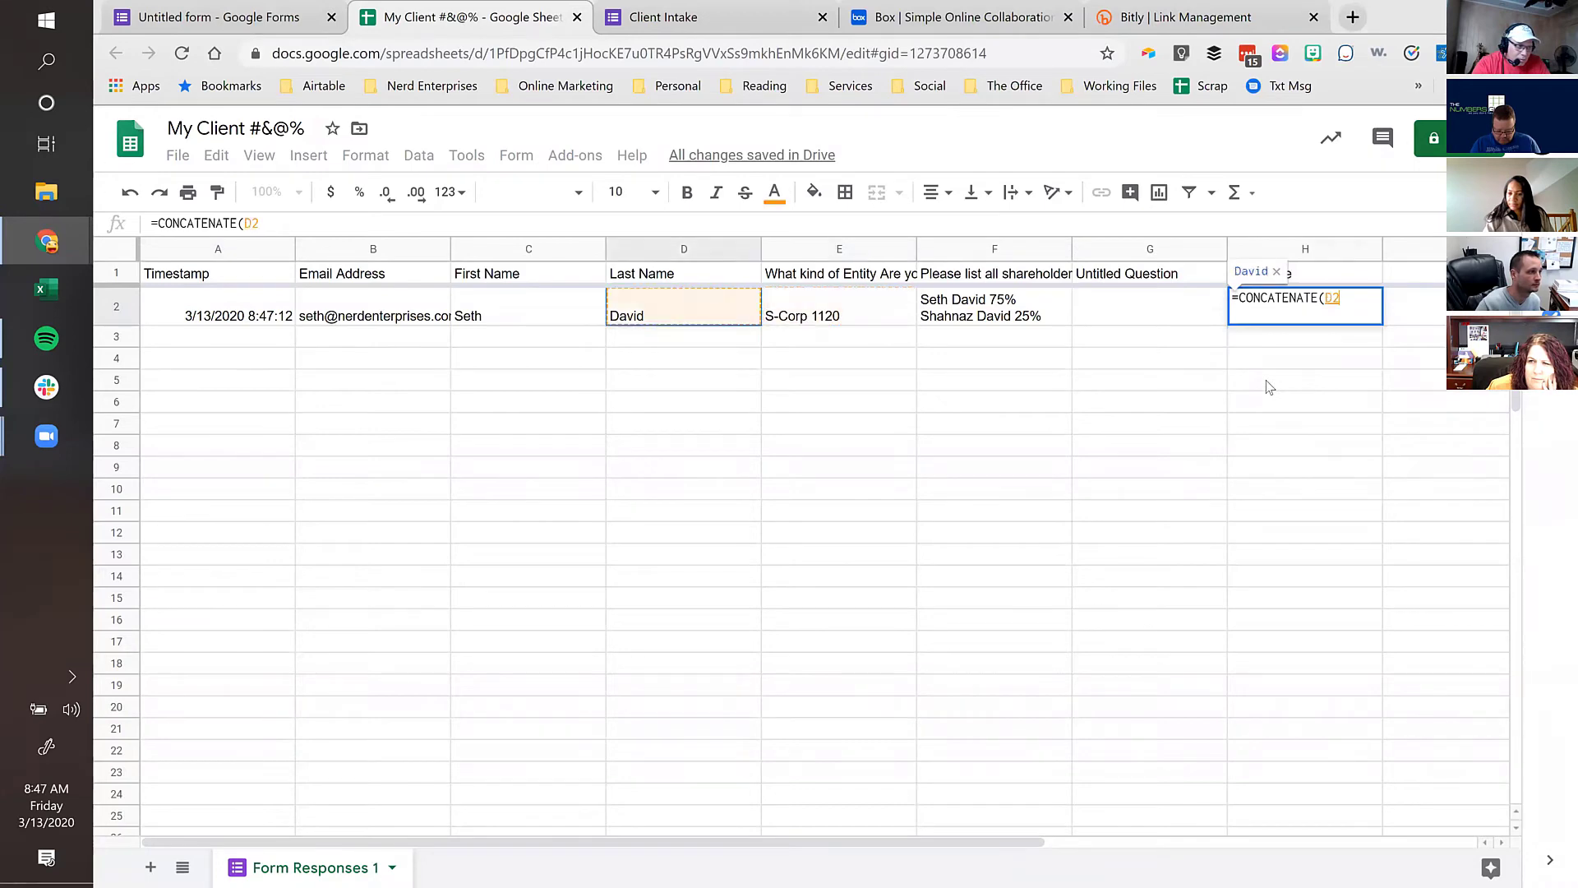
type(",\" \"")
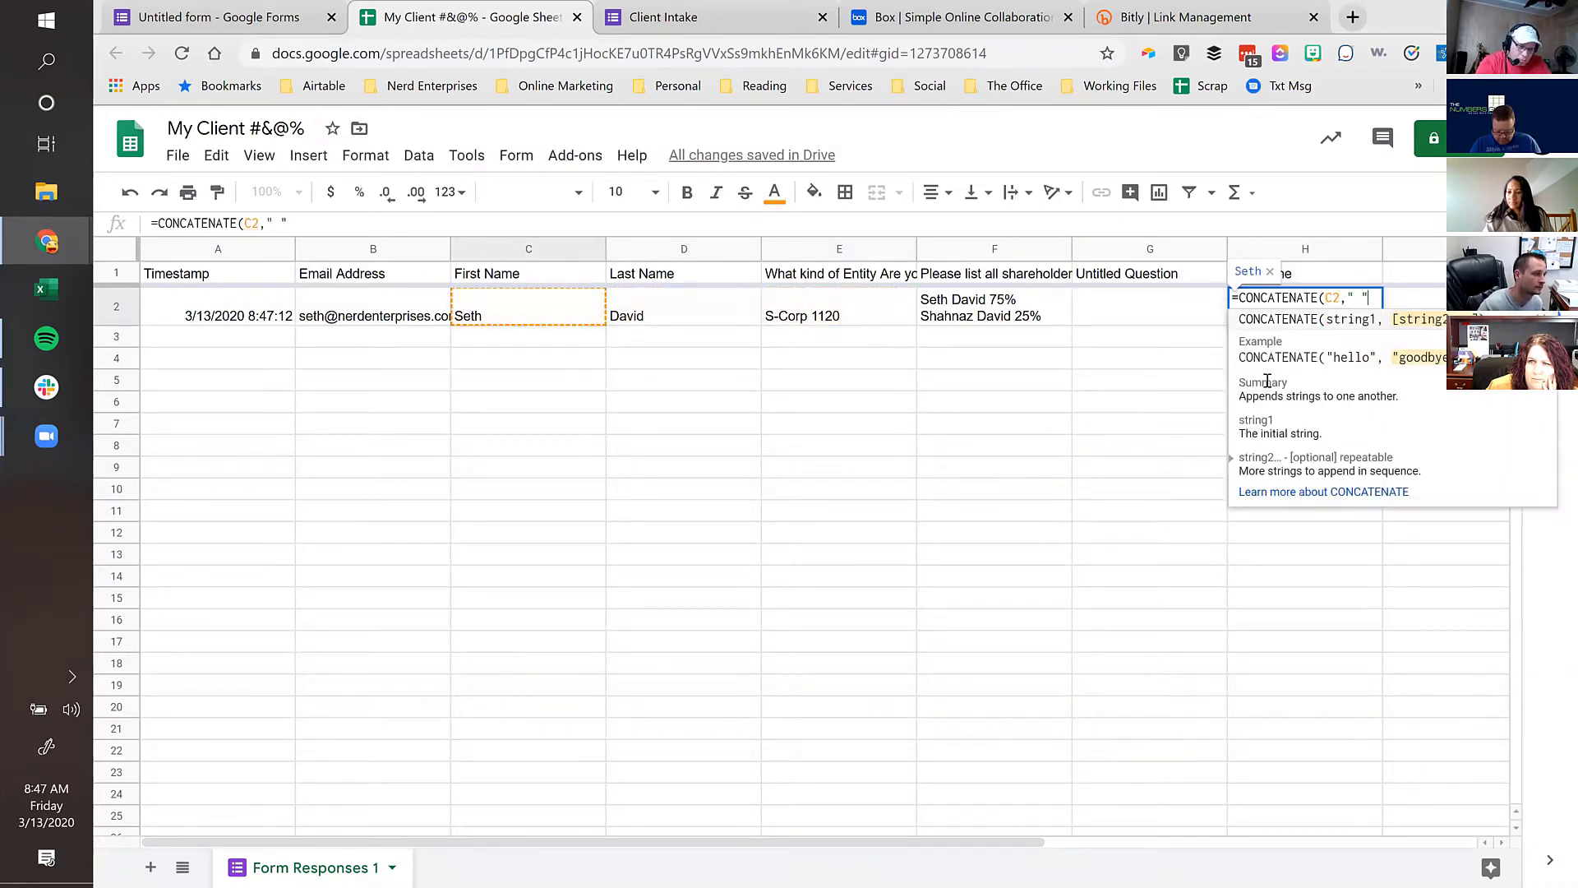
type(",")
key("Left")
key("Left")
key("Left")
key("Left")
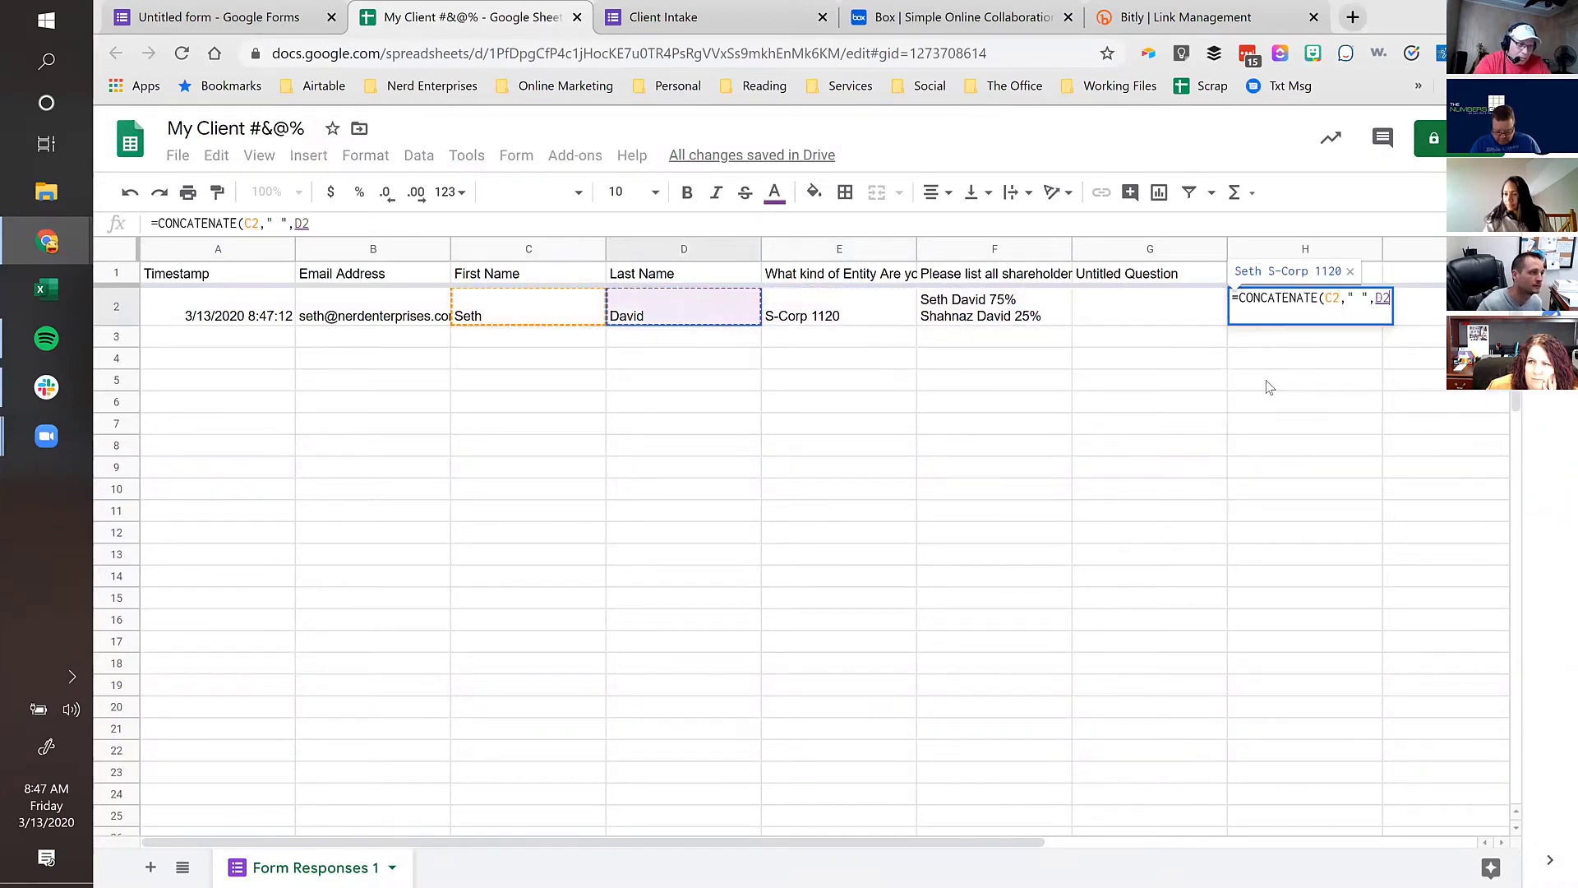
key("Return")
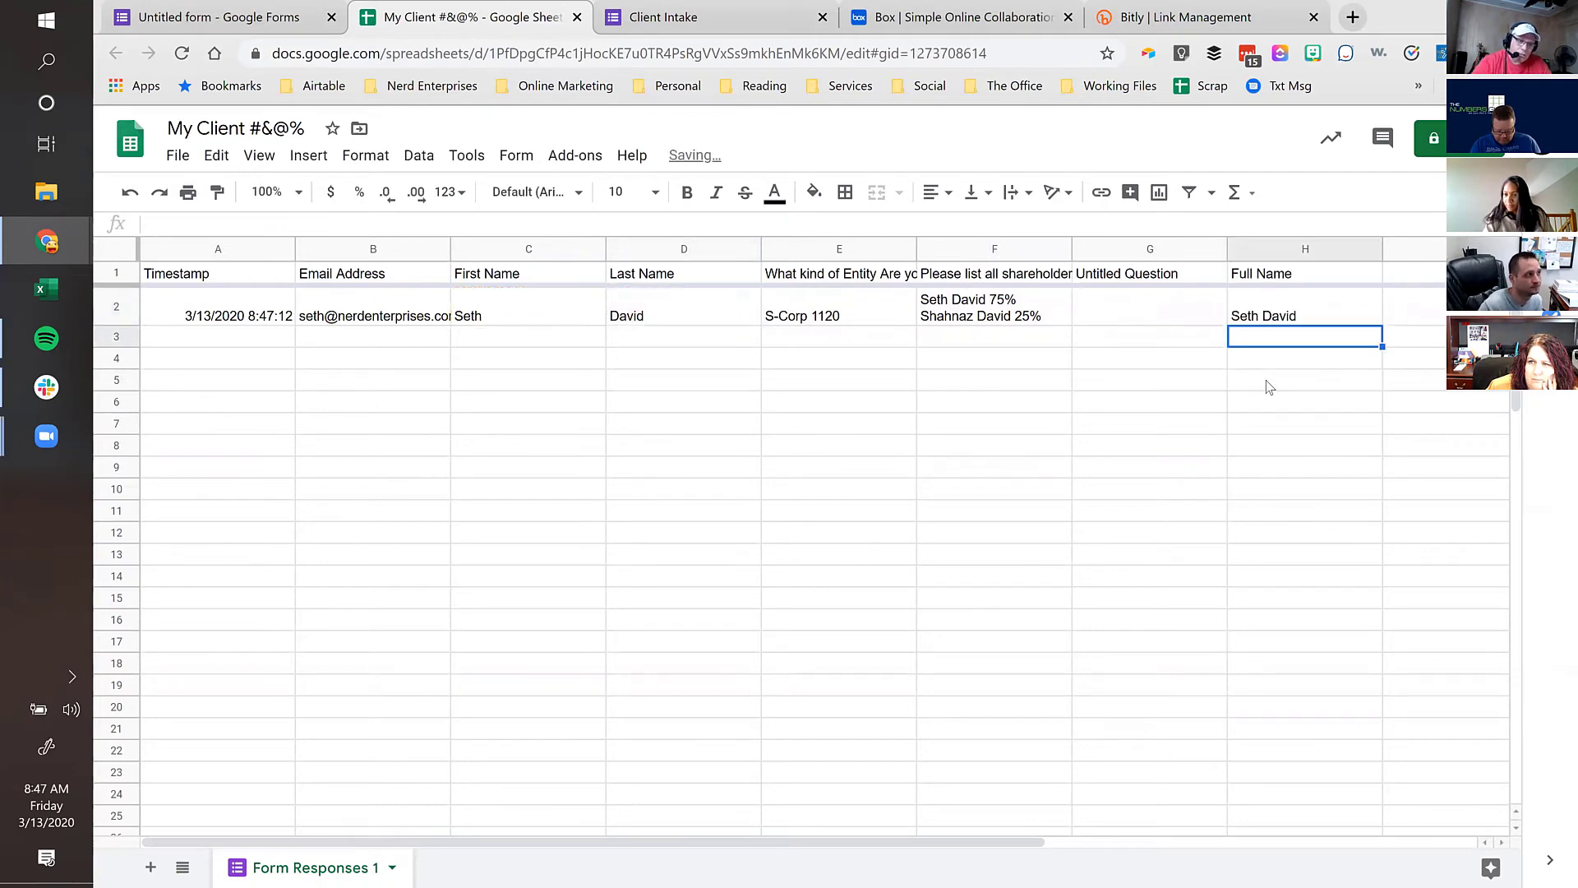
Confirm H2 now shows the combined full name from the CONCATENATE formula
key("Up")
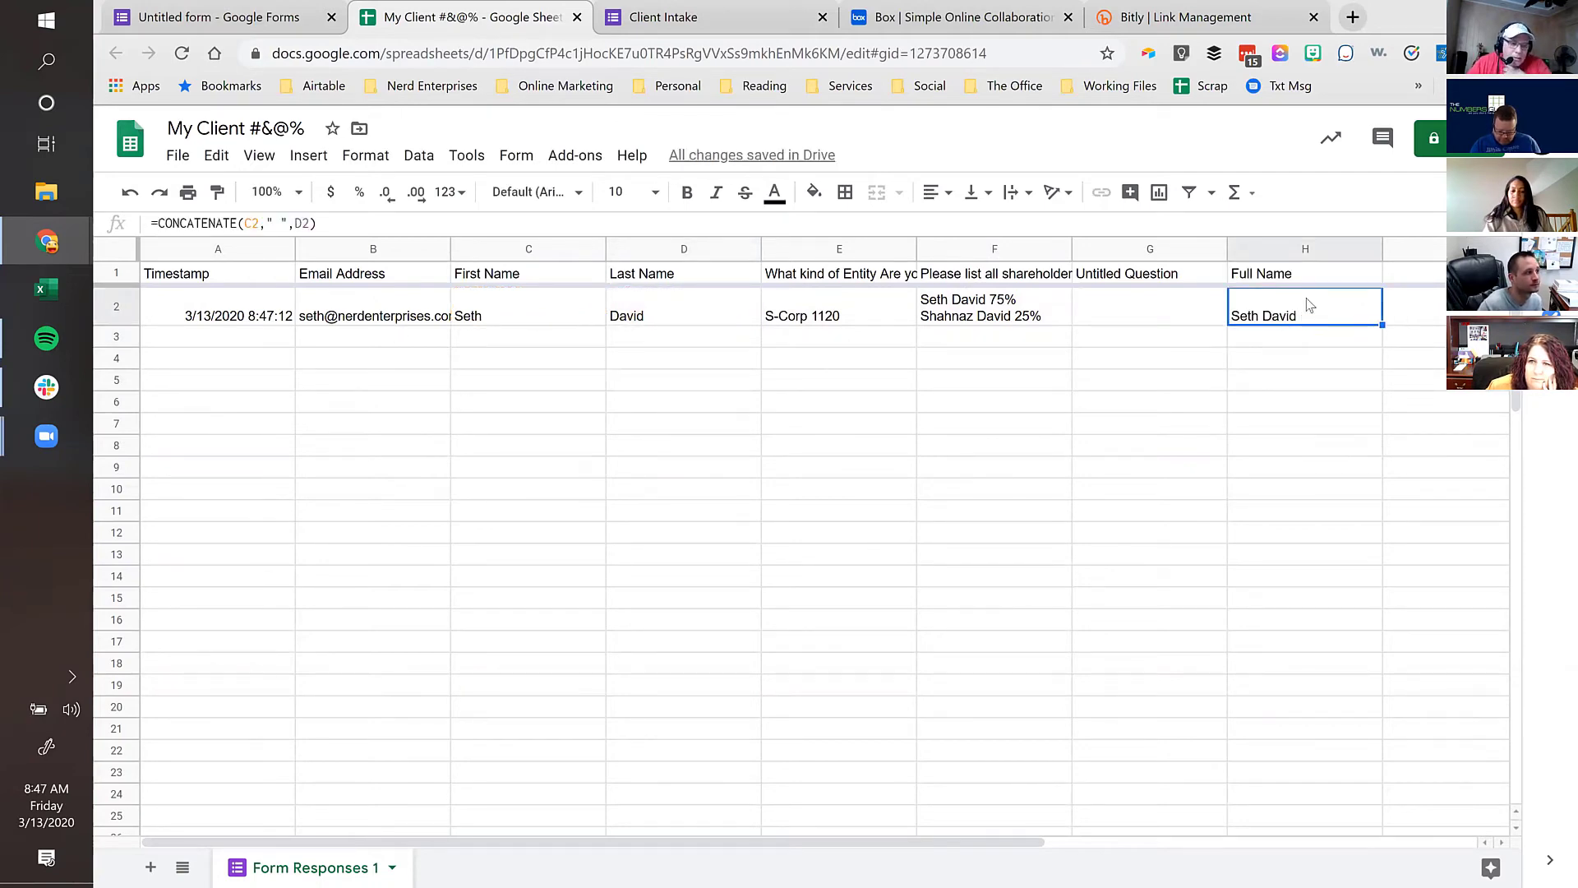
left_click(1171, 313)
left_click(1287, 327)
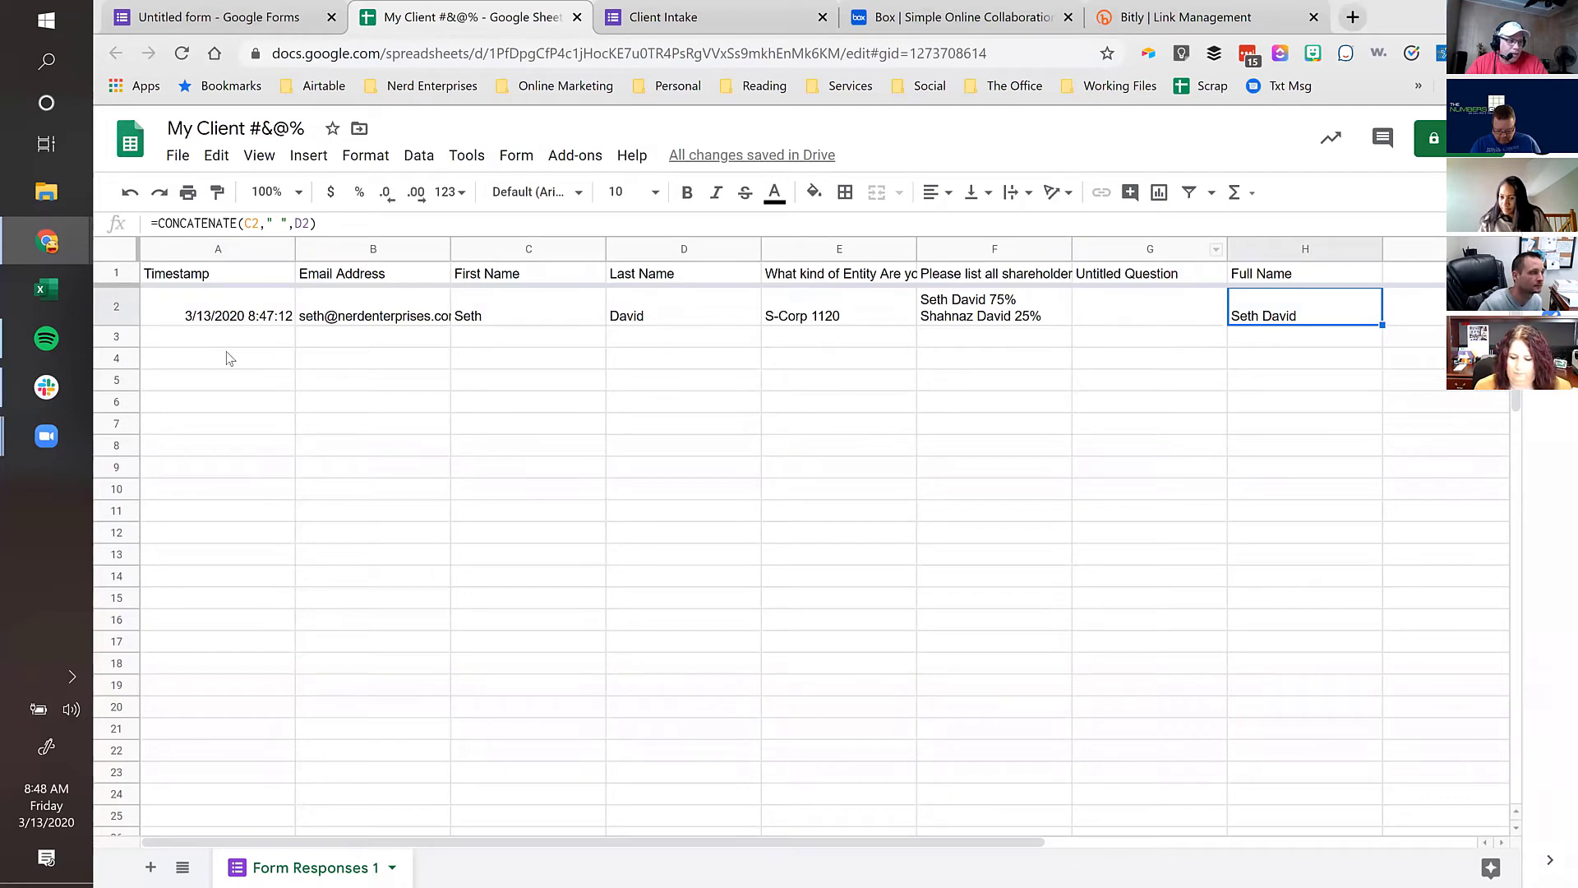
left_click(1322, 350)
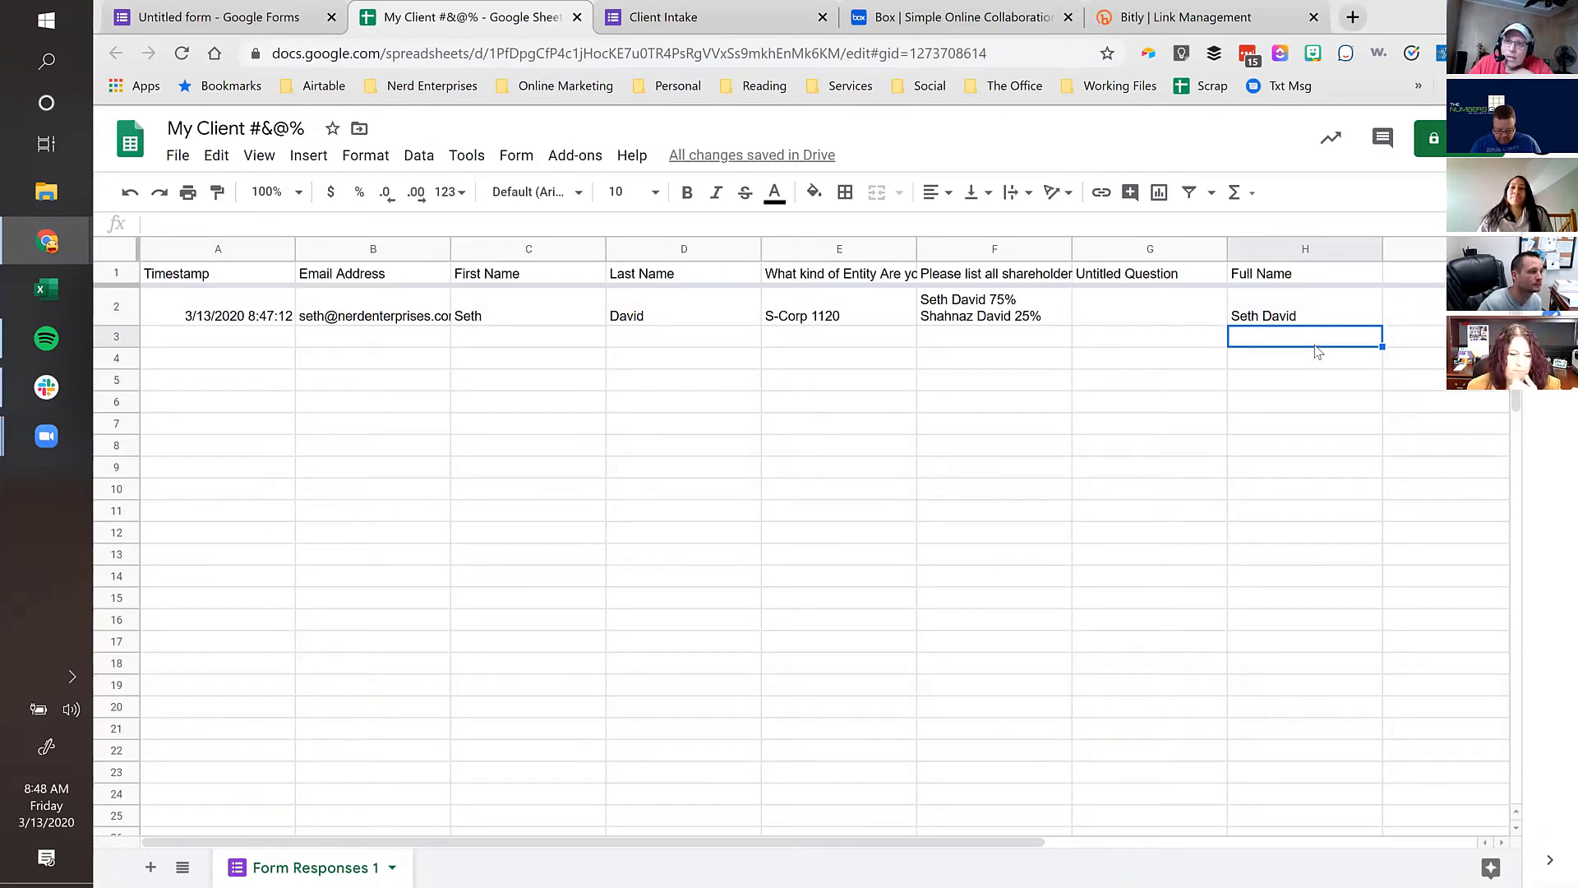
left_click(253, 17)
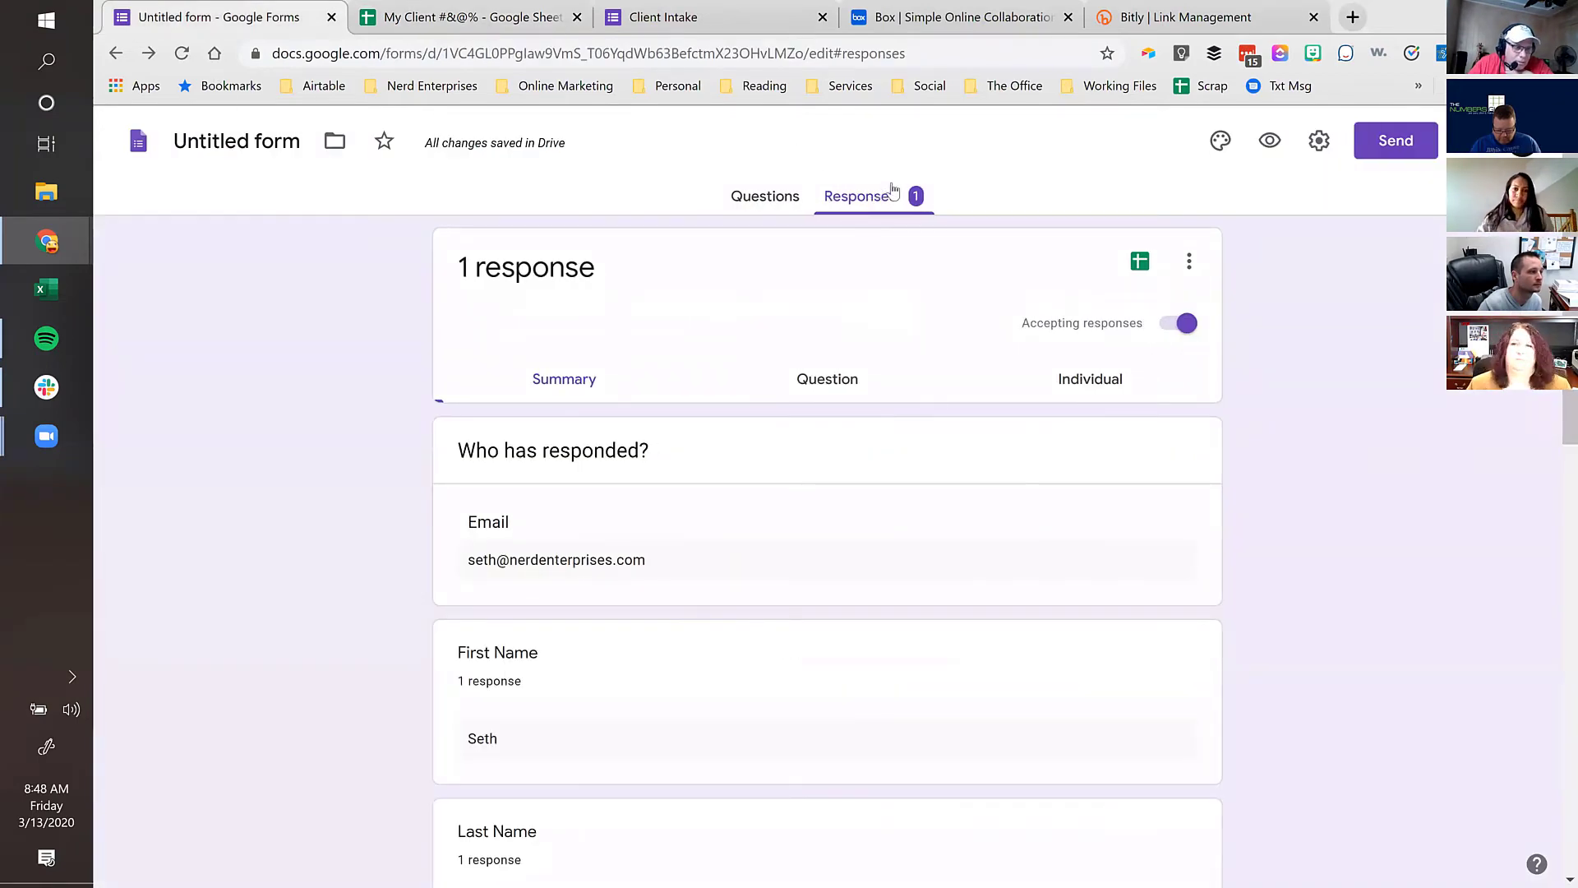
Look over the Responses more-options menu, then return to the response spreadsheet
left_click(1190, 261)
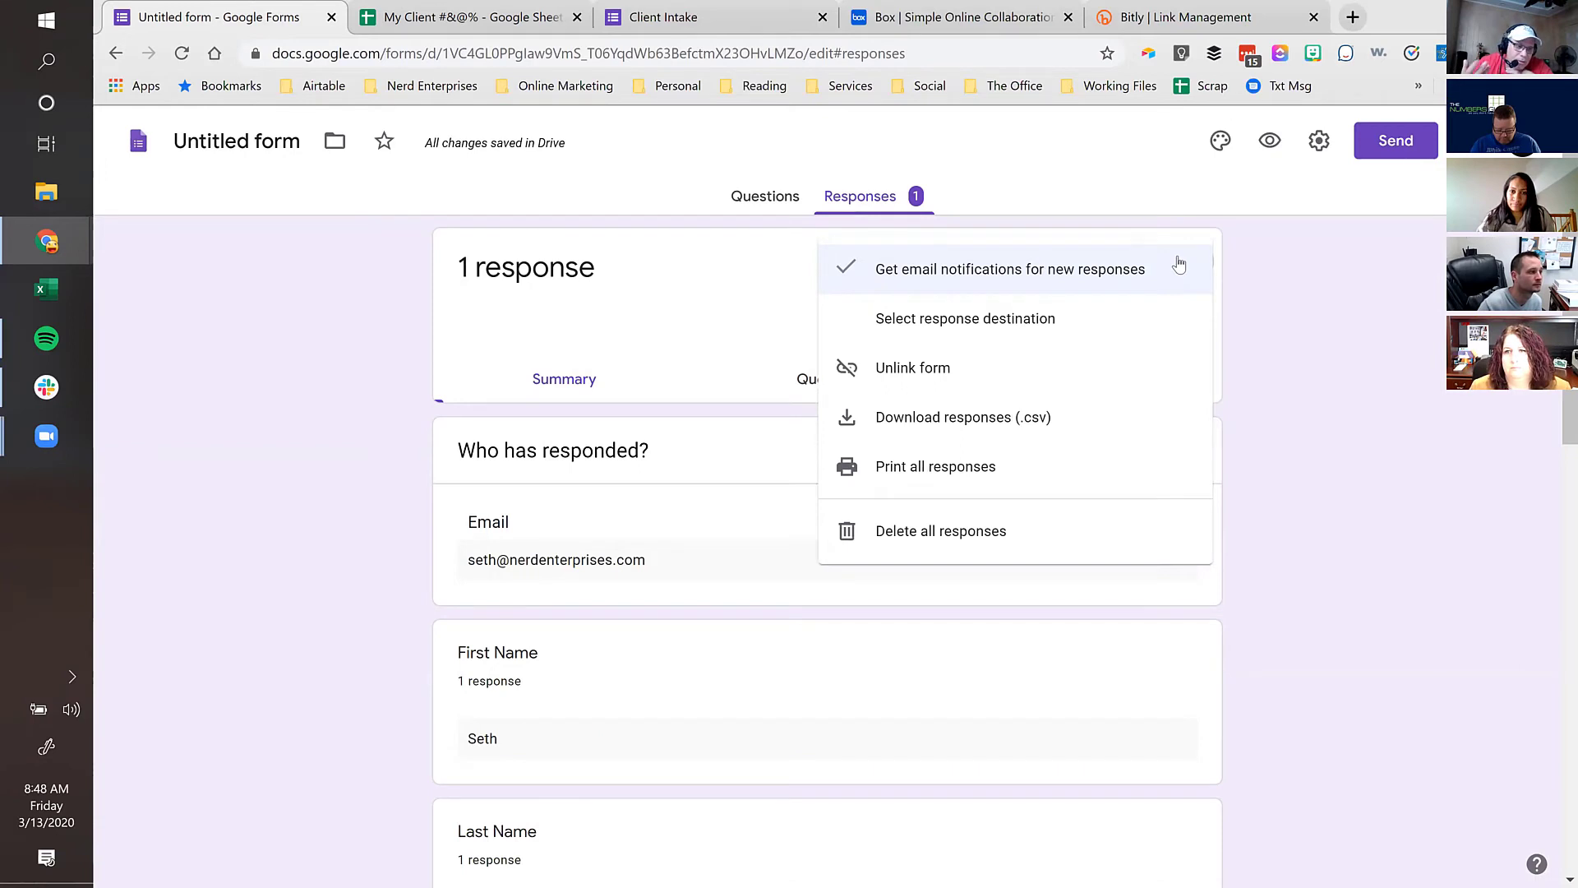
left_click(338, 429)
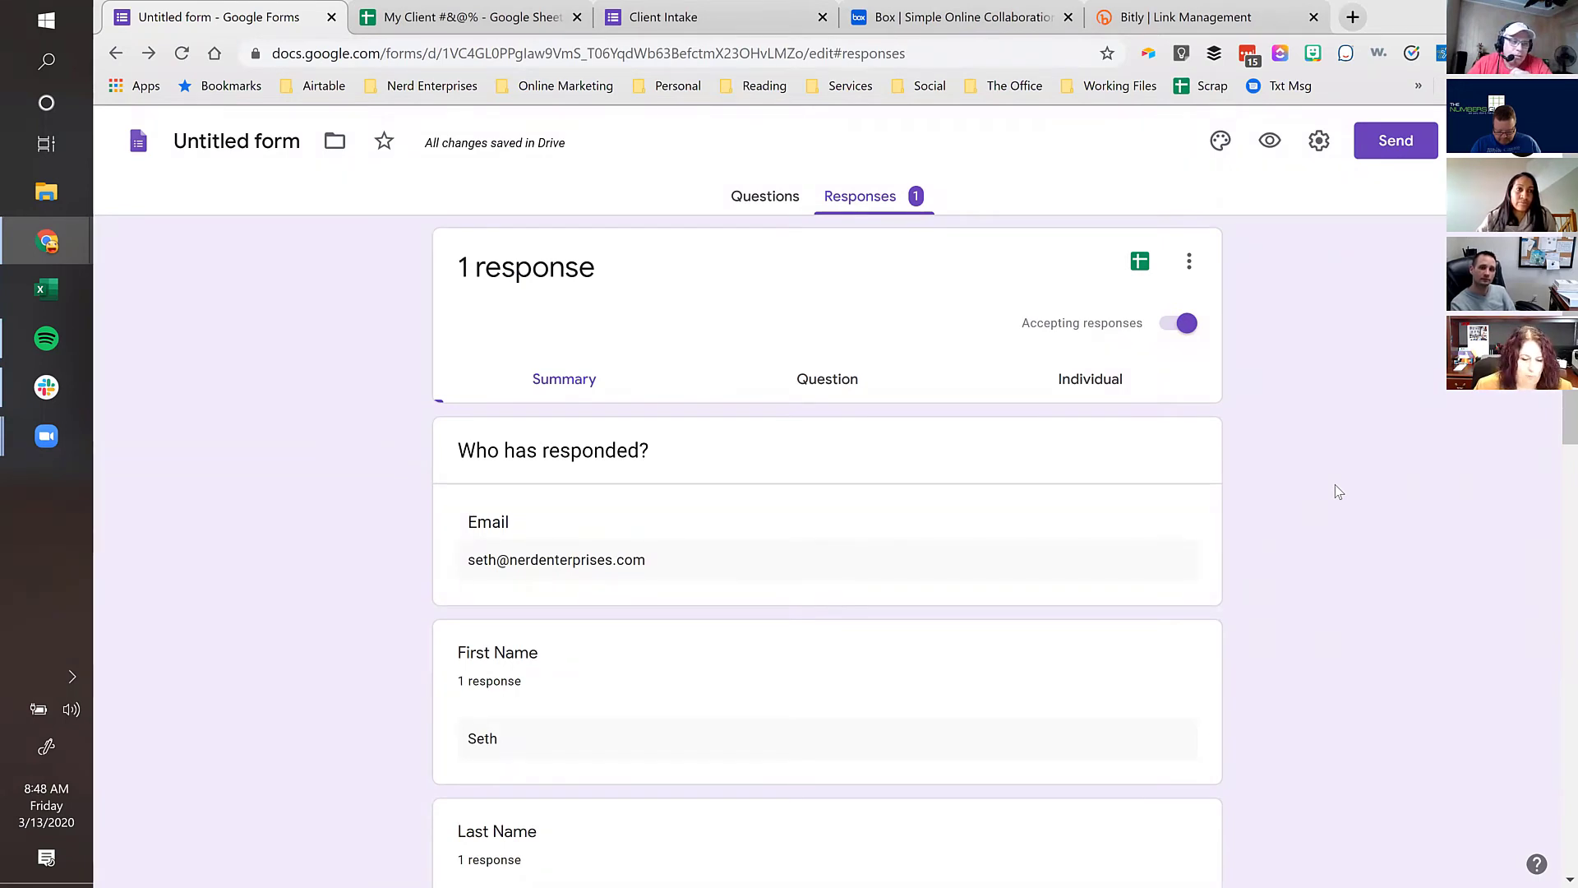
left_click(400, 27)
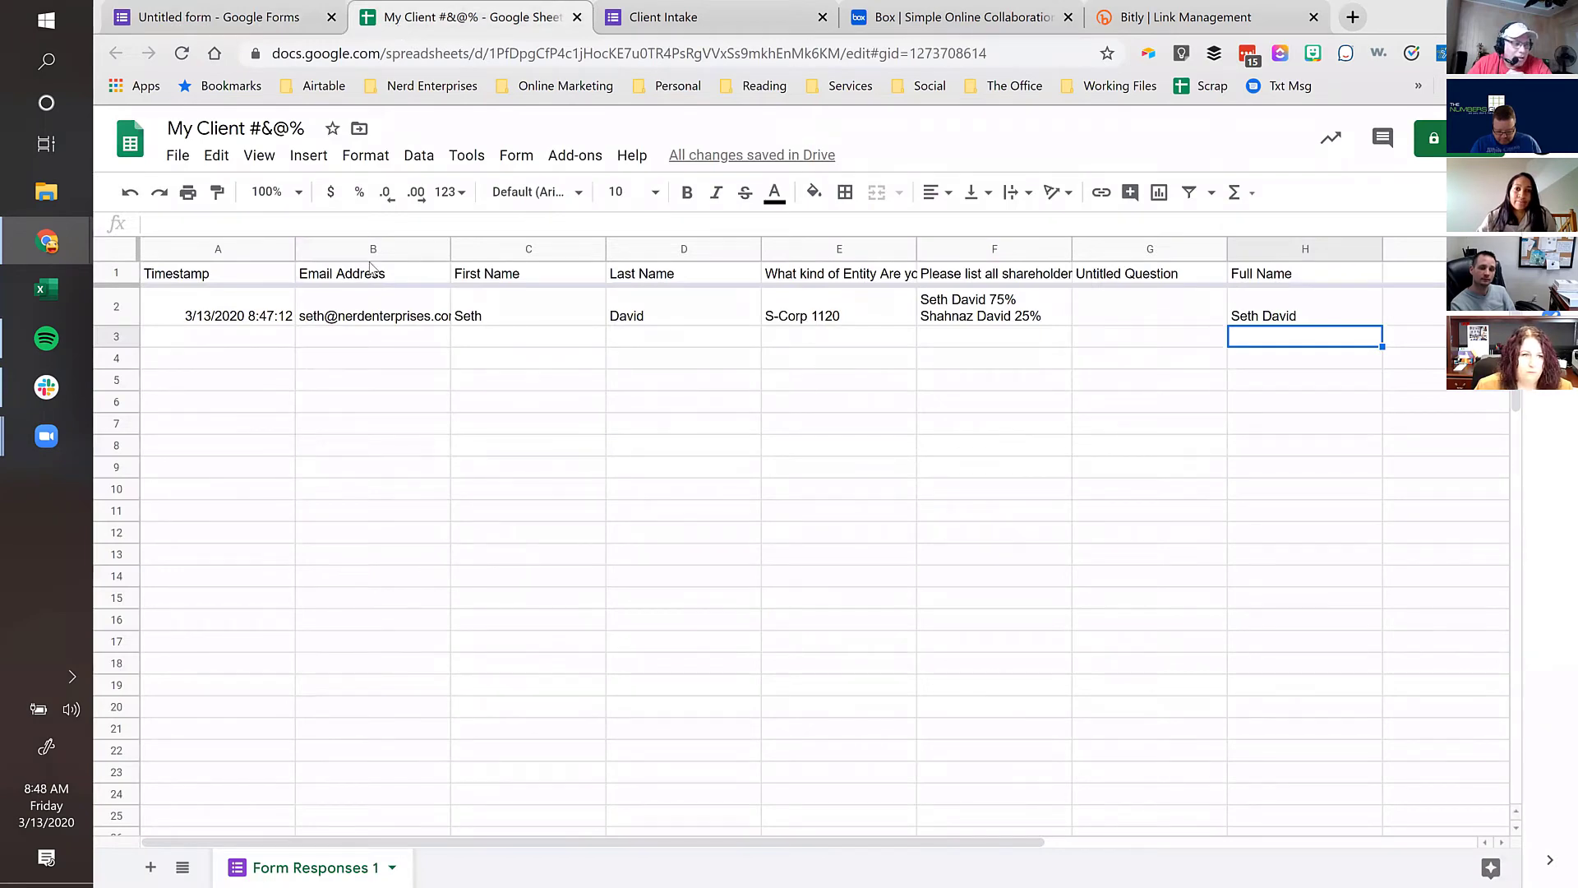
Inspect row 2's timestamp, first name, Full Name and shareholder cells, then widen column F
left_click(230, 315)
left_click(491, 317)
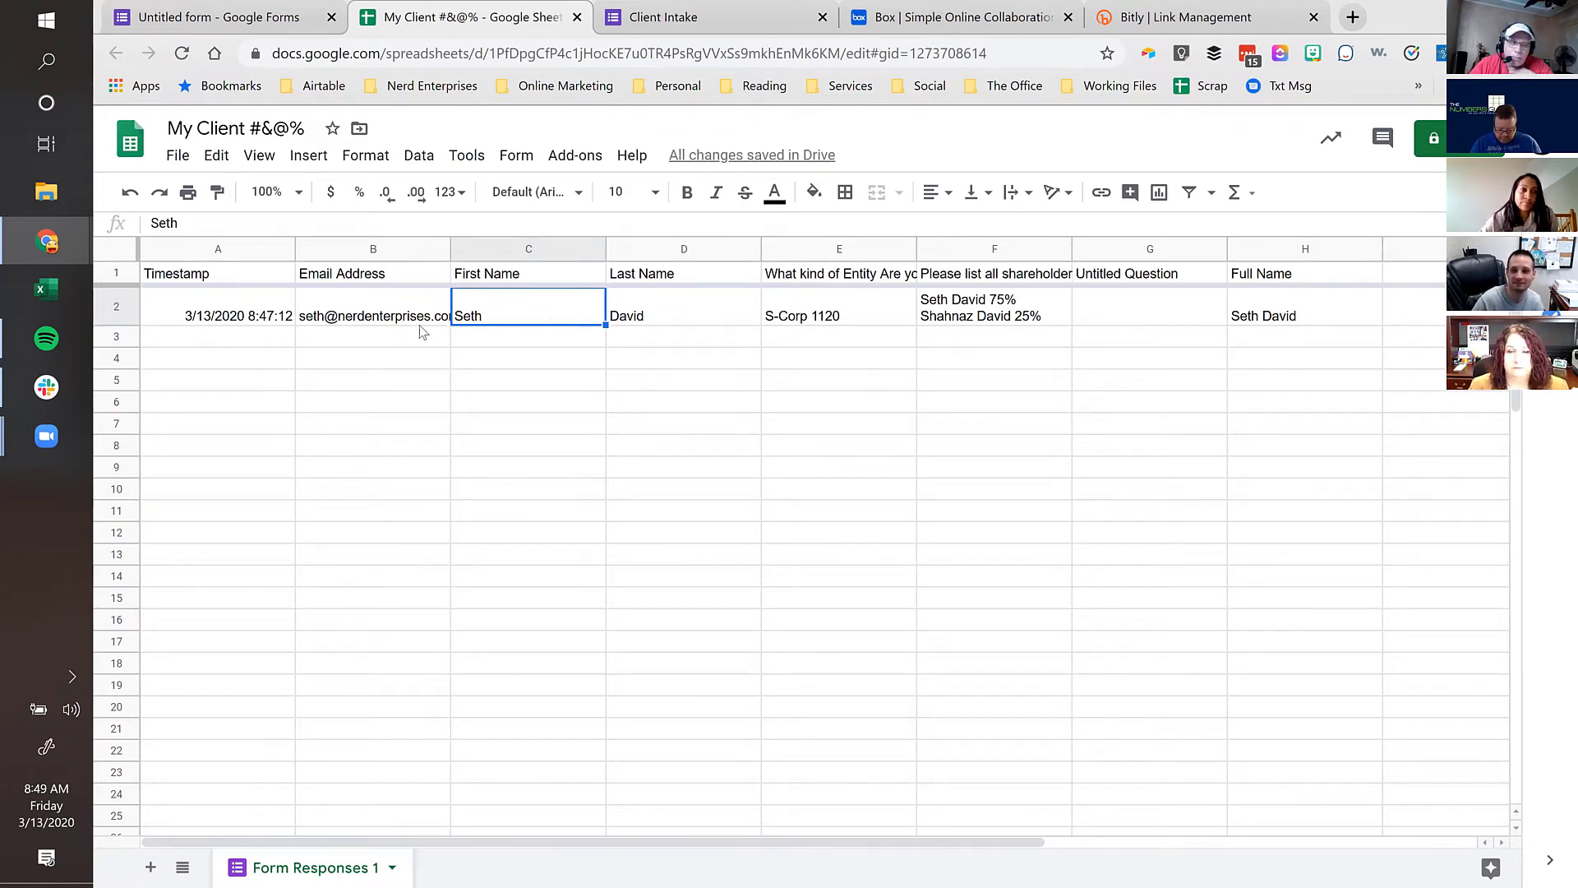
left_click(1296, 314)
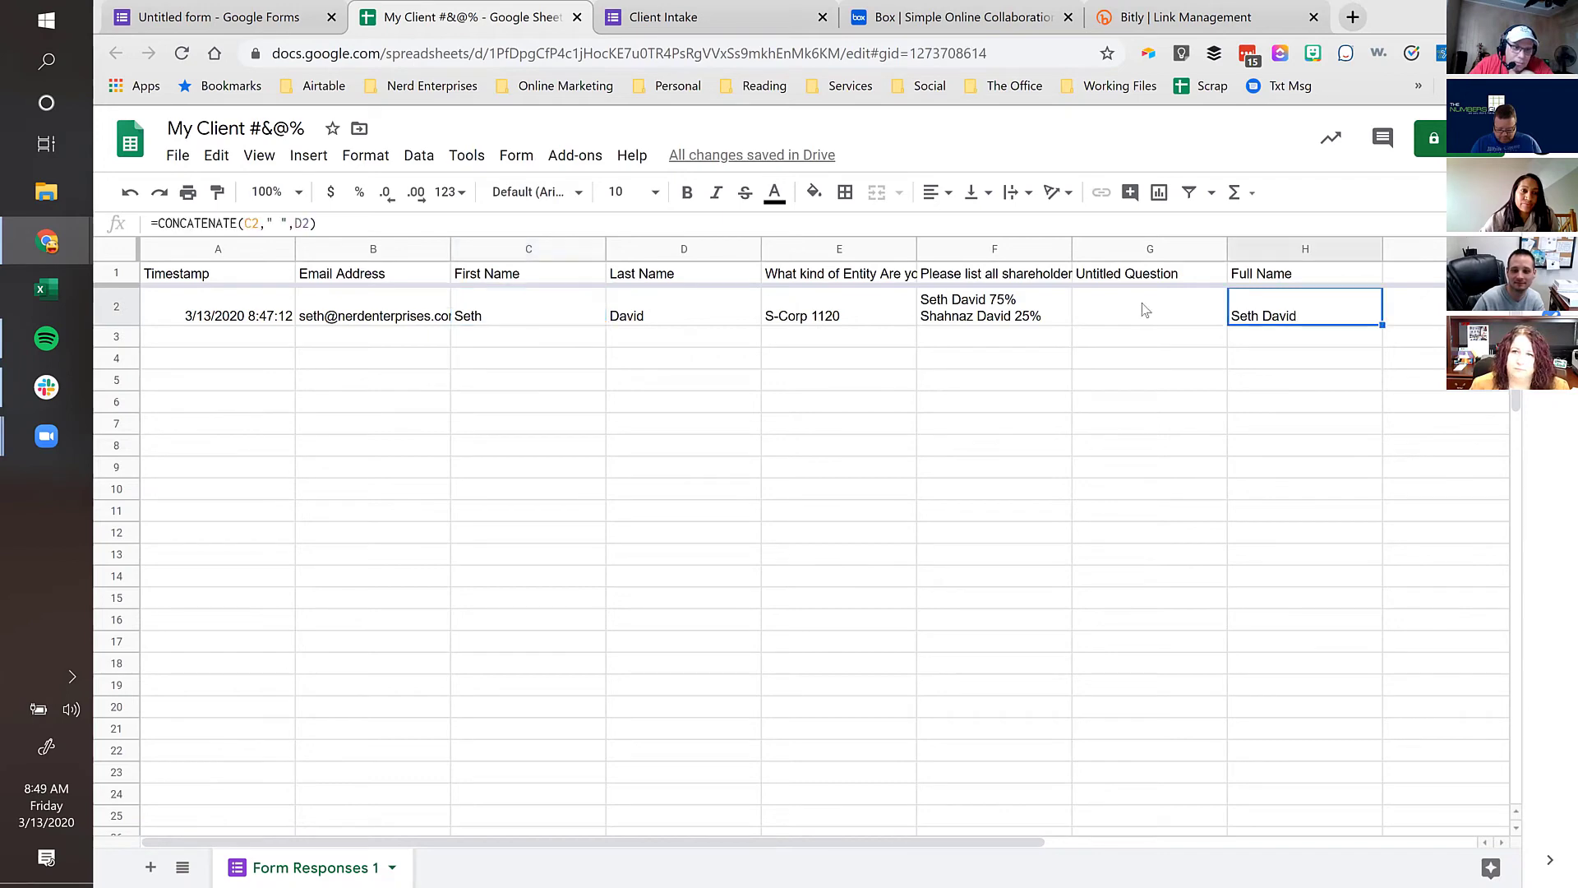
left_click(1145, 309)
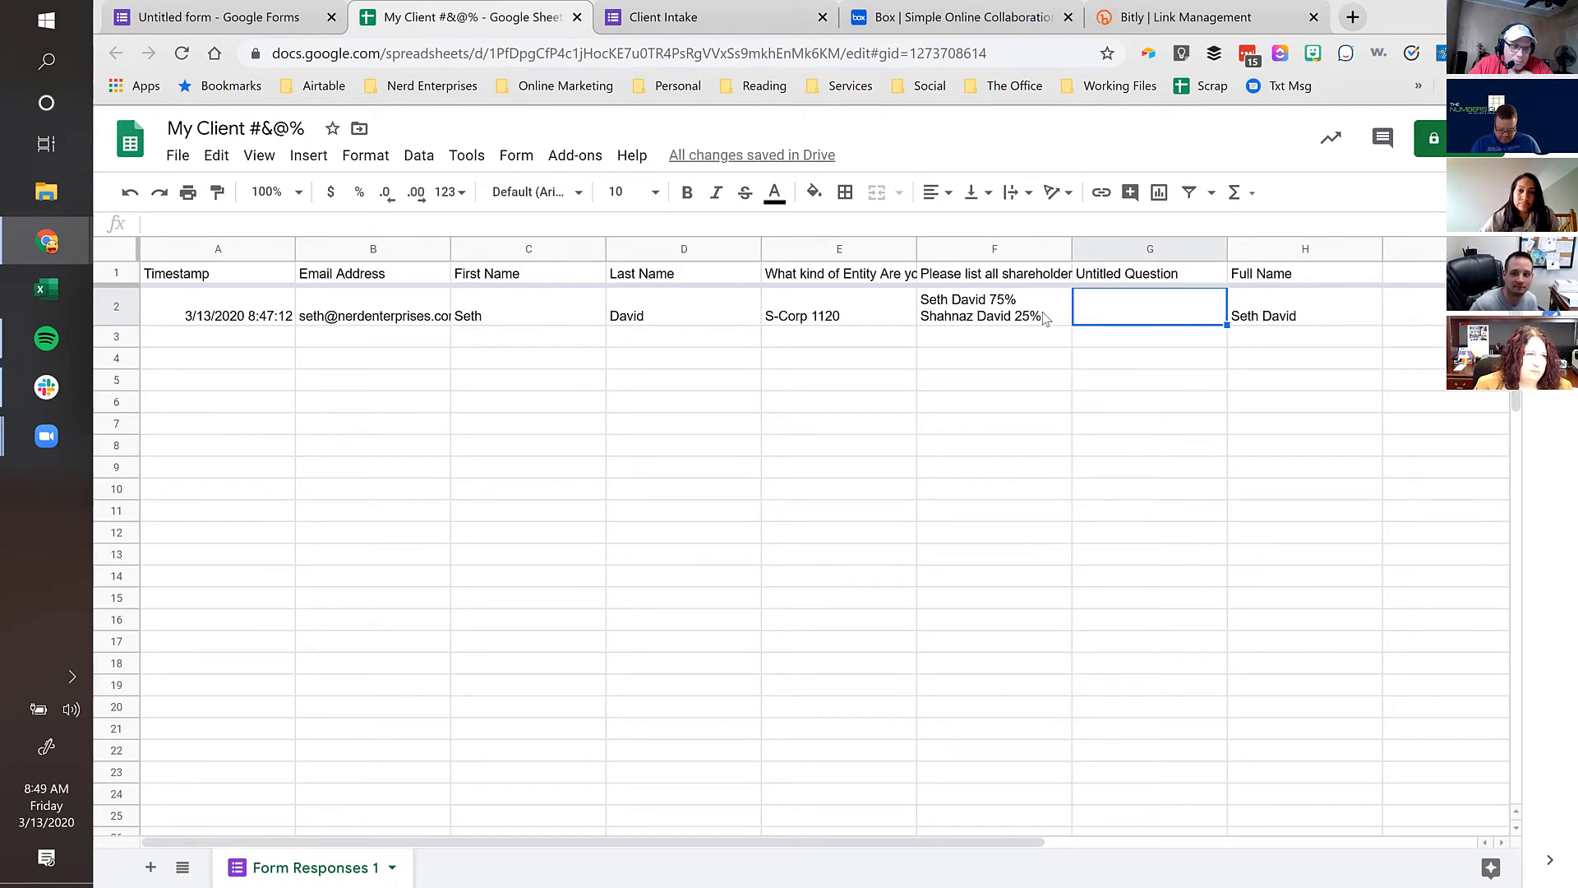
left_click(975, 321)
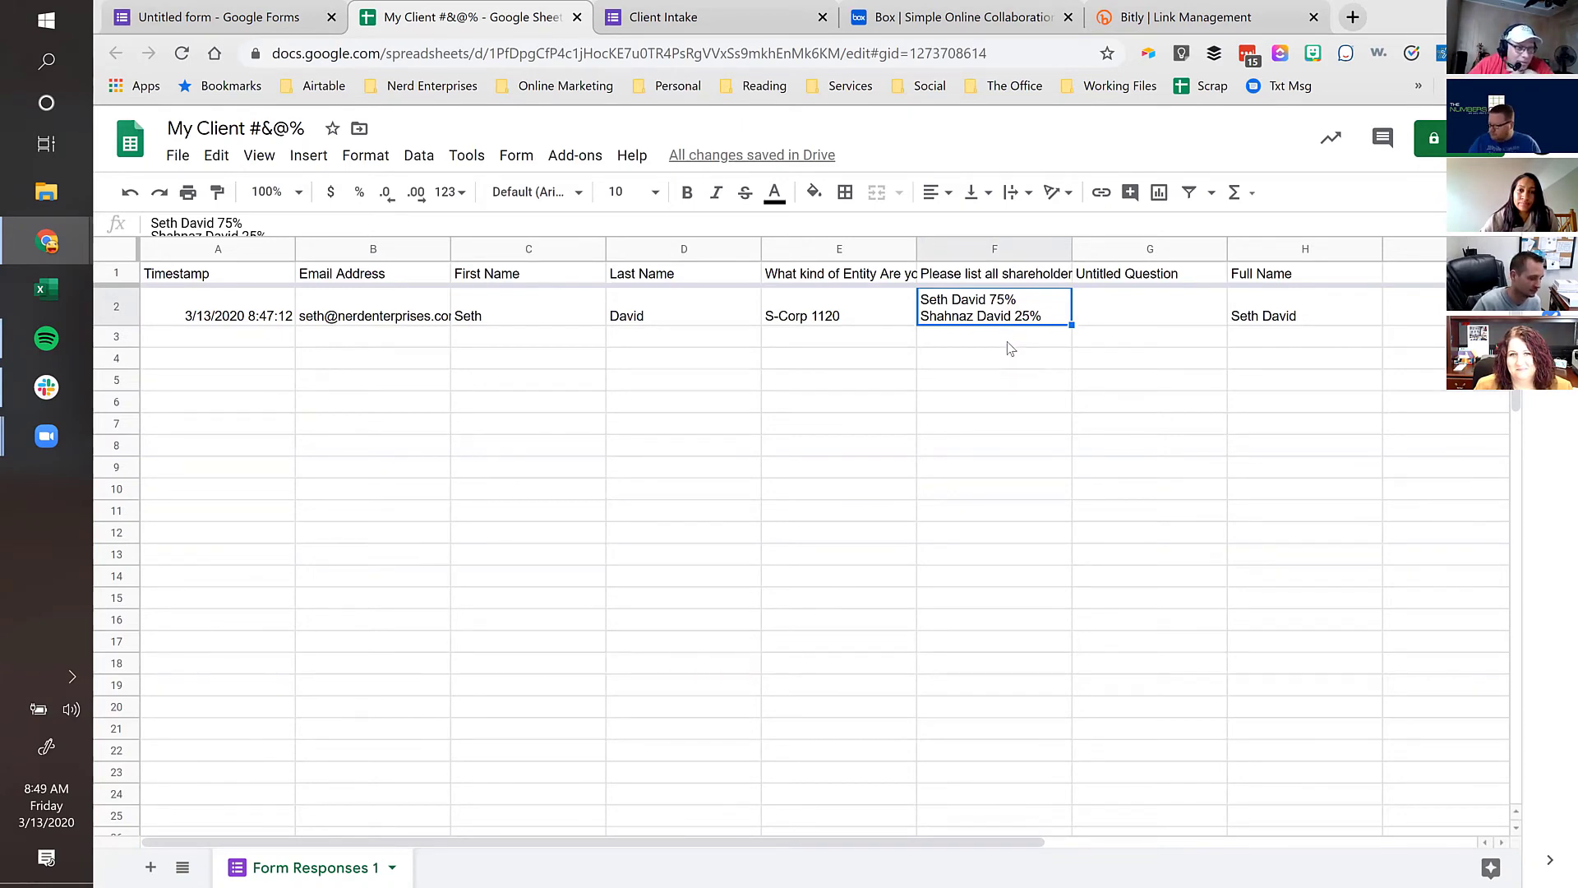
left_click_drag(1070, 247, 1176, 247)
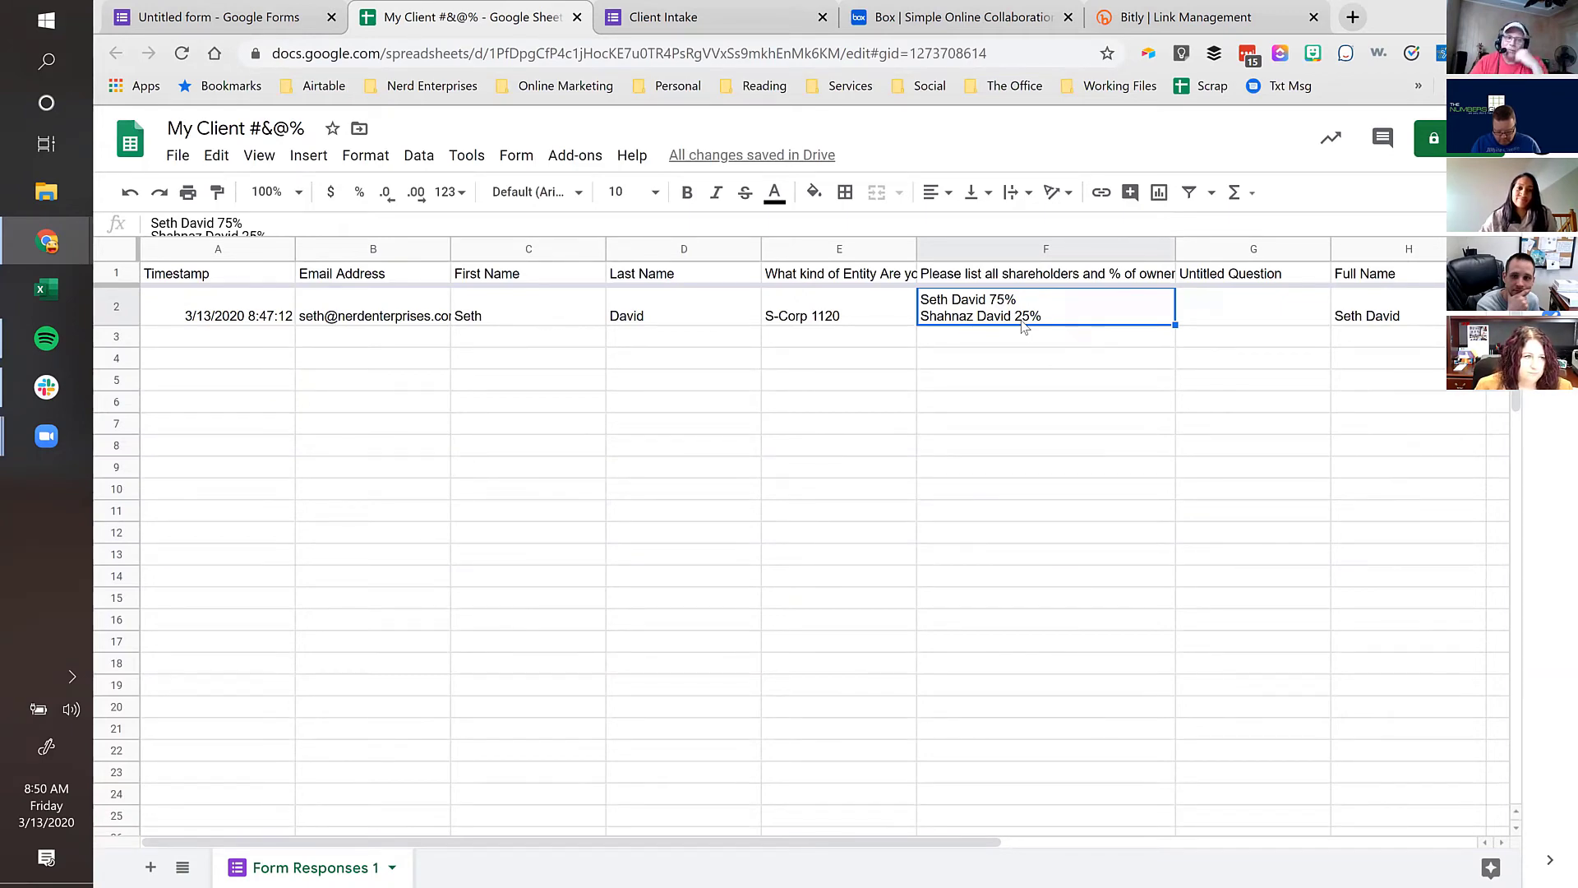
left_click(229, 18)
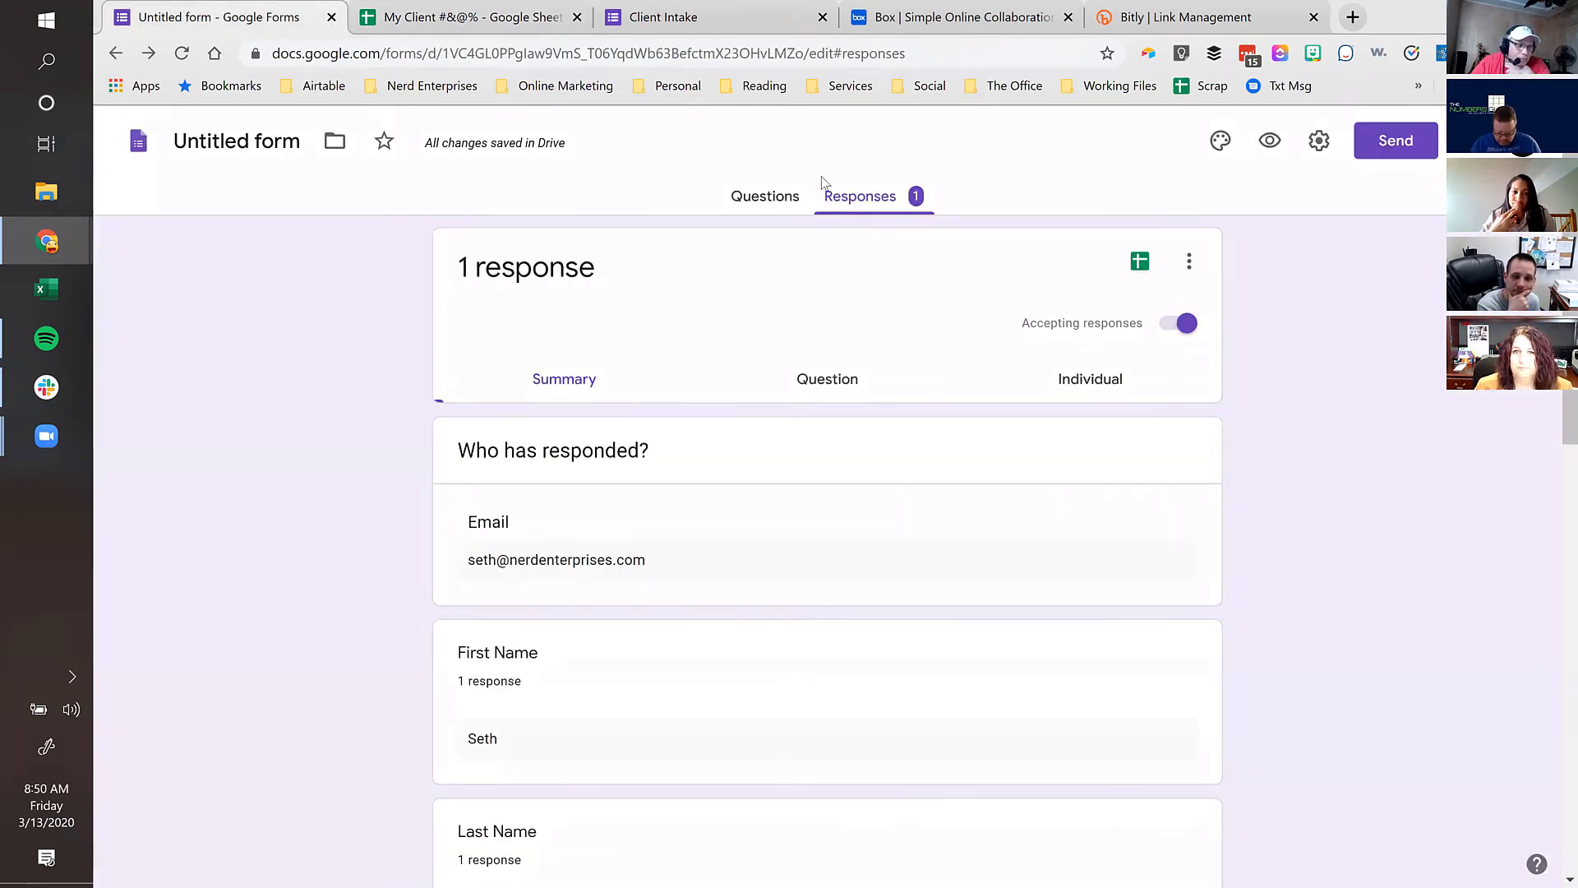
Open the Questions editor and inspect the shareholders paragraph question in Section 5 Corporation Info
left_click(789, 200)
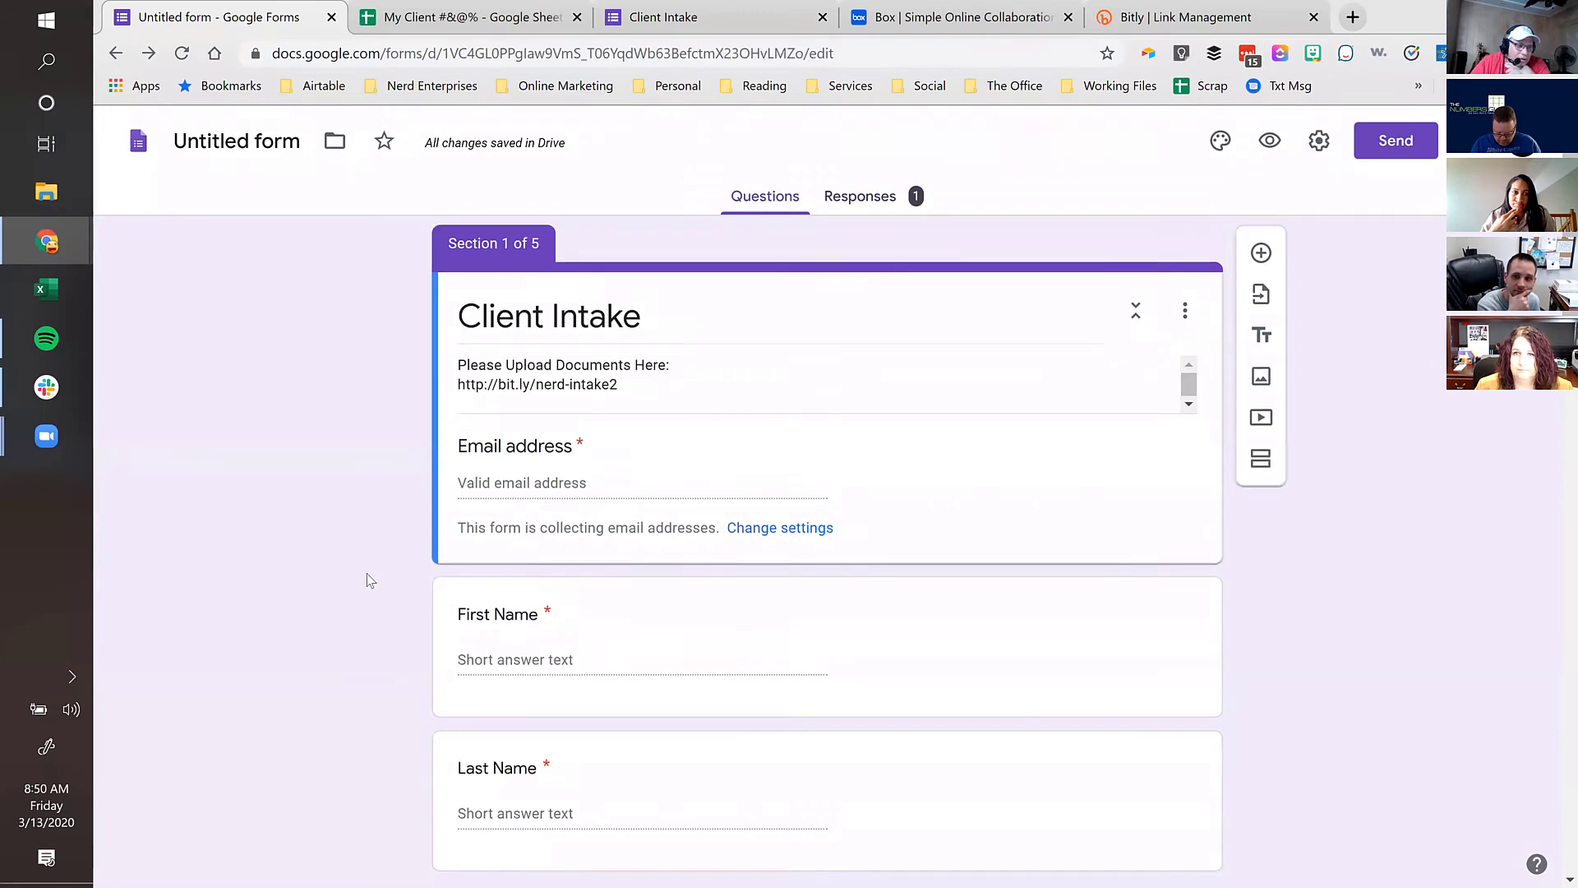
scroll(362, 574, "down", 12)
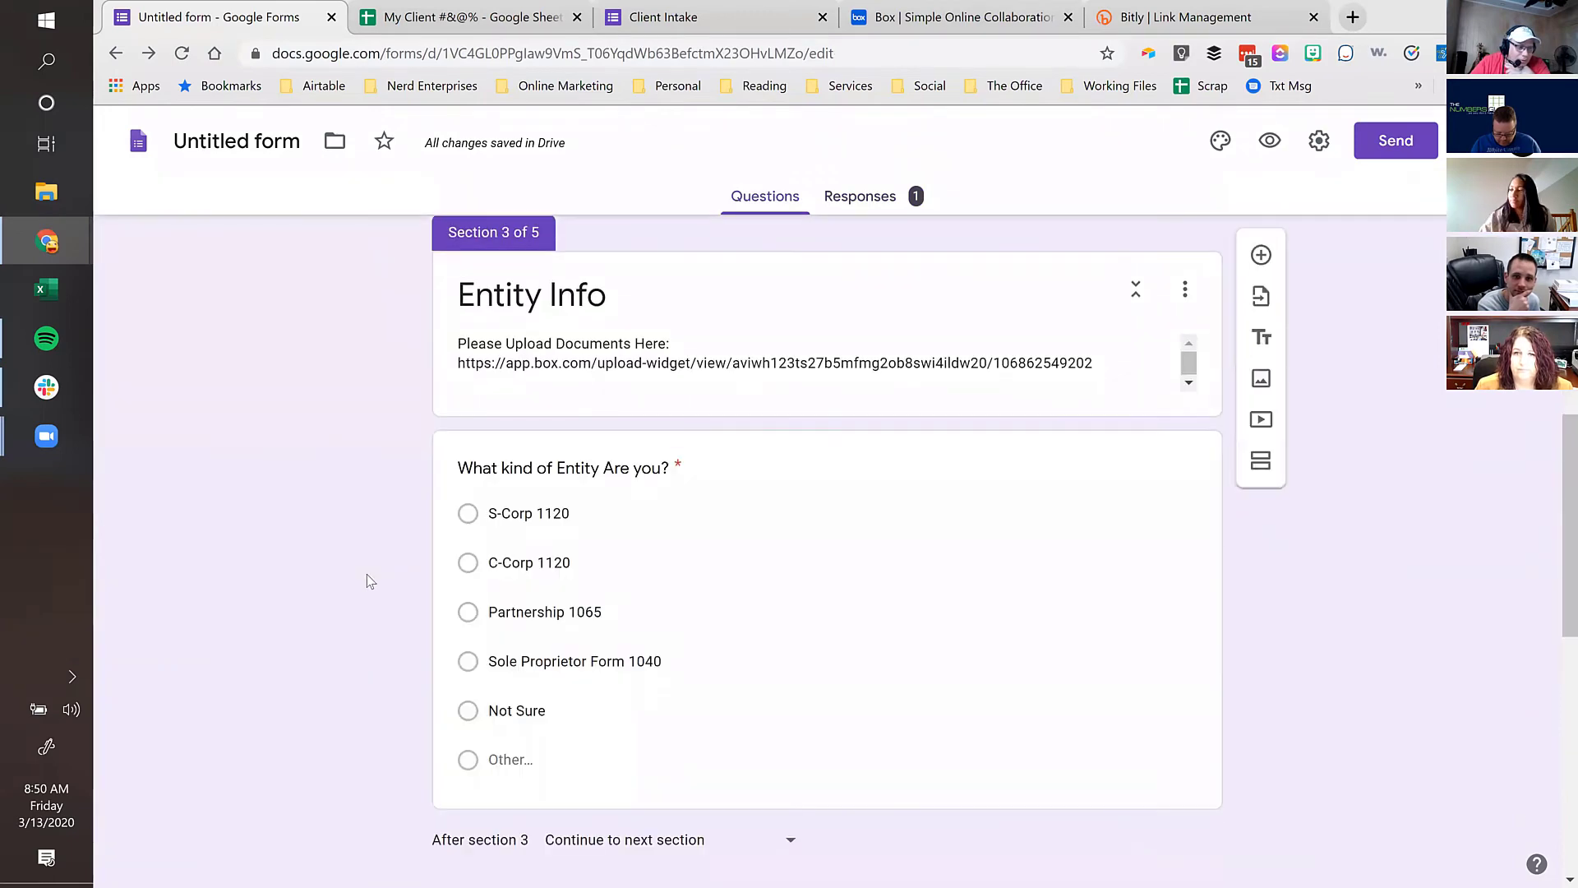
scroll(366, 574, "down", 7)
scroll(366, 579, "down", 3)
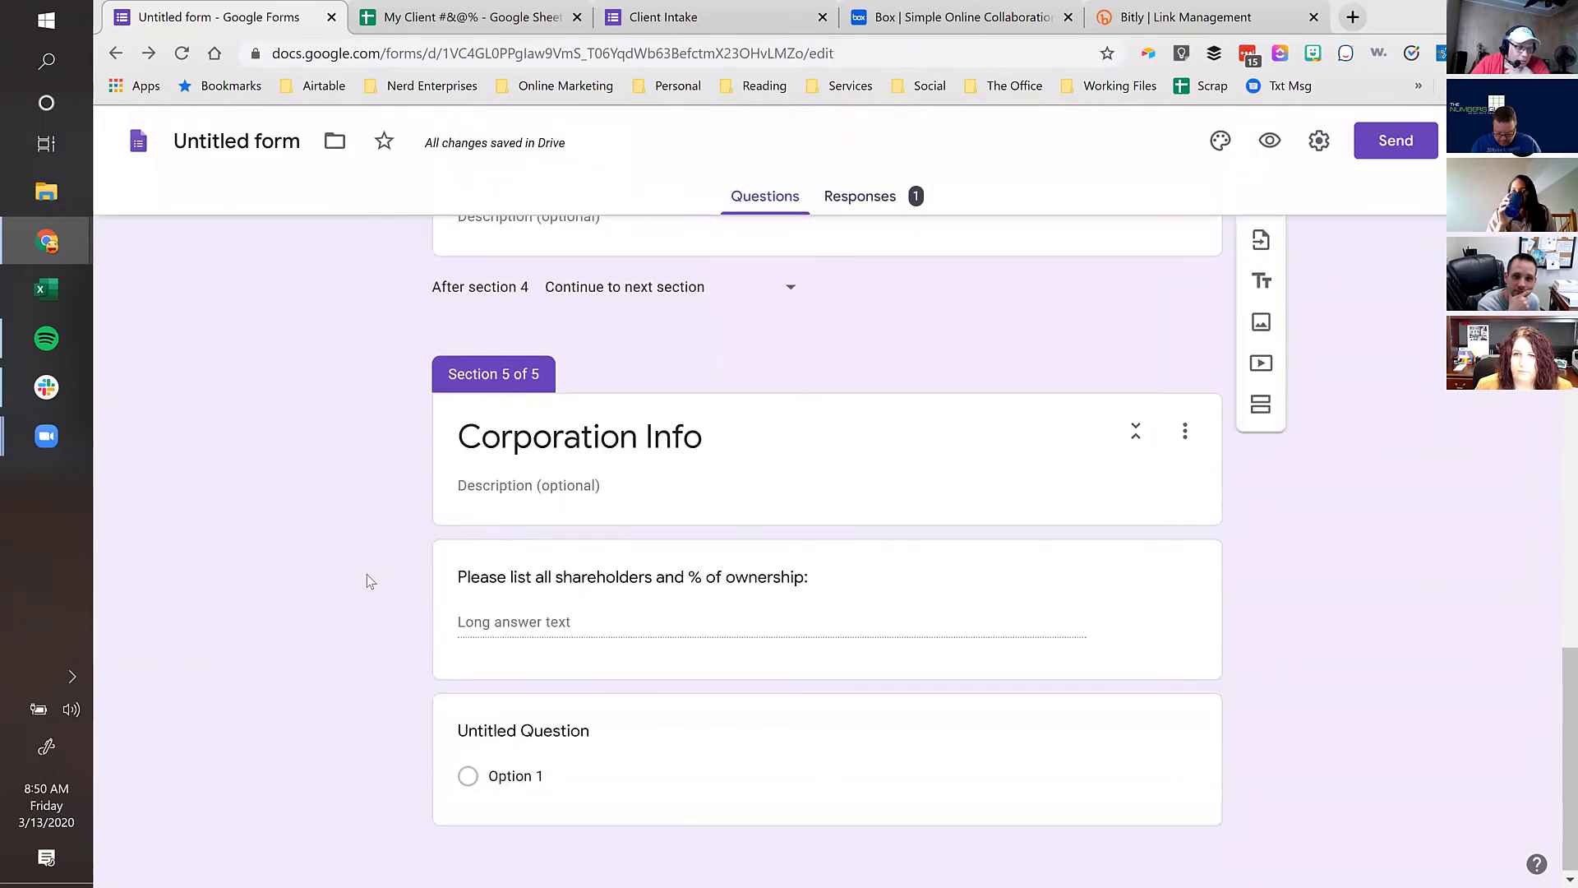
left_click(600, 577)
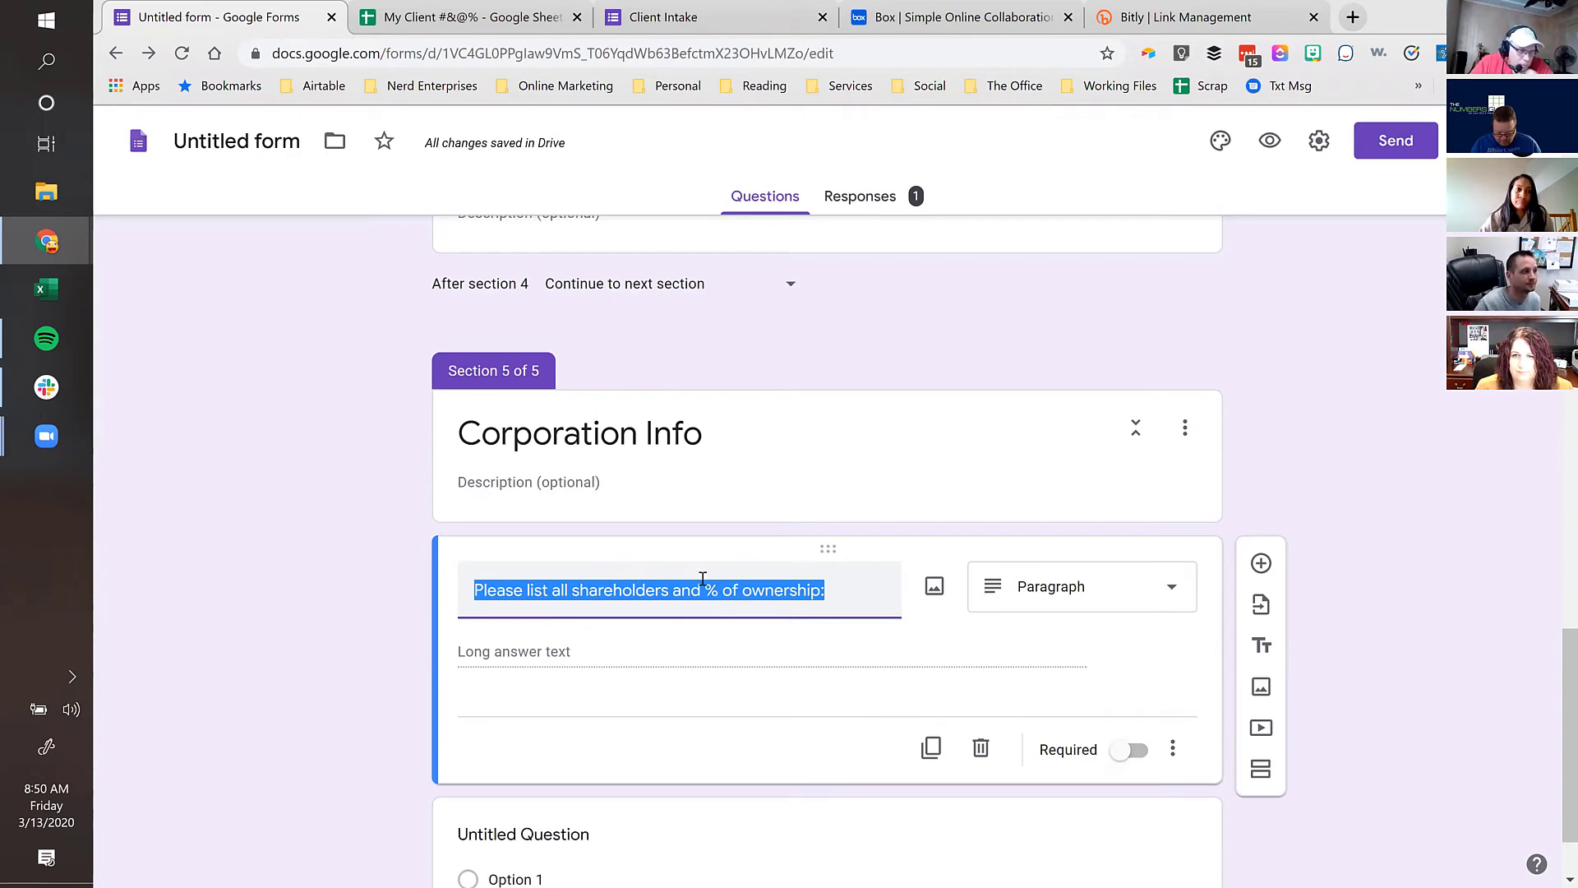
left_click(342, 504)
scroll(342, 503, "down", 1)
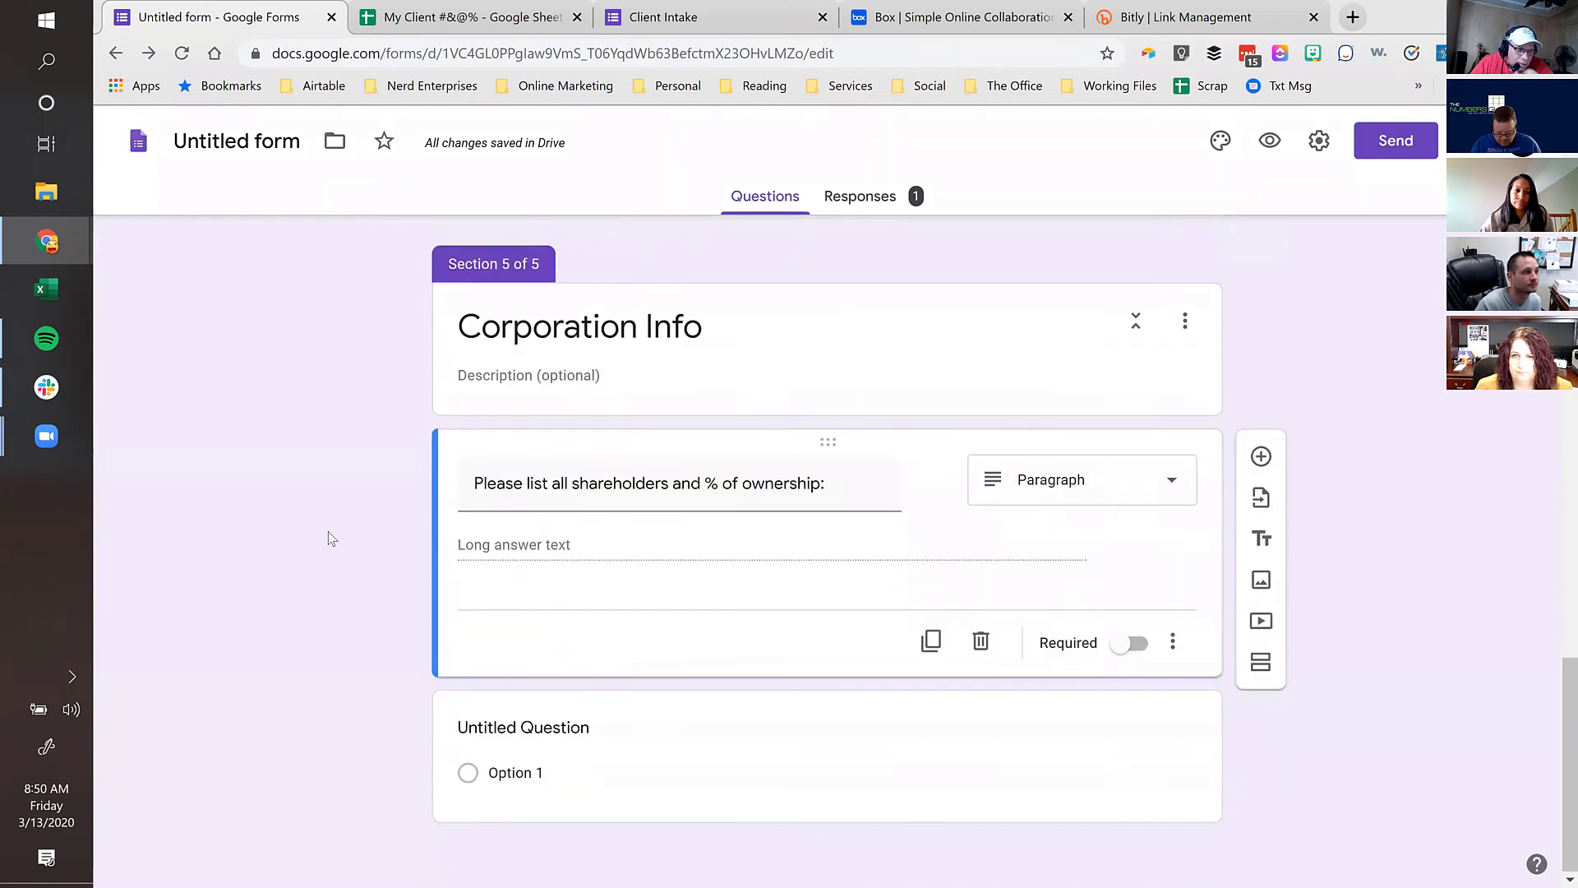